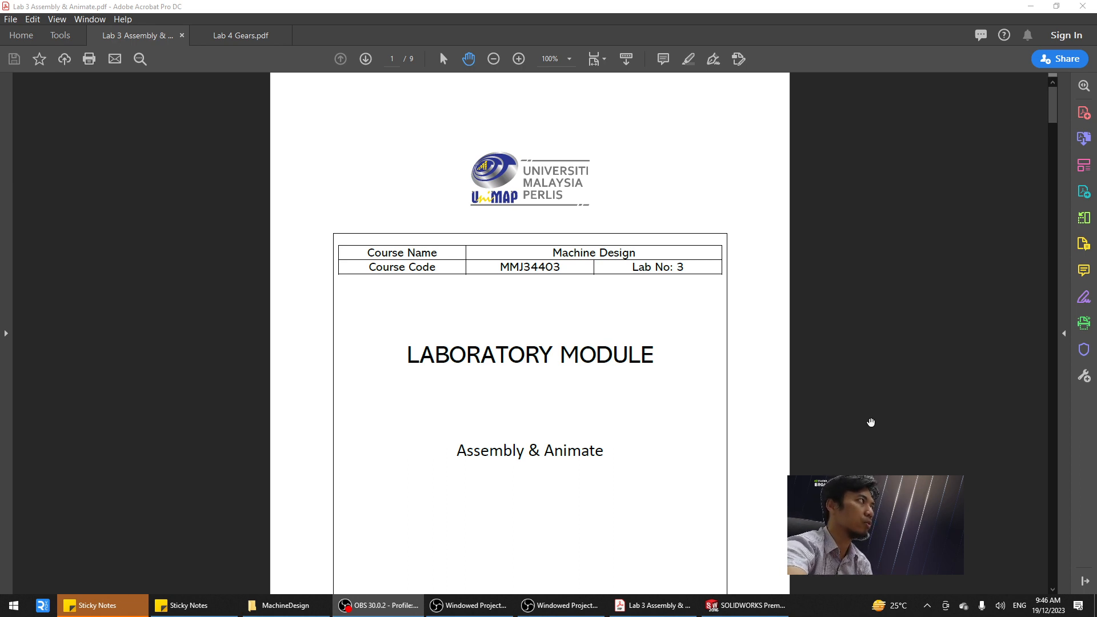
# Read through the Lab 3 Assembly & Animate module up to the instructions for starting a new assembly in Figures 1 and 2.
pyautogui.scroll(-2, 754, 379)
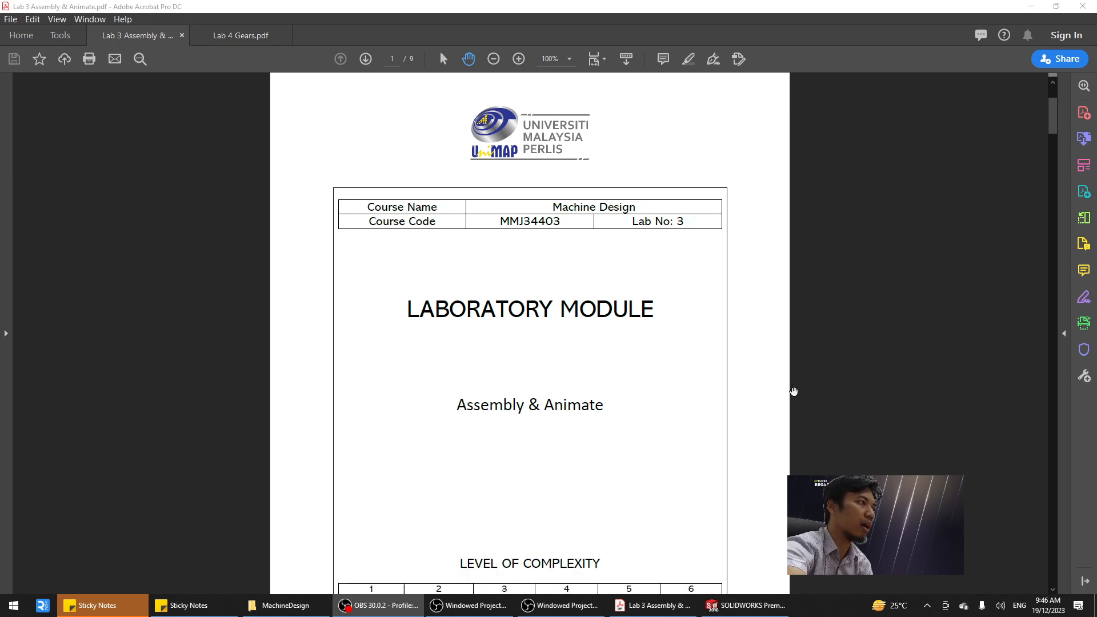
pyautogui.scroll(-3, 793, 392)
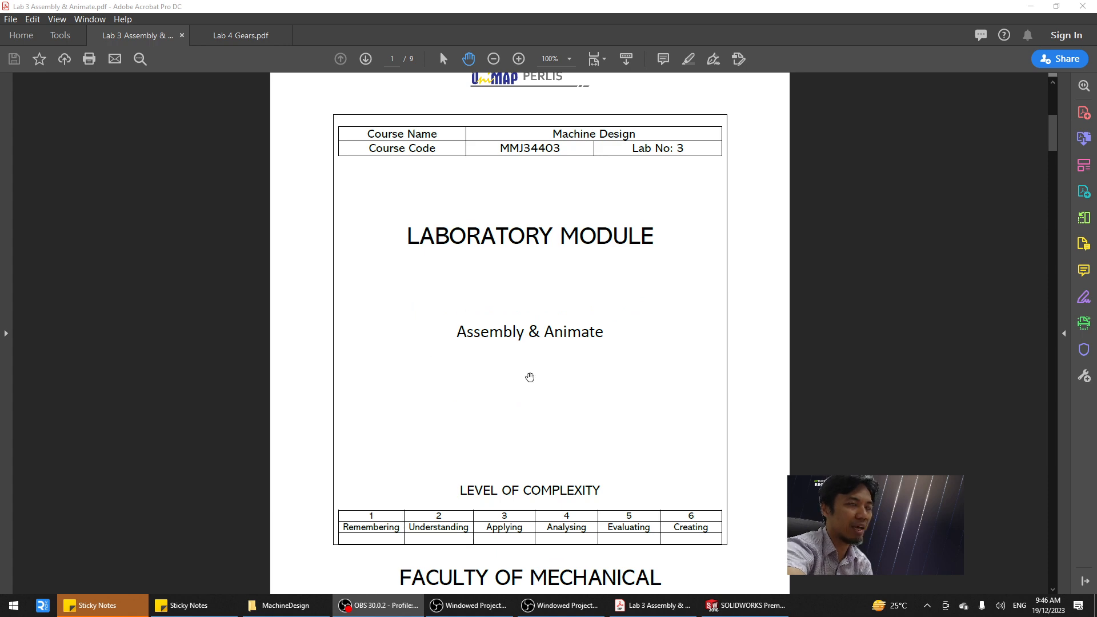
pyautogui.scroll(-15, 789, 321)
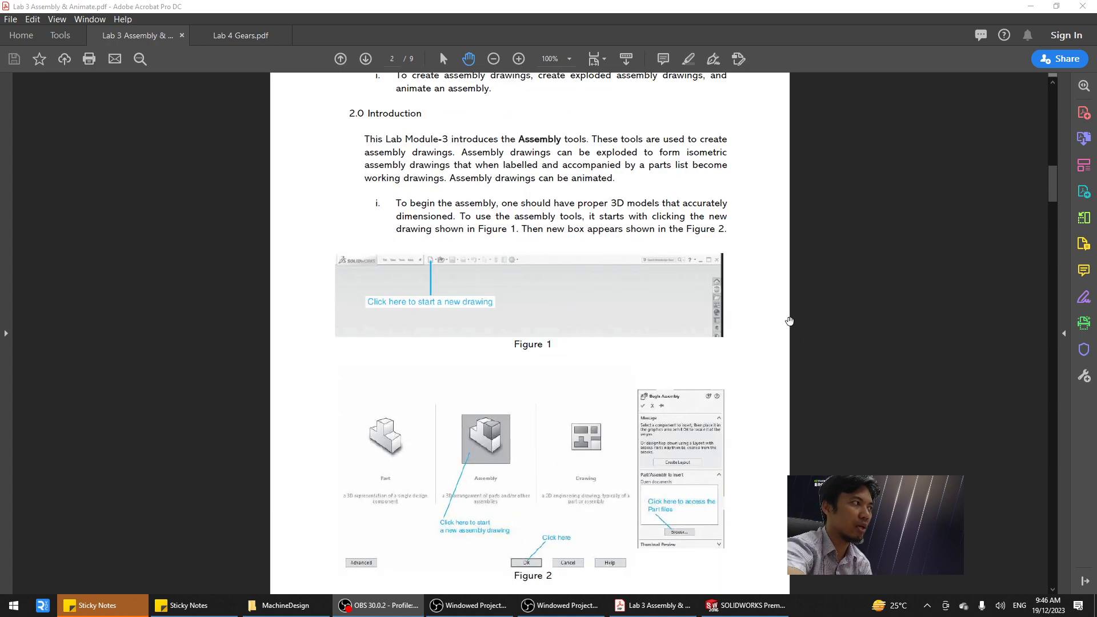
pyautogui.scroll(-2, 789, 321)
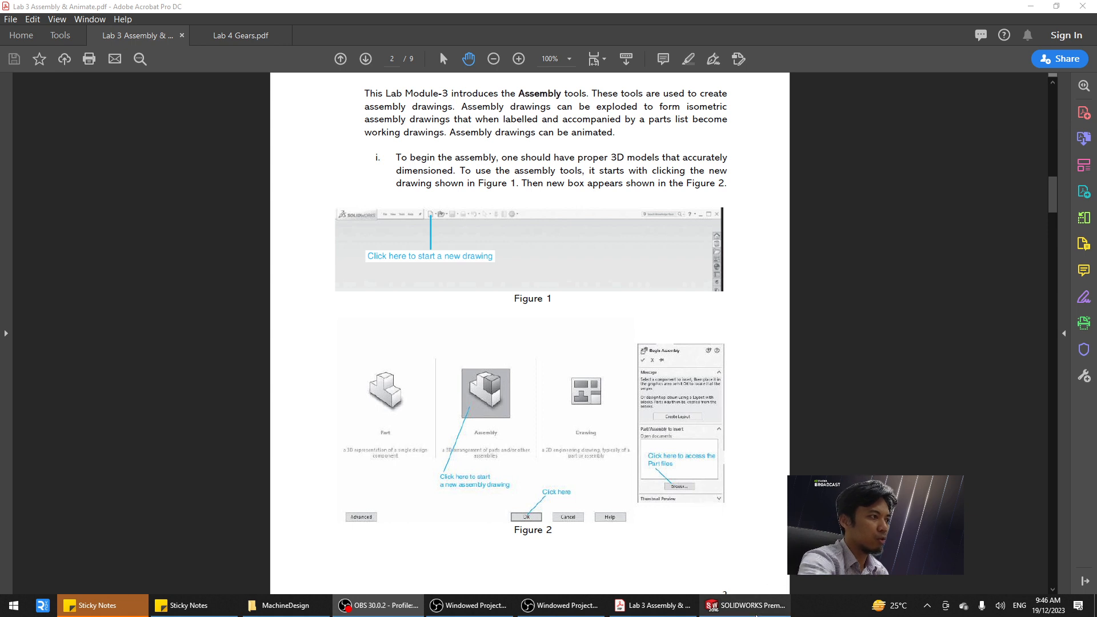
# Switch to SOLIDWORKS and create a new document from the Assembly template.
pyautogui.click(754, 610)
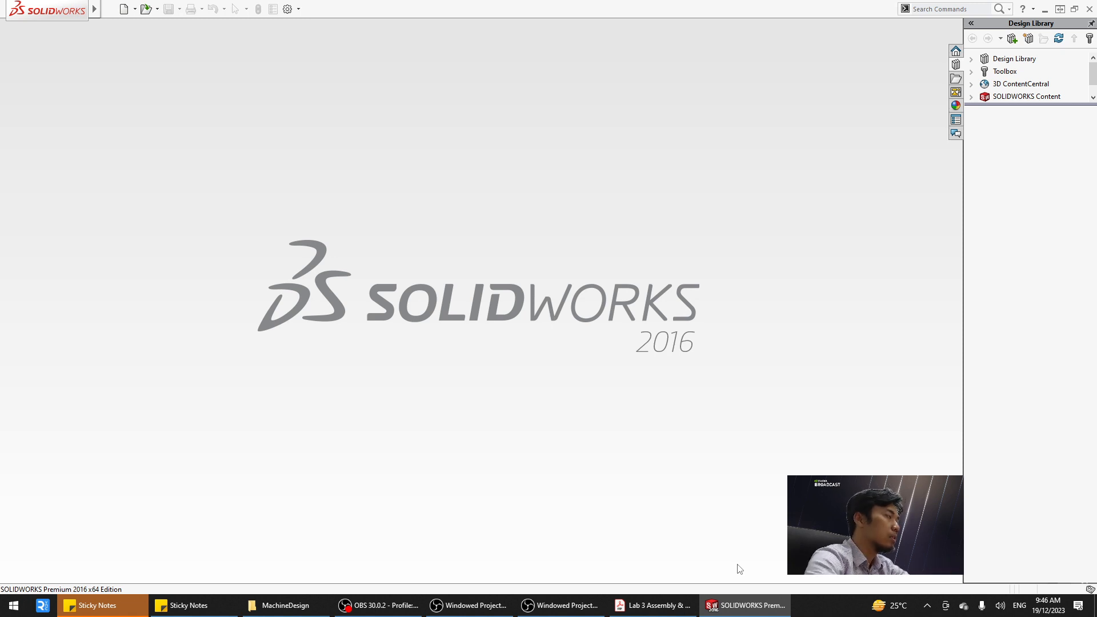
pyautogui.click(124, 11)
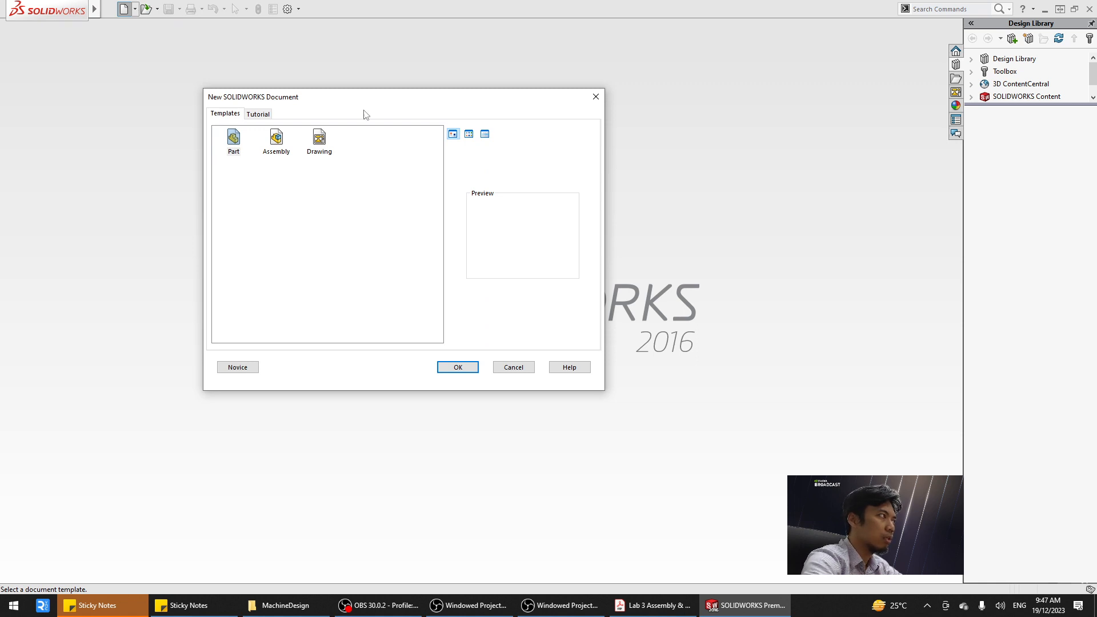
pyautogui.click(279, 142)
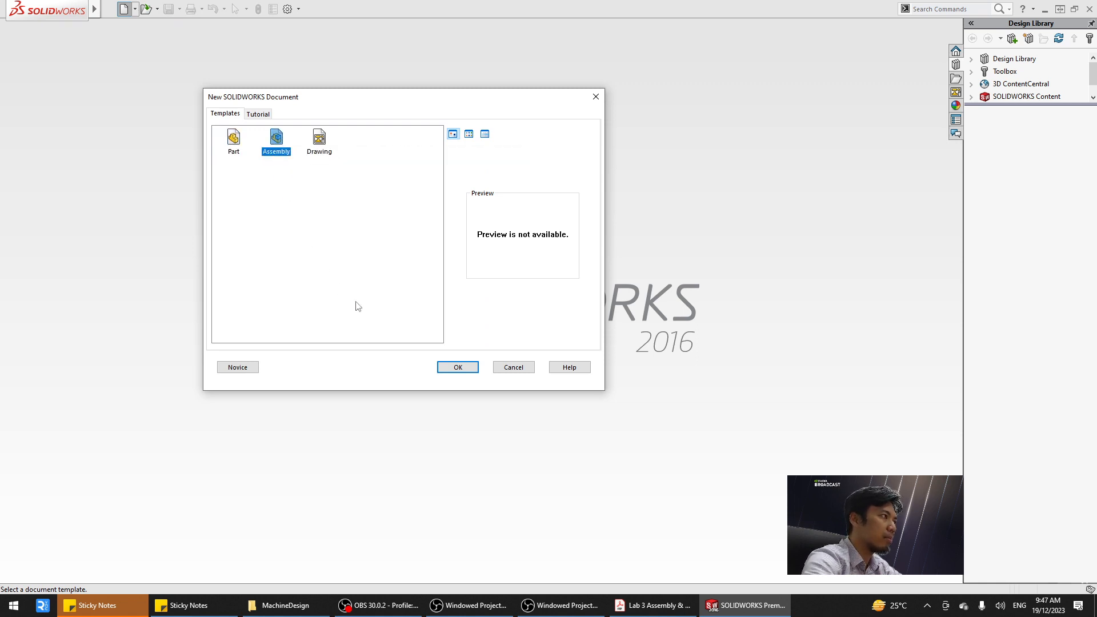
pyautogui.click(455, 368)
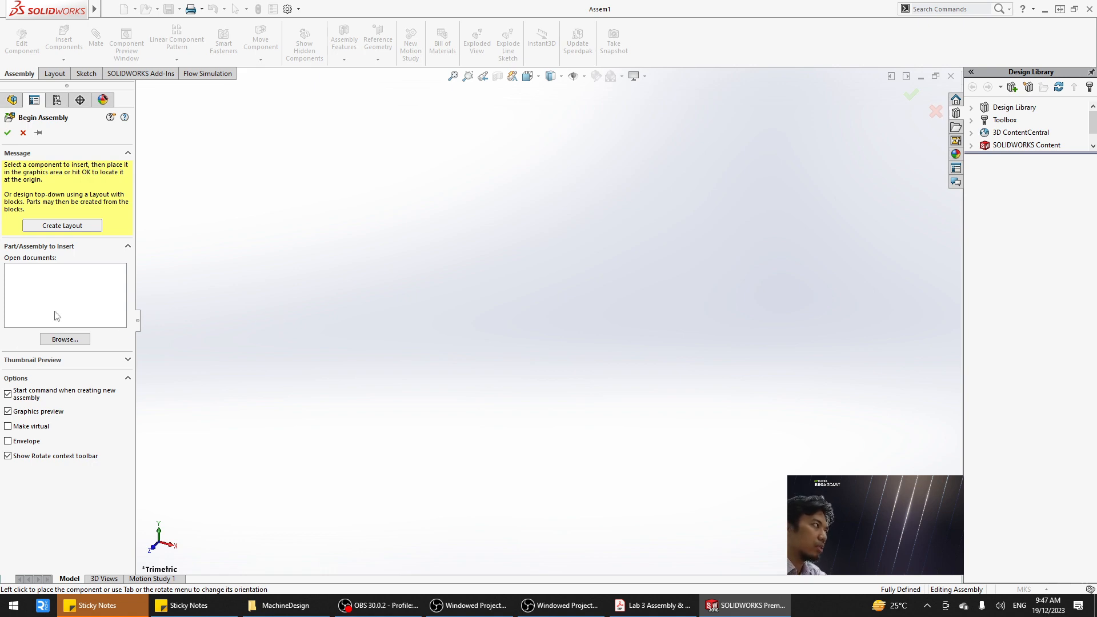
# Browse for the first component in the SolidWorks\Teaching\MMJ34403\Assembly folder on drive E.
pyautogui.click(62, 339)
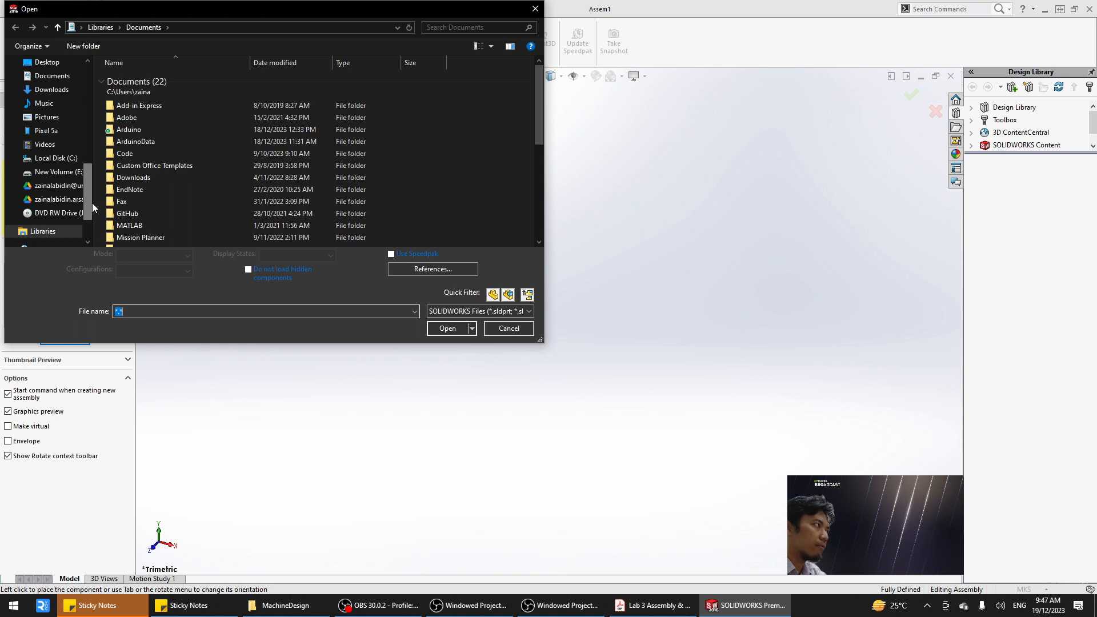
pyautogui.moveTo(88, 207); pyautogui.dragTo(89, 228)
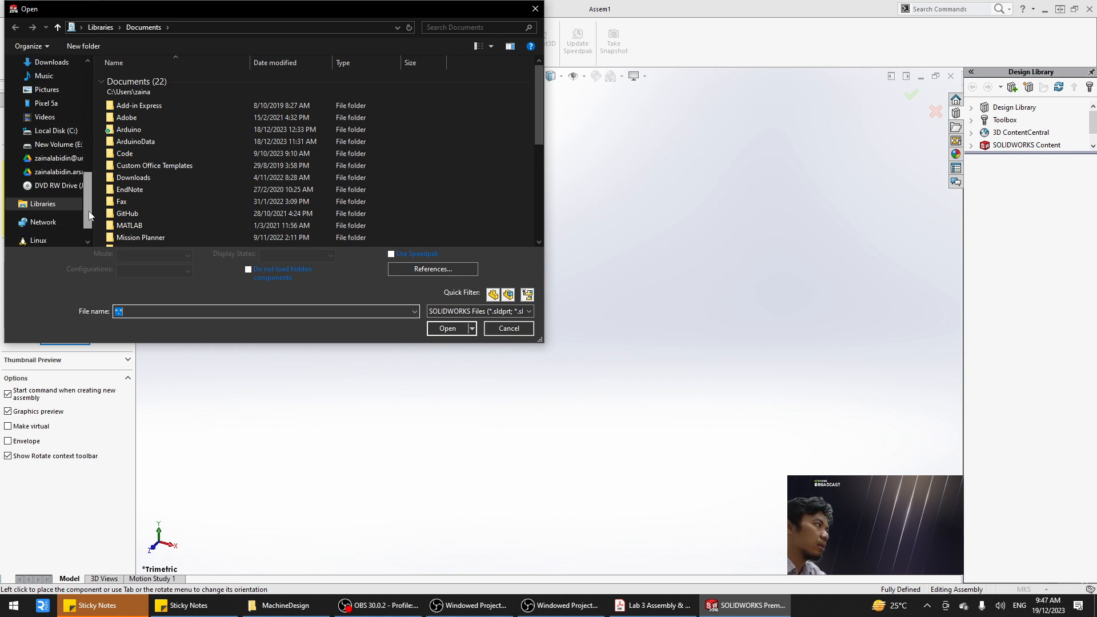
pyautogui.scroll(1, 71, 172)
pyautogui.click(71, 161)
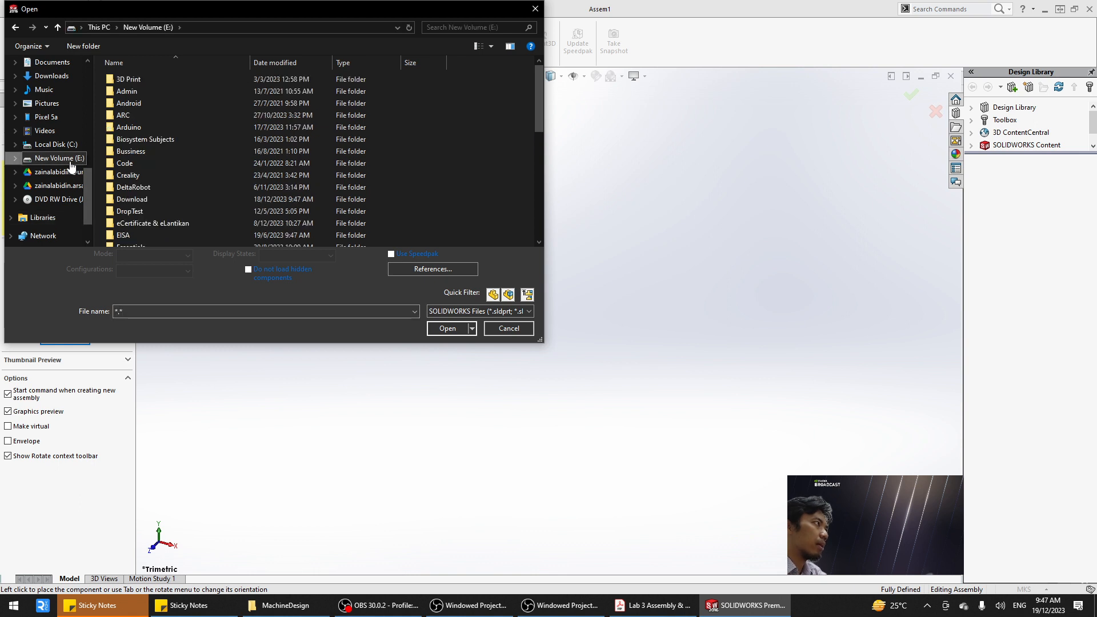
pyautogui.scroll(-9, 167, 132)
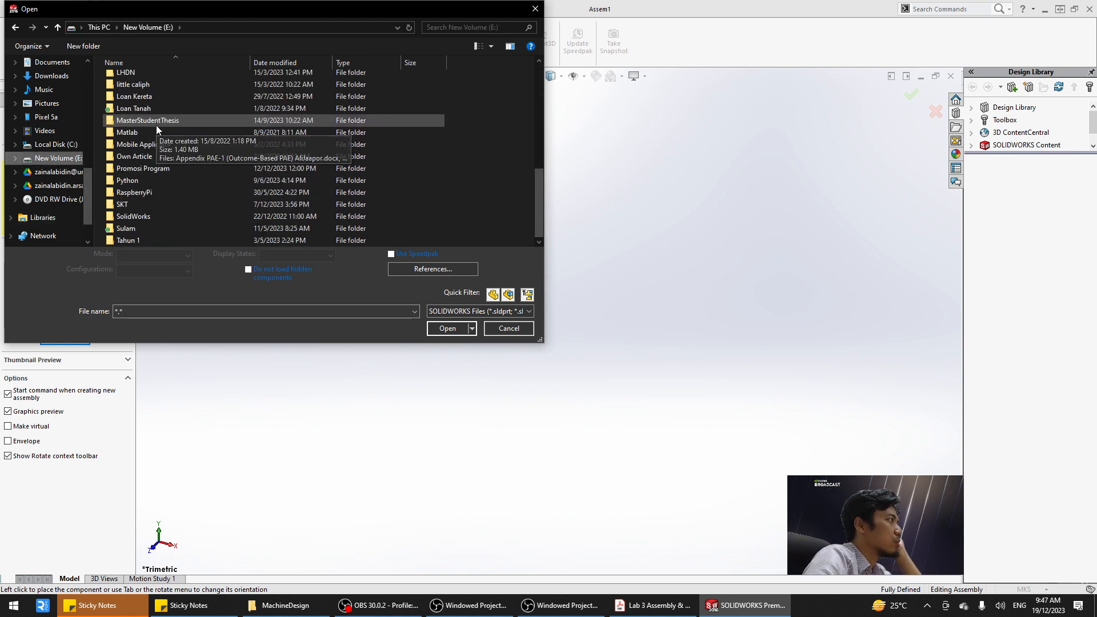
pyautogui.doubleClick(152, 215)
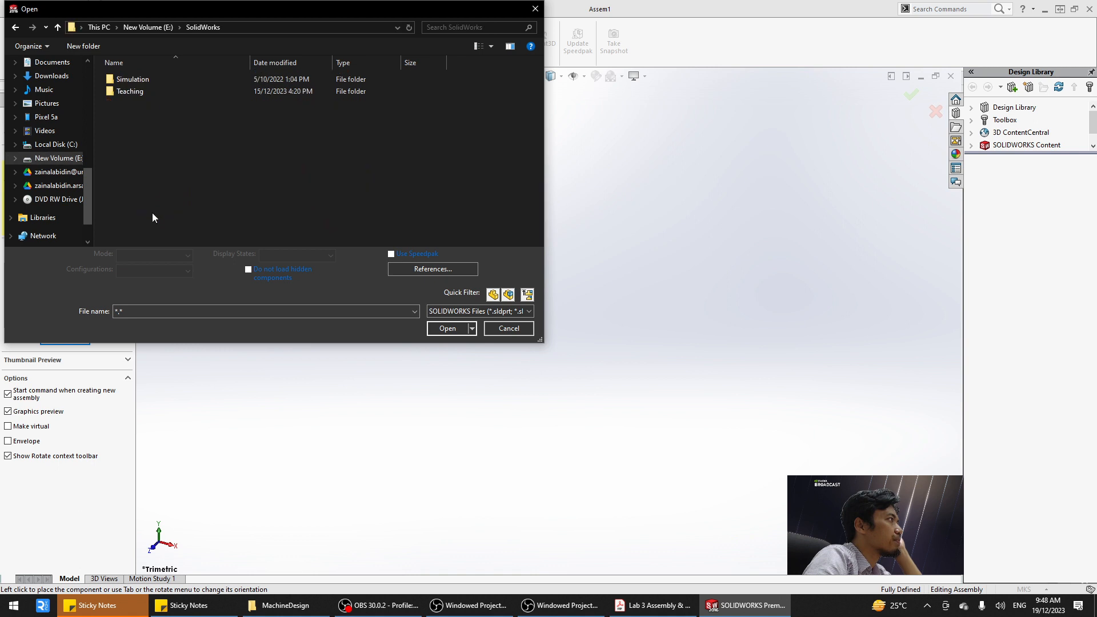
pyautogui.doubleClick(142, 91)
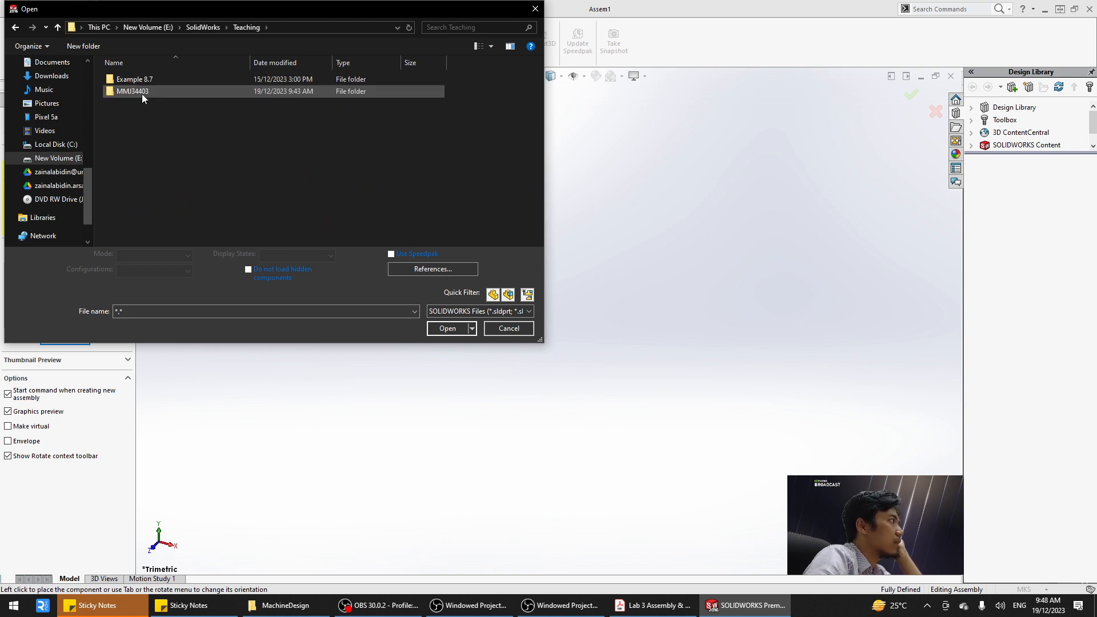
pyautogui.doubleClick(141, 94)
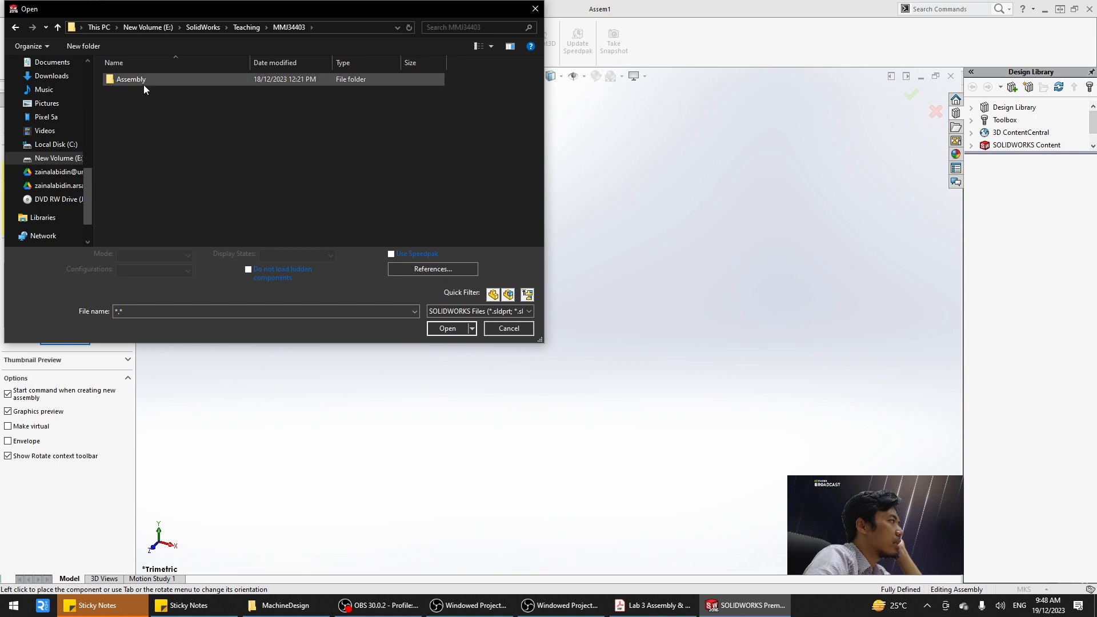
pyautogui.doubleClick(145, 80)
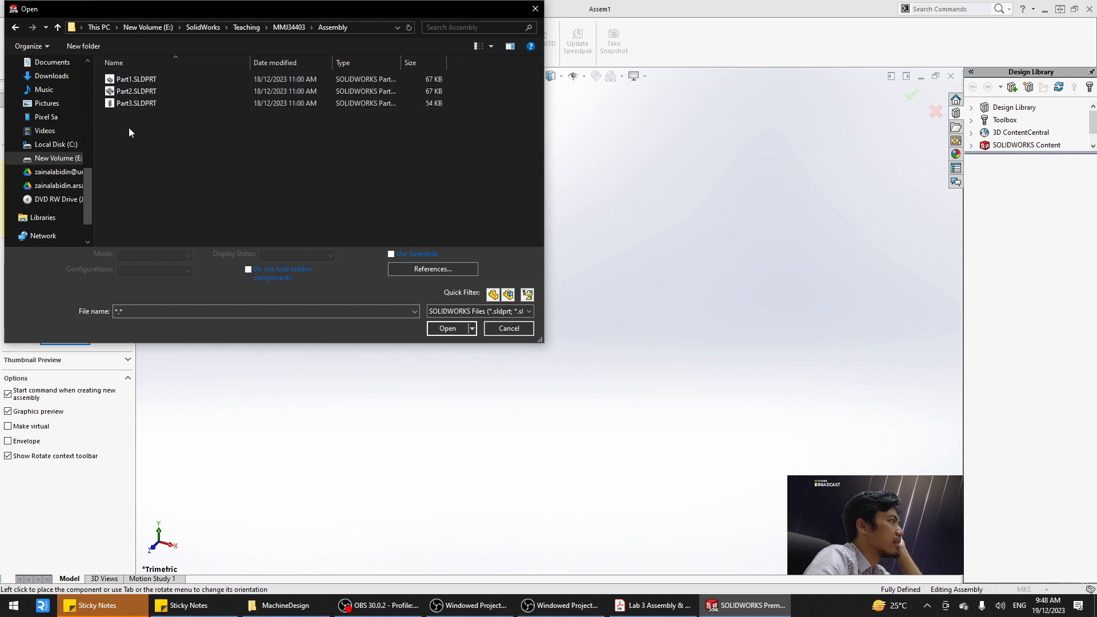
# Insert Part1.SLDPRT and place it in the graphics area as the assembly's base component.
pyautogui.click(156, 79)
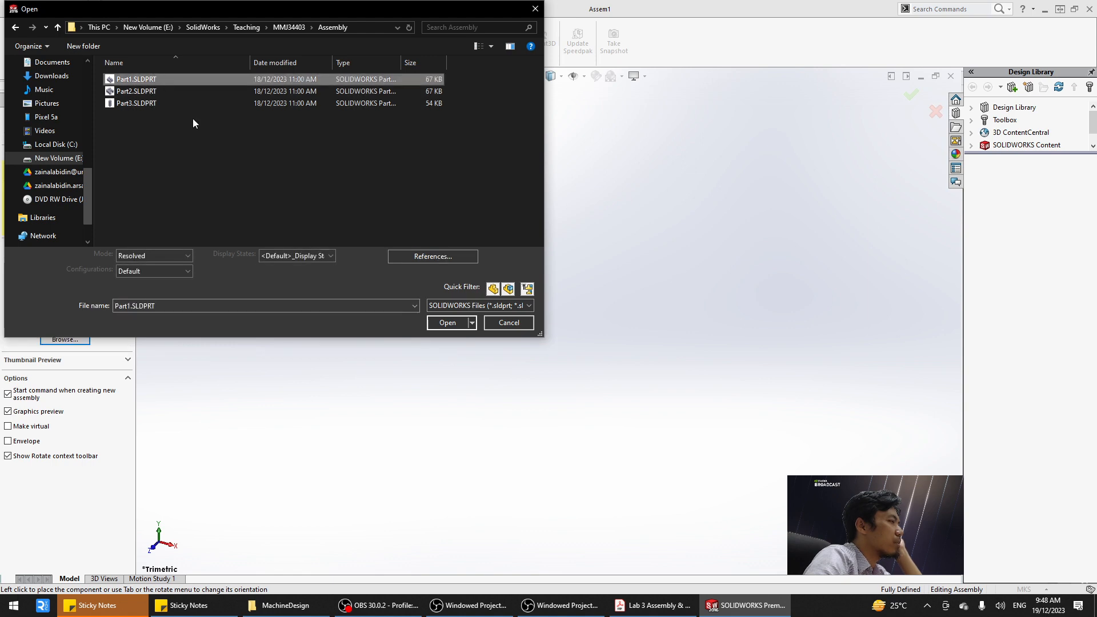
pyautogui.click(448, 322)
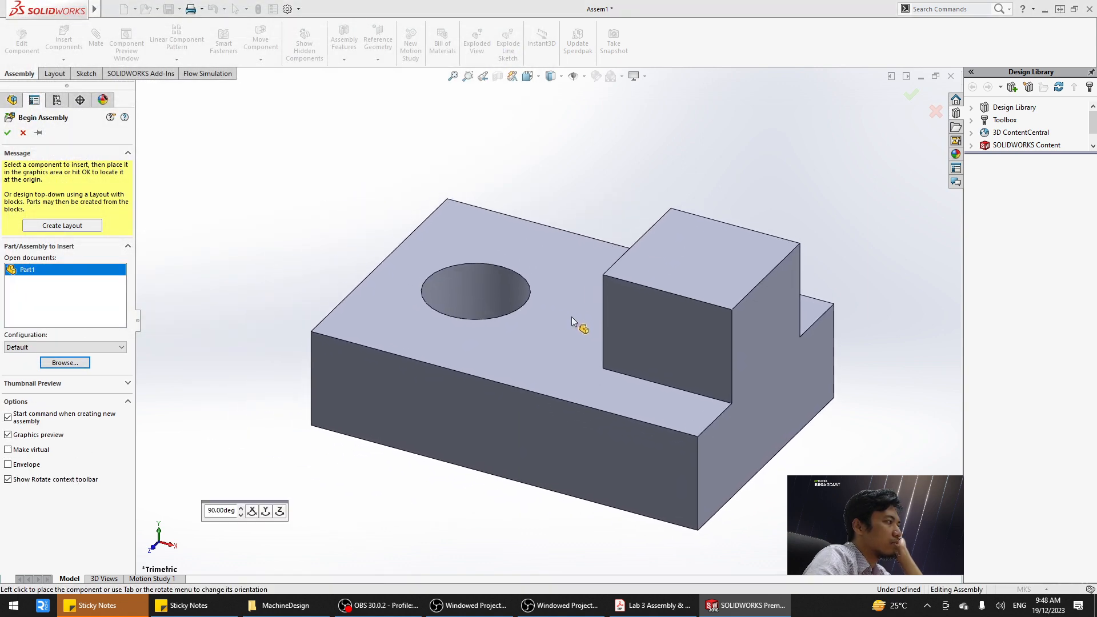
pyautogui.click(564, 307)
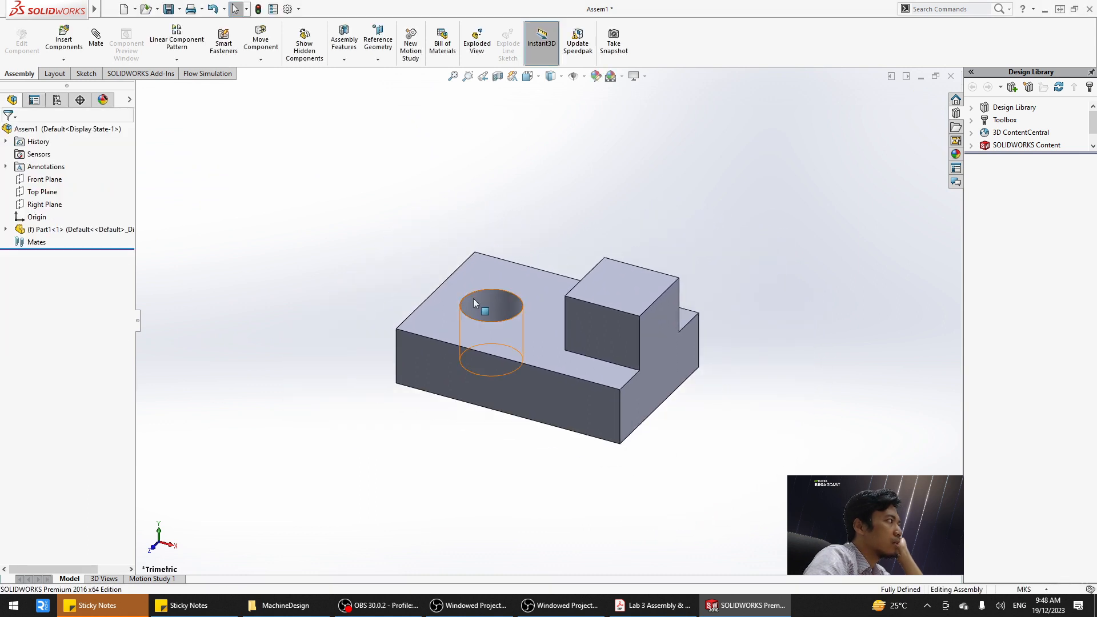
# Insert Part2.SLDPRT from the same folder and place it above Part1.
pyautogui.click(67, 62)
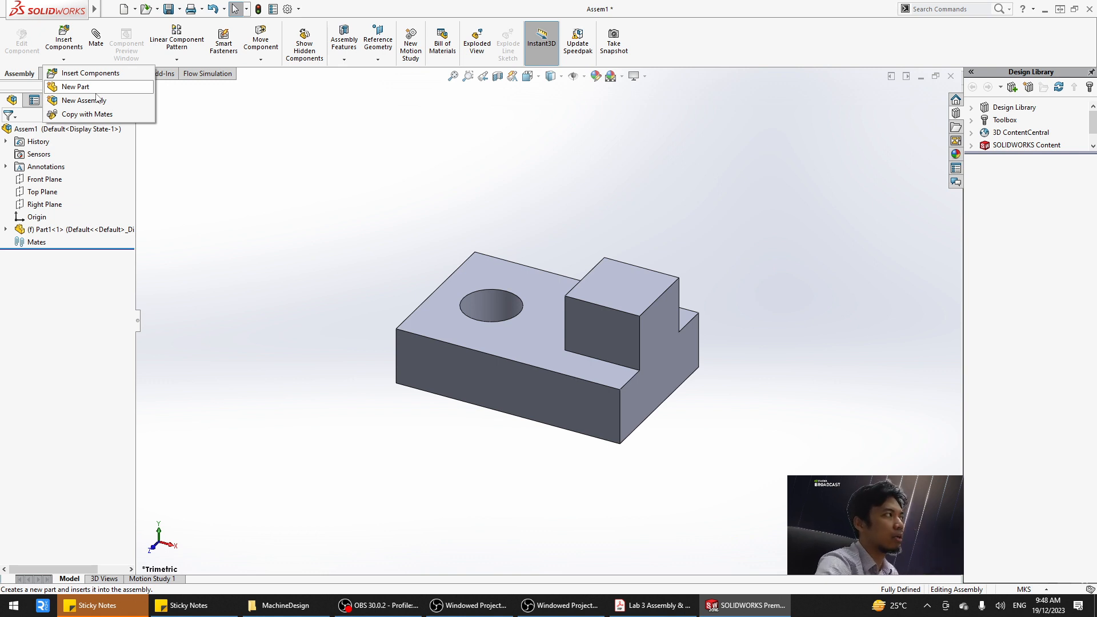
pyautogui.click(133, 74)
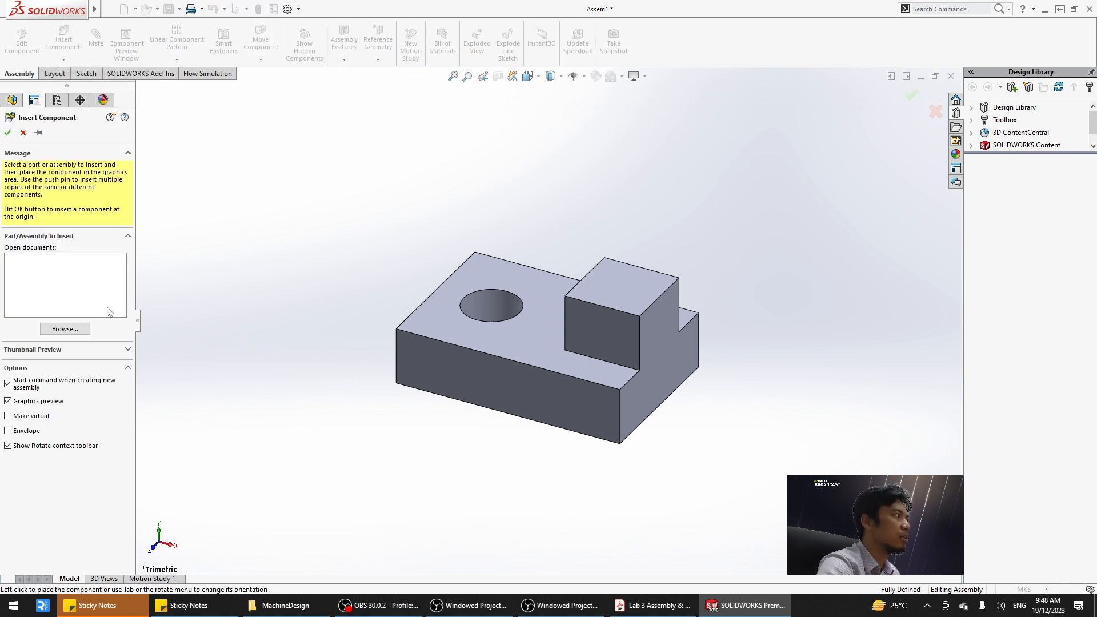
pyautogui.click(67, 329)
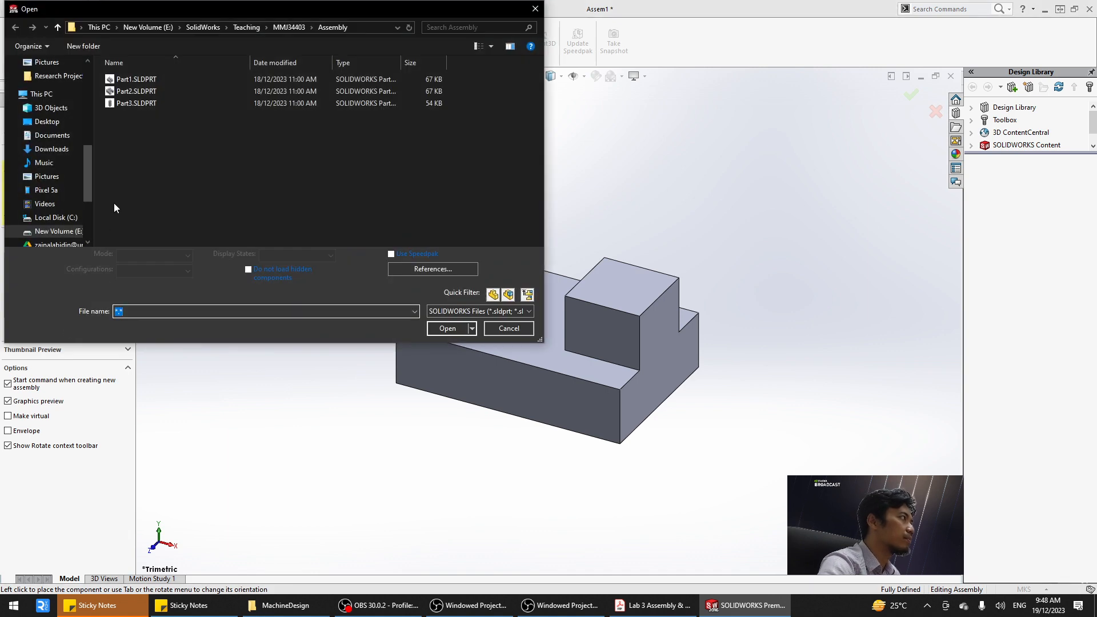
pyautogui.click(134, 91)
pyautogui.click(447, 328)
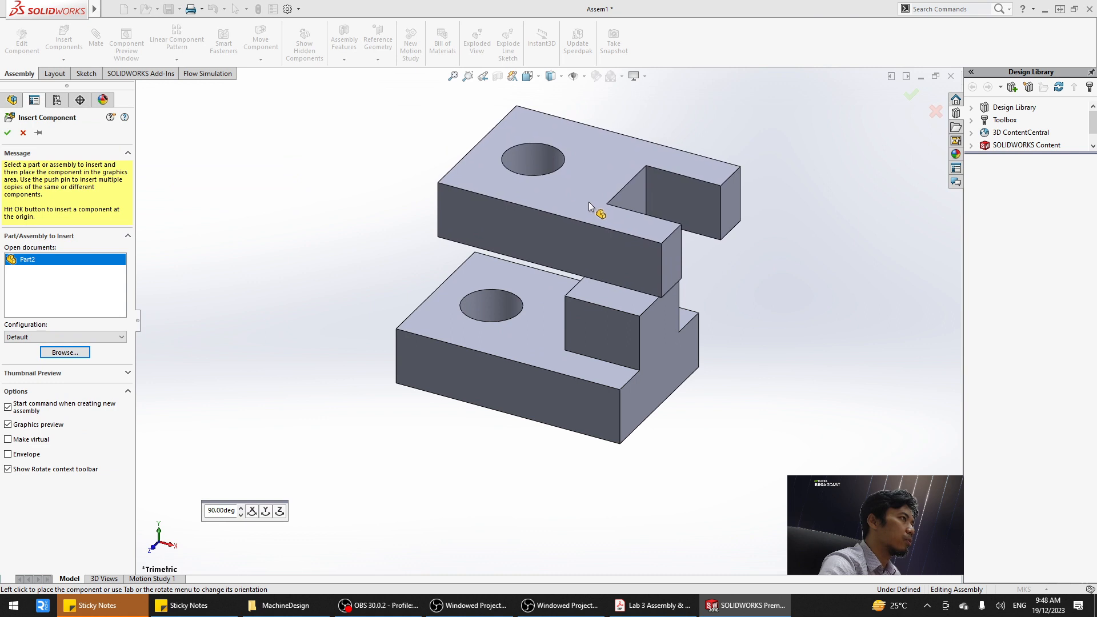
pyautogui.click(566, 211)
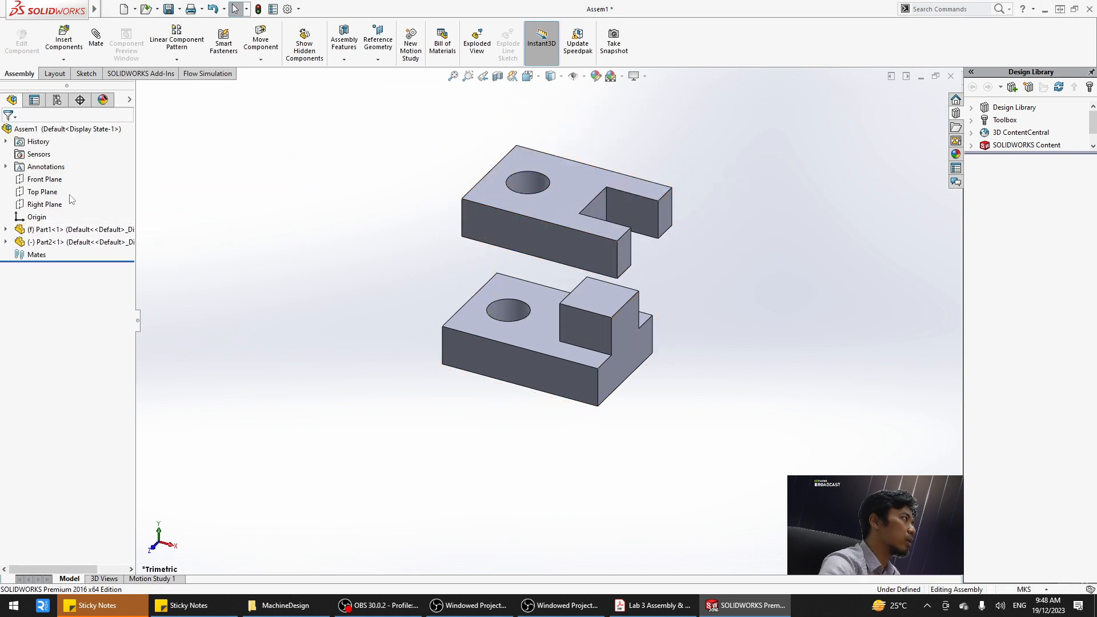
# Insert the cylindrical pin Part3.SLDPRT and place it above Part2.
pyautogui.click(64, 58)
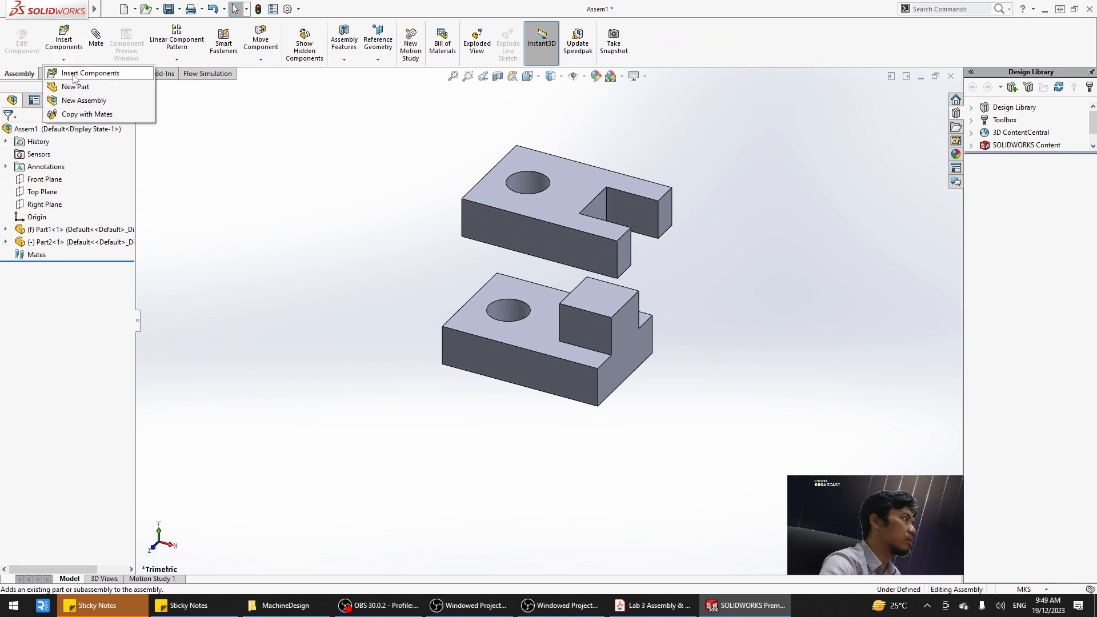
pyautogui.click(76, 72)
pyautogui.click(65, 329)
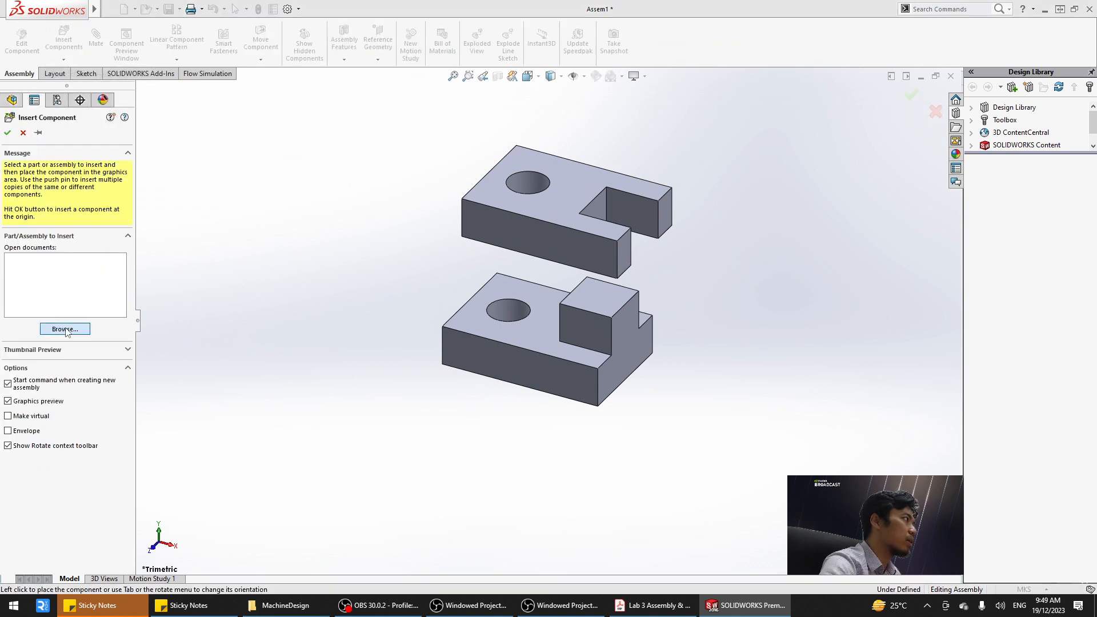
pyautogui.click(139, 105)
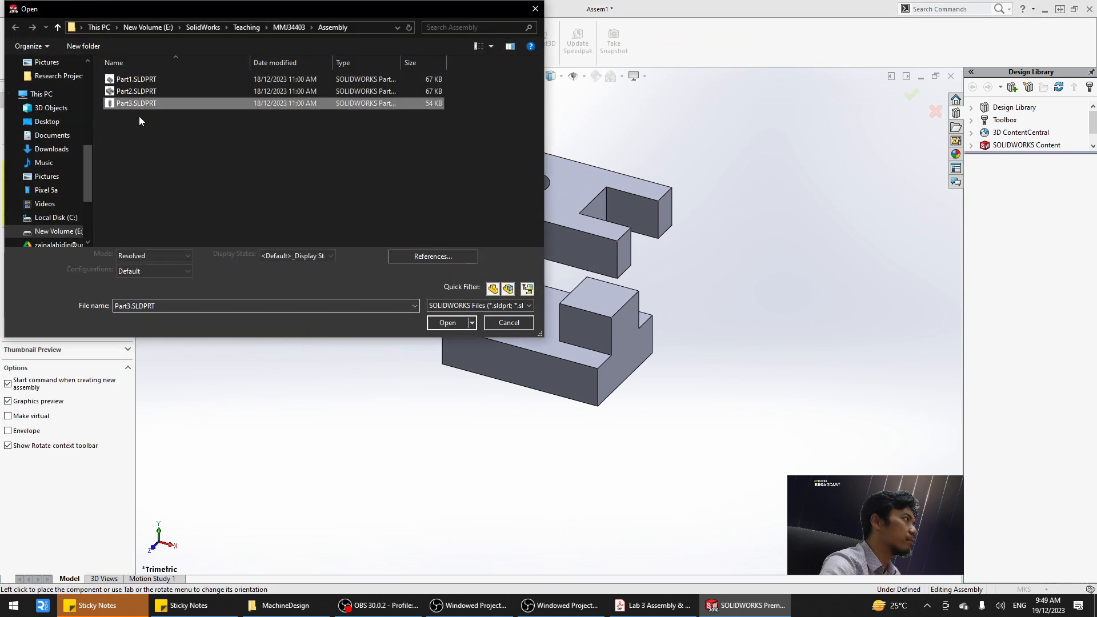
pyautogui.click(438, 323)
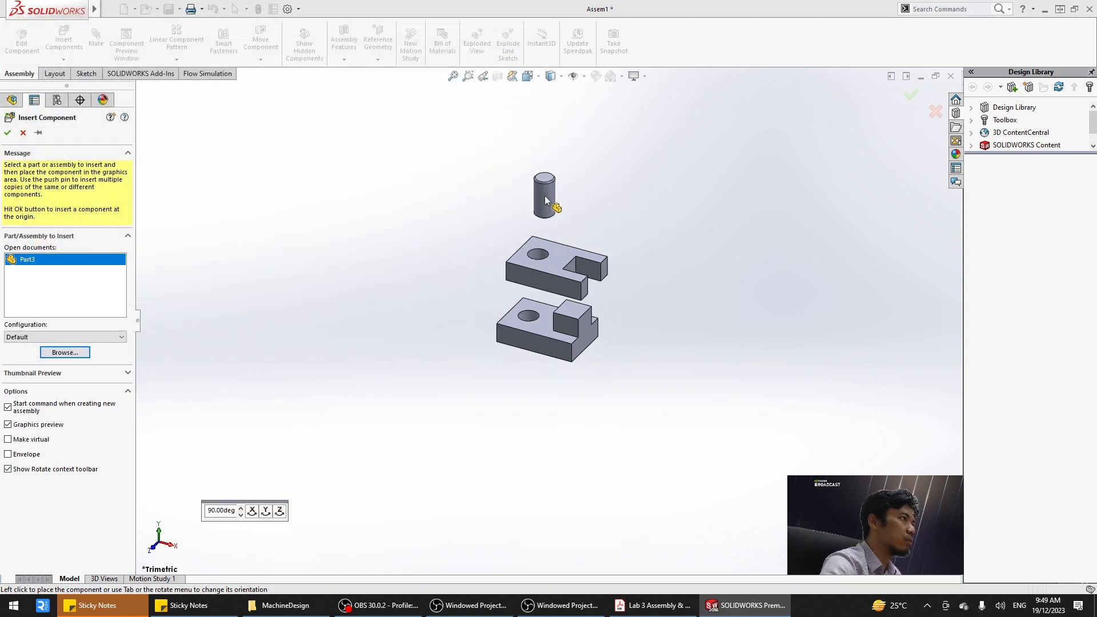
pyautogui.click(540, 193)
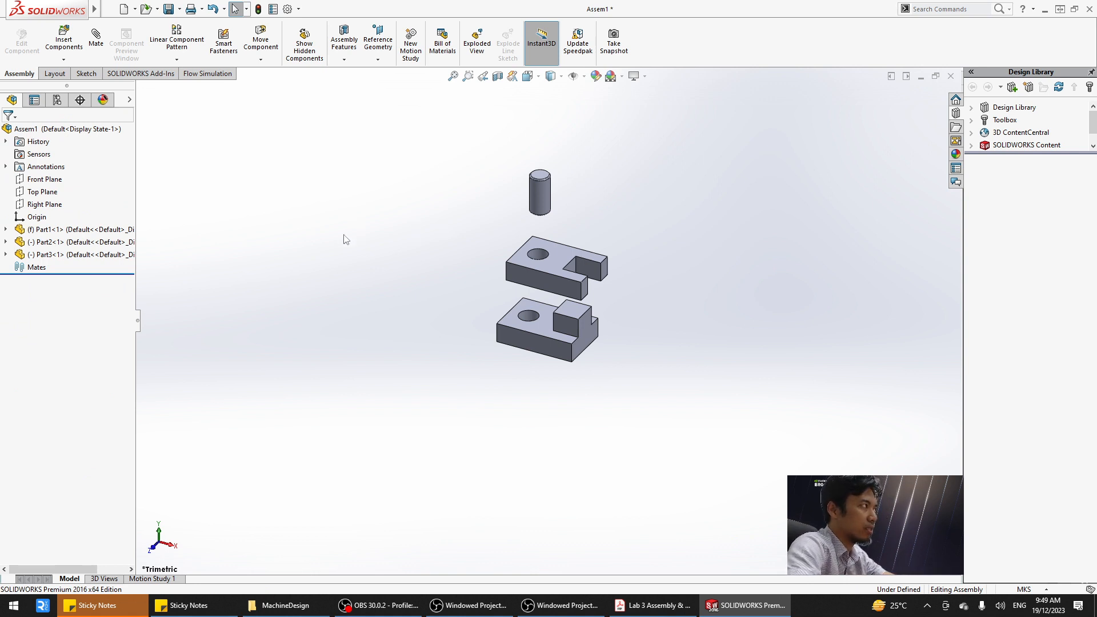
pyautogui.scroll(-3, 585, 265)
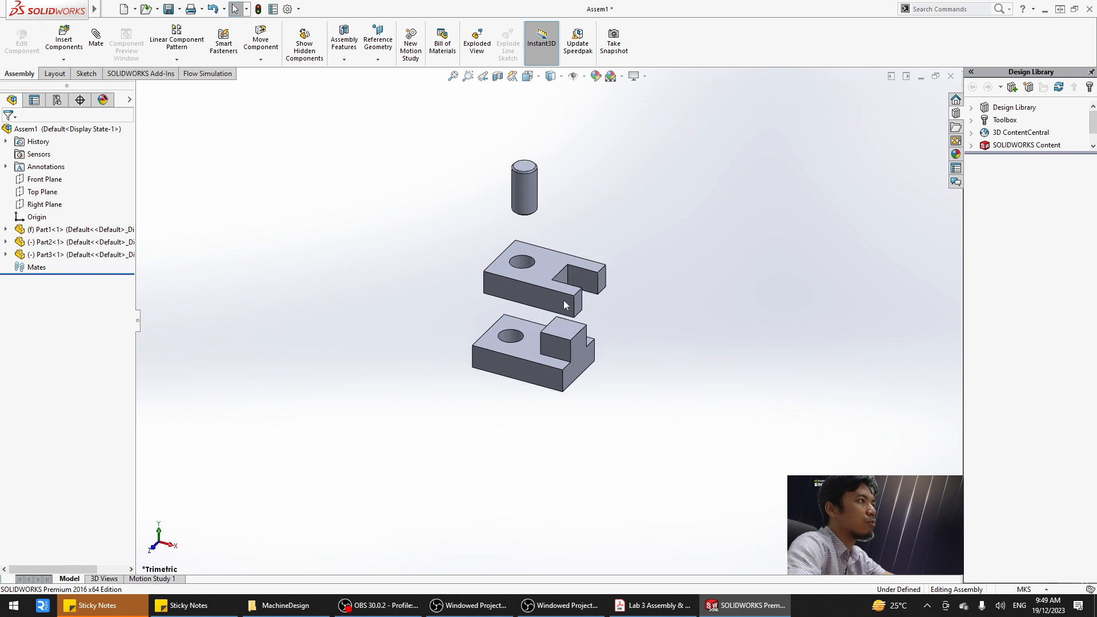
pyautogui.scroll(1, 545, 319)
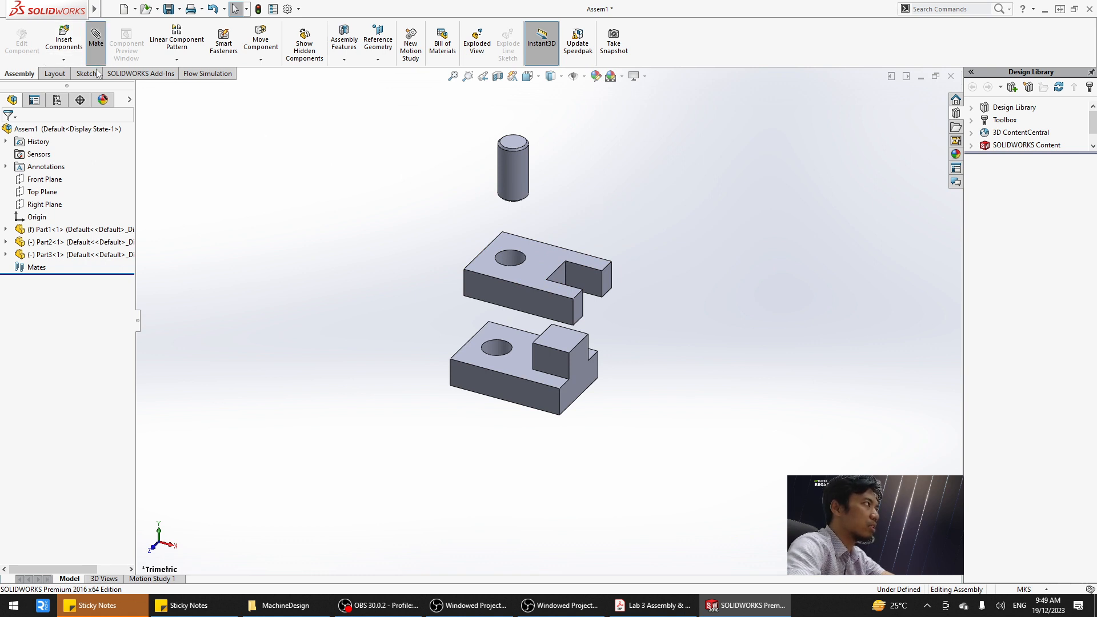
pyautogui.click(96, 40)
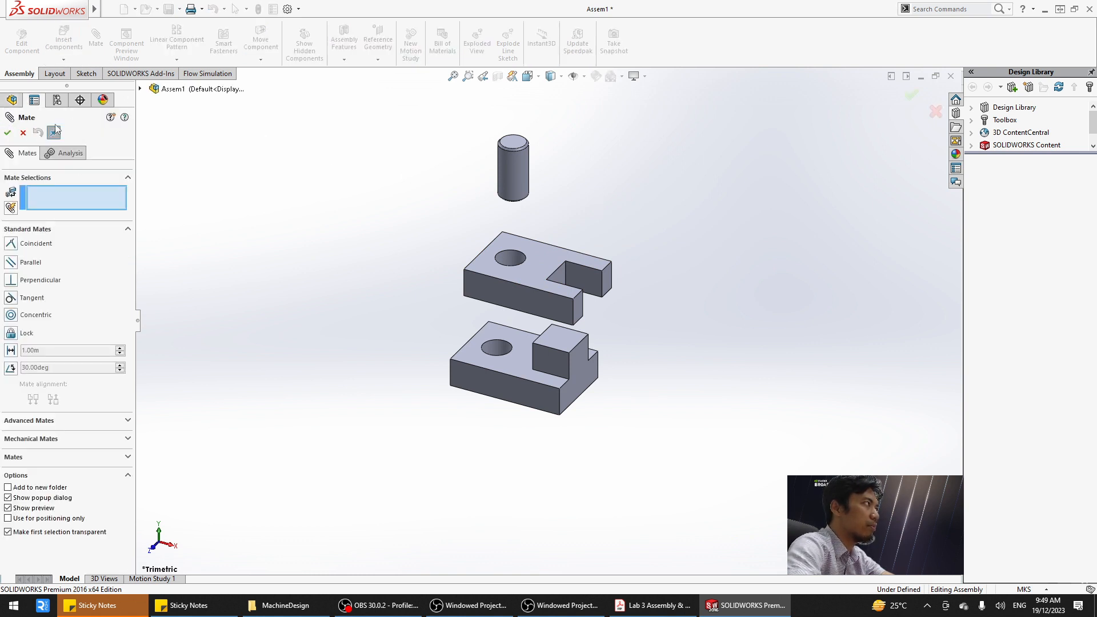
pyautogui.click(22, 132)
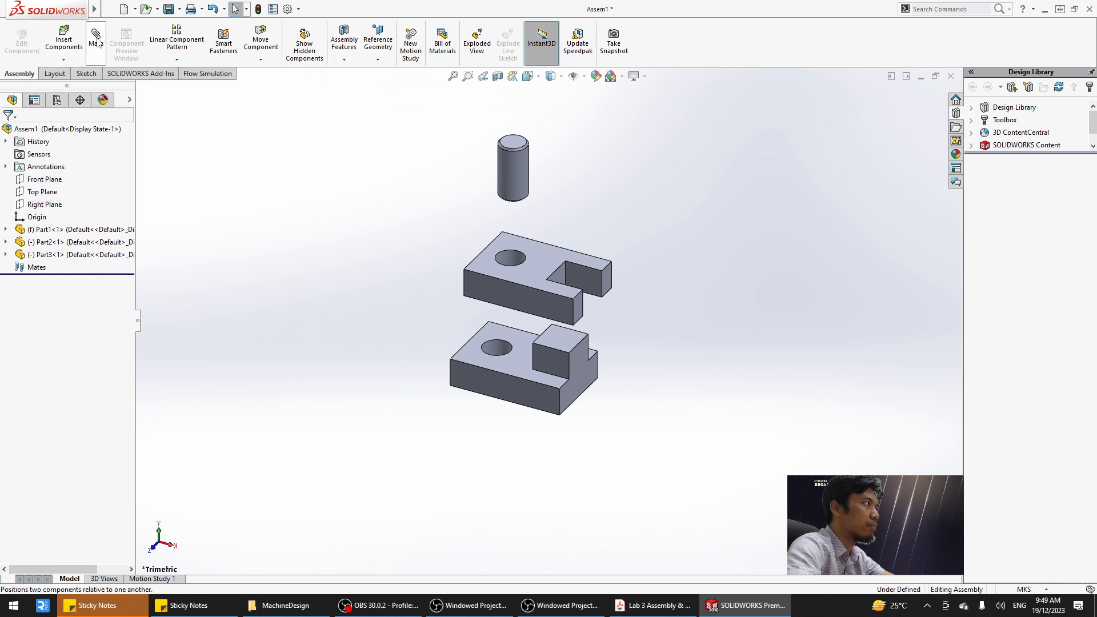
# Try a Coincident mate between an upper corner vertex of Part2 and the matching upper corner vertex of Part1.
pyautogui.click(96, 40)
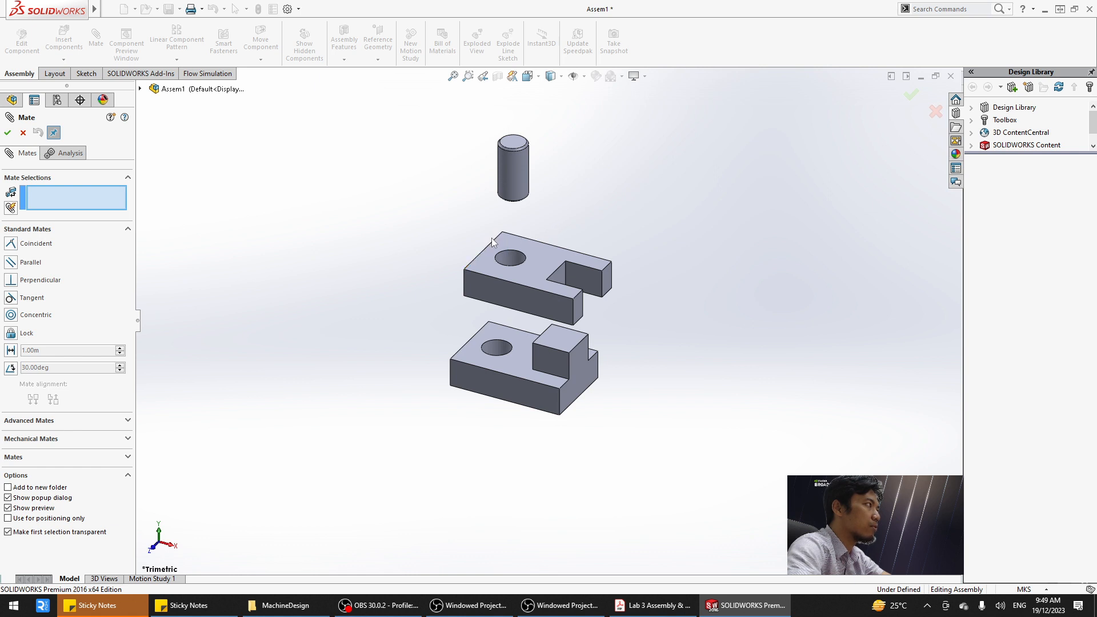
pyautogui.moveTo(435, 233); pyautogui.dragTo(582, 298, button='middle')
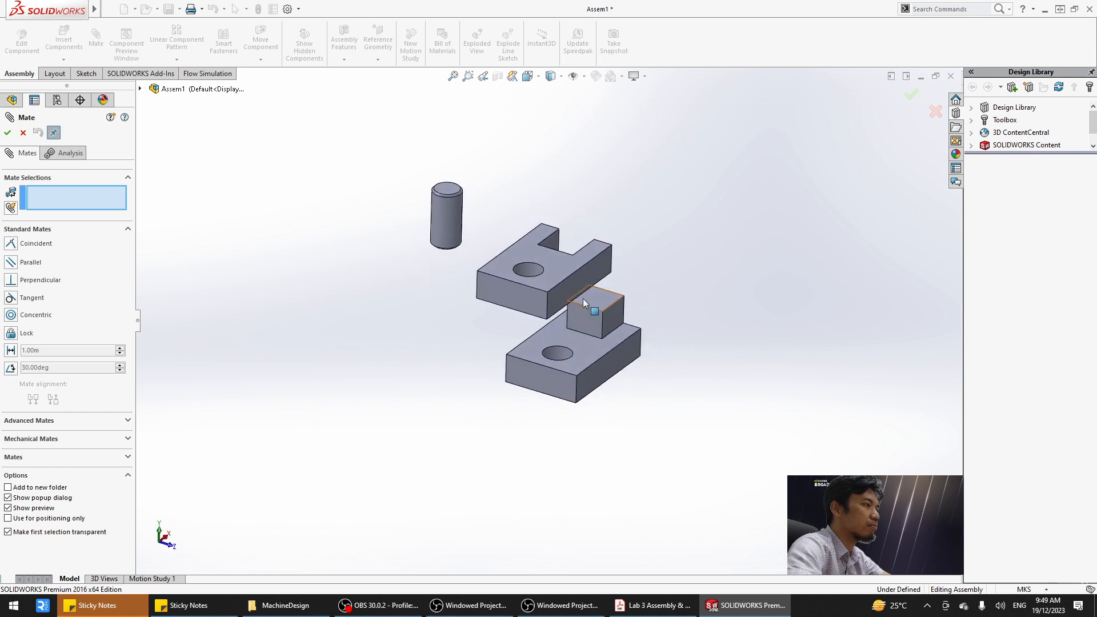
pyautogui.scroll(-5, 582, 299)
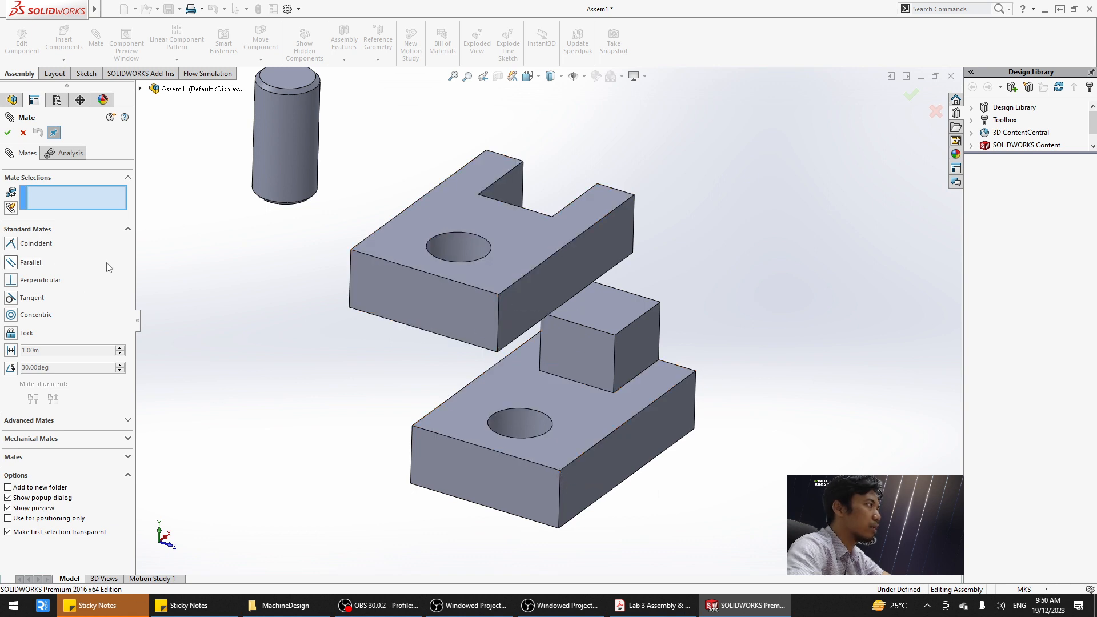
pyautogui.click(499, 296)
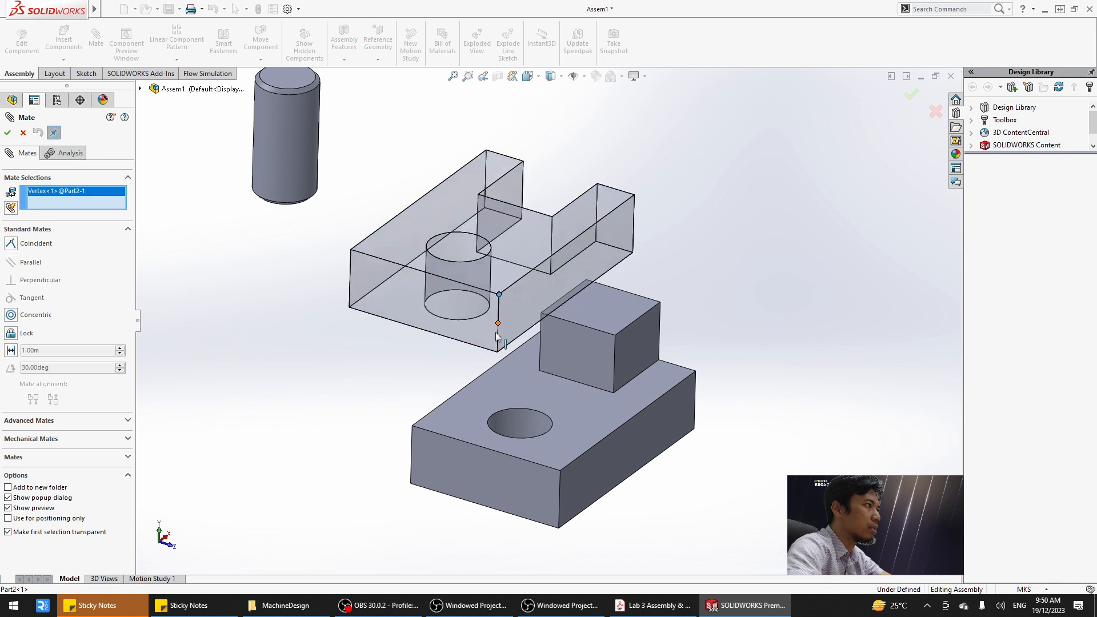
pyautogui.click(554, 472)
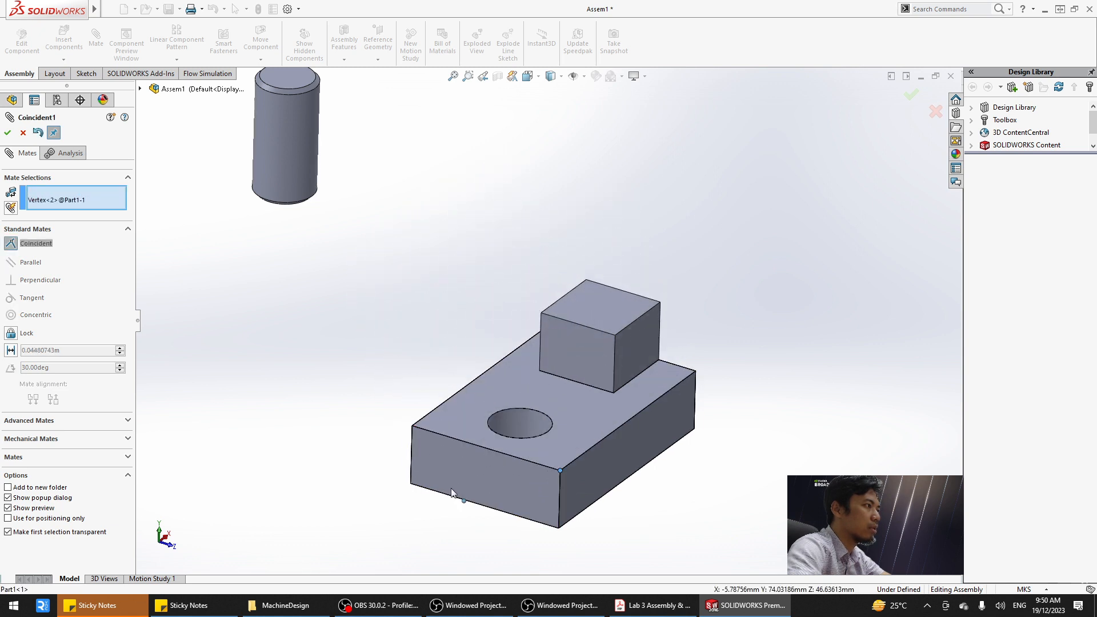
pyautogui.moveTo(690, 266)
pyautogui.mouseDown(button='middle')
pyautogui.moveTo(687, 311)
pyautogui.moveTo(632, 242)
pyautogui.moveTo(612, 237)
pyautogui.moveTo(701, 249)
pyautogui.mouseUp(button='middle')
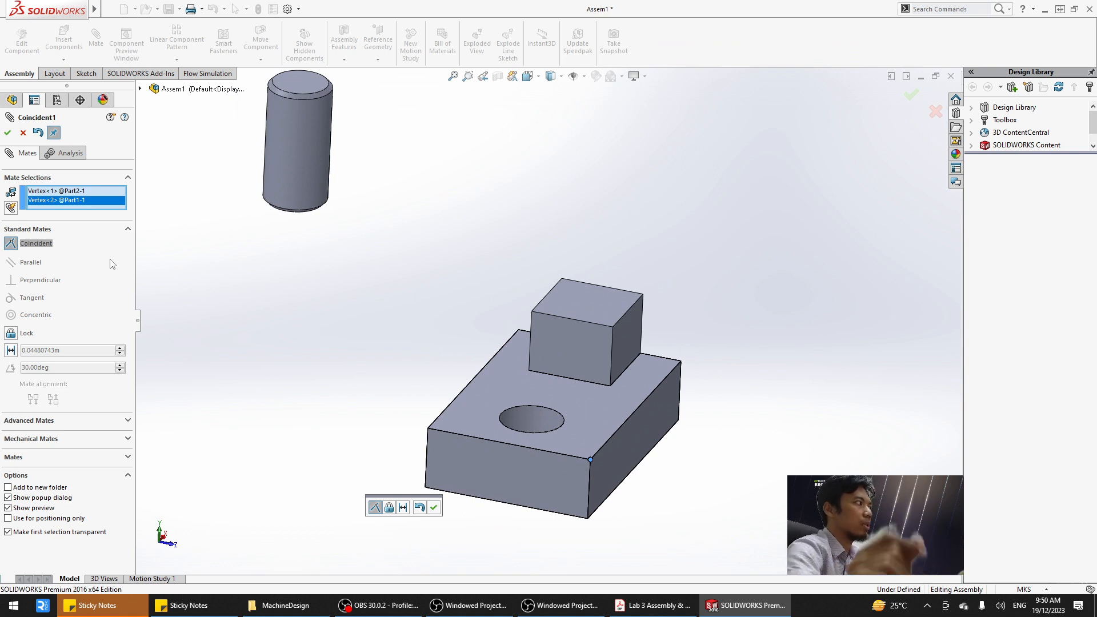
pyautogui.press('Return')
pyautogui.press('Return')
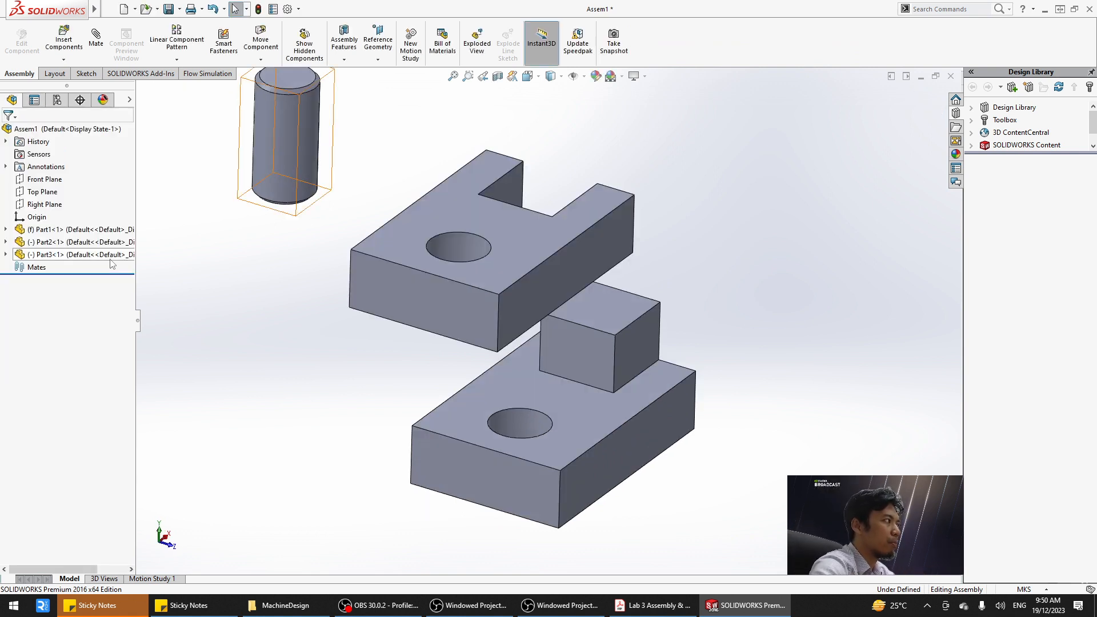
# Try a Parallel mate between the matching long side faces of Part2 and Part1.
pyautogui.click(96, 40)
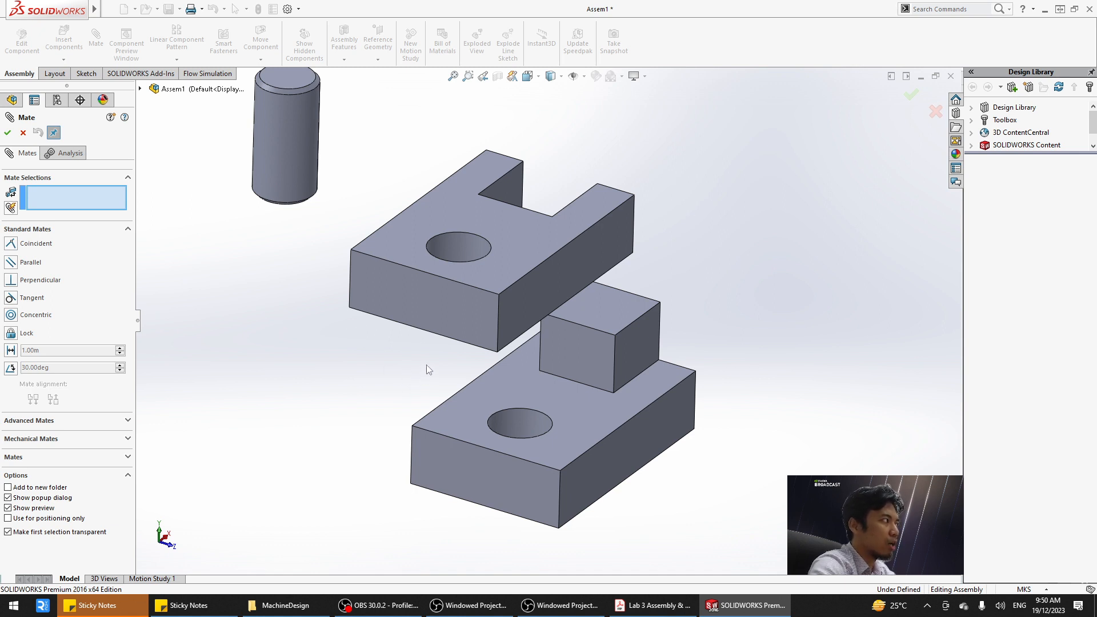
pyautogui.moveTo(426, 365); pyautogui.dragTo(399, 389, button='middle')
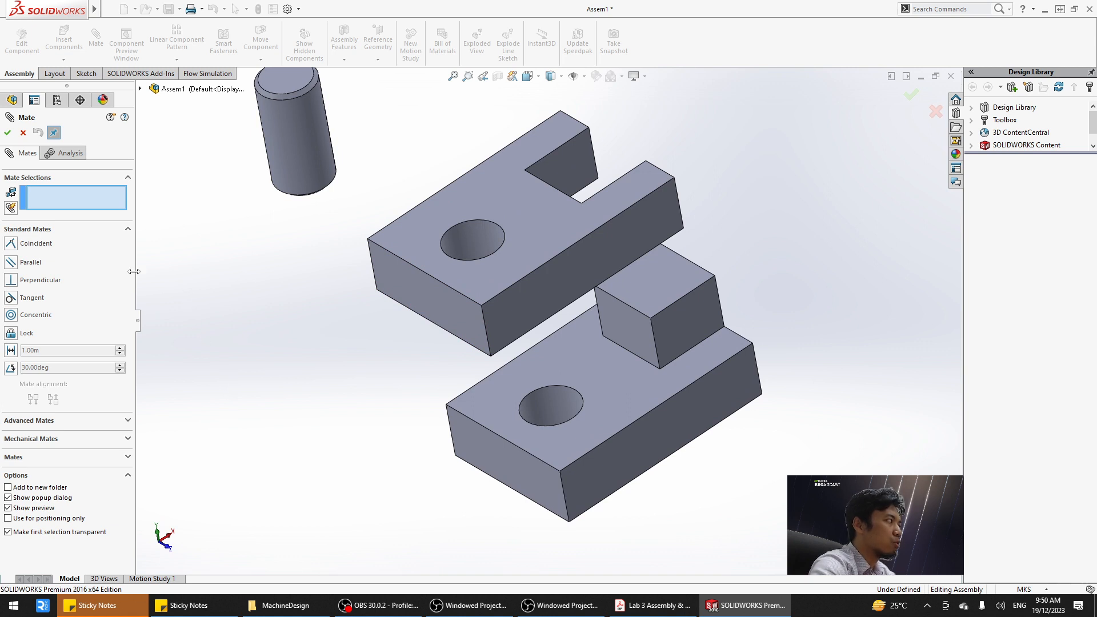
pyautogui.moveTo(282, 330); pyautogui.dragTo(326, 248, button='middle')
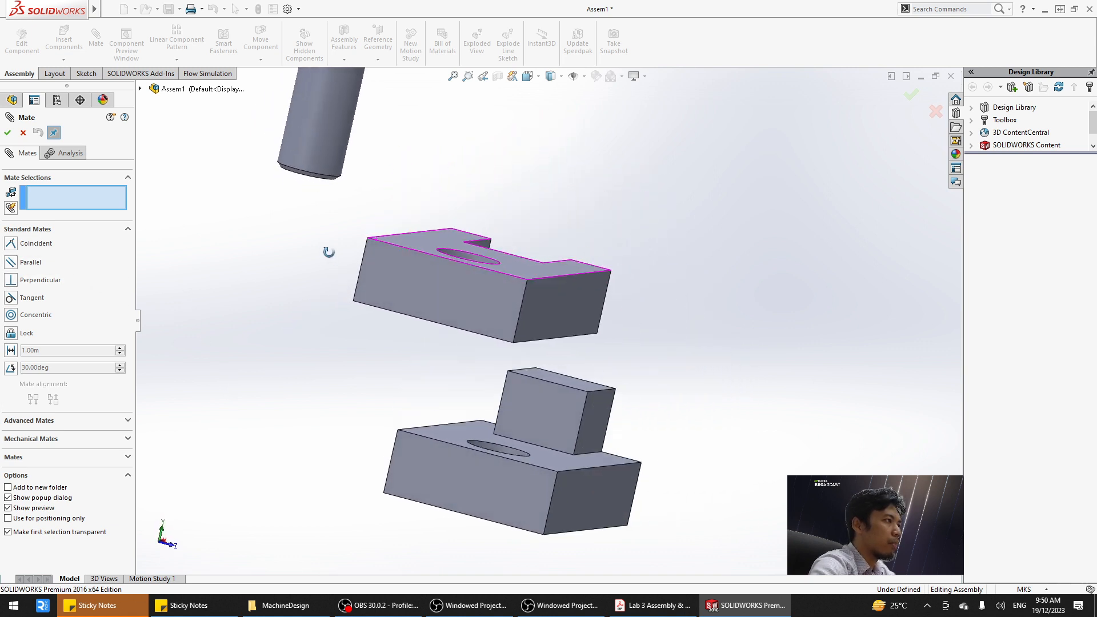
pyautogui.click(543, 310)
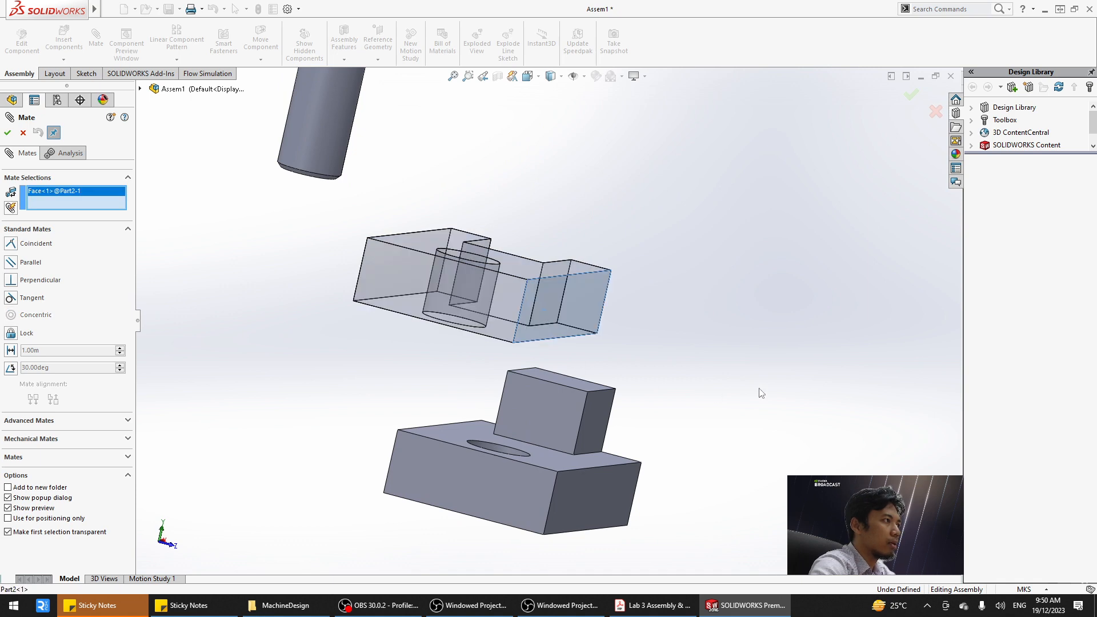
pyautogui.moveTo(761, 393); pyautogui.dragTo(737, 373, button='middle')
pyautogui.click(648, 468)
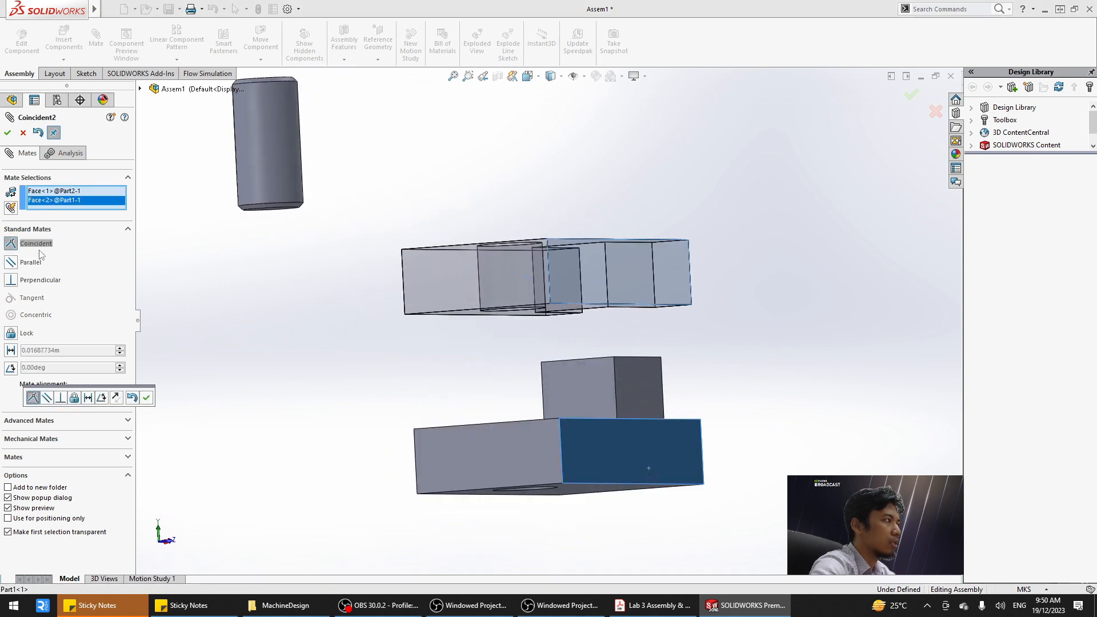
pyautogui.click(25, 262)
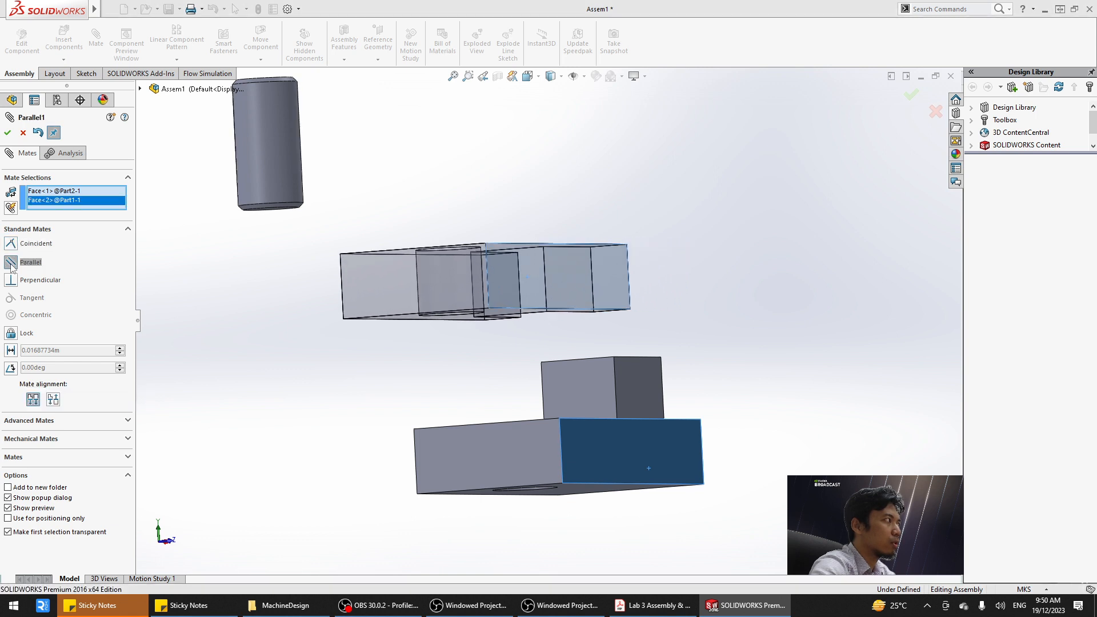
pyautogui.moveTo(247, 262); pyautogui.dragTo(329, 213, button='middle')
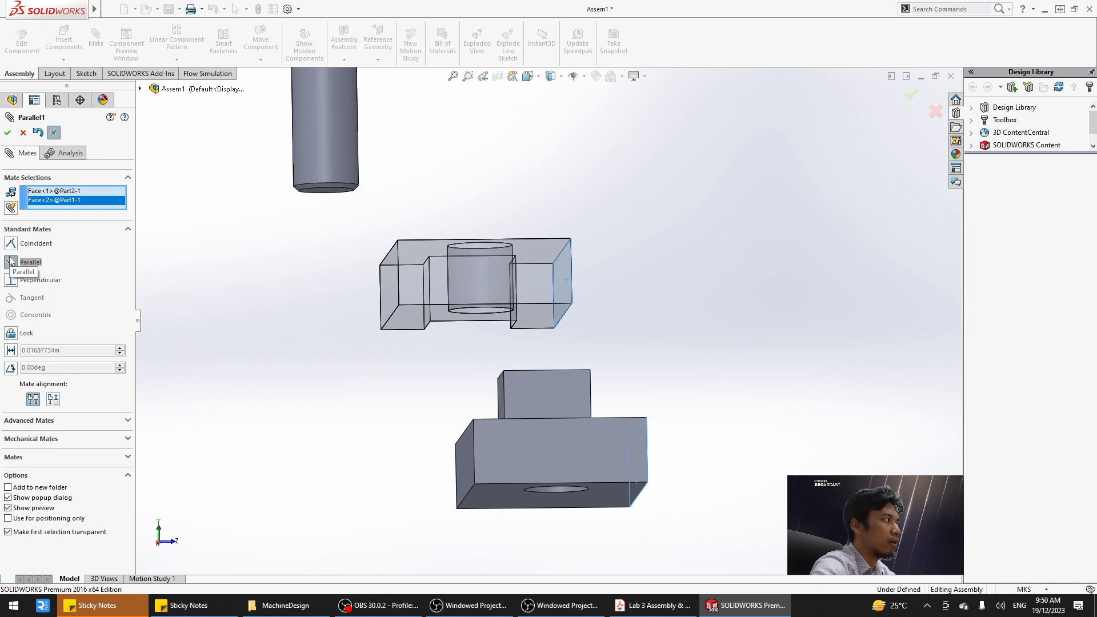
# Switch the mate between the two side faces to a Distance mate of 0.
pyautogui.click(11, 352)
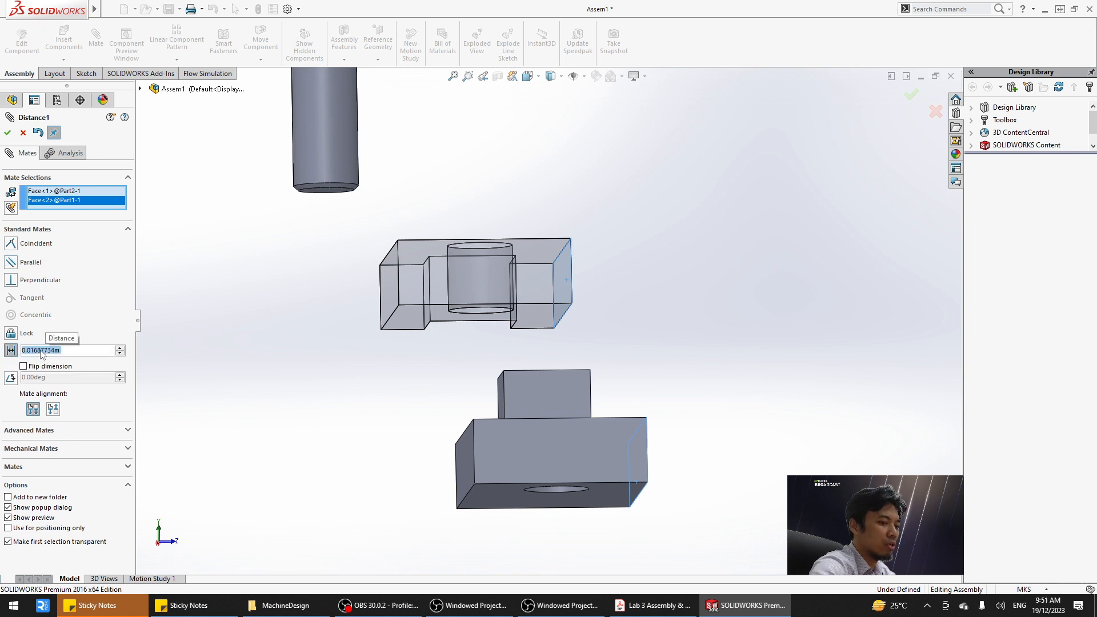
pyautogui.write('0')
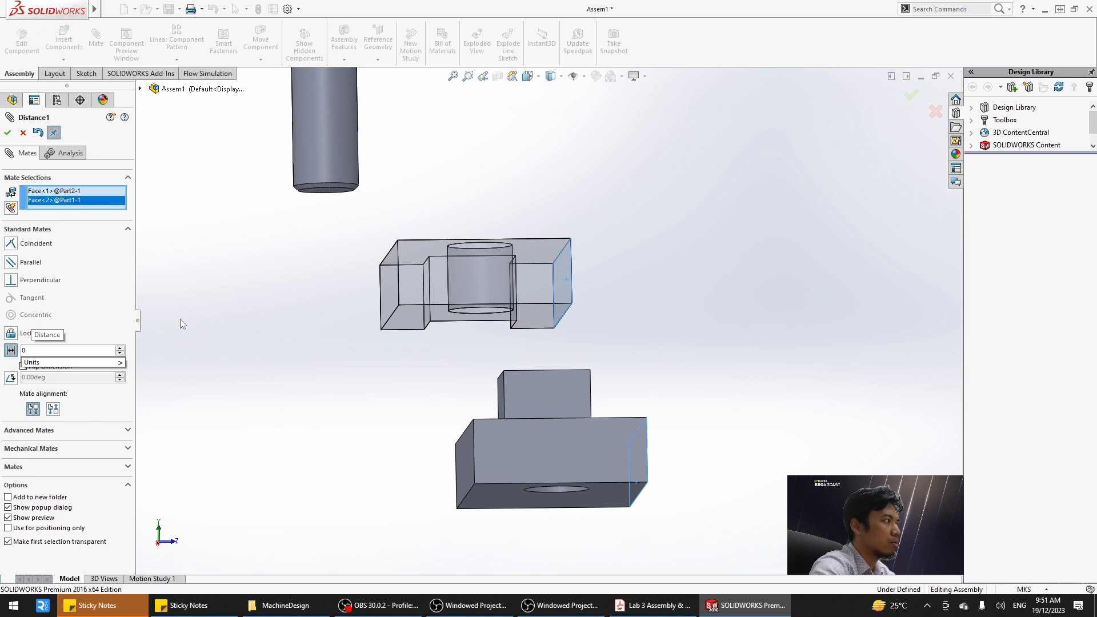
pyautogui.press('Return')
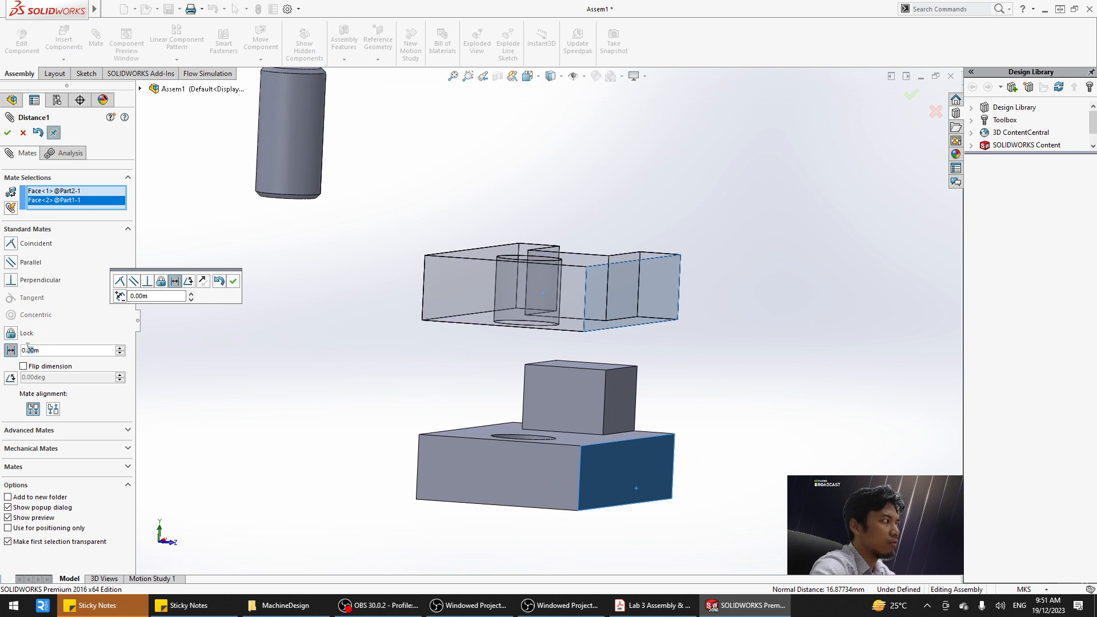
# Set the distance between the side faces of Part2 and Part1 to 1 mm.
pyautogui.write('1m')
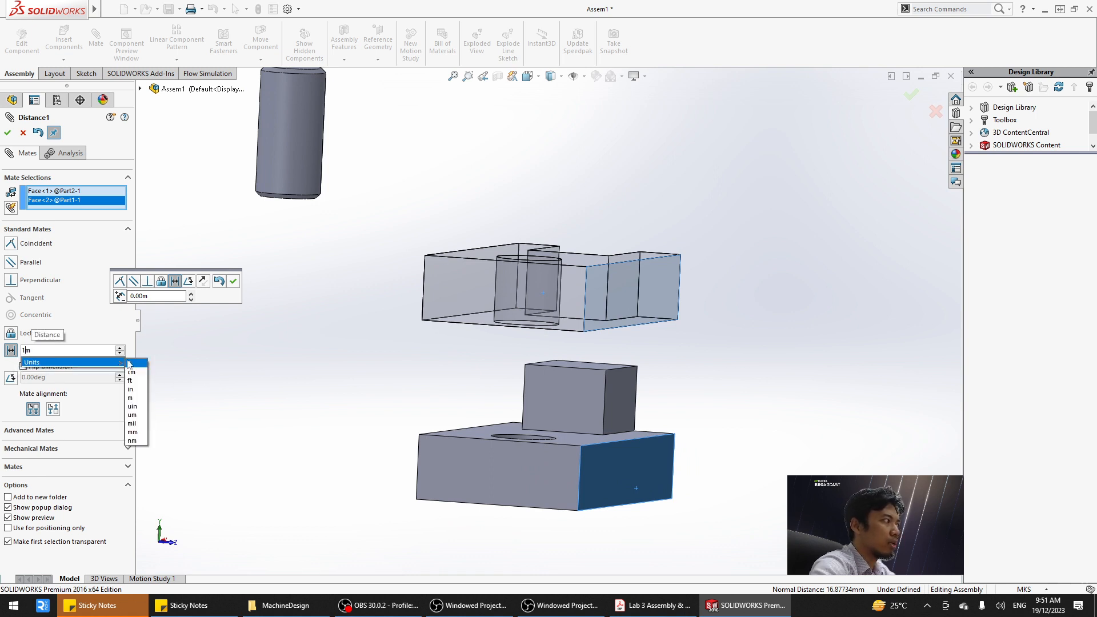
pyautogui.click(142, 433)
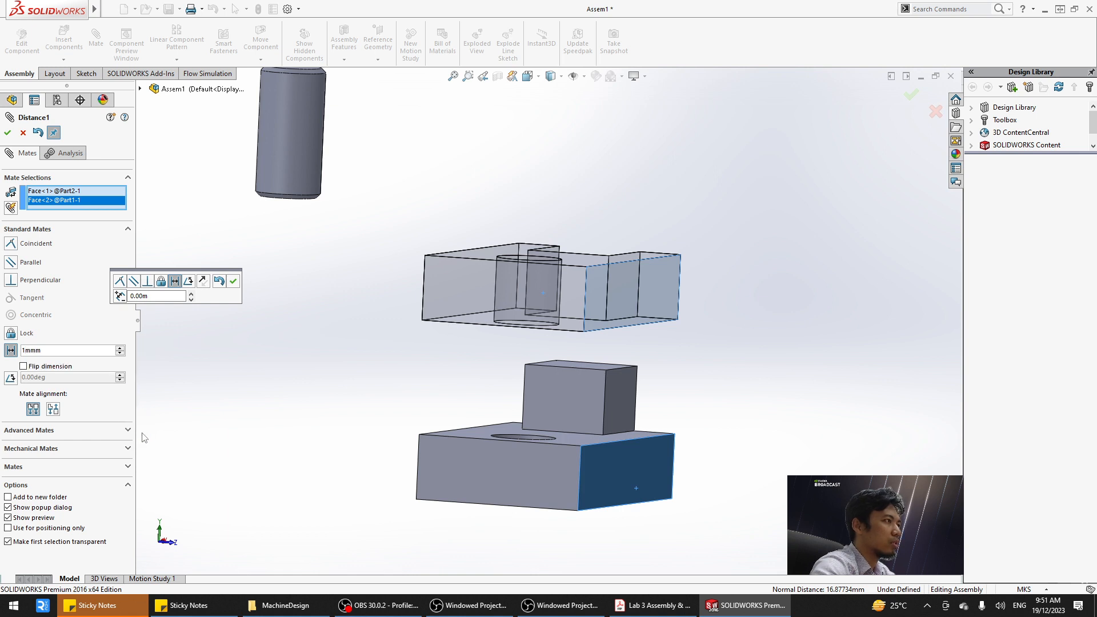
pyautogui.moveTo(380, 425); pyautogui.dragTo(410, 422, button='middle')
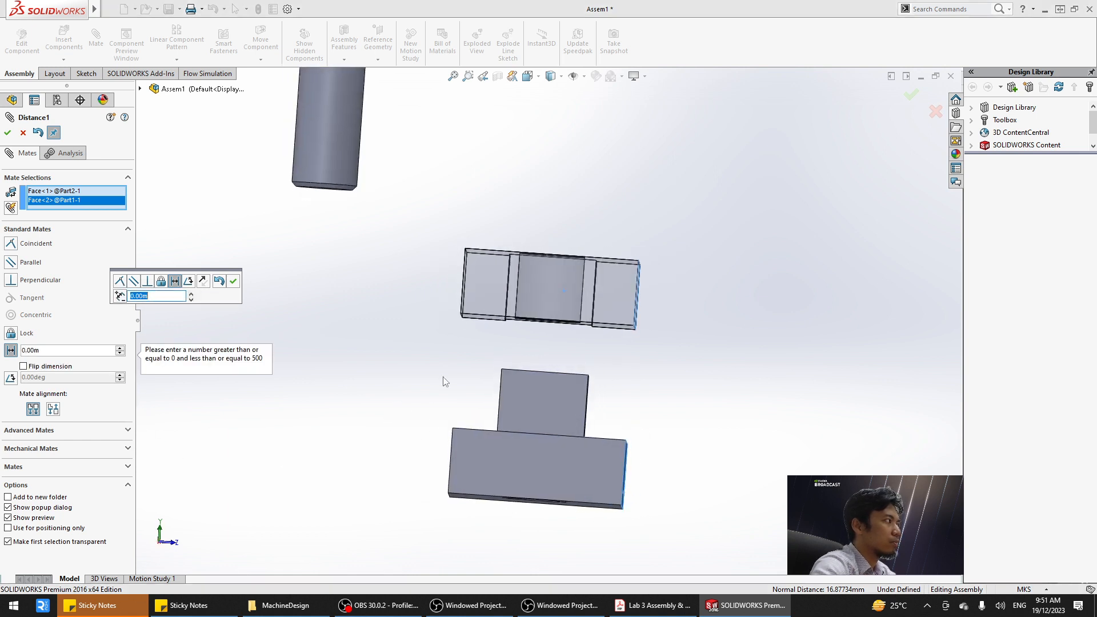
pyautogui.click(33, 350)
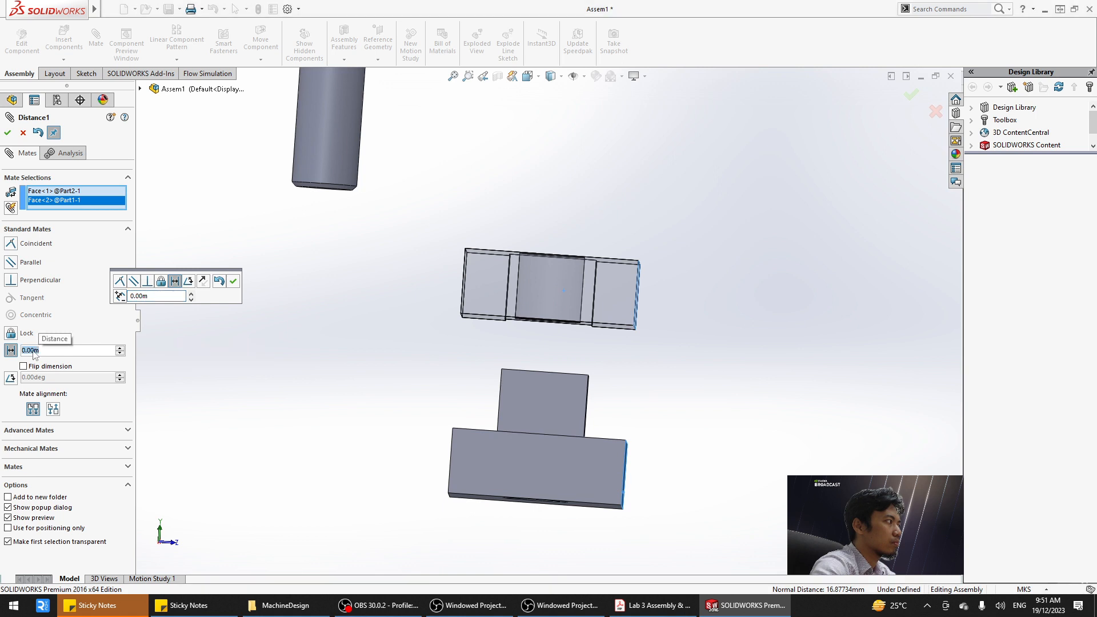
pyautogui.write('1mm')
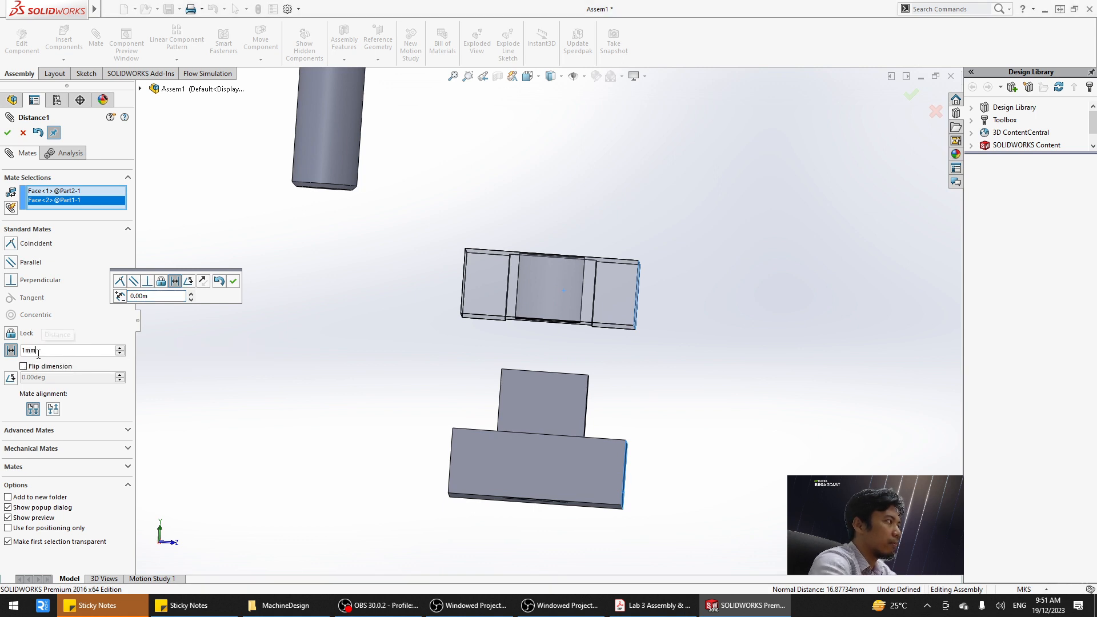
pyautogui.press('Return')
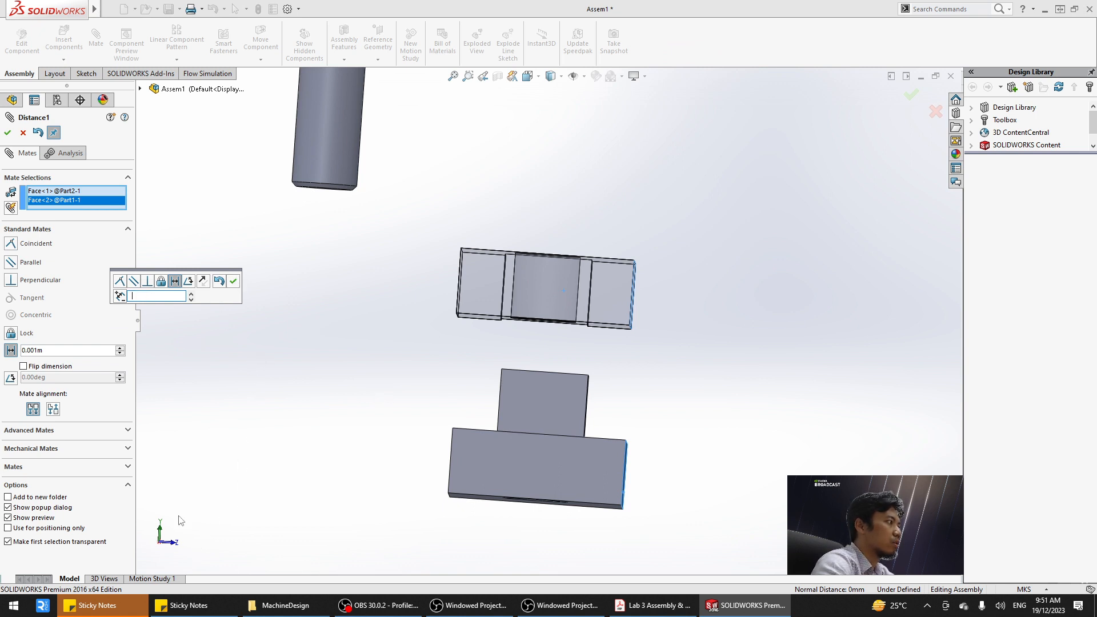
# Inspect the 1 mm side offset between Part2 and Part1 from several directions and clear both selected mate faces.
pyautogui.moveTo(187, 495); pyautogui.dragTo(175, 543, button='middle')
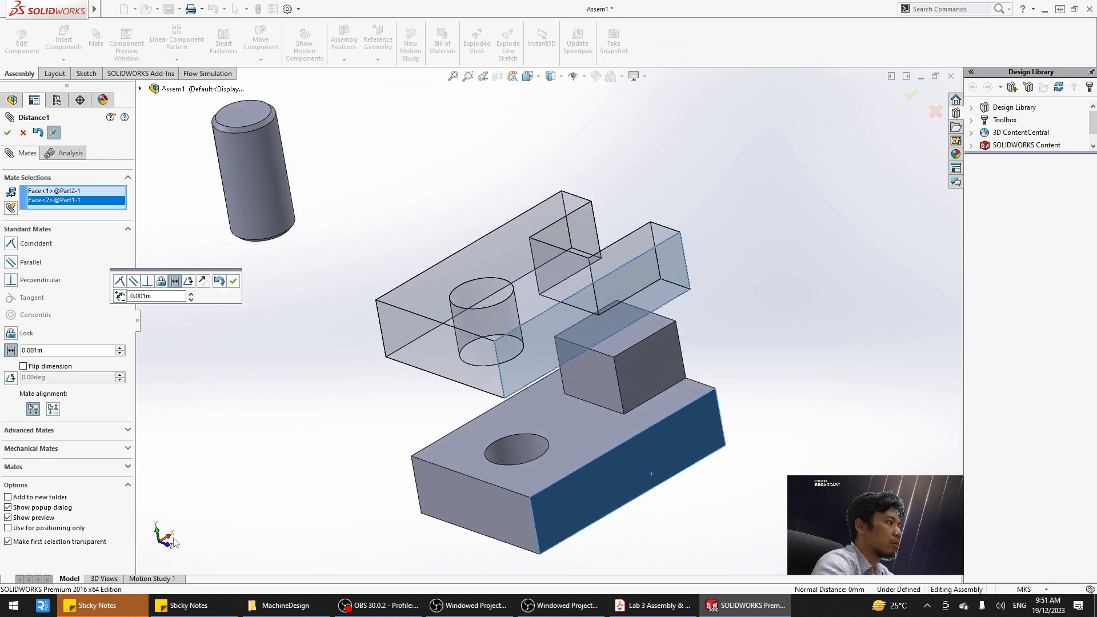
pyautogui.click(171, 533)
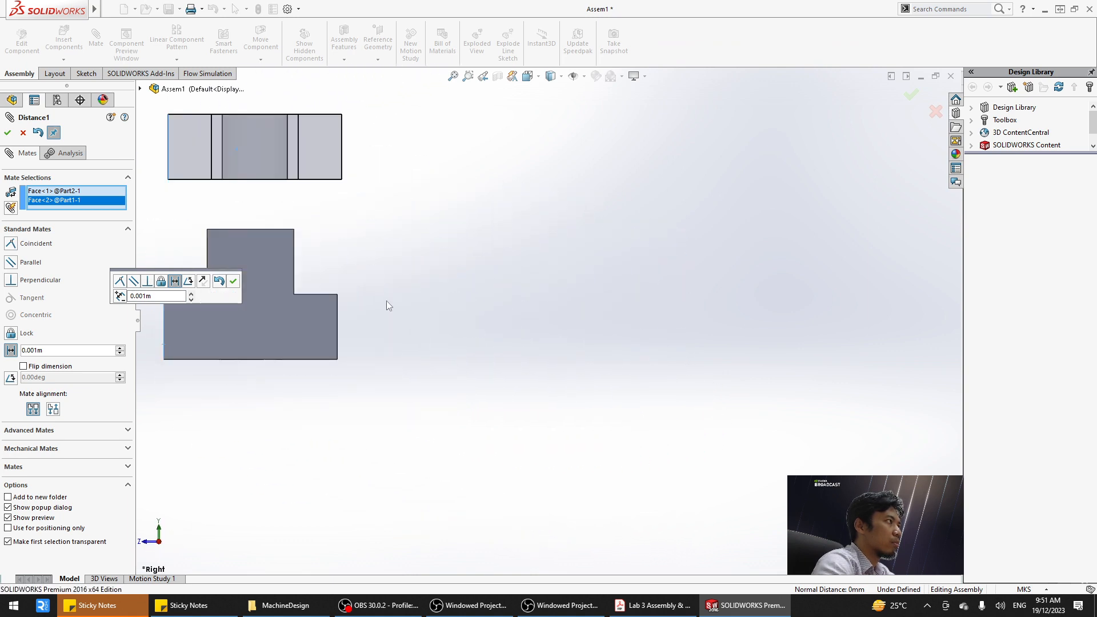
pyautogui.scroll(2, 385, 300)
pyautogui.scroll(-5, 298, 229)
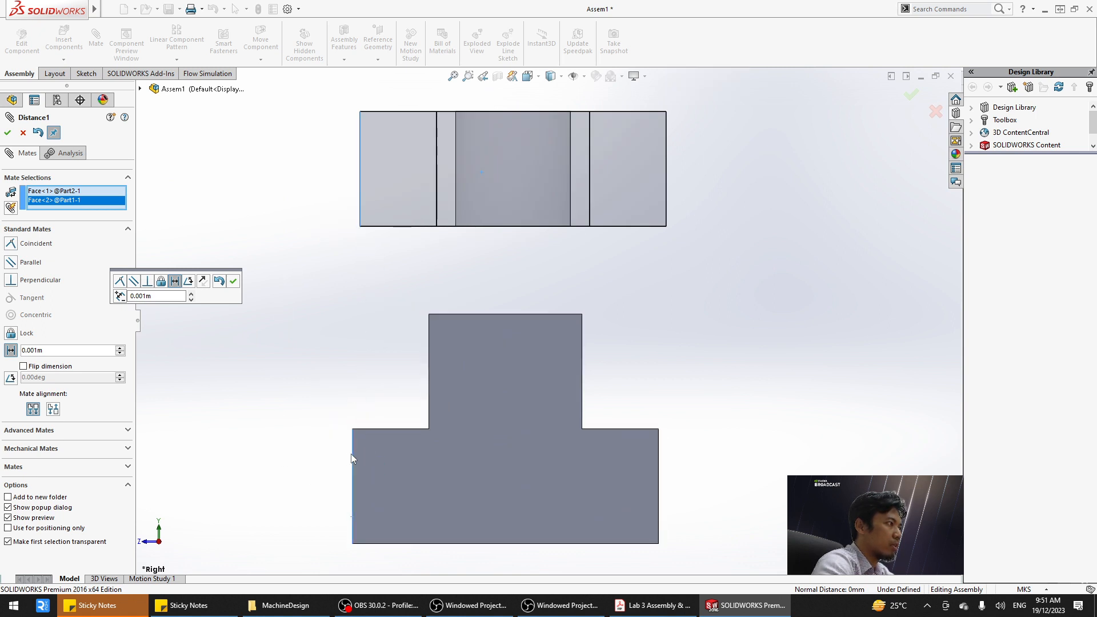
pyautogui.moveTo(339, 404); pyautogui.dragTo(350, 571, button='middle')
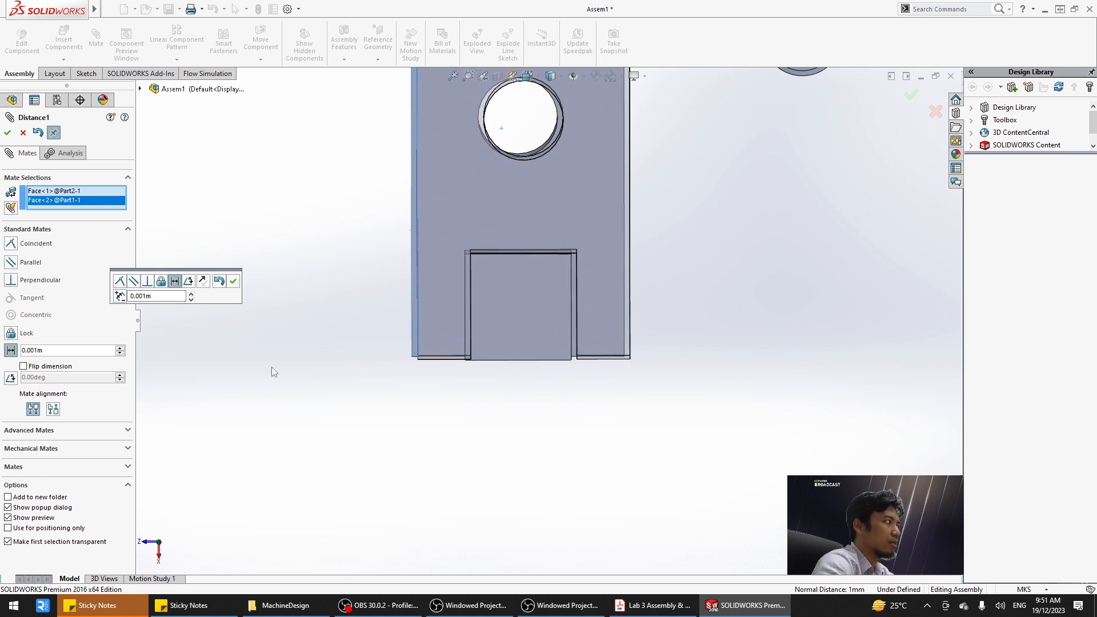
pyautogui.moveTo(280, 481); pyautogui.dragTo(343, 337, button='middle')
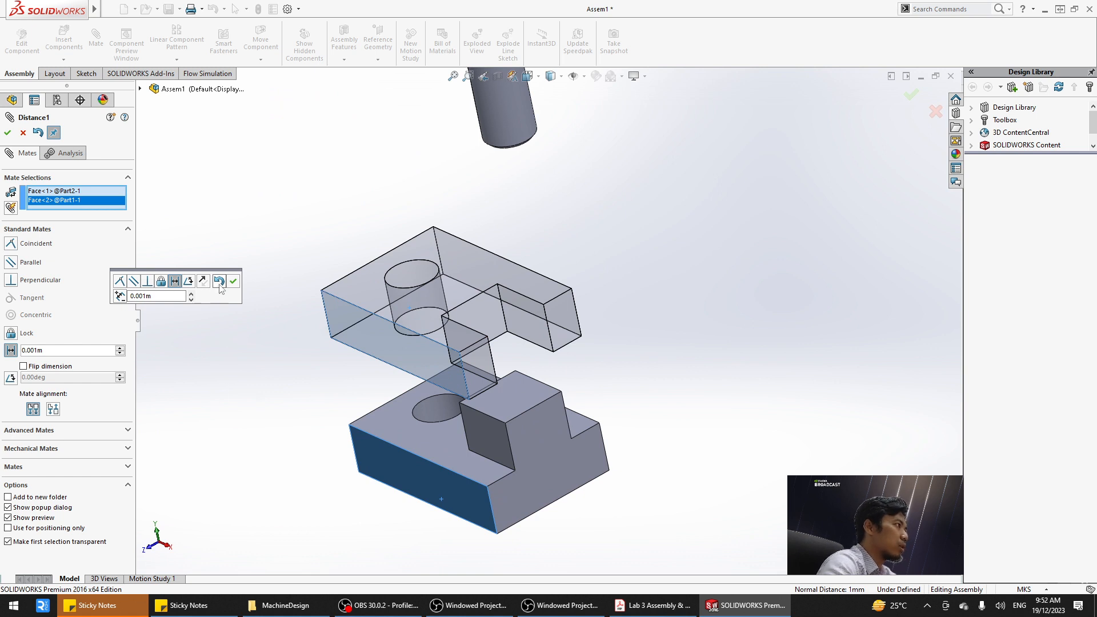
pyautogui.rightClick(56, 207)
pyautogui.click(70, 208)
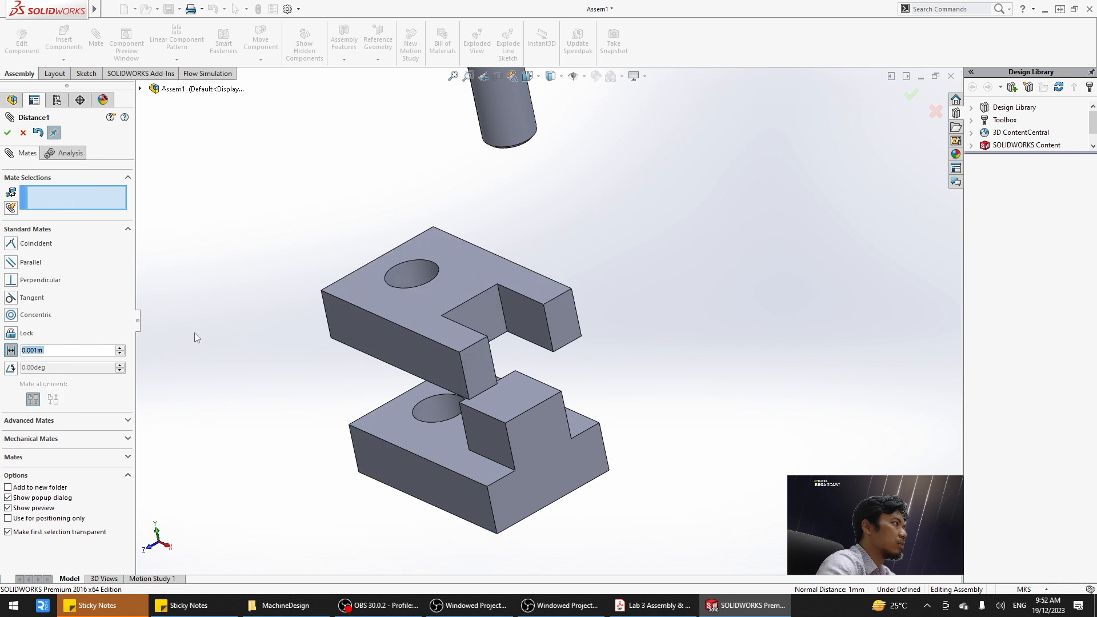
# Try a Perpendicular mate between the end face of Part2's prong and the top face of Part1 around its hole.
pyautogui.moveTo(194, 332); pyautogui.dragTo(323, 438, button='middle')
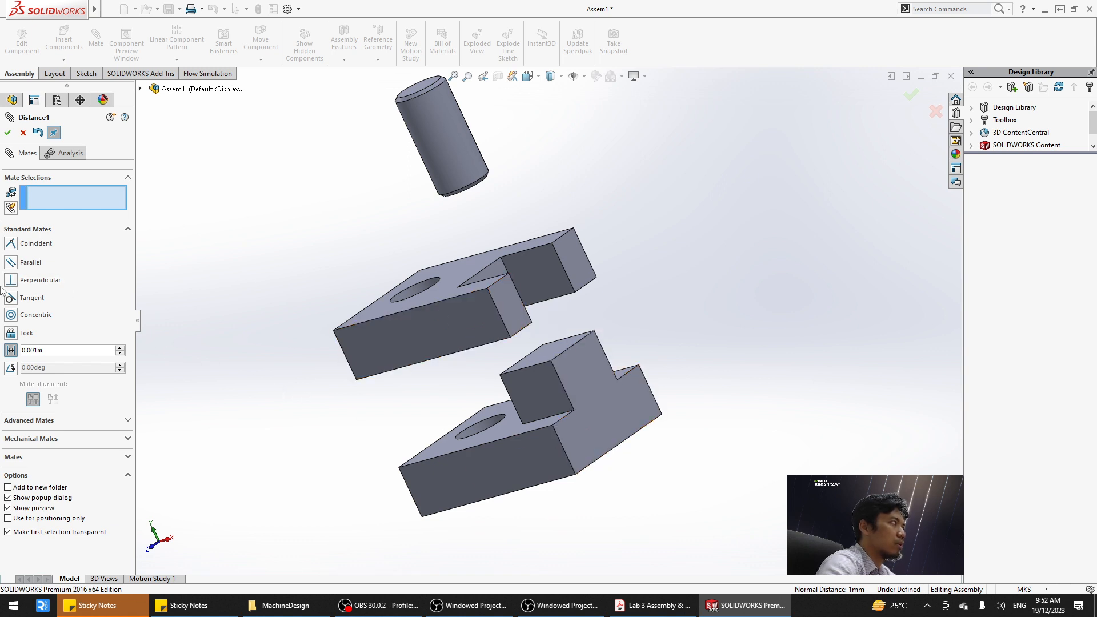
pyautogui.click(28, 279)
pyautogui.click(505, 303)
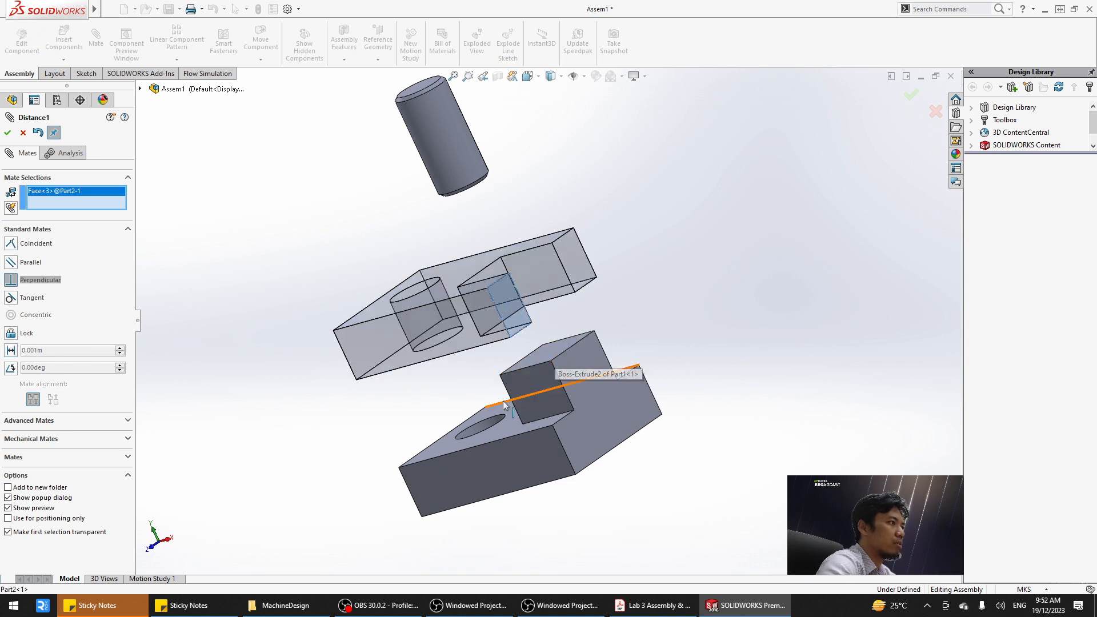
pyautogui.moveTo(557, 370); pyautogui.dragTo(584, 443, button='middle')
pyautogui.click(588, 444)
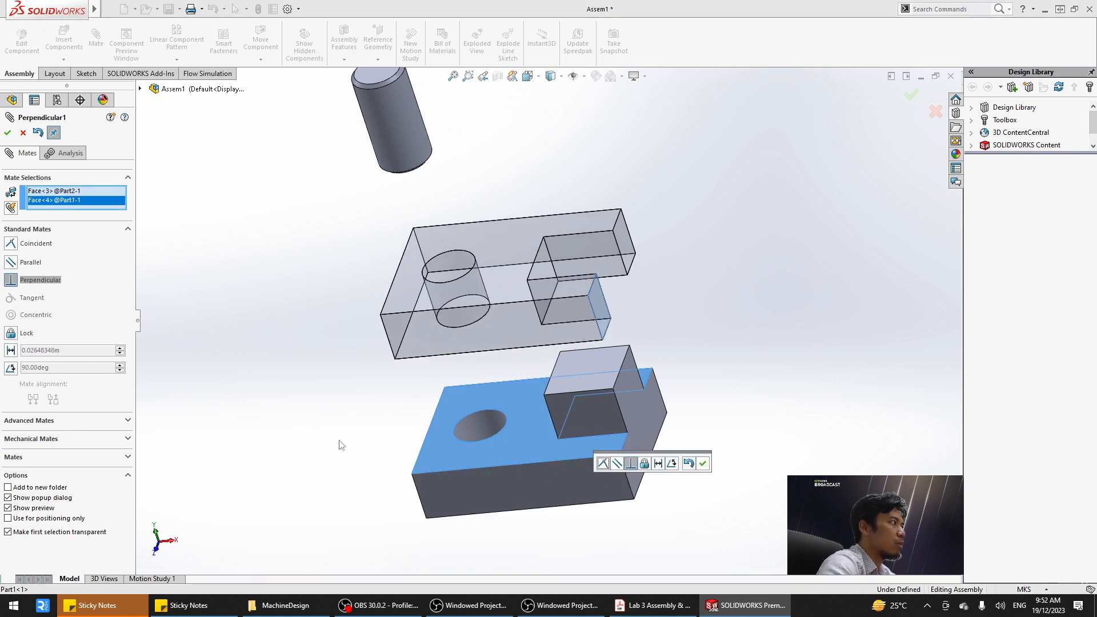
pyautogui.moveTo(277, 384); pyautogui.dragTo(358, 588, button='middle')
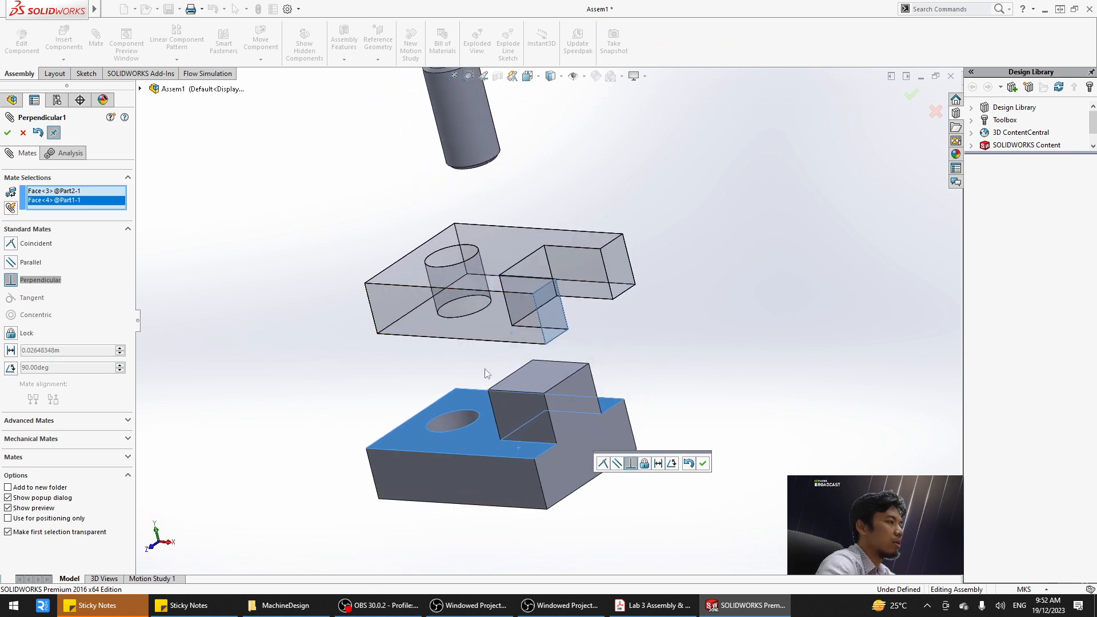
pyautogui.moveTo(177, 365); pyautogui.dragTo(372, 403, button='middle')
pyautogui.press('Escape')
pyautogui.press('Escape')
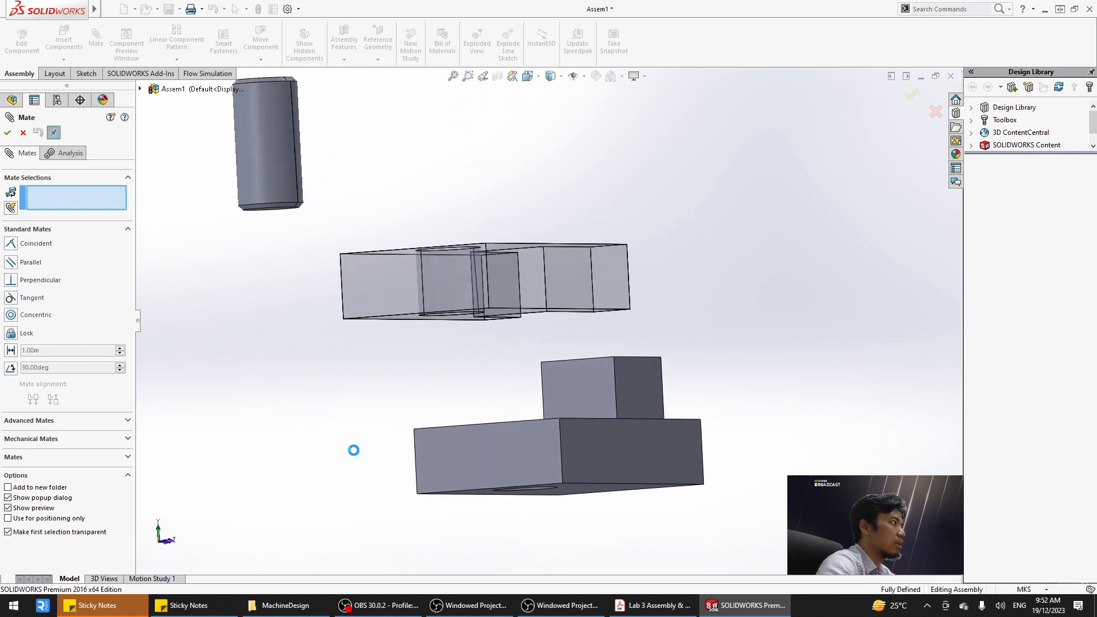
# Try a Perpendicular mate between the end face of Part2's prong and the end face of Part1 beside its raised block.
pyautogui.click(101, 60)
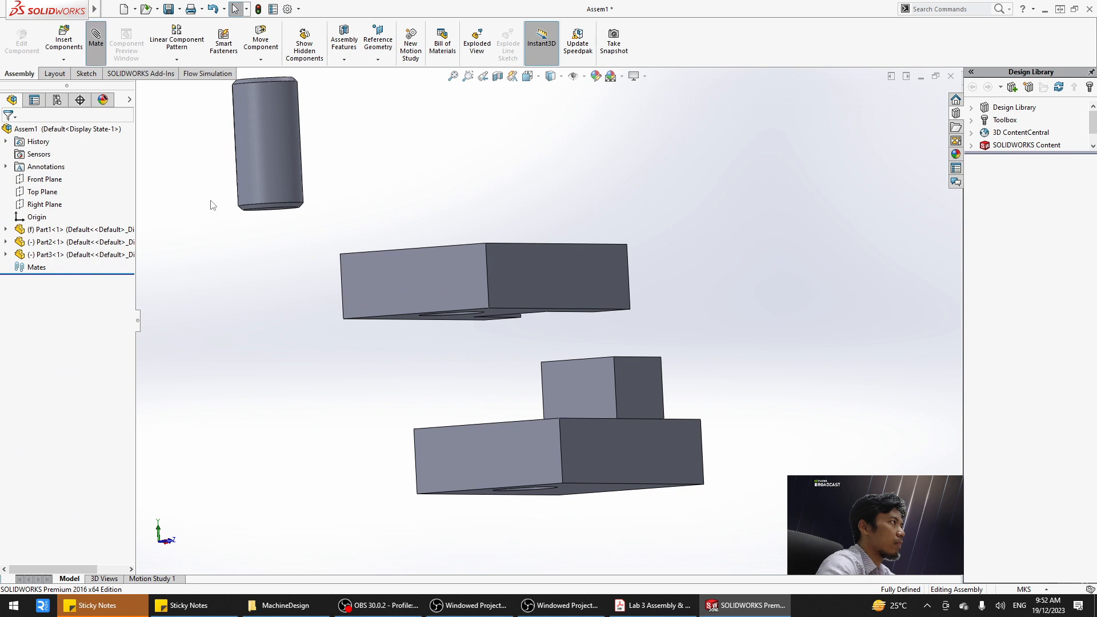
pyautogui.moveTo(295, 320); pyautogui.dragTo(211, 410, button='middle')
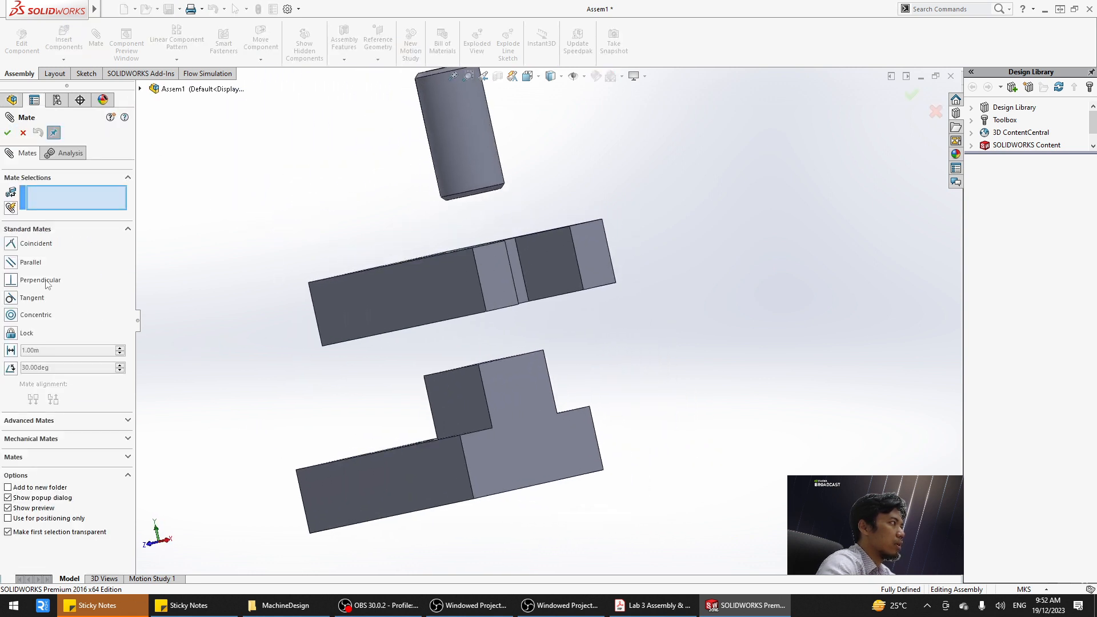
pyautogui.click(20, 282)
pyautogui.click(493, 264)
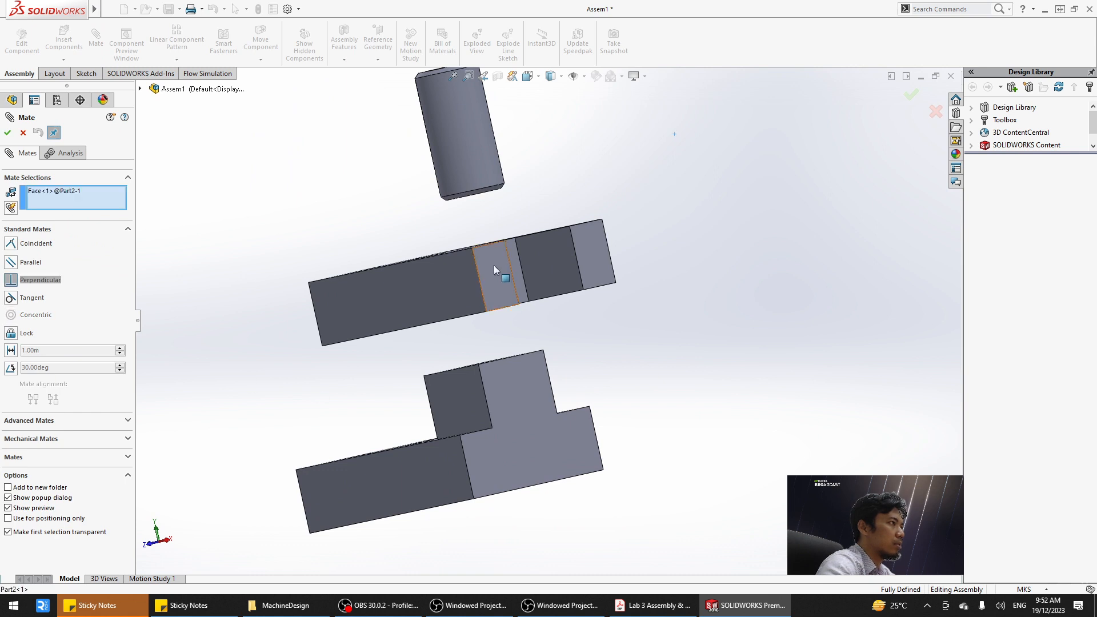
pyautogui.click(522, 432)
pyautogui.moveTo(370, 354); pyautogui.dragTo(408, 347, button='middle')
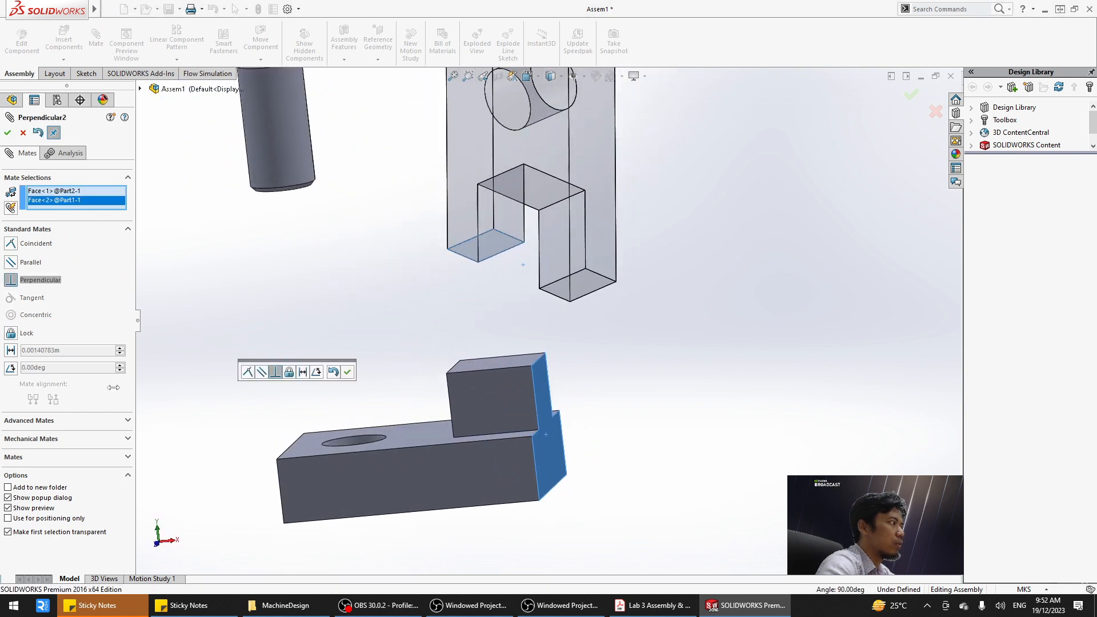
# Switch the mate between the two end faces to an Angle mate of 90 degrees.
pyautogui.click(11, 368)
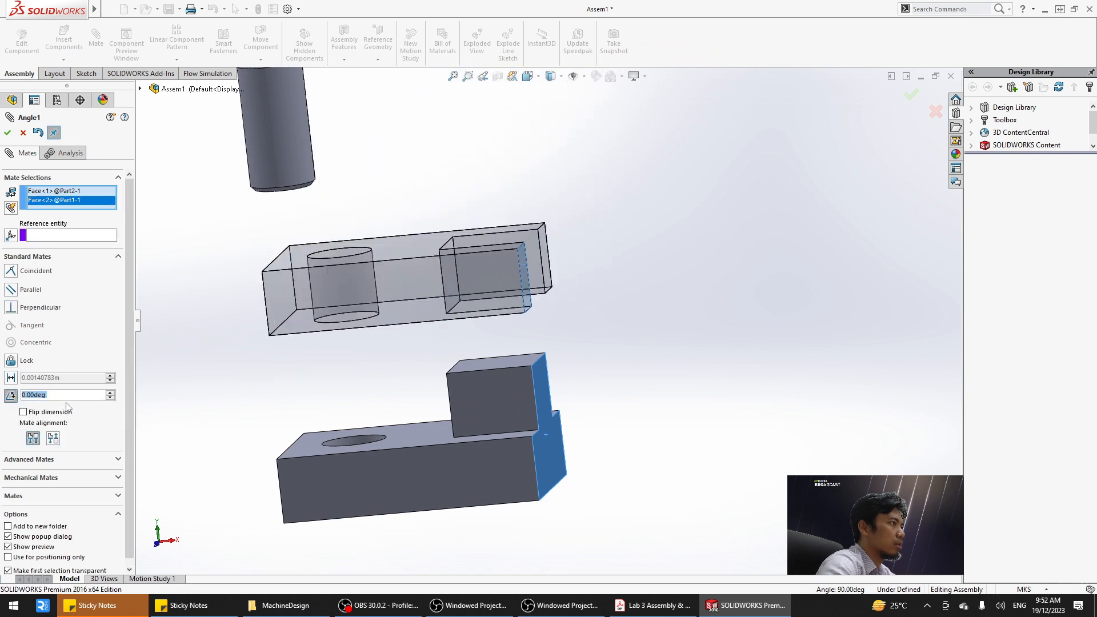
pyautogui.click(33, 396)
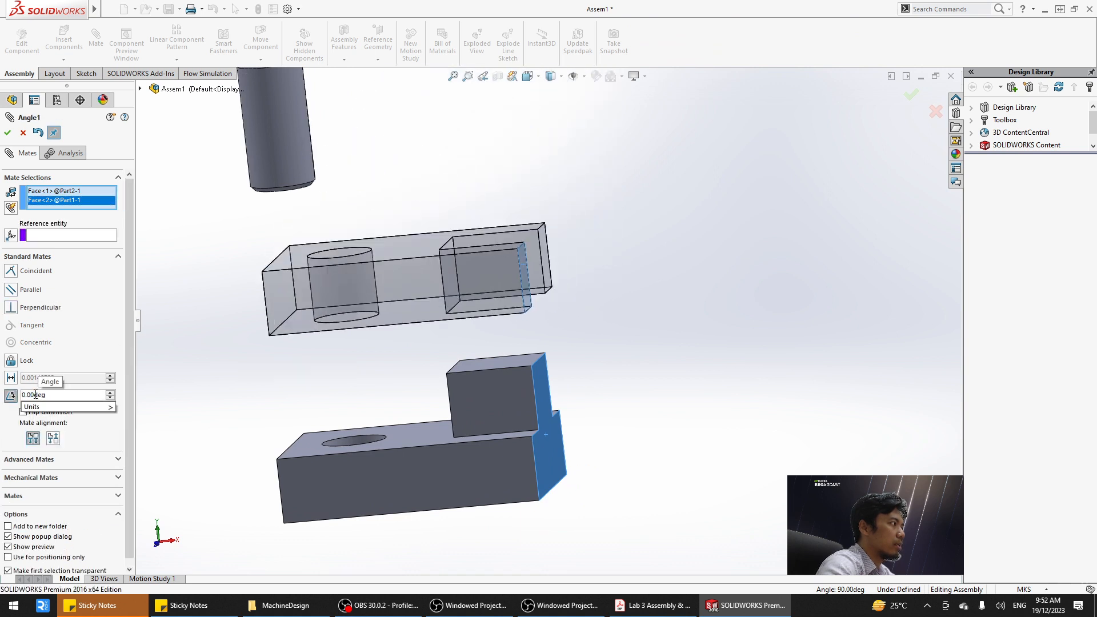
pyautogui.moveTo(35, 394); pyautogui.dragTo(19, 394)
pyautogui.write('90')
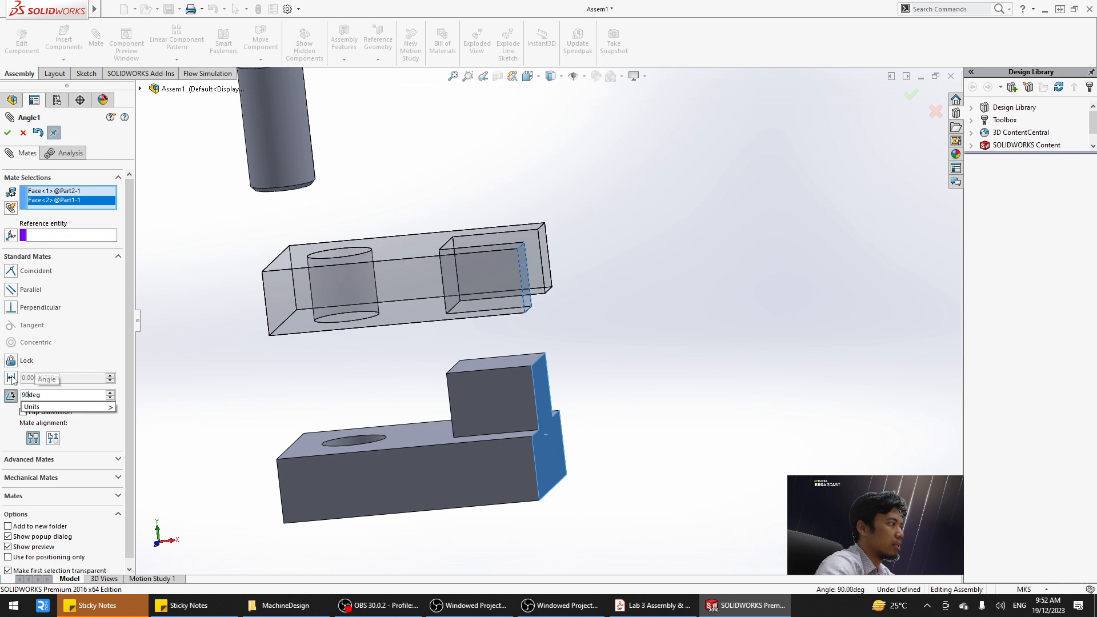
pyautogui.press('Return')
# Inspect Part2's angled position relative to Part1 from several directions and cancel the mate.
pyautogui.moveTo(215, 404); pyautogui.dragTo(326, 310, button='middle')
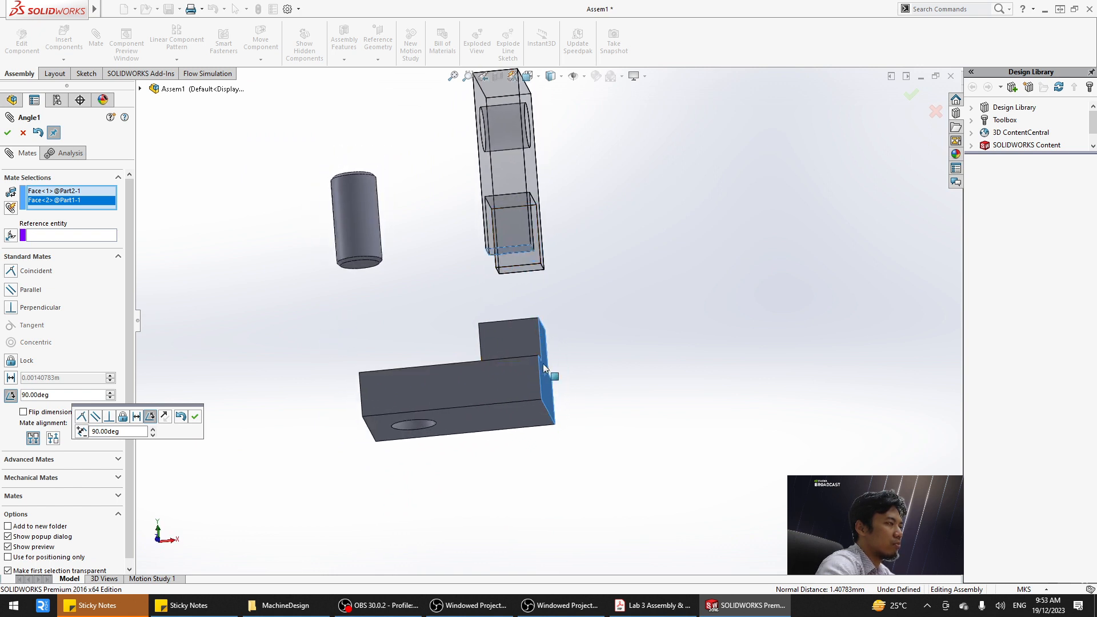
pyautogui.moveTo(340, 302); pyautogui.dragTo(341, 332, button='middle')
pyautogui.scroll(-3, 457, 289)
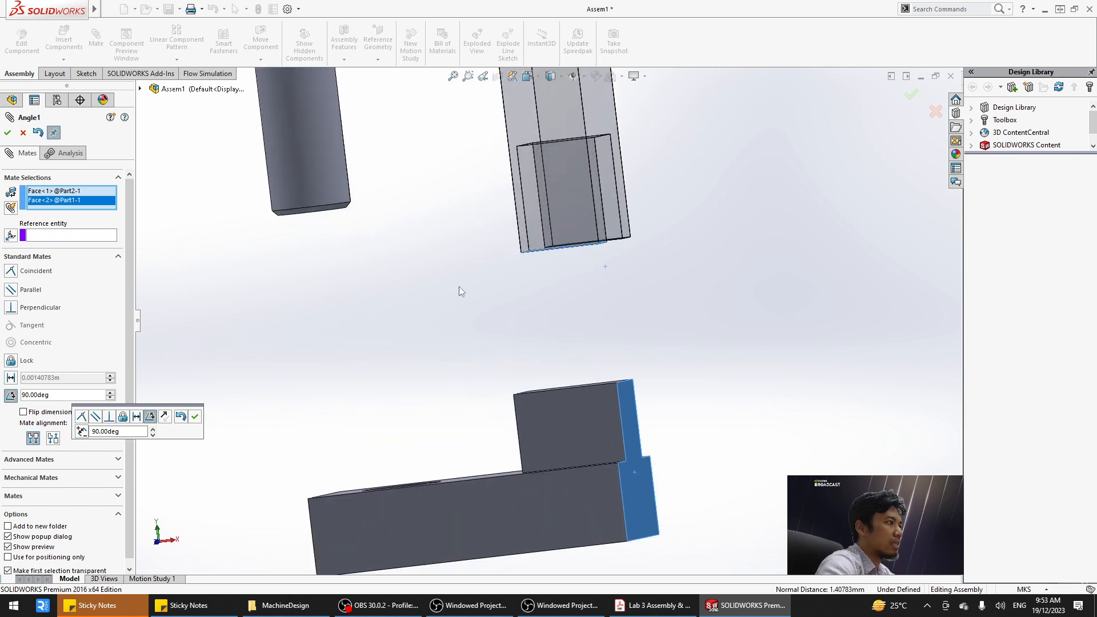
pyautogui.moveTo(415, 303); pyautogui.dragTo(358, 336, button='middle')
pyautogui.press('Escape')
pyautogui.press('Escape')
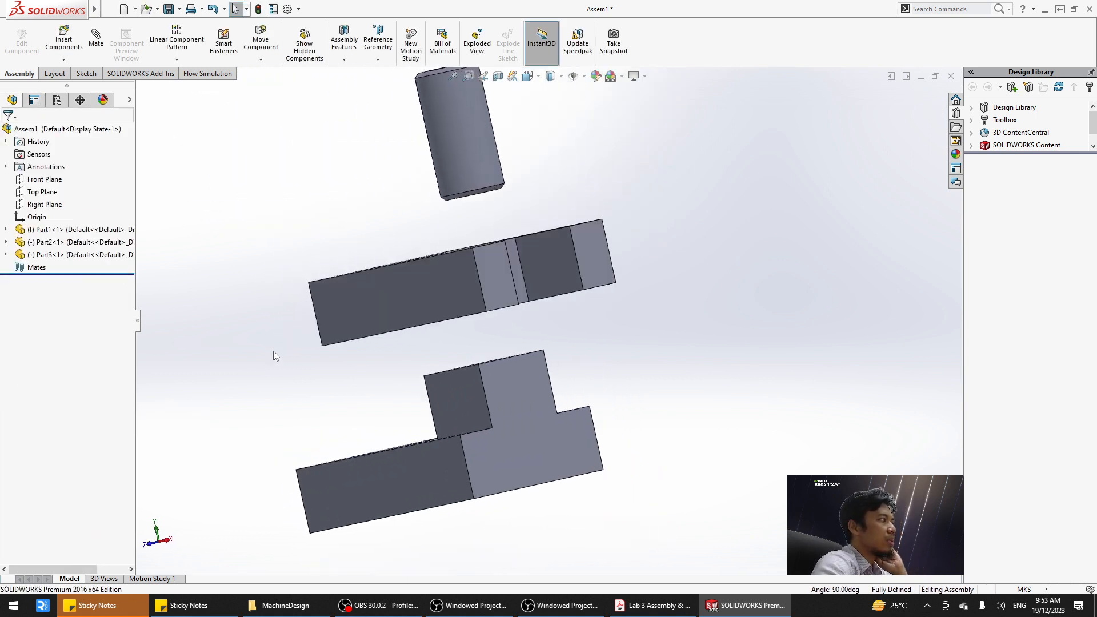
# Lock Part2 to Part1 in their current relative position with a Lock mate.
pyautogui.click(95, 36)
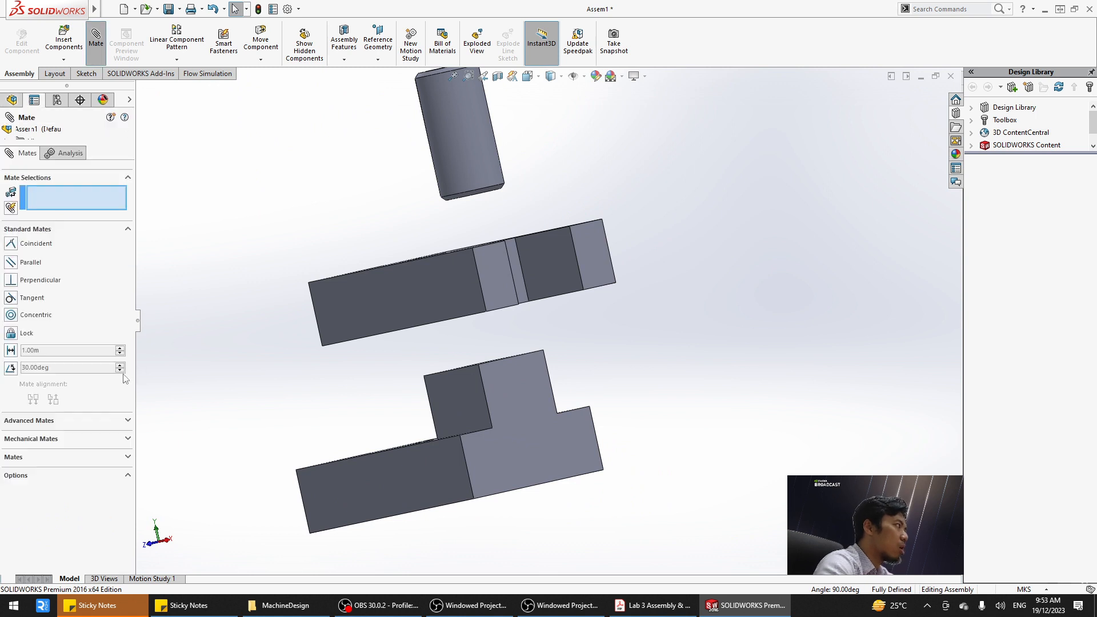
pyautogui.moveTo(374, 409); pyautogui.dragTo(451, 406, button='middle')
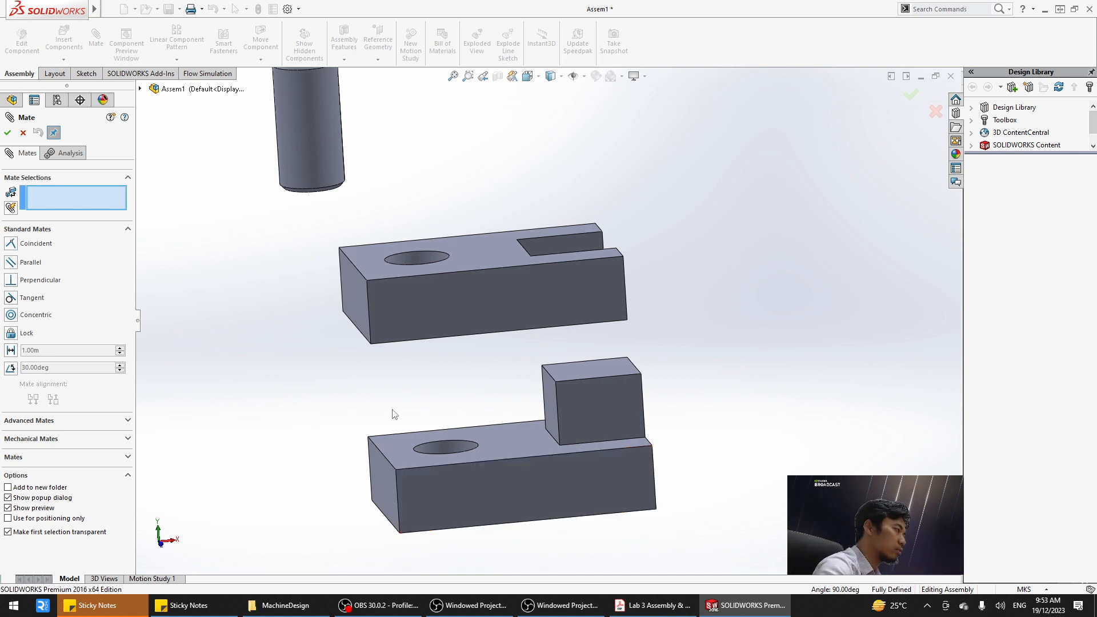
pyautogui.click(514, 485)
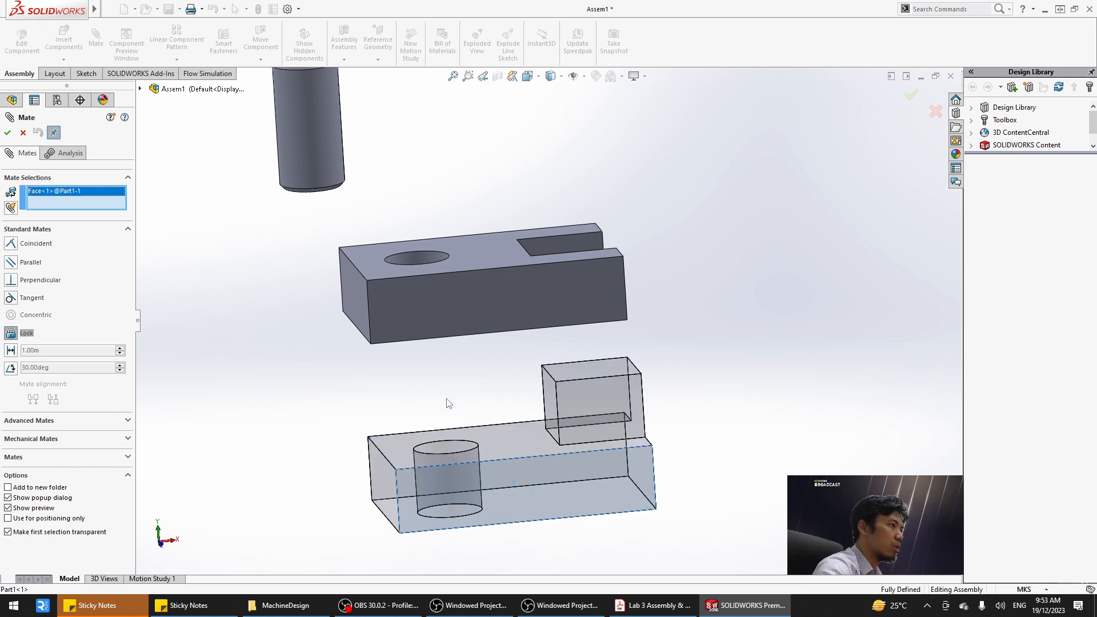
pyautogui.moveTo(504, 359); pyautogui.dragTo(583, 320, button='middle')
pyautogui.click(569, 303)
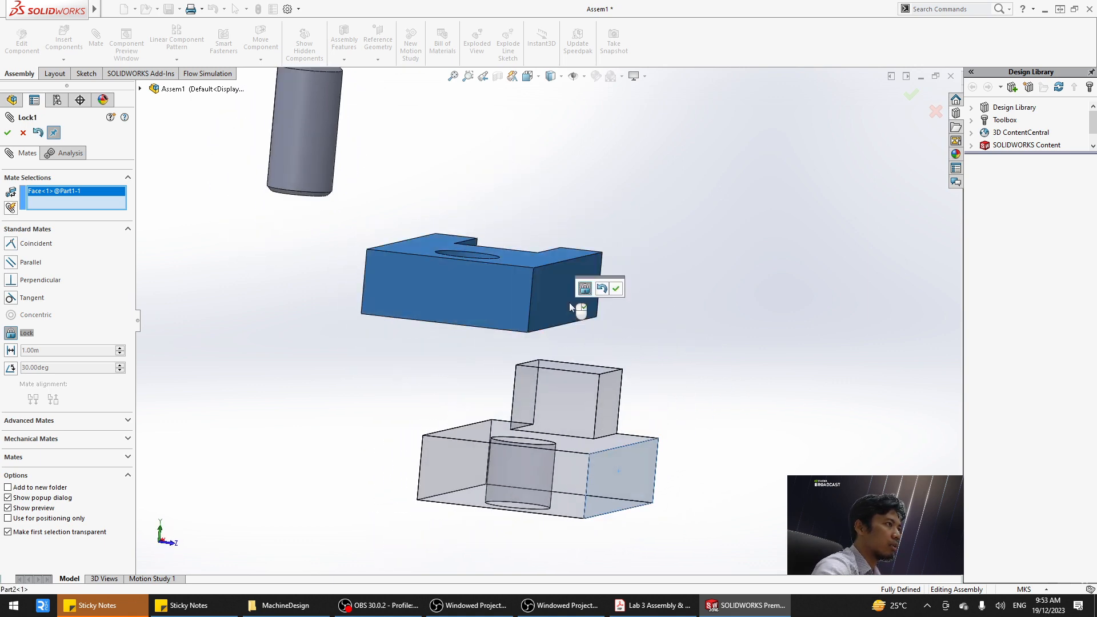
pyautogui.click(616, 288)
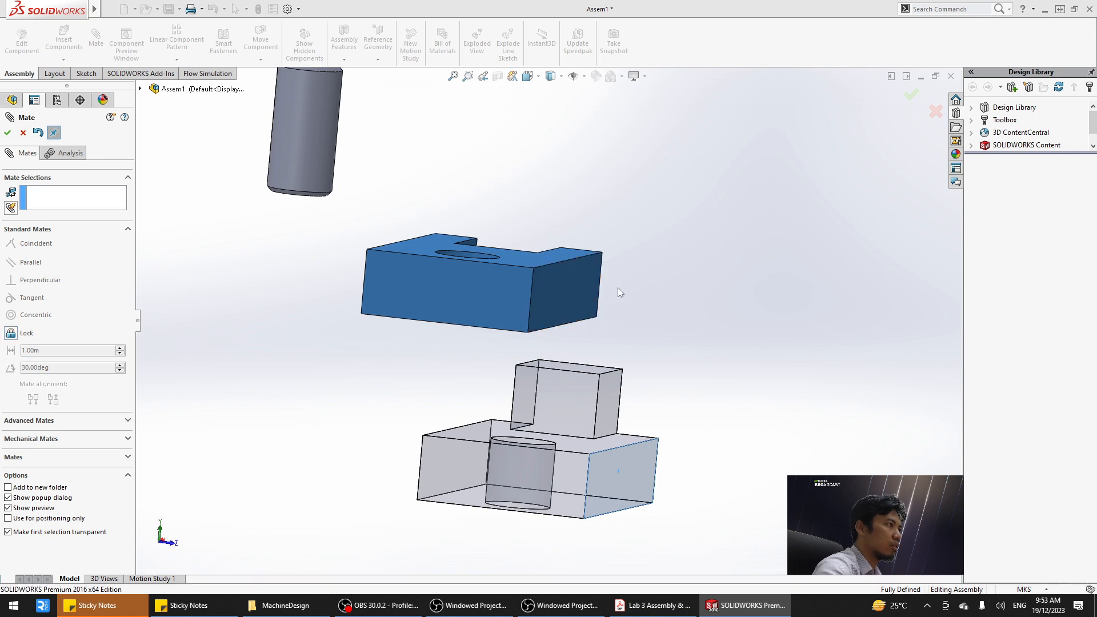
# Add a Concentric mate between the cylindrical face of the Part3 pin and the hole in Part2.
pyautogui.moveTo(605, 332); pyautogui.dragTo(536, 342, button='middle')
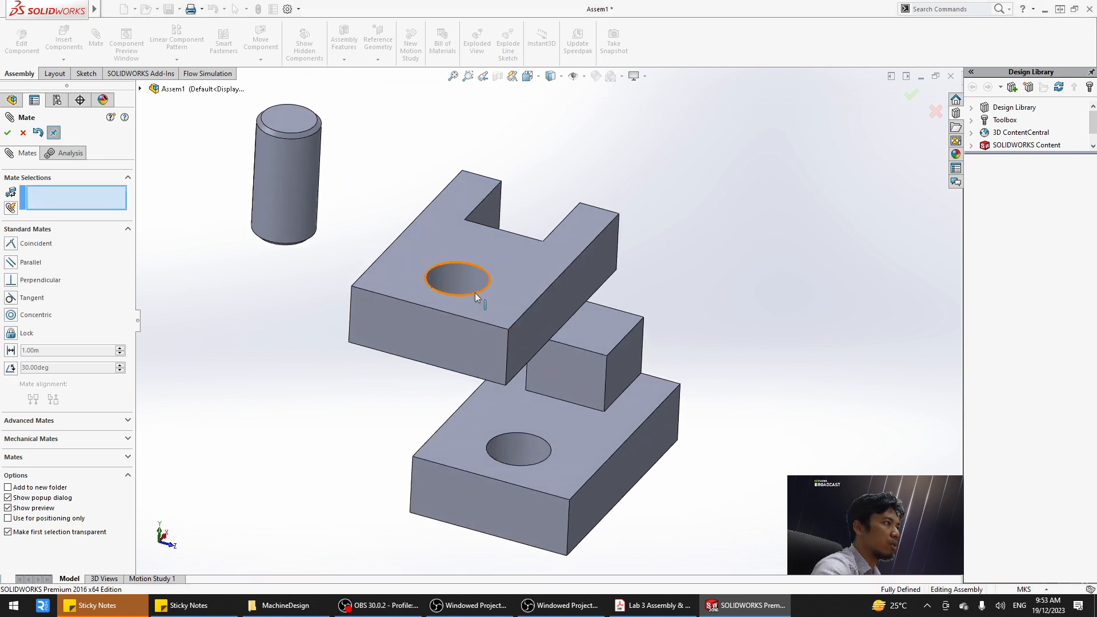
pyautogui.moveTo(475, 457); pyautogui.dragTo(434, 383, button='middle')
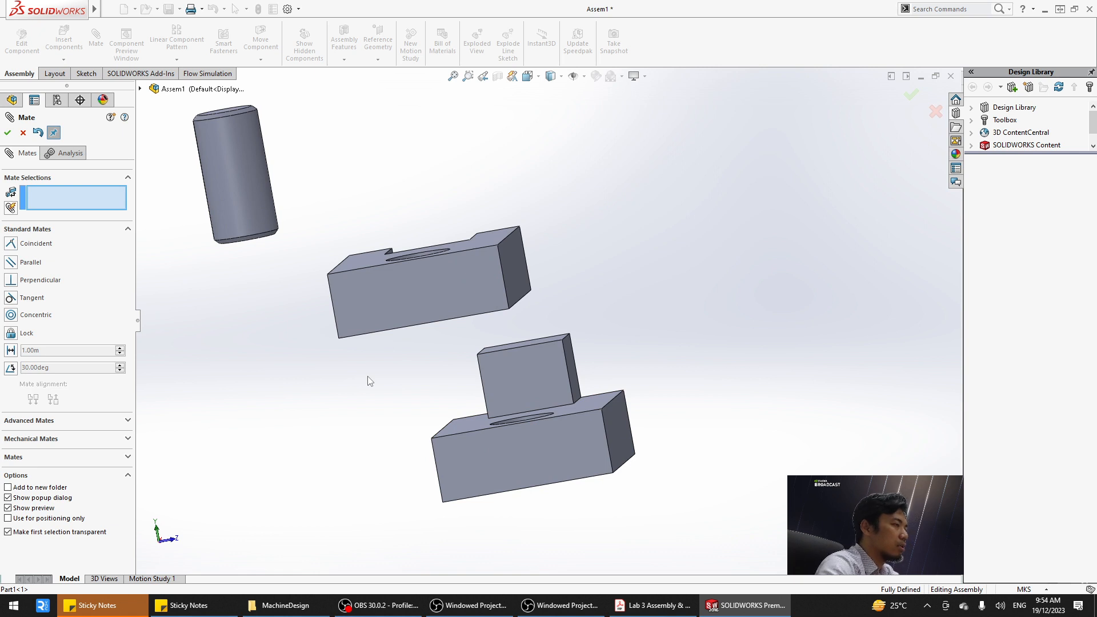
pyautogui.moveTo(677, 269); pyautogui.dragTo(657, 294, button='middle')
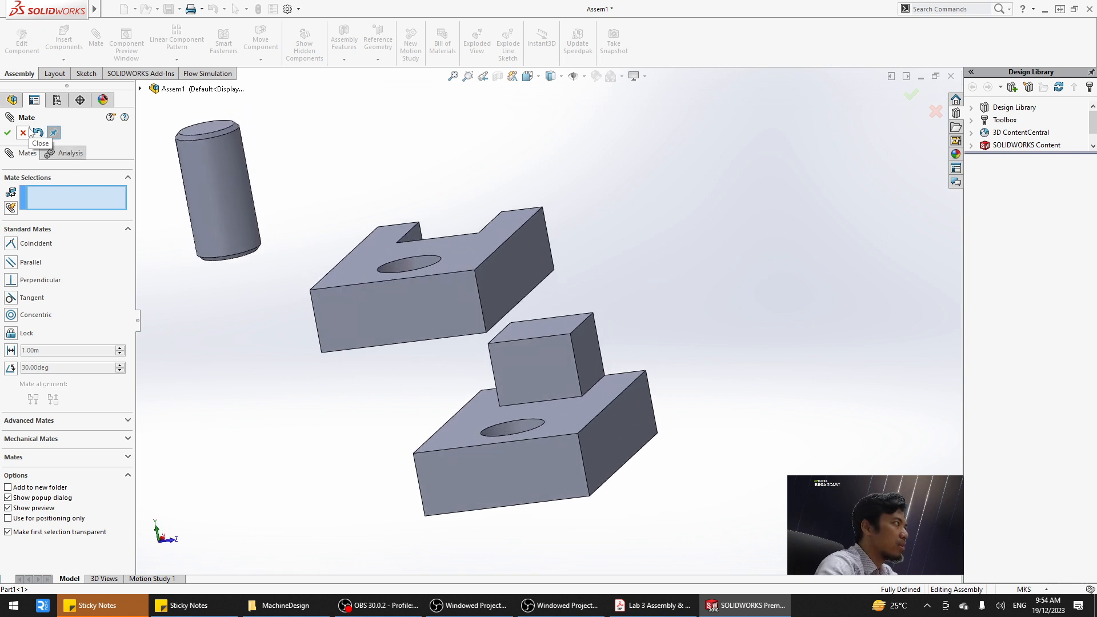
pyautogui.moveTo(268, 260); pyautogui.dragTo(232, 281, button='middle')
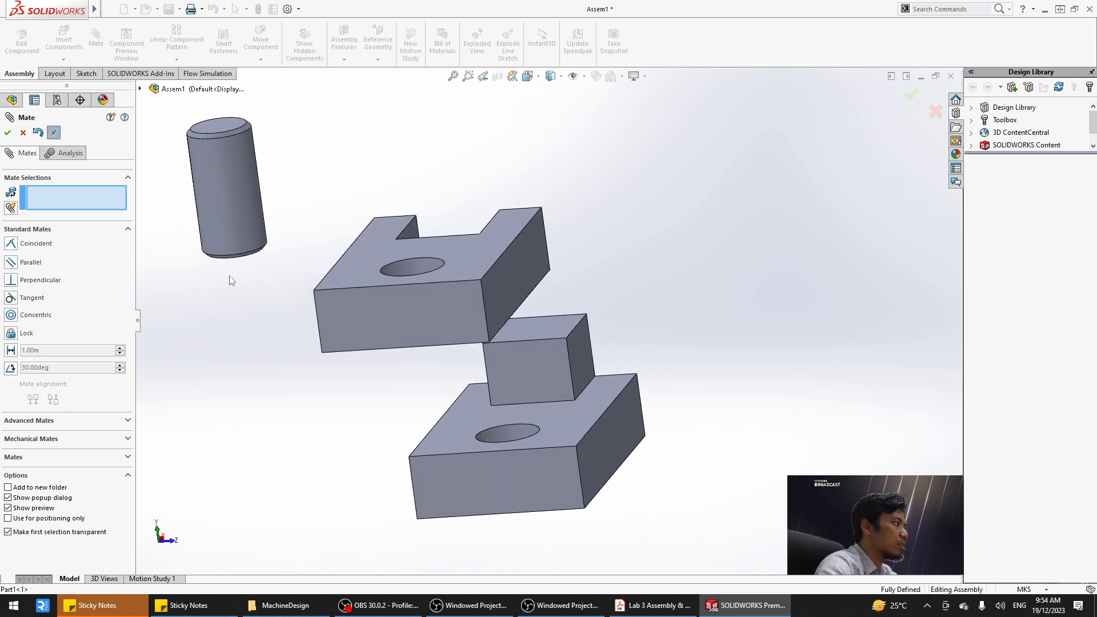
pyautogui.moveTo(422, 239); pyautogui.dragTo(274, 221, button='middle')
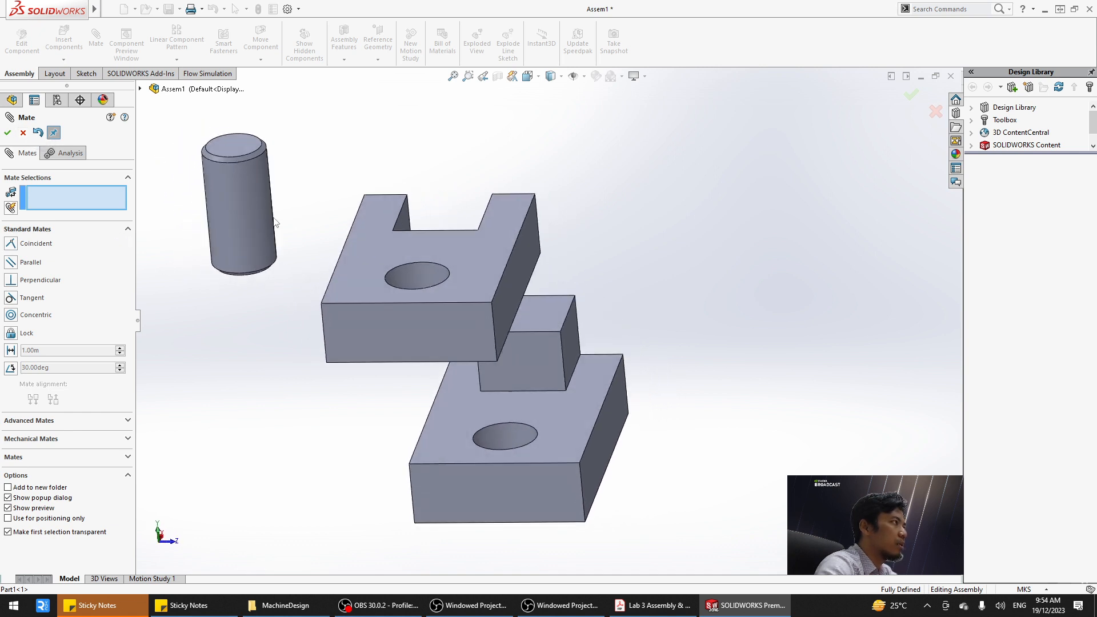
pyautogui.click(260, 221)
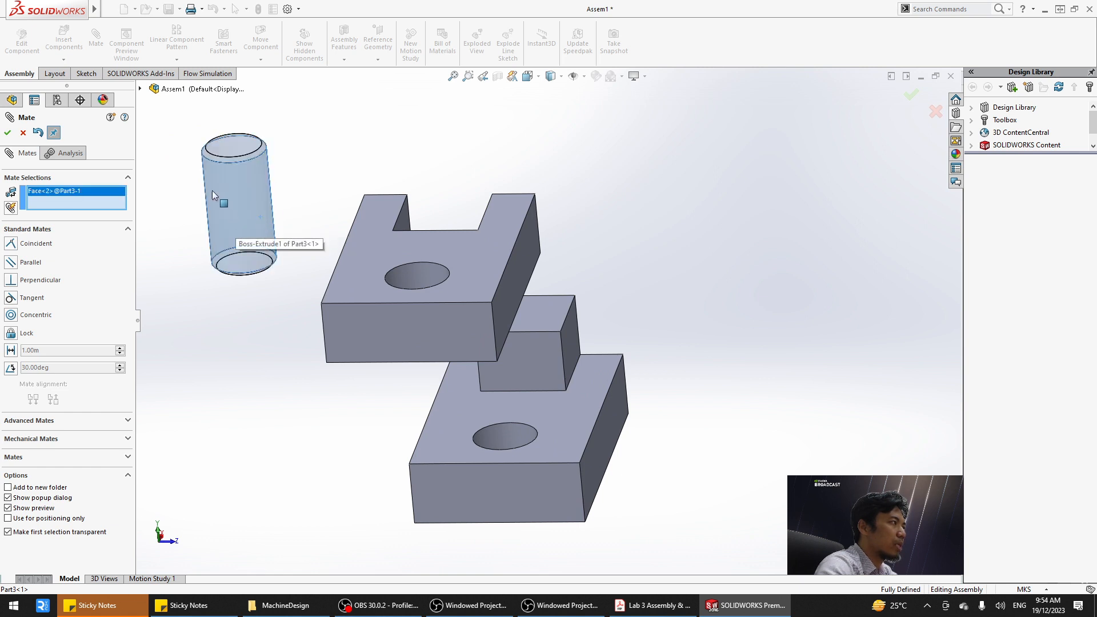
pyautogui.click(427, 273)
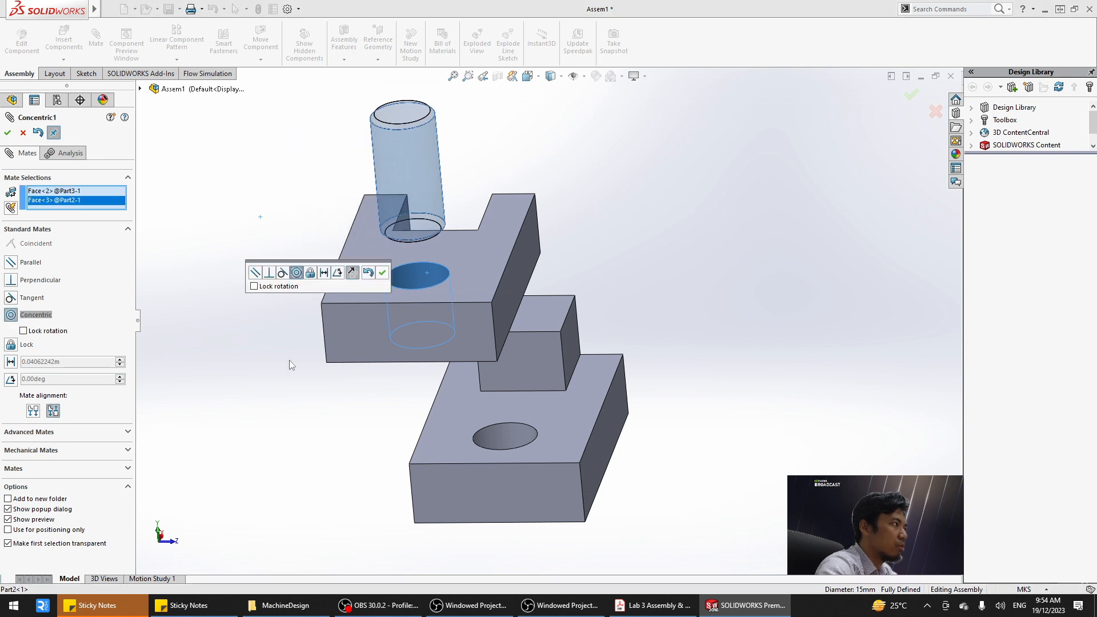
pyautogui.moveTo(295, 418)
pyautogui.mouseDown(button='middle')
pyautogui.moveTo(307, 358)
pyautogui.moveTo(289, 421)
pyautogui.mouseUp(button='middle')
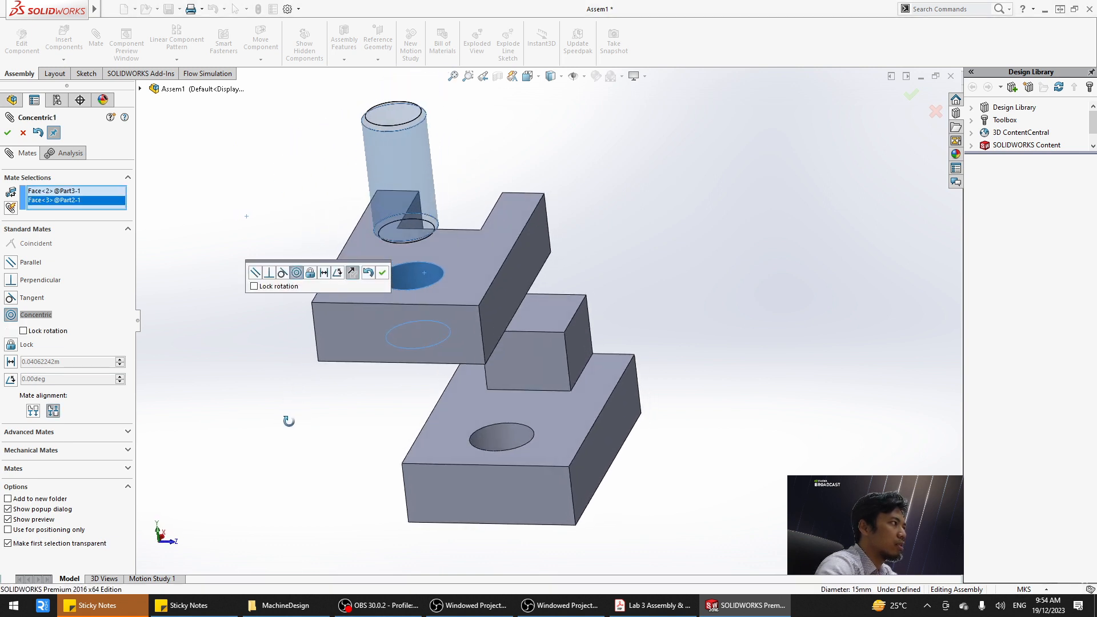
pyautogui.click(382, 273)
# Add a Coincident mate between the lower end face of the Part3 pin and the underside of Part2.
pyautogui.moveTo(330, 372); pyautogui.dragTo(325, 294, button='middle')
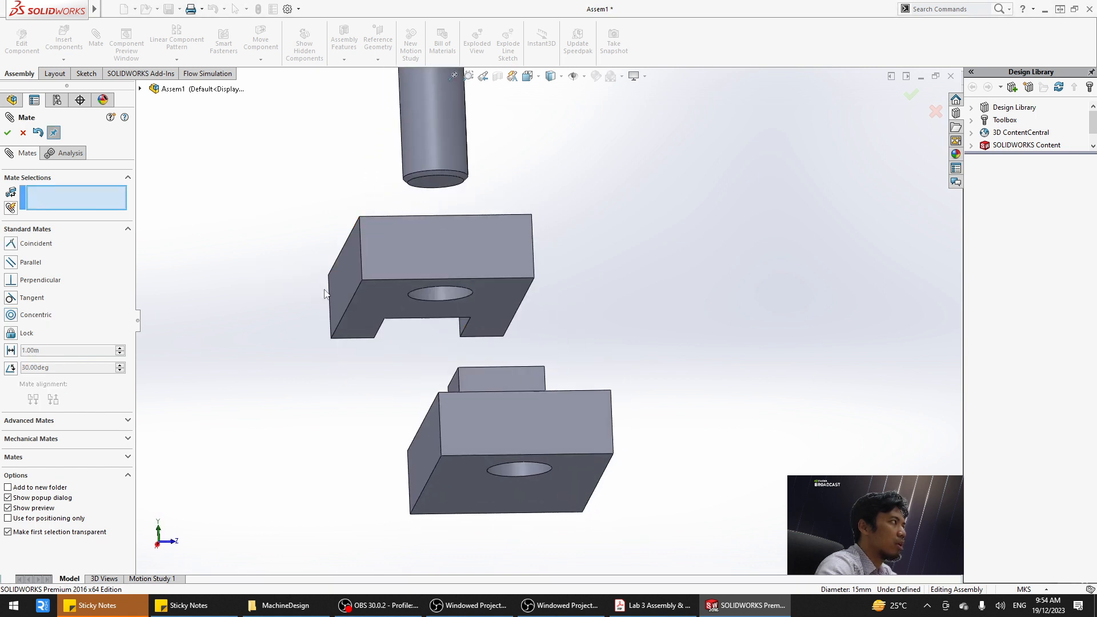
pyautogui.click(443, 188)
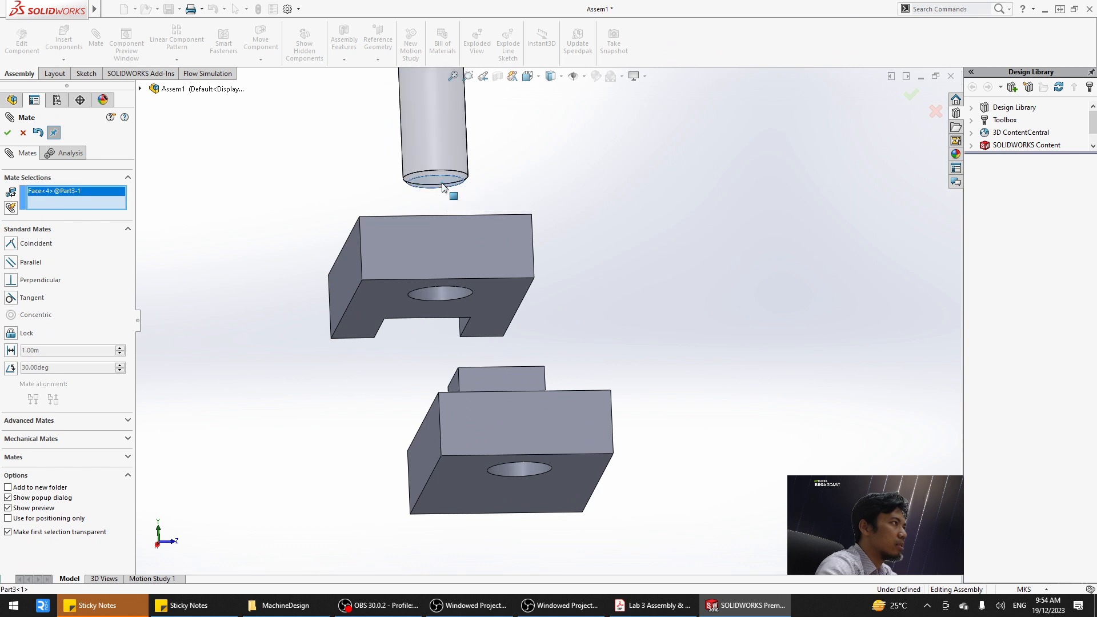
pyautogui.click(495, 293)
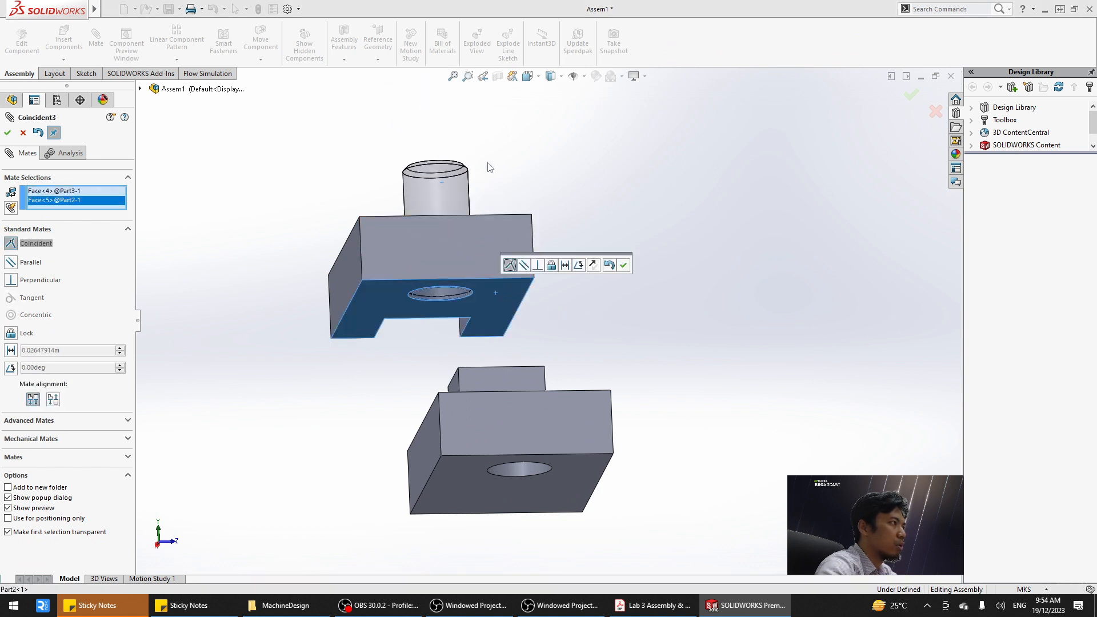
pyautogui.moveTo(487, 166); pyautogui.dragTo(480, 196, button='middle')
pyautogui.click(623, 265)
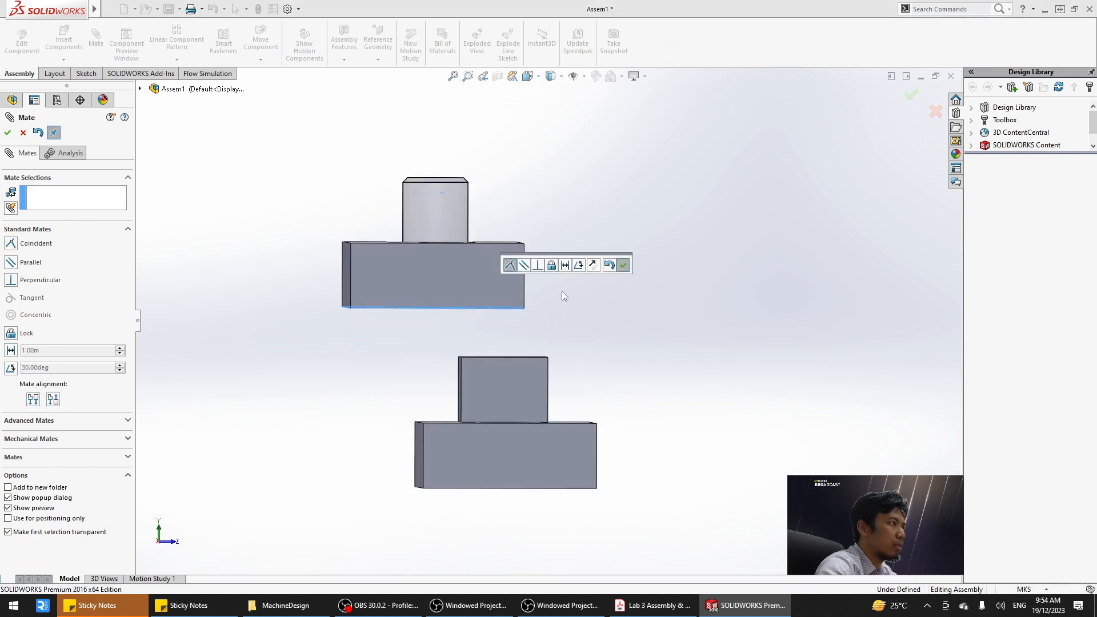
# Try to mate the end face of Part2 with the matching end face of Part1.
pyautogui.moveTo(560, 290); pyautogui.dragTo(291, 377, button='middle')
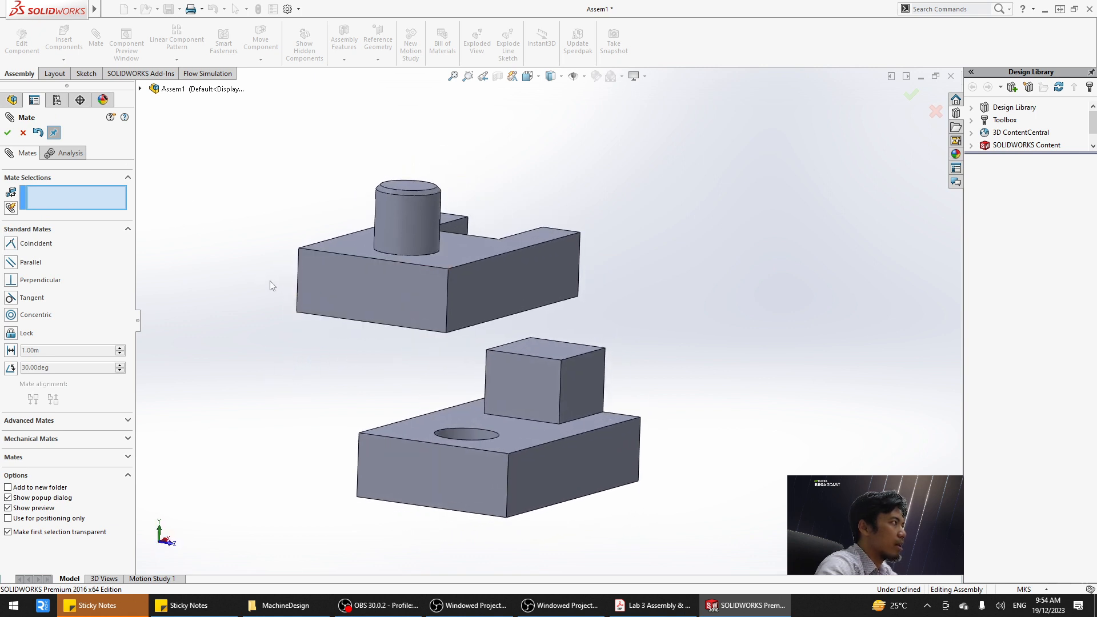
pyautogui.moveTo(370, 381); pyautogui.dragTo(230, 411, button='middle')
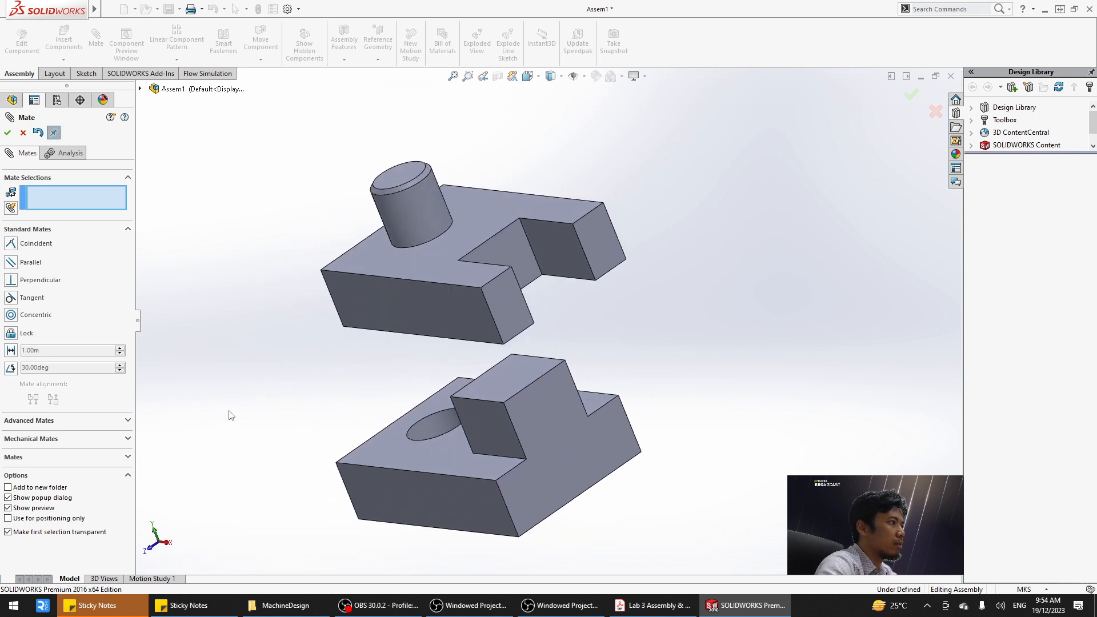
pyautogui.click(420, 313)
pyautogui.click(374, 489)
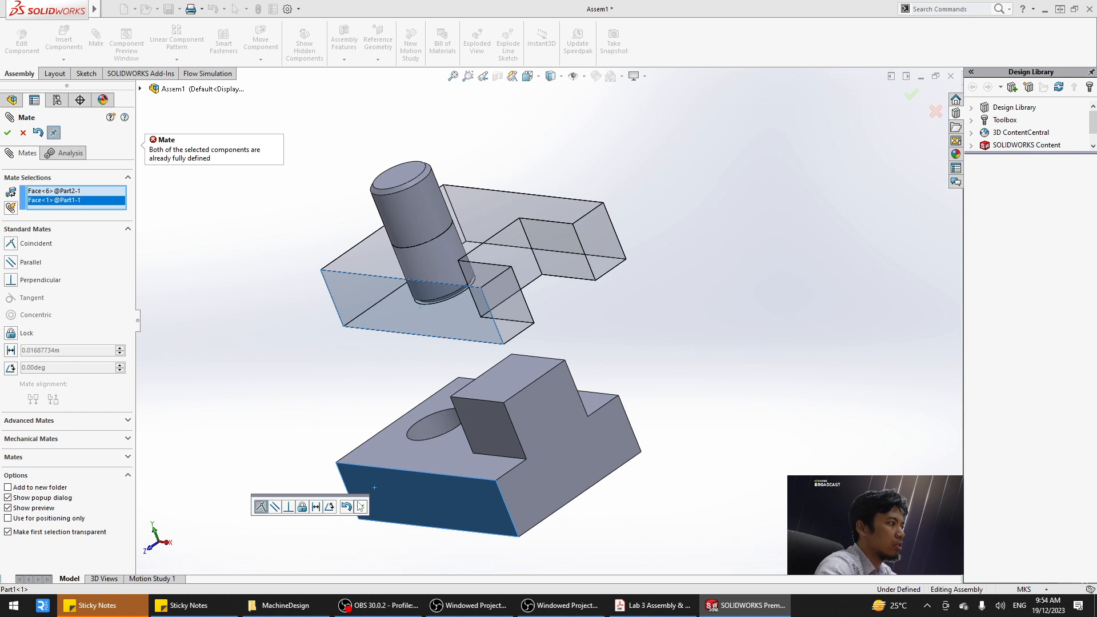
pyautogui.click(23, 133)
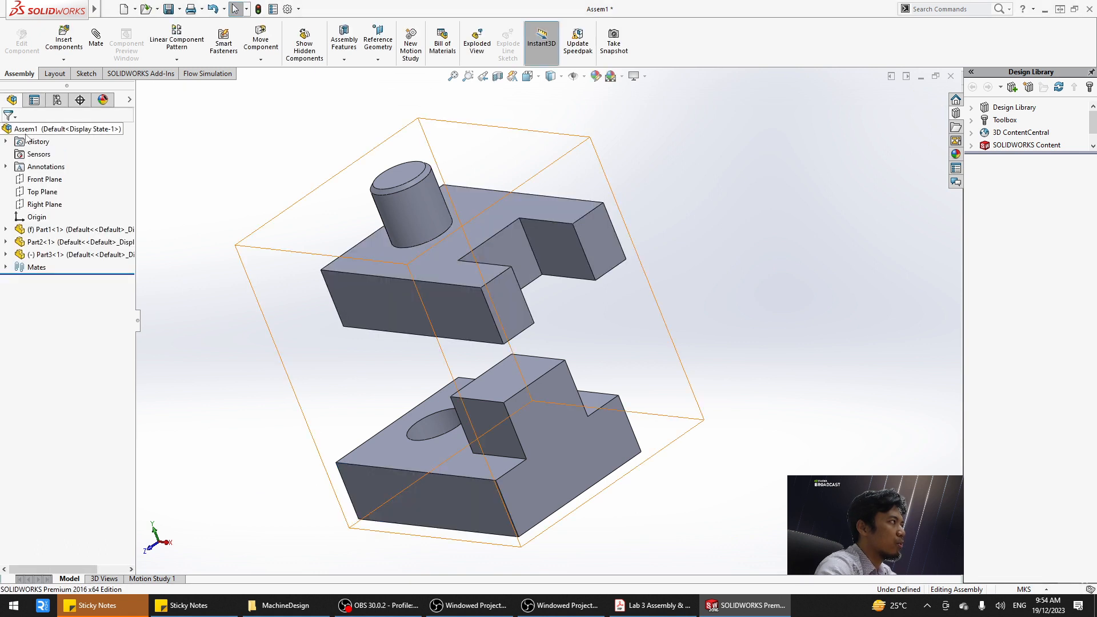
# Delete the Lock mate between Part1 and Part2.
pyautogui.click(6, 267)
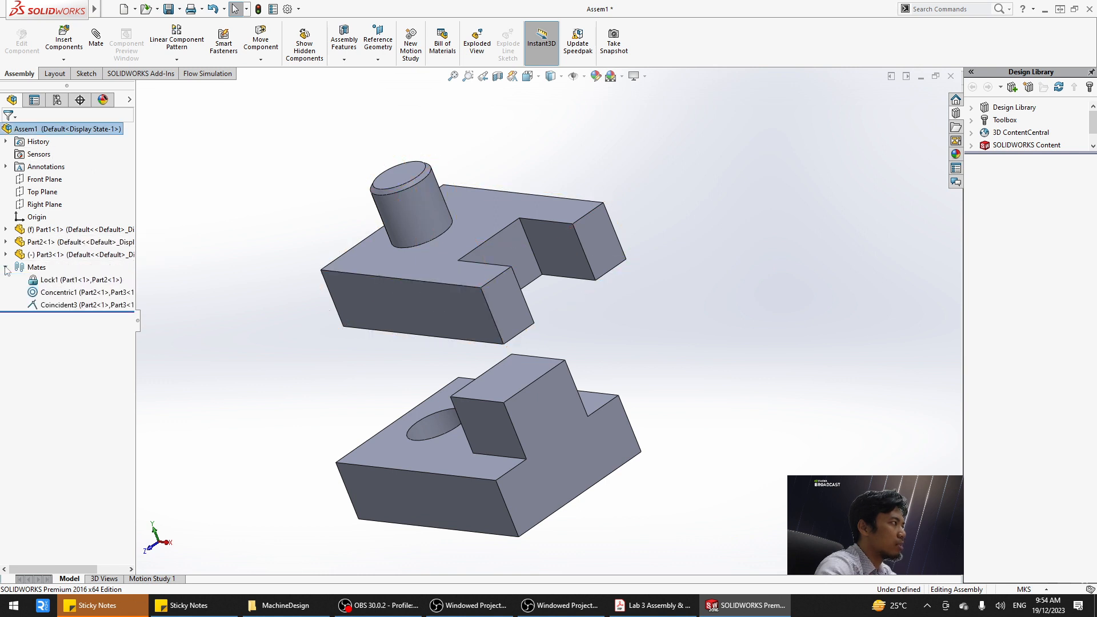
pyautogui.click(52, 279)
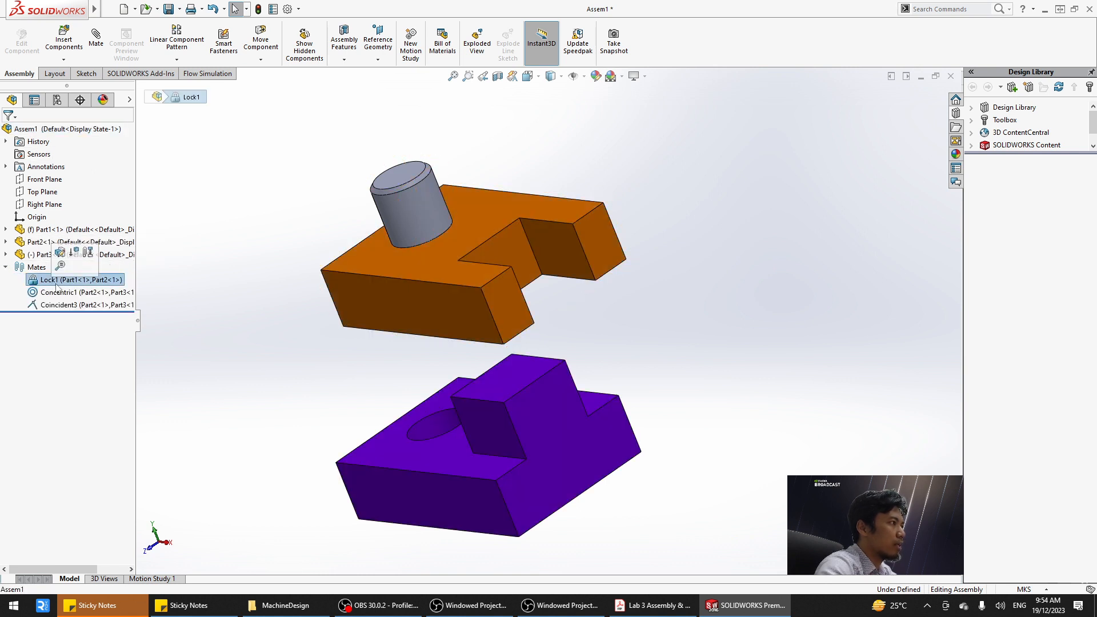
pyautogui.press('Delete')
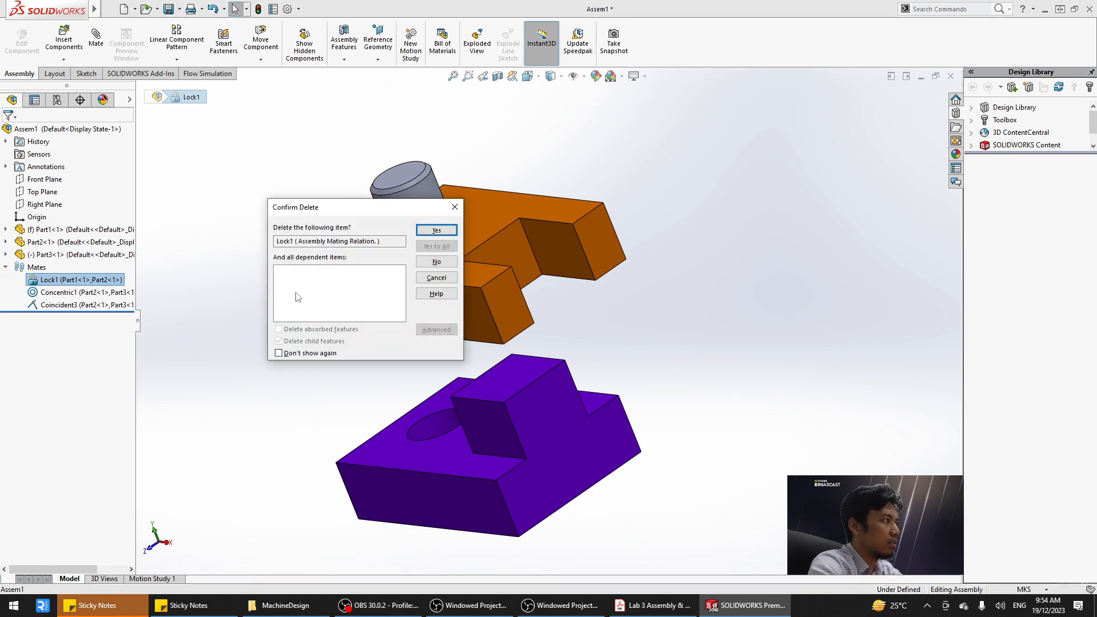
pyautogui.click(436, 230)
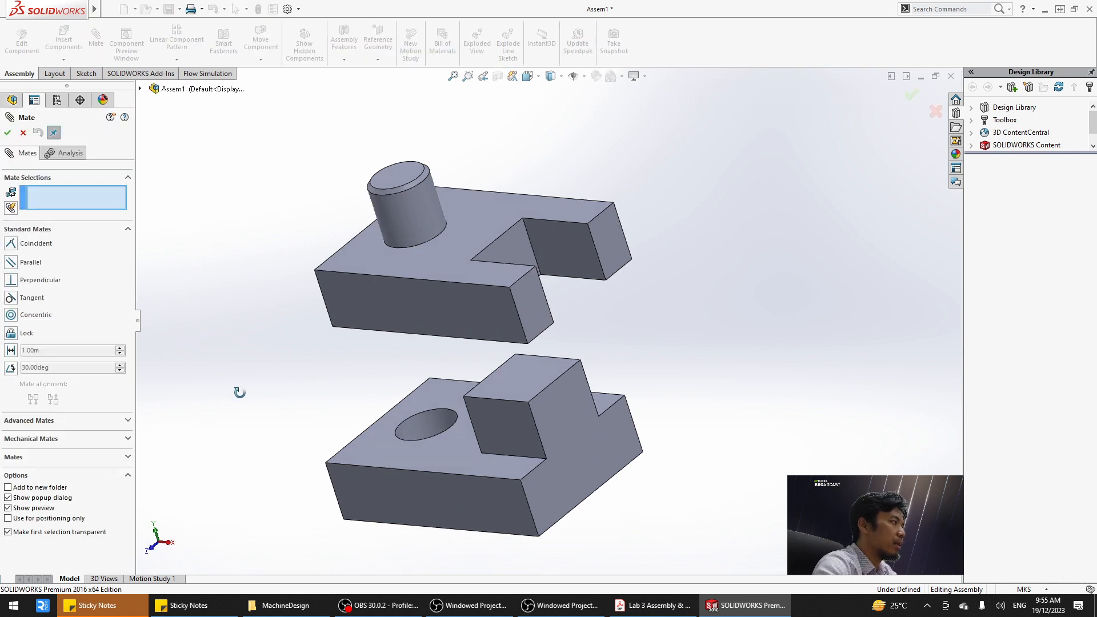
# Add a Coincident mate between the long side face of Part2 and the matching long side face of Part1.
pyautogui.moveTo(237, 386); pyautogui.dragTo(343, 321, button='middle')
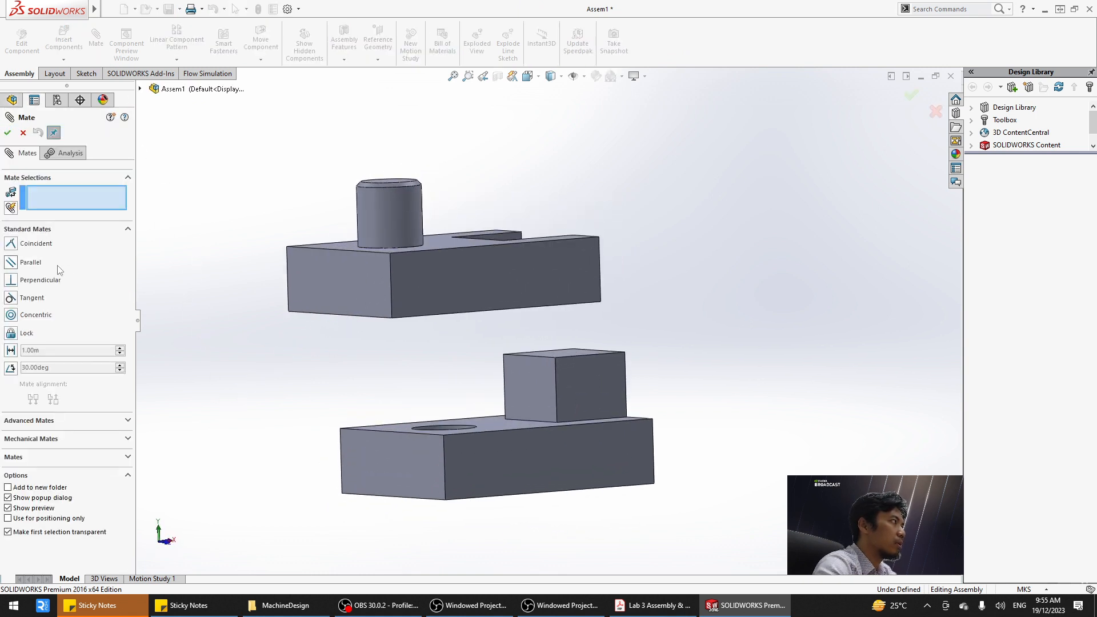
pyautogui.click(12, 243)
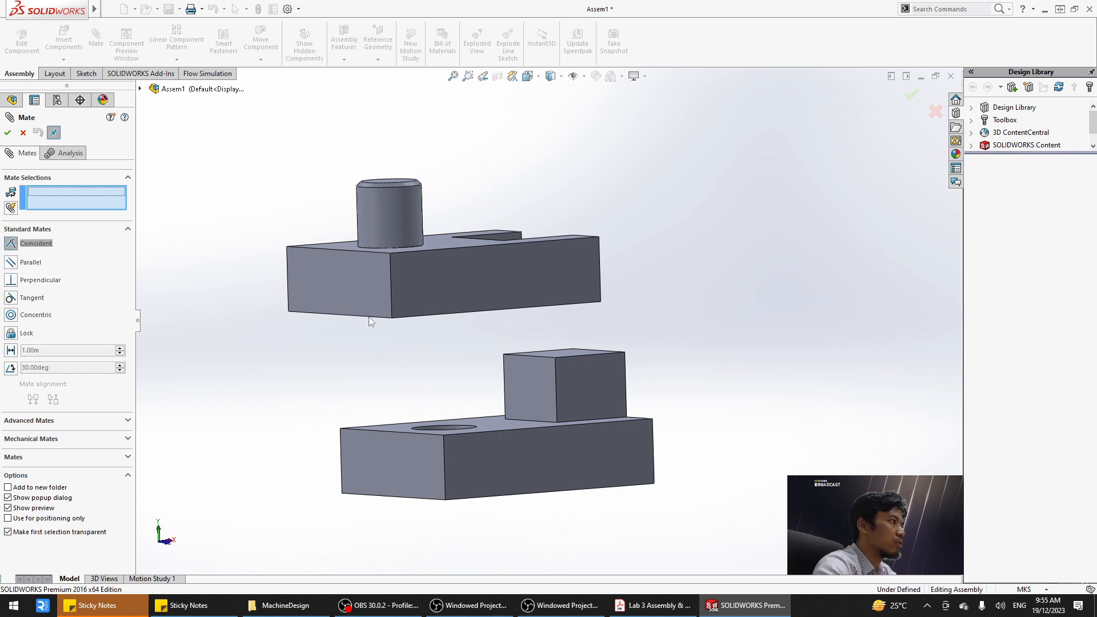
pyautogui.click(413, 283)
pyautogui.click(525, 447)
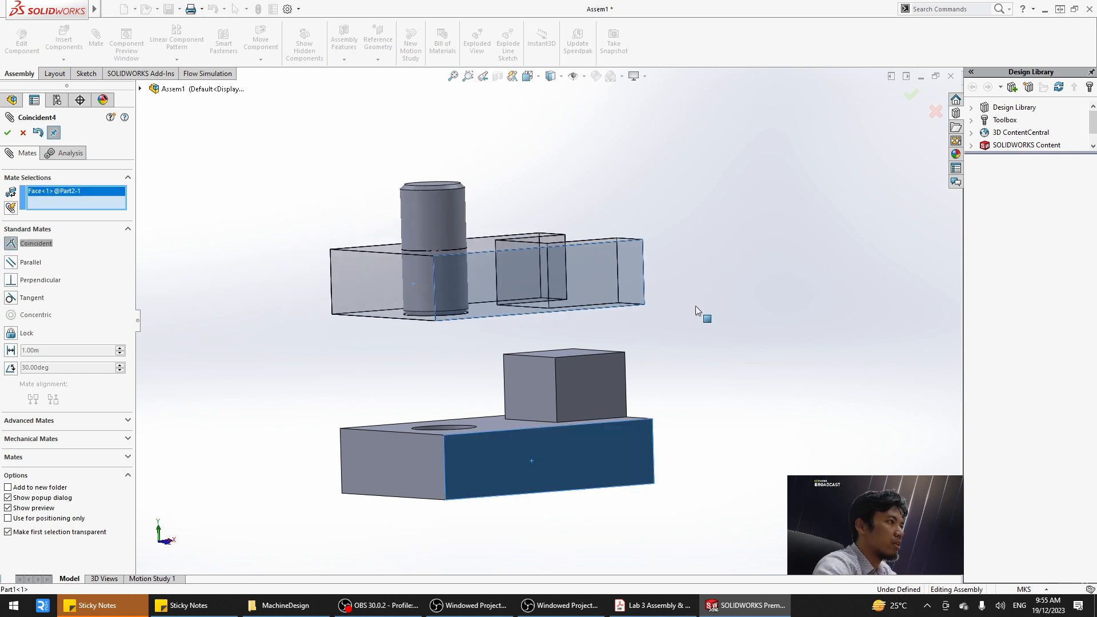
pyautogui.moveTo(682, 434); pyautogui.dragTo(754, 346, button='middle')
pyautogui.click(824, 292)
pyautogui.moveTo(697, 379); pyautogui.dragTo(702, 247, button='middle')
pyautogui.click(521, 286)
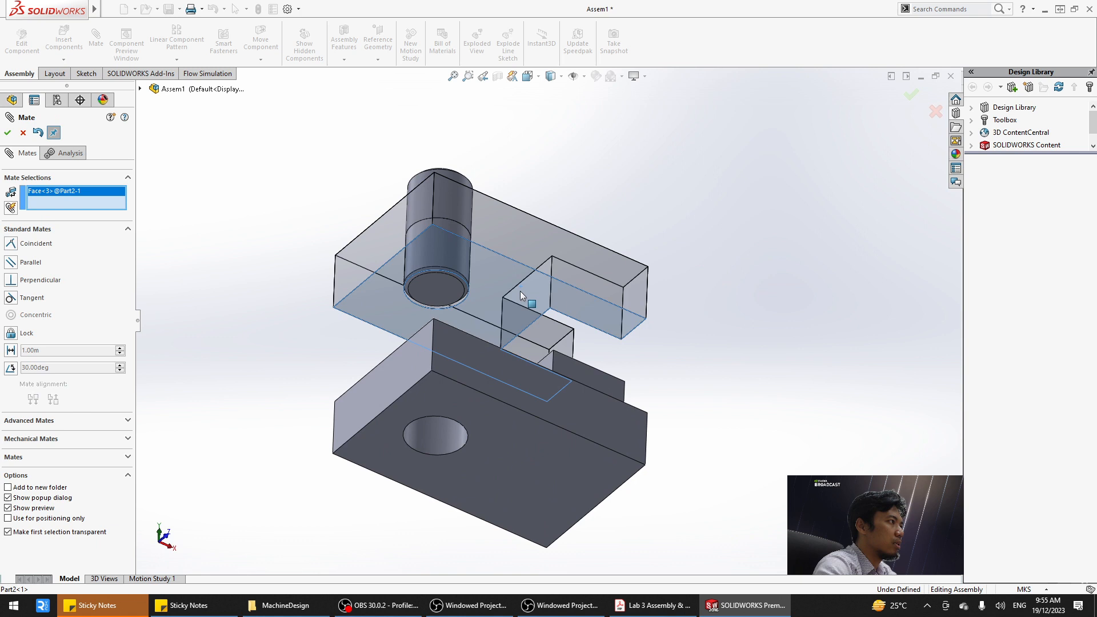
pyautogui.click(495, 424)
pyautogui.moveTo(562, 226); pyautogui.dragTo(541, 264, button='middle')
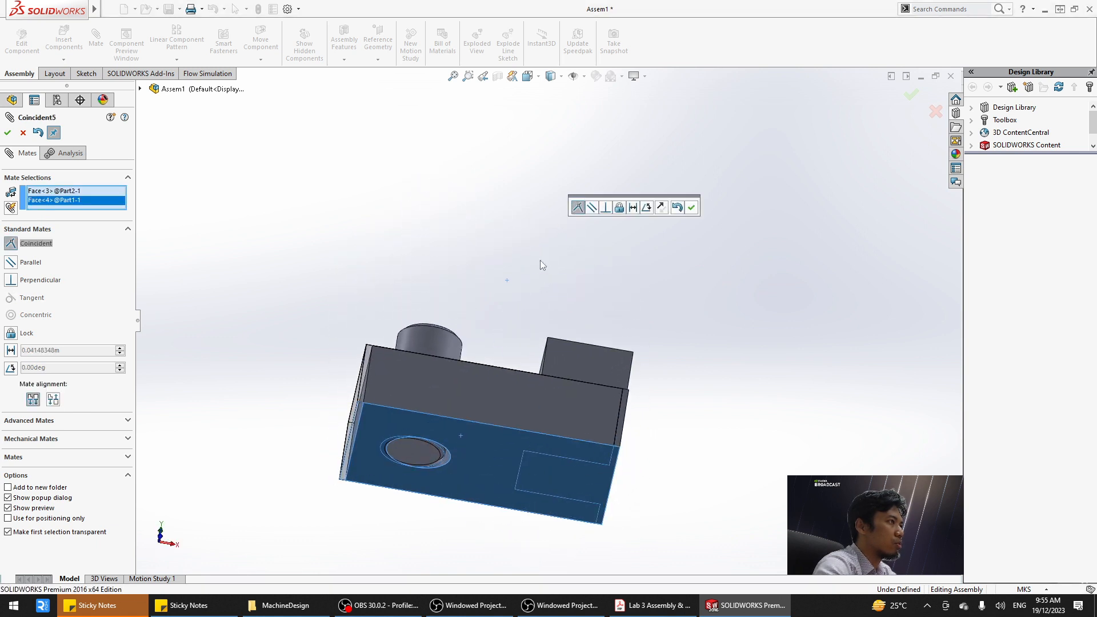
pyautogui.press('Escape')
pyautogui.press('Escape')
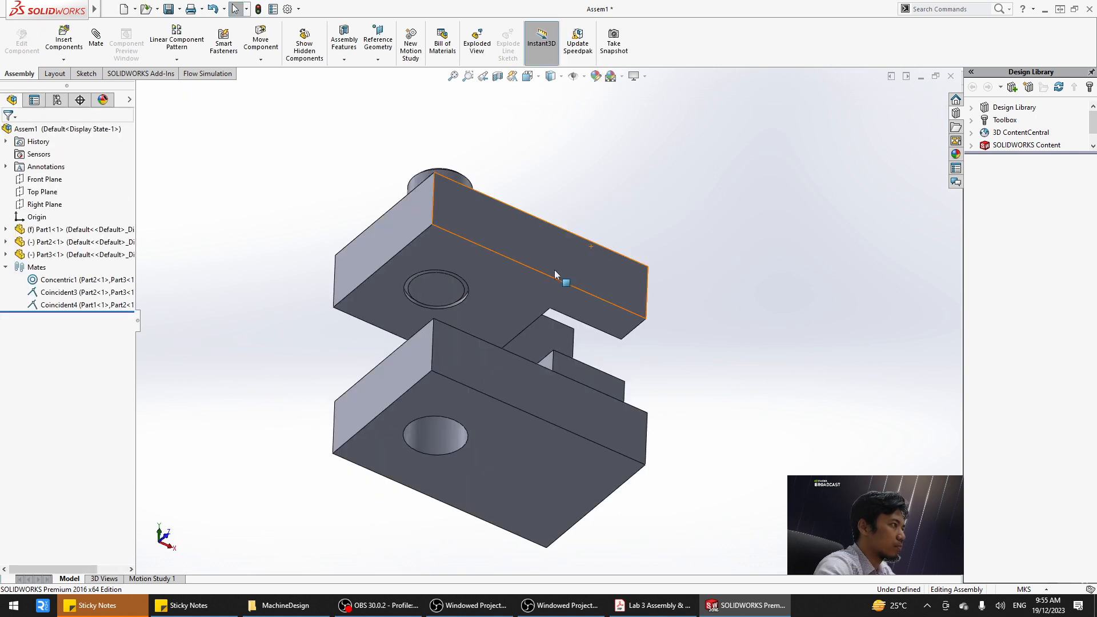
# Add a Coincident mate between the underside of Part2 and the upper face of Part1's base.
pyautogui.click(96, 39)
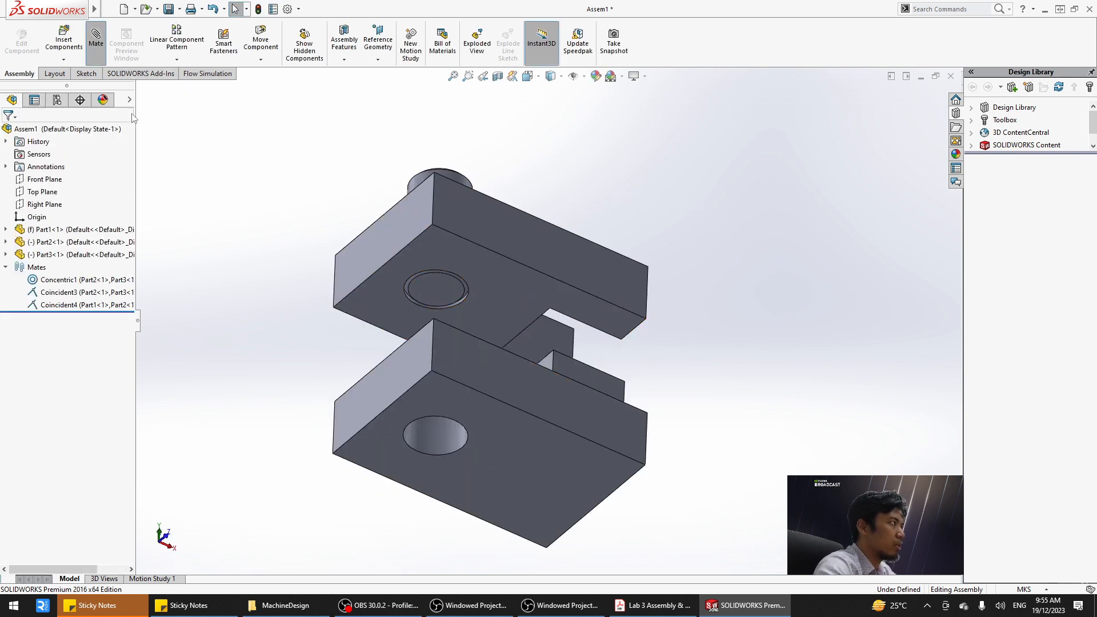
pyautogui.click(471, 265)
pyautogui.moveTo(472, 265); pyautogui.dragTo(373, 393, button='middle')
pyautogui.click(365, 402)
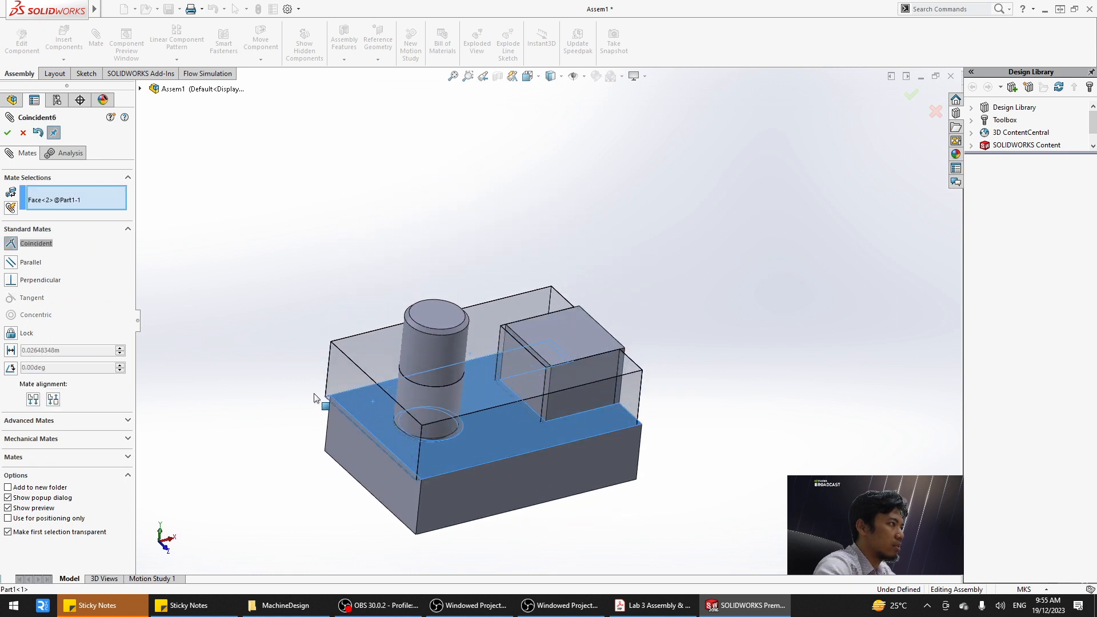
pyautogui.click(300, 412)
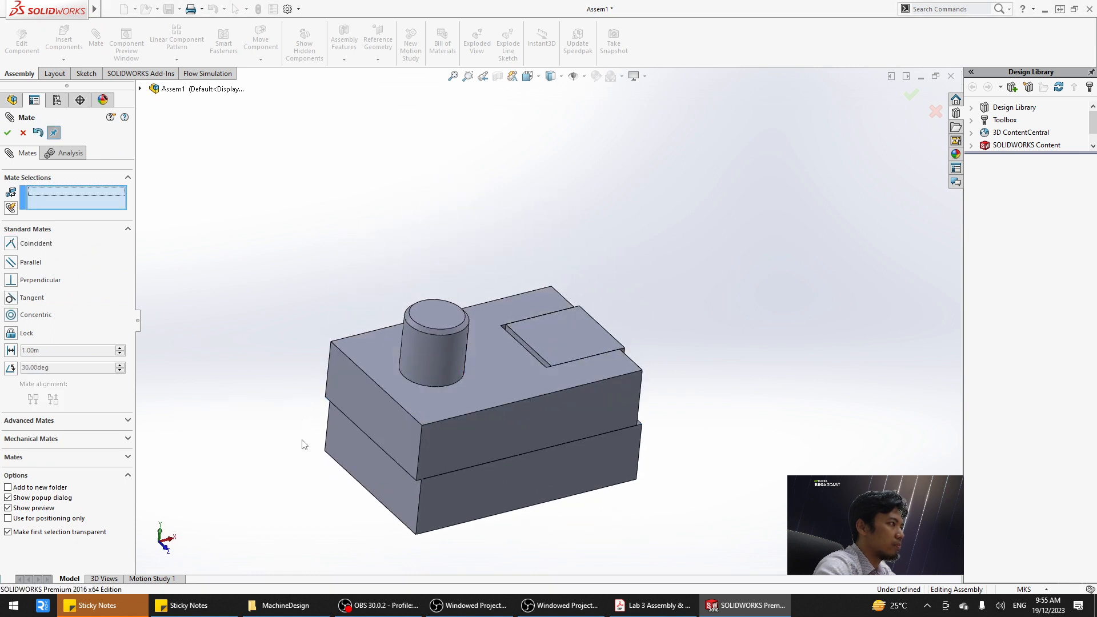
# Add a Coincident mate between the slotted end face of Part2 and the block-side end face of Part1.
pyautogui.moveTo(301, 443); pyautogui.dragTo(251, 335, button='middle')
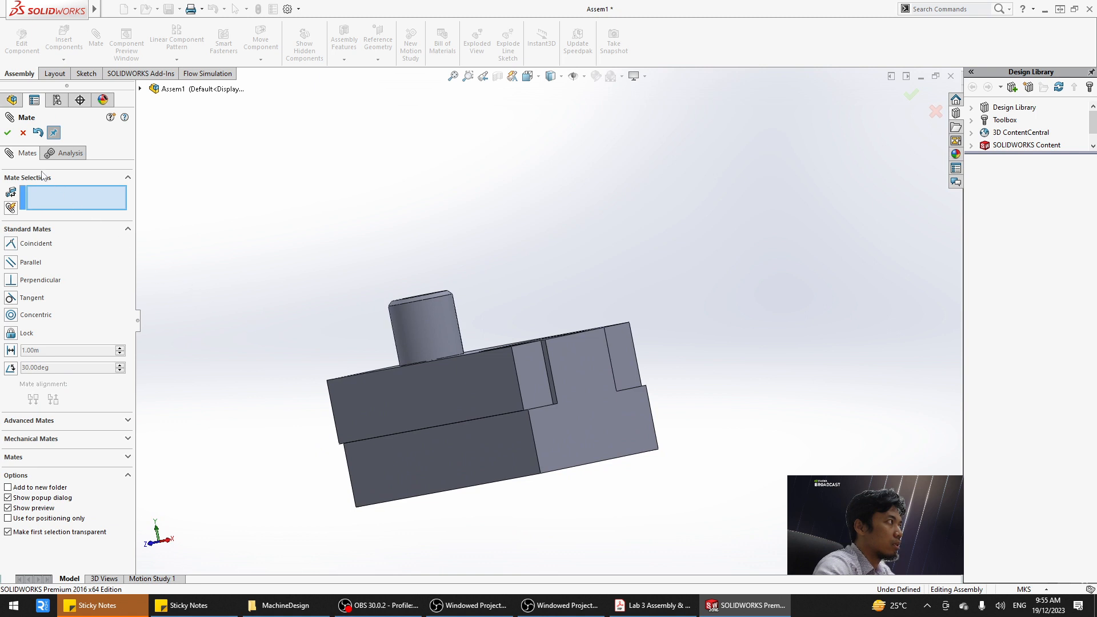
pyautogui.click(522, 369)
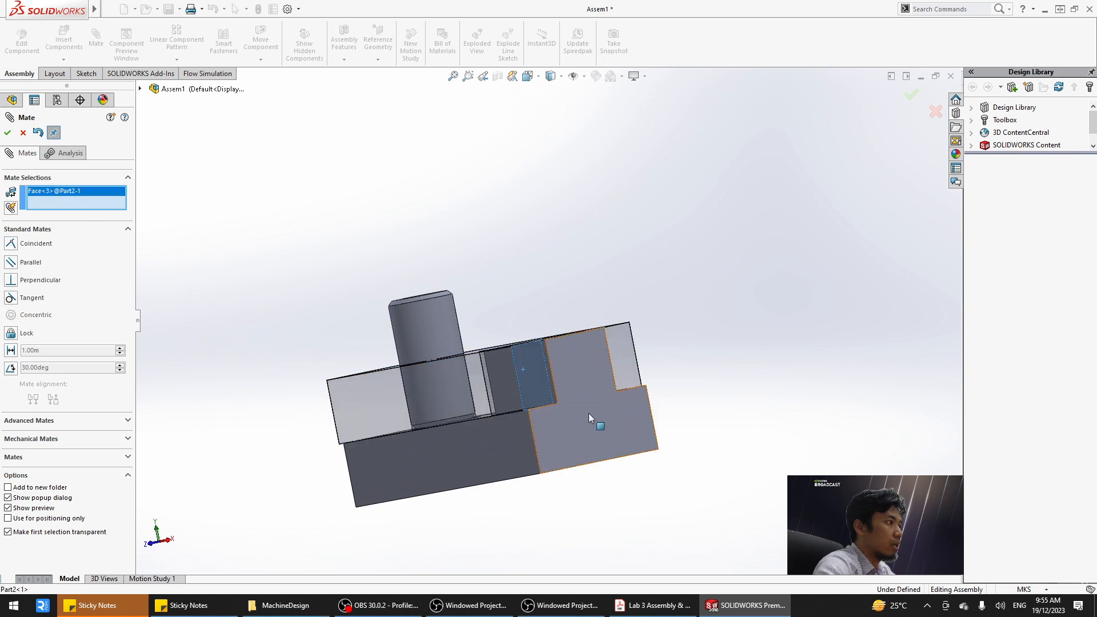
pyautogui.click(597, 394)
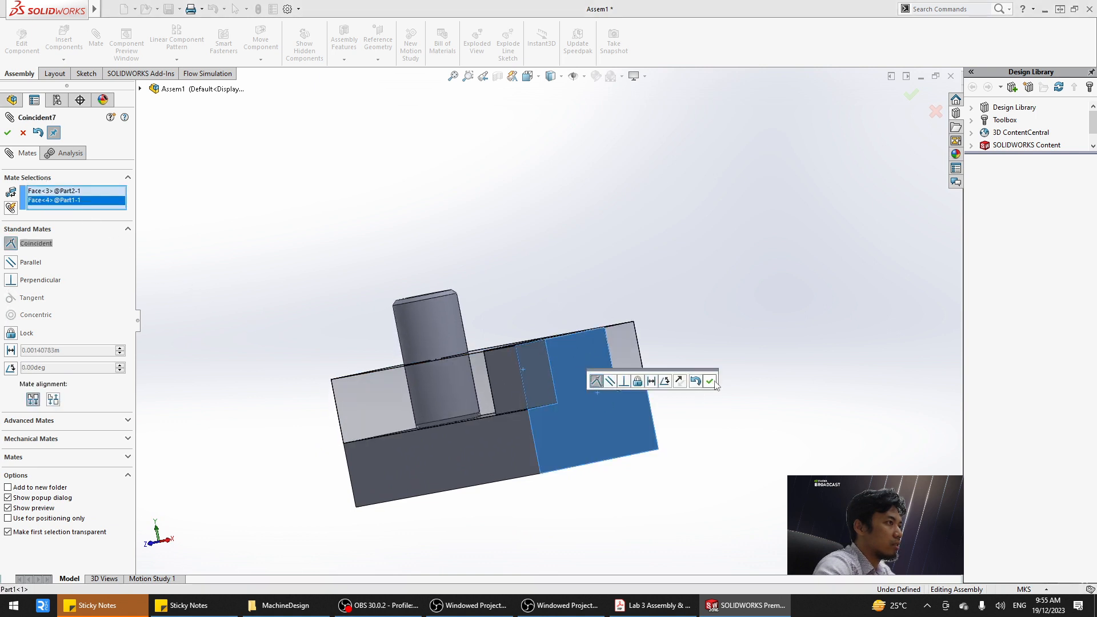
pyautogui.click(708, 381)
pyautogui.moveTo(502, 299); pyautogui.dragTo(461, 209, button='middle')
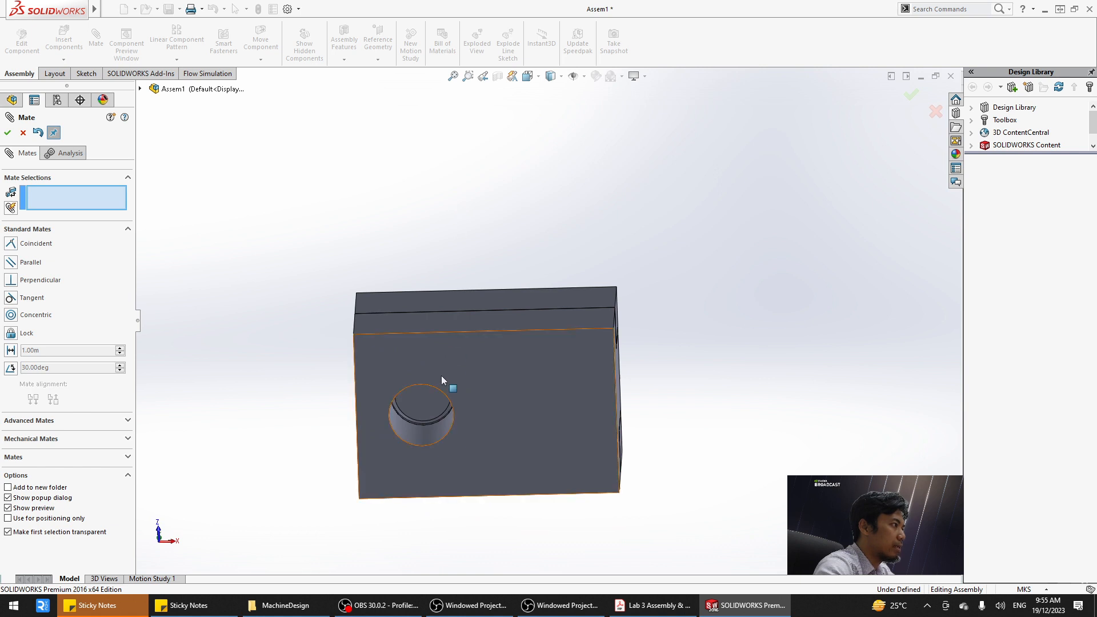
pyautogui.moveTo(438, 361); pyautogui.dragTo(532, 324, button='middle')
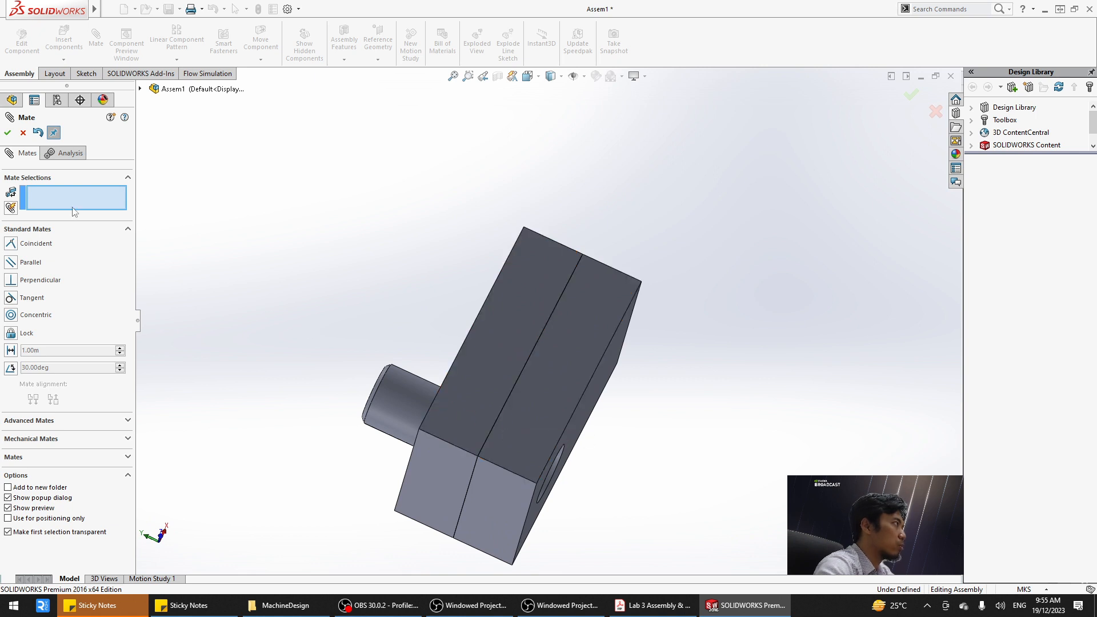
pyautogui.click(23, 133)
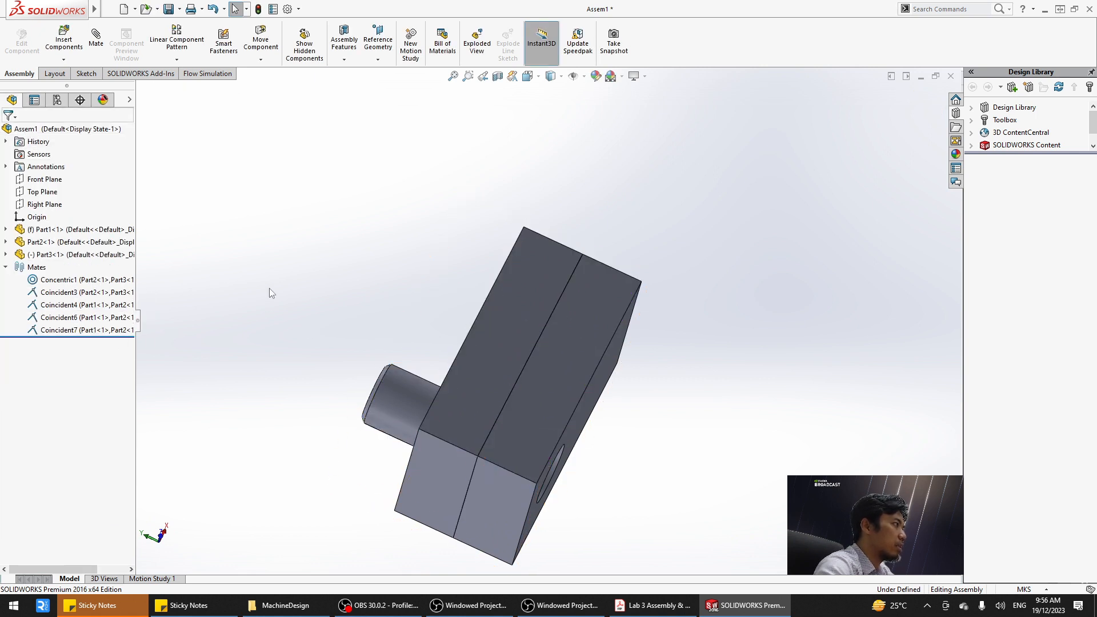
# Delete the Coincident mate between Part2 and the Part3 pin.
pyautogui.moveTo(269, 288); pyautogui.dragTo(250, 206, button='middle')
pyautogui.click(95, 292)
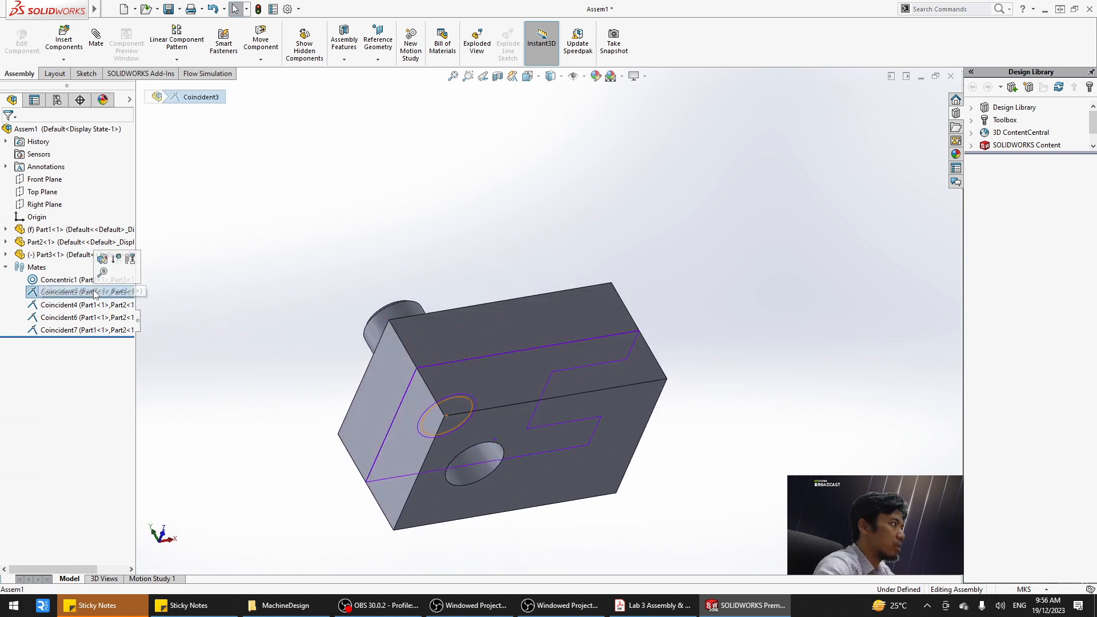
pyautogui.press('Delete')
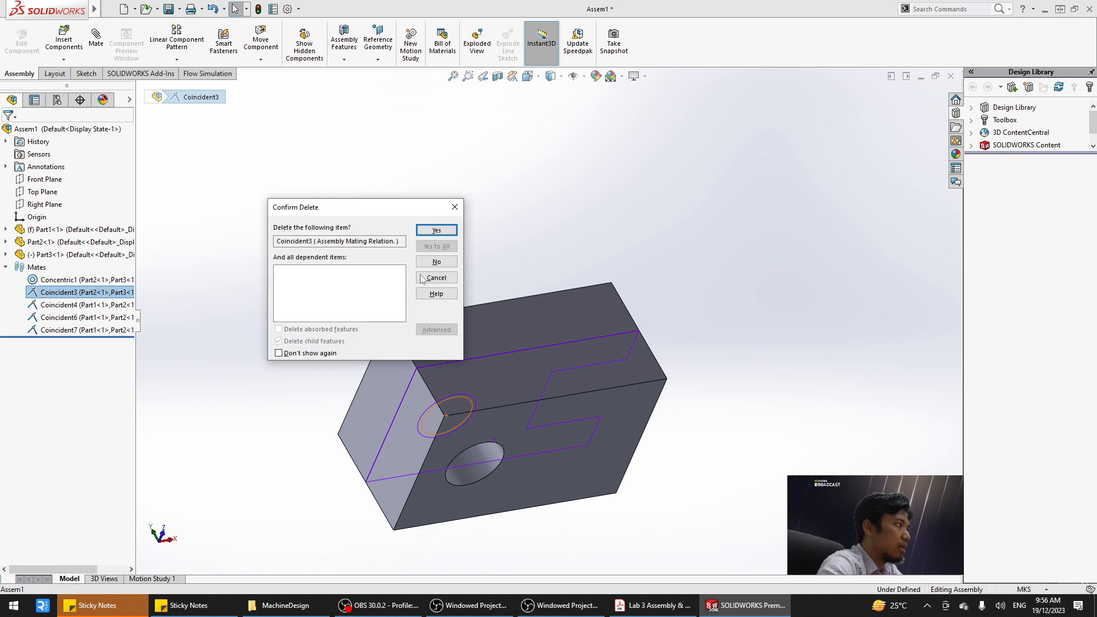
pyautogui.click(448, 231)
# Add a Coincident mate between the lower end face of the Part3 pin and the underside of Part1.
pyautogui.click(95, 38)
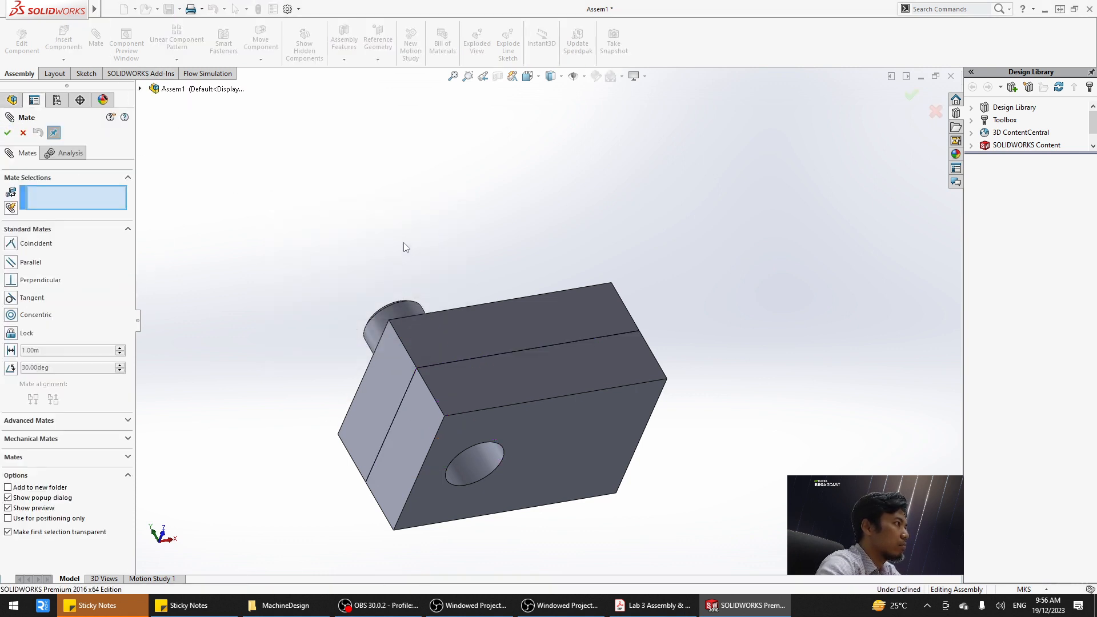
pyautogui.moveTo(403, 242); pyautogui.dragTo(443, 344, button='middle')
pyautogui.click(443, 345)
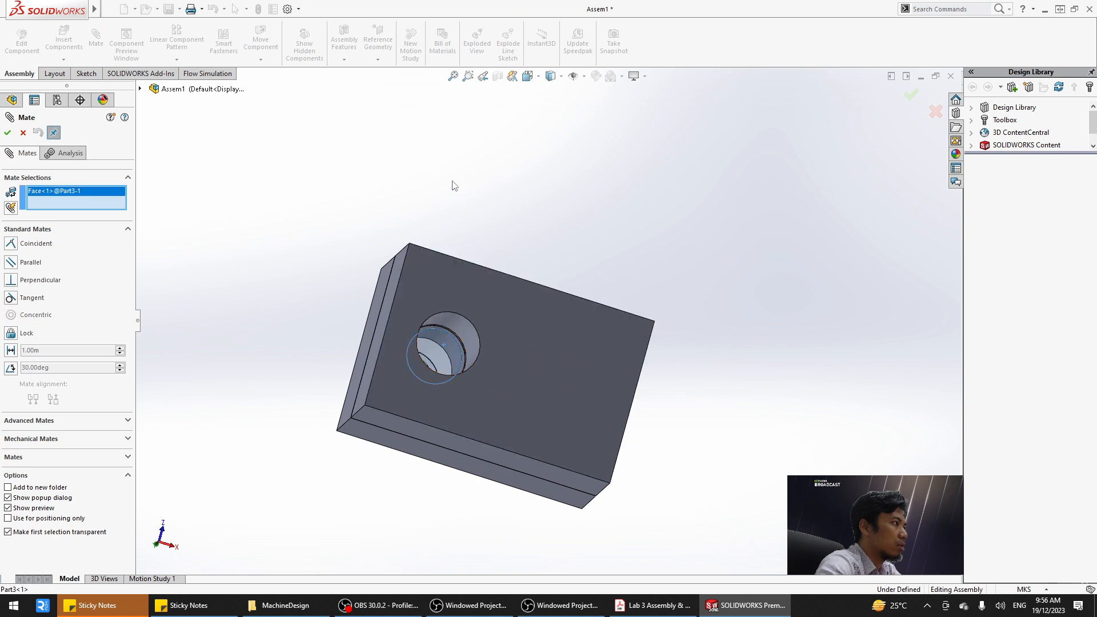
pyautogui.moveTo(451, 182); pyautogui.dragTo(531, 367, button='middle')
pyautogui.click(569, 388)
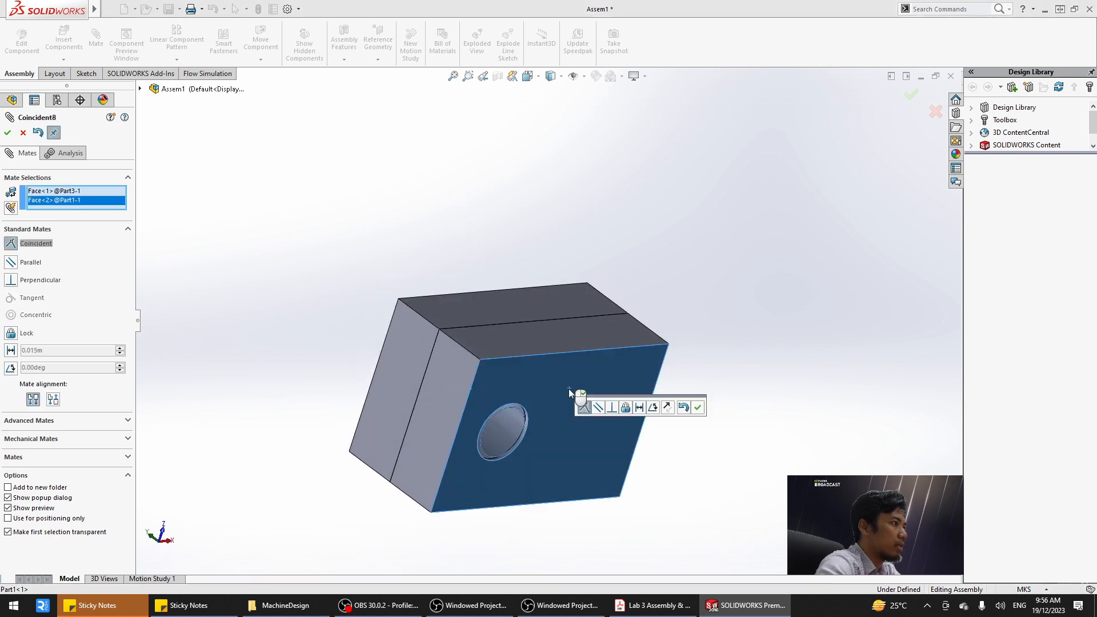
pyautogui.press('Return')
pyautogui.moveTo(460, 233); pyautogui.dragTo(320, 365, button='middle')
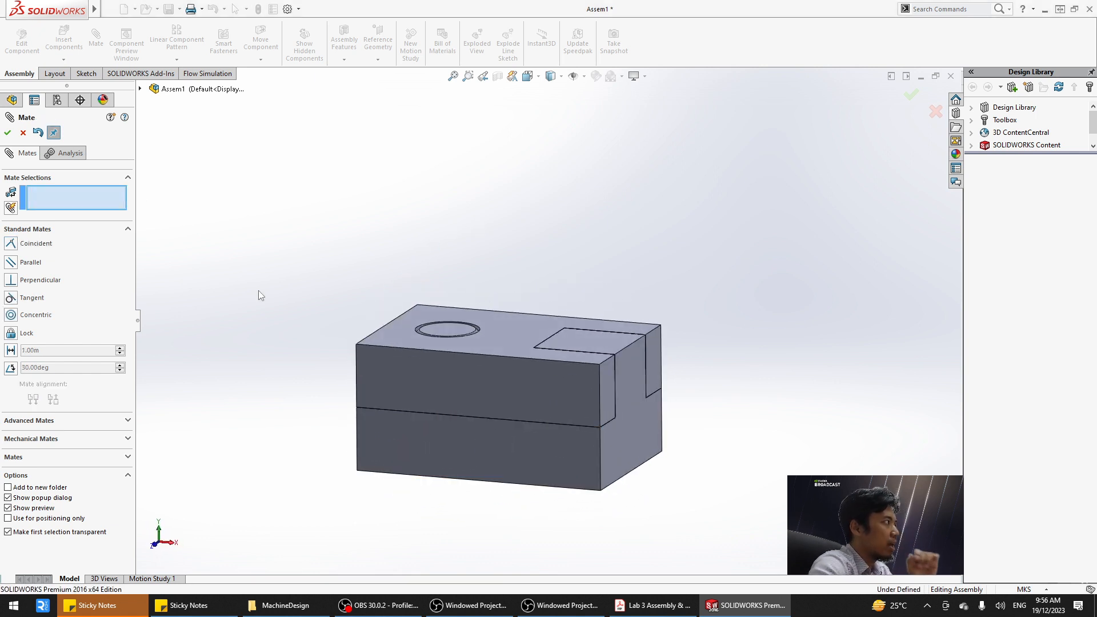
pyautogui.click(8, 133)
pyautogui.moveTo(447, 235); pyautogui.dragTo(485, 327, button='middle')
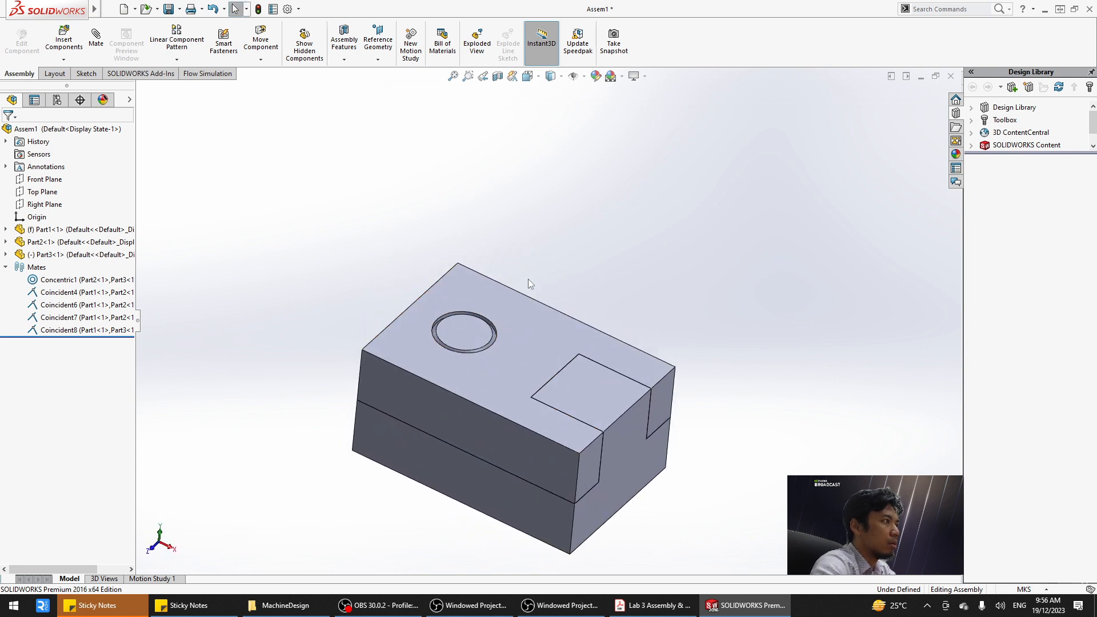
pyautogui.scroll(2, 528, 278)
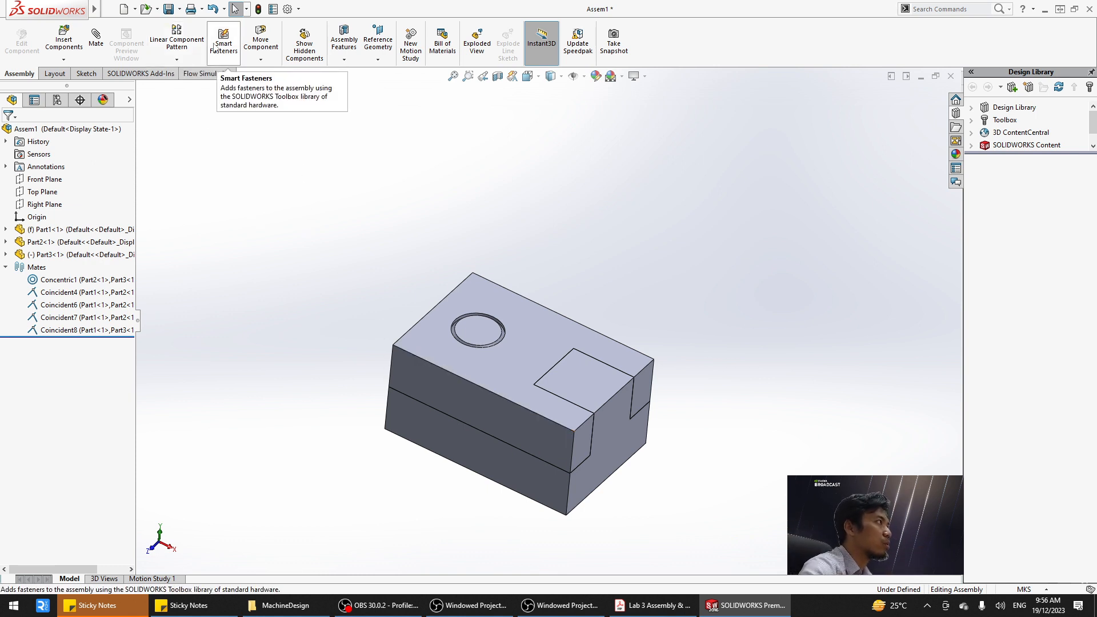
pyautogui.click(268, 61)
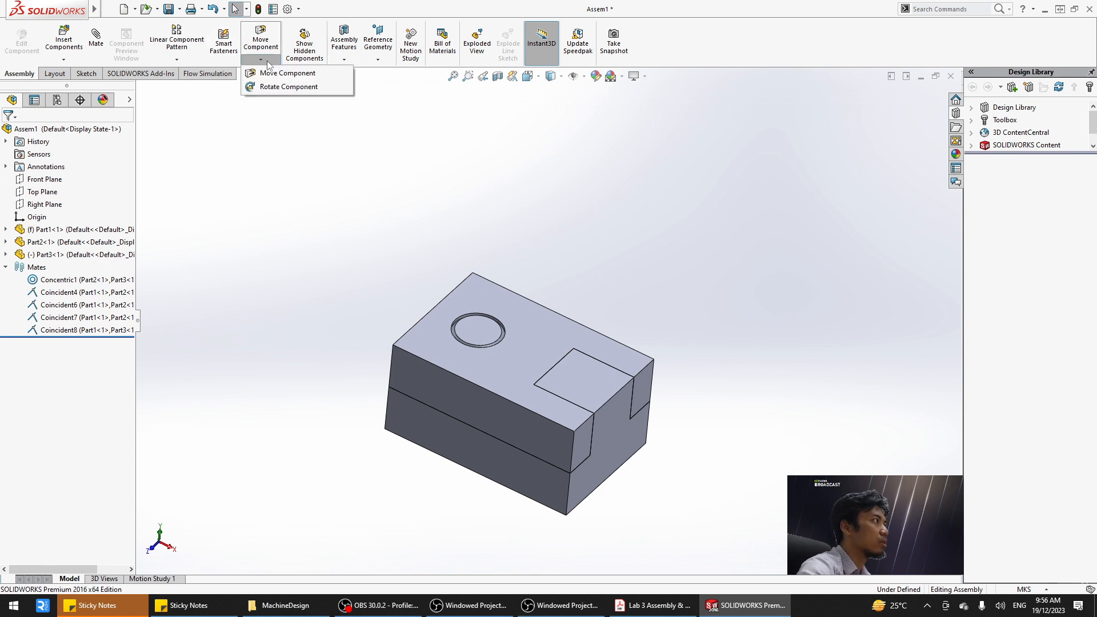
pyautogui.click(243, 128)
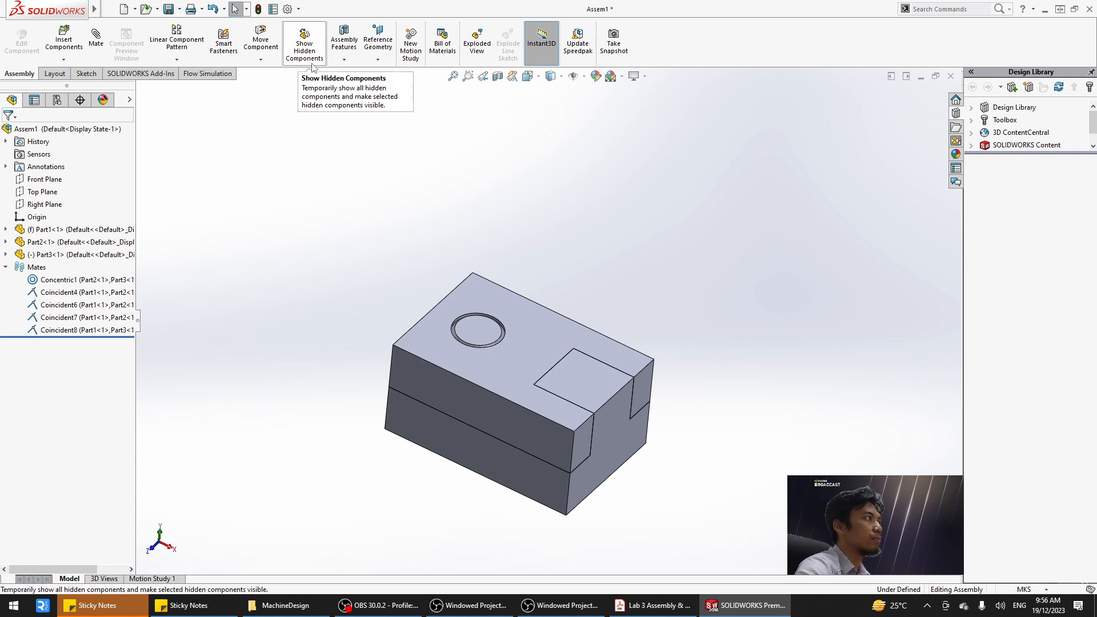
pyautogui.click(476, 62)
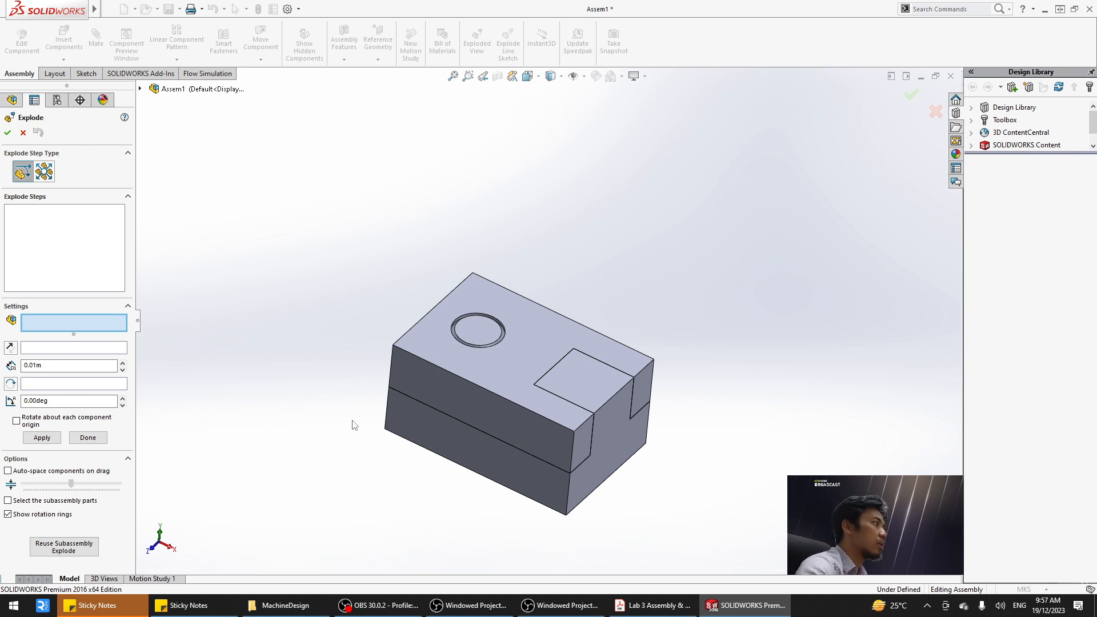
pyautogui.moveTo(472, 529); pyautogui.dragTo(473, 499, button='middle')
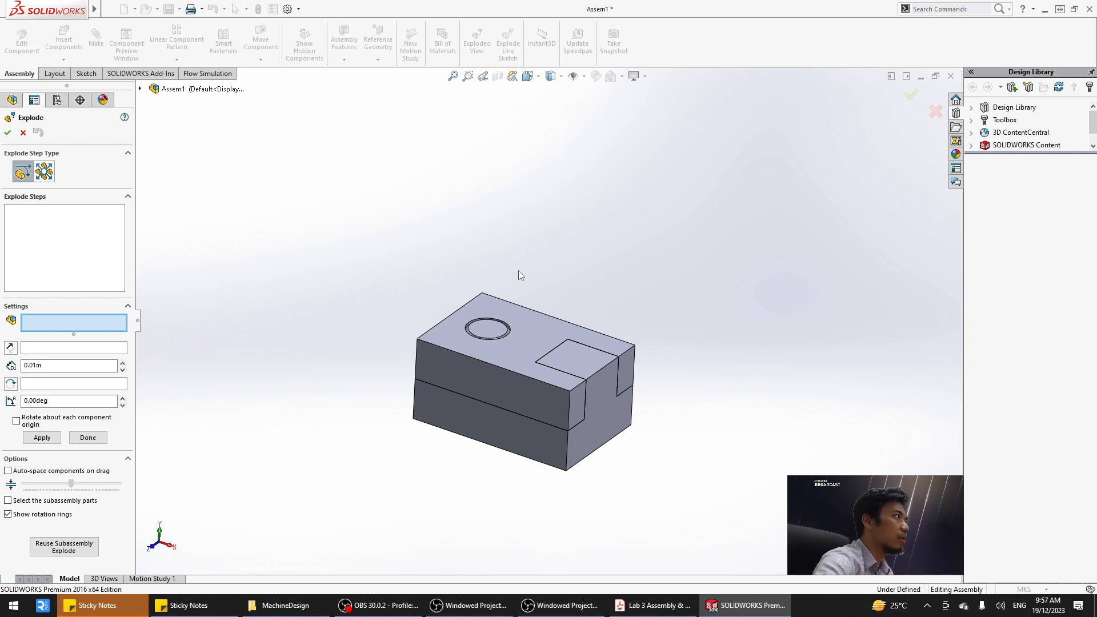
pyautogui.click(22, 132)
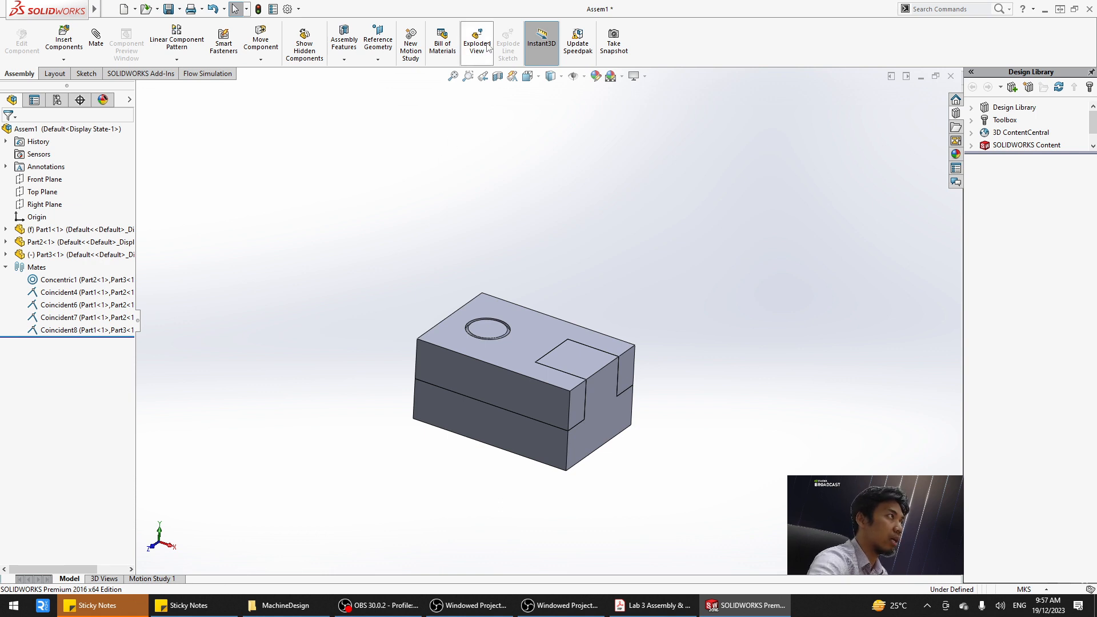
# Start an exploded view and explode the Part3 pin straight up along Y, well clear of the blocks.
pyautogui.click(477, 43)
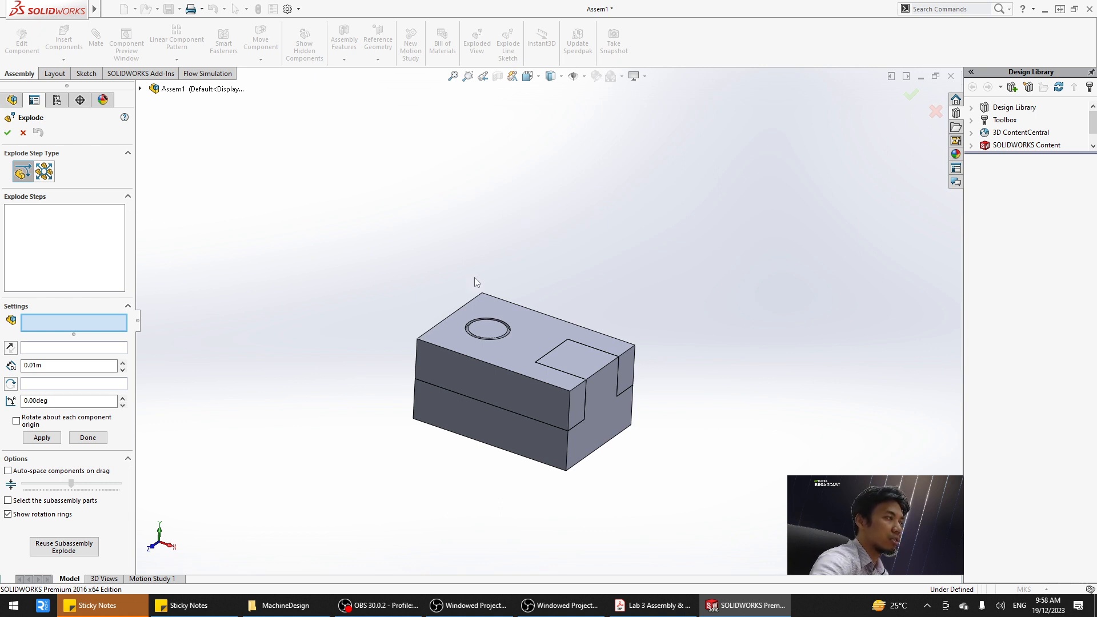
pyautogui.click(483, 329)
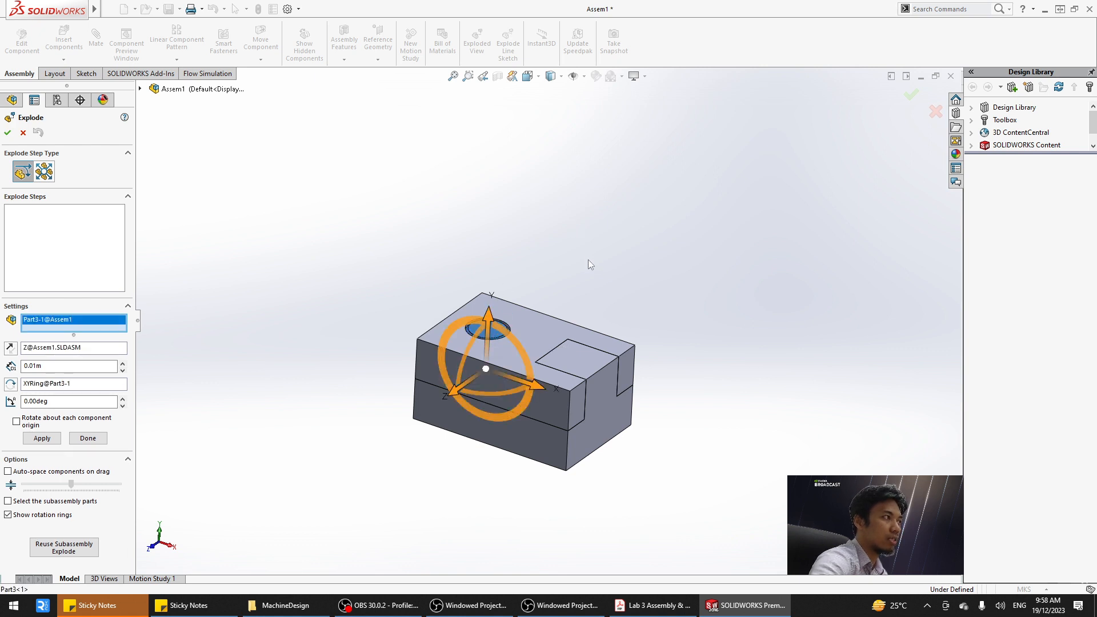
pyautogui.scroll(1, 574, 267)
pyautogui.scroll(-1, 574, 266)
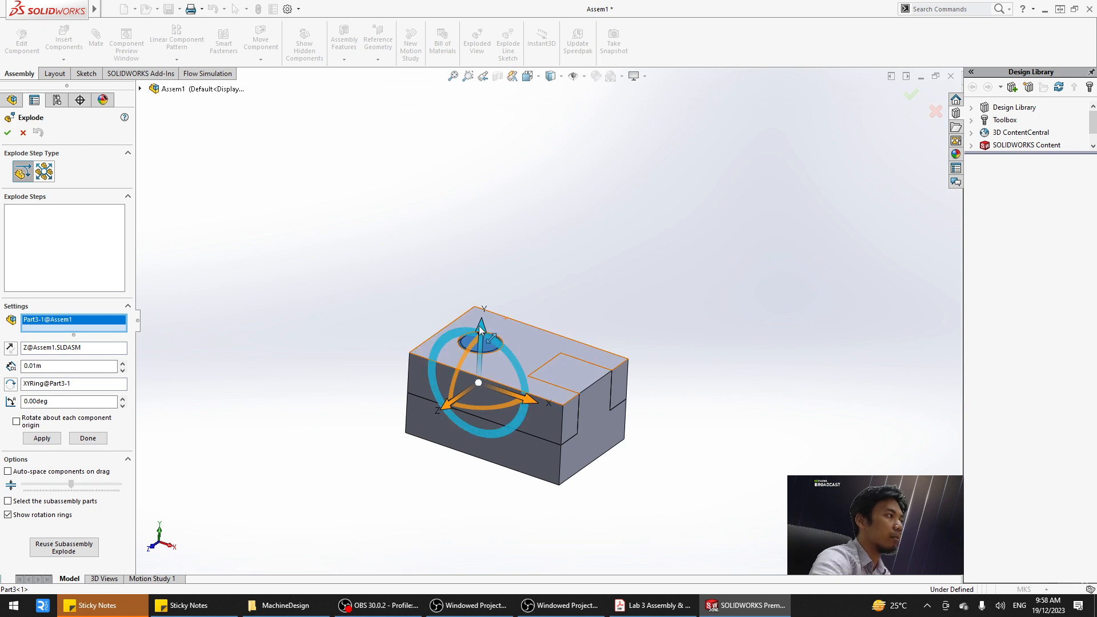
pyautogui.moveTo(480, 329); pyautogui.dragTo(488, 77)
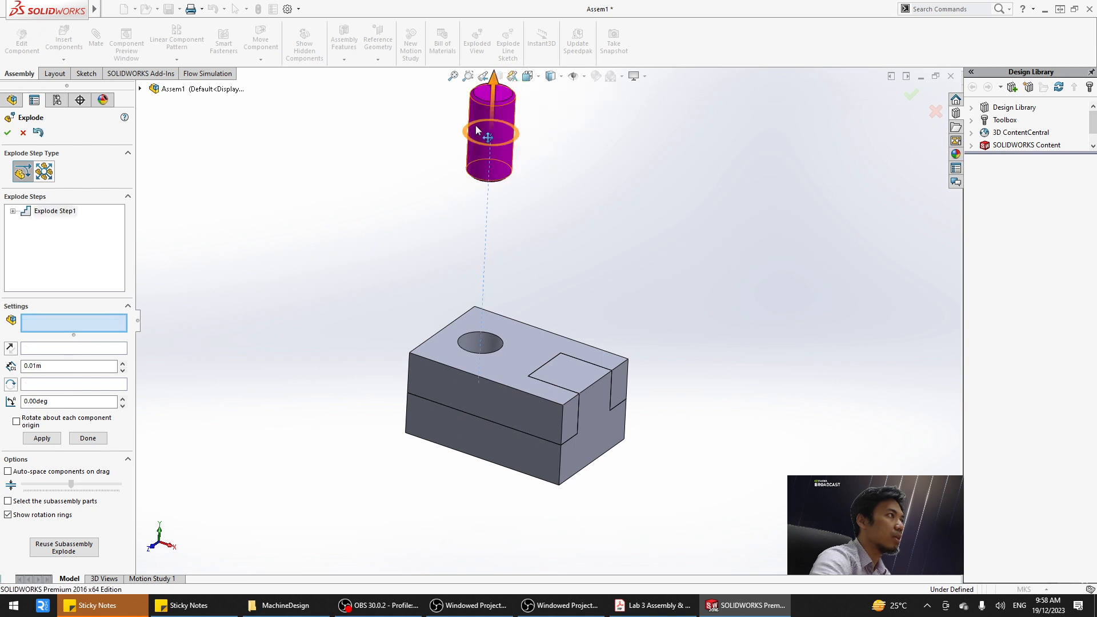
# Explode Part2 upward along Y to sit between Part1 and the raised pin, and finish the exploded view.
pyautogui.click(513, 361)
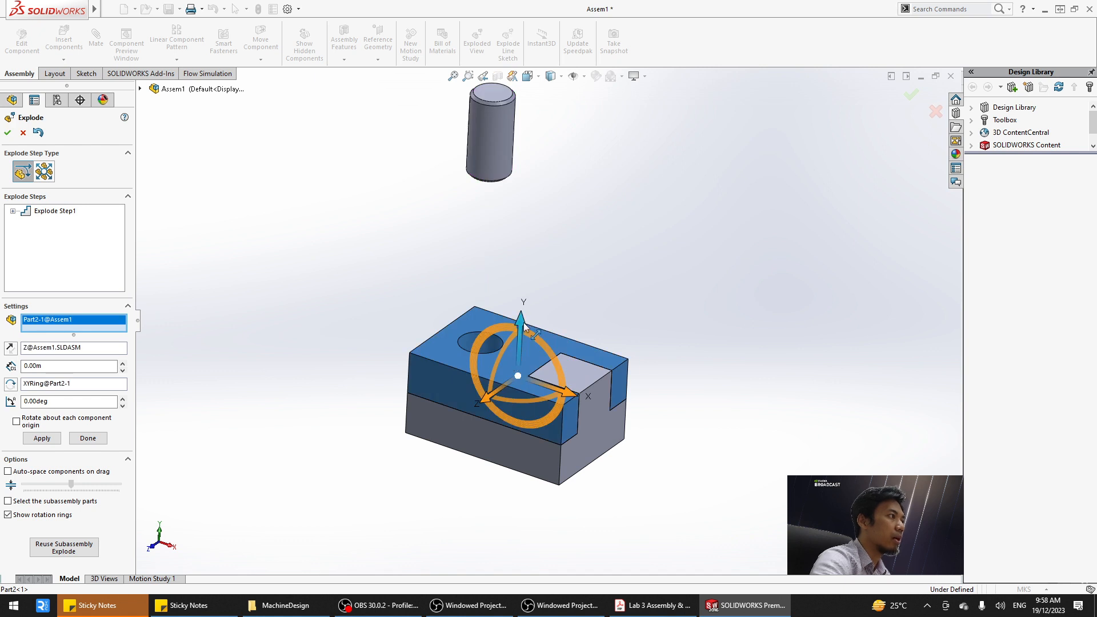
pyautogui.moveTo(518, 323); pyautogui.dragTo(517, 222)
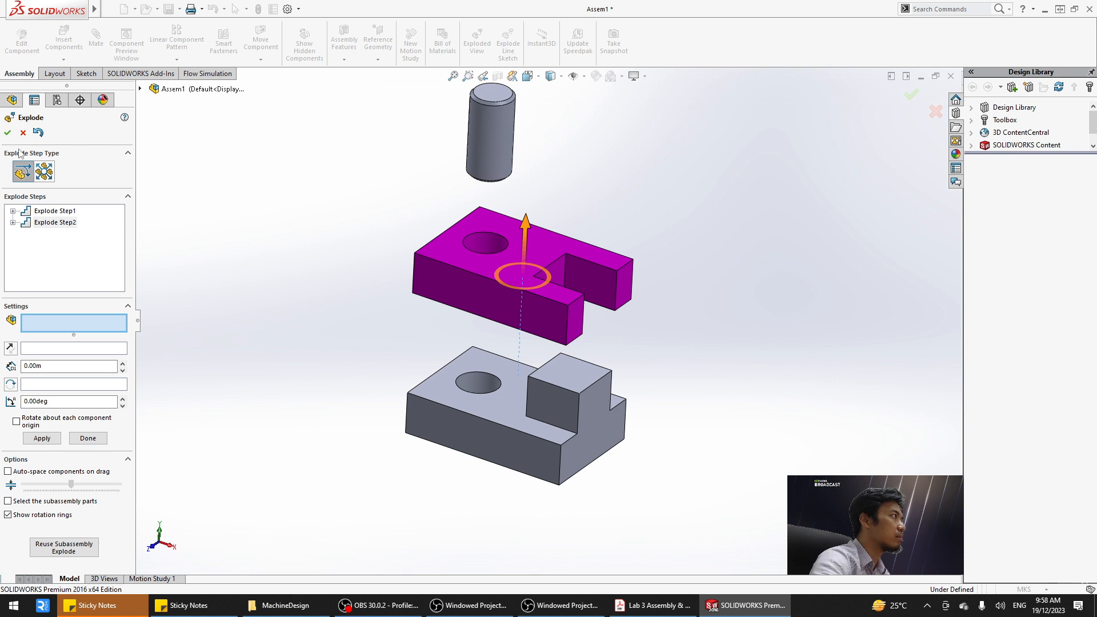
pyautogui.click(7, 132)
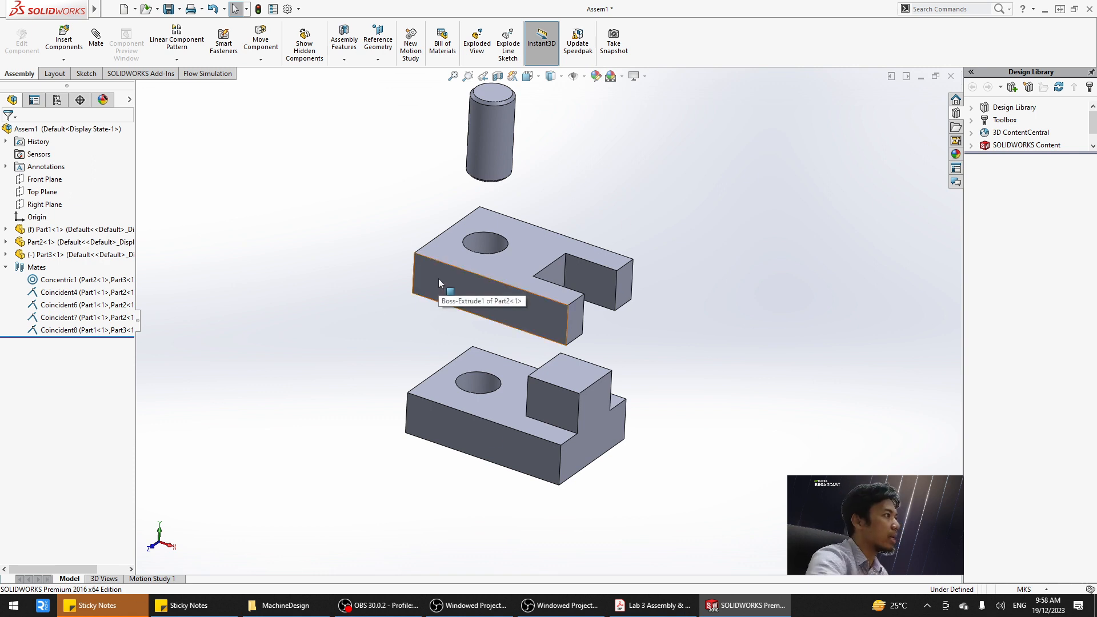
# Play the Animate collapse animation of Assem1, keeping the Animation Controller clear of the model.
pyautogui.rightClick(24, 133)
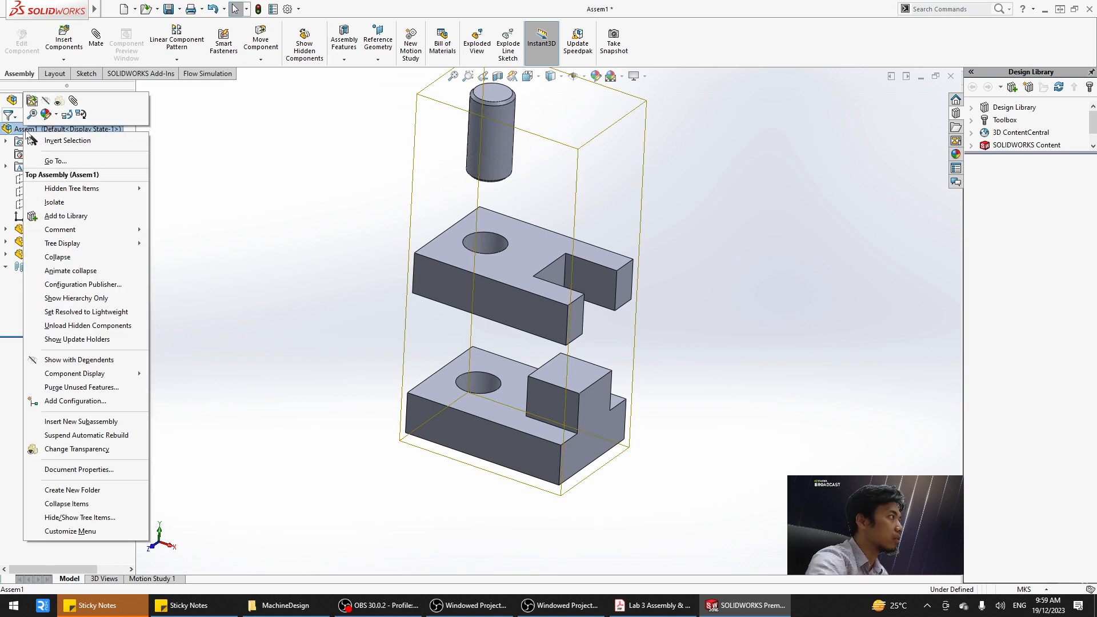
pyautogui.click(88, 273)
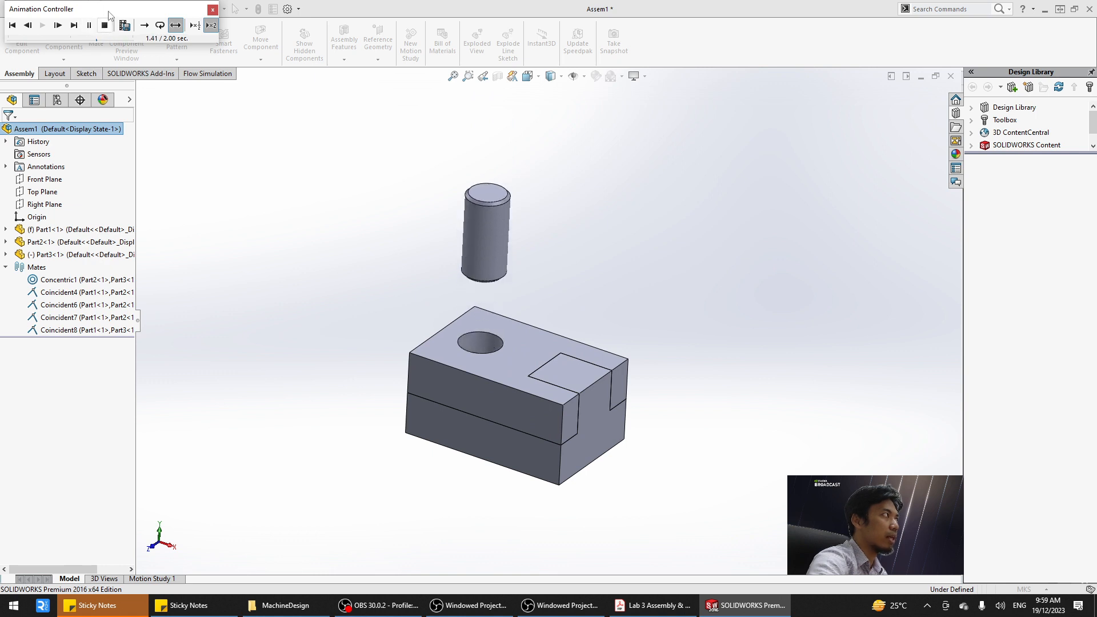
pyautogui.moveTo(110, 14); pyautogui.dragTo(165, 436)
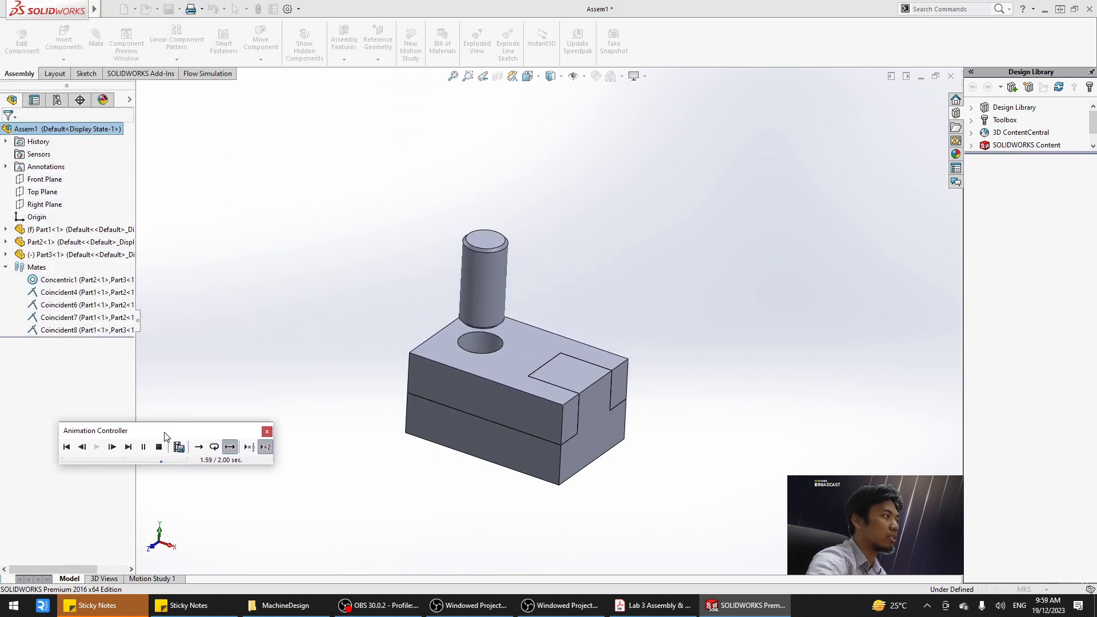
# Compare the Loop and Normal playback modes of the collapse animation, and return playback to Reciprocate.
pyautogui.click(214, 447)
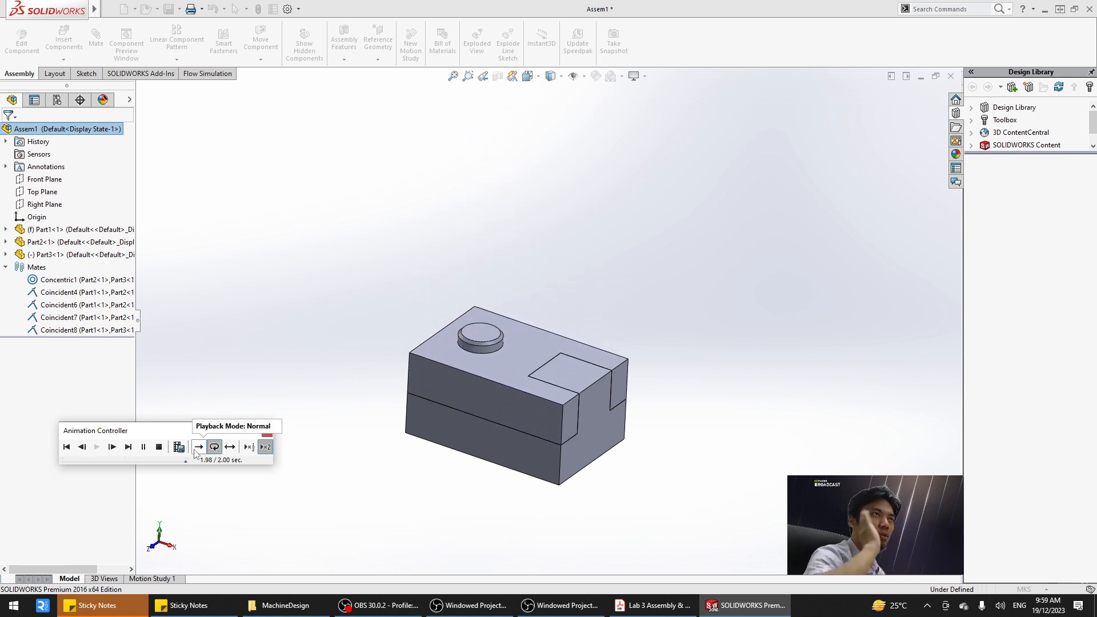
pyautogui.click(198, 447)
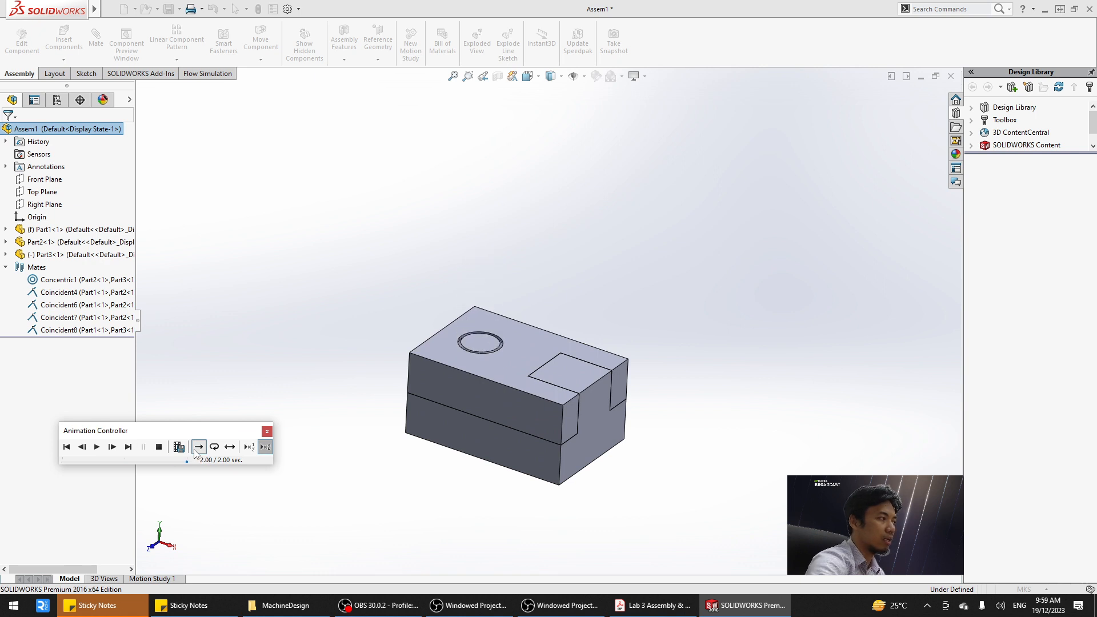
pyautogui.click(214, 447)
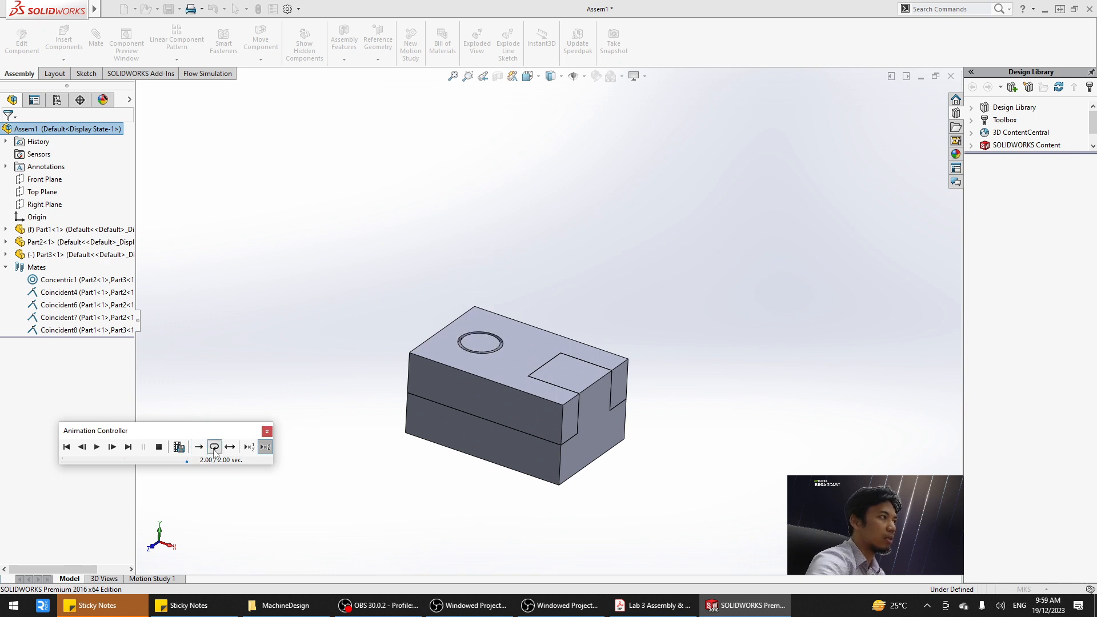
pyautogui.click(96, 448)
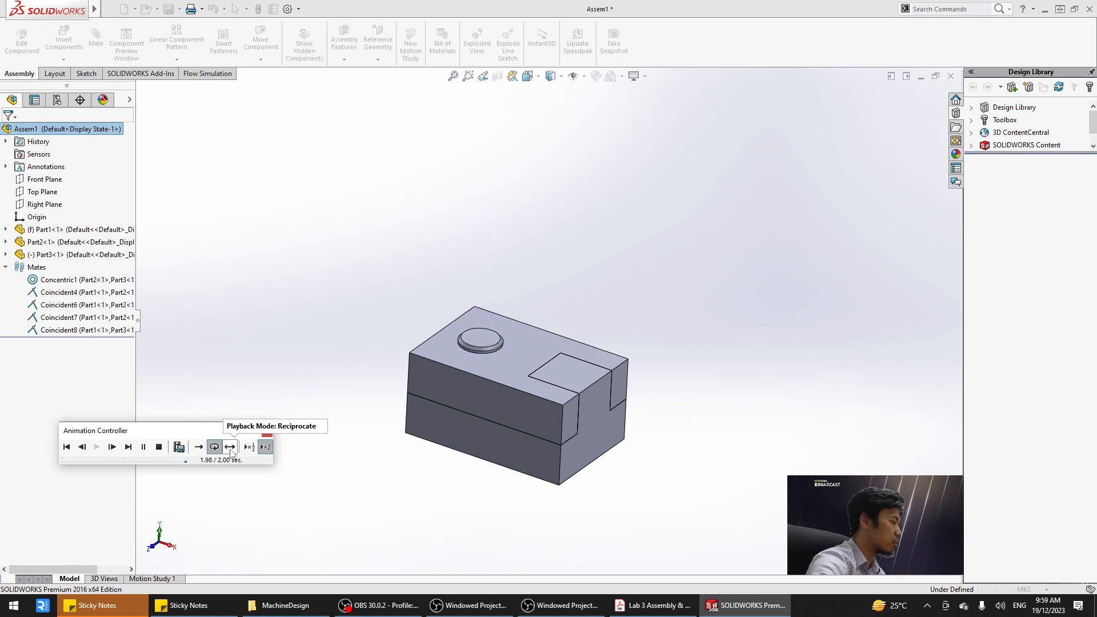
pyautogui.click(230, 447)
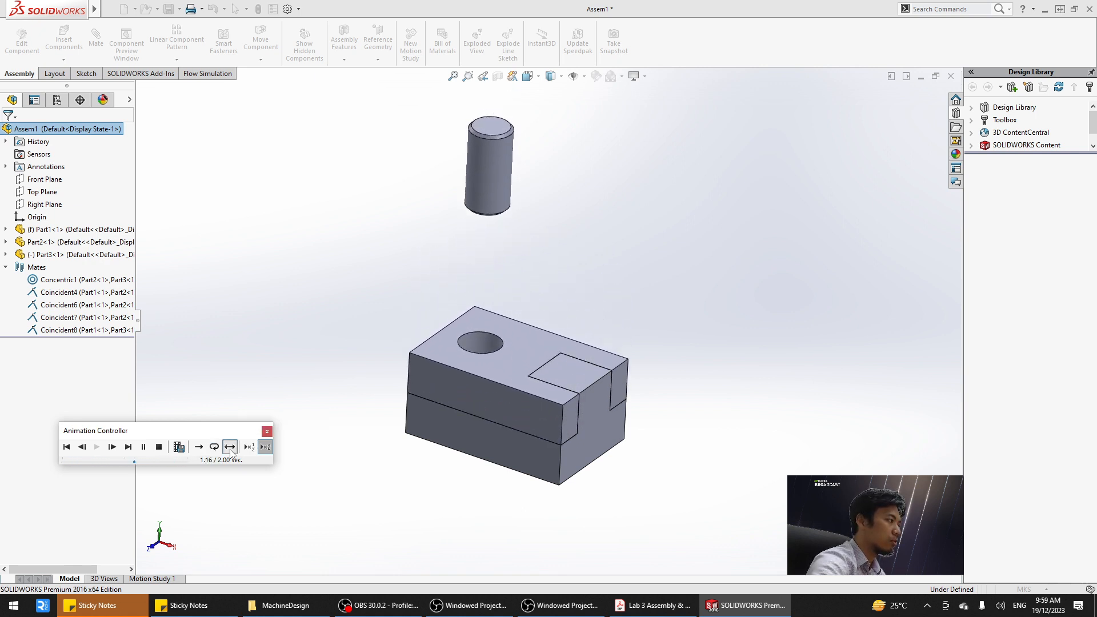
# Try the slow and fast playback speeds of the collapse animation, leaving it at slow speed.
pyautogui.click(249, 446)
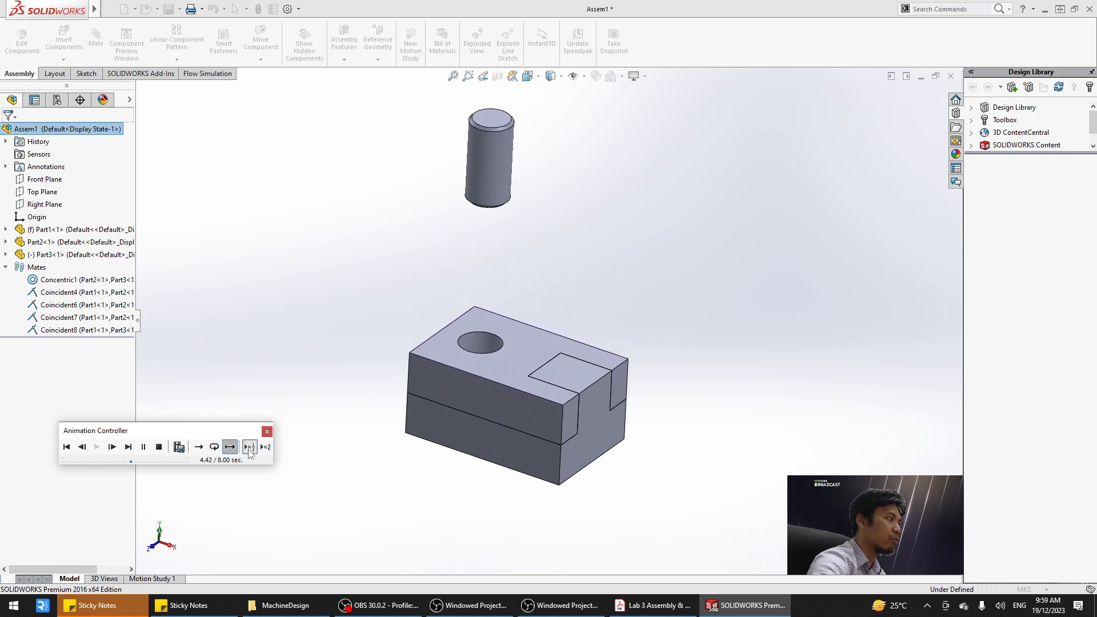
pyautogui.click(266, 450)
pyautogui.click(254, 451)
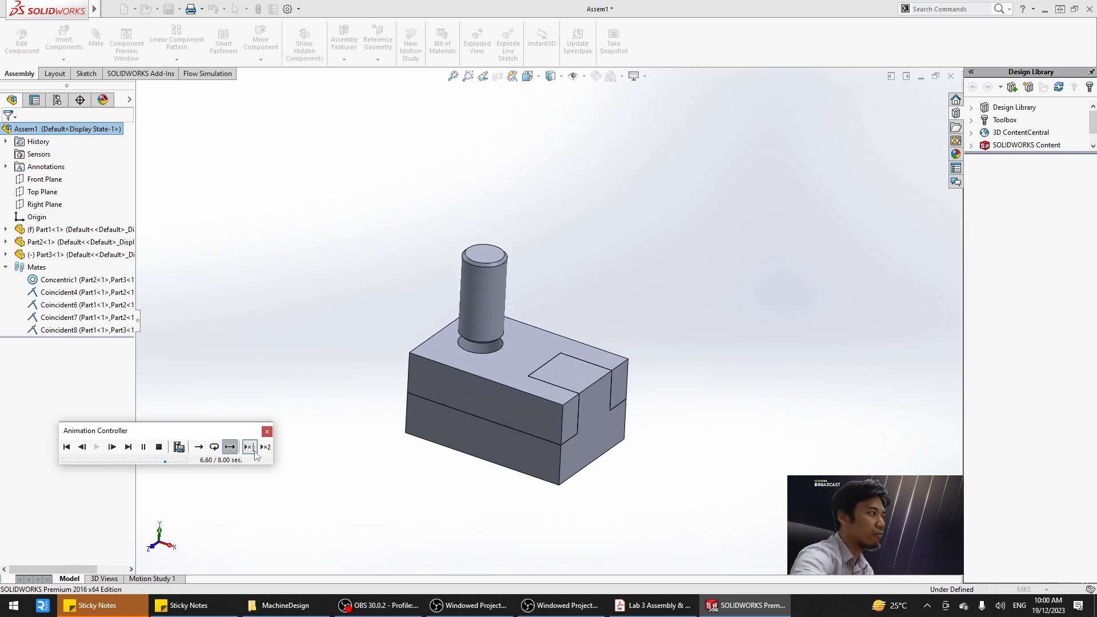
# Examine the file type and custom aspect ratio options for saving the animation to a file, without saving it.
pyautogui.click(179, 447)
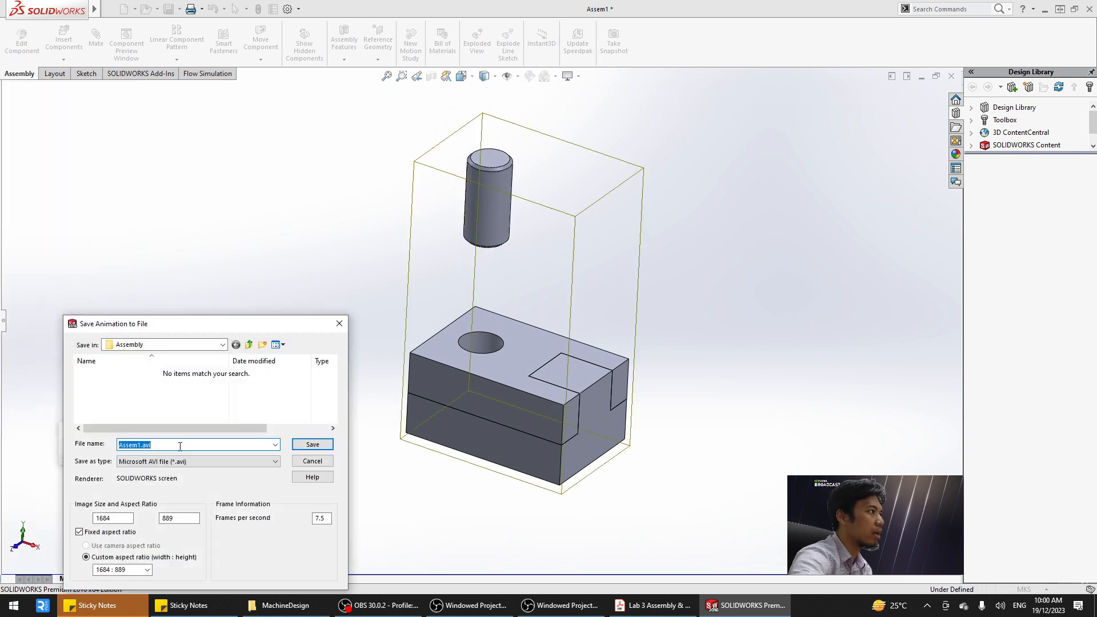
pyautogui.moveTo(256, 321); pyautogui.dragTo(241, 152)
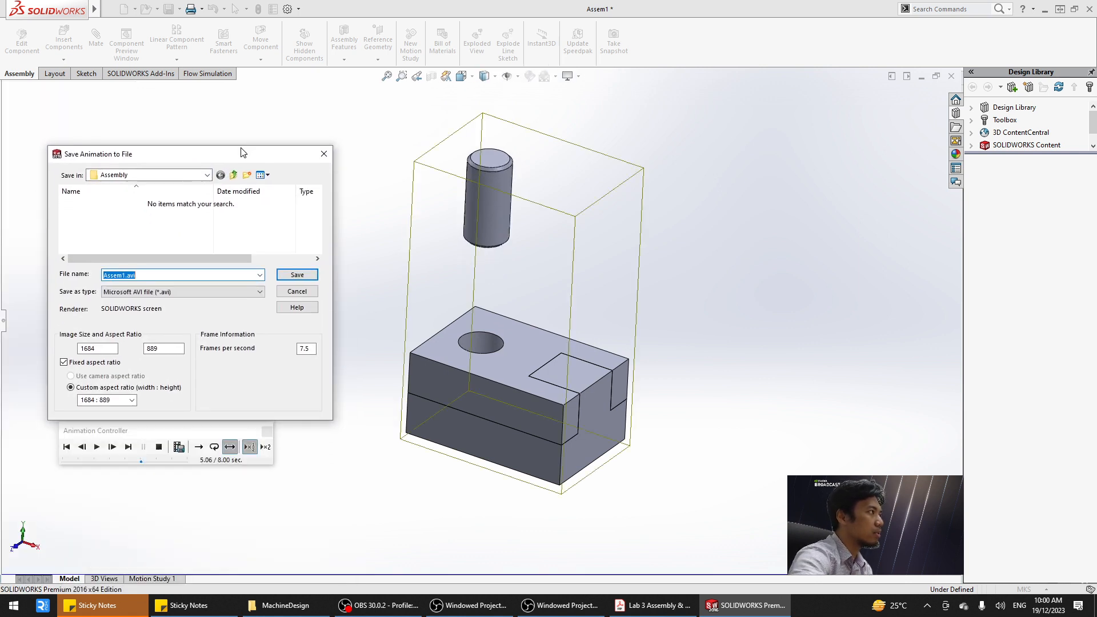
pyautogui.click(185, 291)
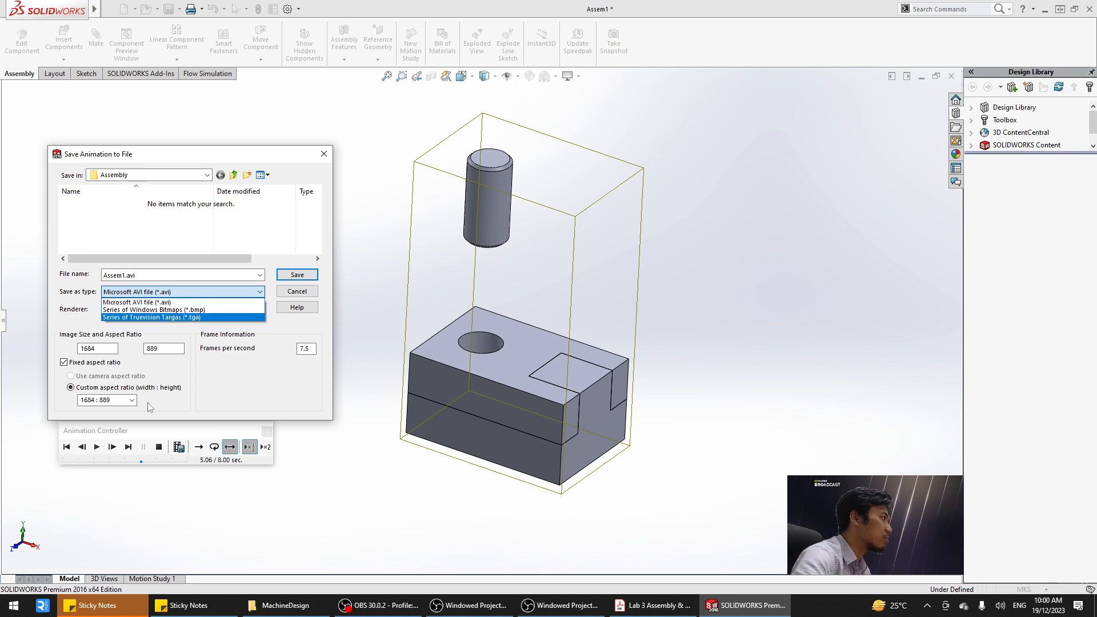
pyautogui.click(131, 402)
pyautogui.click(131, 401)
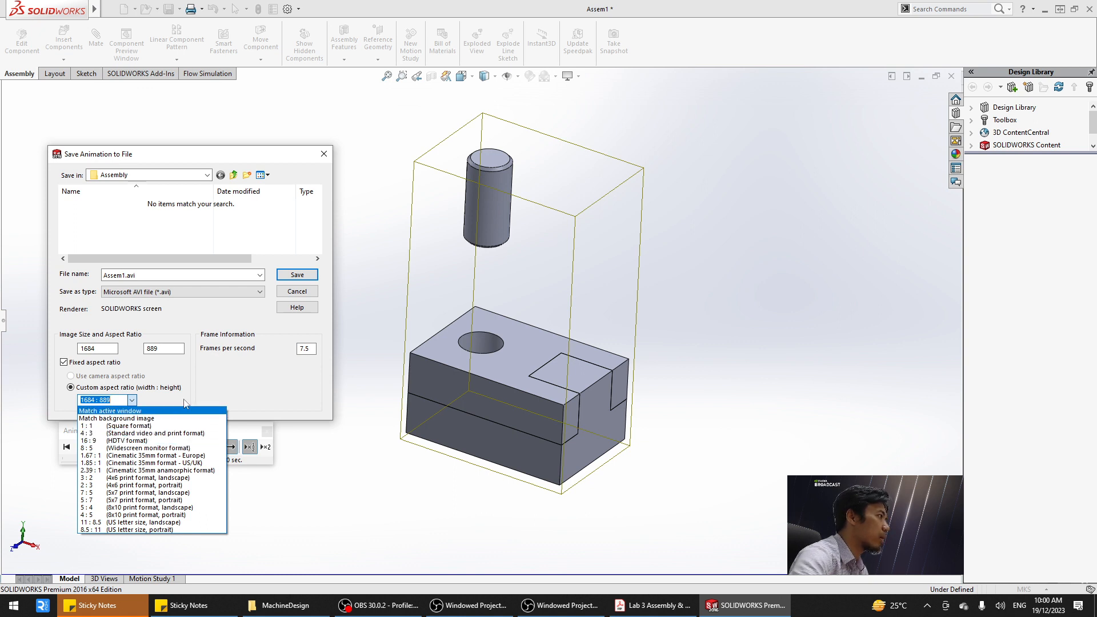
pyautogui.click(215, 369)
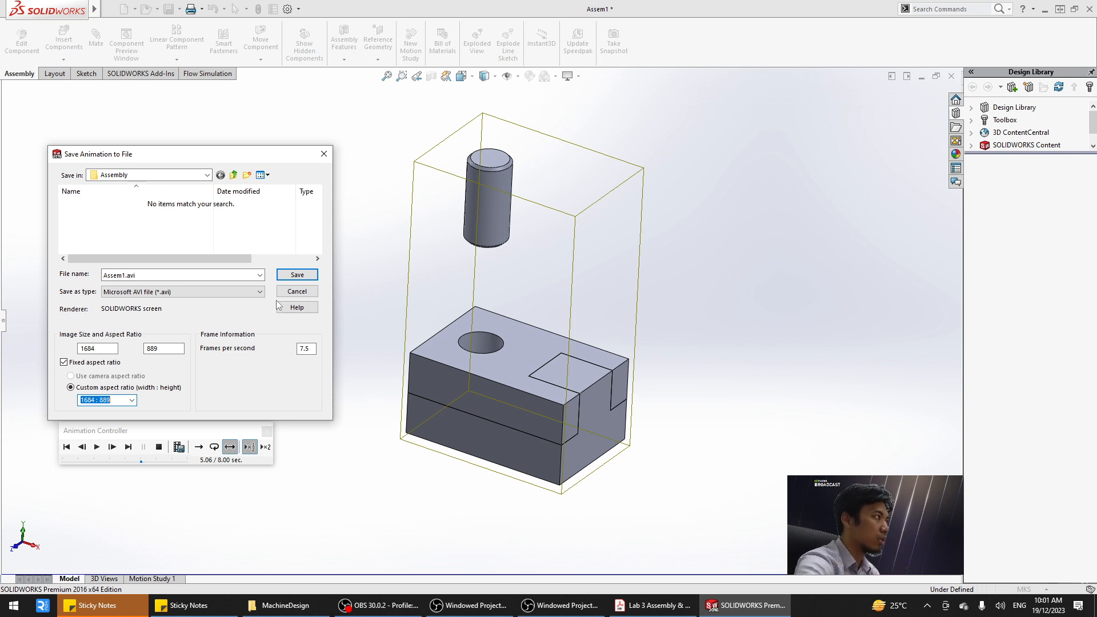
pyautogui.click(313, 293)
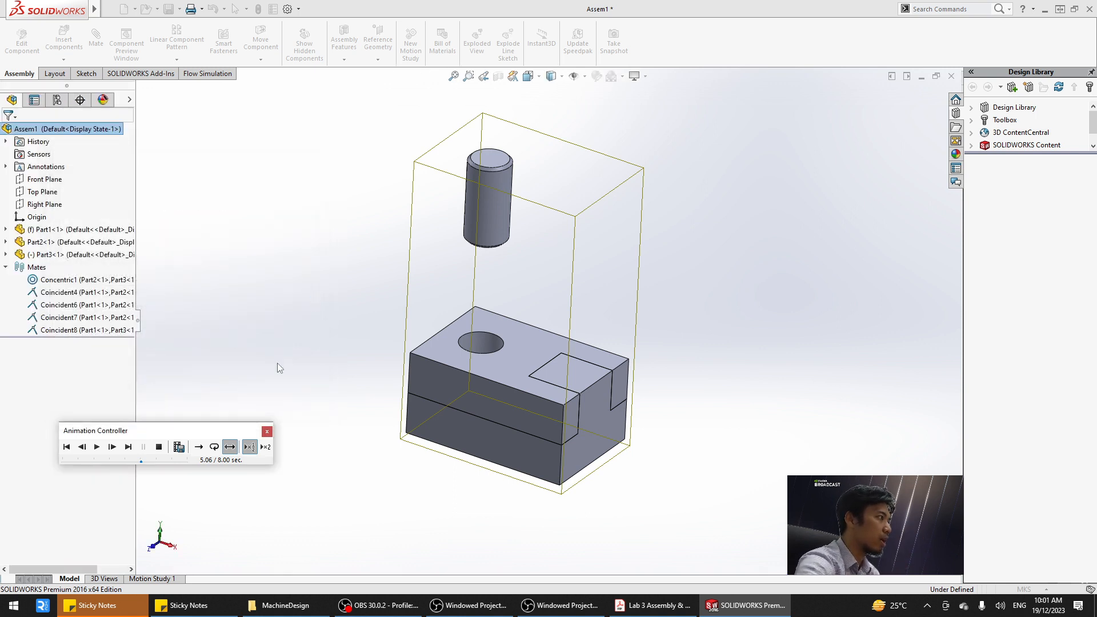
# Close the Animation Controller.
pyautogui.moveTo(256, 423); pyautogui.dragTo(278, 246)
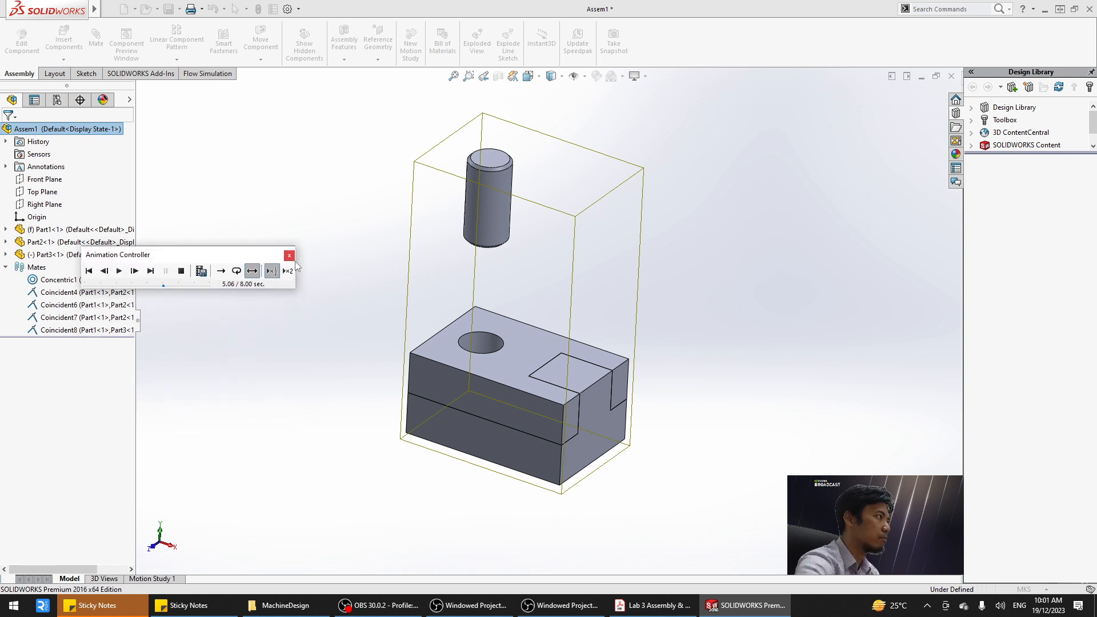
pyautogui.click(290, 257)
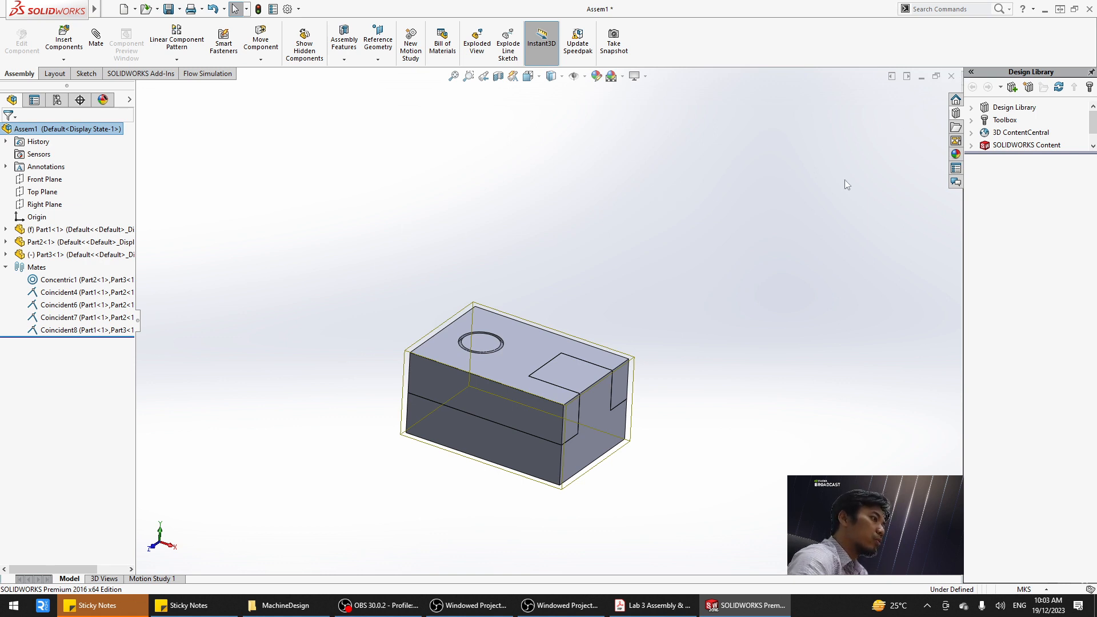
# Switch to the Lab 3 Assembly & Animate PDF in Adobe Acrobat and review its instructions through to the section 6.0 Exercise.
pyautogui.click(623, 606)
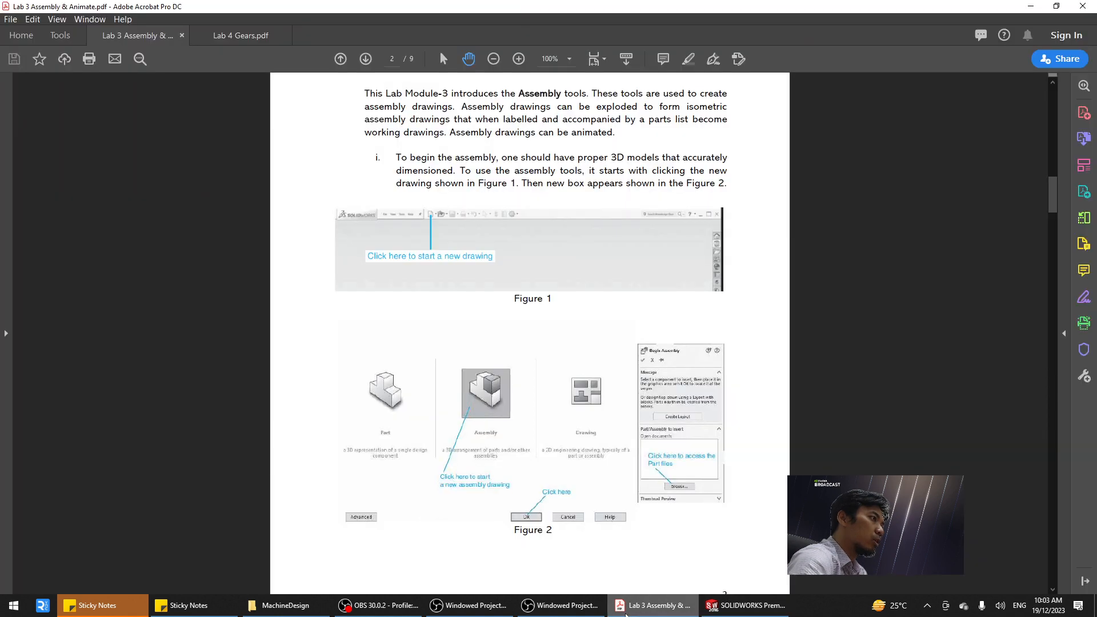
pyautogui.scroll(-10, 520, 389)
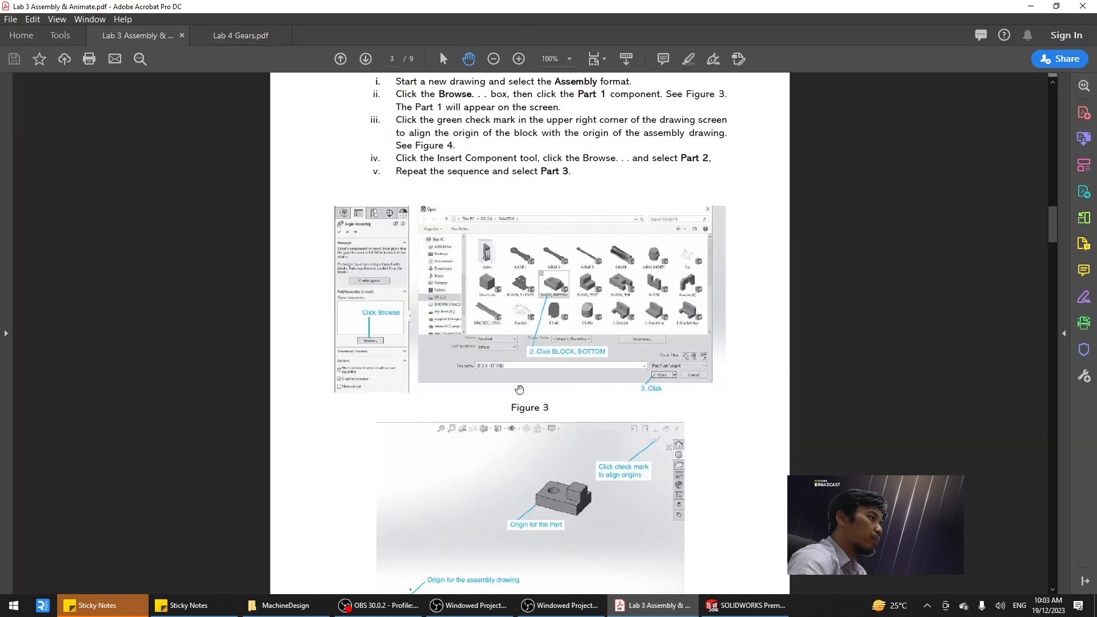
pyautogui.scroll(-15, 519, 389)
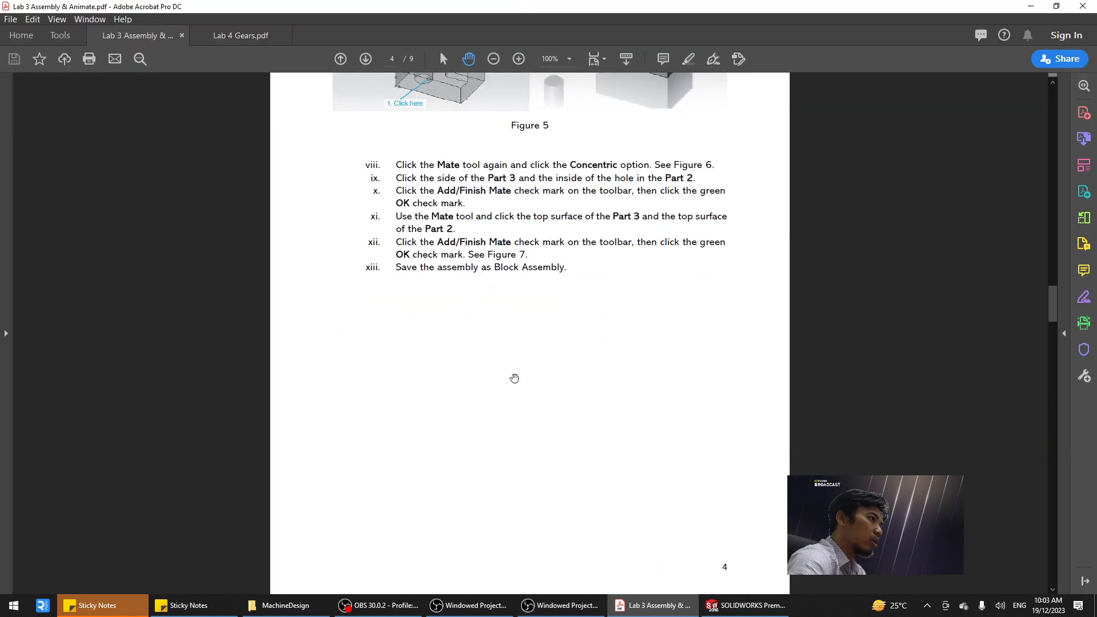
pyautogui.scroll(2, 514, 378)
pyautogui.scroll(-12, 514, 378)
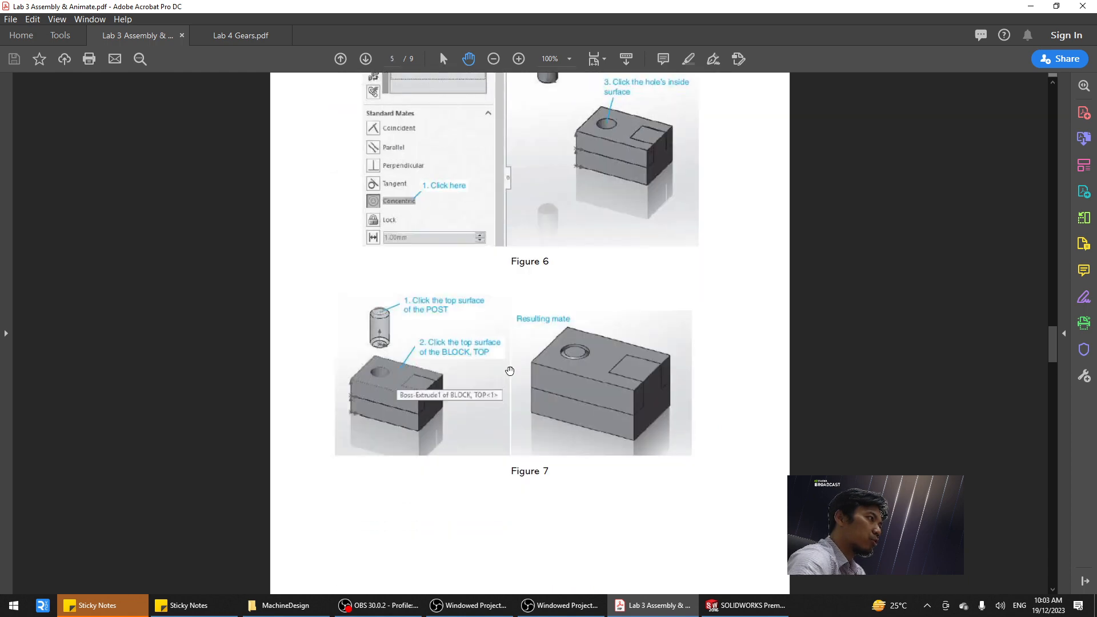
pyautogui.scroll(-20, 509, 371)
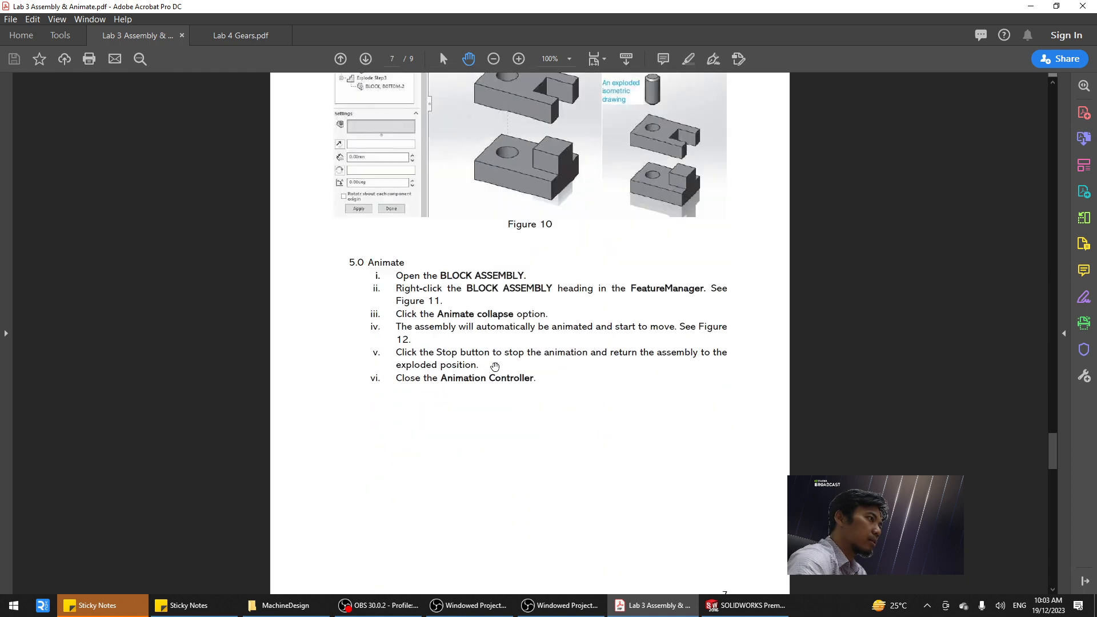
pyautogui.scroll(-20, 494, 366)
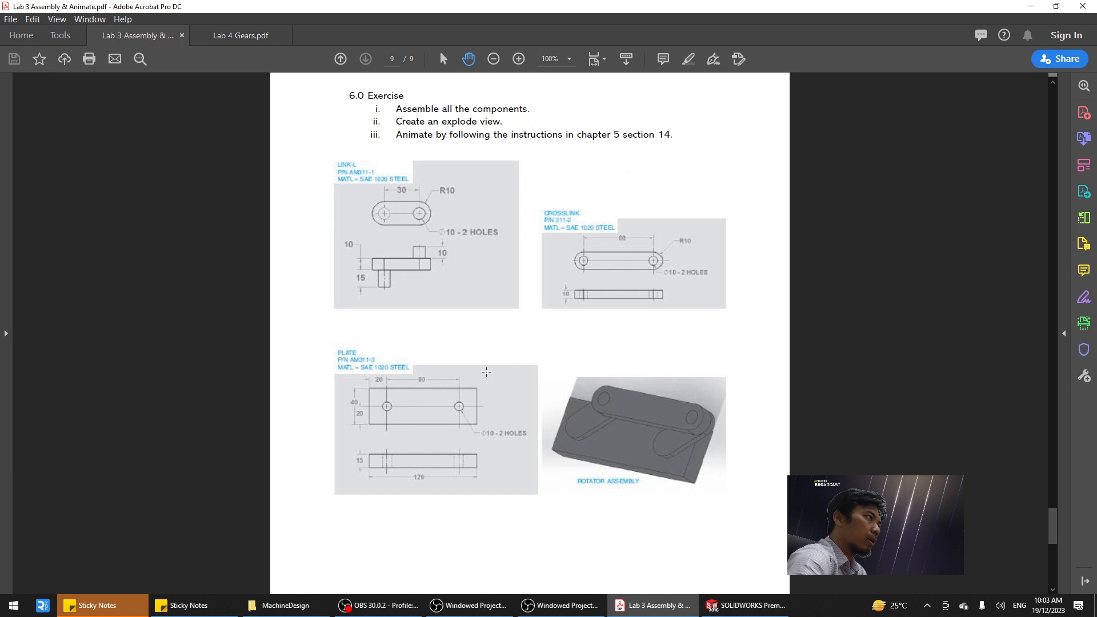
pyautogui.scroll(10, 486, 372)
pyautogui.scroll(-9, 486, 372)
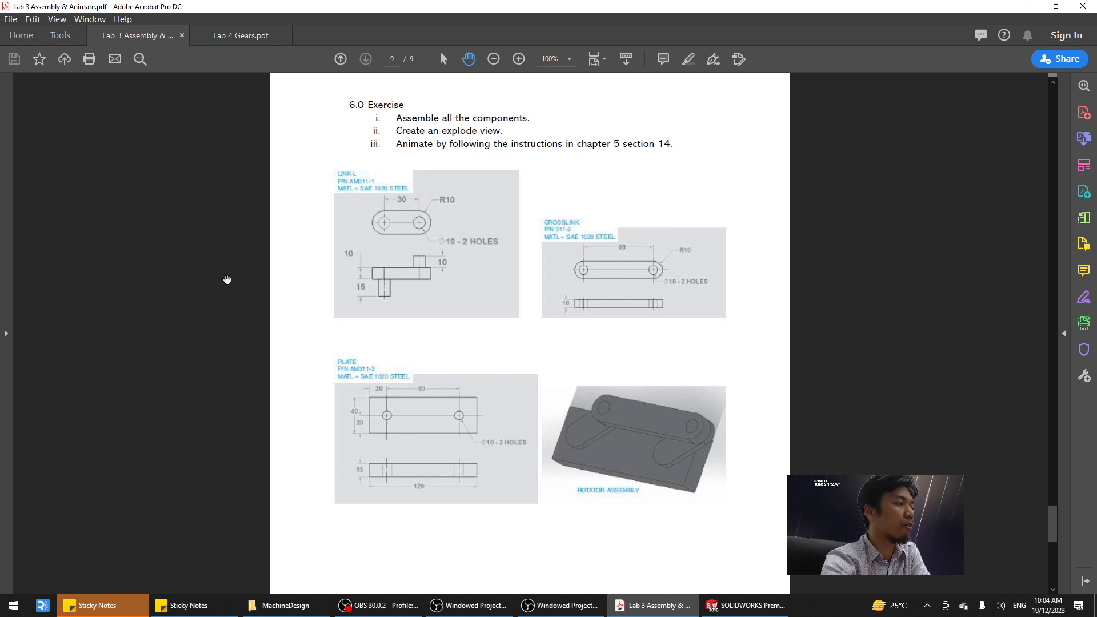
# Close the Lab 3 PDF and read the Lab 4 Gears module through the add-ins instructions at Figure 1.
pyautogui.click(181, 35)
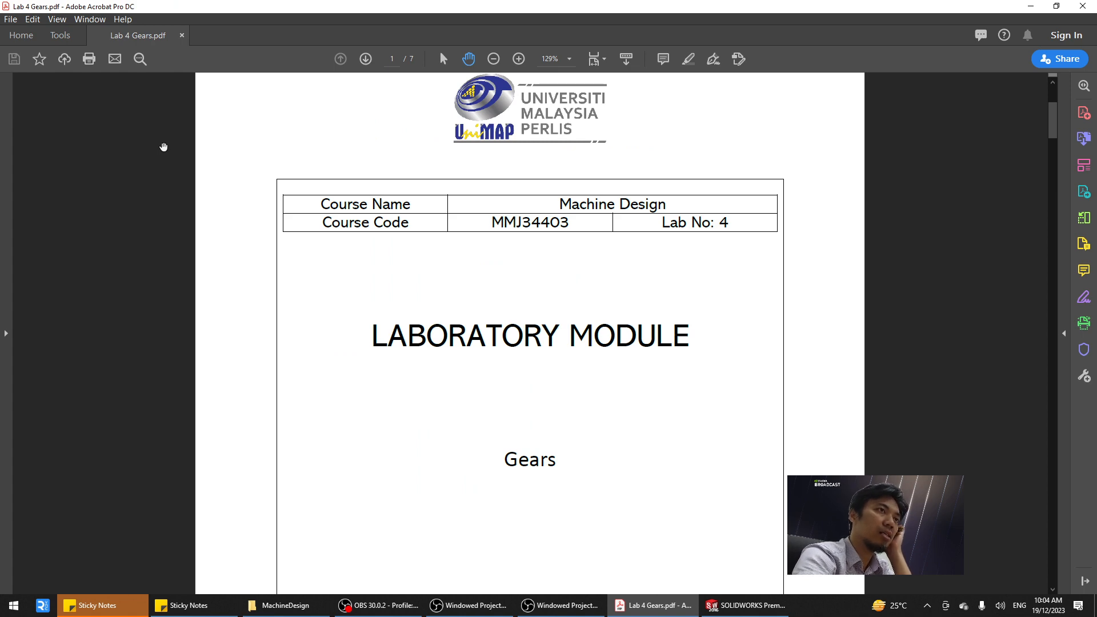
pyautogui.scroll(-5, 163, 147)
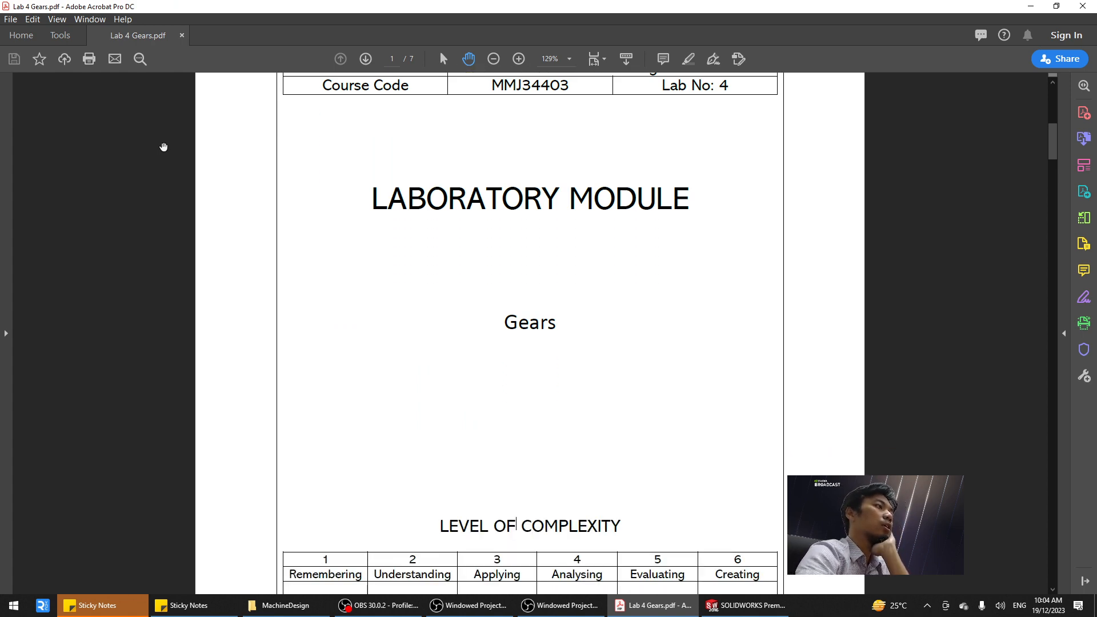
pyautogui.scroll(-10, 163, 148)
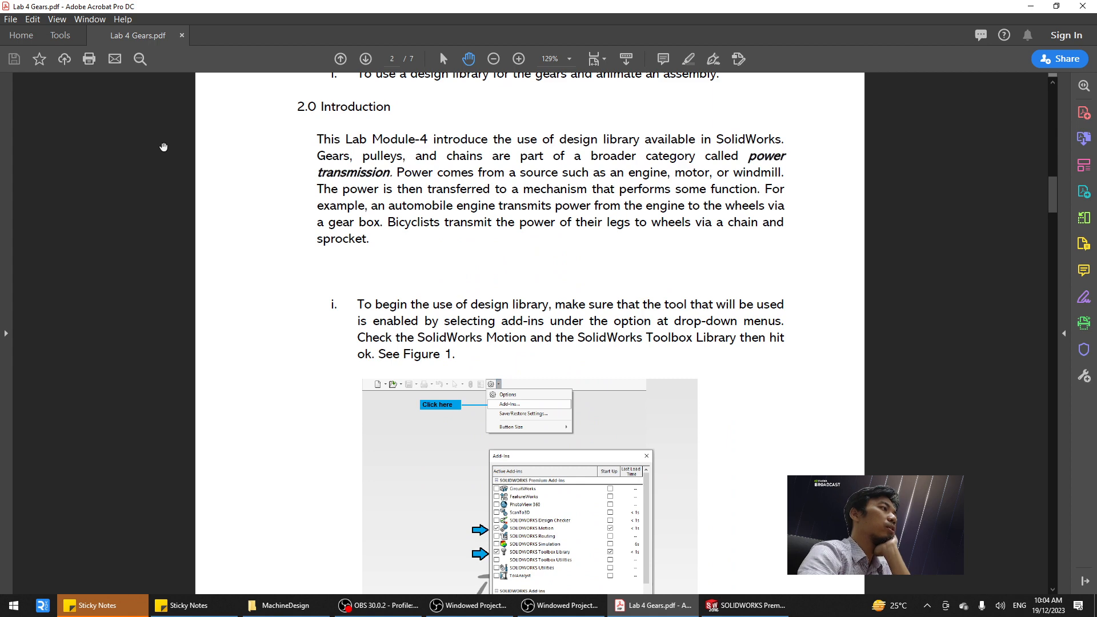
pyautogui.scroll(-2, 164, 147)
pyautogui.scroll(4, 164, 147)
pyautogui.scroll(-6, 163, 148)
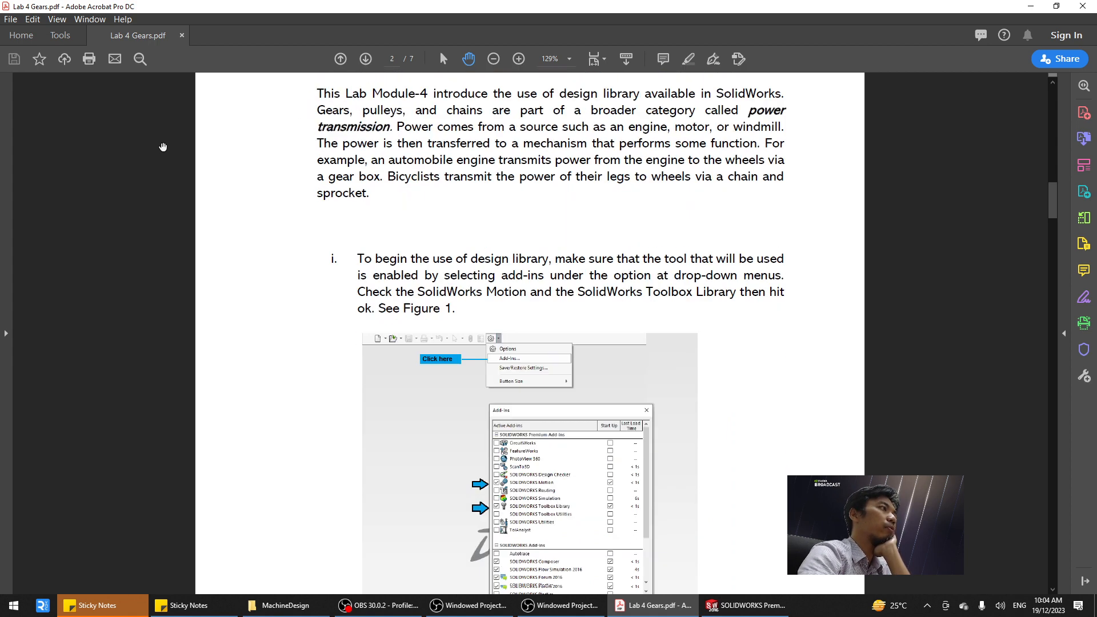
pyautogui.scroll(3, 163, 148)
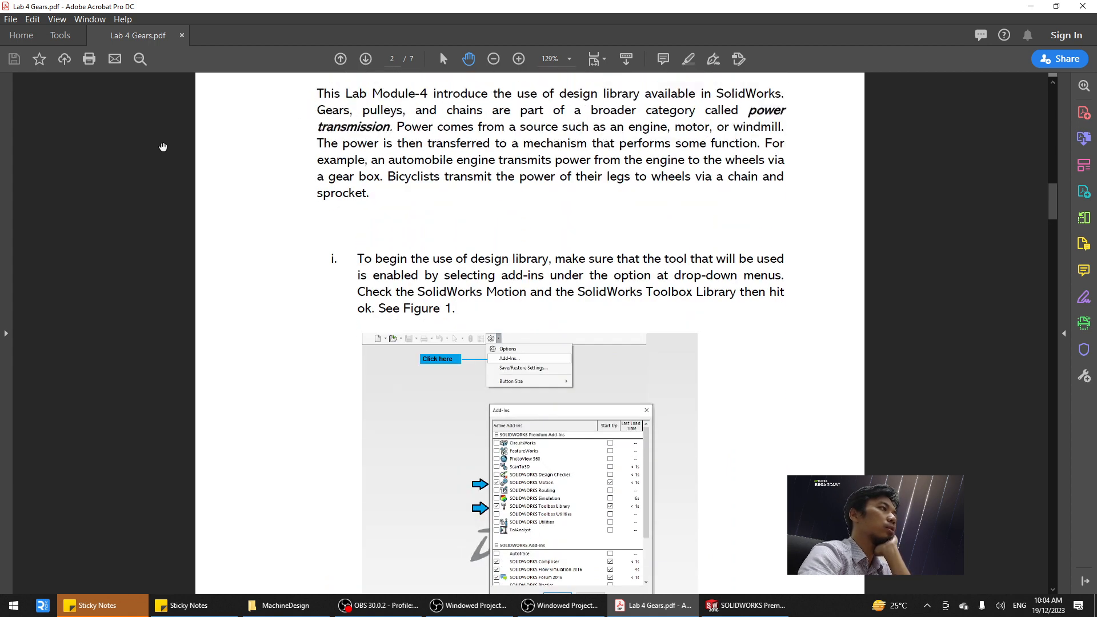
pyautogui.scroll(-1, 164, 148)
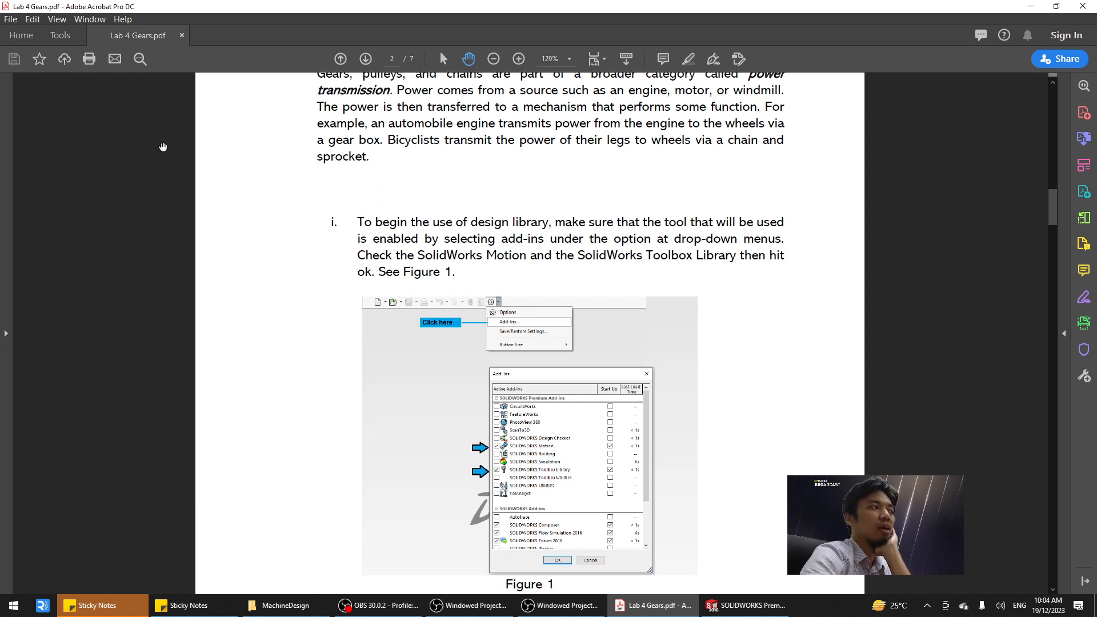
pyautogui.scroll(-1, 164, 147)
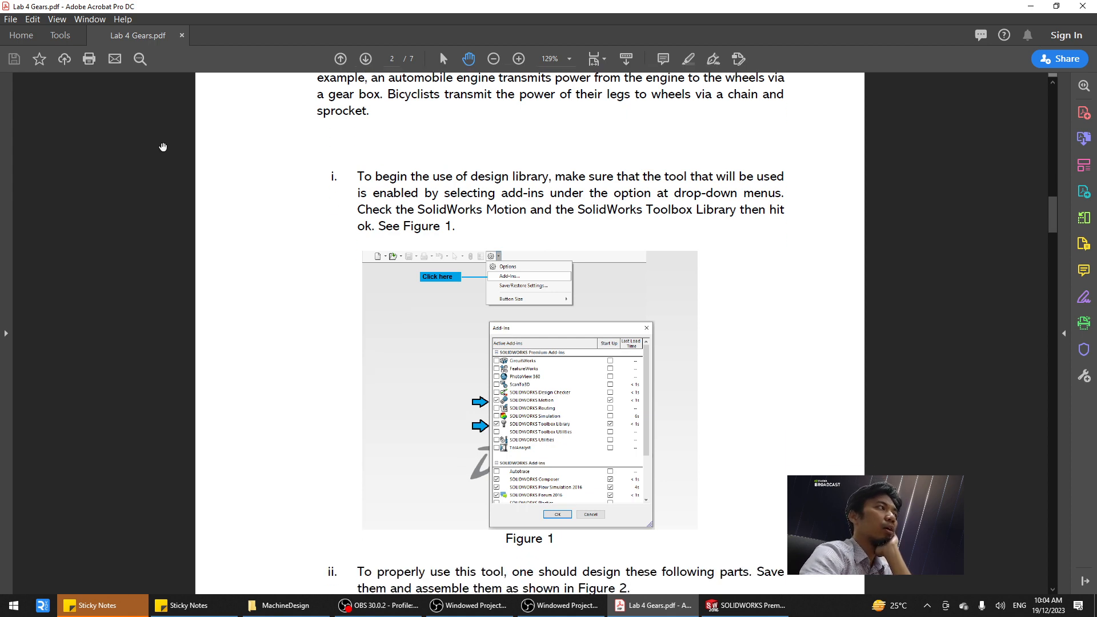
# Switch to SOLIDWORKS and close the Lab 3 assembly without saving its changes.
pyautogui.click(745, 604)
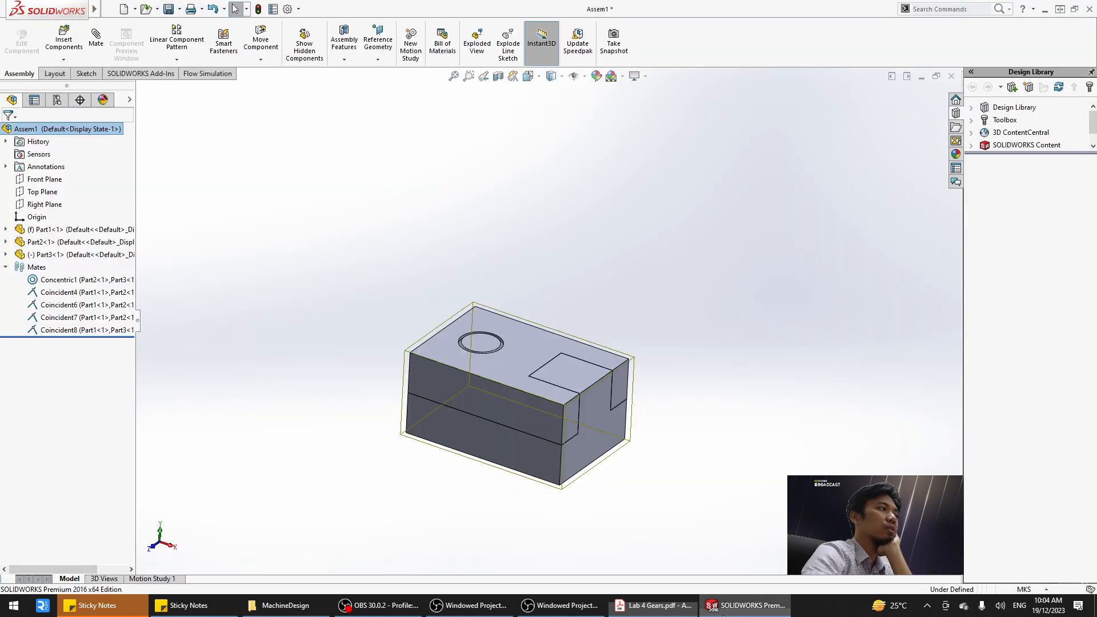
pyautogui.click(951, 76)
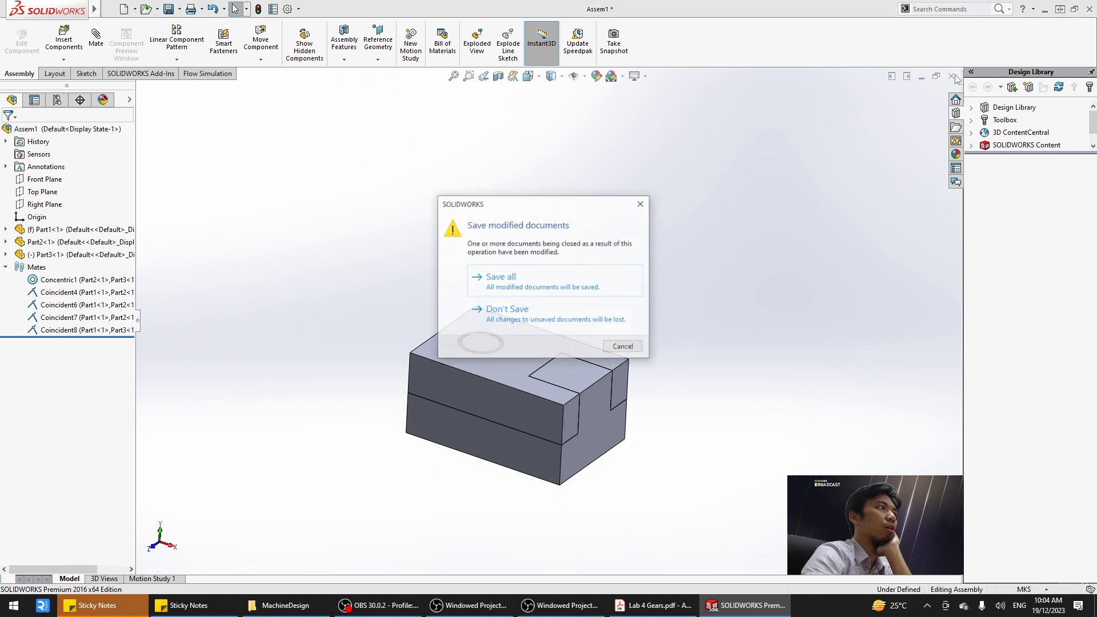
pyautogui.click(529, 309)
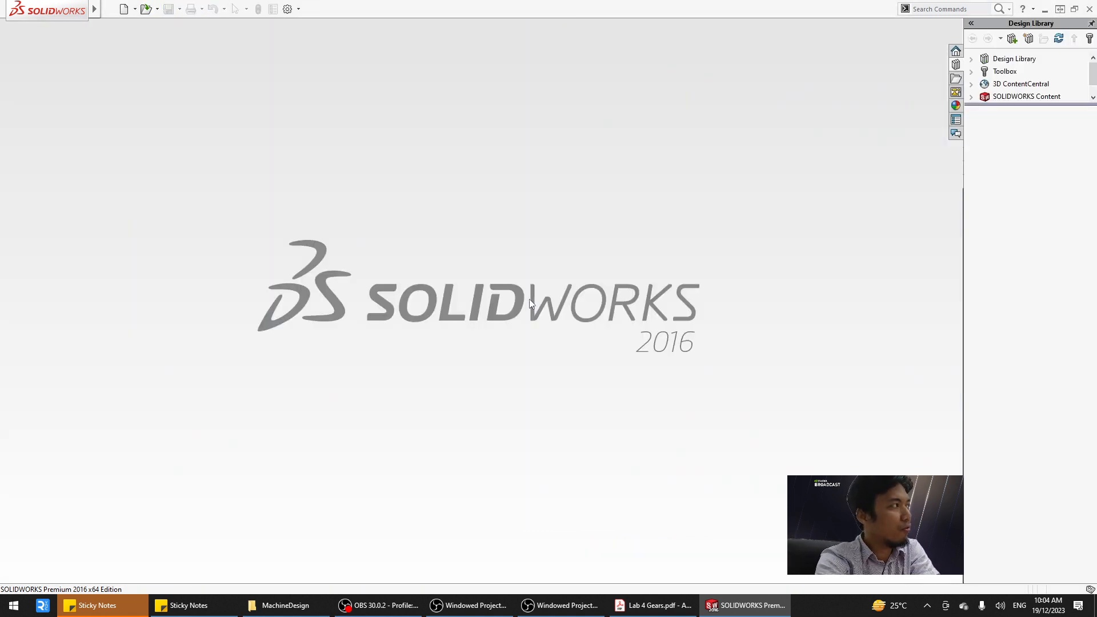
# Make sure the SOLIDWORKS Motion and SOLIDWORKS Toolbox Library add-ins are active, checking against Figure 1 of the Lab 4 PDF.
pyautogui.moveTo(747, 614)
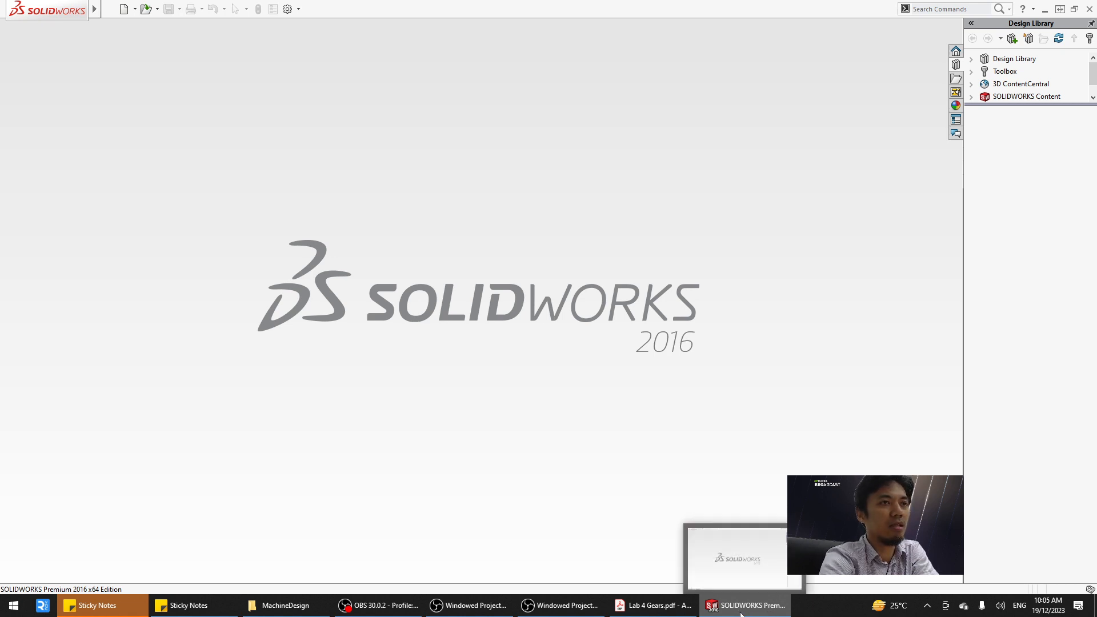
pyautogui.click(723, 609)
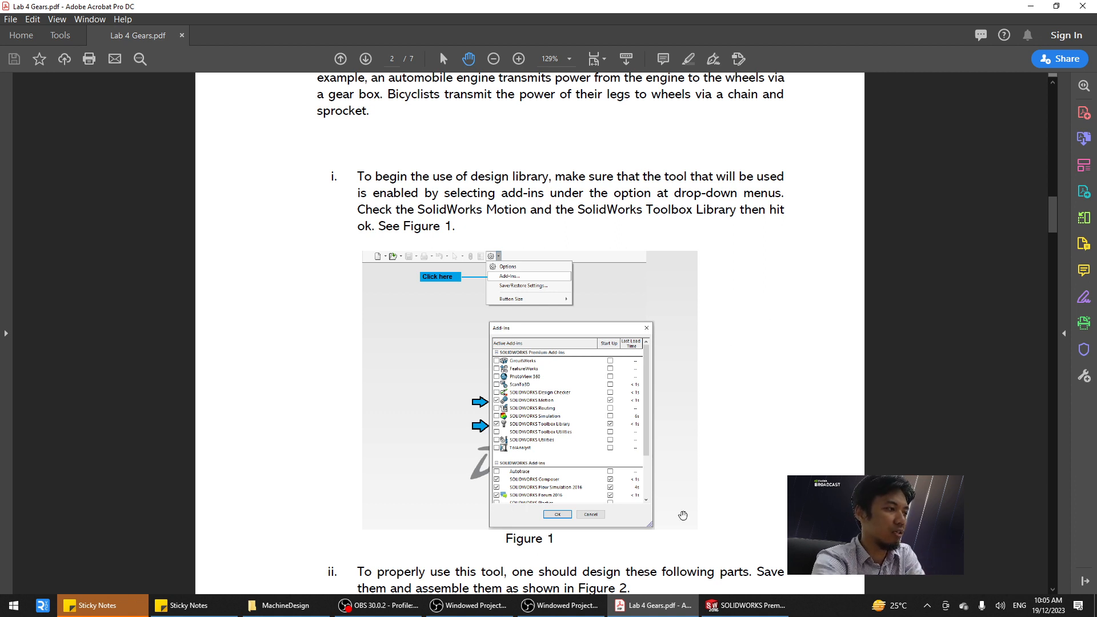
pyautogui.click(745, 605)
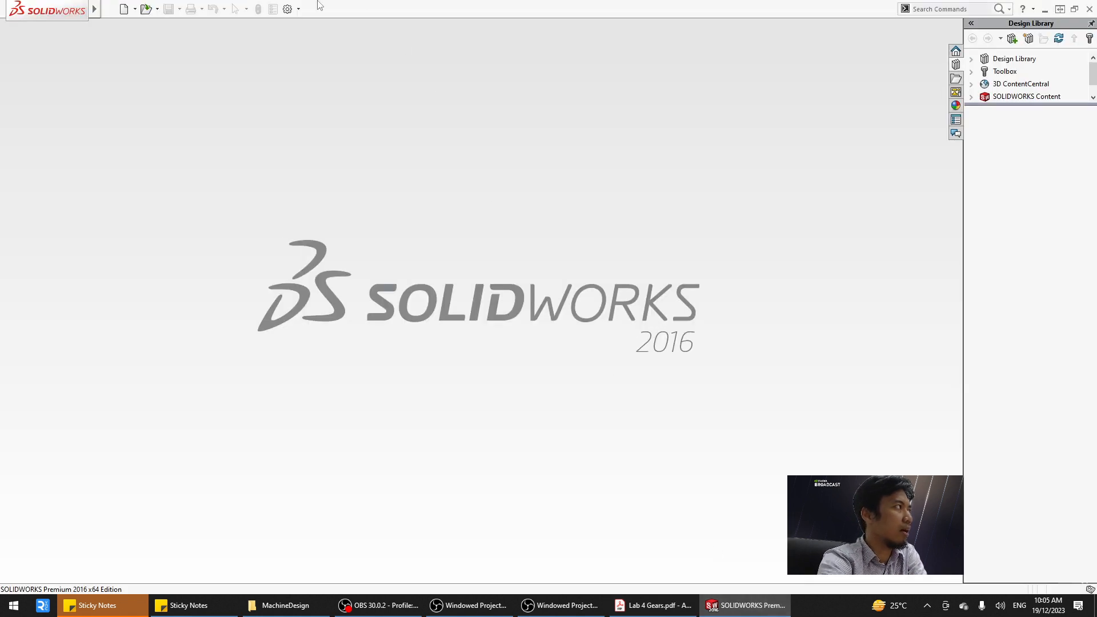
pyautogui.click(298, 10)
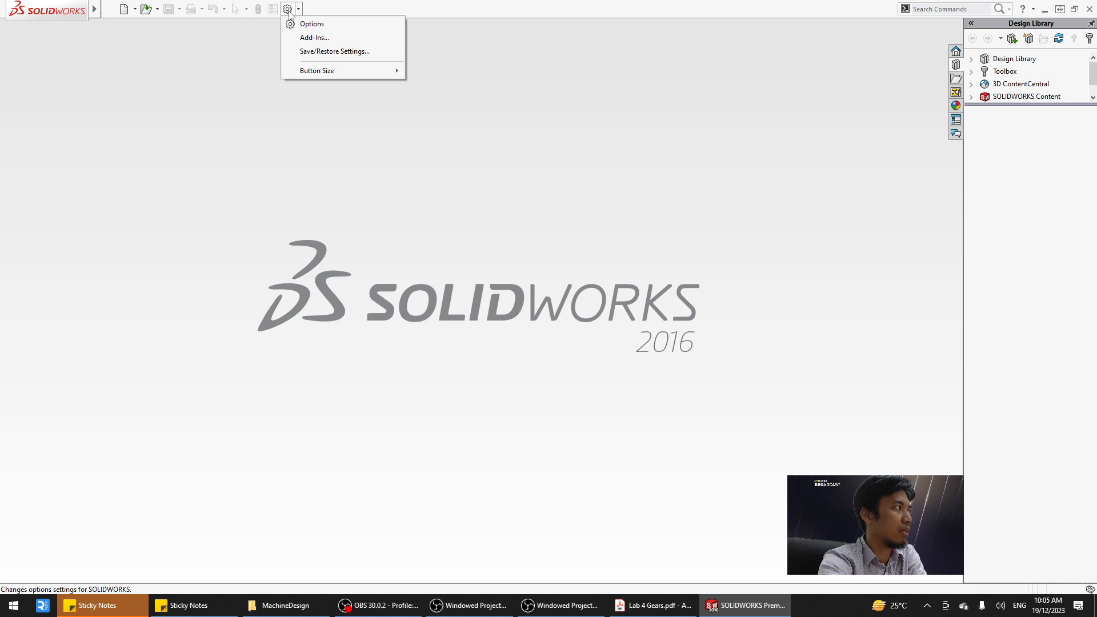
pyautogui.click(306, 40)
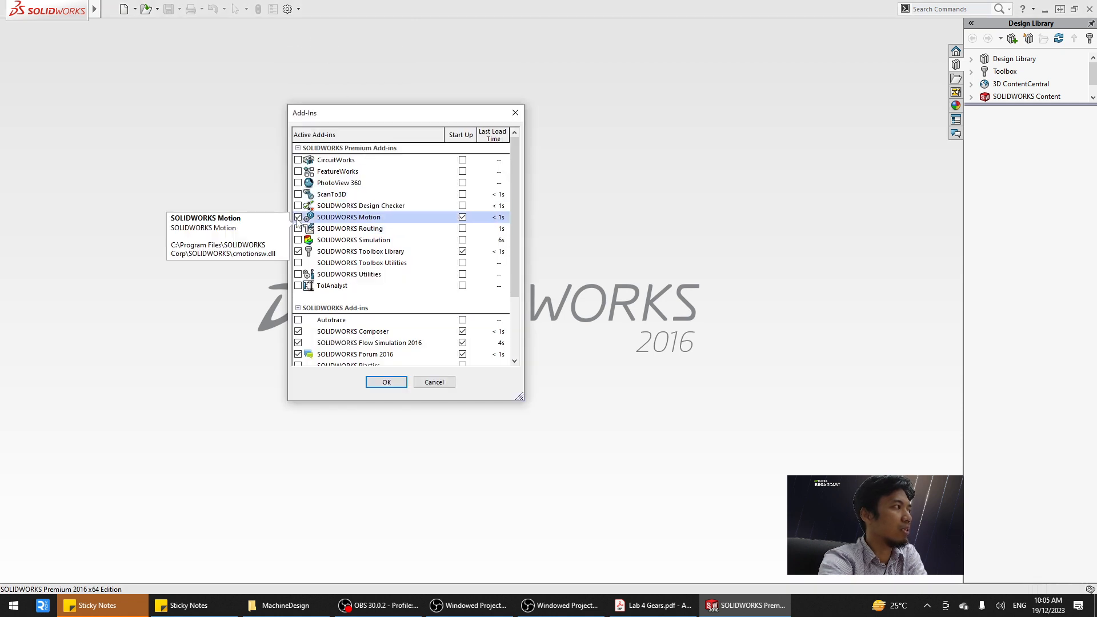
pyautogui.click(297, 217)
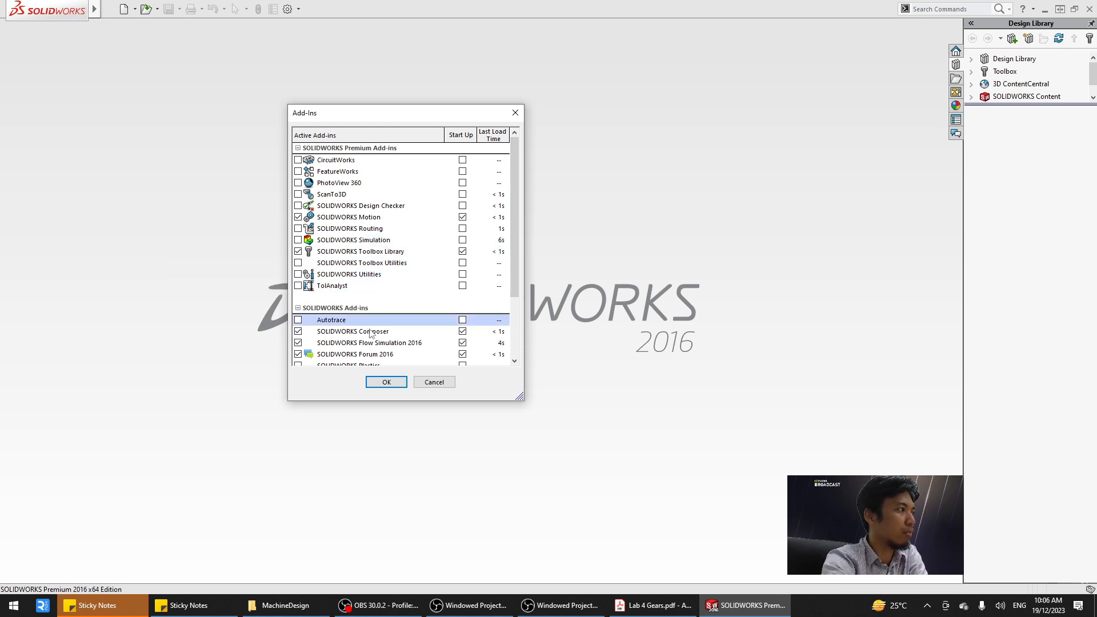
pyautogui.moveTo(512, 284)
pyautogui.mouseDown()
pyautogui.moveTo(513, 297)
pyautogui.moveTo(512, 285)
pyautogui.mouseUp()
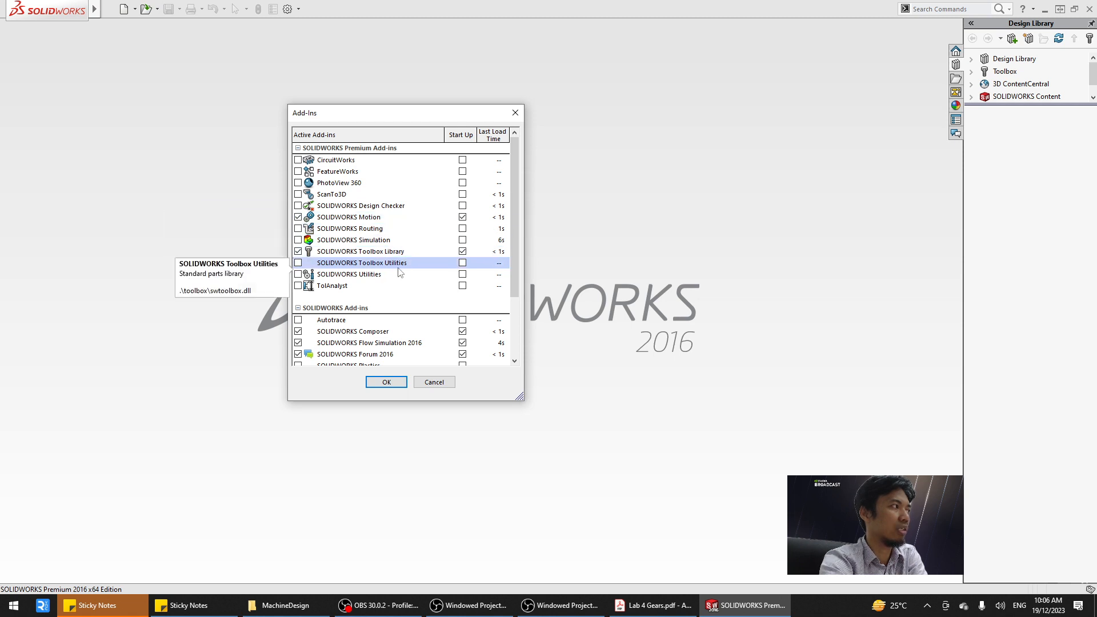
pyautogui.click(383, 382)
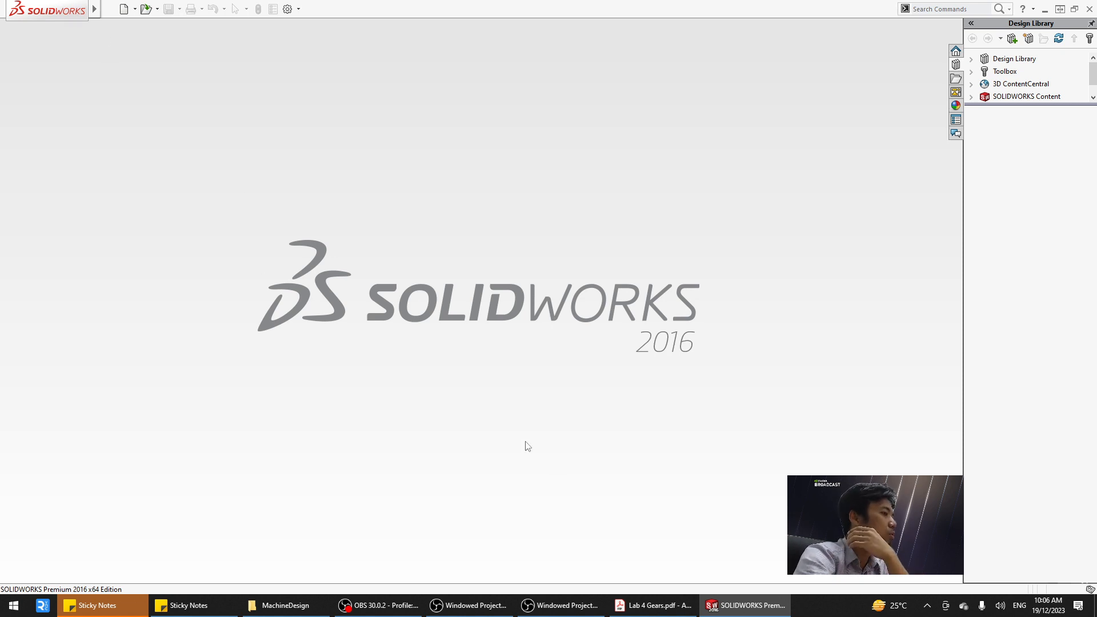
# Switch to the Lab 4 Gears PDF in Adobe Acrobat and examine the support plate, shaft and Figure 2 assembly drawings.
pyautogui.click(654, 605)
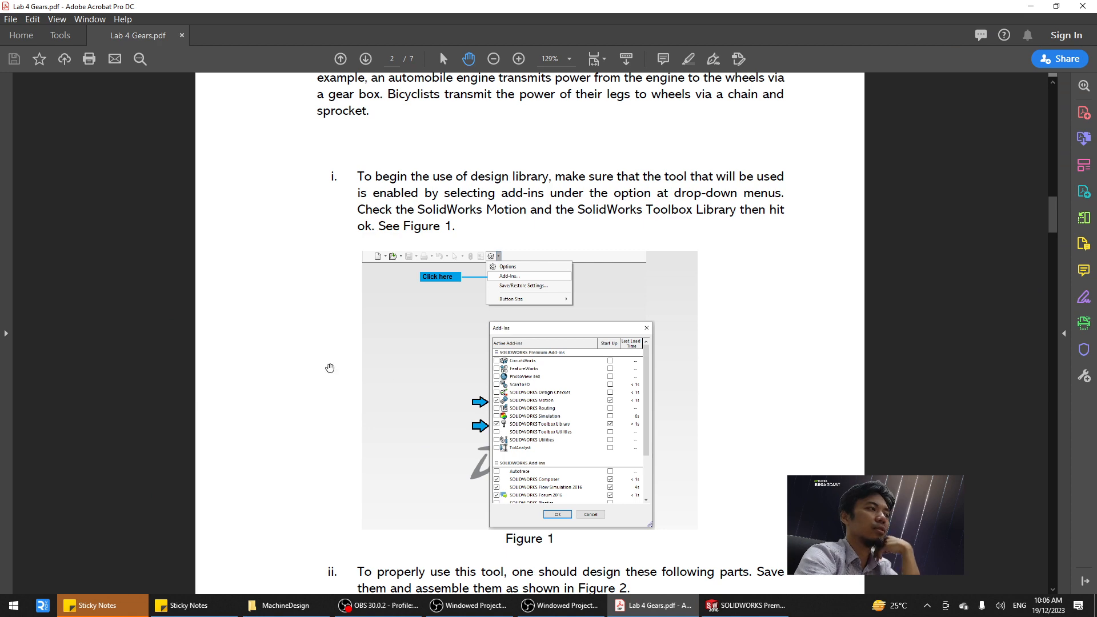
pyautogui.scroll(-10, 232, 350)
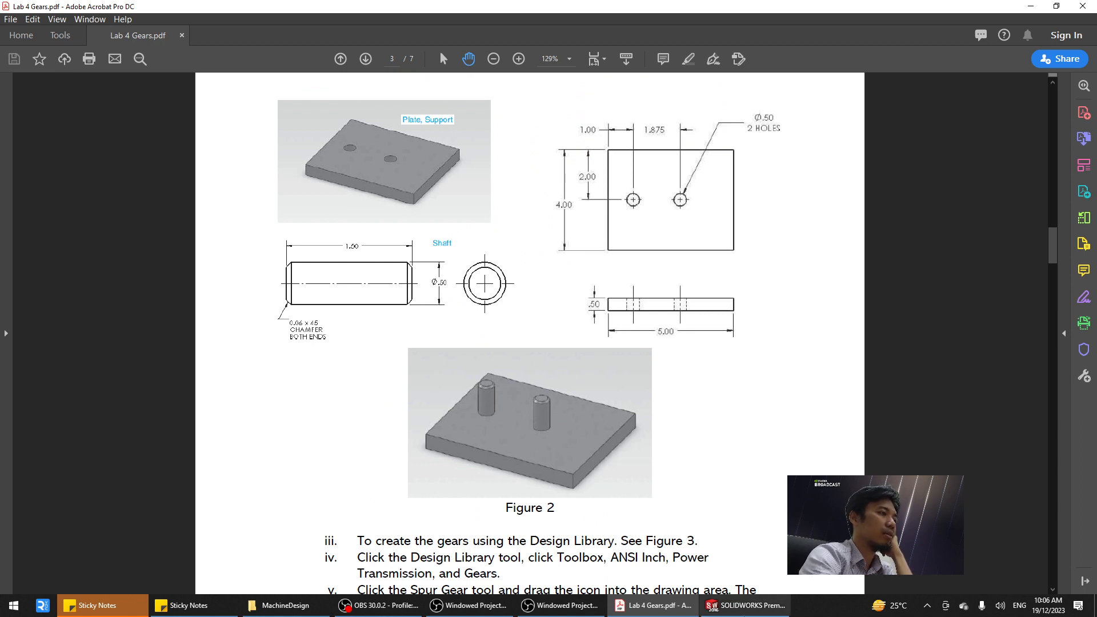
pyautogui.moveTo(742, 605)
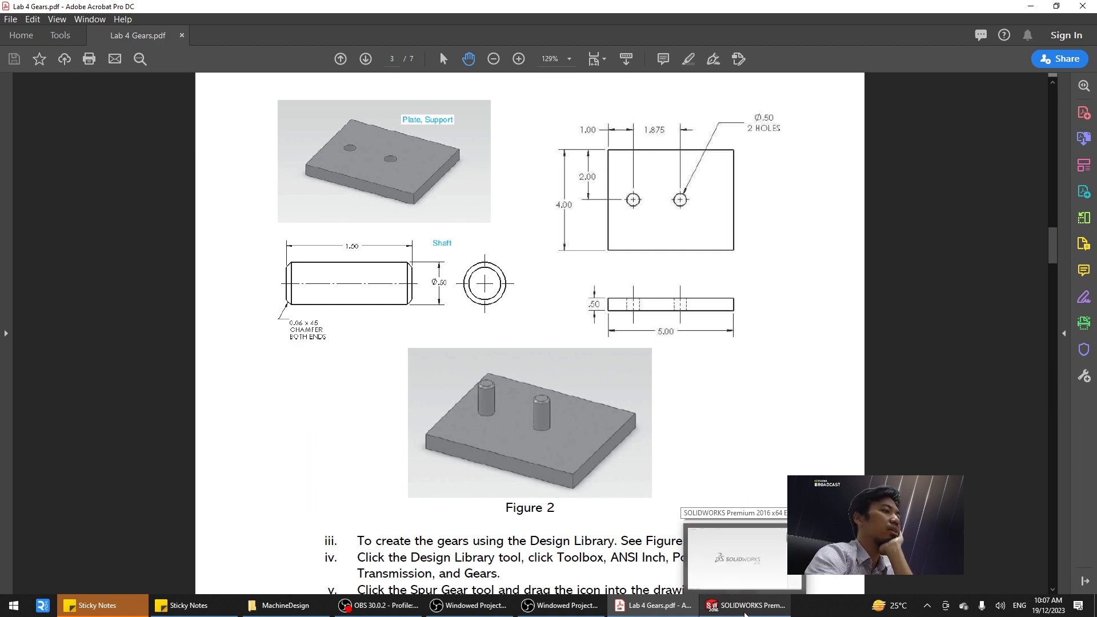
pyautogui.click(745, 607)
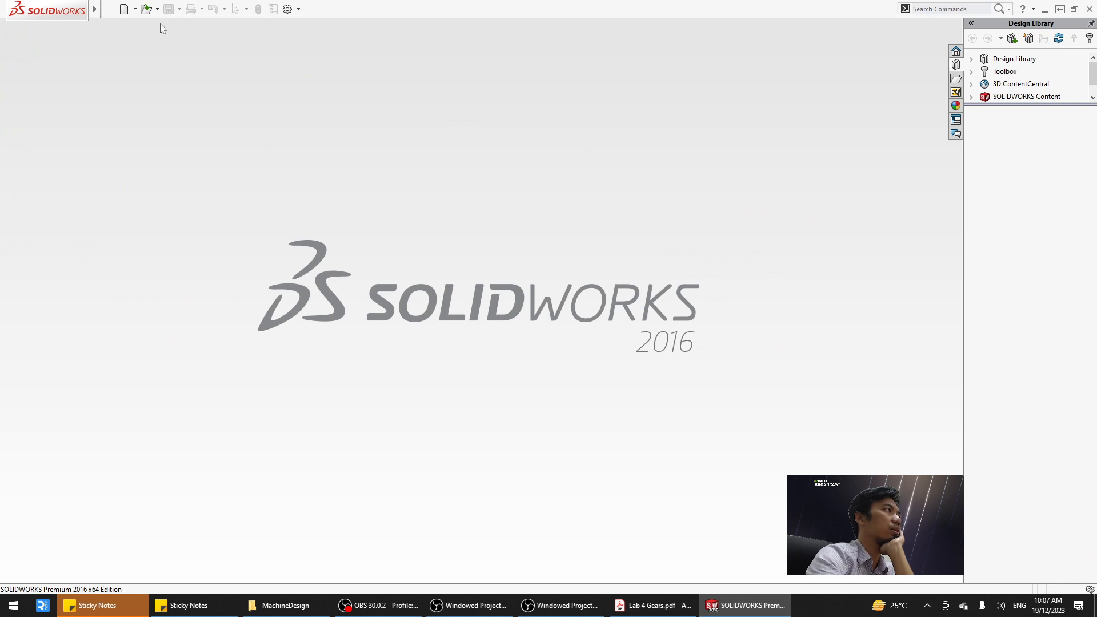
pyautogui.click(157, 9)
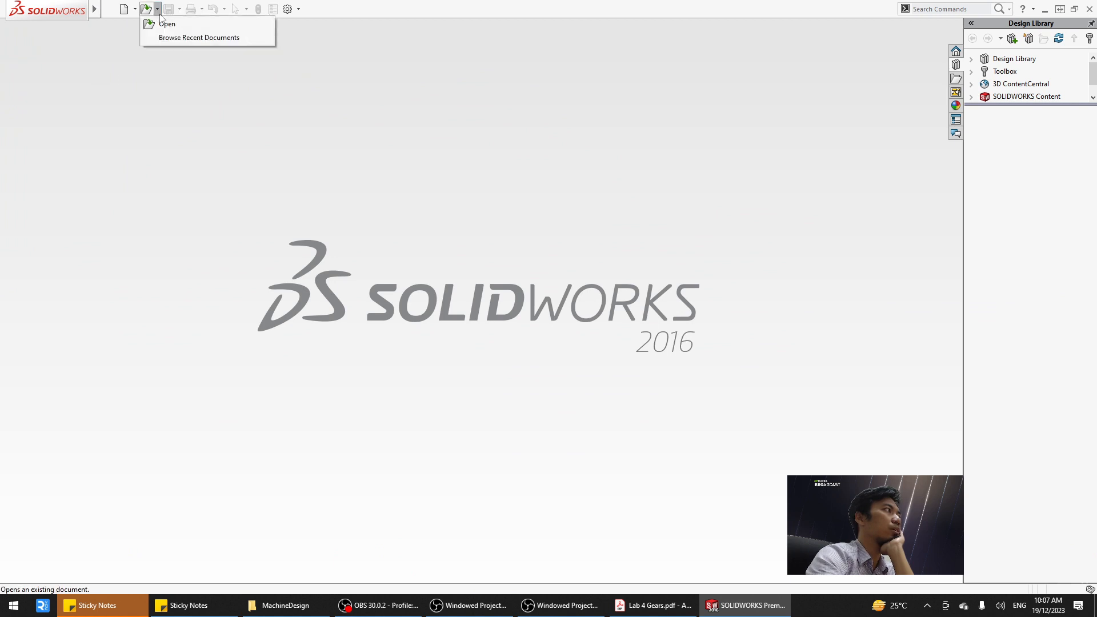
pyautogui.click(715, 605)
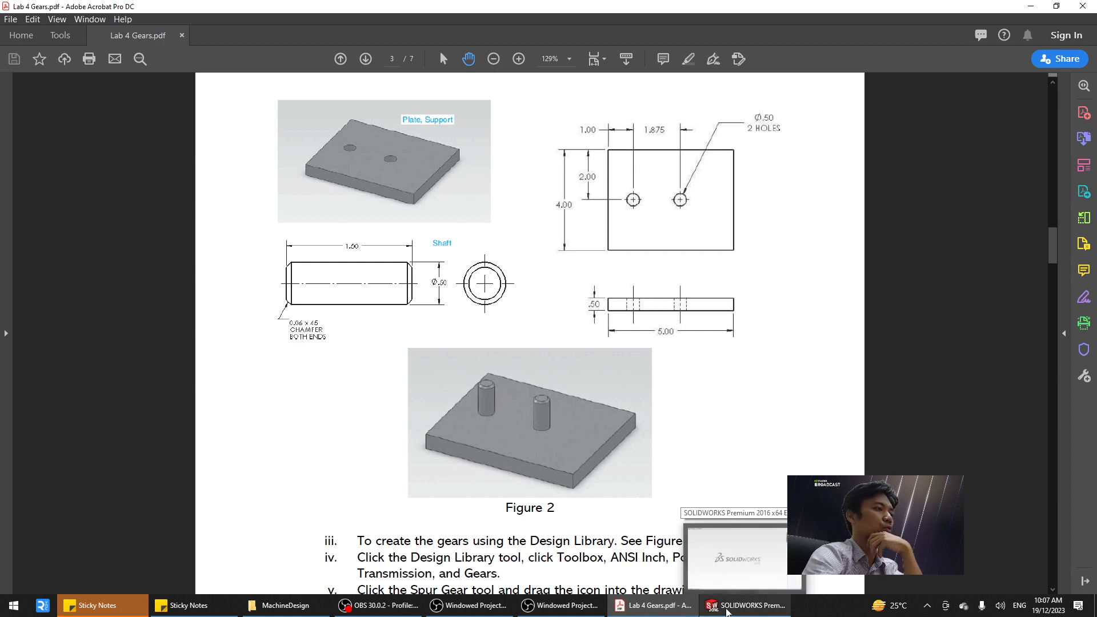
# Switch to SOLIDWORKS and create a new assembly document from the Assembly template, without inserting an existing component.
pyautogui.click(726, 611)
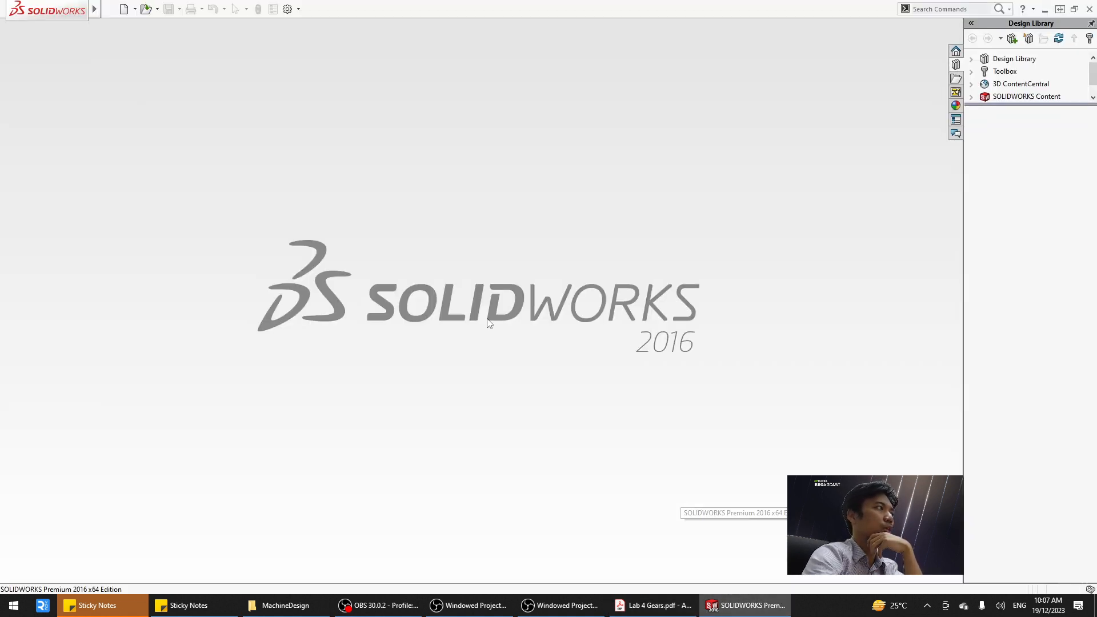
pyautogui.click(135, 9)
pyautogui.click(141, 24)
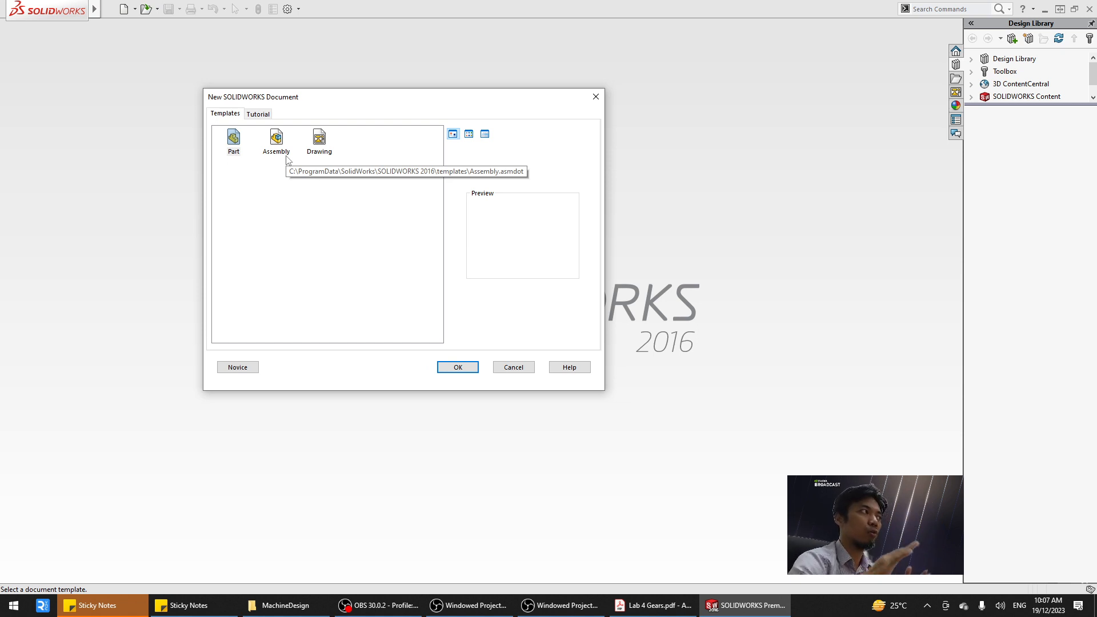
pyautogui.click(279, 140)
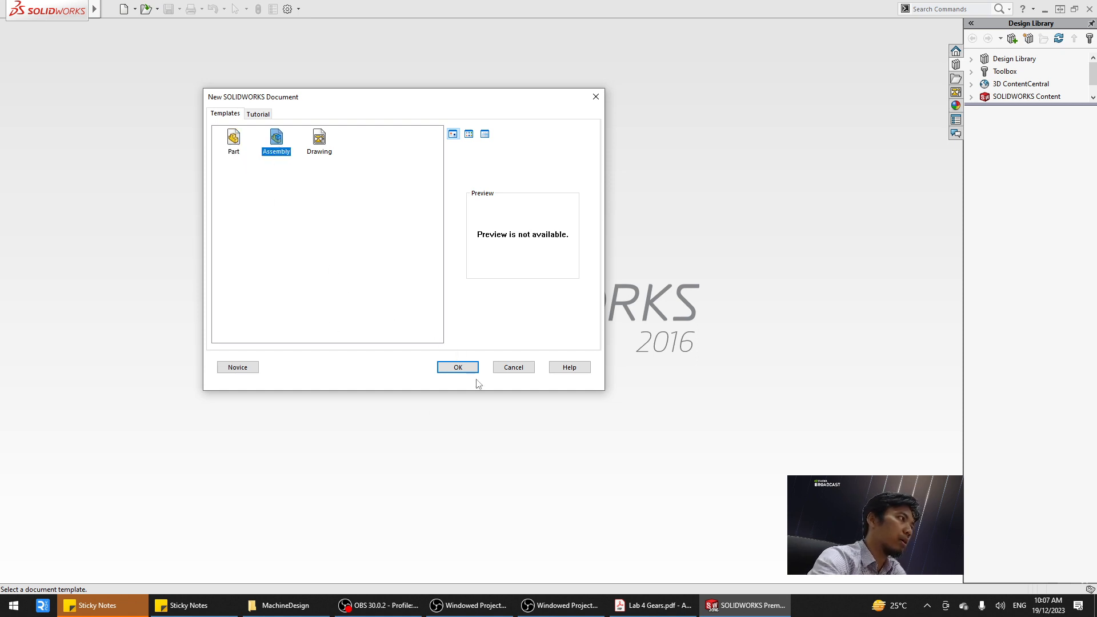
pyautogui.click(443, 367)
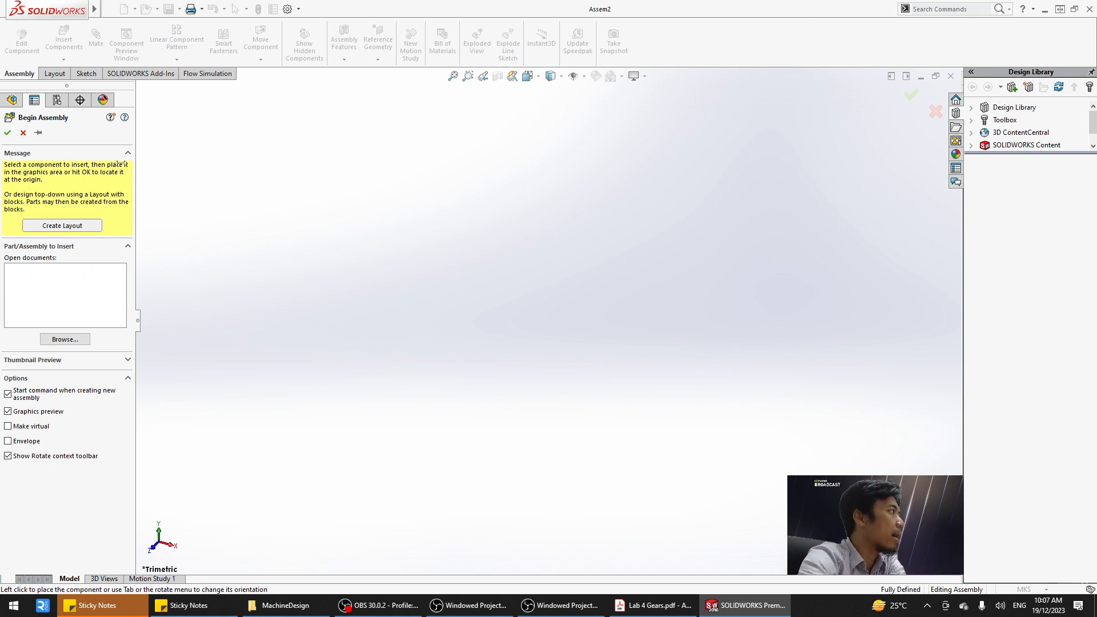
pyautogui.click(22, 132)
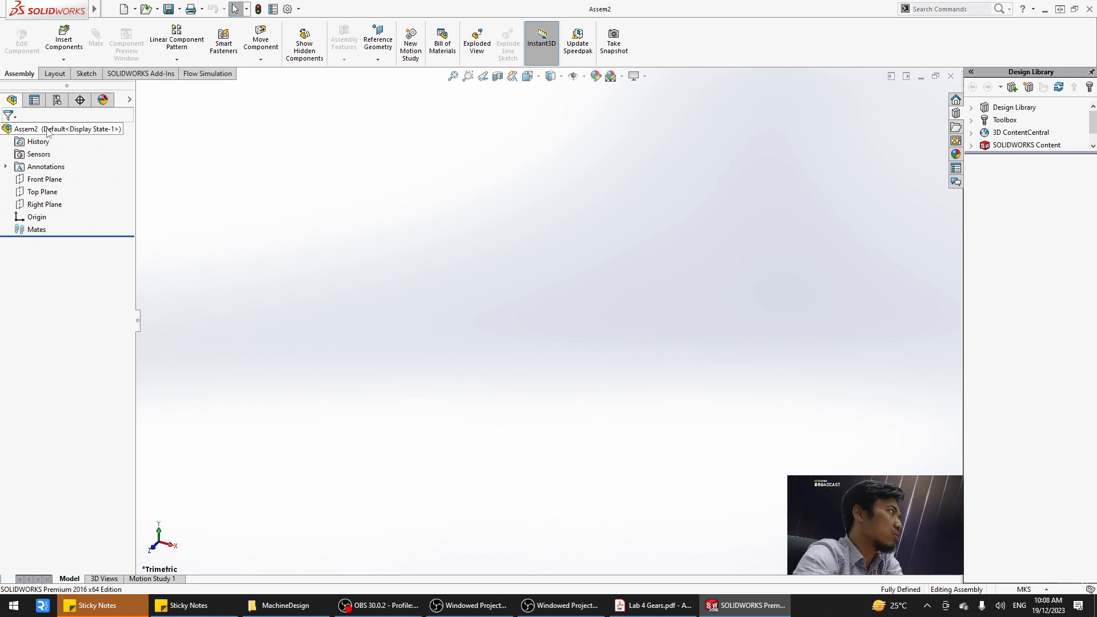
# Insert two new empty parts into the assembly, placing each in the graphics area.
pyautogui.click(71, 62)
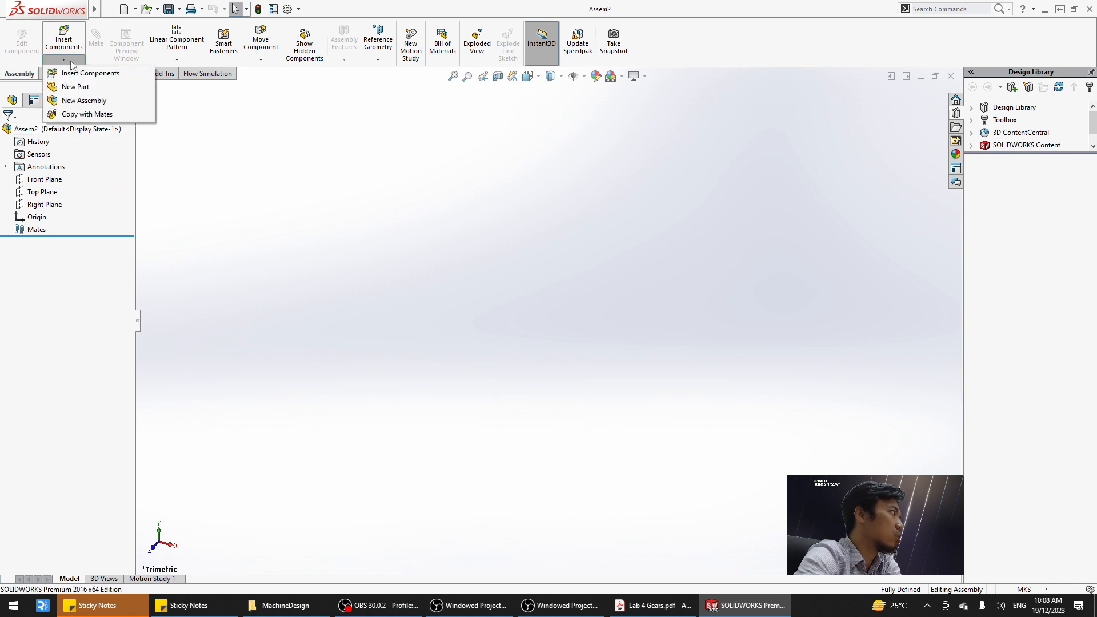
pyautogui.click(76, 87)
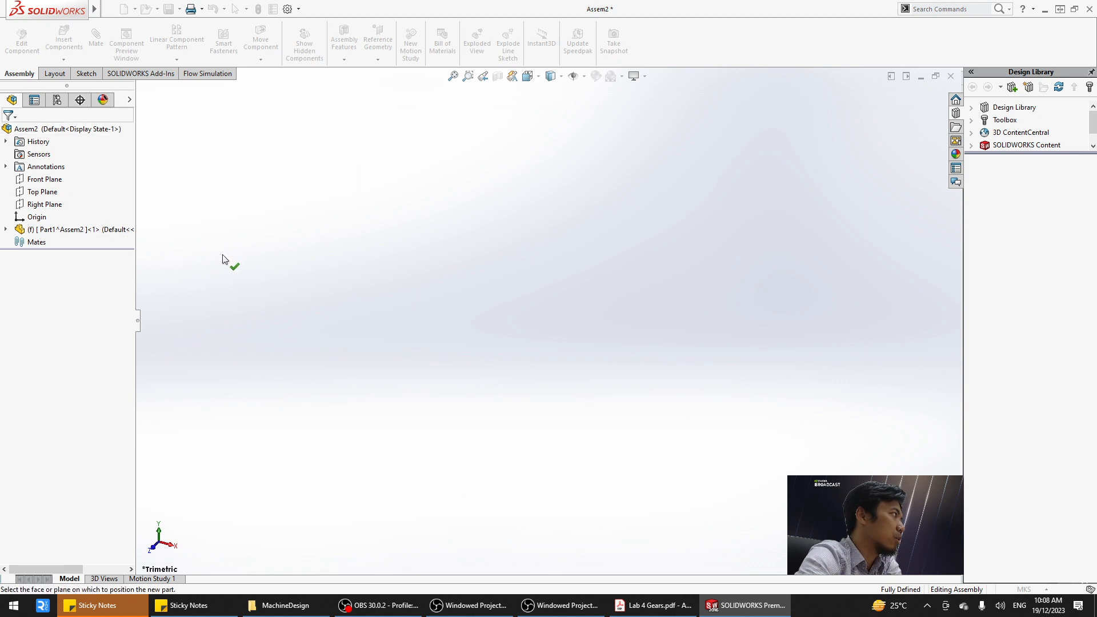
pyautogui.click(223, 259)
pyautogui.click(64, 60)
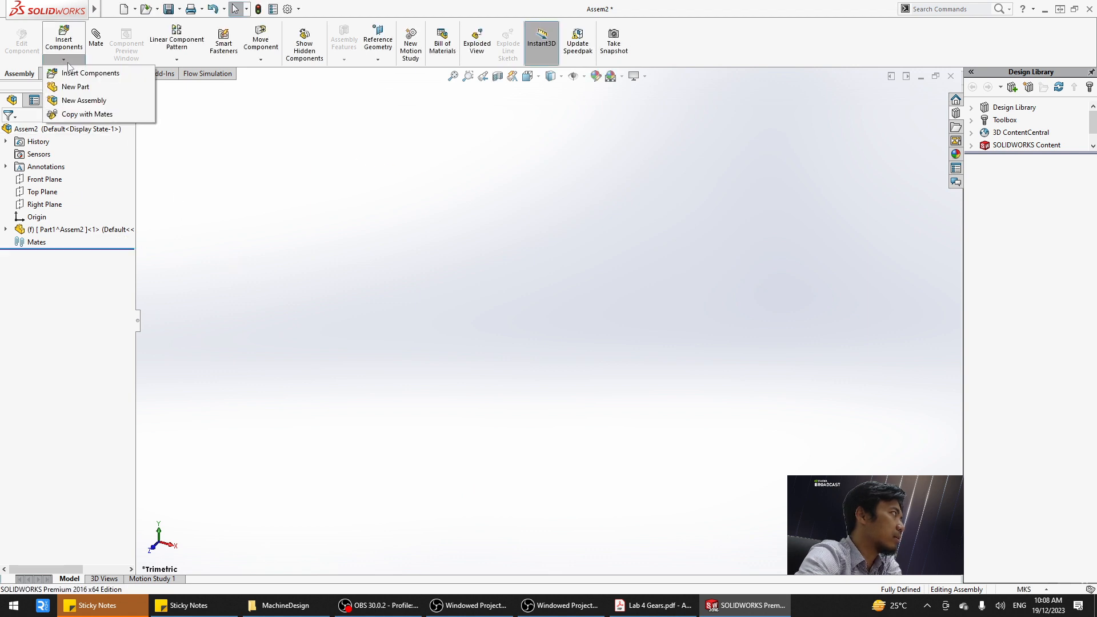
pyautogui.click(68, 87)
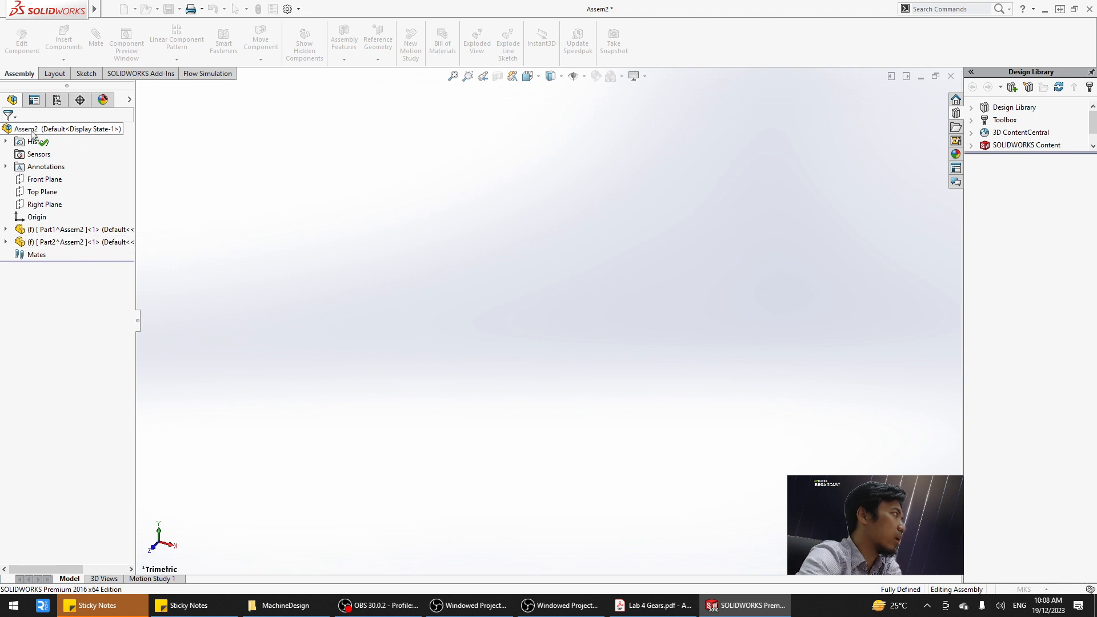
pyautogui.click(205, 264)
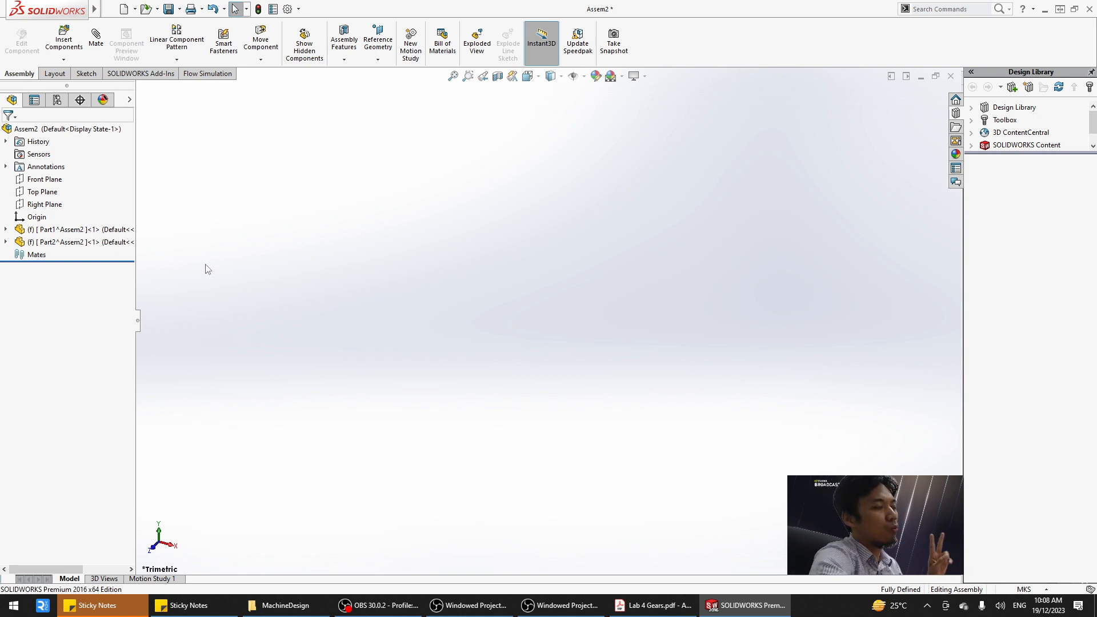
# Check the support plate drawing in the Lab 4 Gears PDF in Adobe Acrobat, and open the first part for editing within the SOLIDWORKS assembly.
pyautogui.click(666, 613)
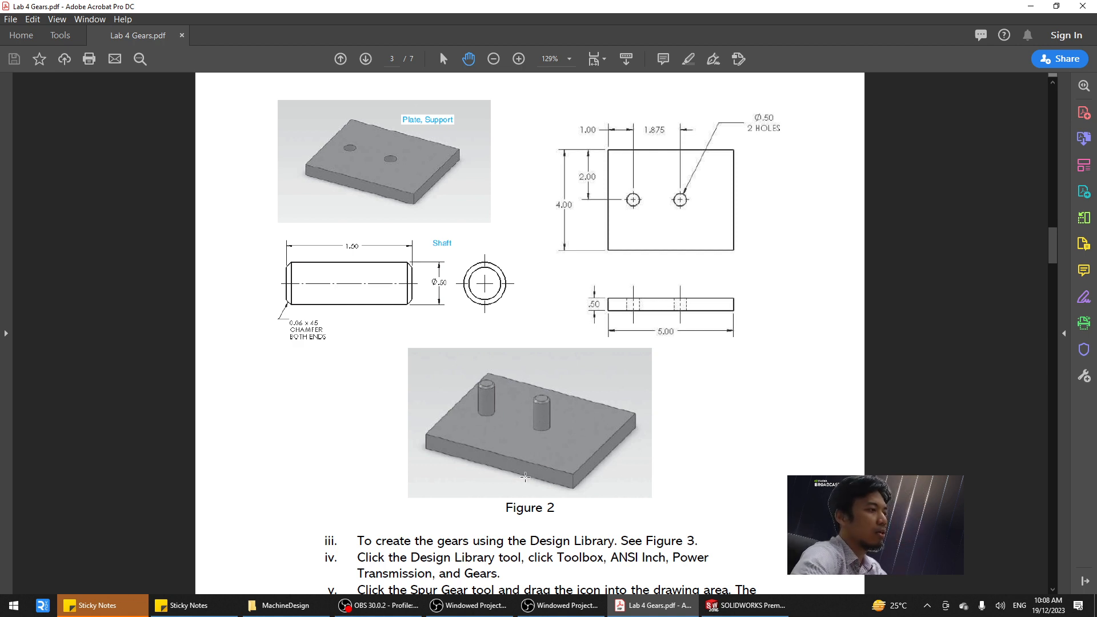
pyautogui.click(761, 611)
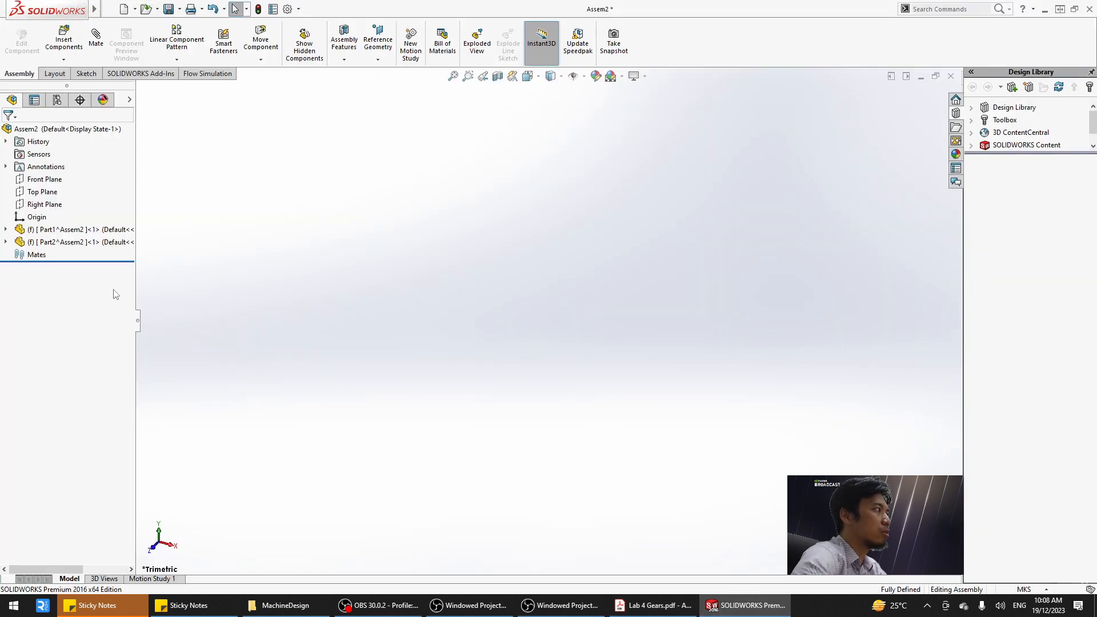
pyautogui.click(92, 229)
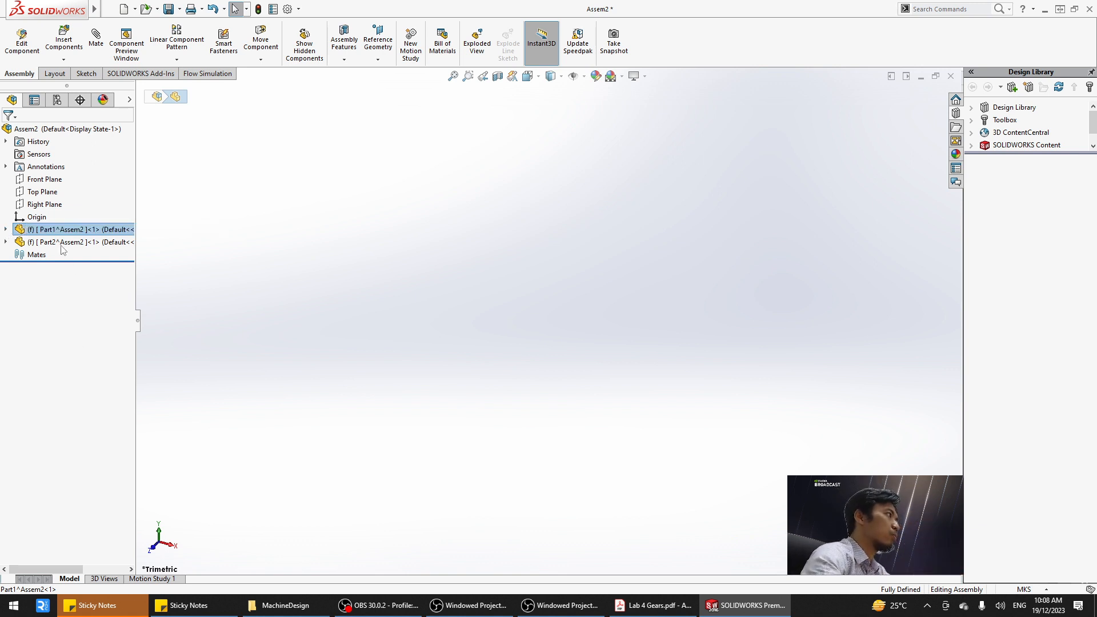
pyautogui.click(42, 230)
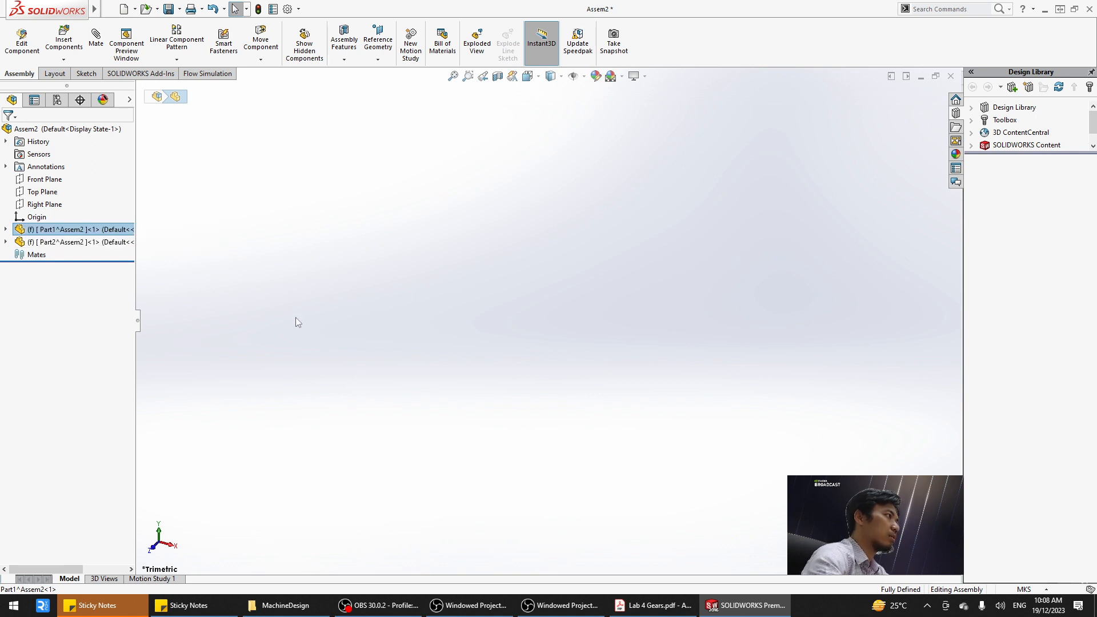
pyautogui.rightClick(19, 231)
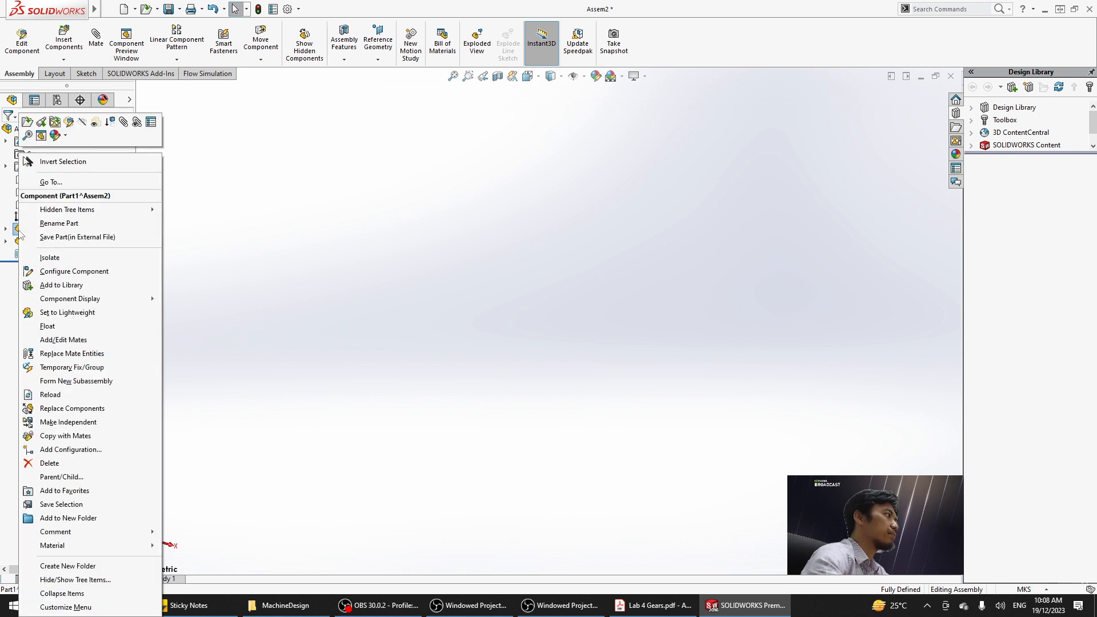
pyautogui.click(69, 122)
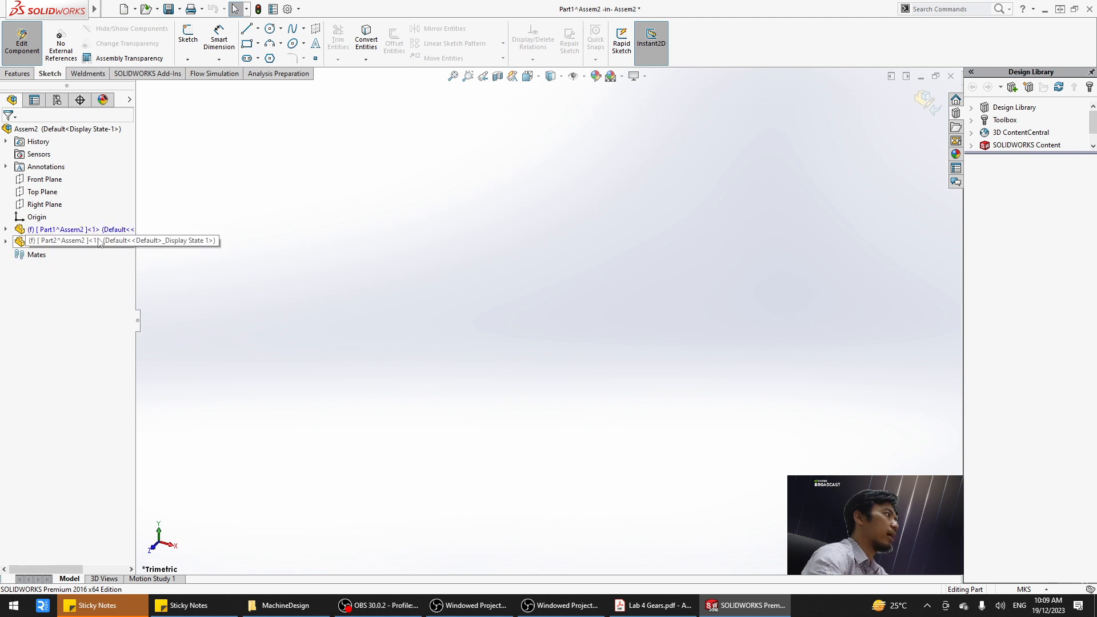
# Start a sketch on the Top Plane of the first part and view it from the top.
pyautogui.click(6, 230)
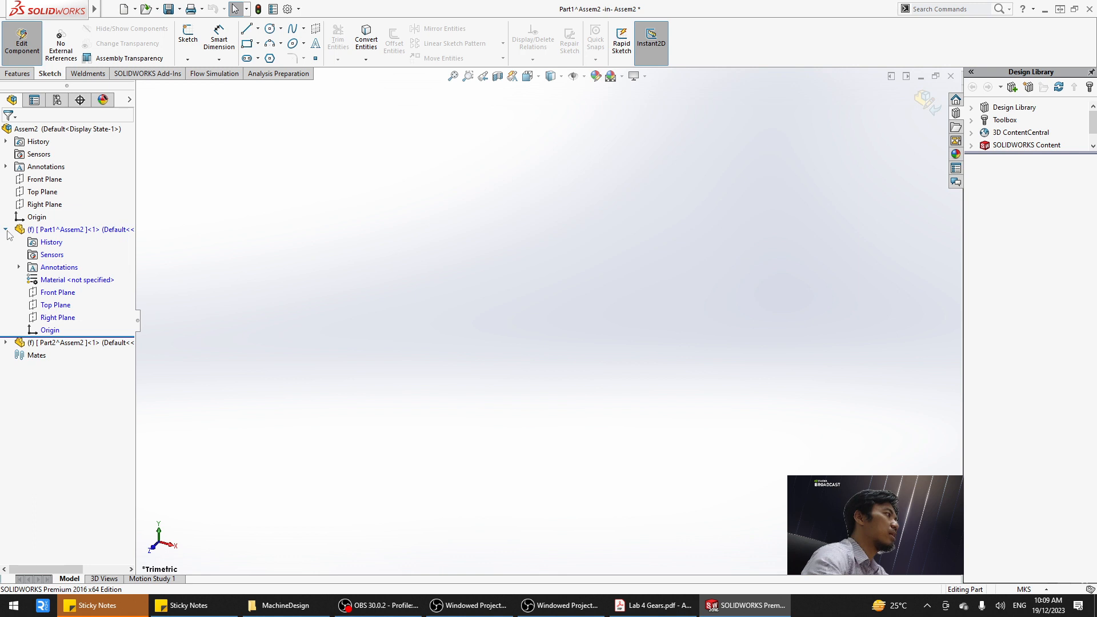
pyautogui.click(61, 308)
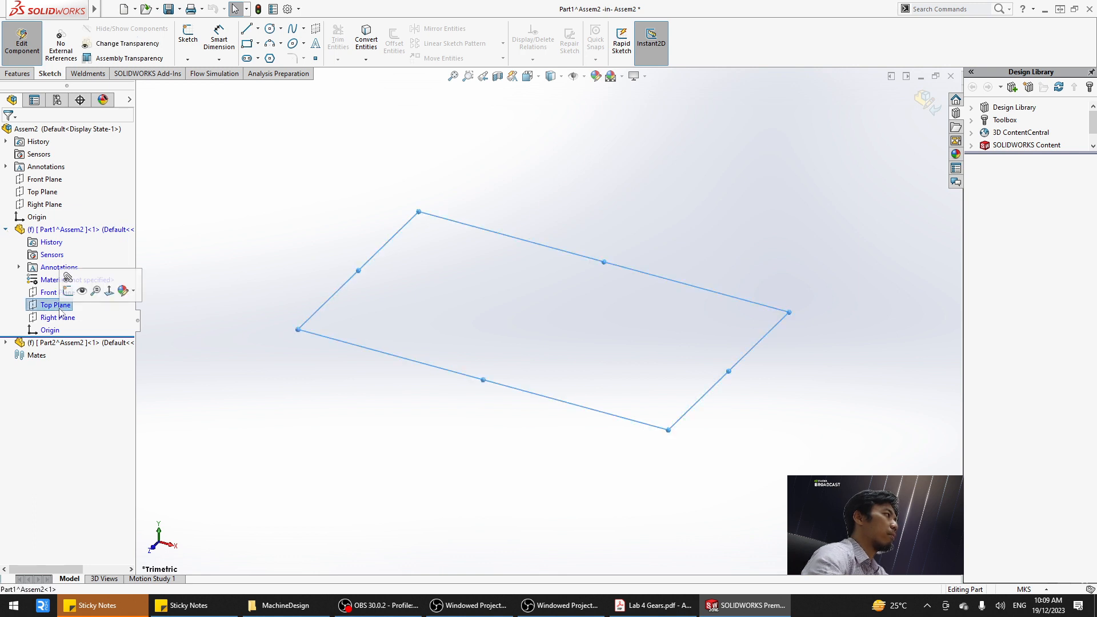
pyautogui.click(64, 288)
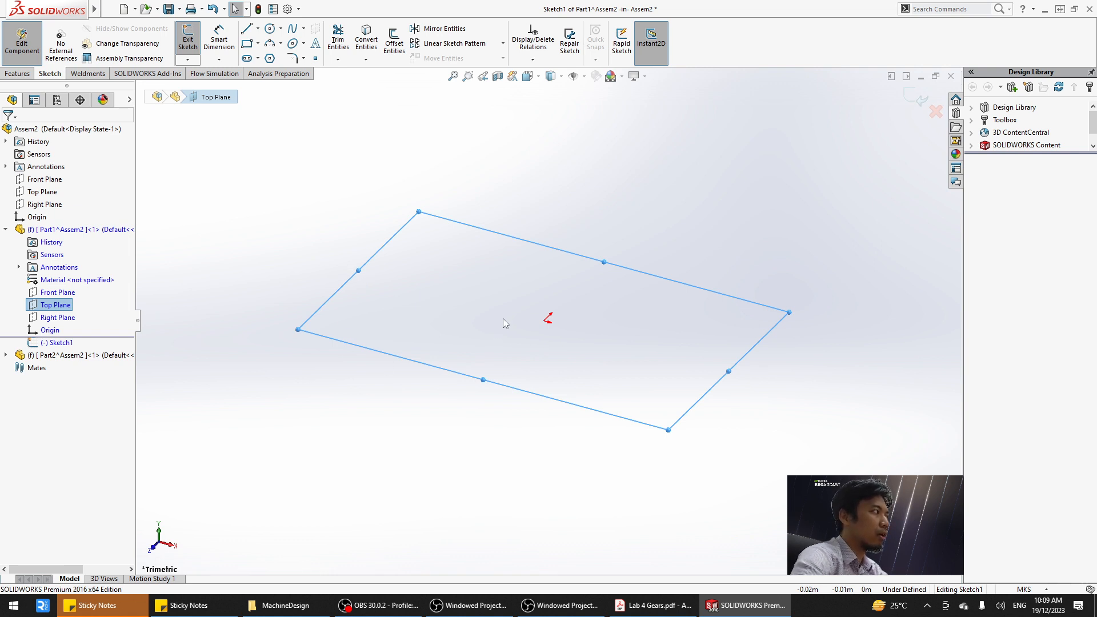
pyautogui.press('space')
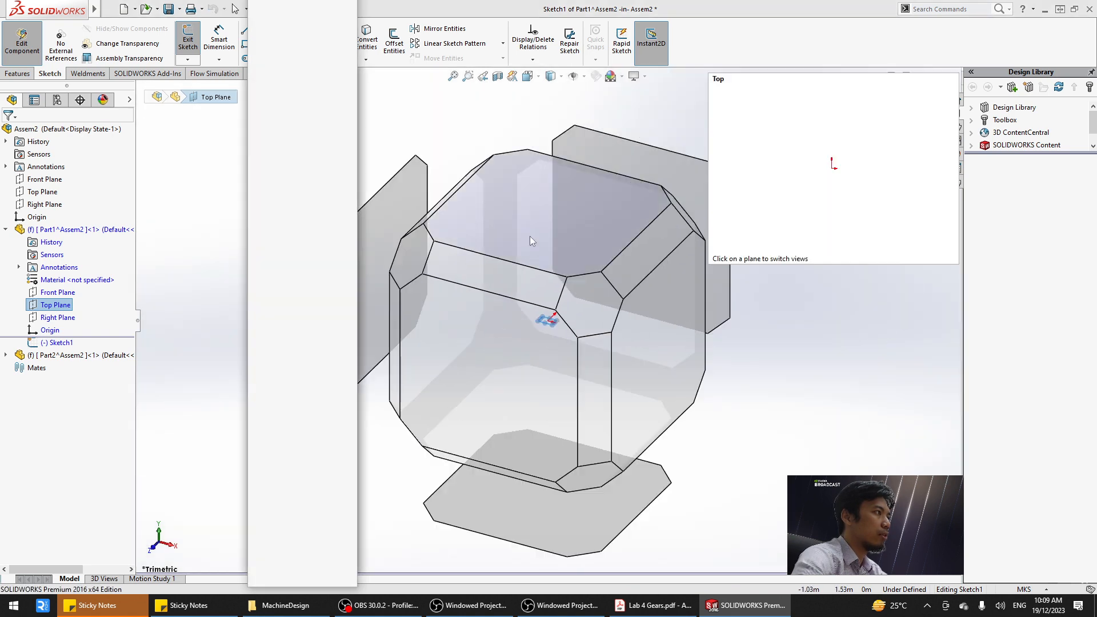
pyautogui.click(530, 235)
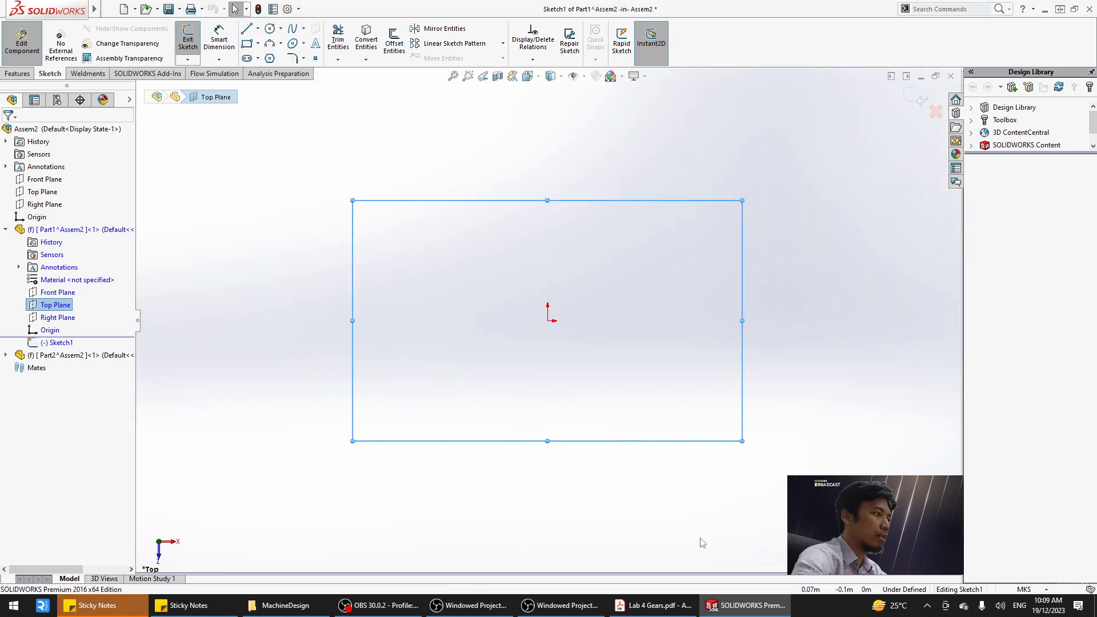
# Check the plate dimensions in the Lab 4 Gears PDF and set the SOLIDWORKS document units to IPS (inch, pound, second).
pyautogui.click(657, 605)
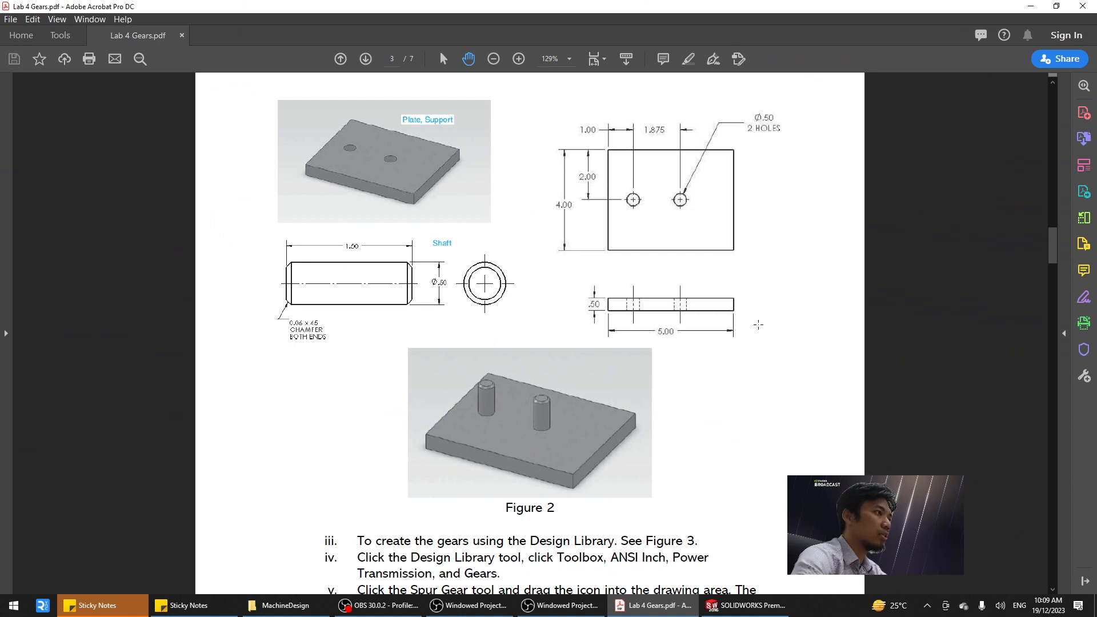
pyautogui.click(742, 605)
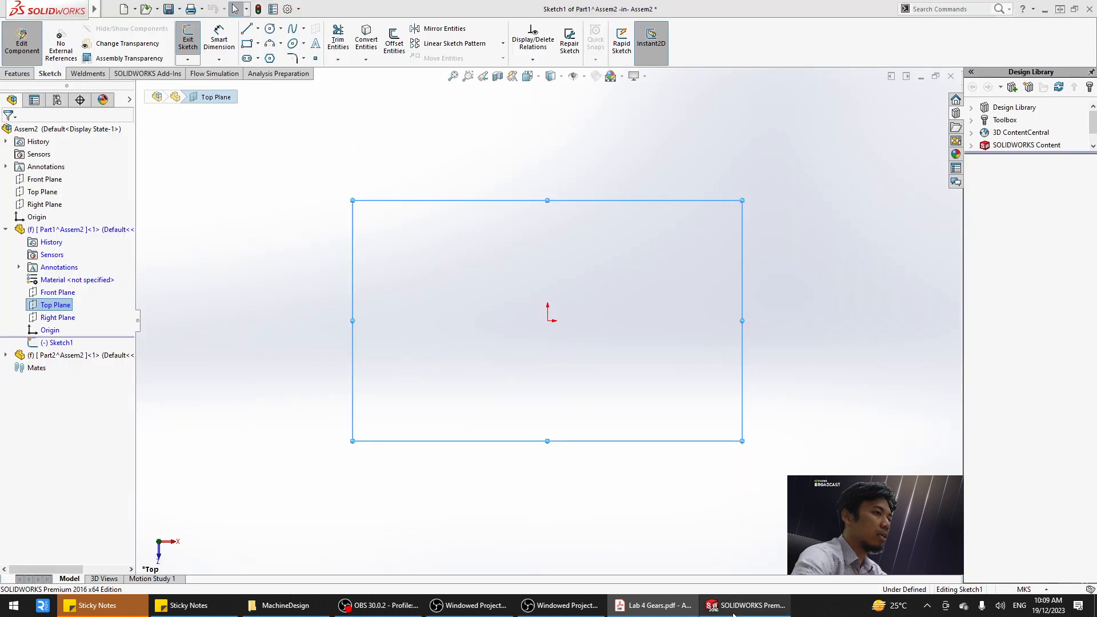
pyautogui.click(1032, 591)
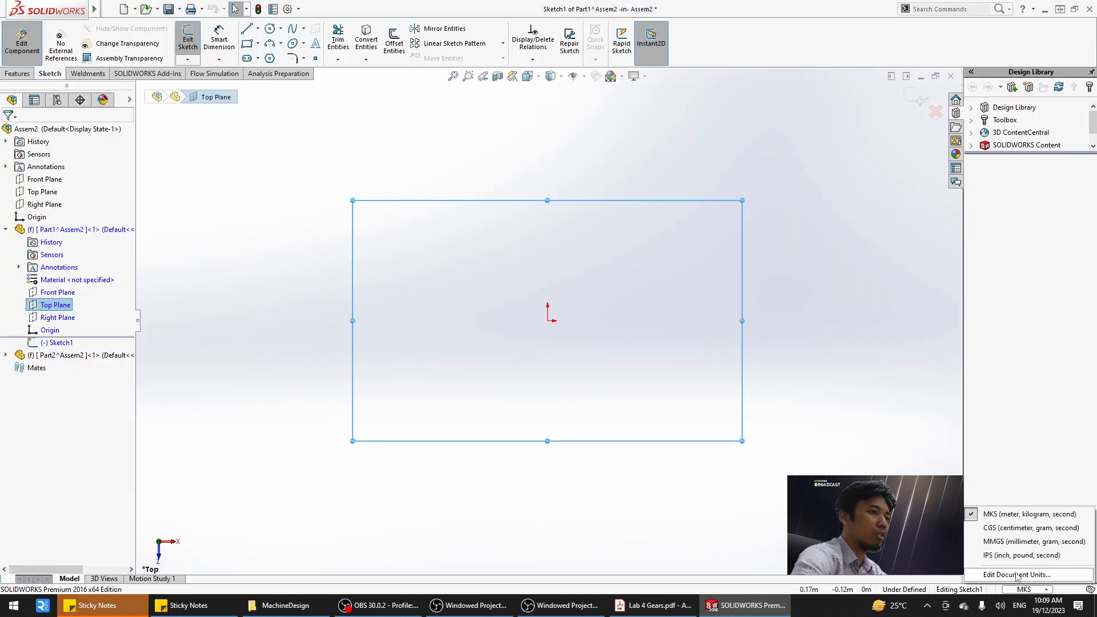
pyautogui.click(1020, 555)
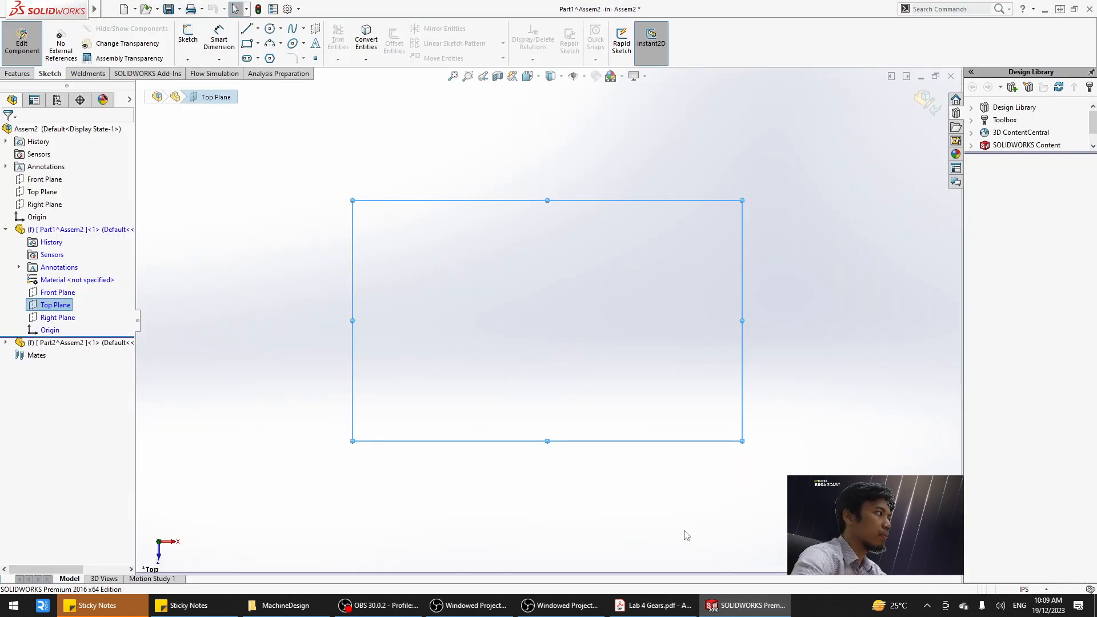
# Start a new sketch on the first part's Top Plane and draw a corner rectangle about 4.3 by 3.1 in around the origin.
pyautogui.click(62, 305)
pyautogui.click(80, 284)
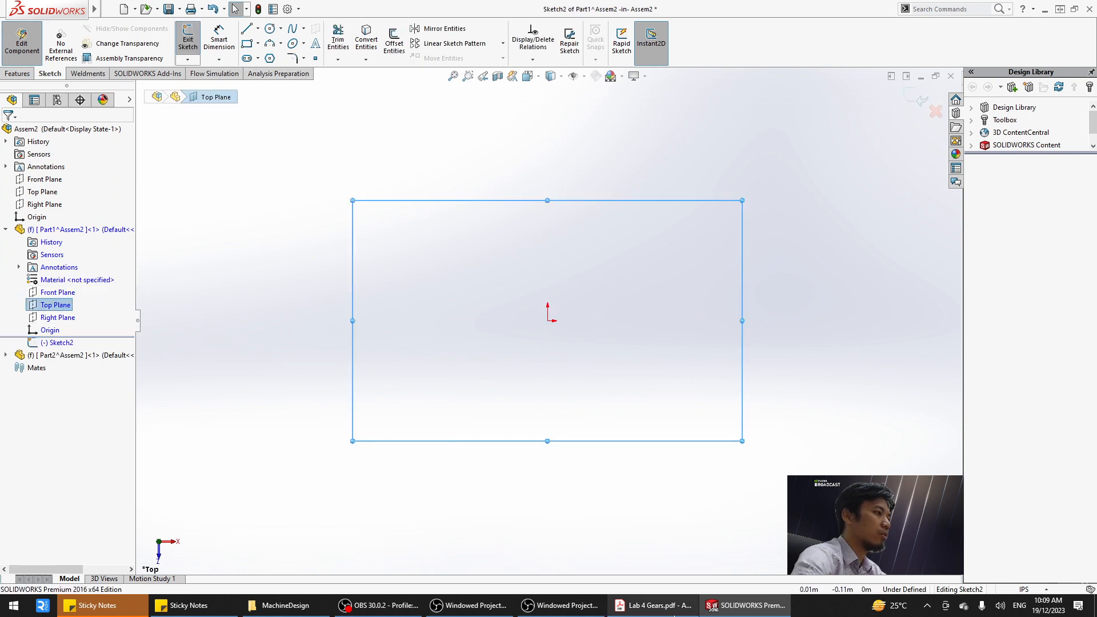
pyautogui.click(657, 607)
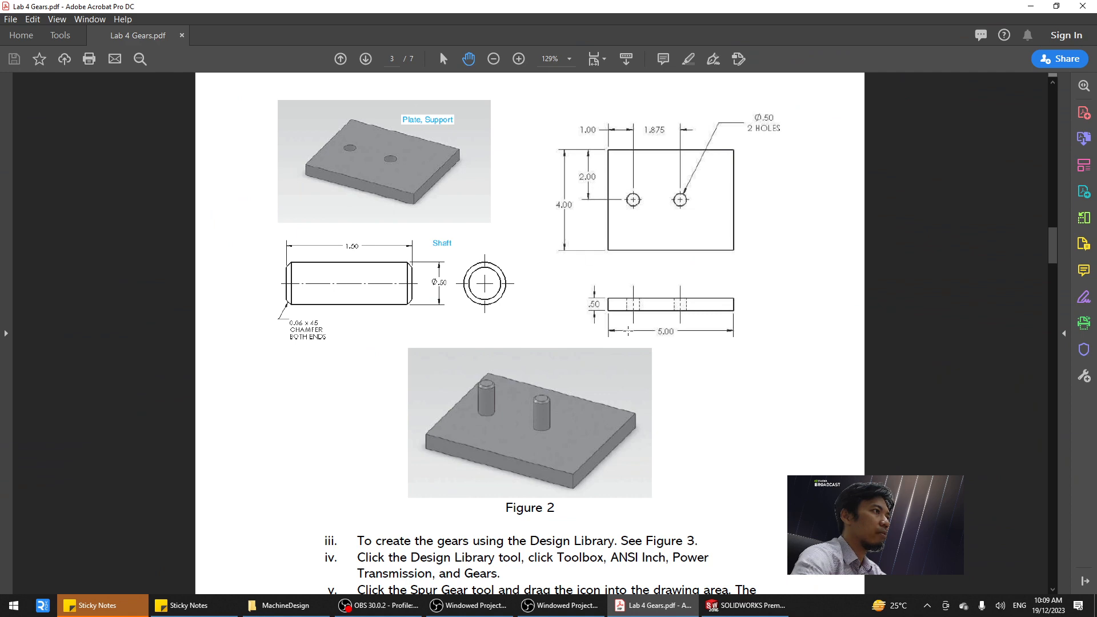
pyautogui.click(745, 605)
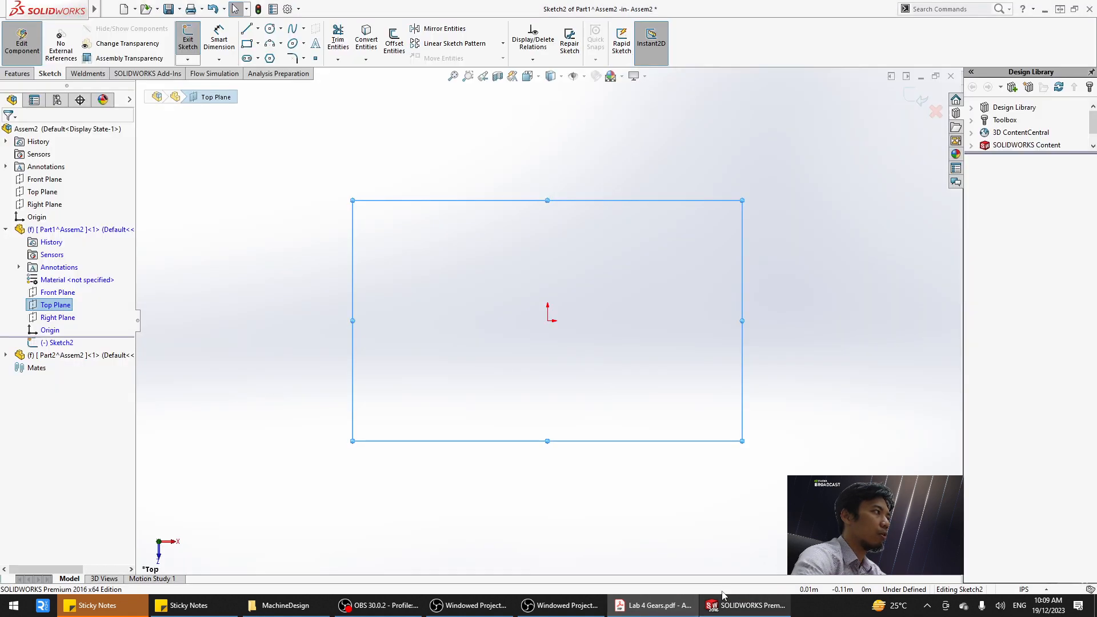
pyautogui.click(247, 43)
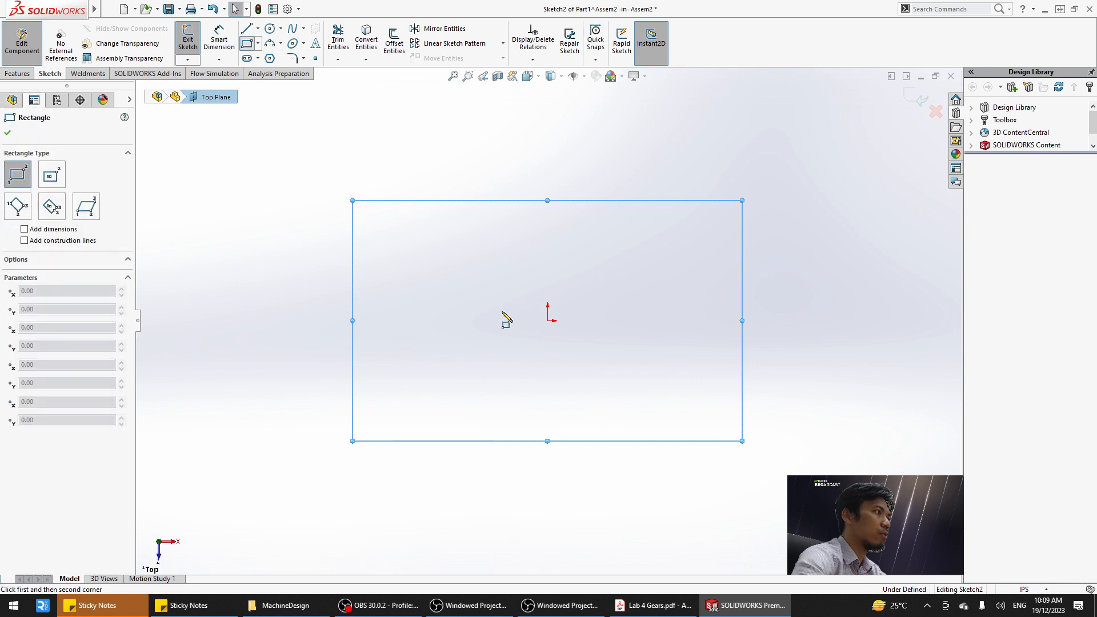
pyautogui.moveTo(443, 259); pyautogui.dragTo(682, 406)
# Dimension the rectangle to 5 in wide and 4 in high.
pyautogui.click(219, 40)
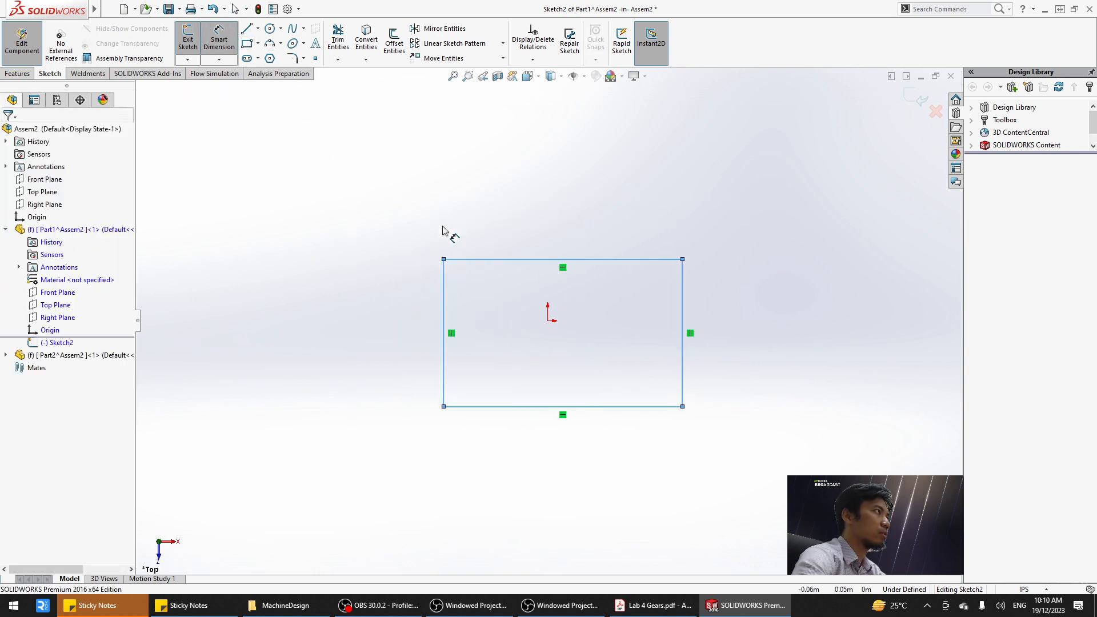
pyautogui.click(574, 260)
pyautogui.click(562, 216)
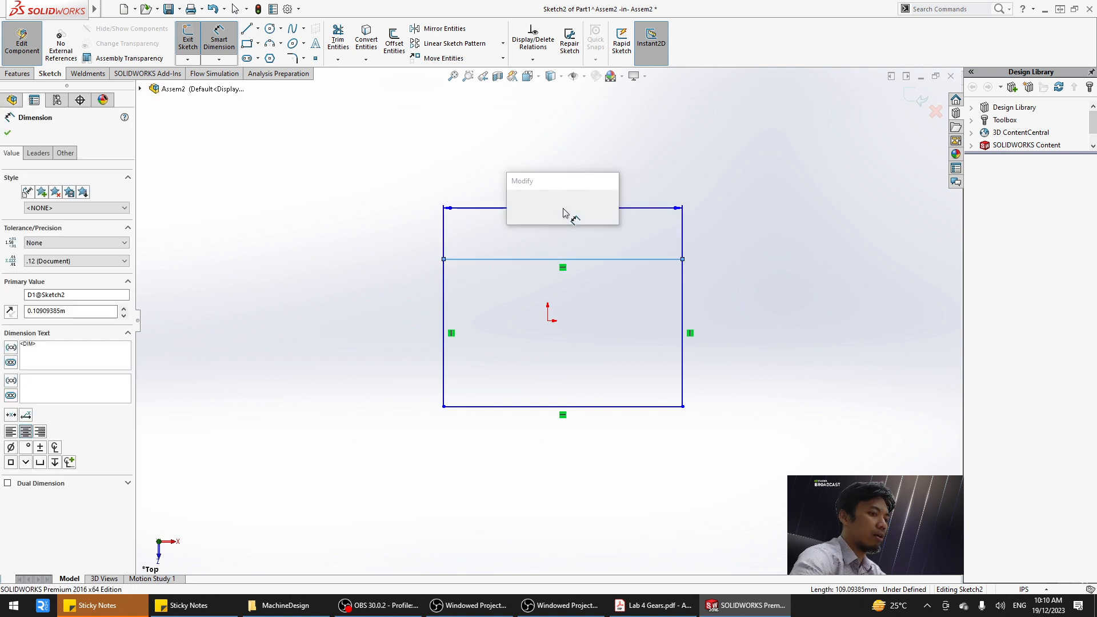
pyautogui.write('5')
pyautogui.press('Return')
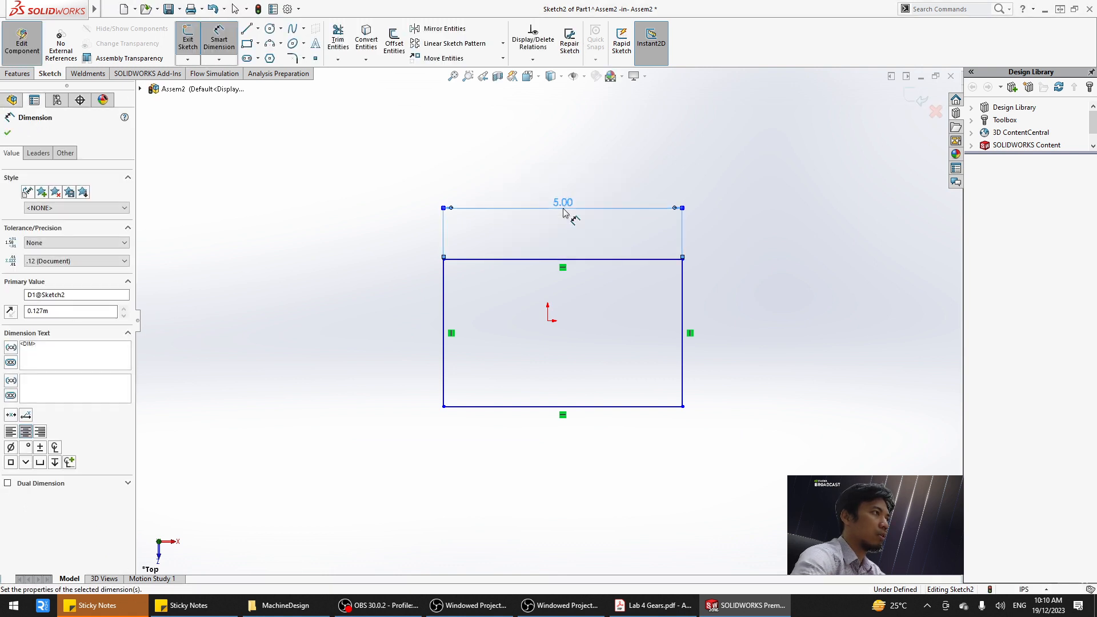
pyautogui.click(442, 352)
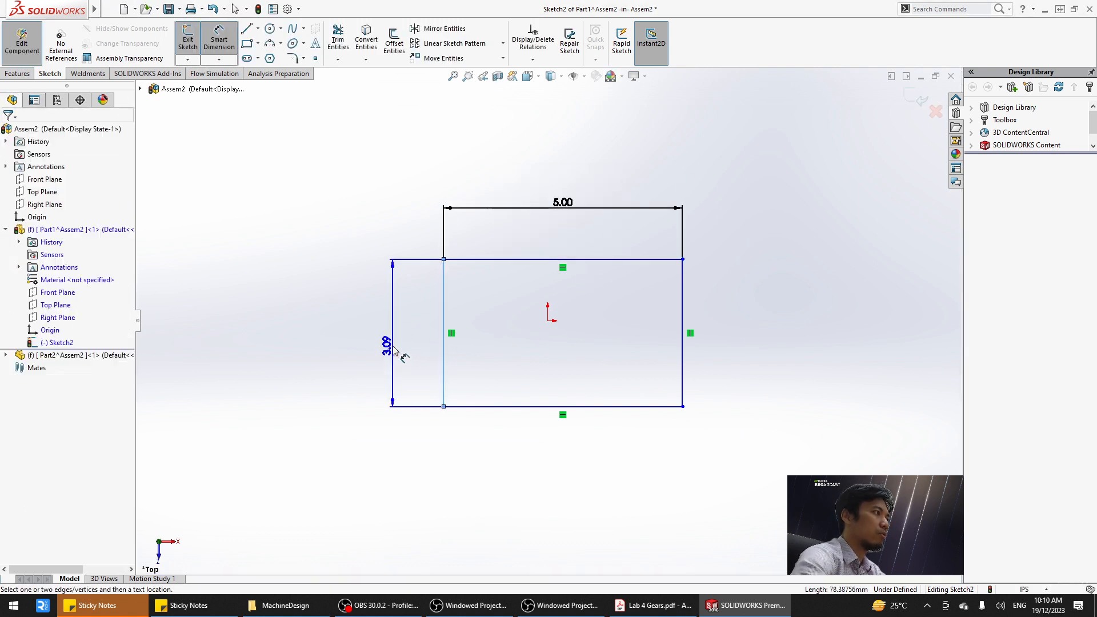
pyautogui.click(392, 350)
pyautogui.write('4')
pyautogui.press('Return')
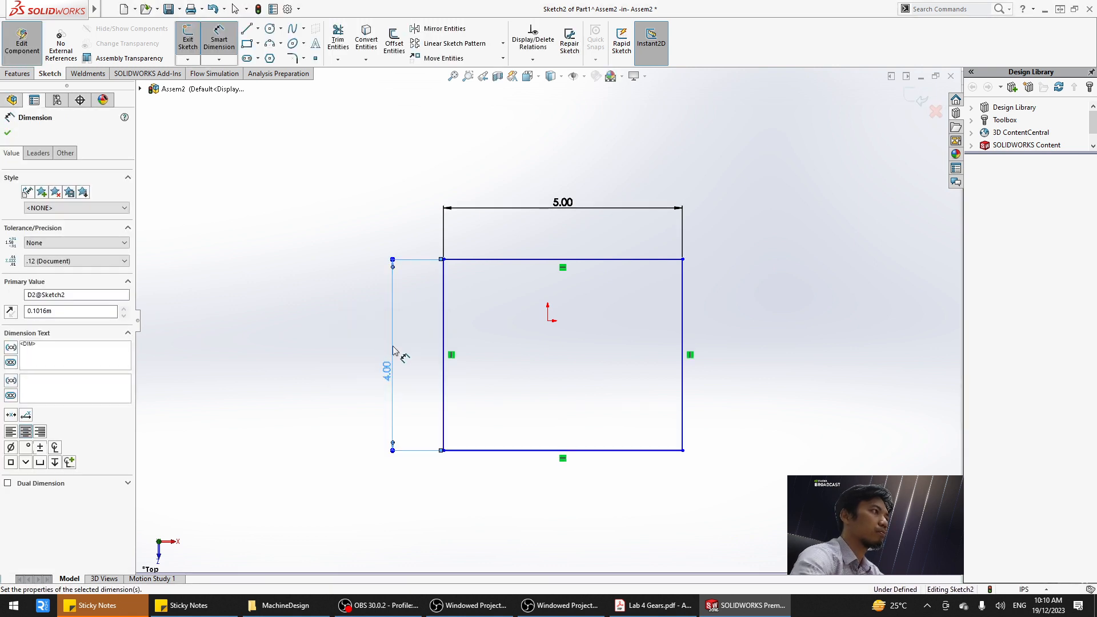
# Centre the rectangle on the origin with dimensions of 2.5 in from its left edge and 2 in from its upper edge, and finish the sketch.
pyautogui.click(548, 320)
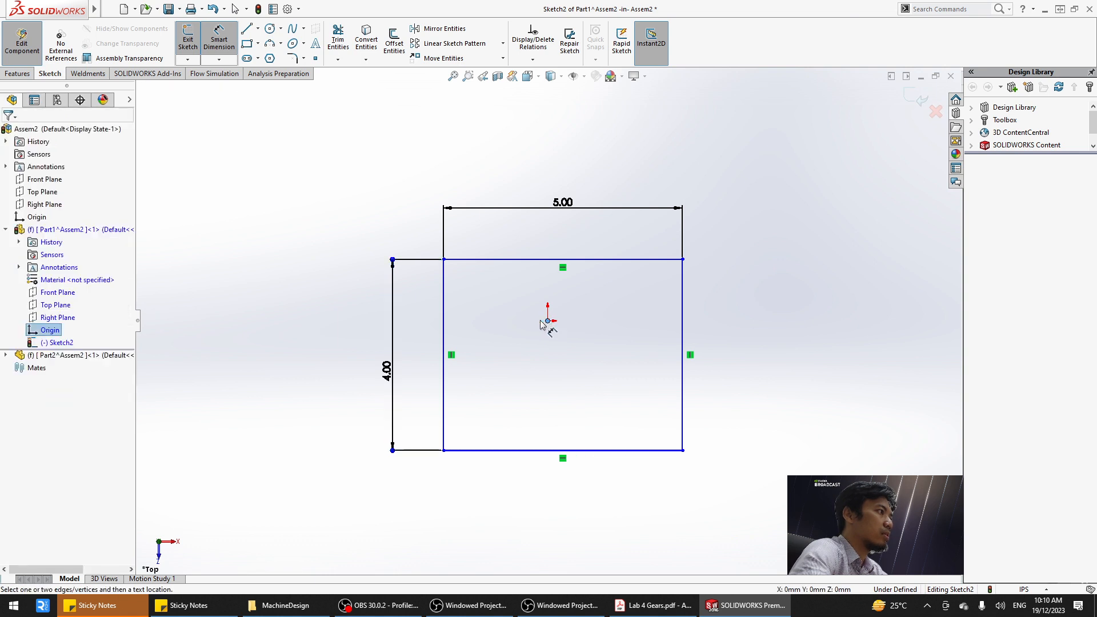
pyautogui.click(444, 320)
pyautogui.click(502, 153)
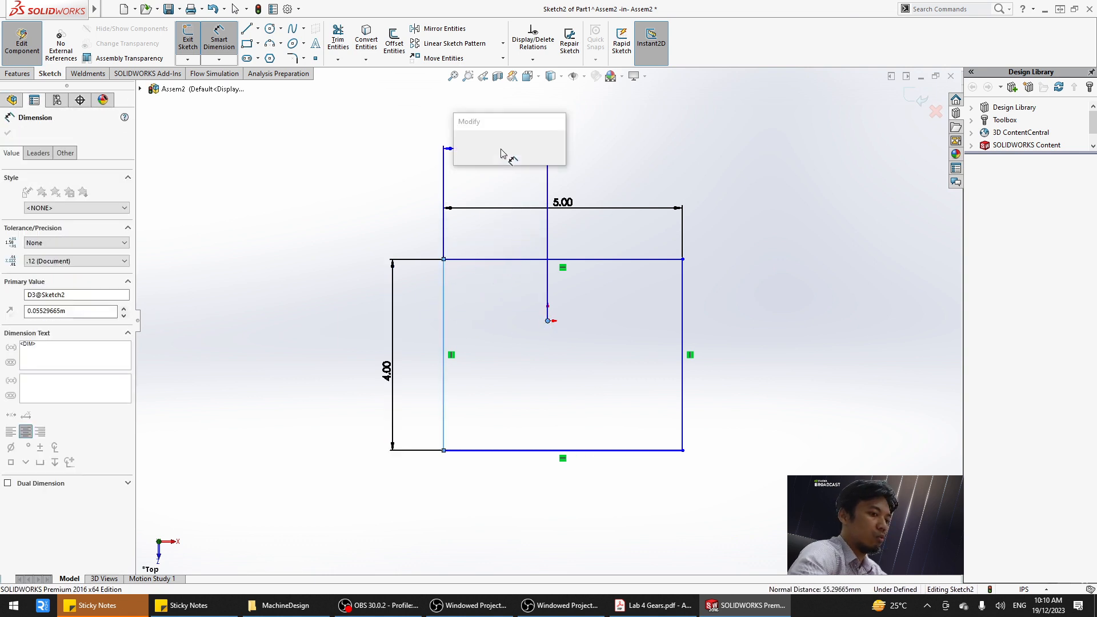
pyautogui.write('2.5')
pyautogui.press('Return')
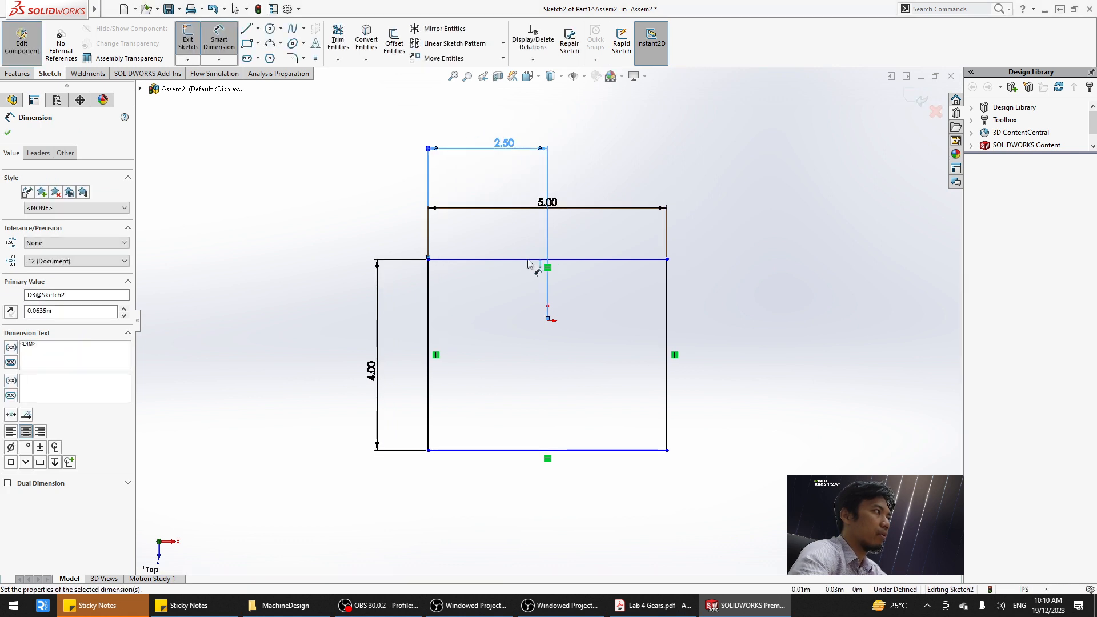
pyautogui.click(529, 260)
pyautogui.click(548, 320)
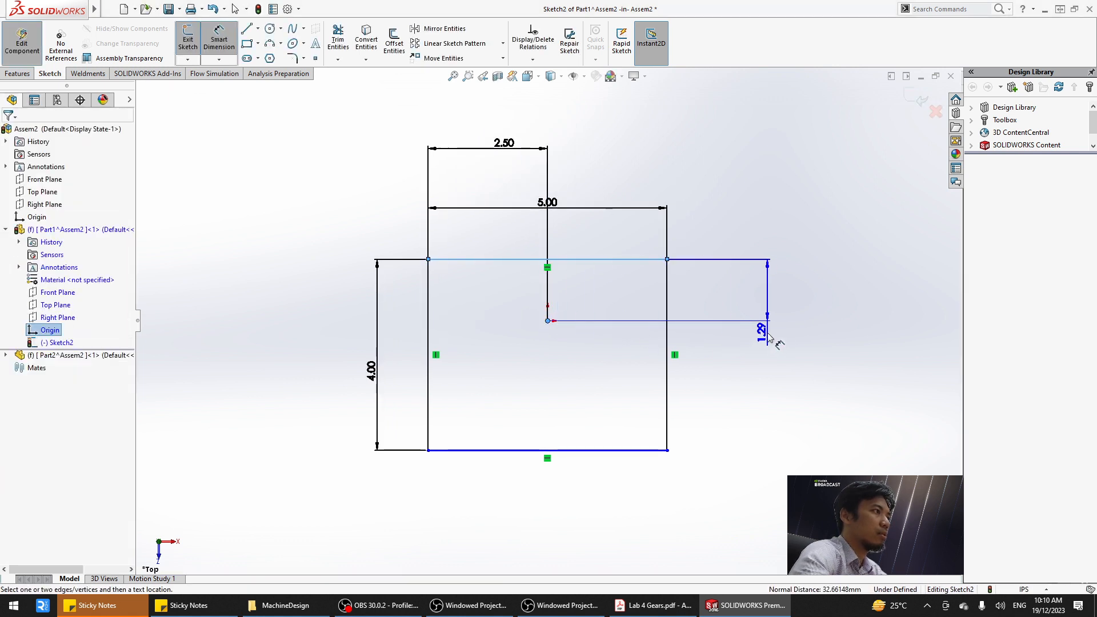
pyautogui.click(765, 337)
pyautogui.write('2')
pyautogui.press('Return')
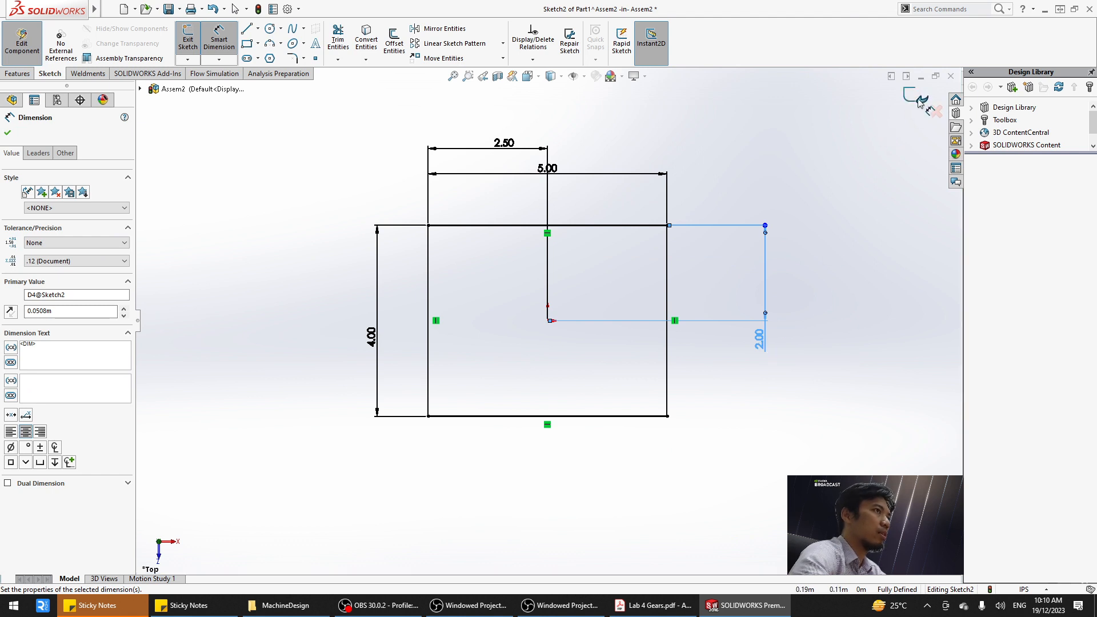
pyautogui.click(921, 100)
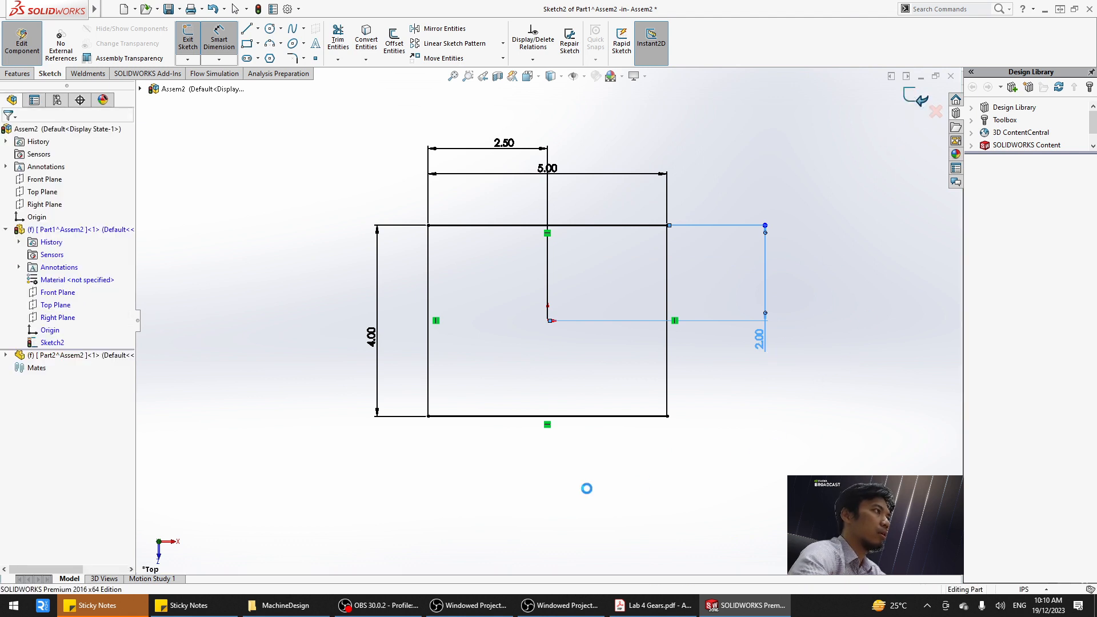
# Reopen the plate's rectangle sketch for editing and check the two-hole layout in the Lab 4 Gears PDF before returning to SOLIDWORKS.
pyautogui.moveTo(597, 447)
pyautogui.mouseDown(button='middle')
pyautogui.moveTo(602, 470)
pyautogui.moveTo(595, 376)
pyautogui.mouseUp(button='middle')
pyautogui.click(17, 74)
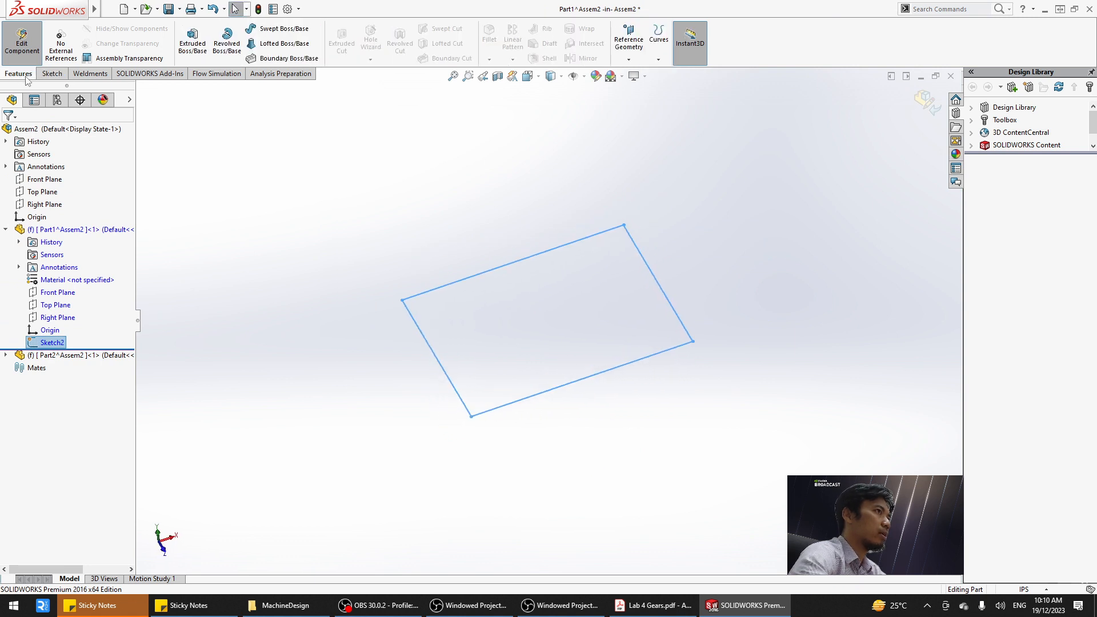
pyautogui.click(61, 343)
pyautogui.click(68, 313)
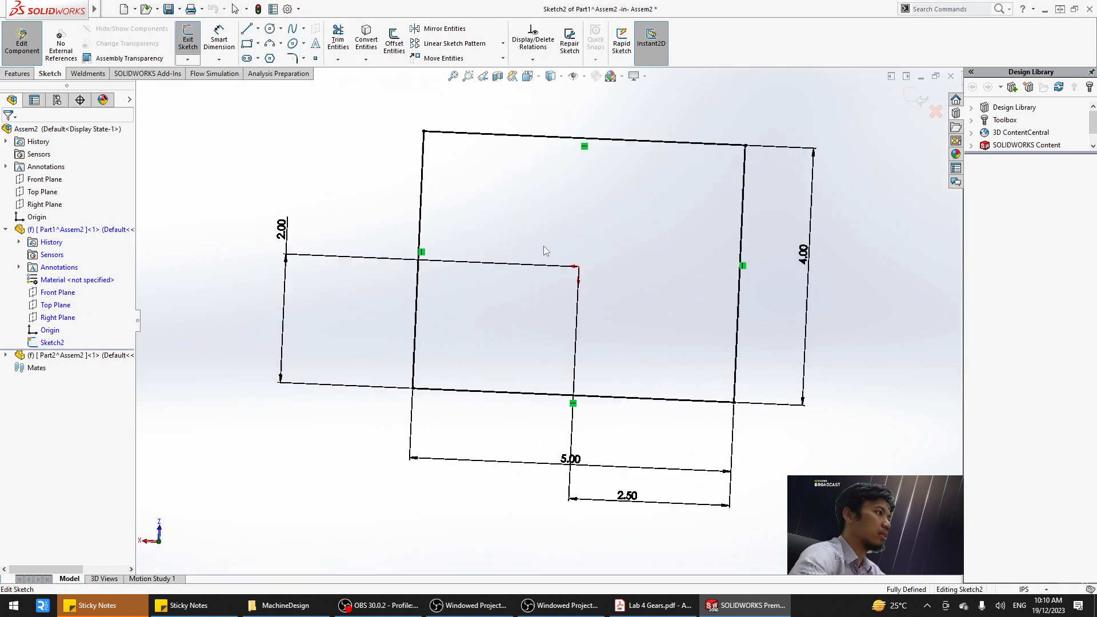
pyautogui.click(657, 605)
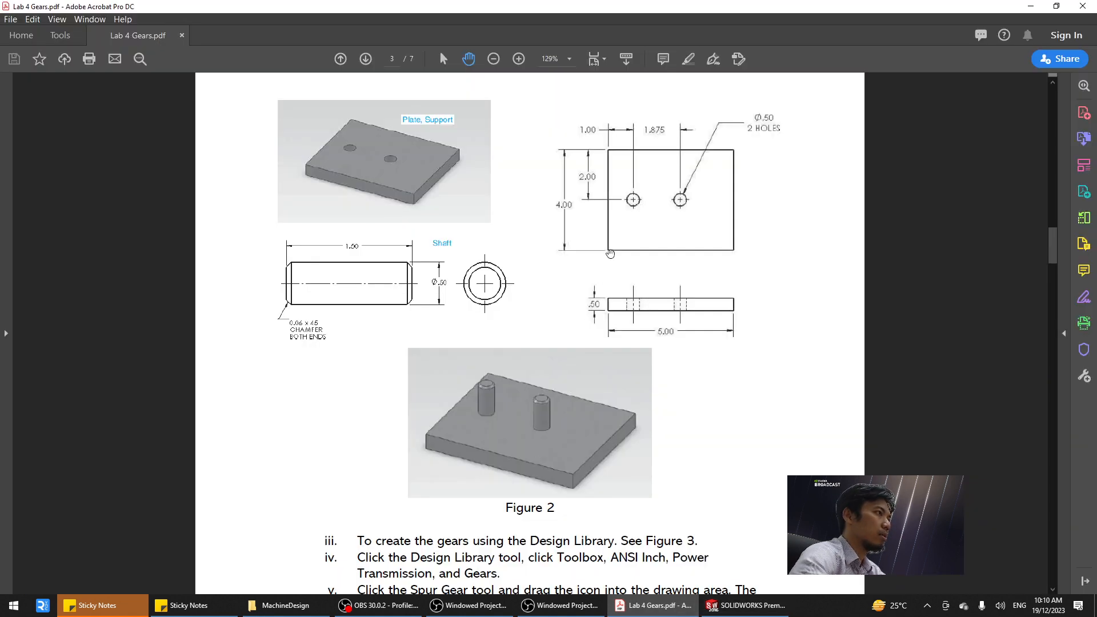
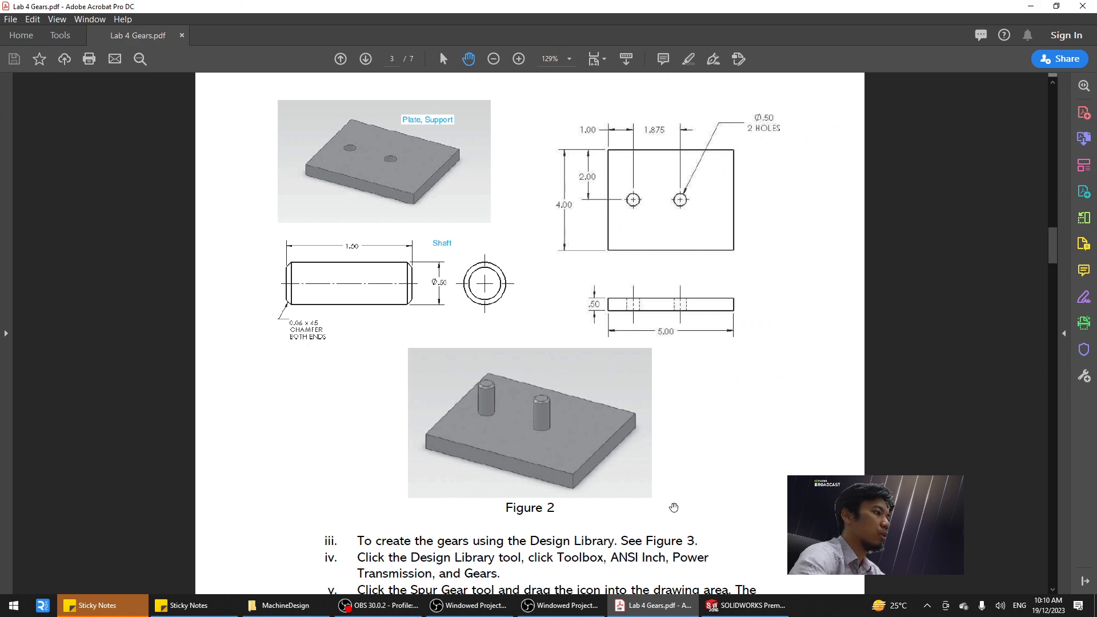
pyautogui.click(721, 605)
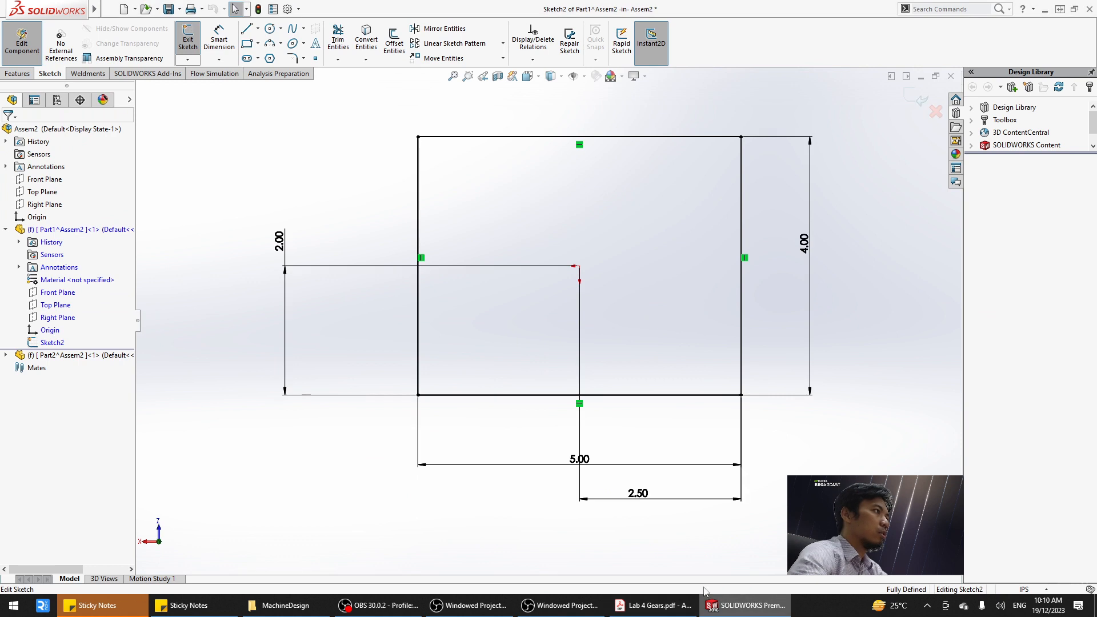
# Sketch two circles about 0.81 and 0.89 in in diameter, side by side, level with the origin and between it and the plate's left edge.
pyautogui.click(270, 29)
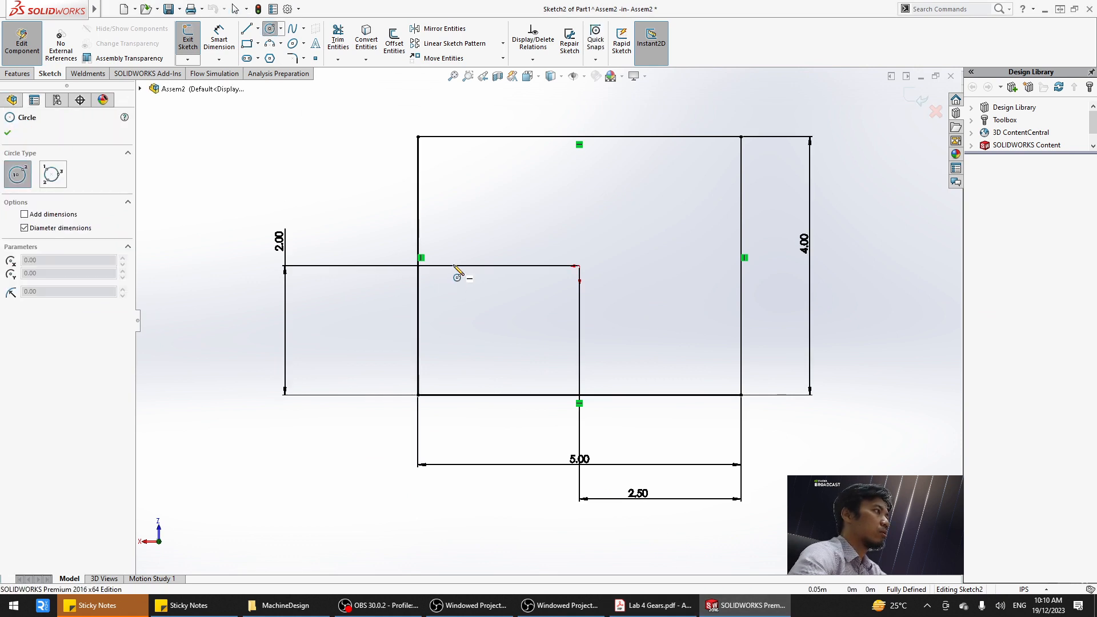
pyautogui.moveTo(454, 266); pyautogui.dragTo(472, 285)
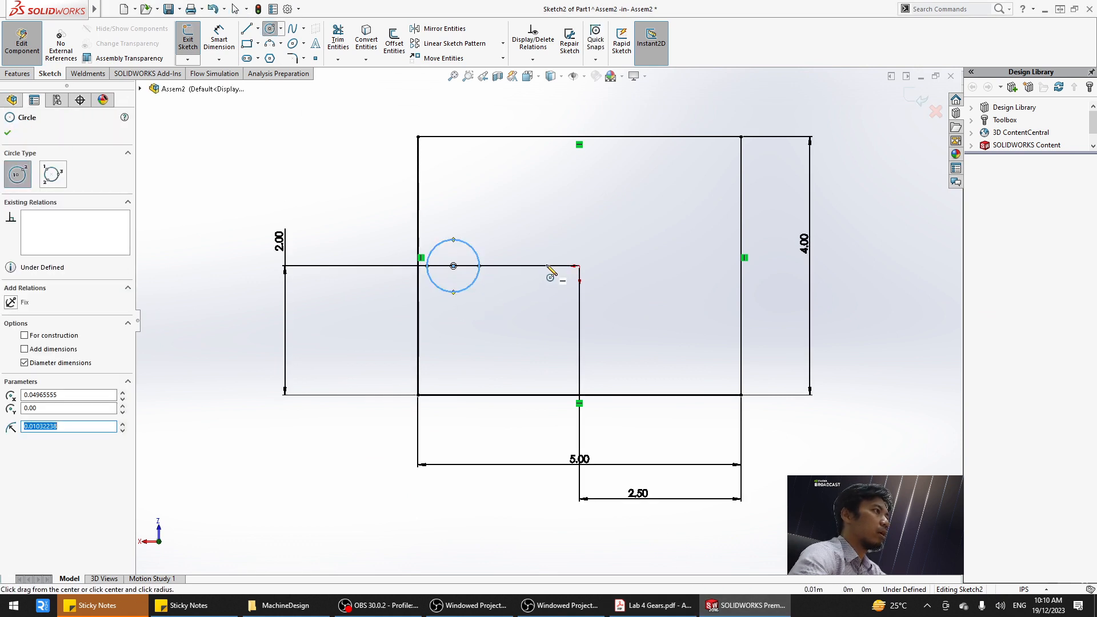
pyautogui.moveTo(547, 266); pyautogui.dragTo(568, 298)
pyautogui.press('Escape')
# Dimension both hole circles to a diameter of 0.5 in.
pyautogui.click(219, 40)
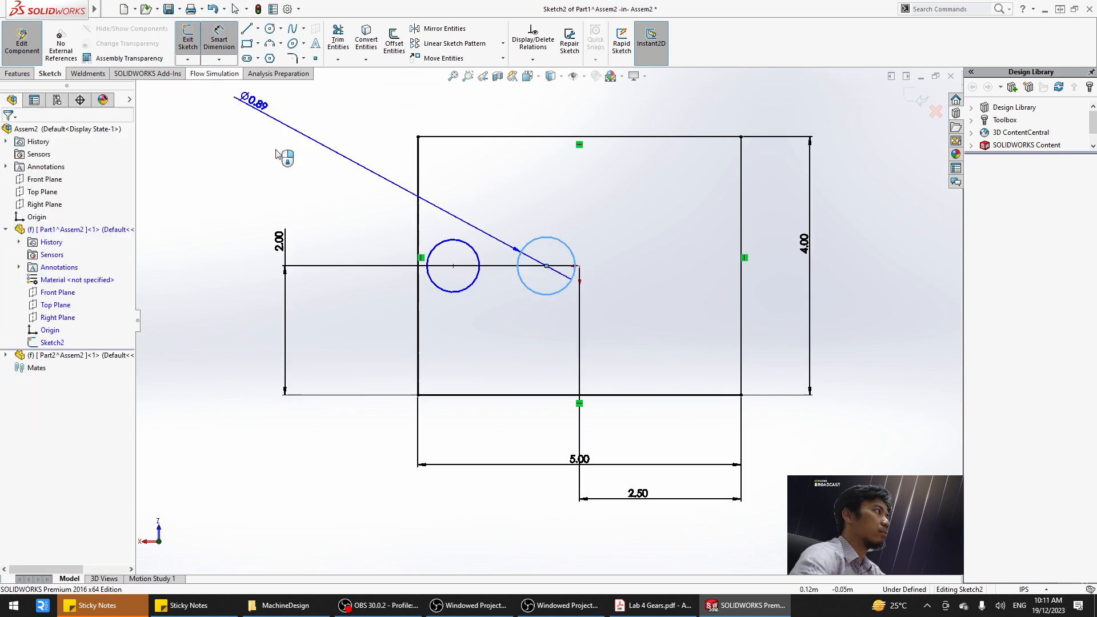
pyautogui.click(517, 359)
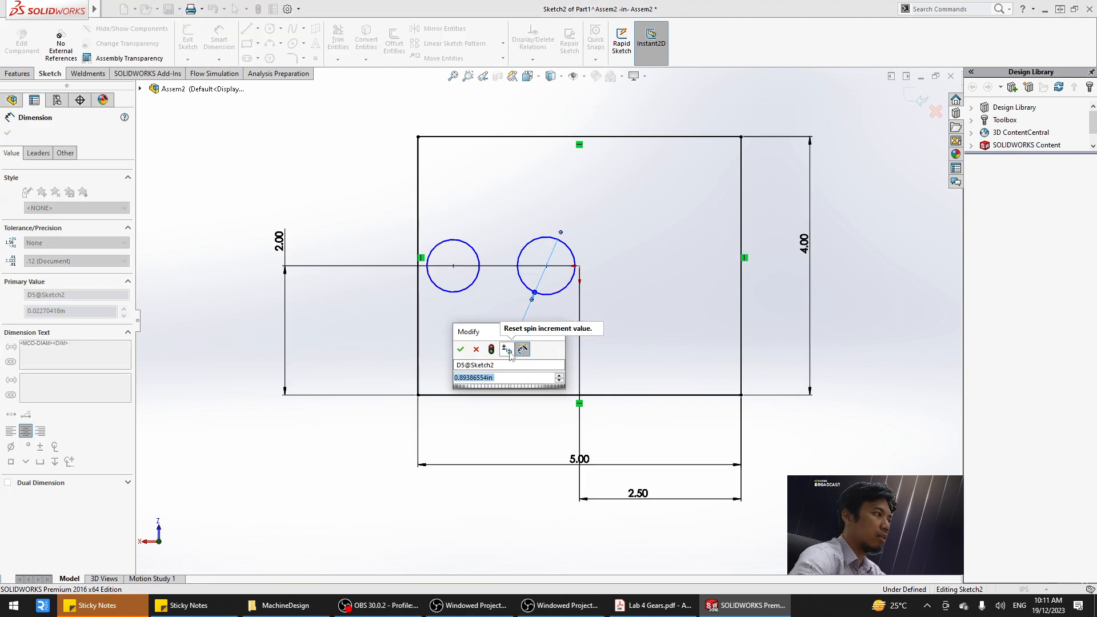
pyautogui.write('0.5')
pyautogui.press('Return')
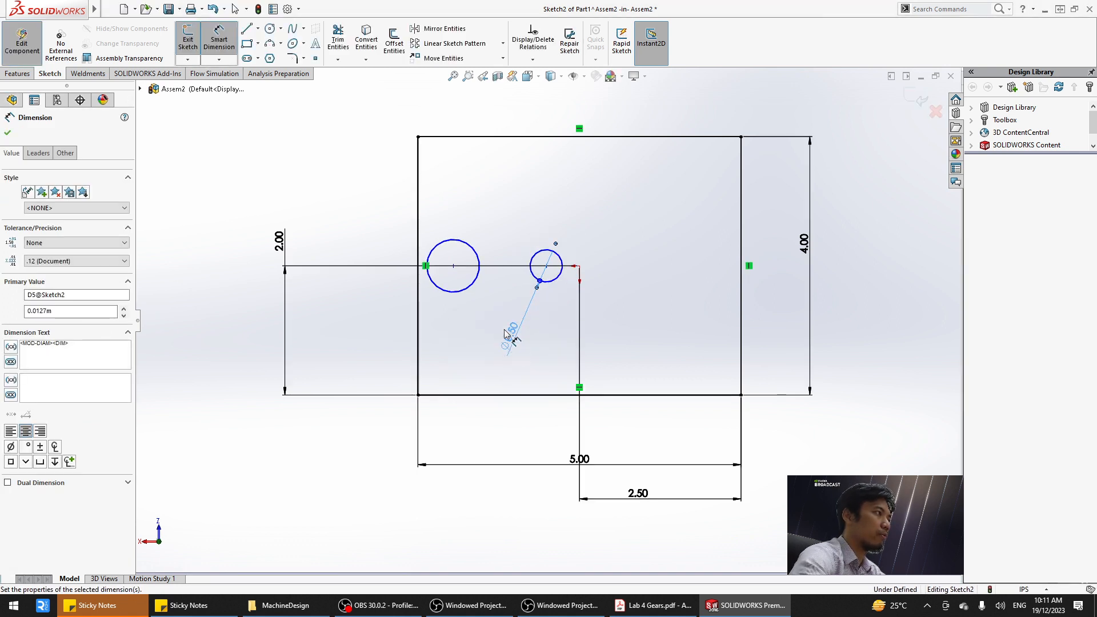
pyautogui.click(464, 290)
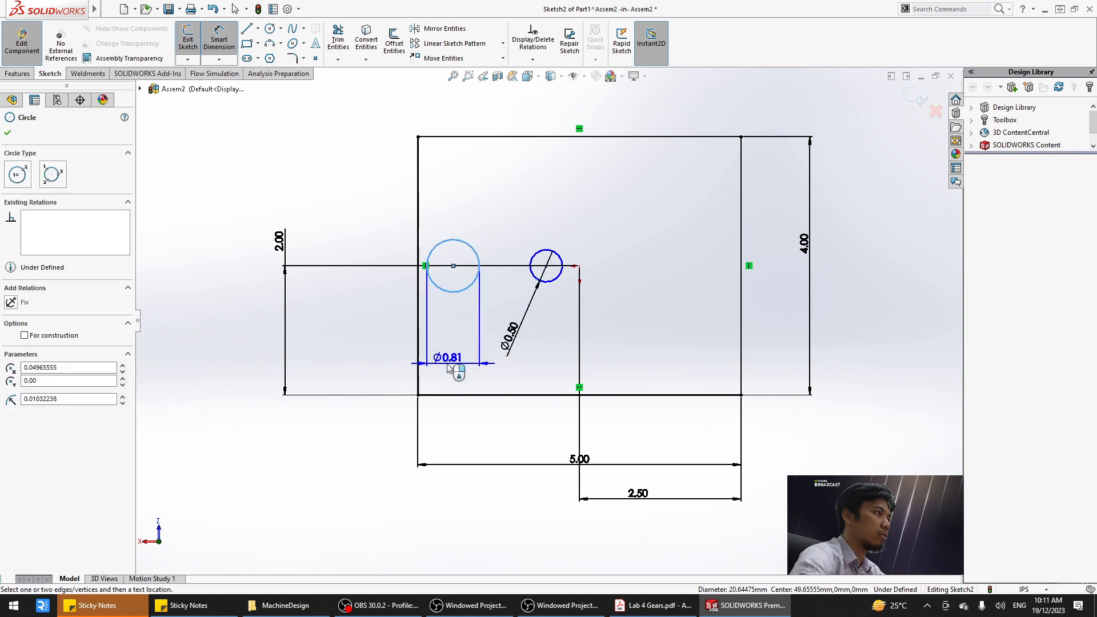
pyautogui.click(449, 366)
pyautogui.press('Return')
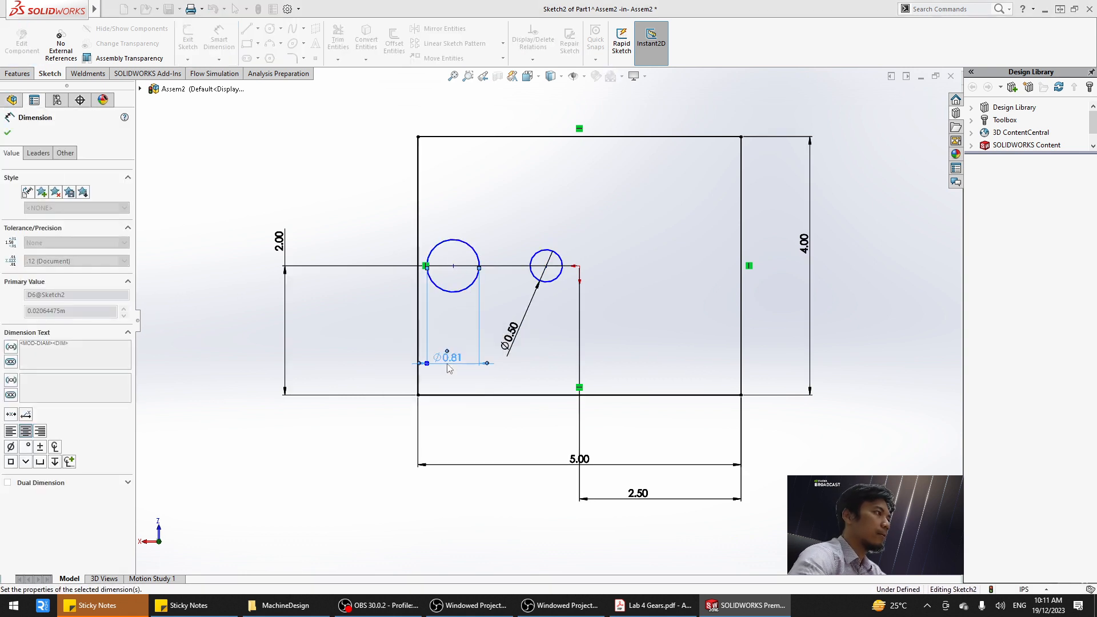
# Position the left circle's centre 1 in from the plate's left edge.
pyautogui.click(452, 265)
pyautogui.click(418, 217)
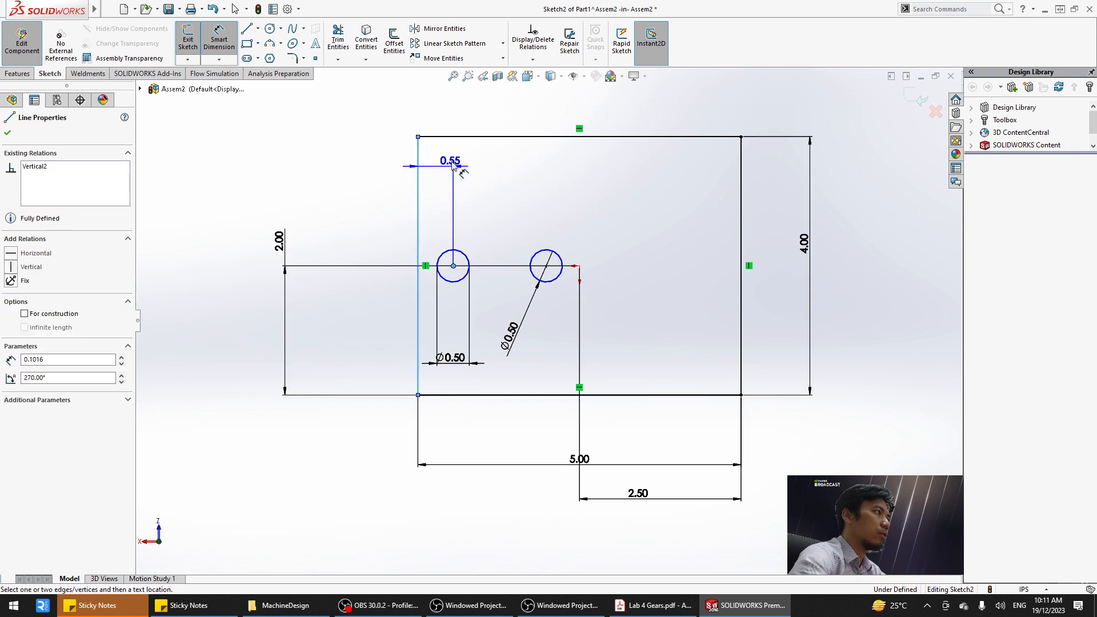
pyautogui.click(449, 117)
pyautogui.write('1')
pyautogui.press('Return')
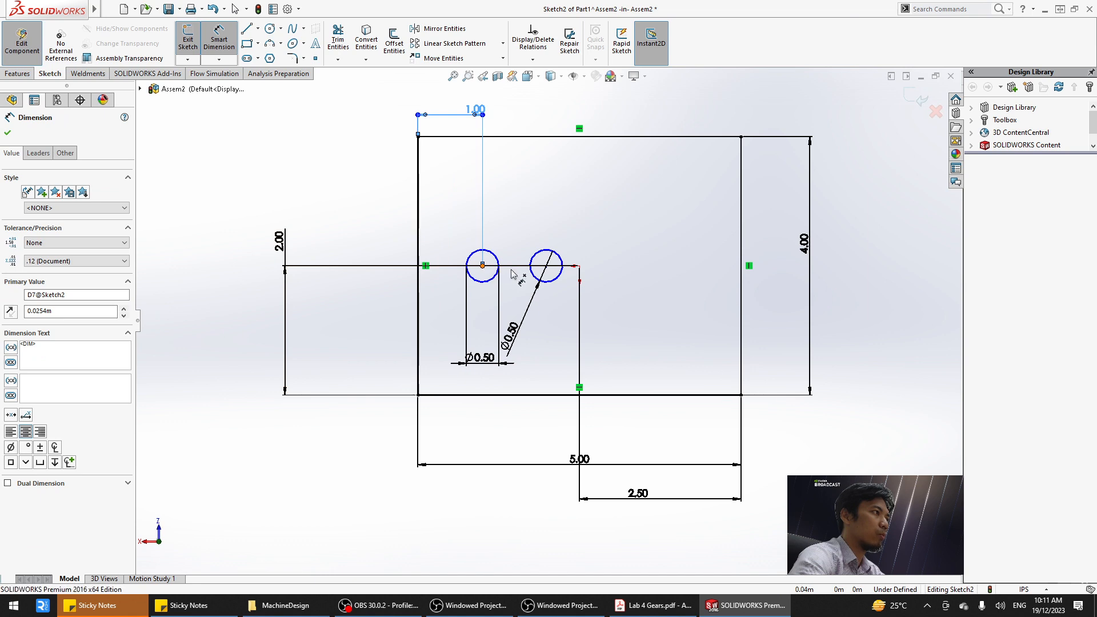
# Check the hole spacing in the Lab 4 Gears PDF, set the centre distance between the circles to 1.875 in, and finish the sketch.
pyautogui.click(482, 265)
pyautogui.click(546, 265)
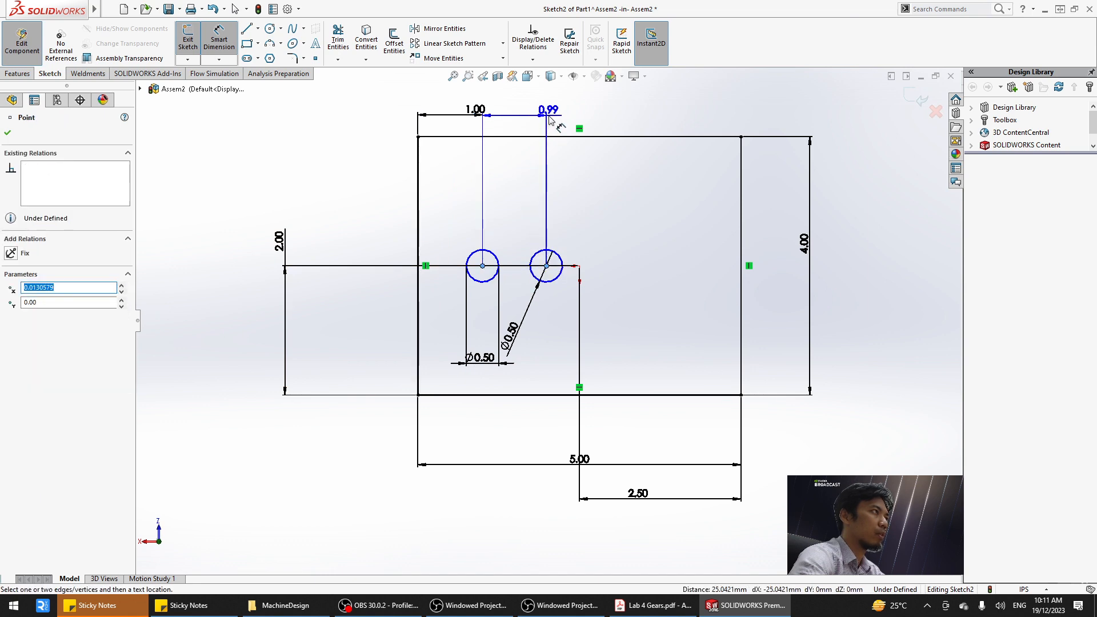
pyautogui.click(548, 118)
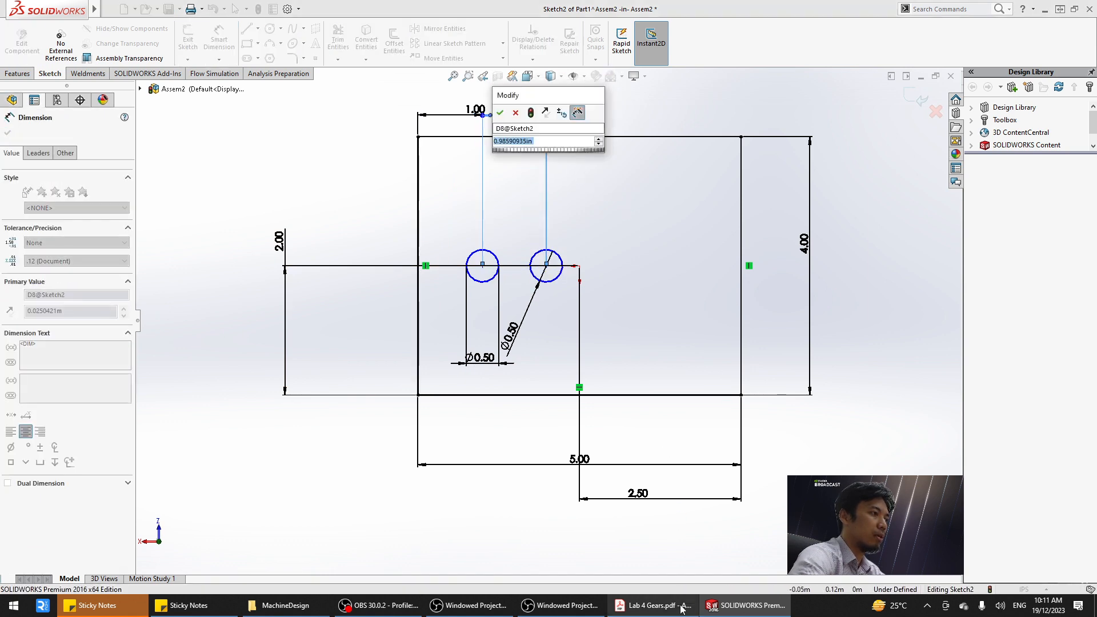
pyautogui.click(682, 609)
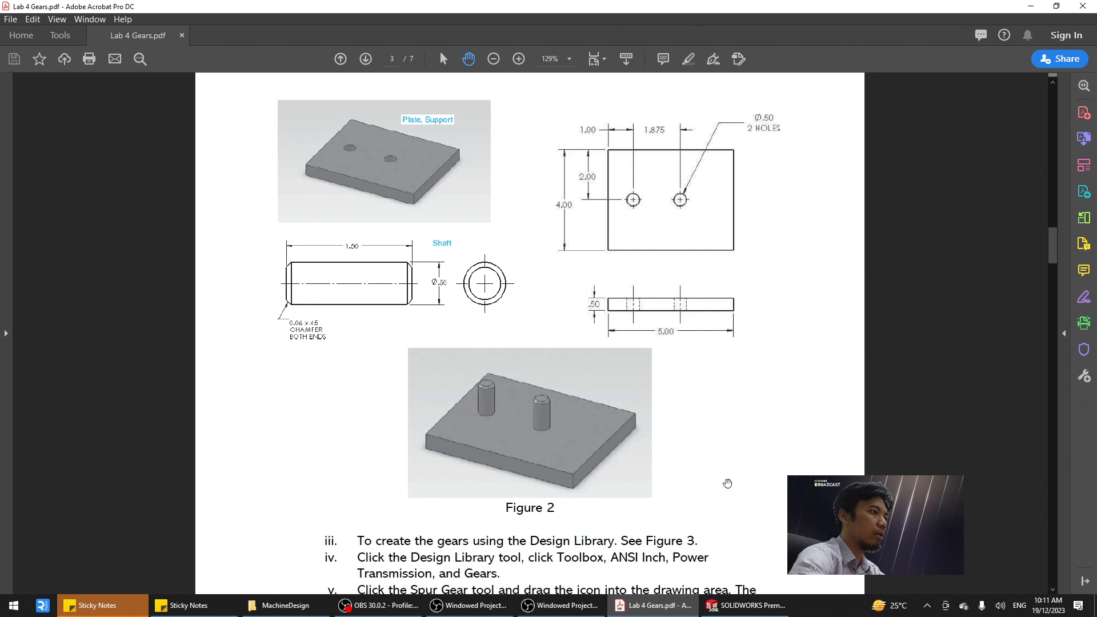
pyautogui.click(745, 605)
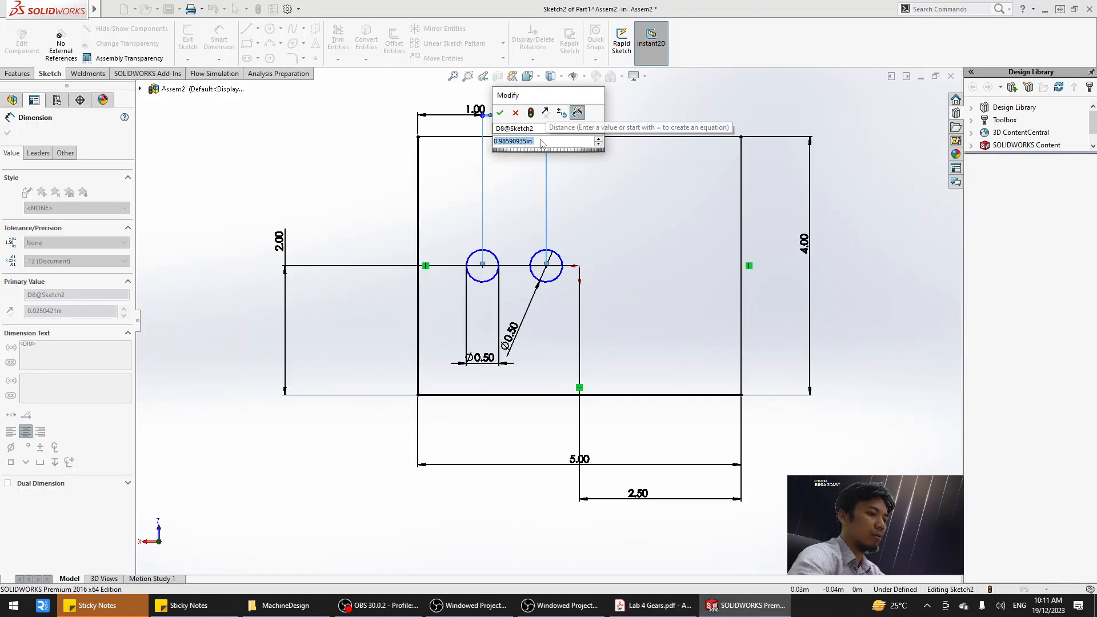
pyautogui.write('1.875')
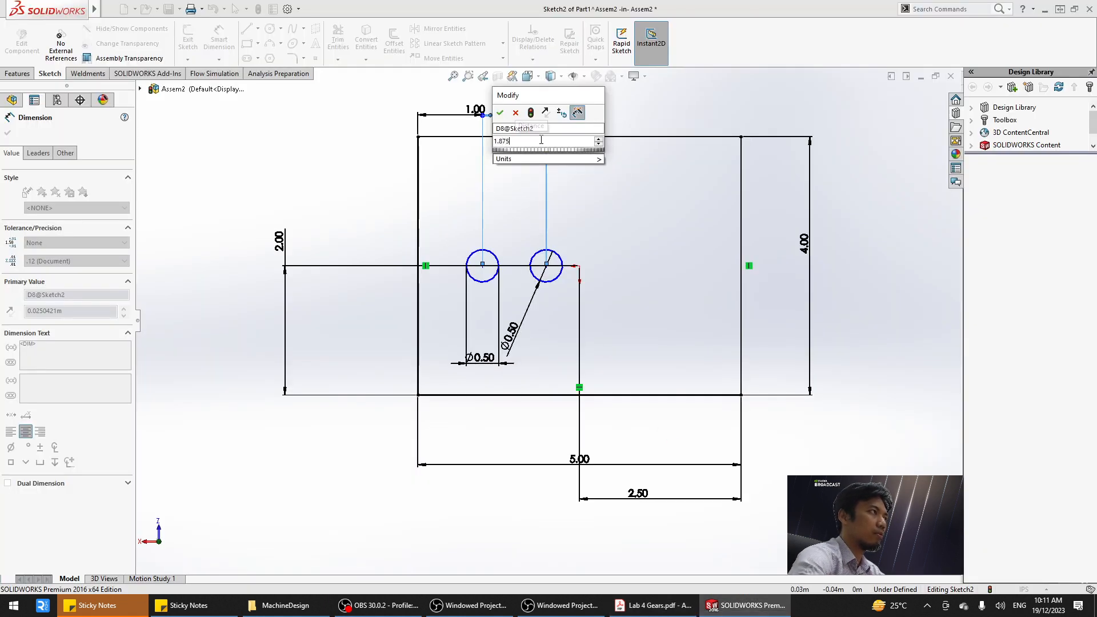
pyautogui.press('Return')
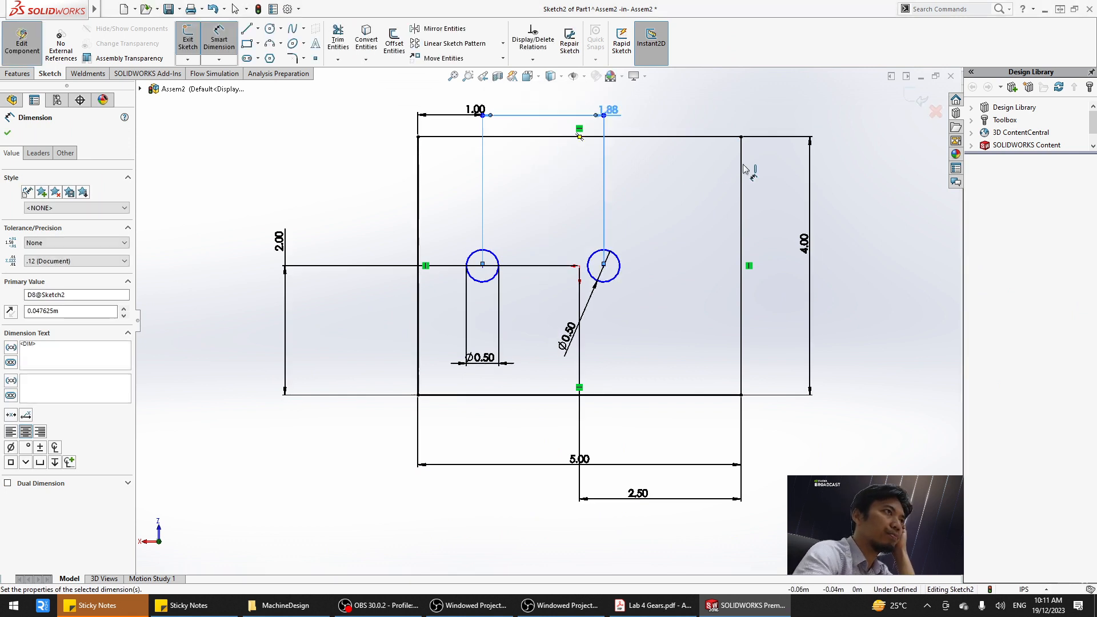
pyautogui.press('Escape')
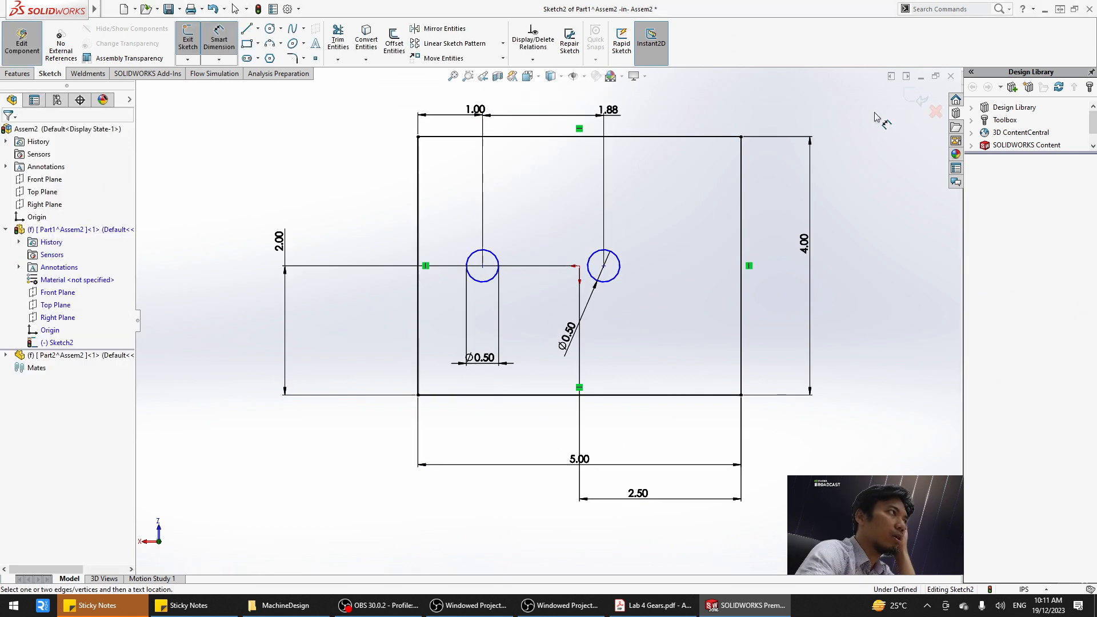
pyautogui.click(918, 98)
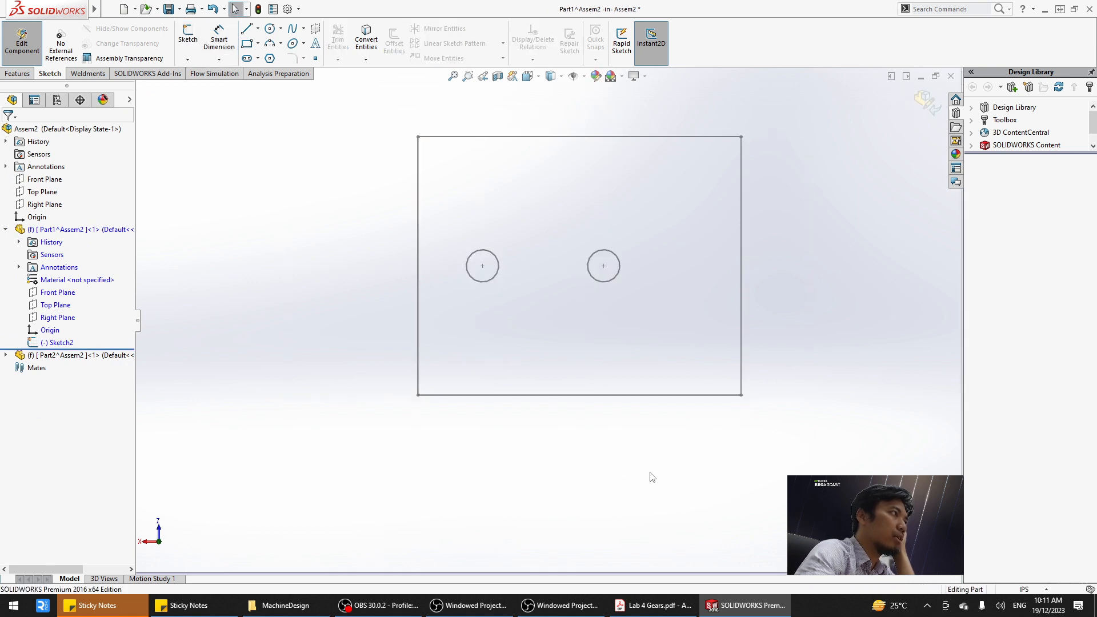
# Check the plate thickness in the Lab 4 Gears PDF and extrude the plate sketch 0.5 in as a blind boss.
pyautogui.moveTo(651, 477)
pyautogui.mouseDown(button='middle')
pyautogui.moveTo(735, 436)
pyautogui.moveTo(649, 264)
pyautogui.moveTo(676, 282)
pyautogui.mouseUp(button='middle')
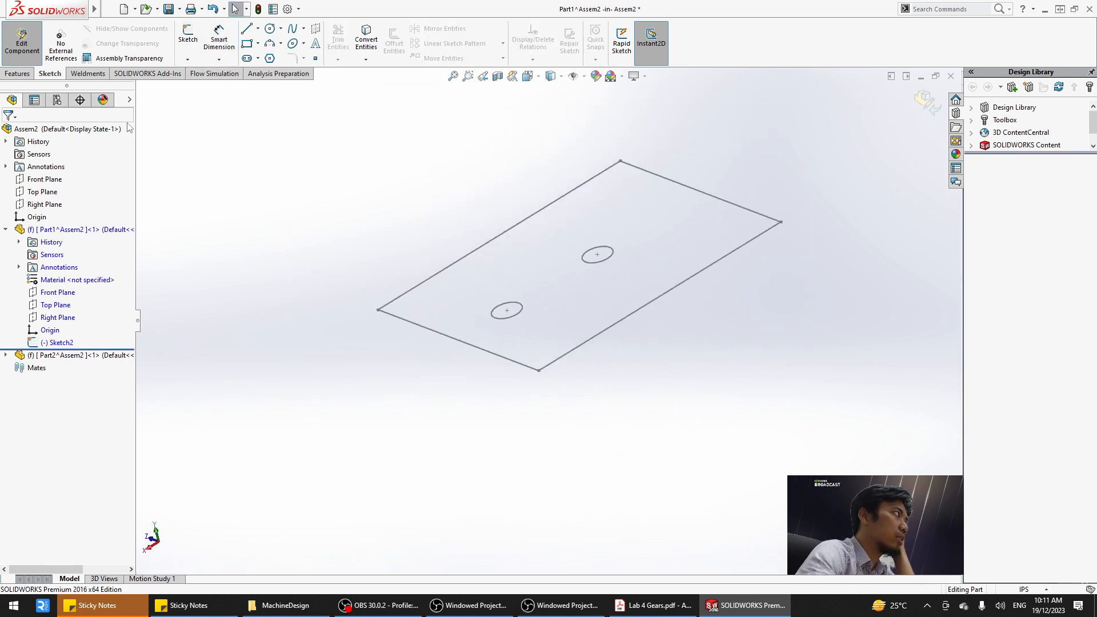
pyautogui.click(17, 73)
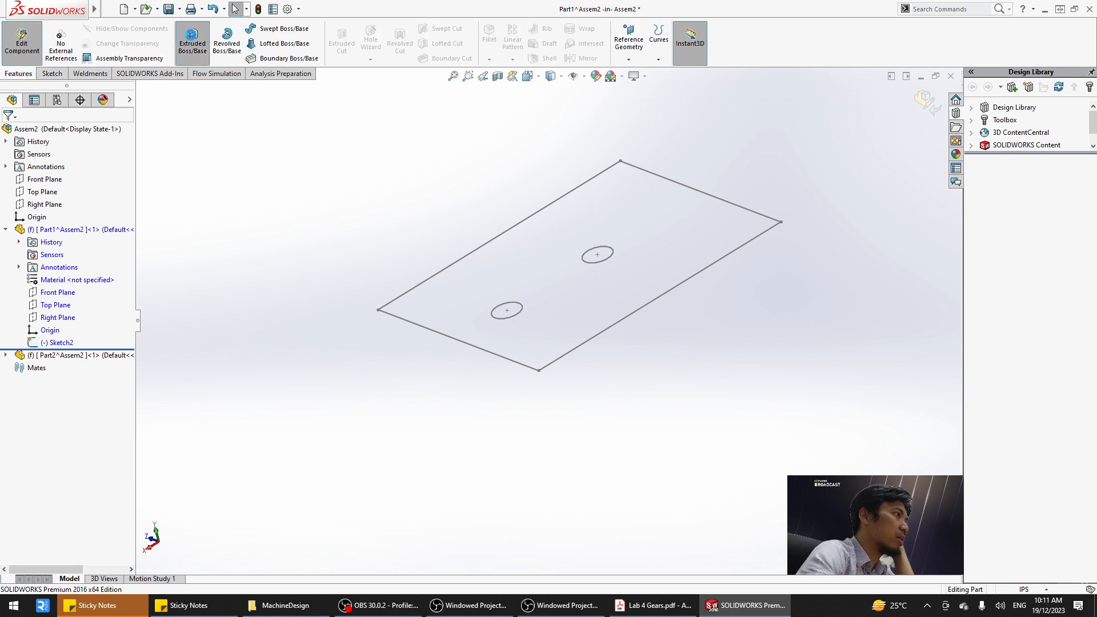
pyautogui.click(192, 43)
pyautogui.click(140, 89)
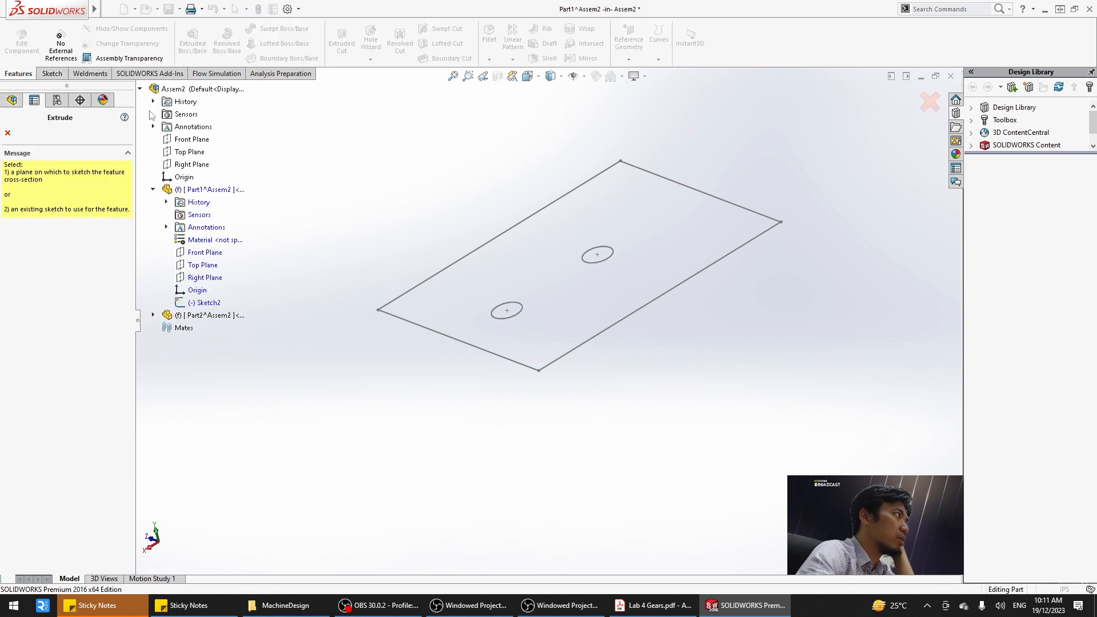
pyautogui.click(193, 300)
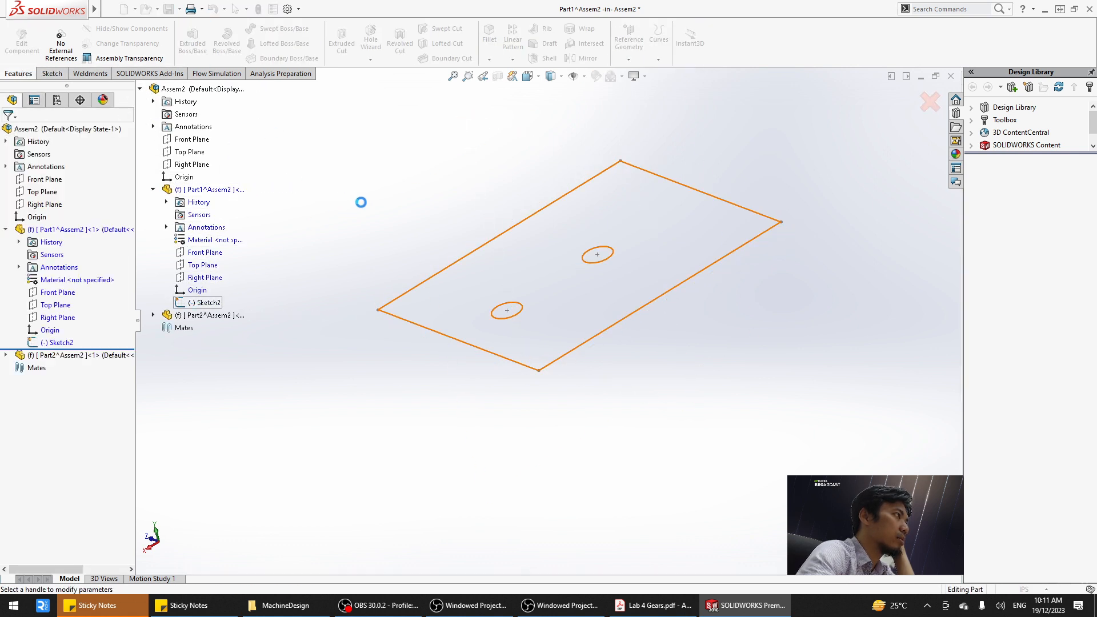
pyautogui.moveTo(484, 187); pyautogui.dragTo(456, 161, button='middle')
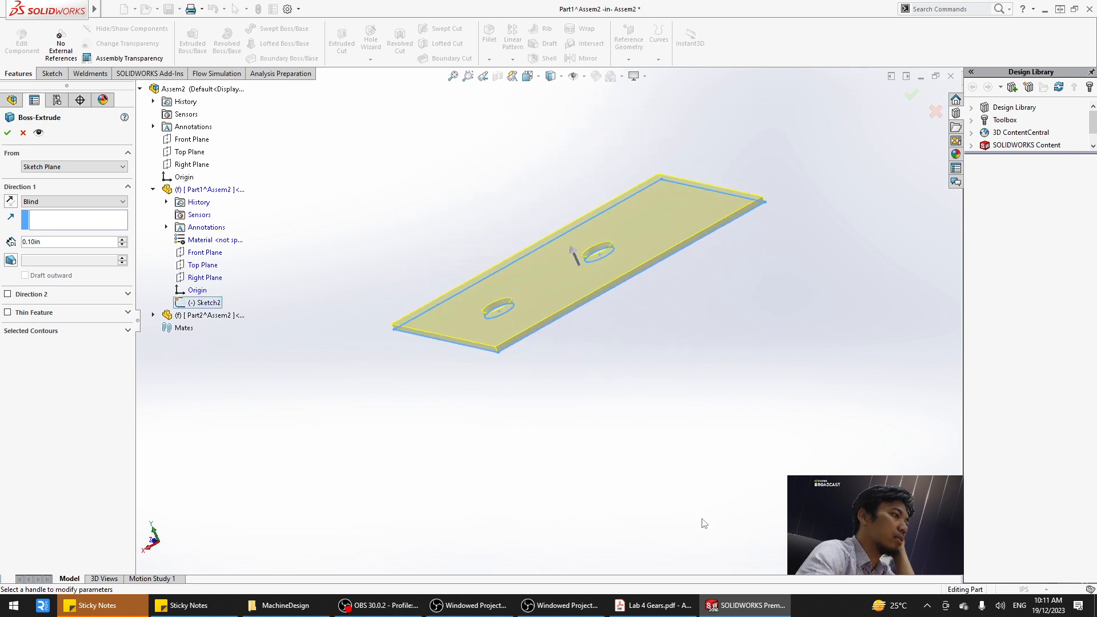
pyautogui.click(653, 605)
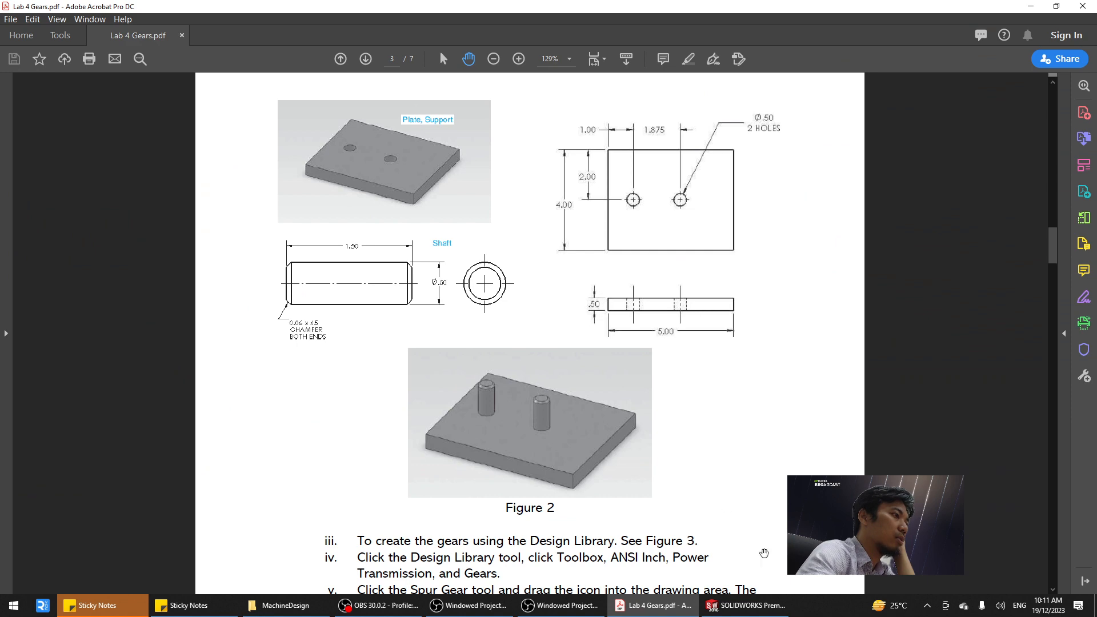
pyautogui.click(745, 605)
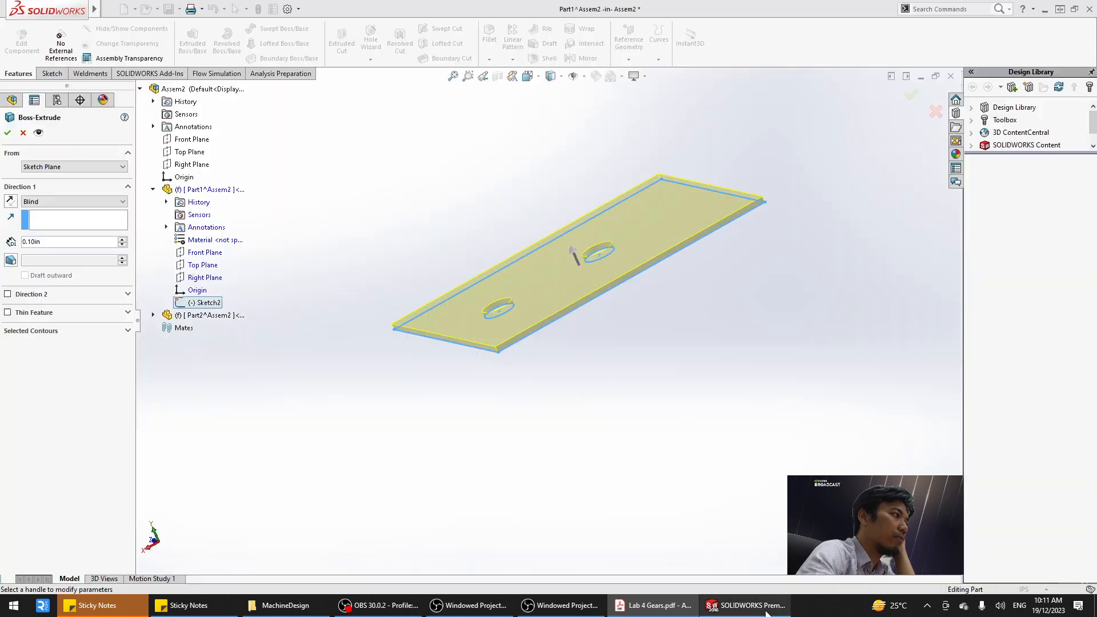
pyautogui.click(122, 239)
pyautogui.click(122, 239)
pyautogui.click(123, 239)
pyautogui.click(122, 239)
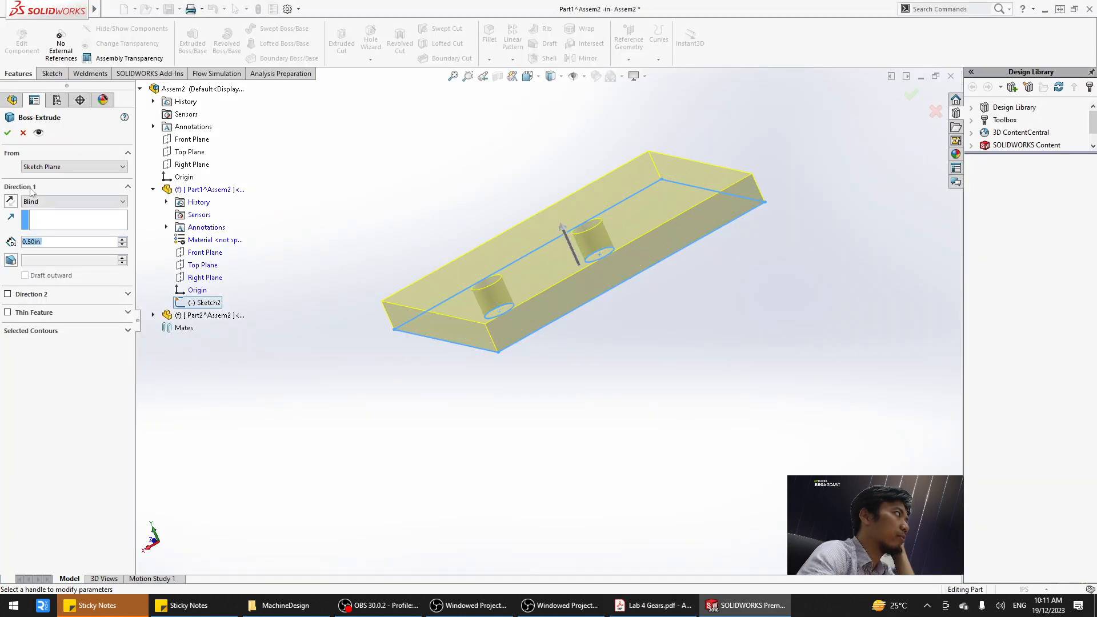
pyautogui.click(8, 133)
pyautogui.moveTo(512, 153); pyautogui.dragTo(524, 222, button='middle')
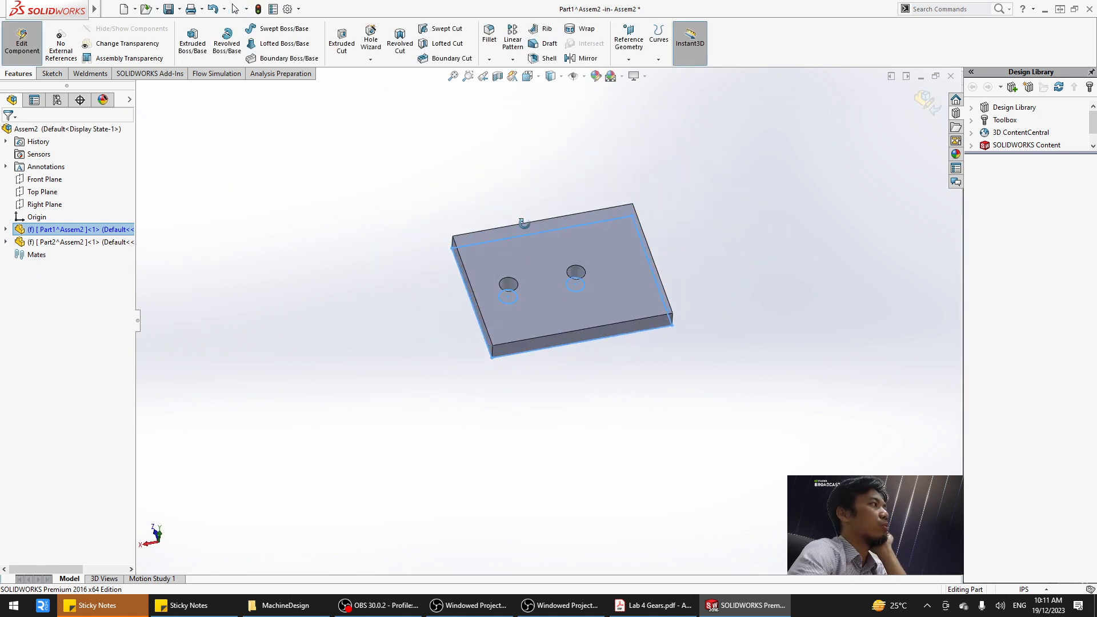
pyautogui.click(328, 255)
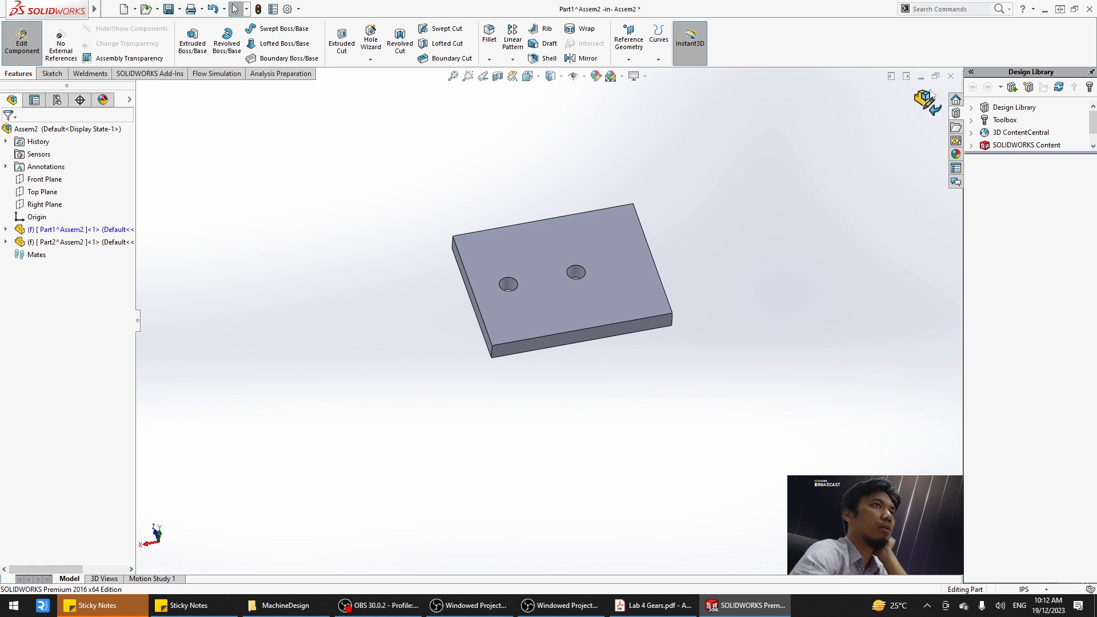
# Return from the plate to the assembly and open the second part for in-context editing.
pyautogui.click(928, 99)
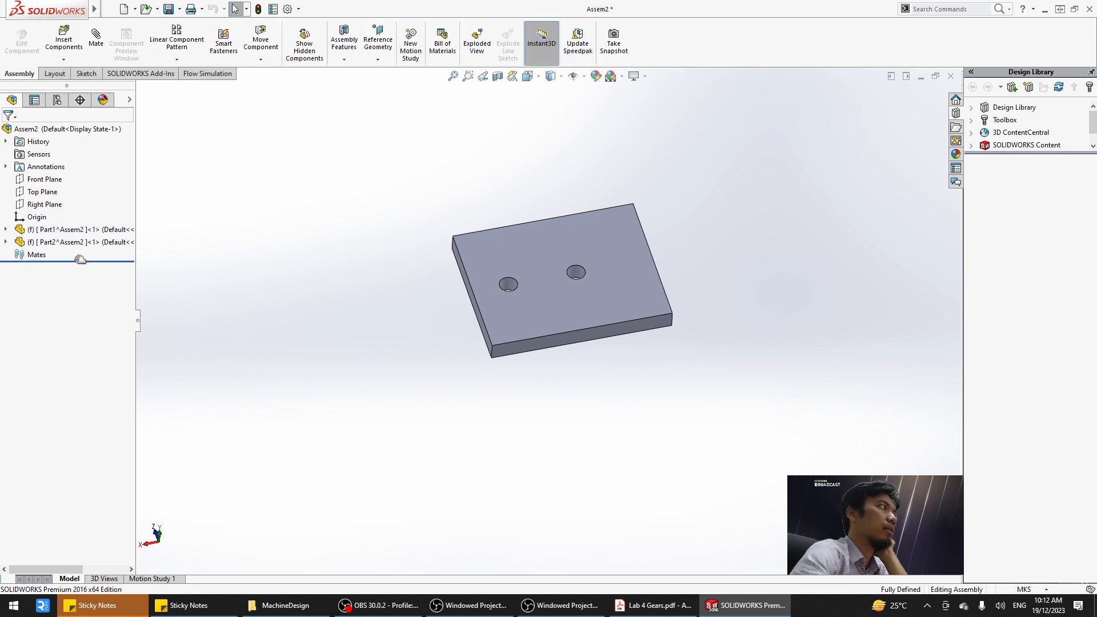
pyautogui.click(57, 242)
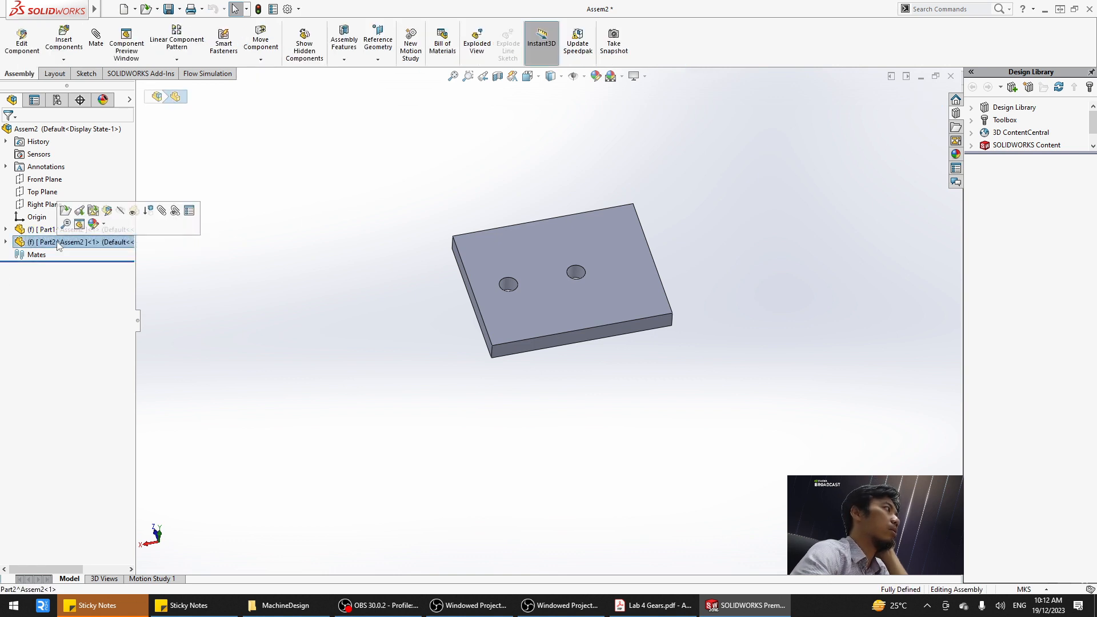
pyautogui.click(106, 212)
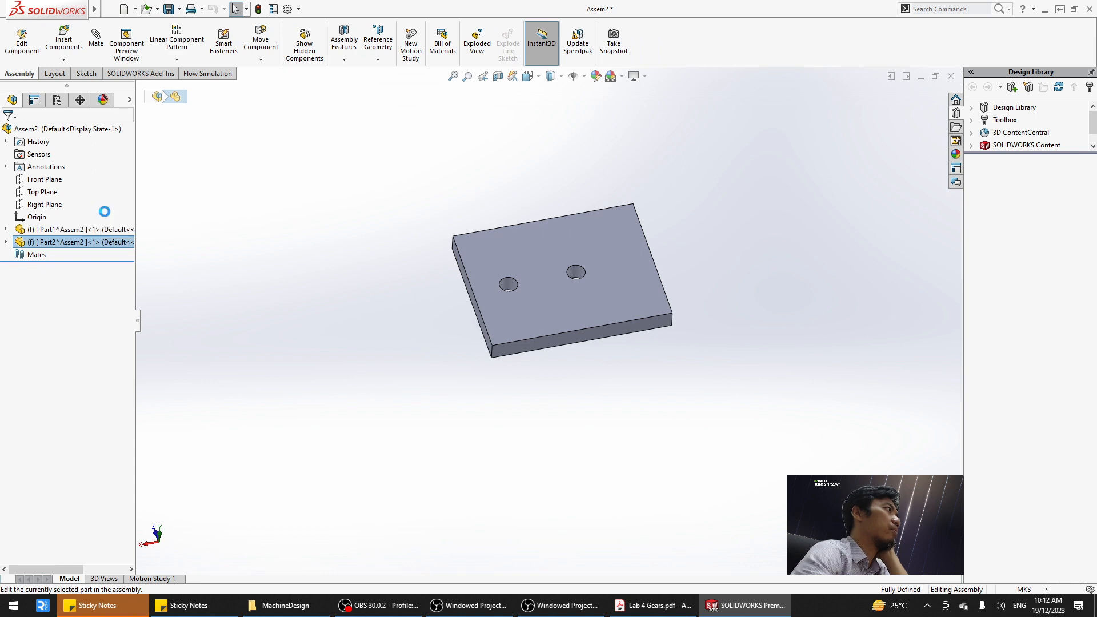
# Start a sketch on the second part's Top Plane, viewed face-on, and switch to the Lab 4 Gears PDF to check the shaft drawing.
pyautogui.click(6, 243)
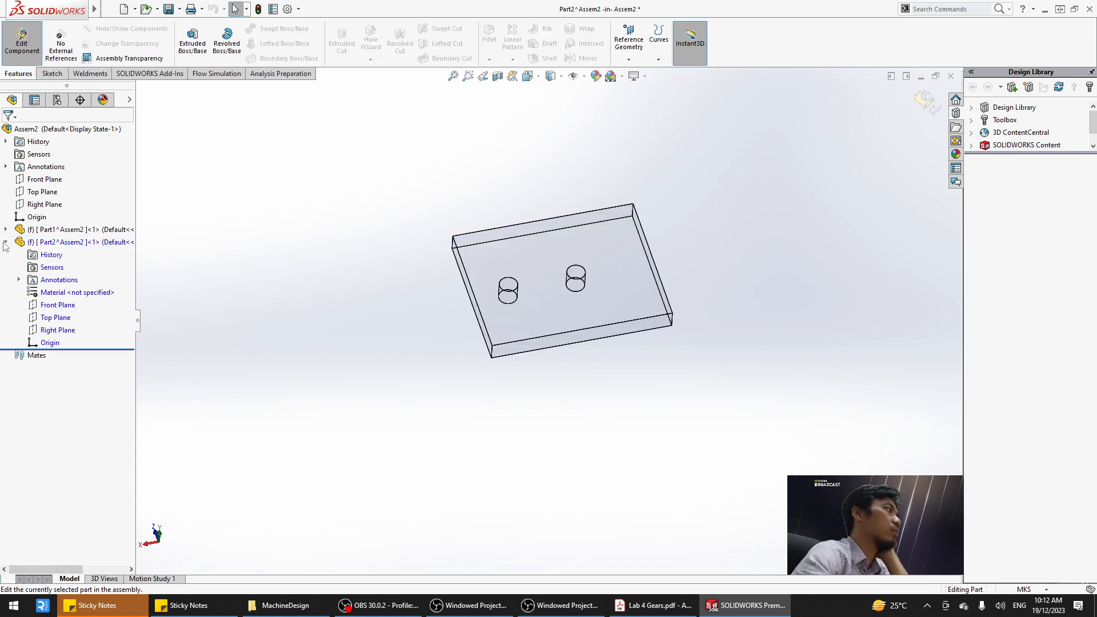
pyautogui.click(60, 317)
pyautogui.click(71, 298)
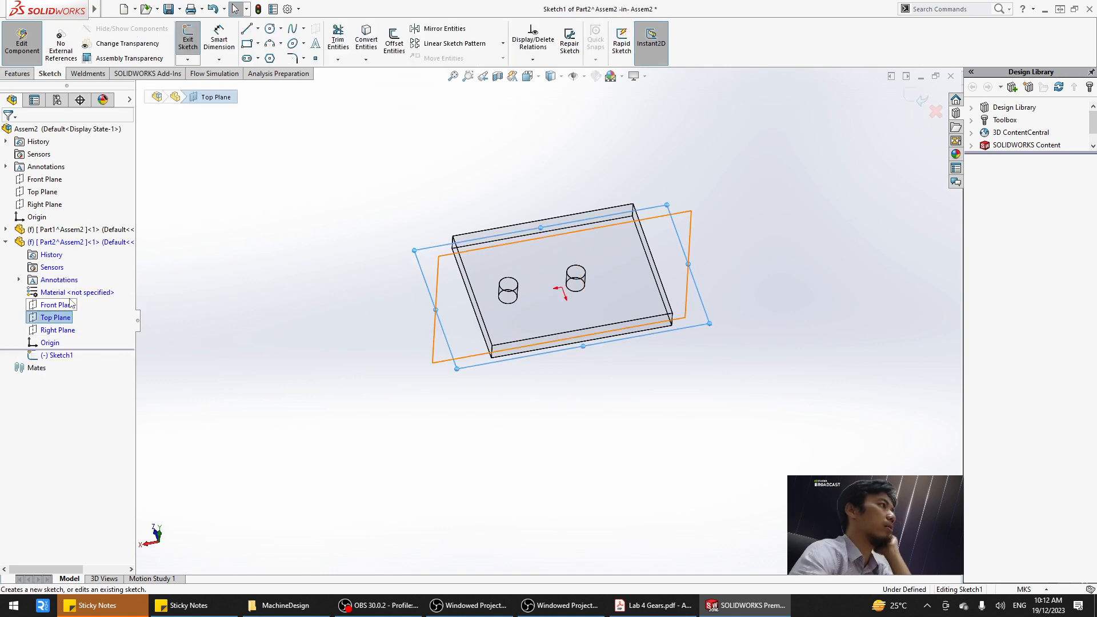
pyautogui.press('space')
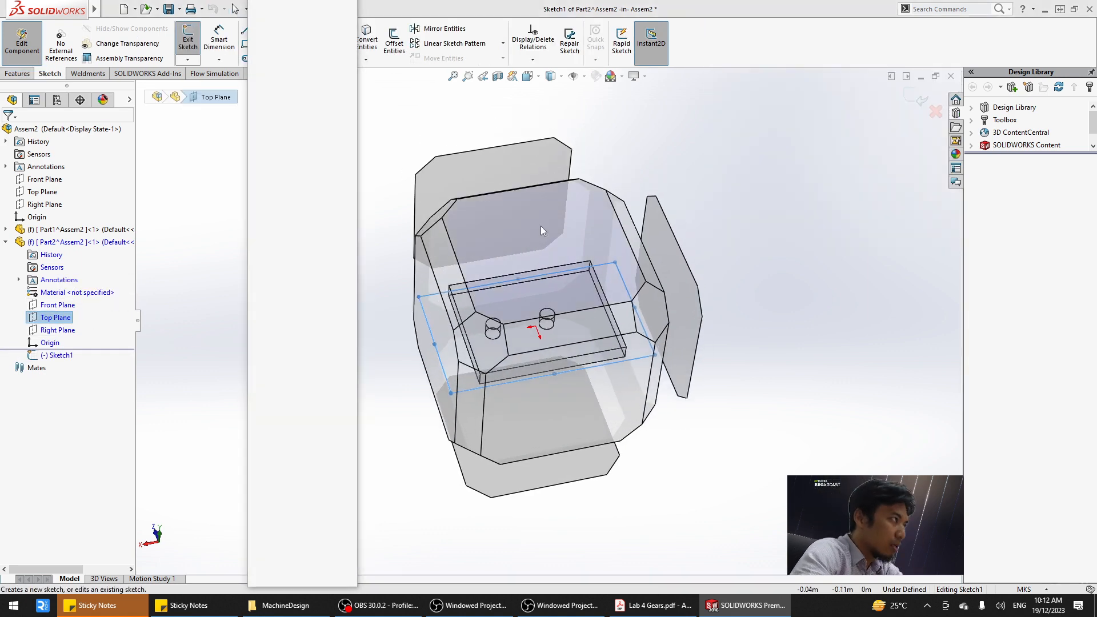
pyautogui.click(541, 226)
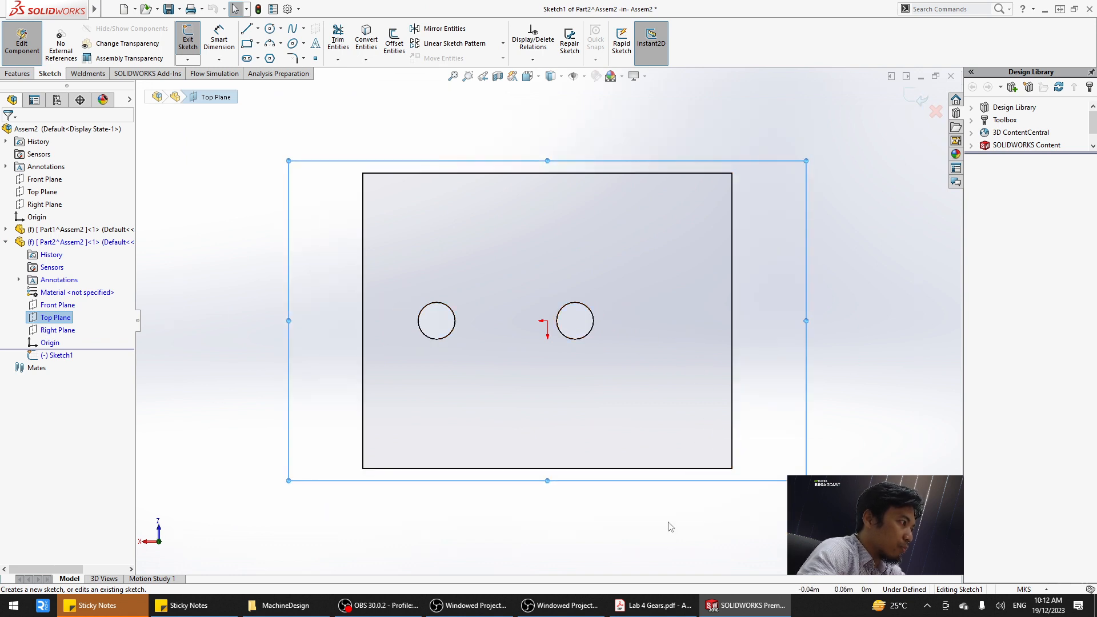
pyautogui.click(657, 605)
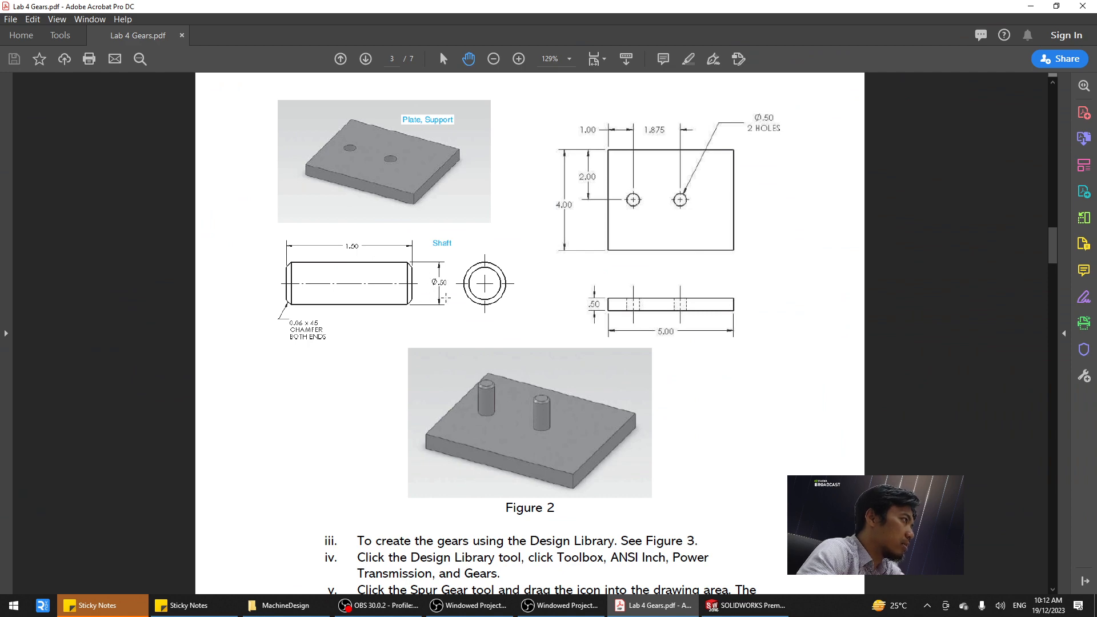
# Switch back to SOLIDWORKS and set the second part's unit system to IPS.
pyautogui.click(746, 606)
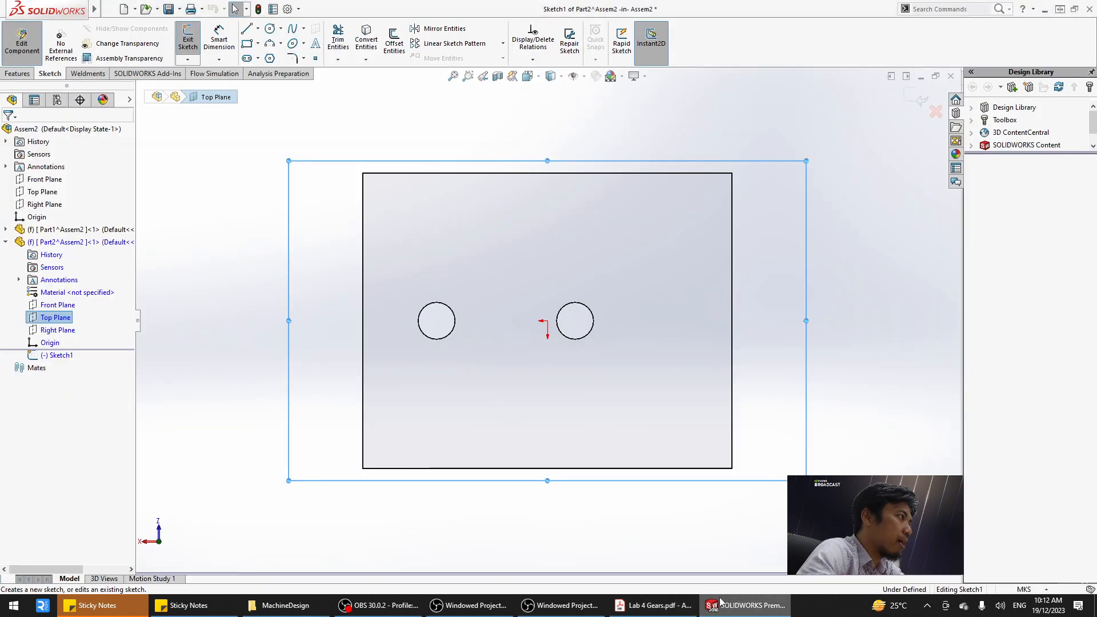
pyautogui.click(1005, 588)
pyautogui.click(1009, 557)
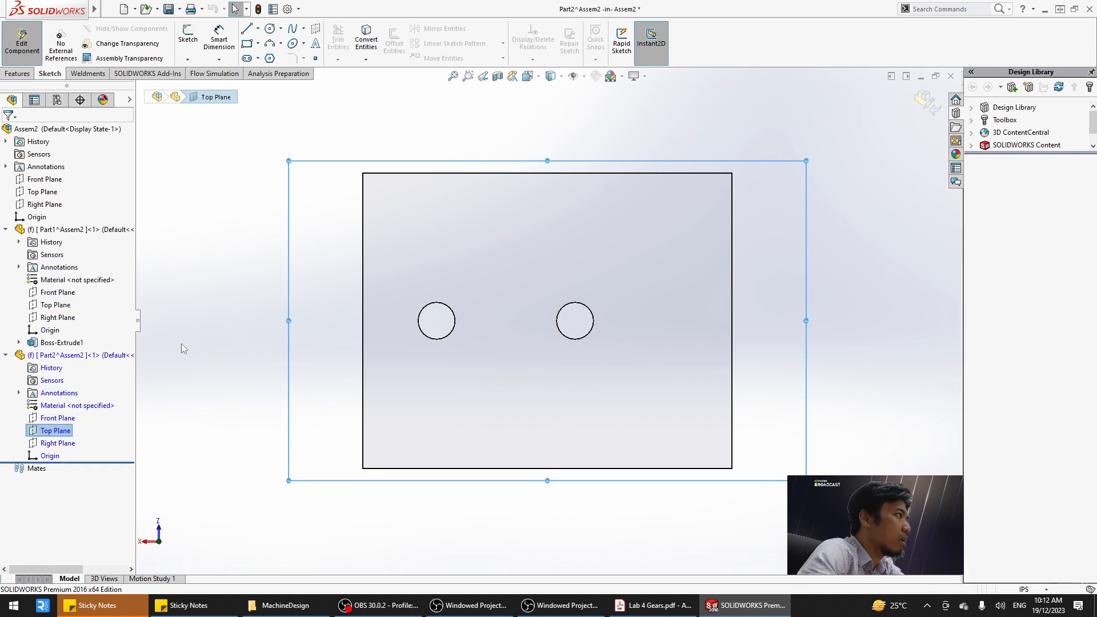
pyautogui.click(57, 430)
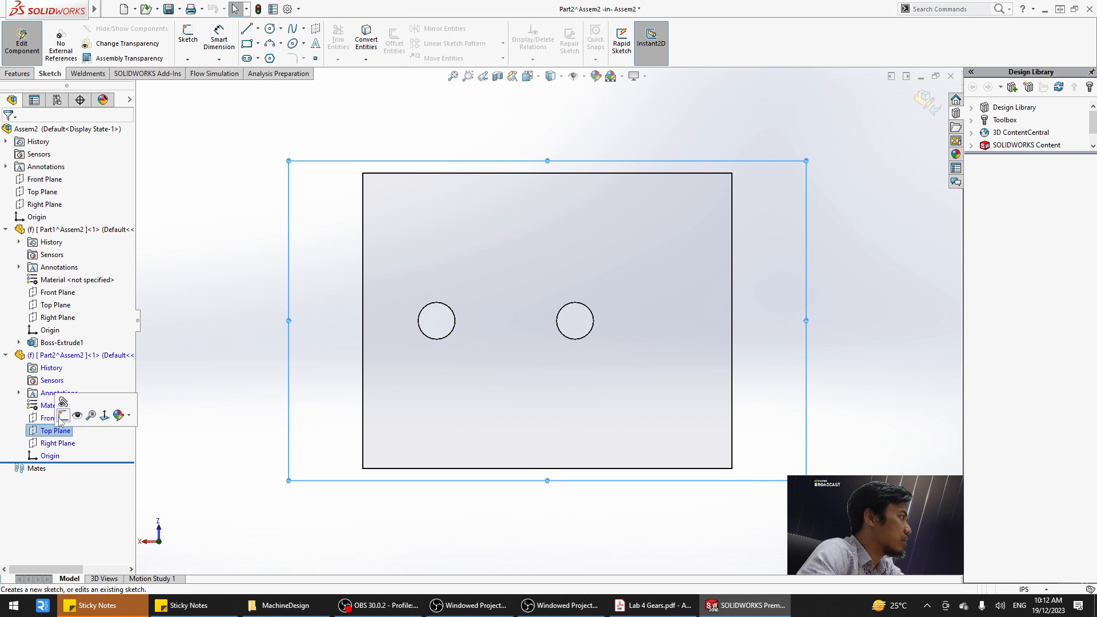
pyautogui.click(204, 393)
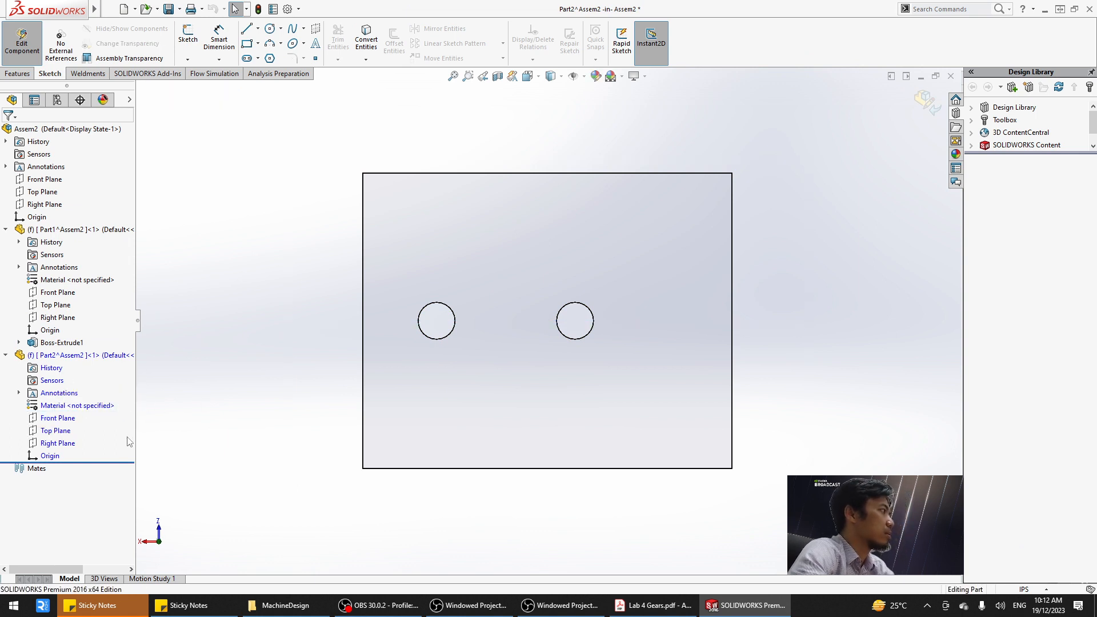
pyautogui.click(57, 431)
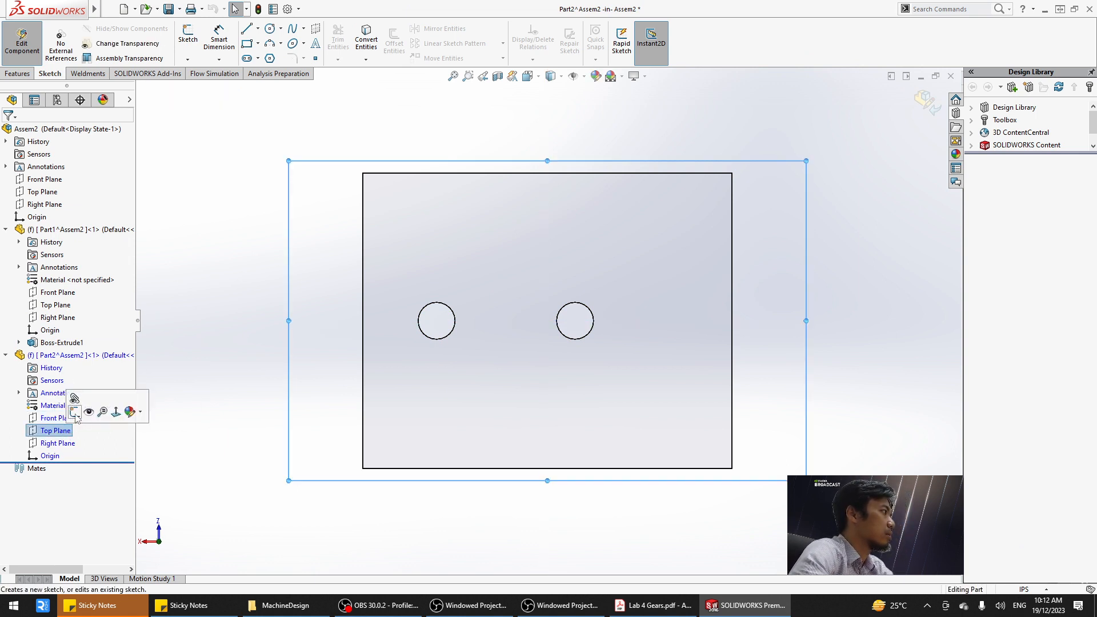
pyautogui.click(74, 412)
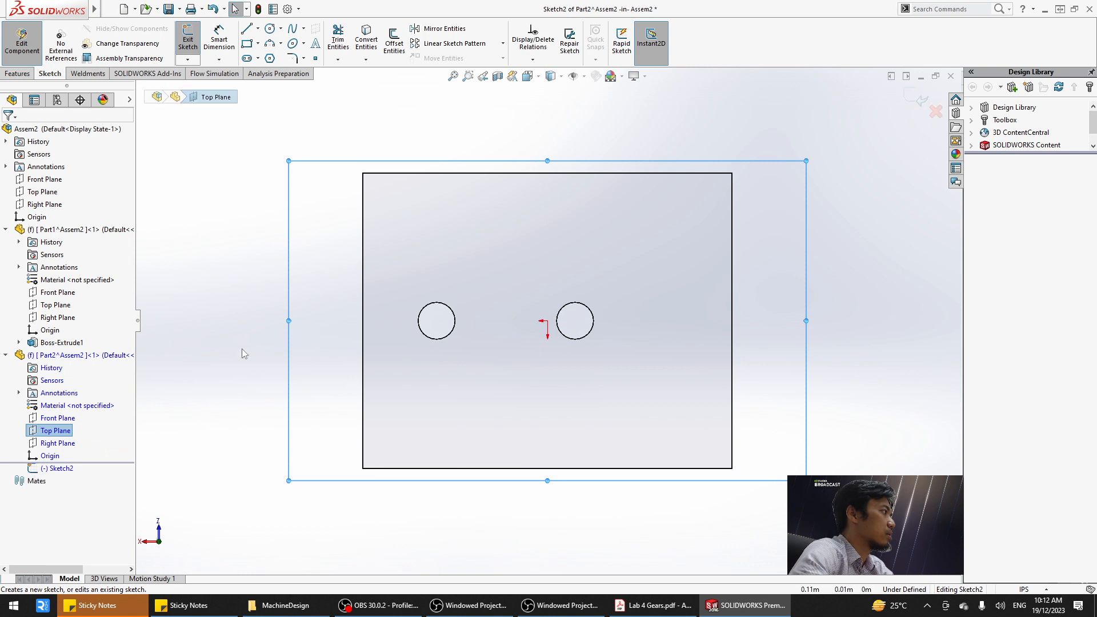
pyautogui.click(241, 348)
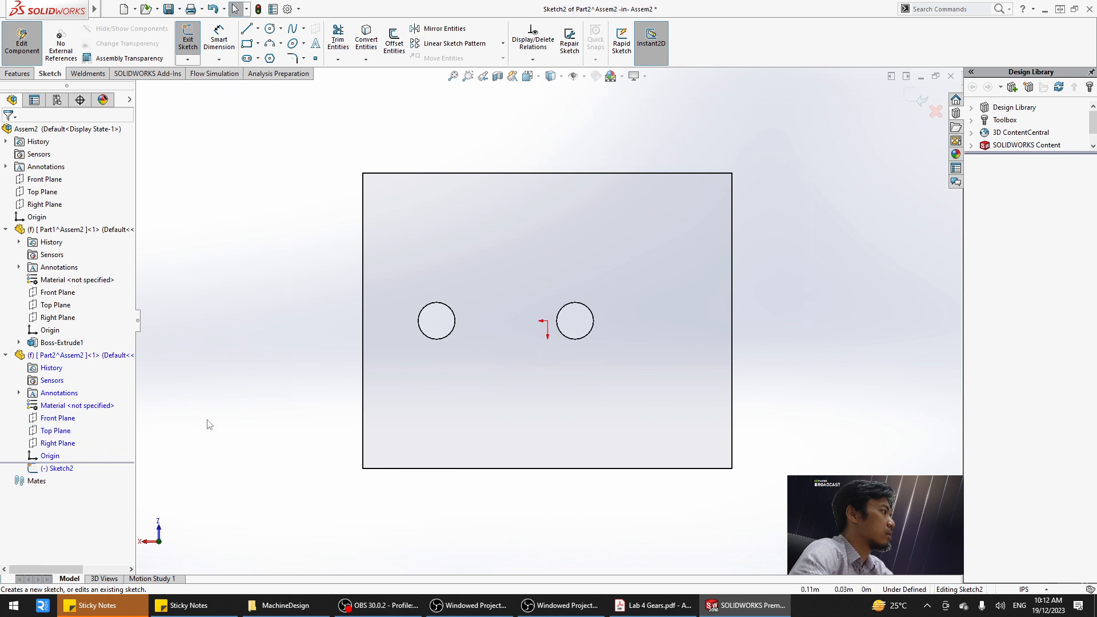
pyautogui.click(63, 467)
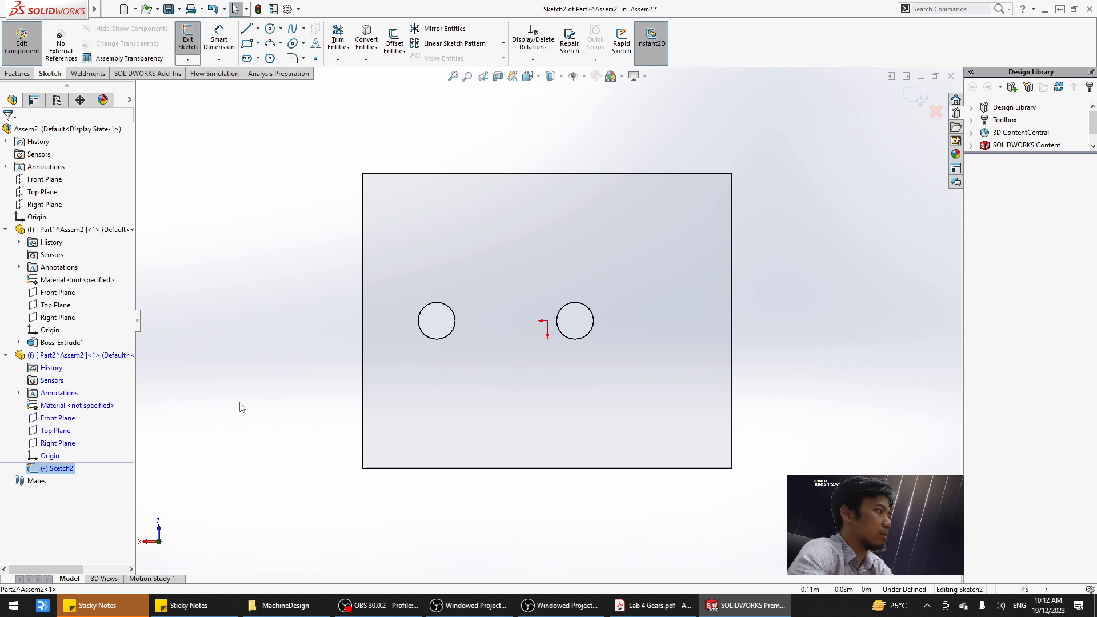
pyautogui.click(918, 98)
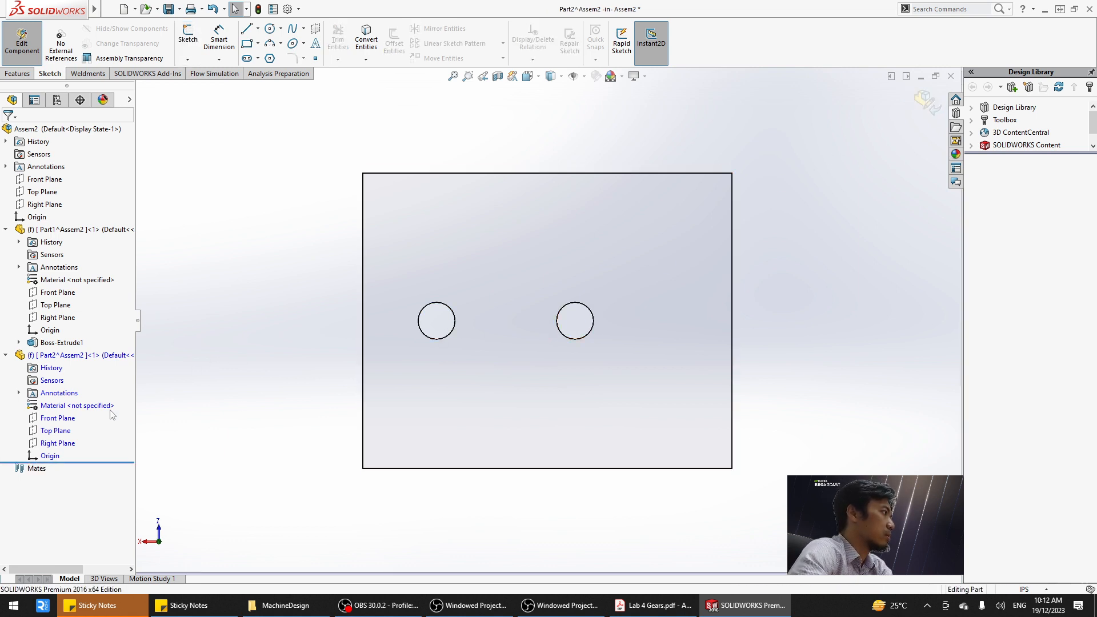
# Start a new sketch on the second part's Top Plane.
pyautogui.click(55, 430)
pyautogui.click(94, 434)
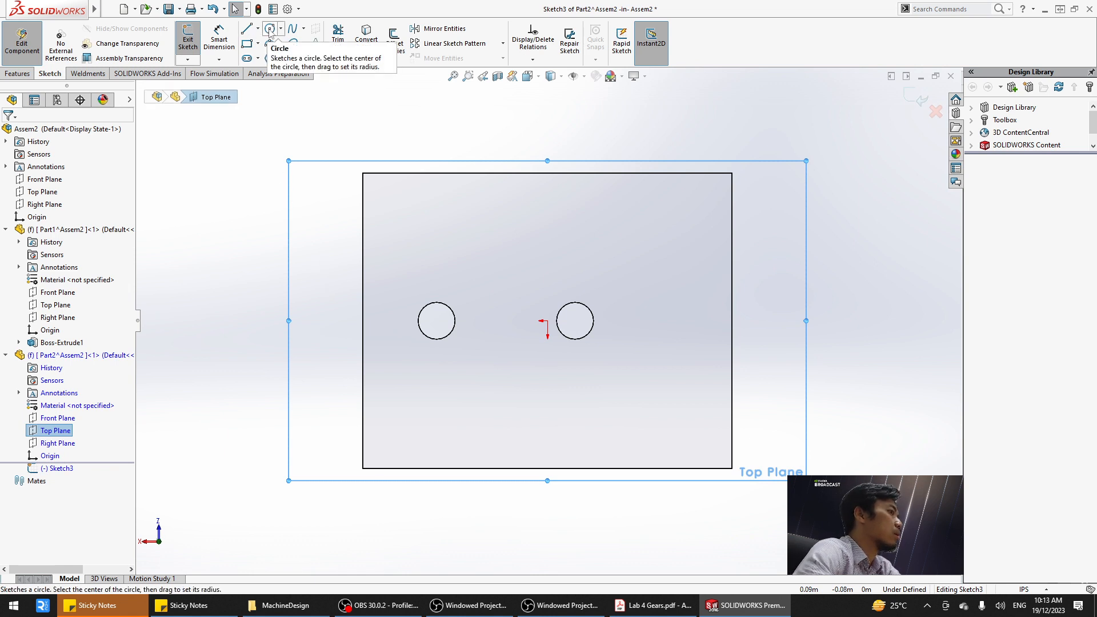
pyautogui.click(270, 29)
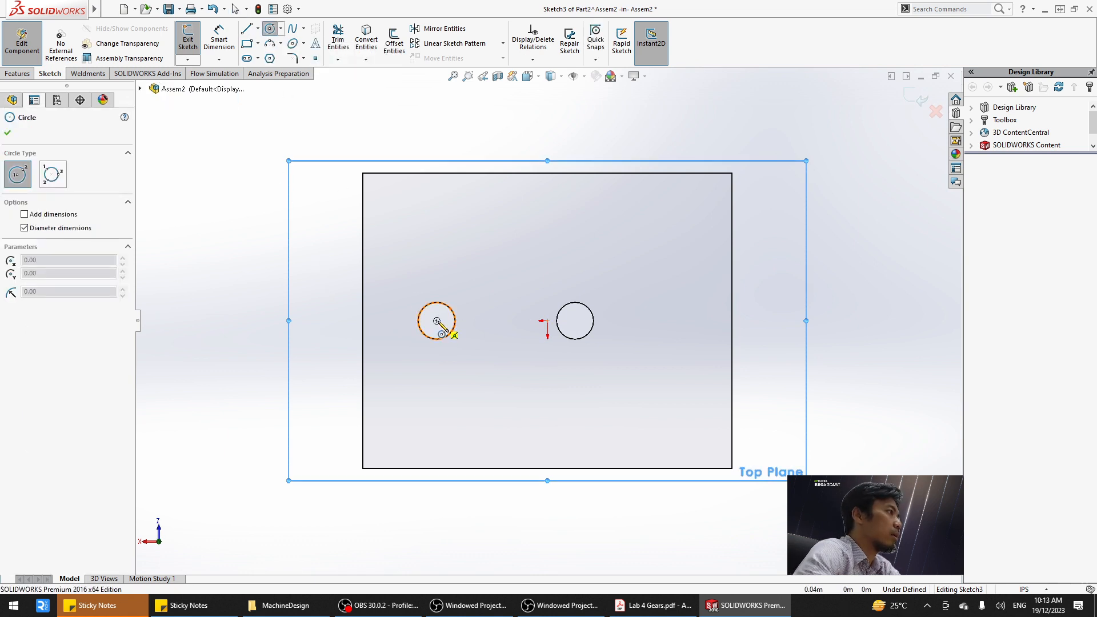
pyautogui.click(437, 321)
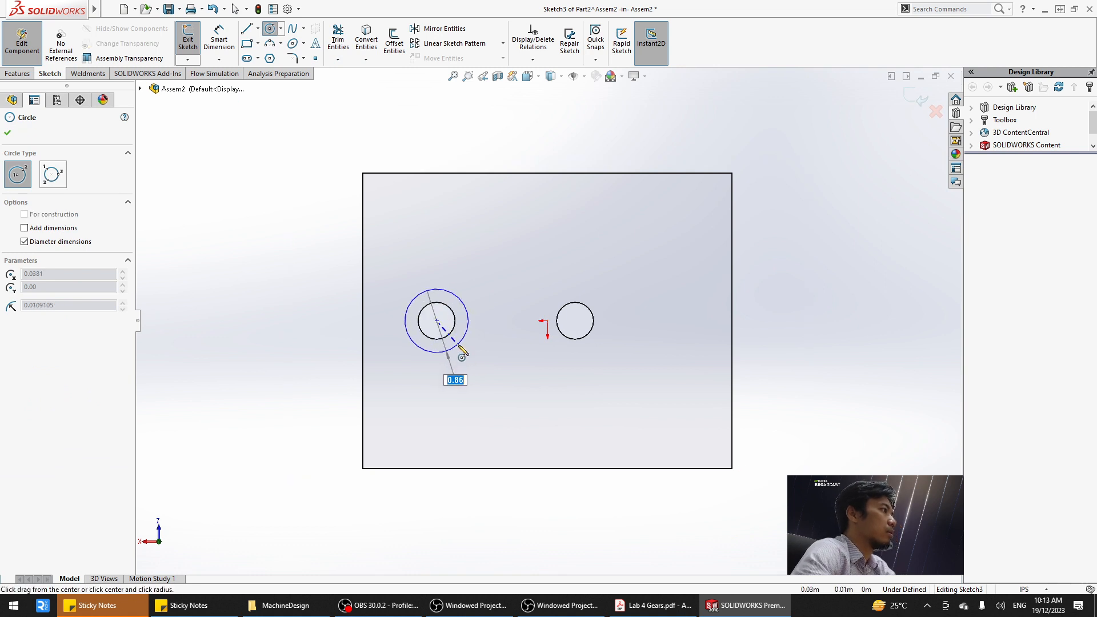
pyautogui.press('Escape')
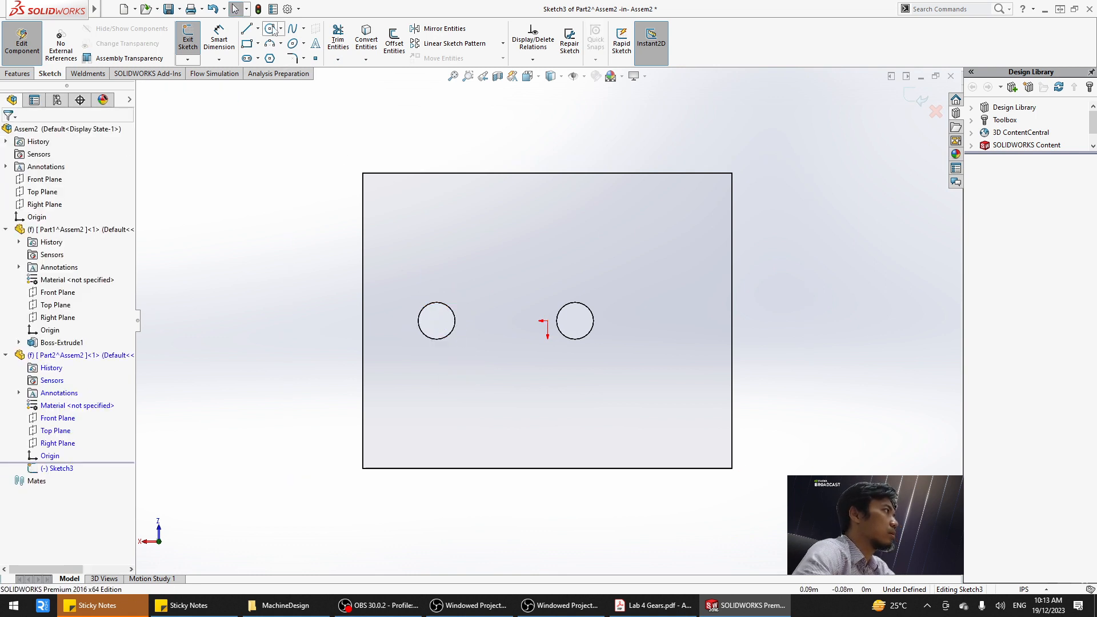
# Sketch a circle about 2.24 in in diameter centred on the second part's origin.
pyautogui.click(269, 29)
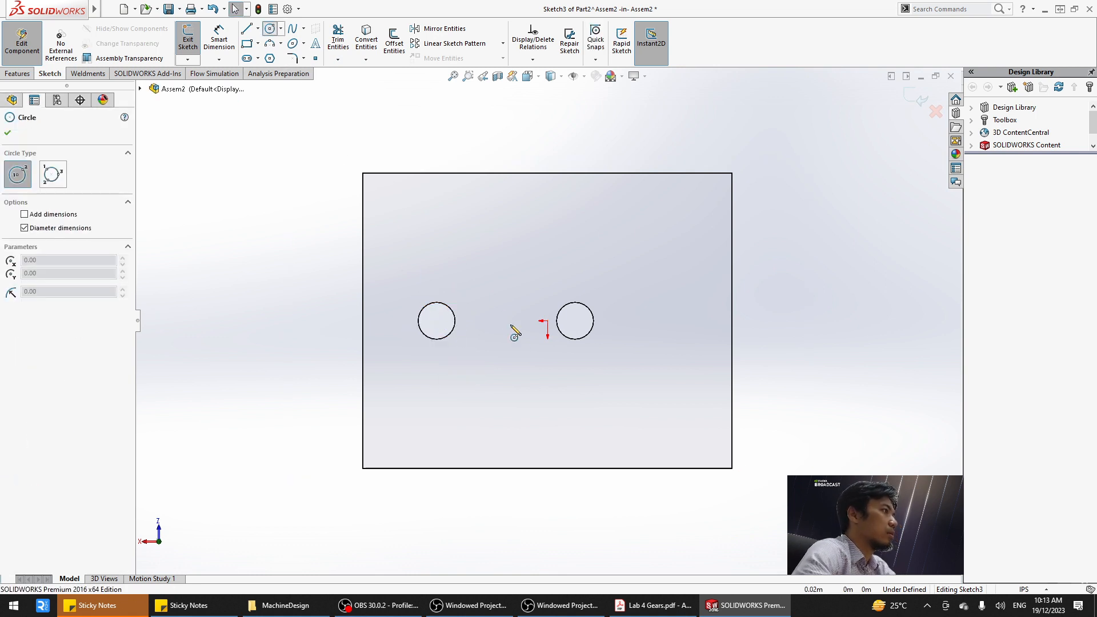
pyautogui.click(547, 321)
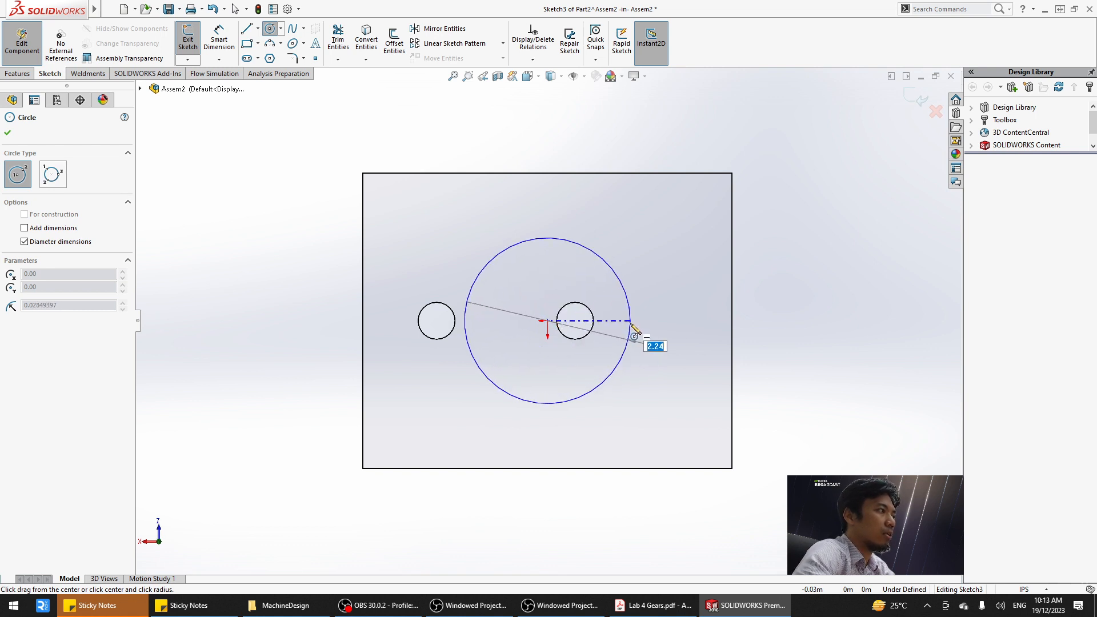
pyautogui.click(633, 328)
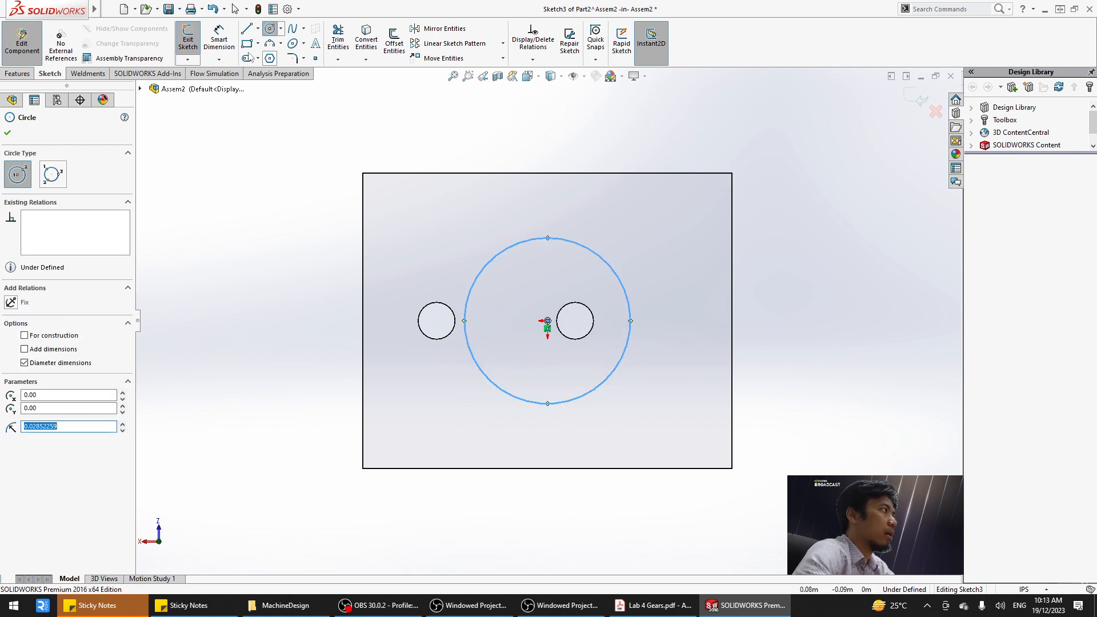
# Dimension the origin-centred circle to a 0.5 in diameter and exit the sketch.
pyautogui.click(218, 40)
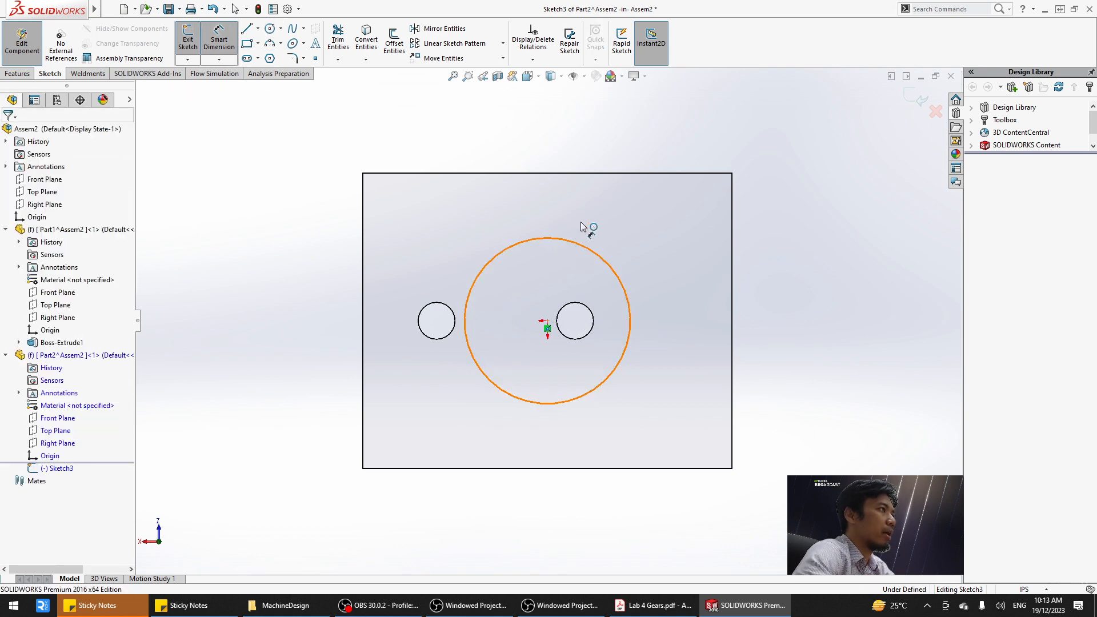
pyautogui.click(584, 241)
pyautogui.click(628, 136)
pyautogui.write('0.5')
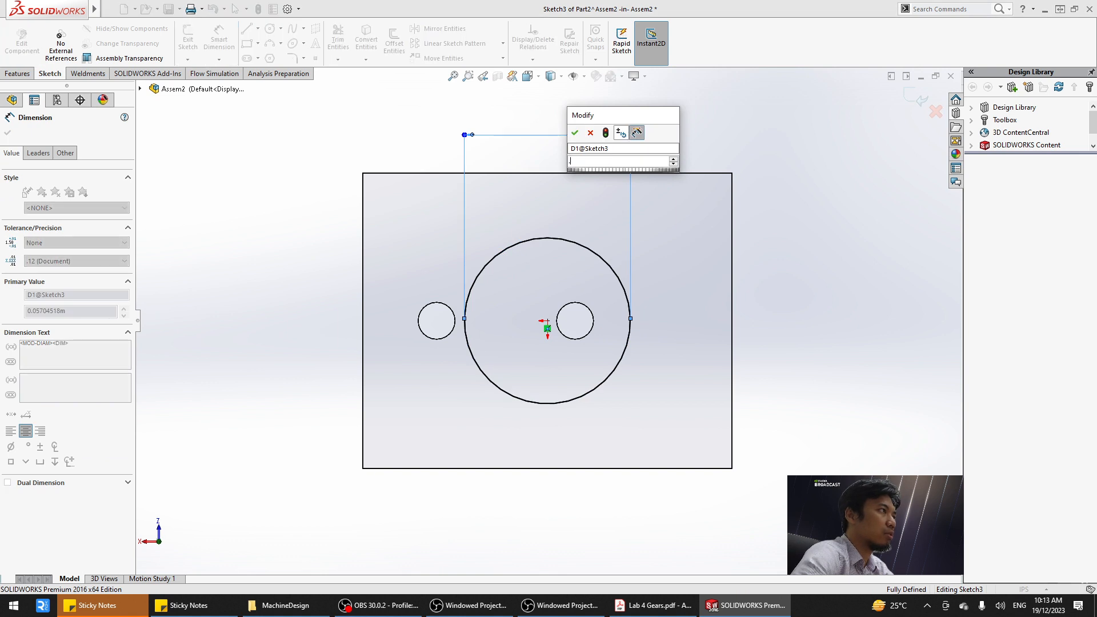
pyautogui.press('Return')
pyautogui.scroll(3, 653, 217)
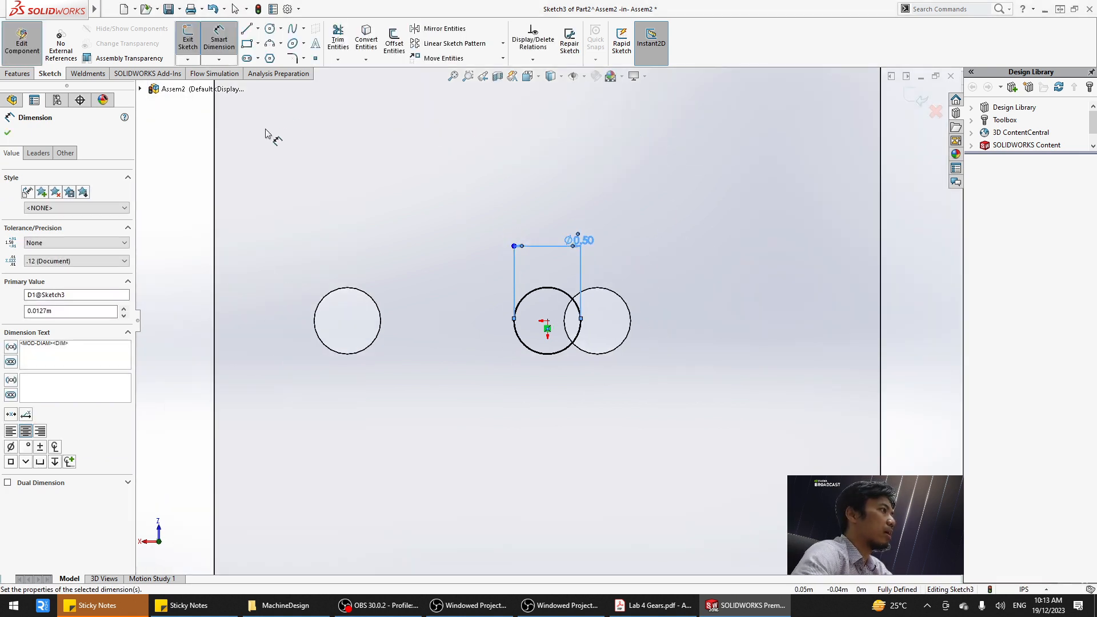
pyautogui.press('Escape')
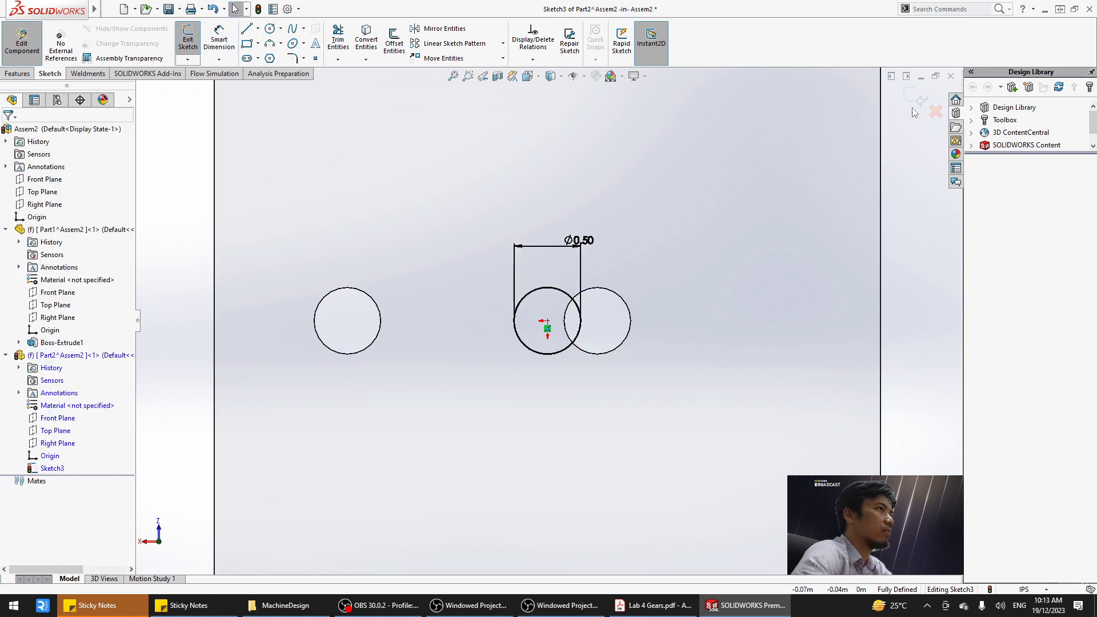
pyautogui.press('Escape')
# Extrude the circle sketch as a blind boss to a depth of 1.50 in to form the shaft.
pyautogui.moveTo(591, 368)
pyautogui.mouseDown(button='middle')
pyautogui.moveTo(558, 292)
pyautogui.moveTo(573, 220)
pyautogui.moveTo(557, 214)
pyautogui.mouseUp(button='middle')
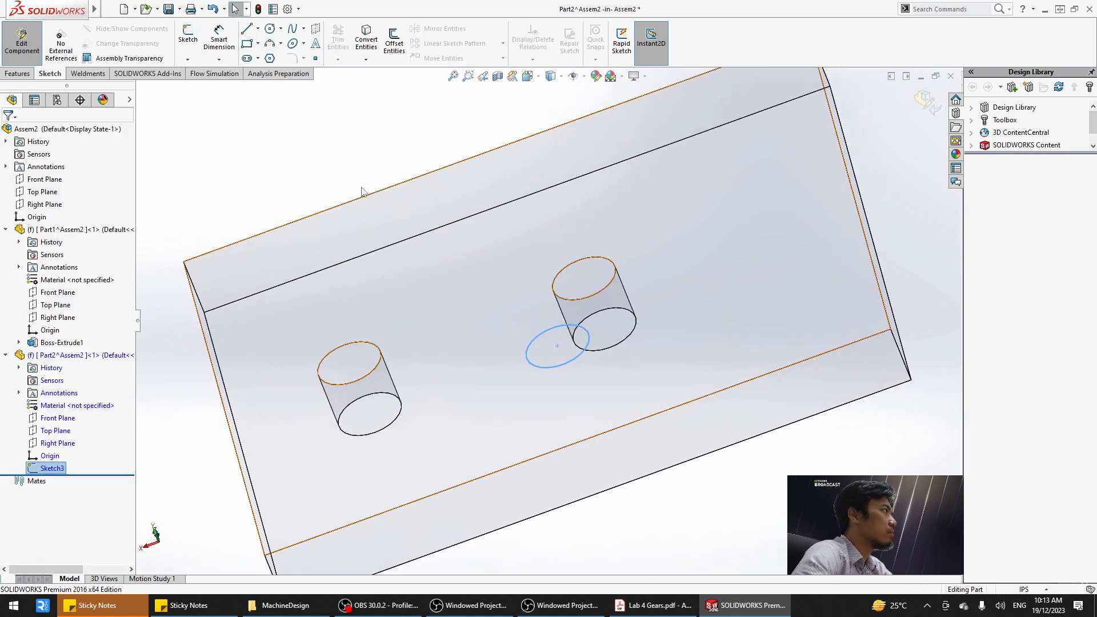
pyautogui.click(17, 73)
pyautogui.click(203, 48)
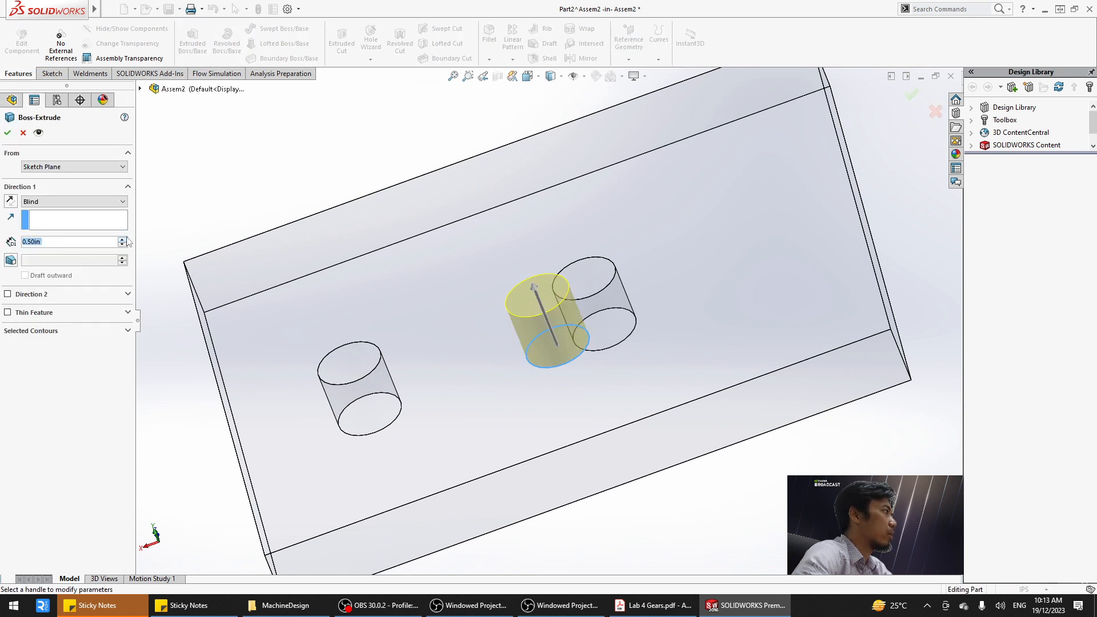
pyautogui.scroll(9, 126, 240)
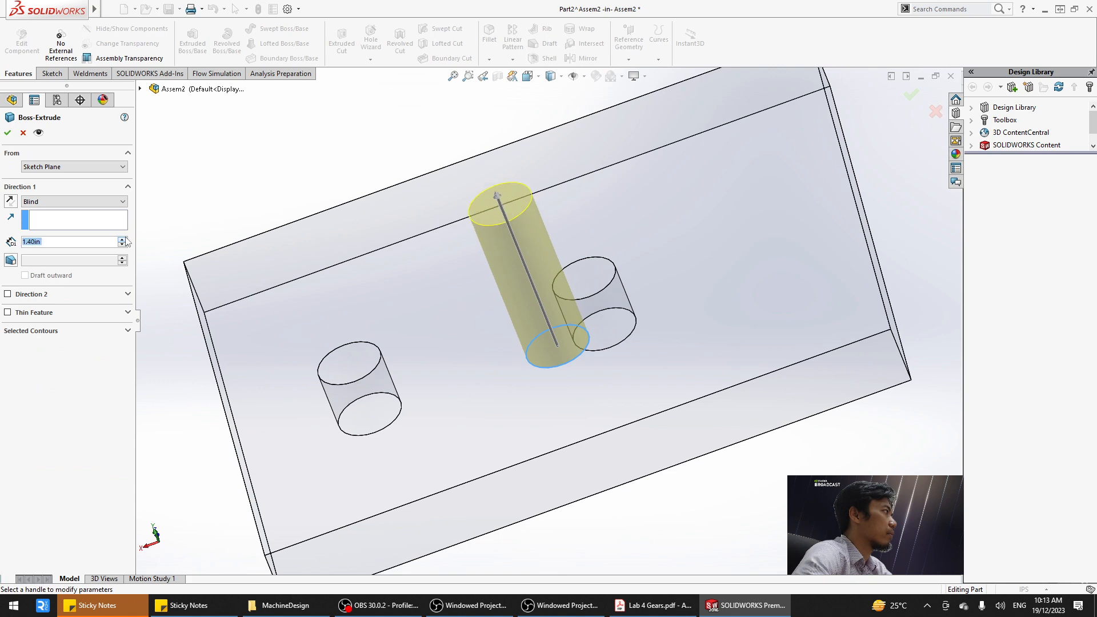
pyautogui.scroll(1, 126, 240)
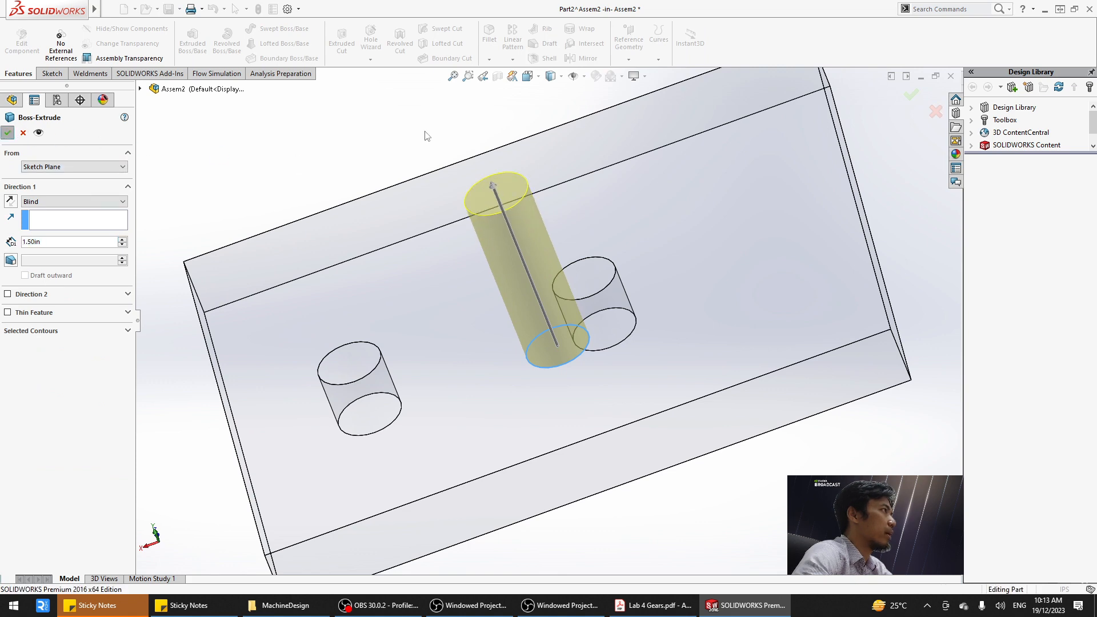
pyautogui.click(7, 133)
# Check the shaft drawing in Lab 4 Gears.pdf and chamfer both circular end edges of the shaft 0.06 in at 45 degrees.
pyautogui.click(651, 605)
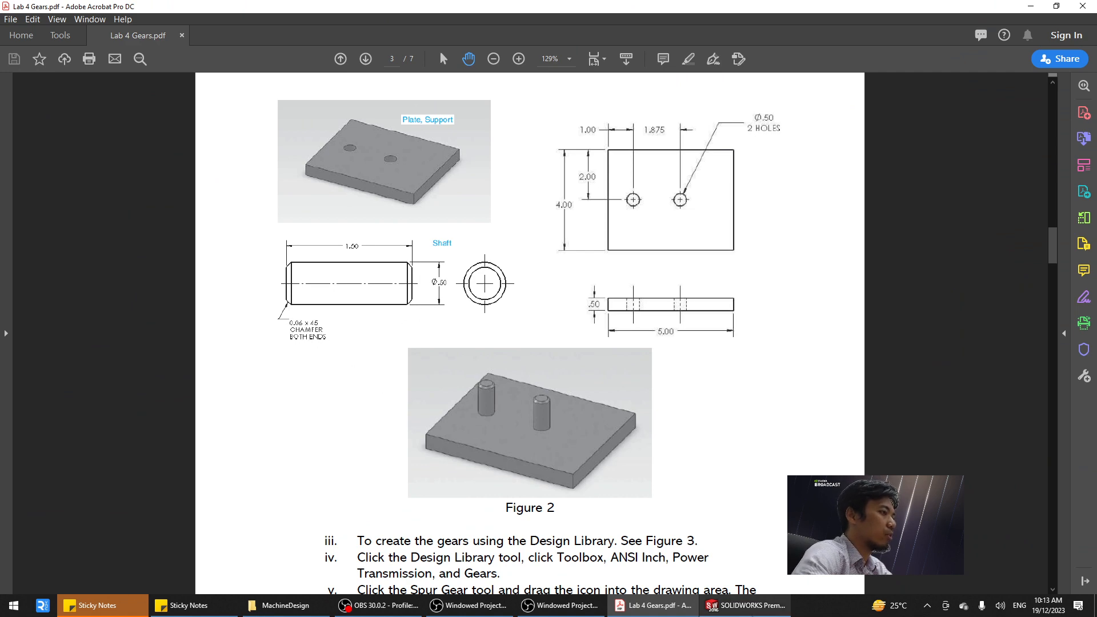
pyautogui.click(745, 605)
pyautogui.click(488, 58)
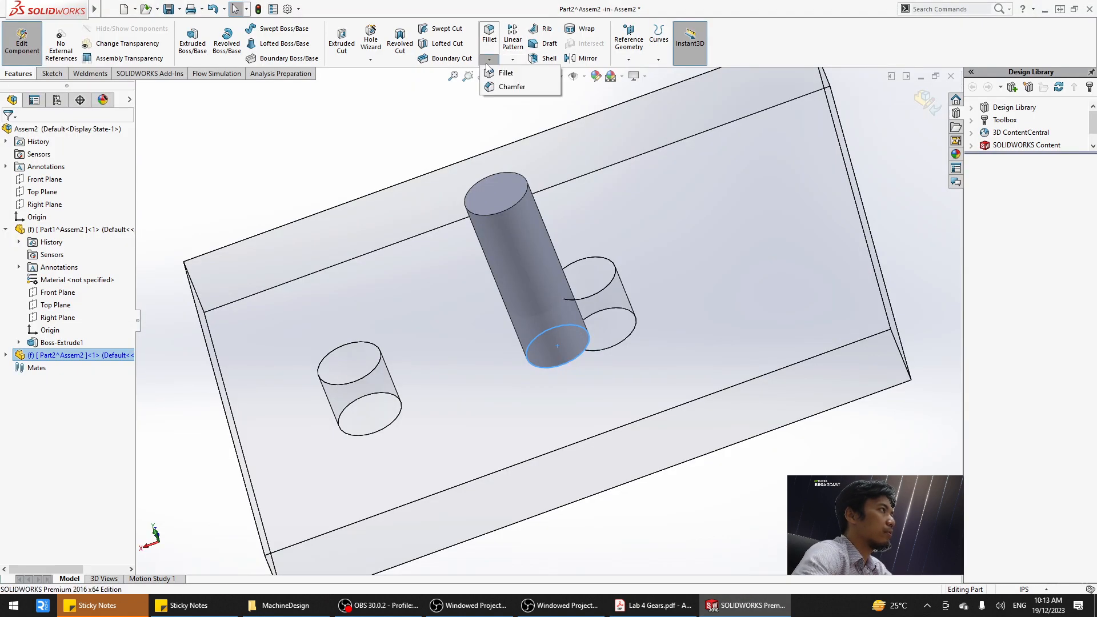
pyautogui.click(514, 90)
pyautogui.click(522, 195)
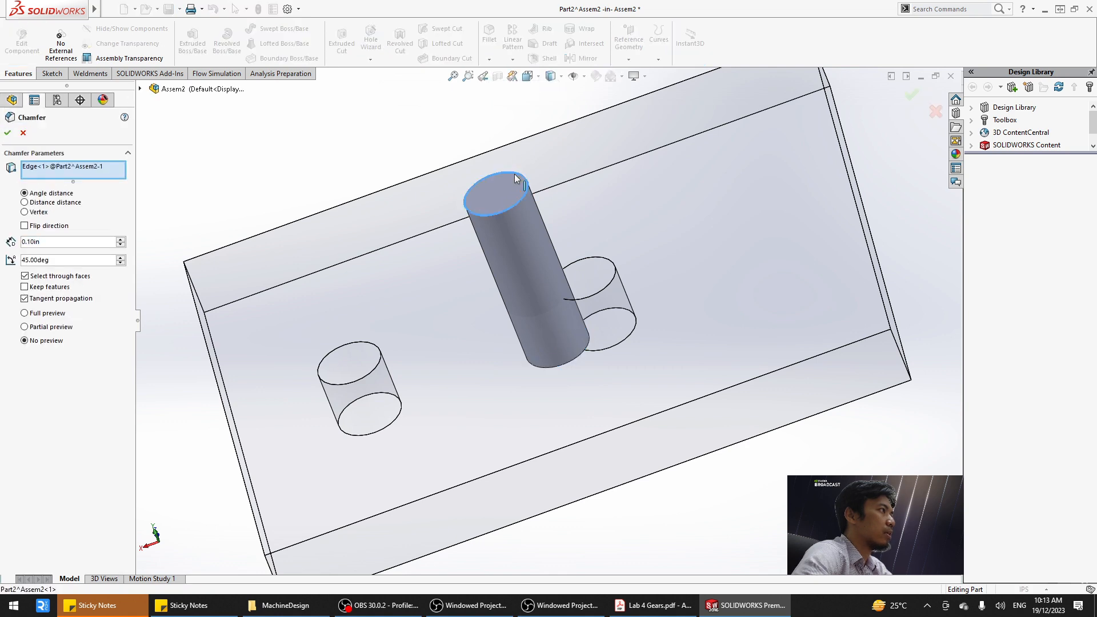
pyautogui.moveTo(612, 289); pyautogui.dragTo(542, 155, button='middle')
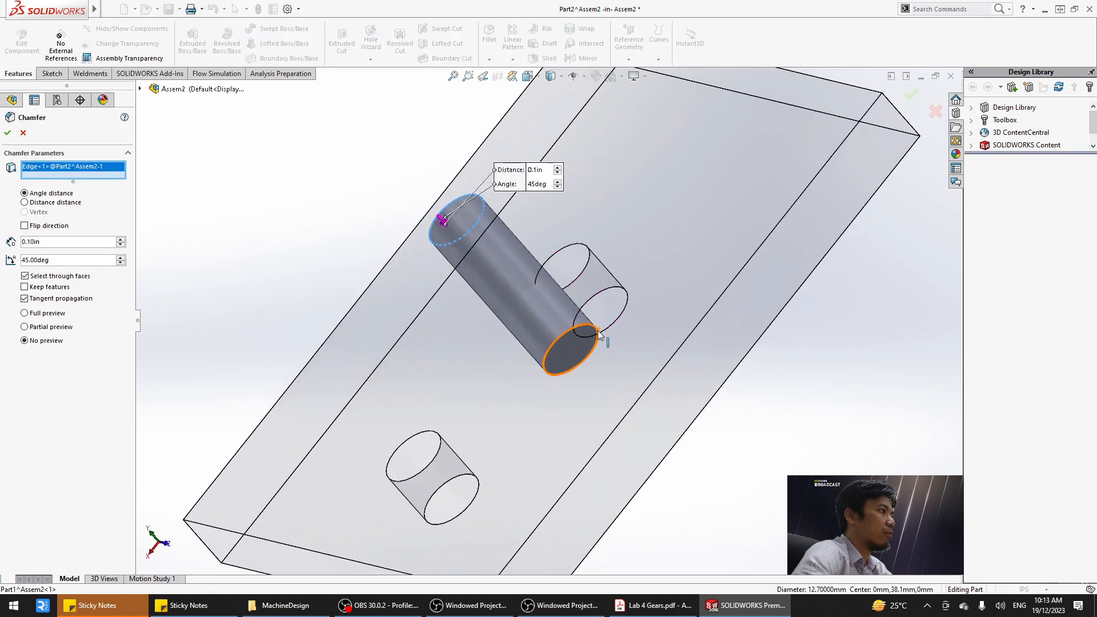
pyautogui.click(598, 331)
pyautogui.moveTo(537, 240); pyautogui.dragTo(399, 163, button='middle')
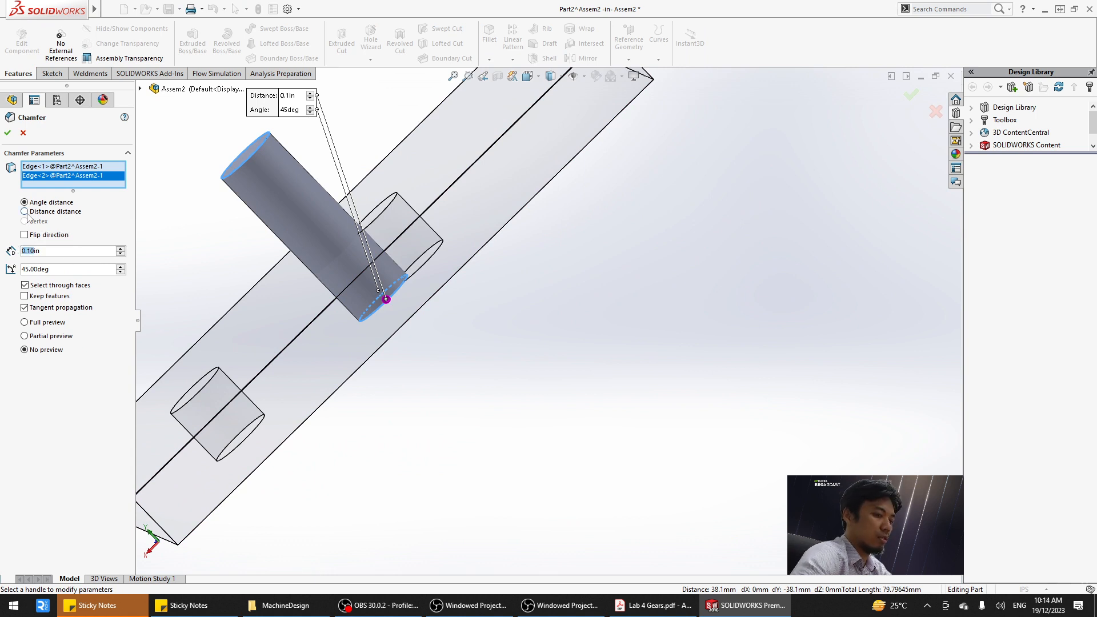
pyautogui.write('.0')
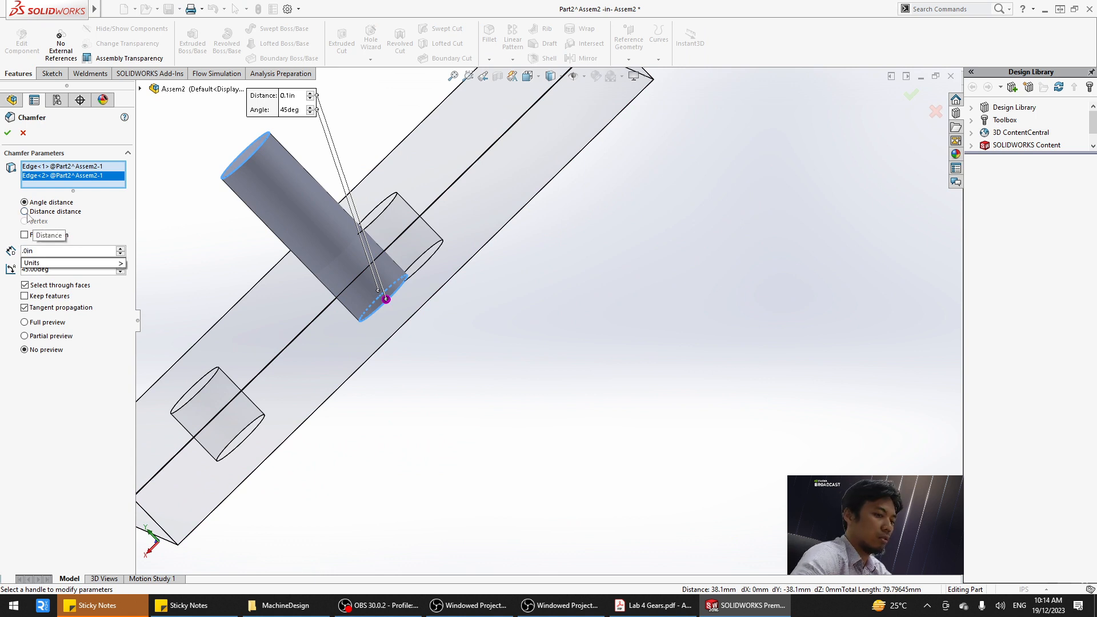
pyautogui.write('6')
pyautogui.press('Return')
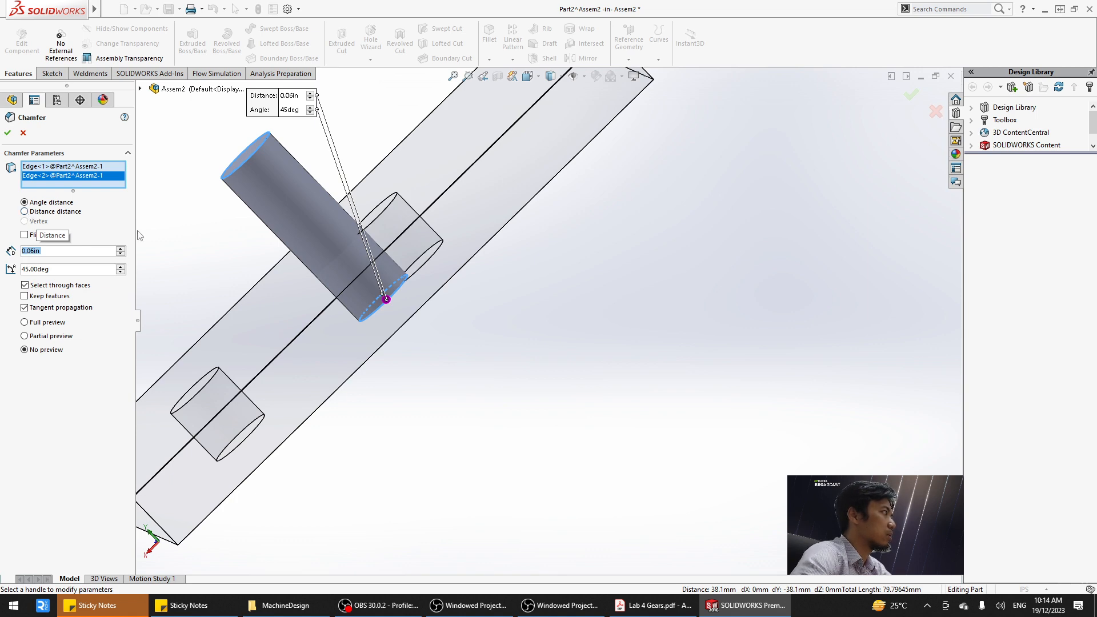
pyautogui.scroll(2, 303, 193)
pyautogui.click(7, 132)
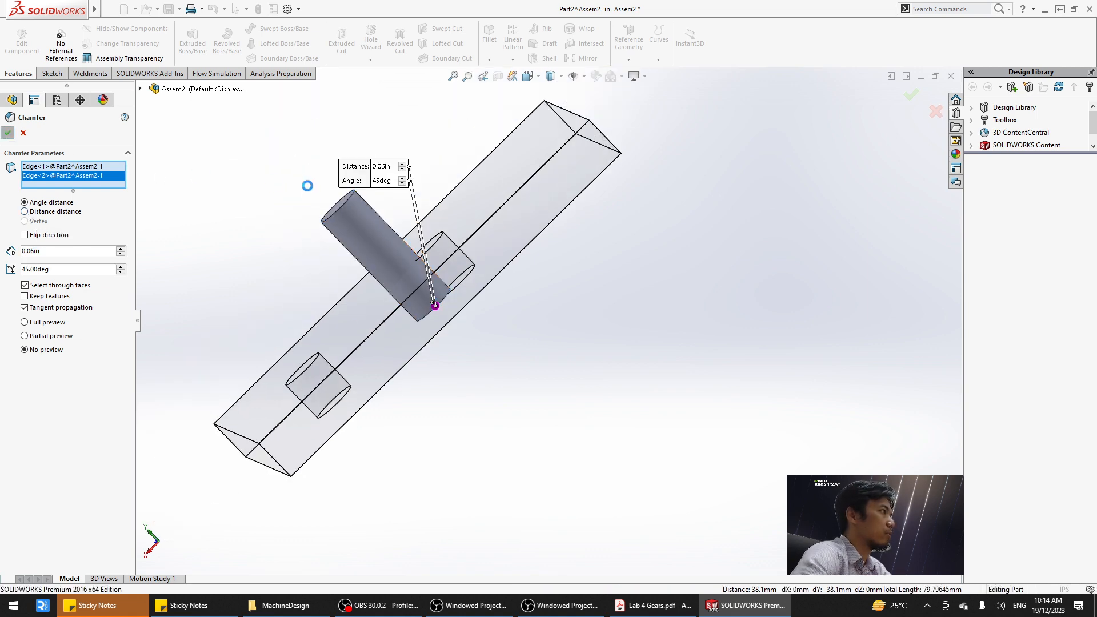
# Finish editing the shaft part in context and return to the assembly.
pyautogui.moveTo(314, 201); pyautogui.dragTo(363, 206, button='middle')
pyautogui.scroll(1, 363, 206)
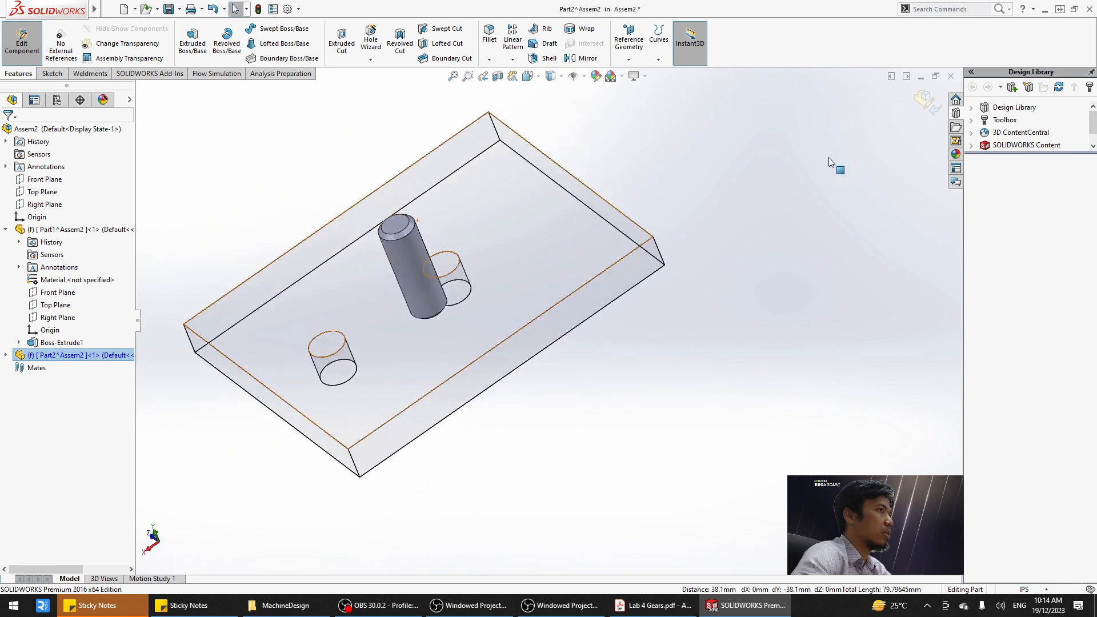
pyautogui.click(927, 104)
pyautogui.moveTo(633, 444); pyautogui.dragTo(611, 414, button='middle')
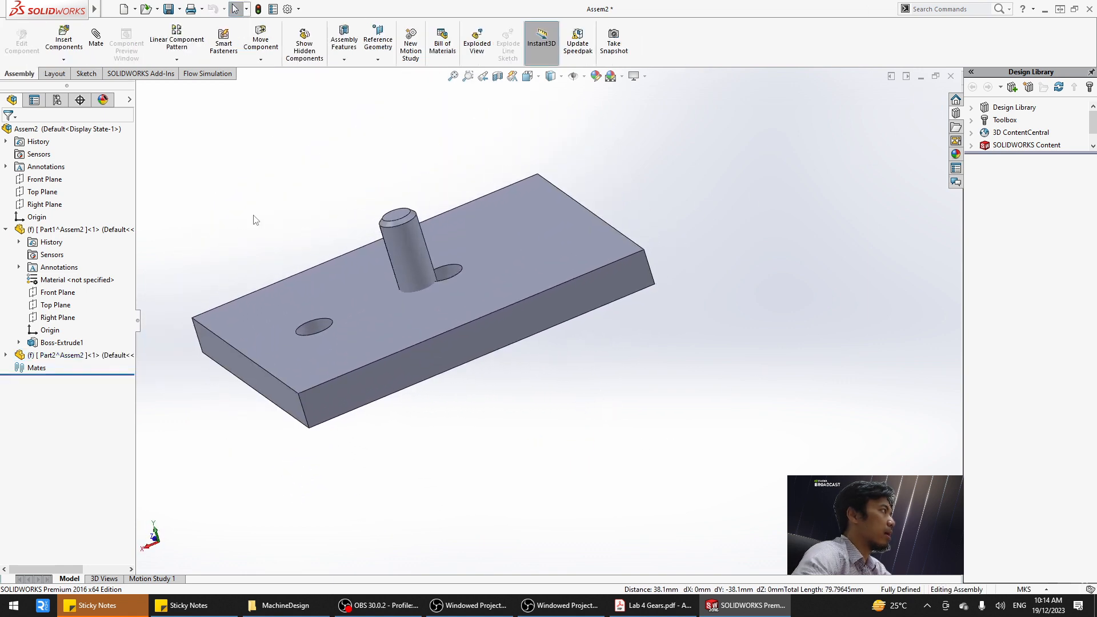
pyautogui.click(96, 40)
pyautogui.moveTo(274, 194); pyautogui.dragTo(409, 269, button='middle')
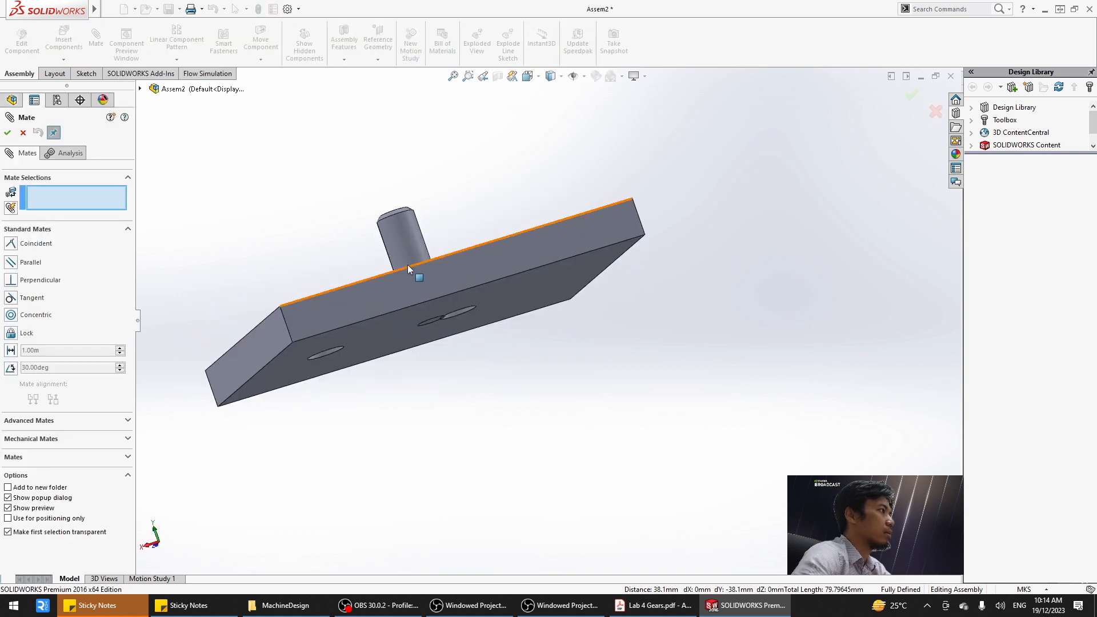
pyautogui.click(407, 252)
pyautogui.moveTo(428, 217); pyautogui.dragTo(457, 319, button='middle')
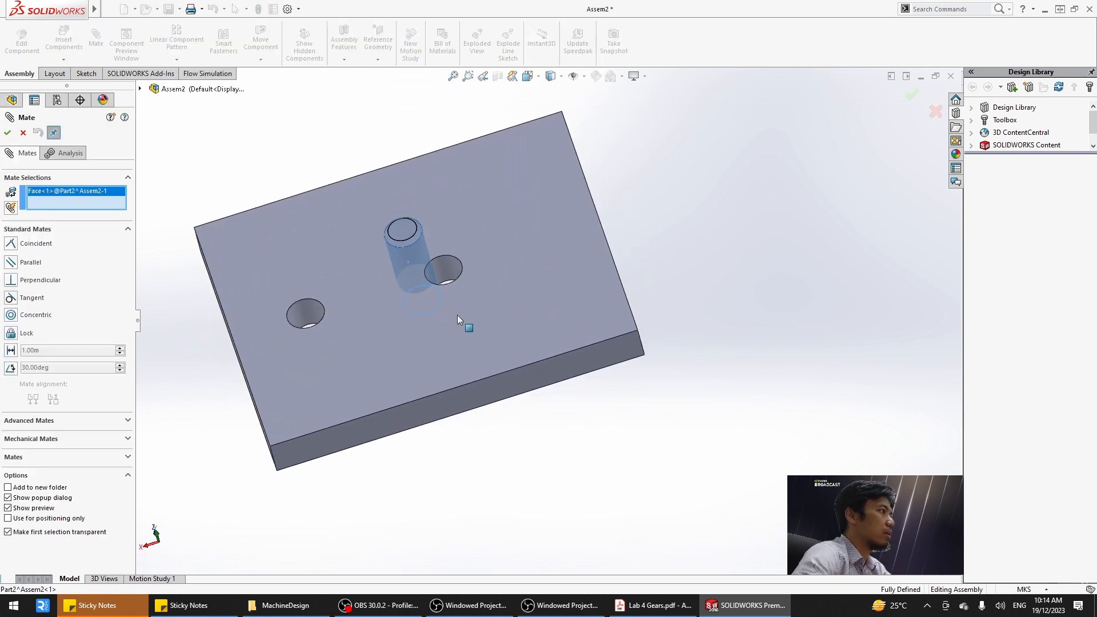
pyautogui.click(447, 268)
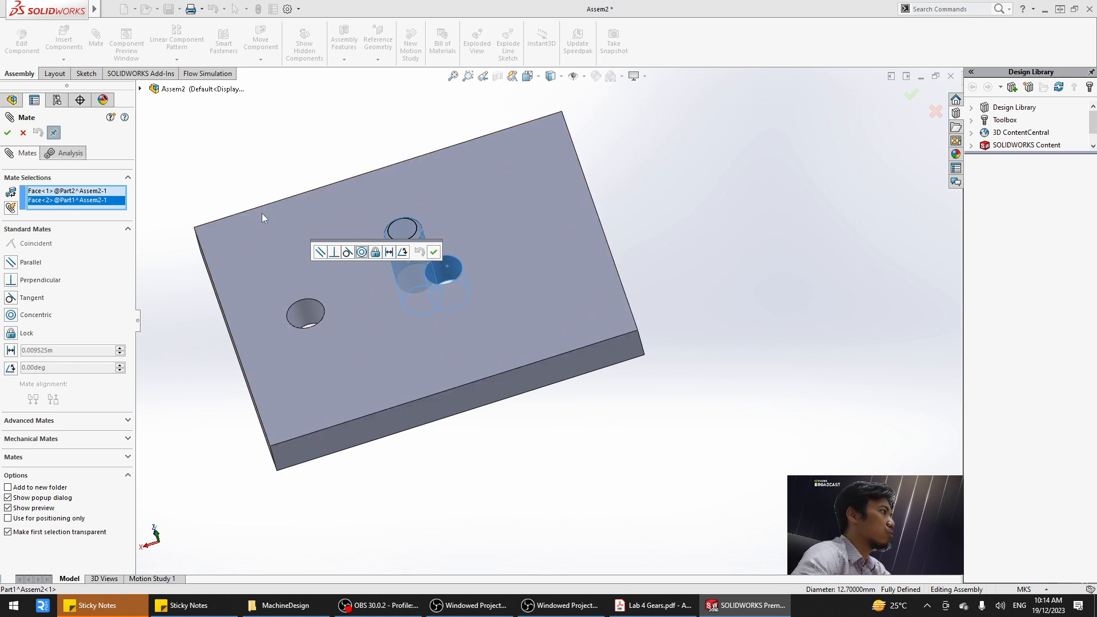
pyautogui.press('Escape')
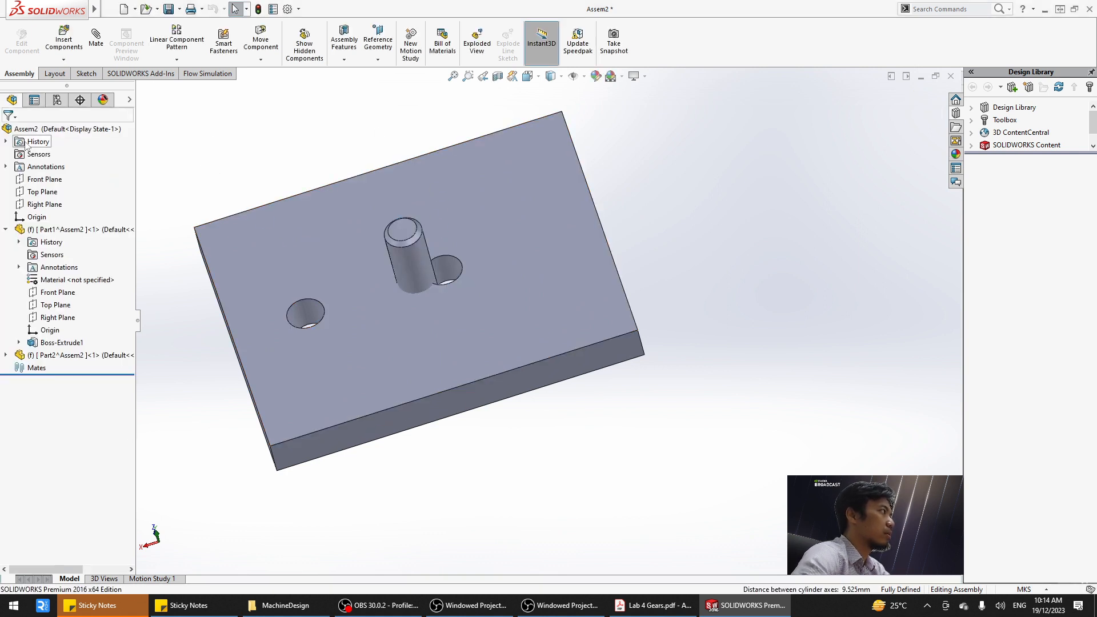
pyautogui.click(96, 40)
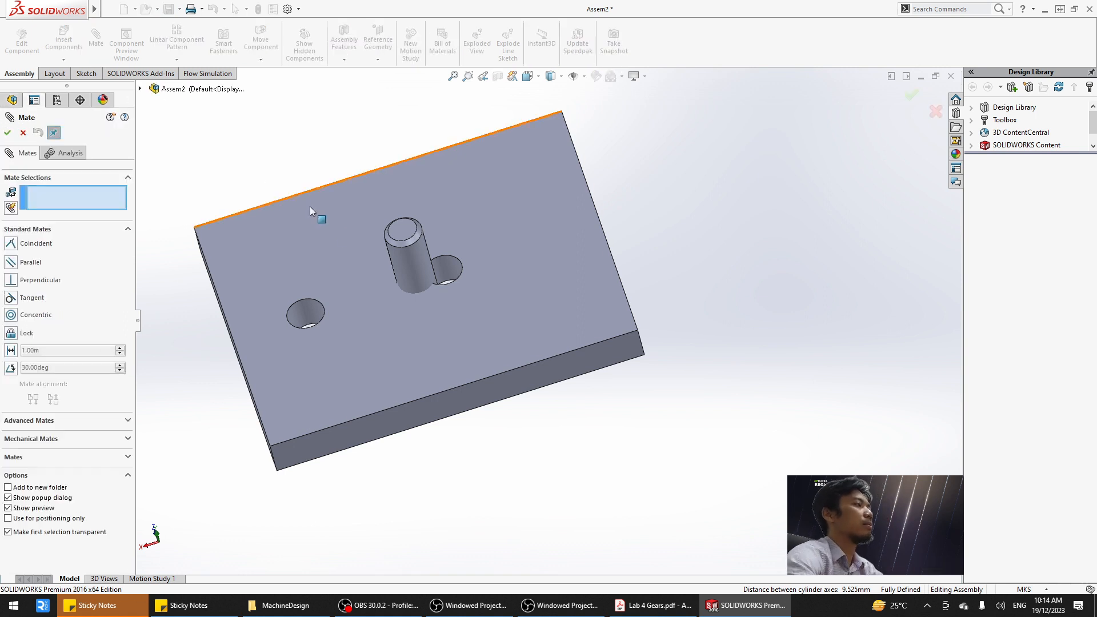
pyautogui.click(423, 261)
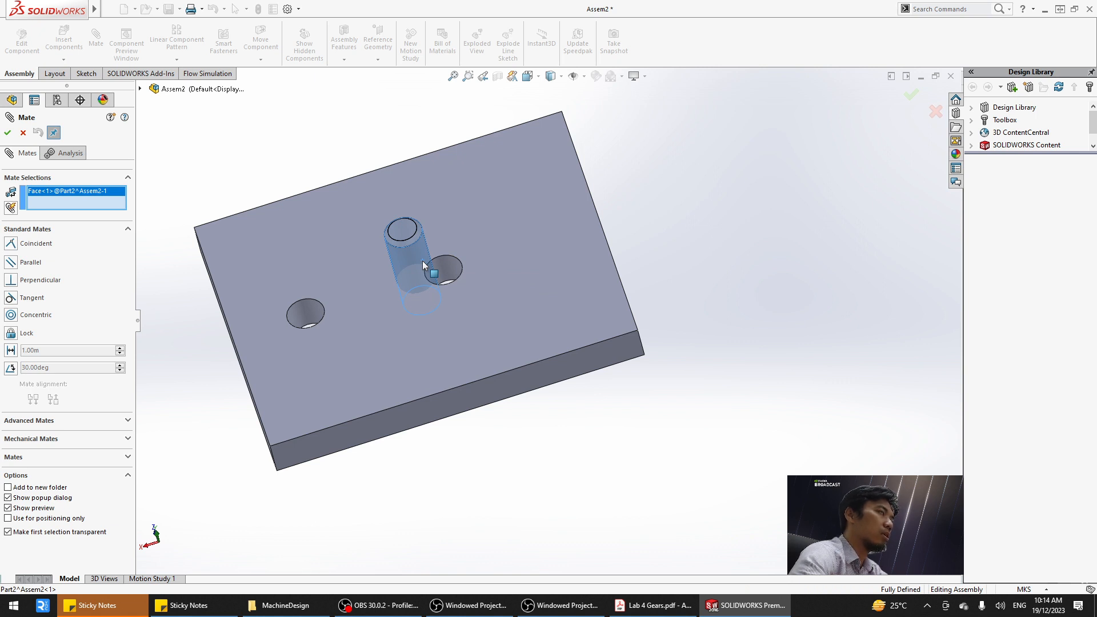
pyautogui.click(452, 263)
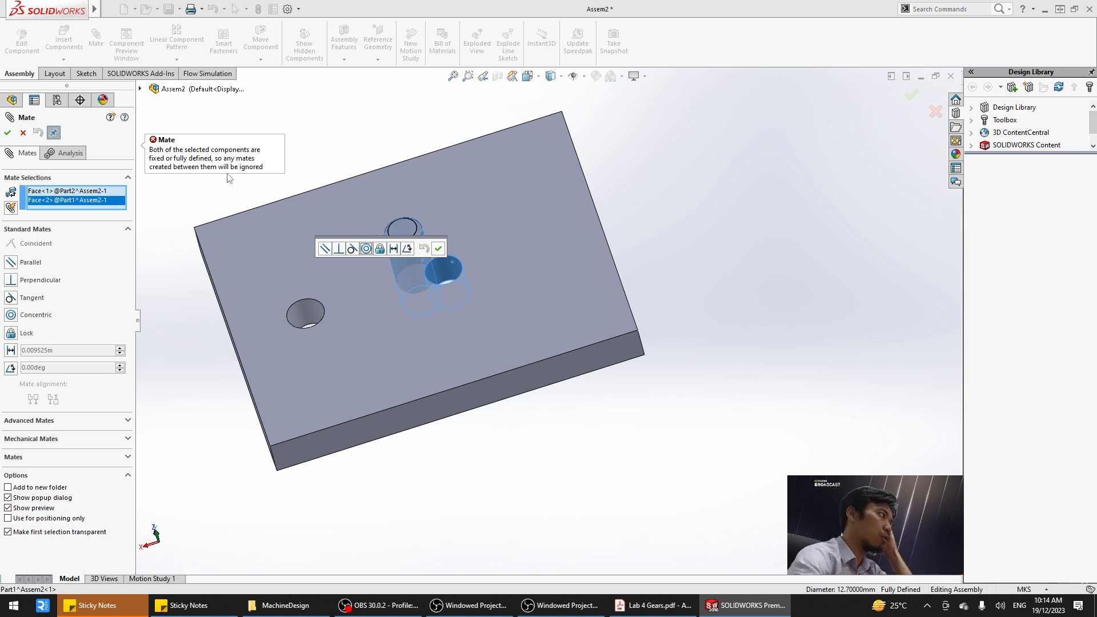
pyautogui.press('Escape')
pyautogui.press('Escape')
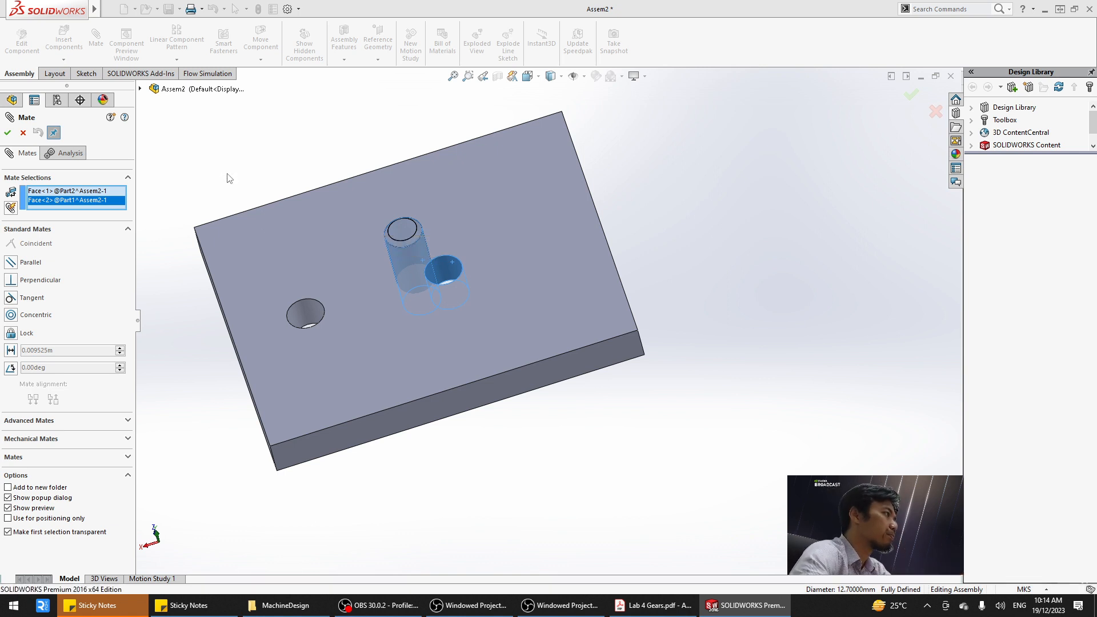
# Float the support plate and fix it in place again.
pyautogui.click(541, 263)
pyautogui.rightClick(541, 264)
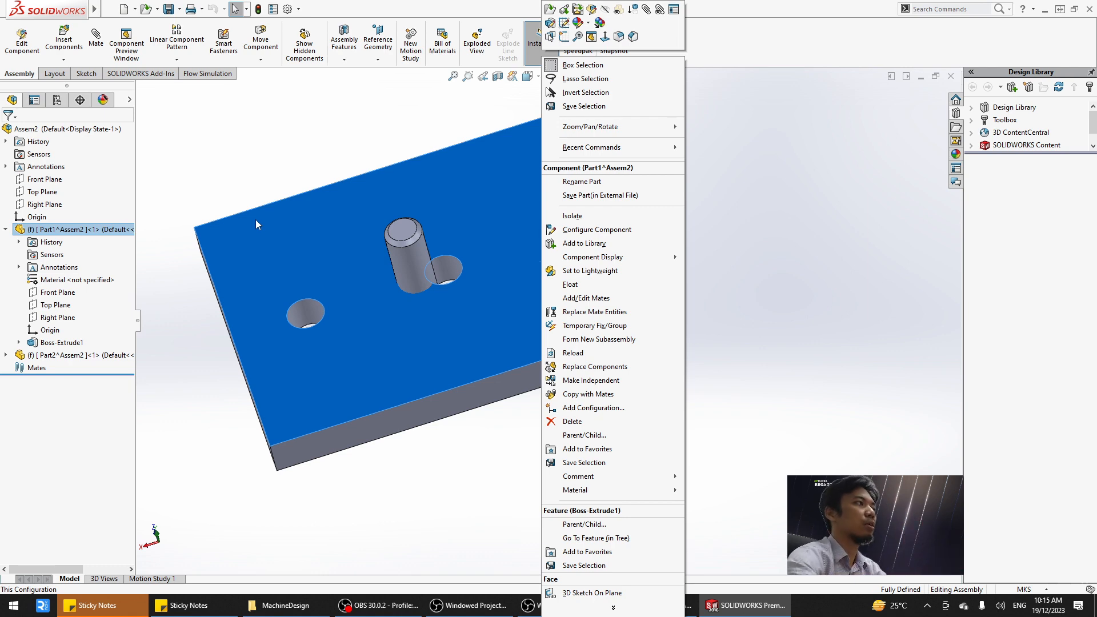
pyautogui.click(570, 284)
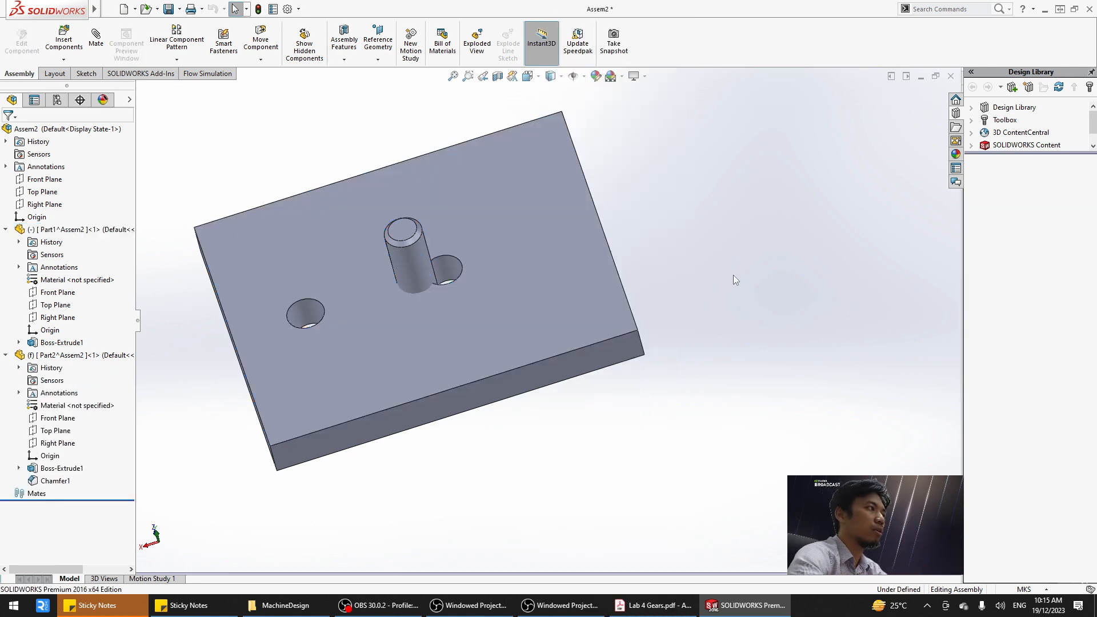
pyautogui.click(543, 242)
pyautogui.rightClick(543, 242)
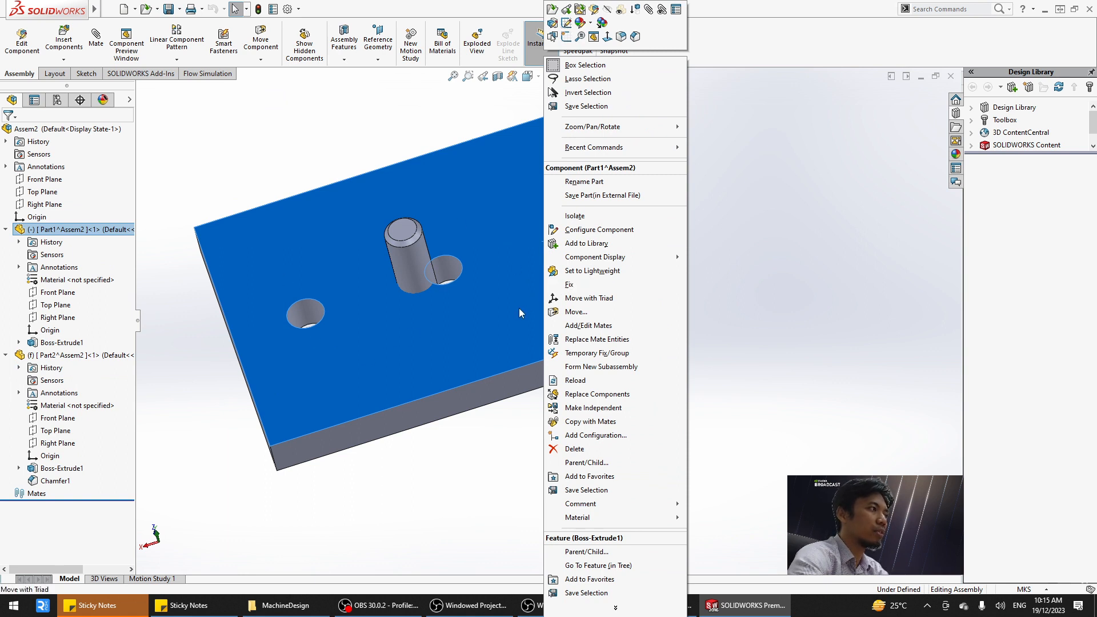
pyautogui.click(567, 285)
pyautogui.click(663, 239)
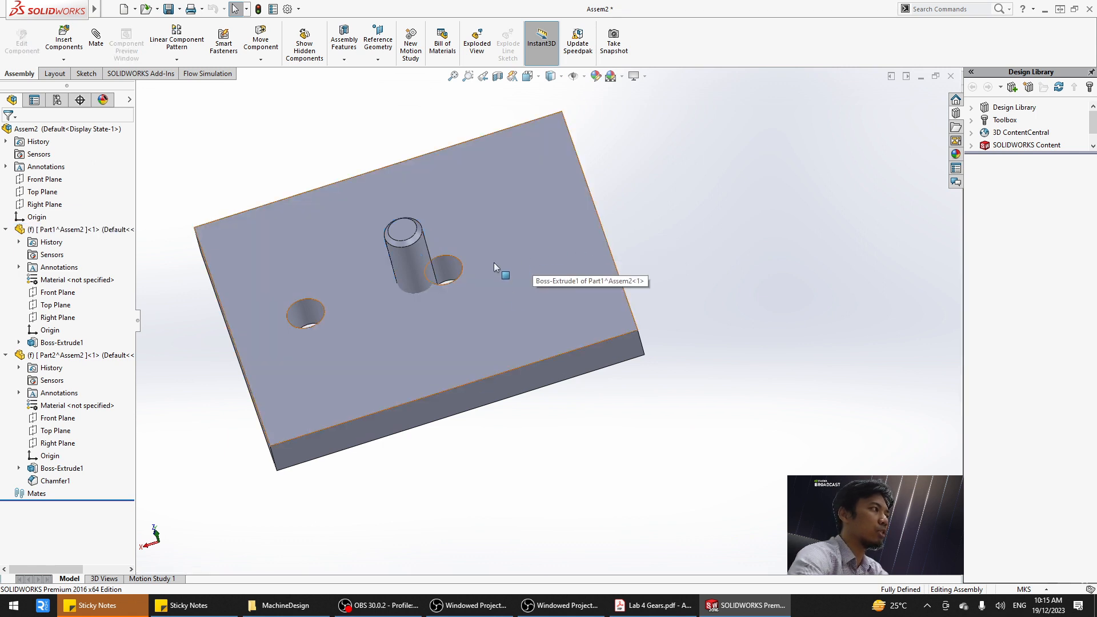
# Float the shaft and add a concentric mate between its cylindrical face and the plate hole next to it.
pyautogui.rightClick(406, 260)
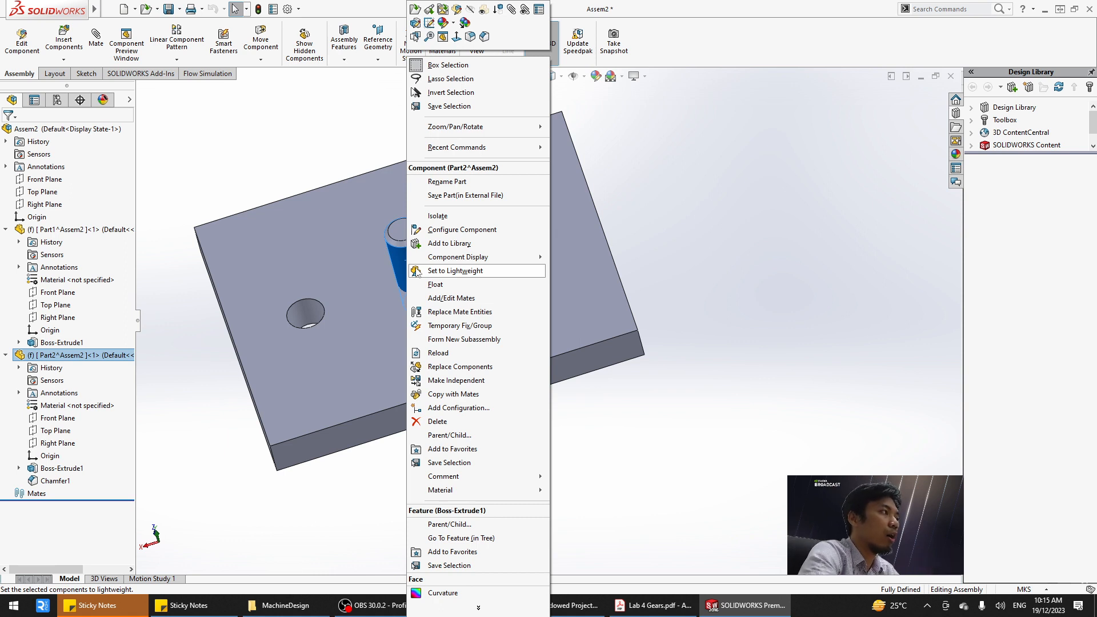
pyautogui.click(447, 285)
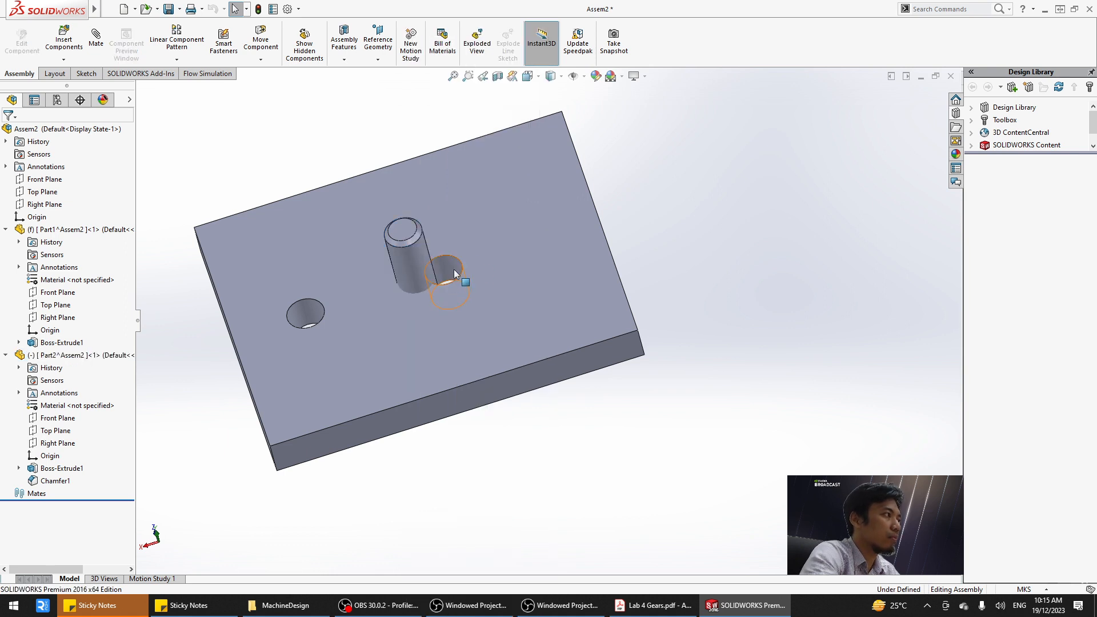
pyautogui.click(96, 38)
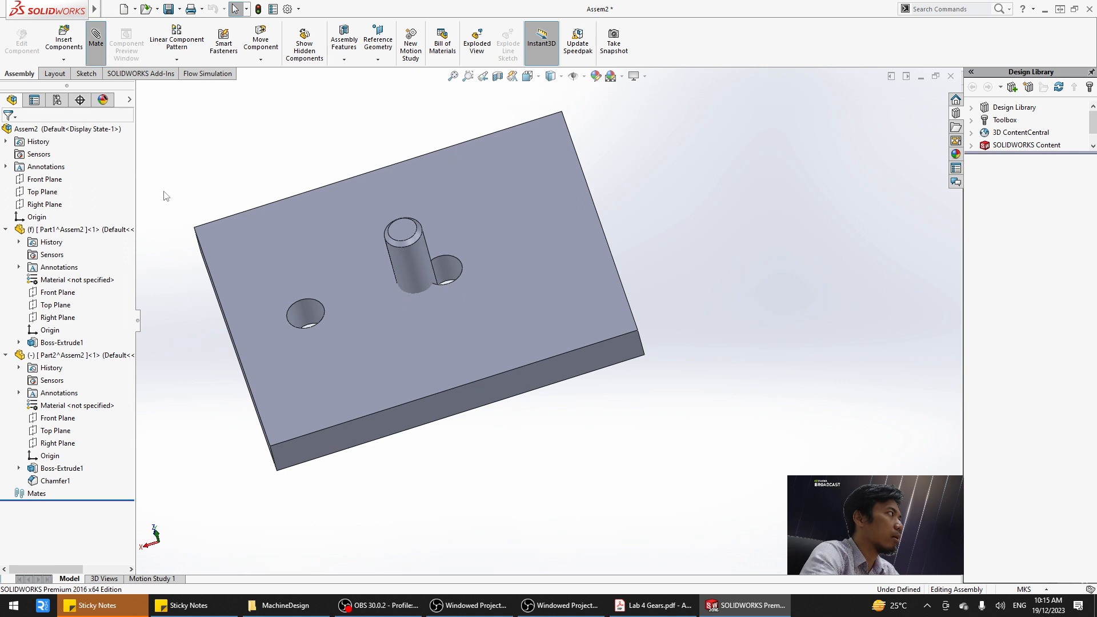
pyautogui.click(416, 269)
pyautogui.click(448, 270)
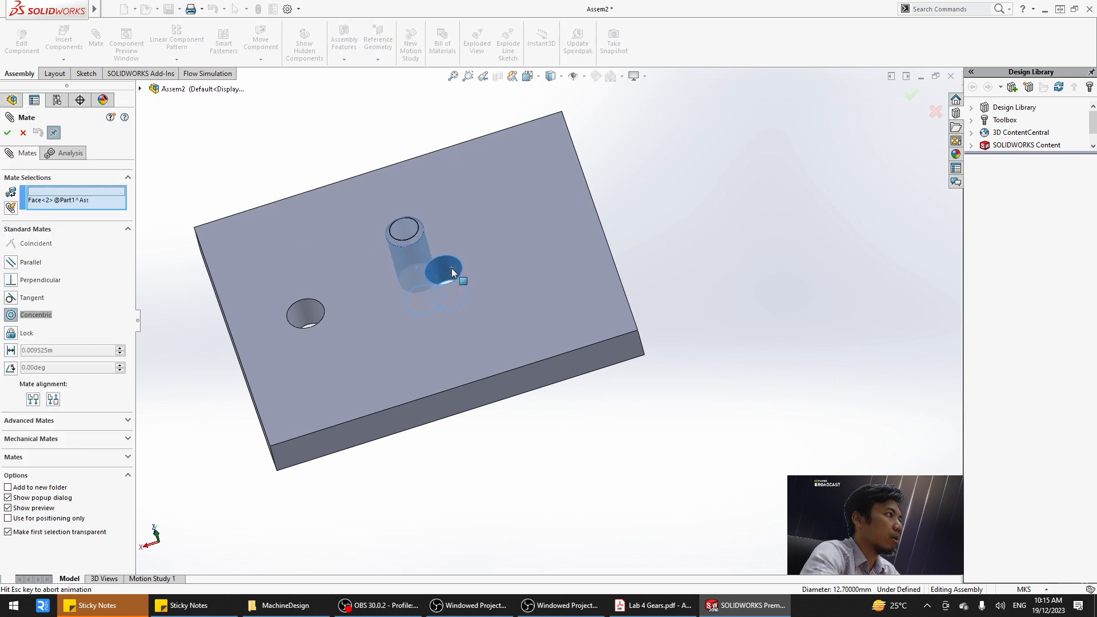
pyautogui.press('Return')
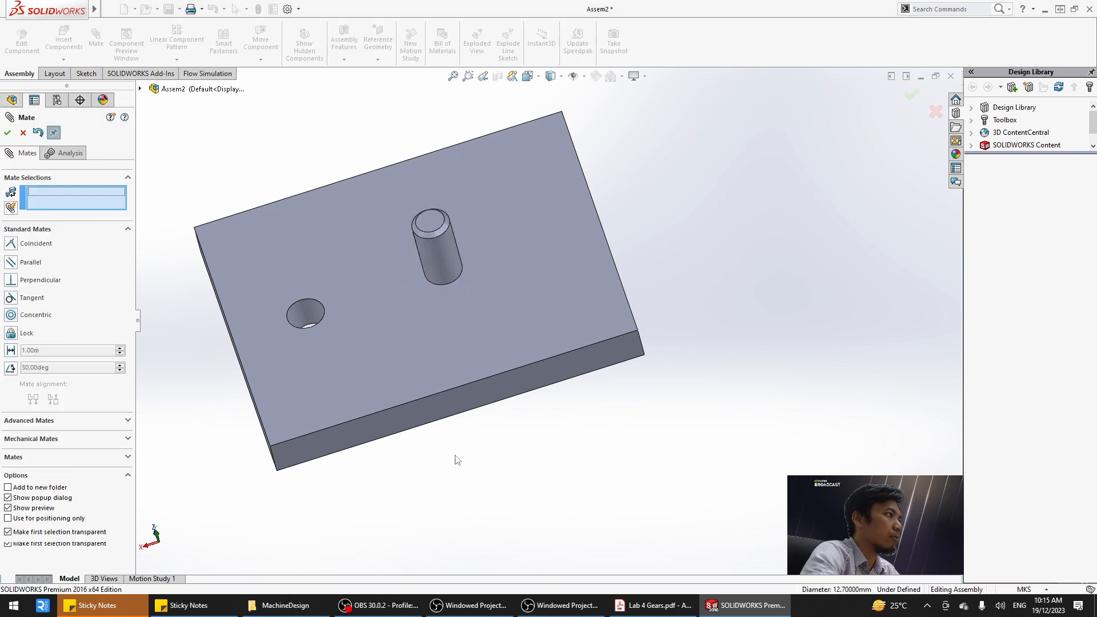
# Finish mating the shaft and close the Mate command.
pyautogui.moveTo(452, 458); pyautogui.dragTo(396, 265, button='middle')
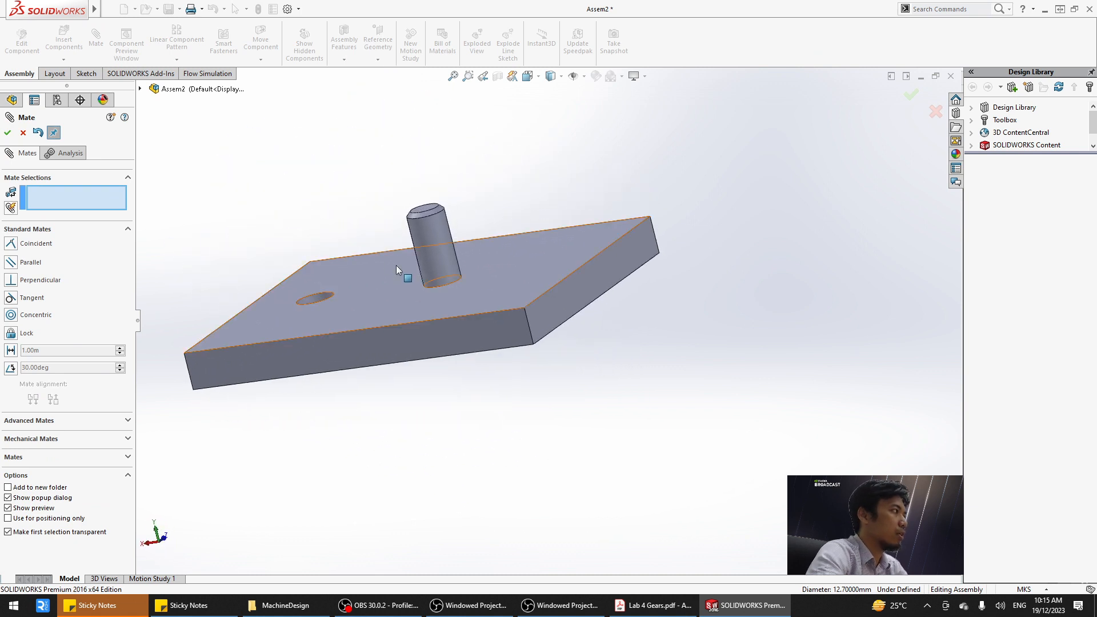
pyautogui.click(8, 133)
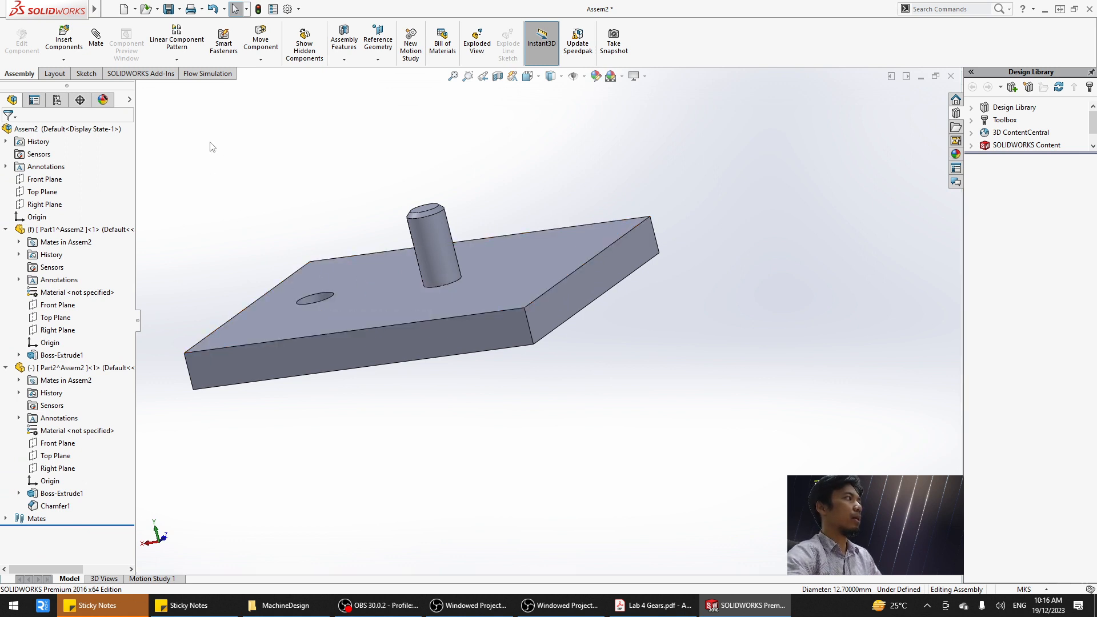
pyautogui.moveTo(261, 140); pyautogui.dragTo(345, 225, button='middle')
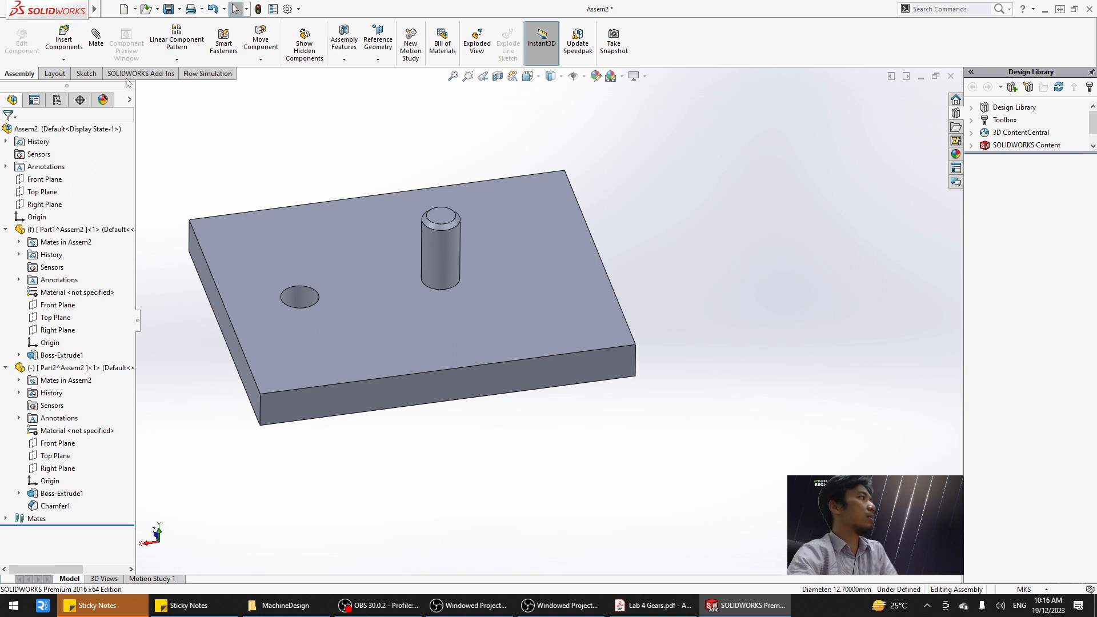
pyautogui.click(64, 60)
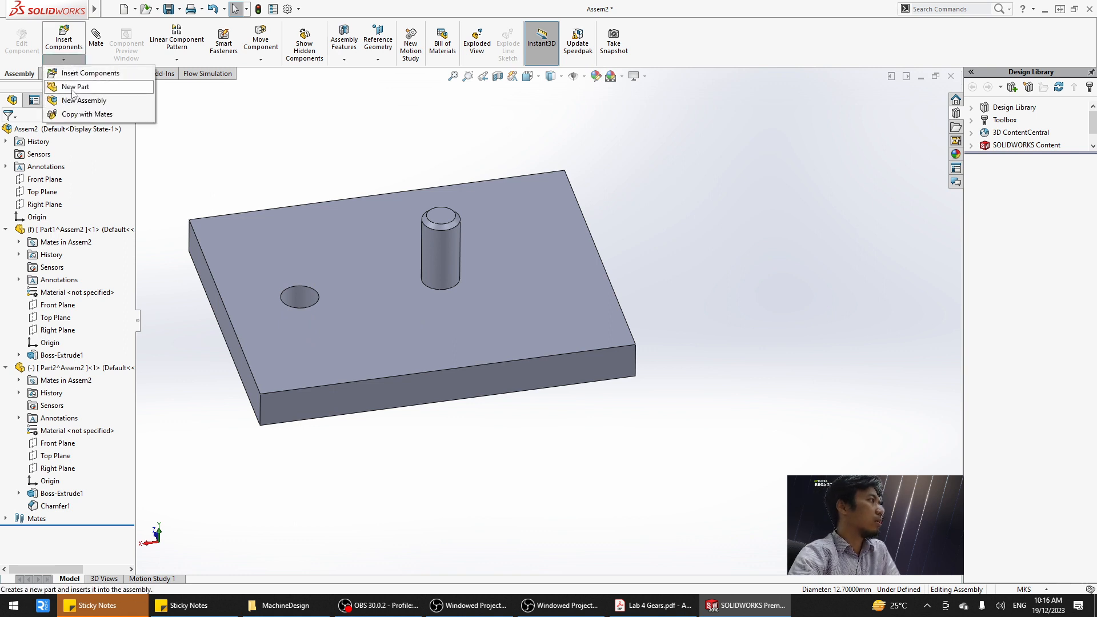
pyautogui.click(79, 73)
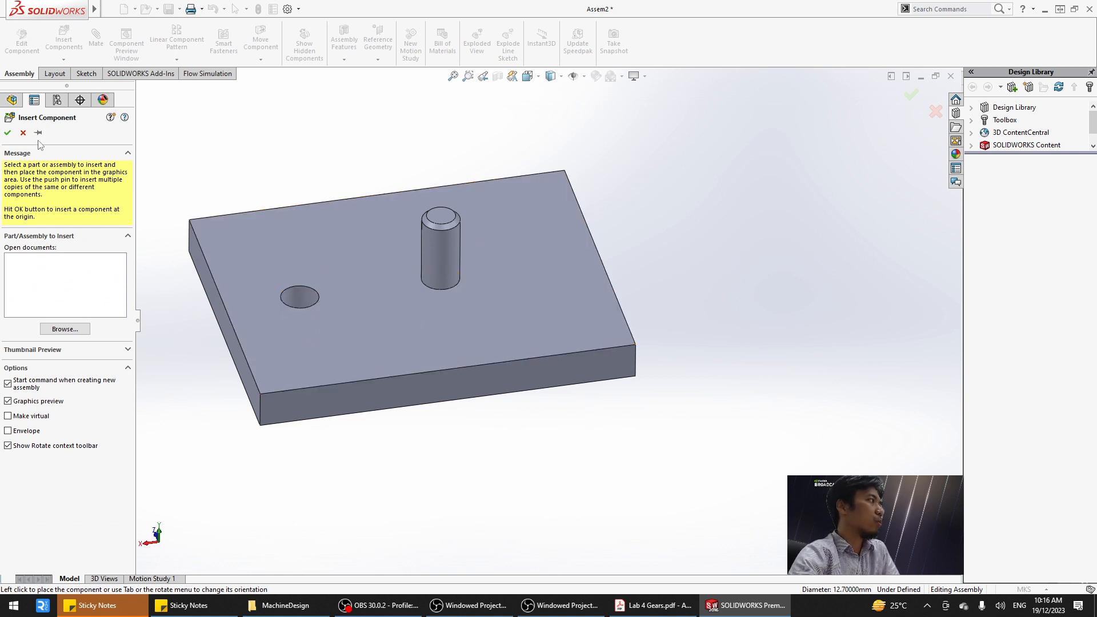
pyautogui.click(23, 133)
pyautogui.click(65, 59)
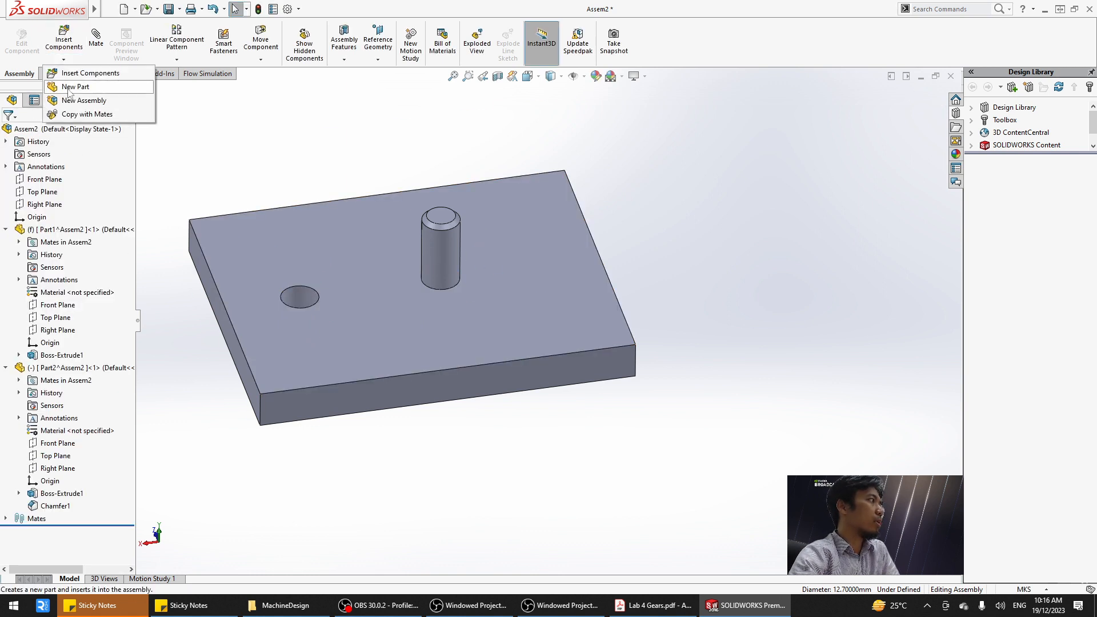
pyautogui.click(71, 78)
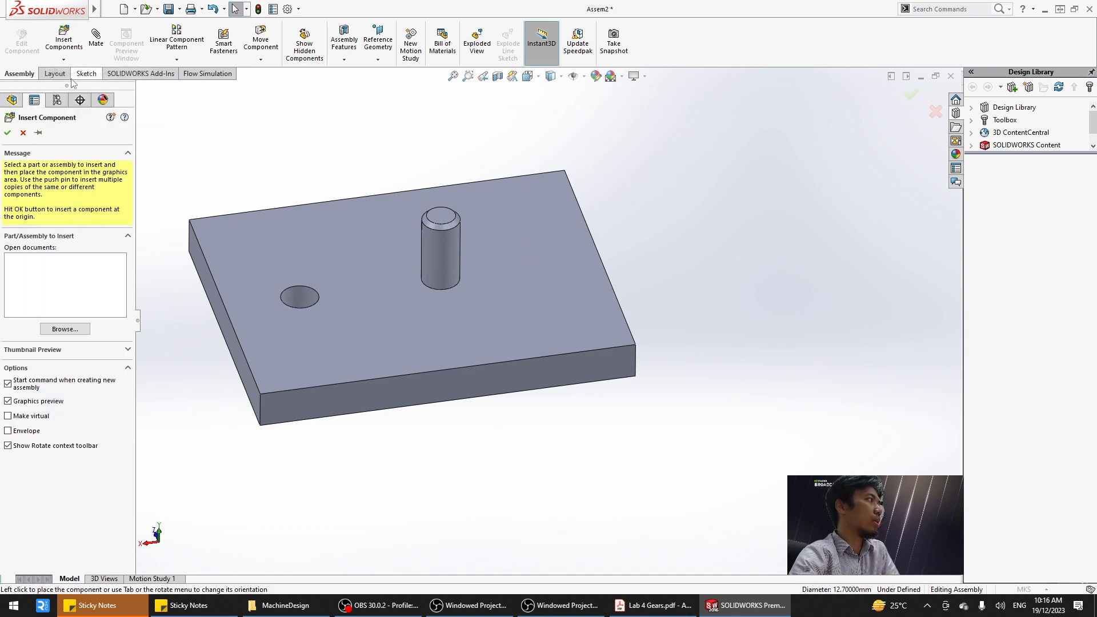
pyautogui.click(65, 330)
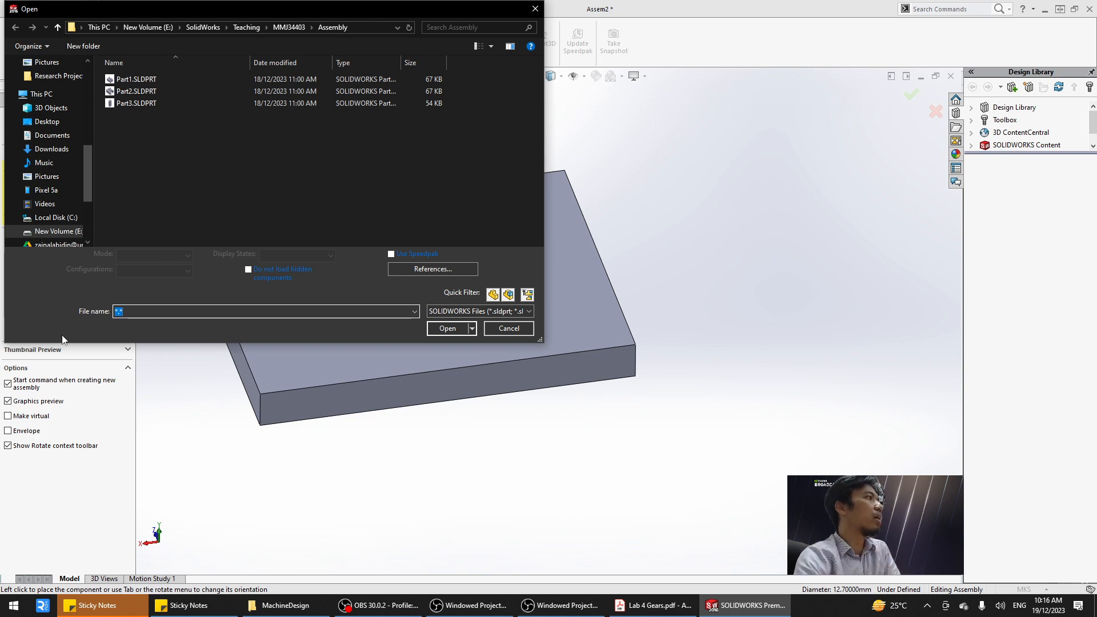
pyautogui.click(153, 163)
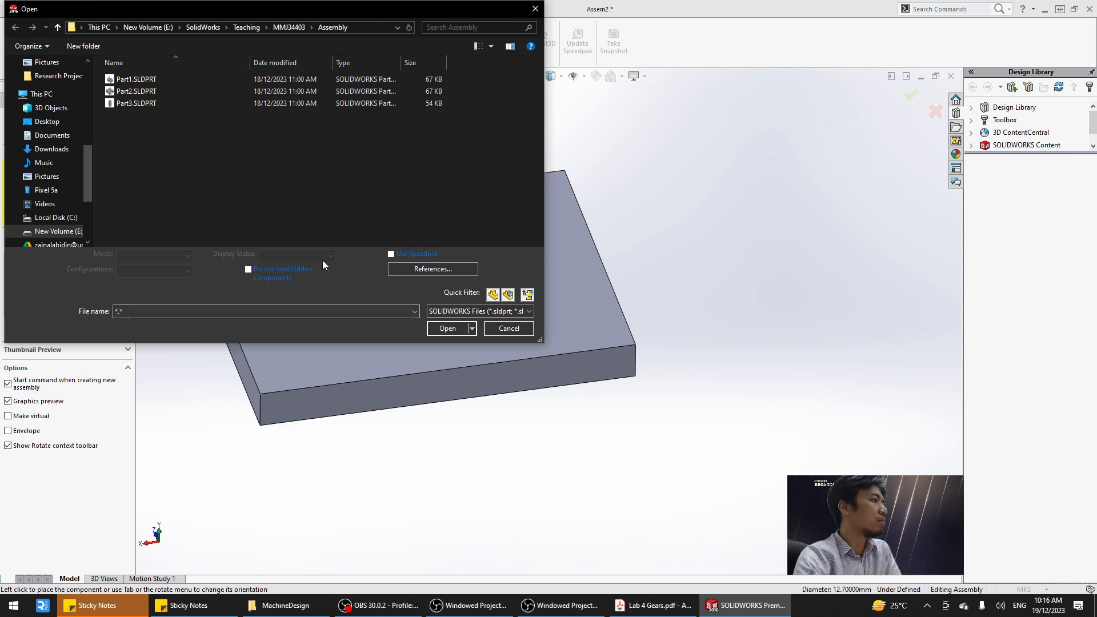
pyautogui.click(511, 329)
pyautogui.scroll(3, 360, 370)
pyautogui.scroll(-3, 364, 256)
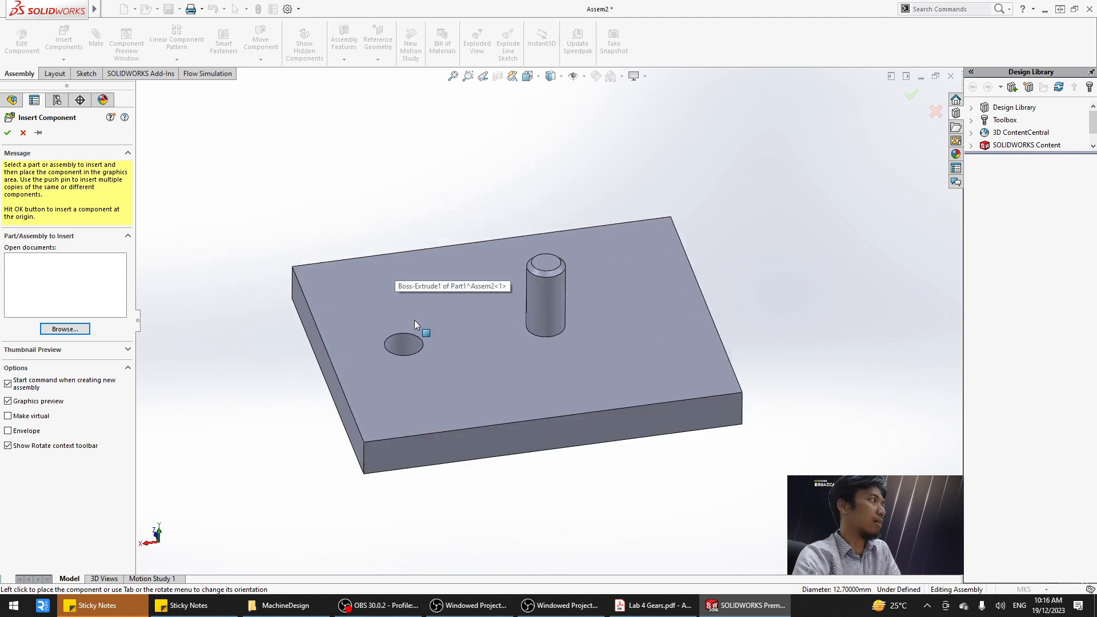
pyautogui.click(23, 132)
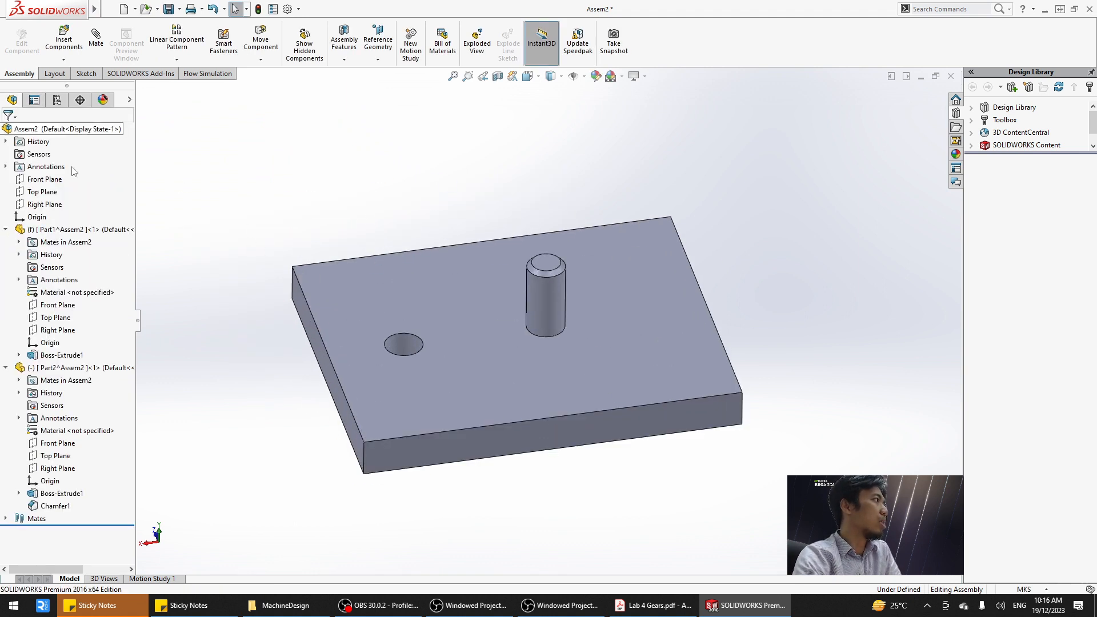
# Start saving the assembly under a new location, creating and opening a folder named Gear inside MMJ34403.
pyautogui.click(179, 9)
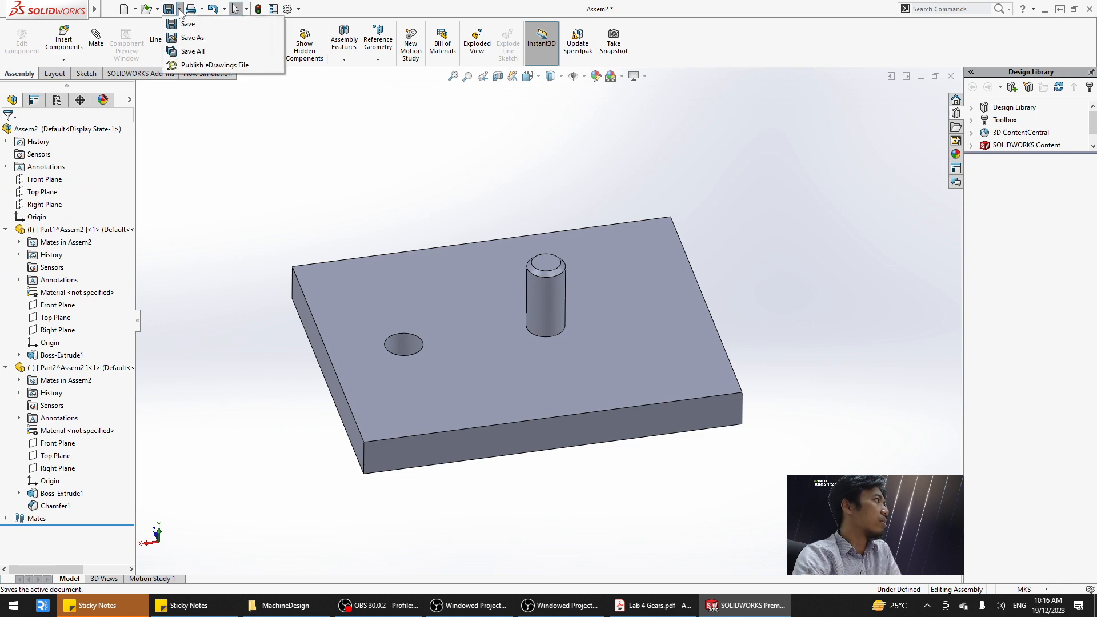
pyautogui.click(189, 37)
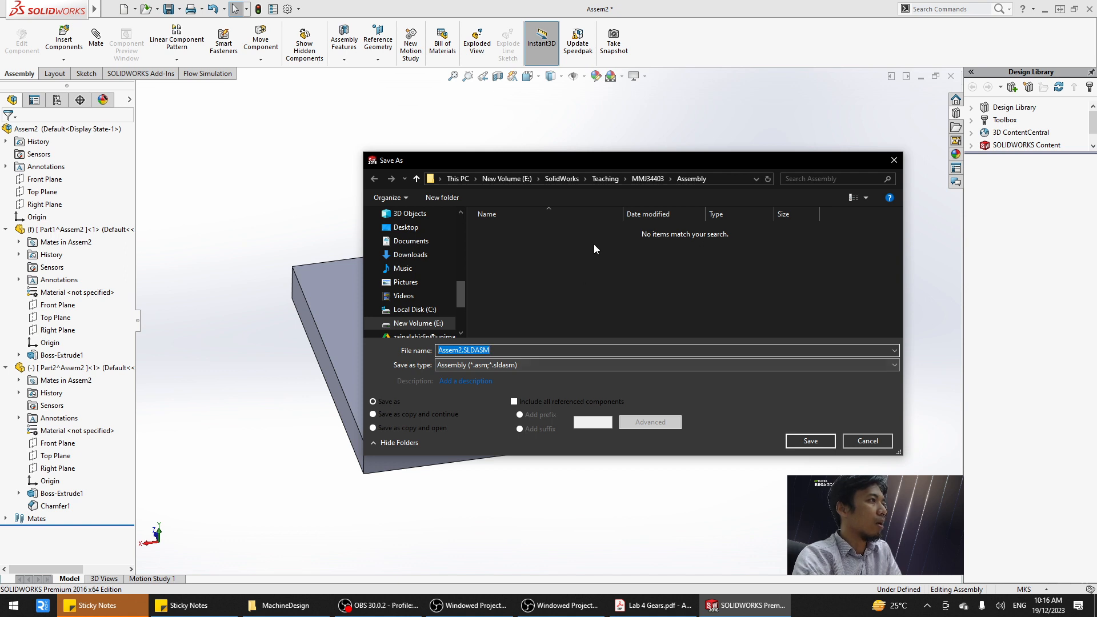
pyautogui.click(647, 179)
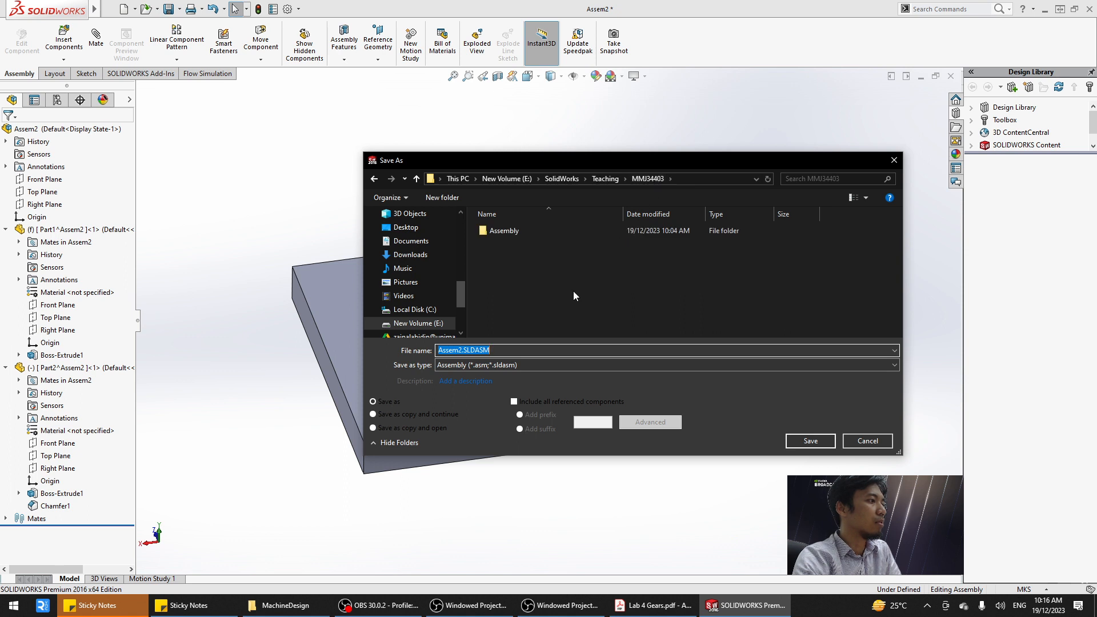
pyautogui.click(453, 198)
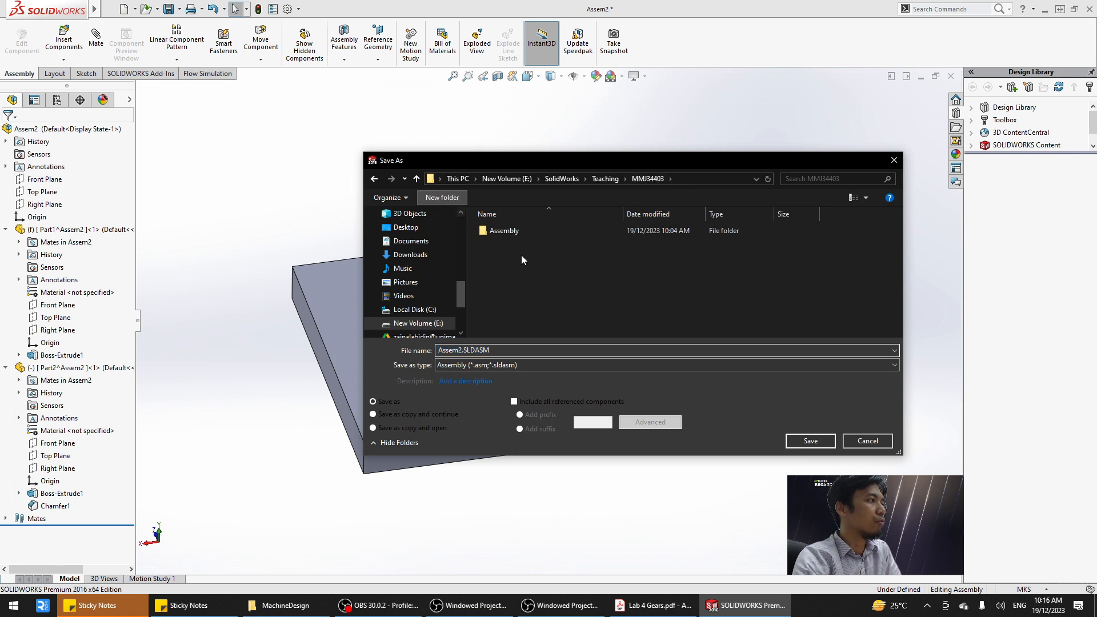
pyautogui.write('Gear')
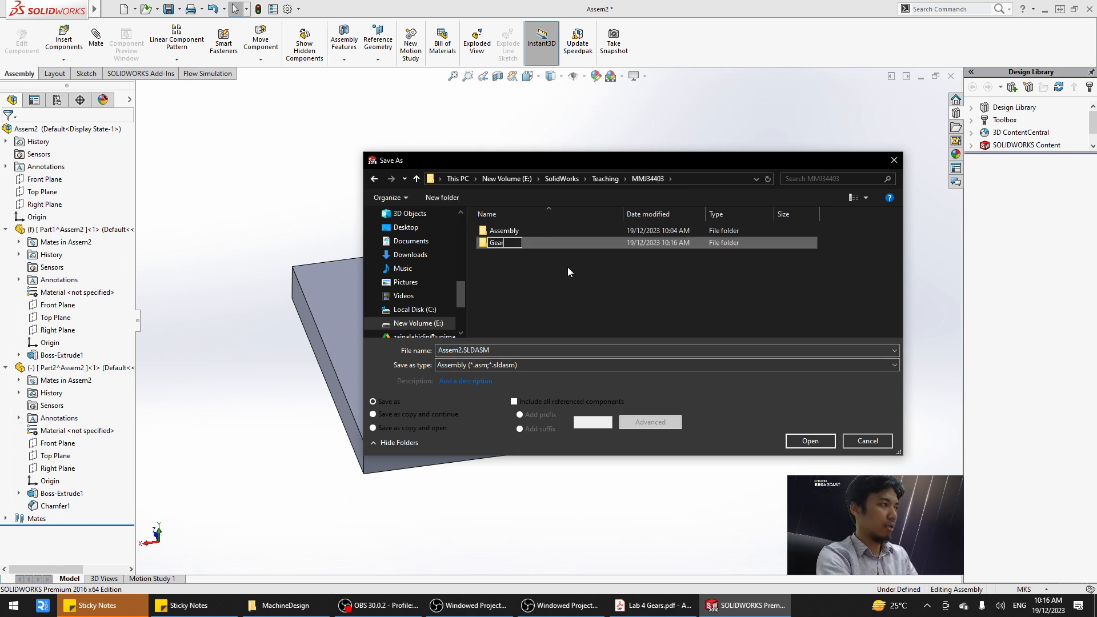
pyautogui.click(543, 253)
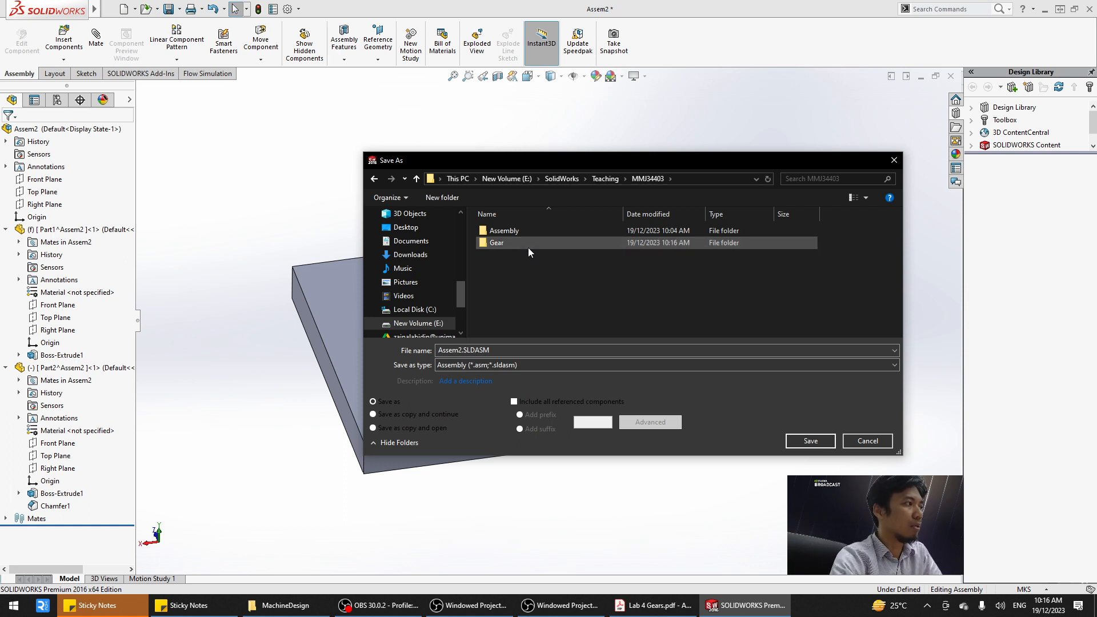
pyautogui.doubleClick(529, 247)
# Save the assembly as Assem2.SLDASM in the Gear folder, with its virtual components Part1 and Part2 saved externally.
pyautogui.click(810, 440)
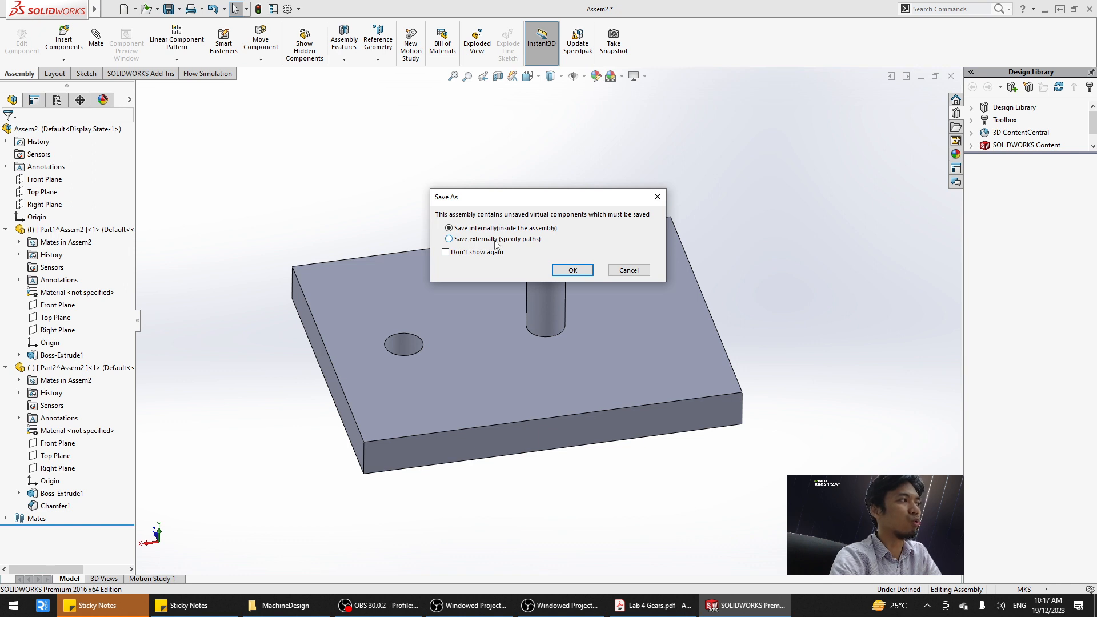
pyautogui.click(495, 240)
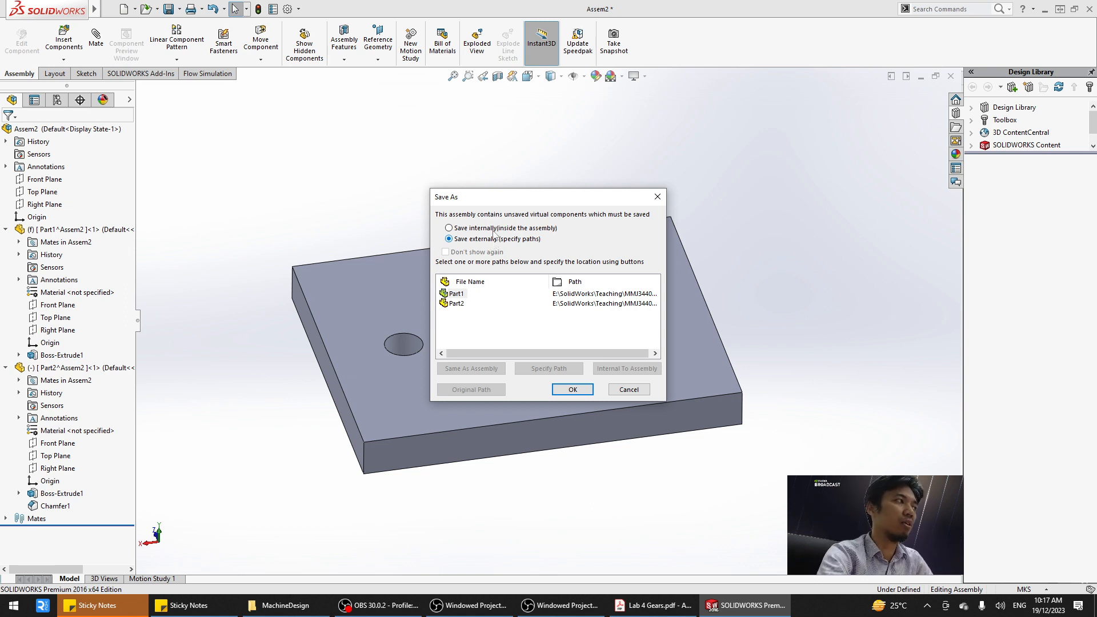
pyautogui.click(494, 229)
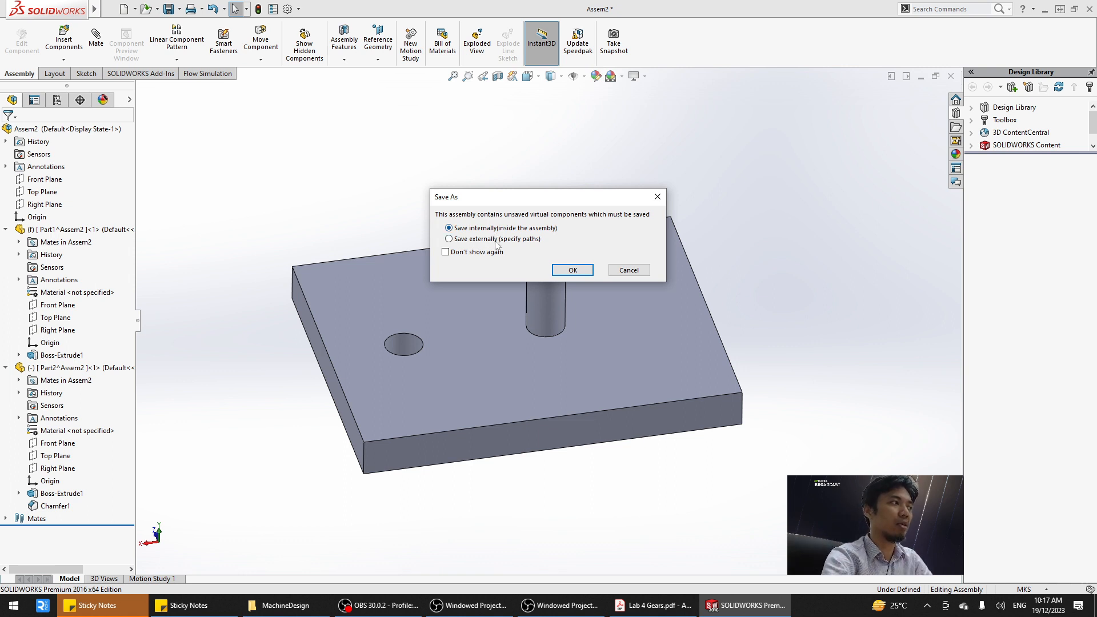
pyautogui.click(495, 239)
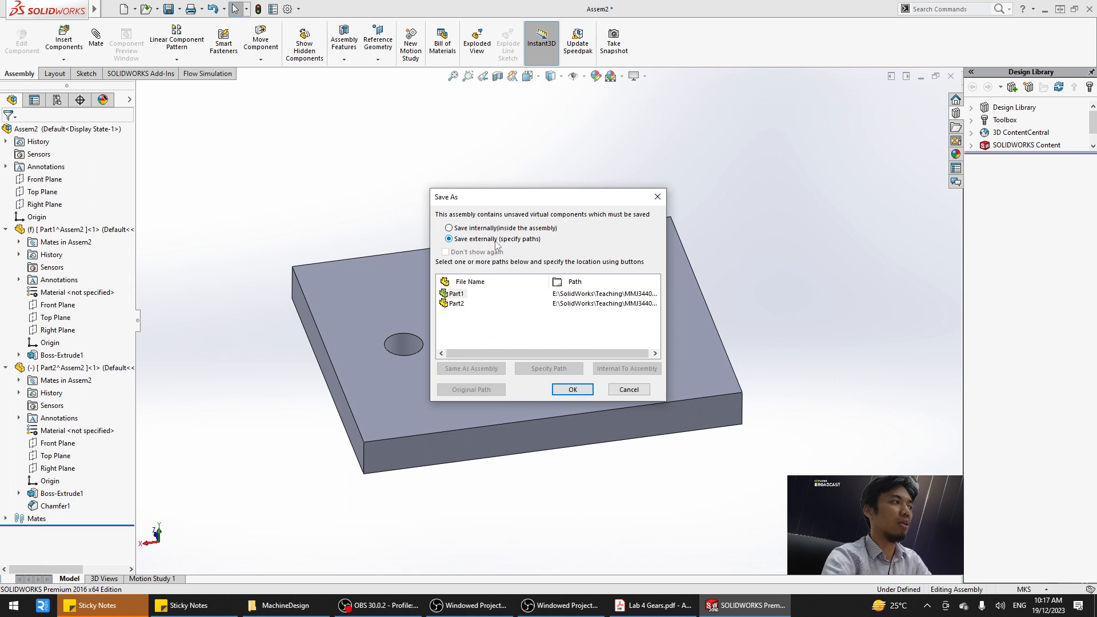
pyautogui.click(459, 294)
pyautogui.click(459, 294)
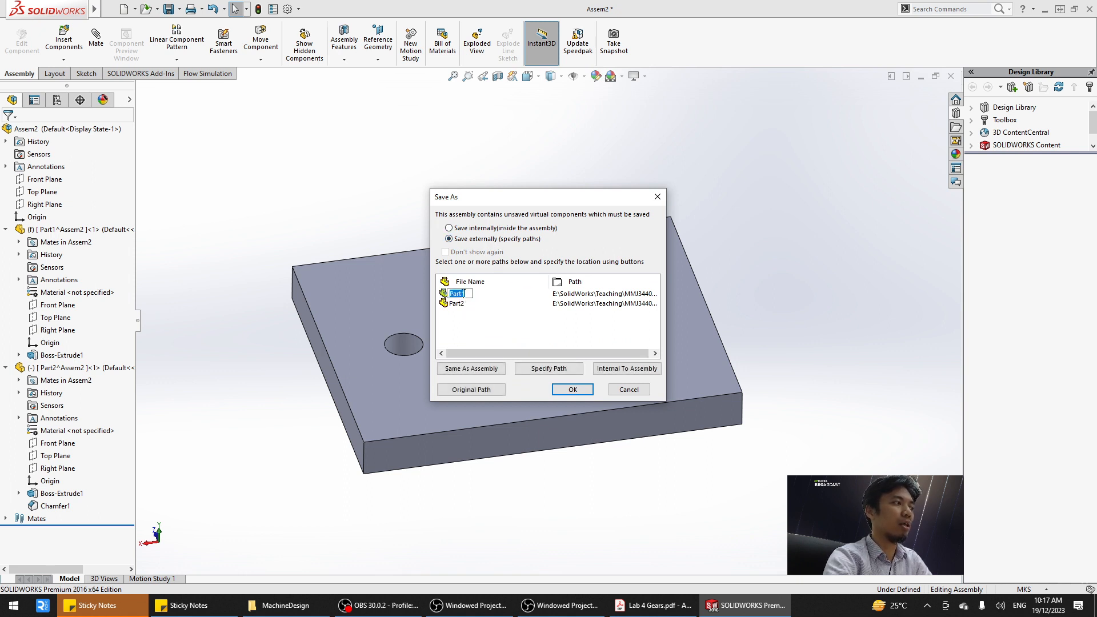
pyautogui.click(462, 303)
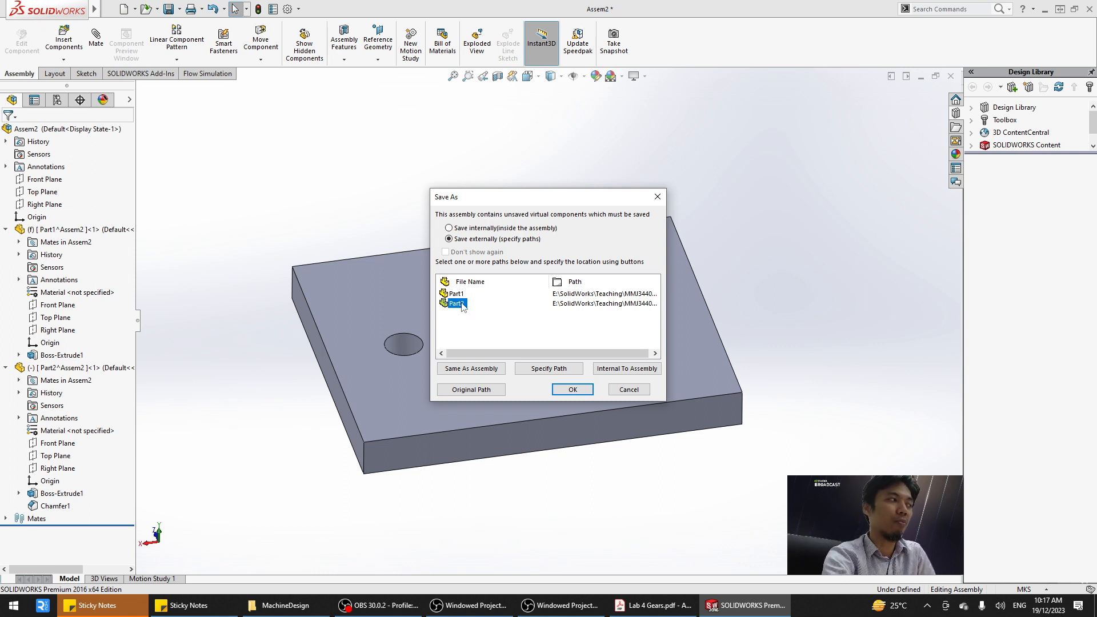
pyautogui.click(572, 389)
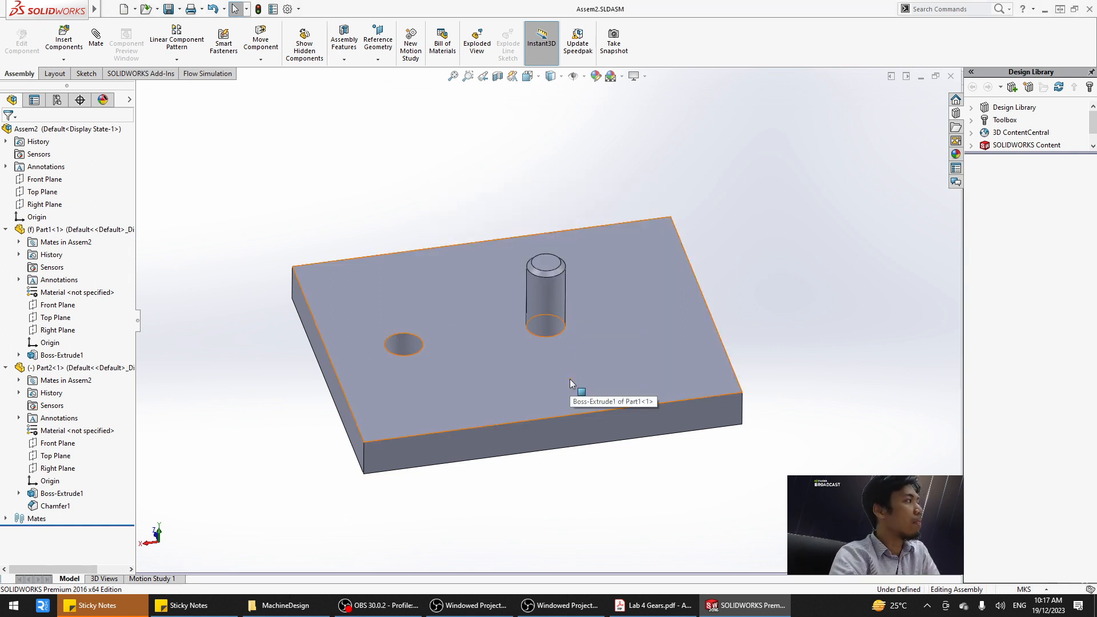
# Insert a second shaft from Part2.sldprt in the Gear folder and place it above the plate's empty hole.
pyautogui.click(63, 59)
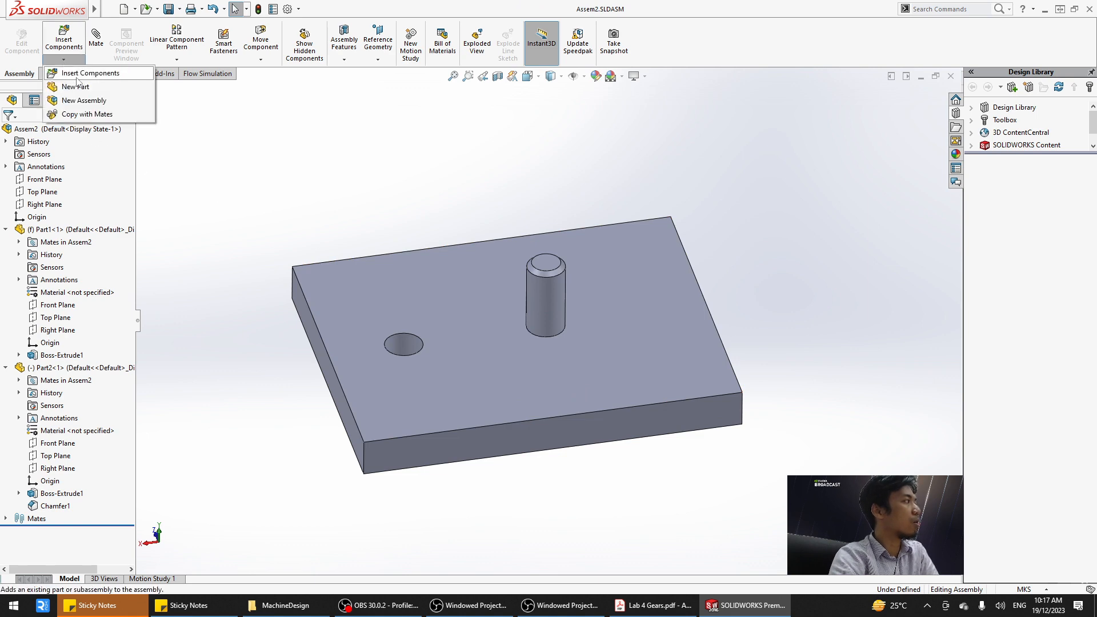
pyautogui.click(67, 69)
pyautogui.click(80, 330)
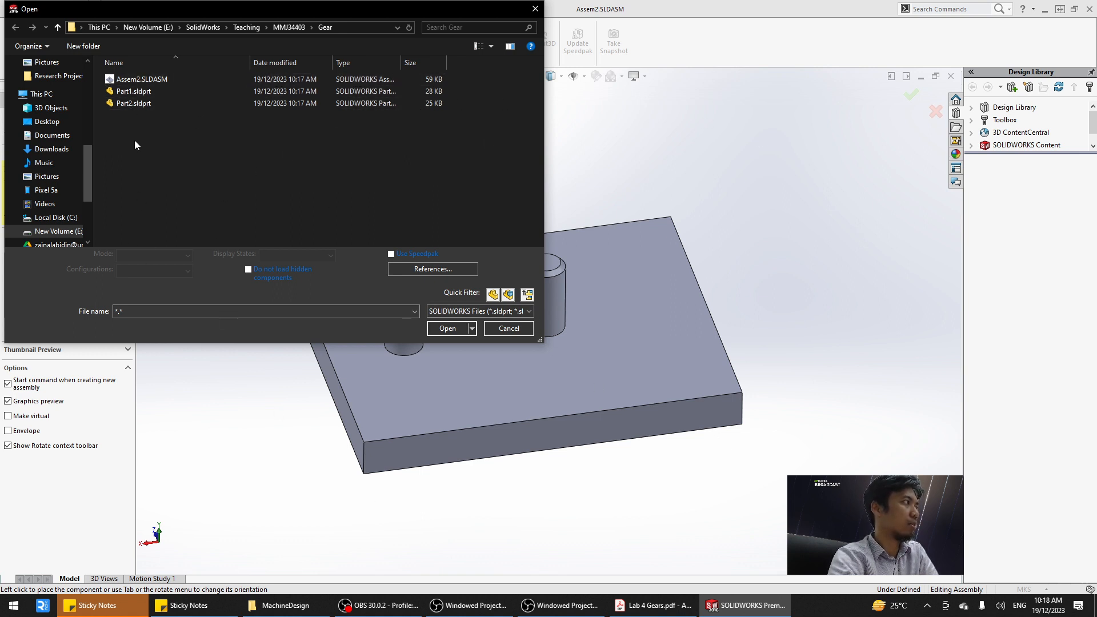
pyautogui.click(125, 104)
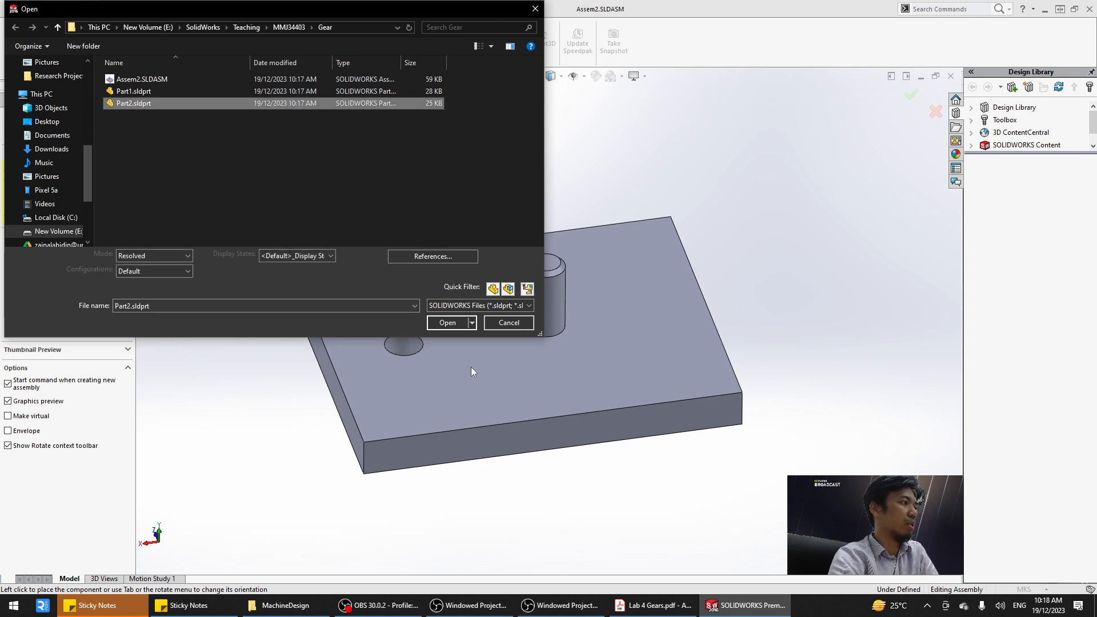
pyautogui.click(449, 328)
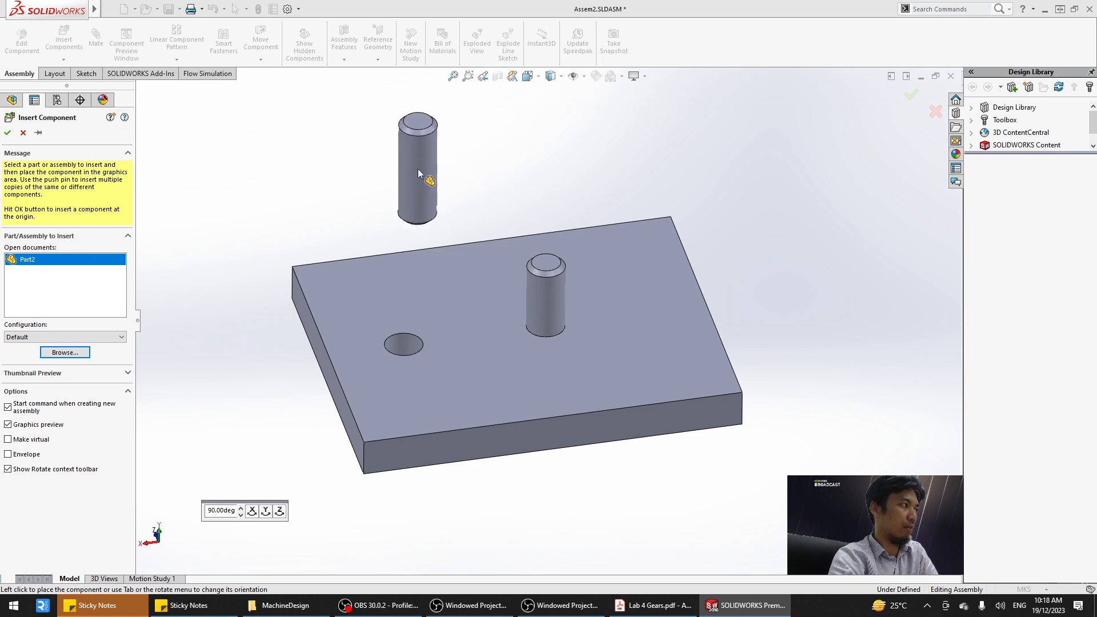
pyautogui.click(395, 167)
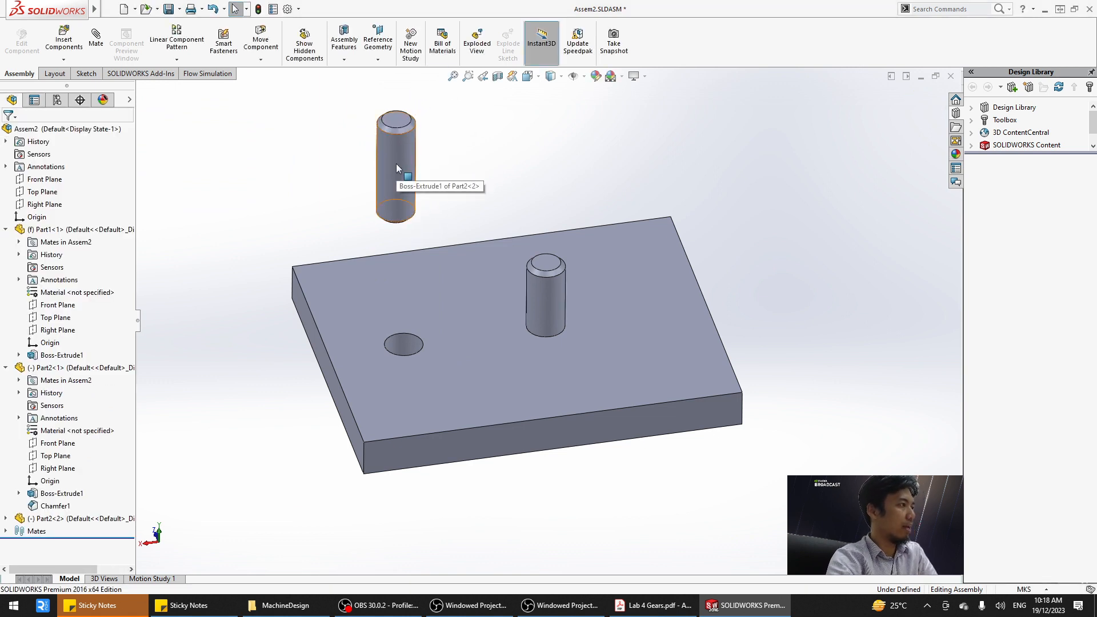
# Add a concentric mate between the second shaft's cylindrical face and the plate's empty hole.
pyautogui.moveTo(309, 229); pyautogui.dragTo(318, 198, button='middle')
pyautogui.click(97, 50)
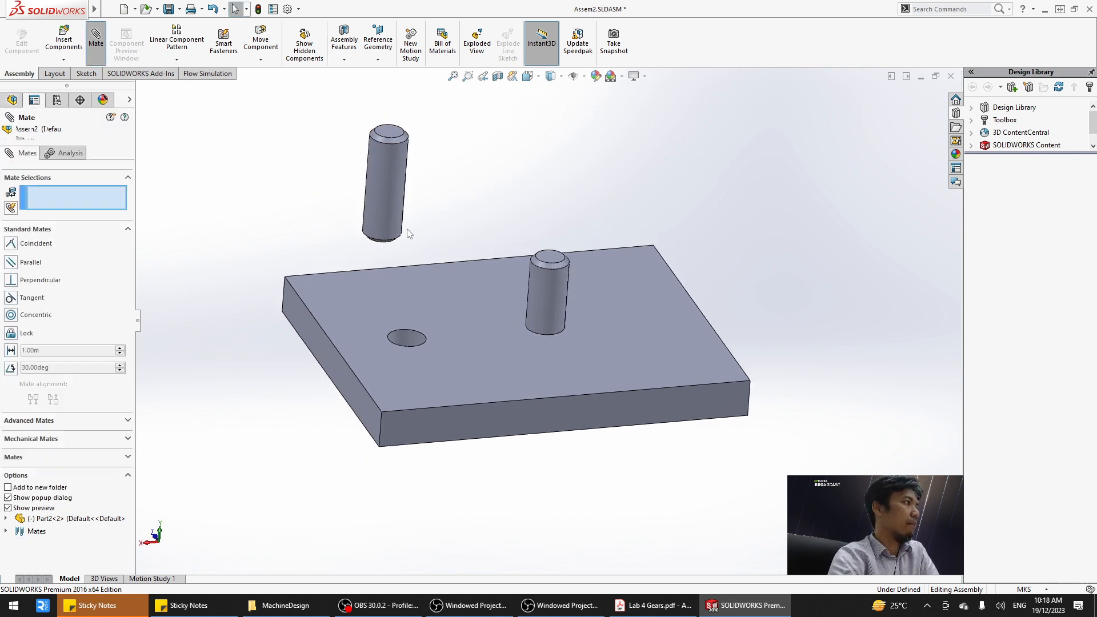
pyautogui.click(379, 193)
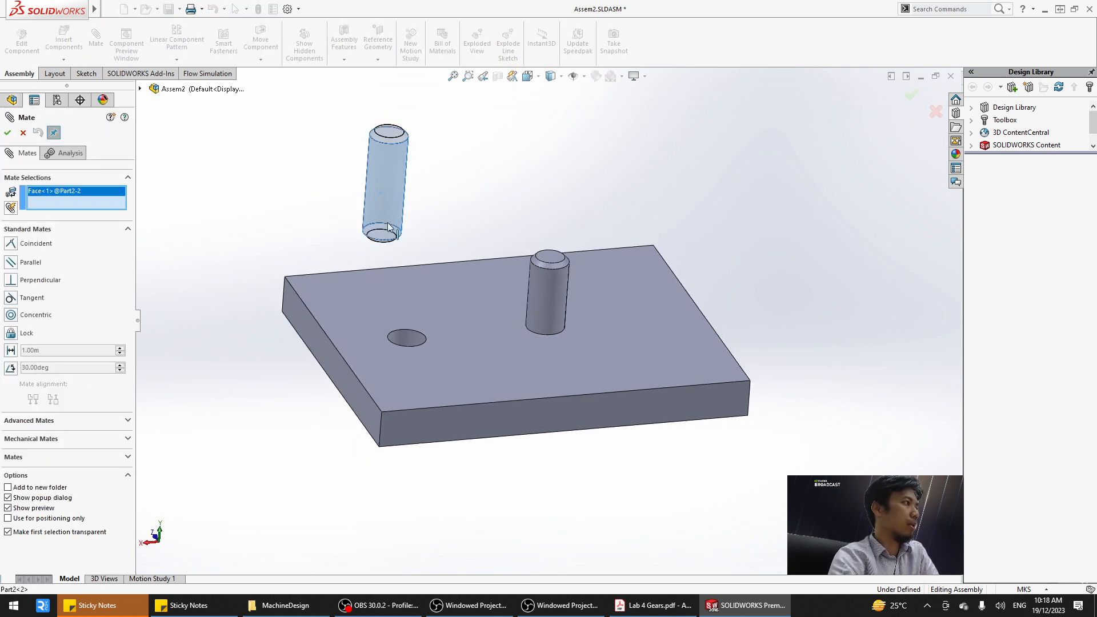
pyautogui.click(413, 338)
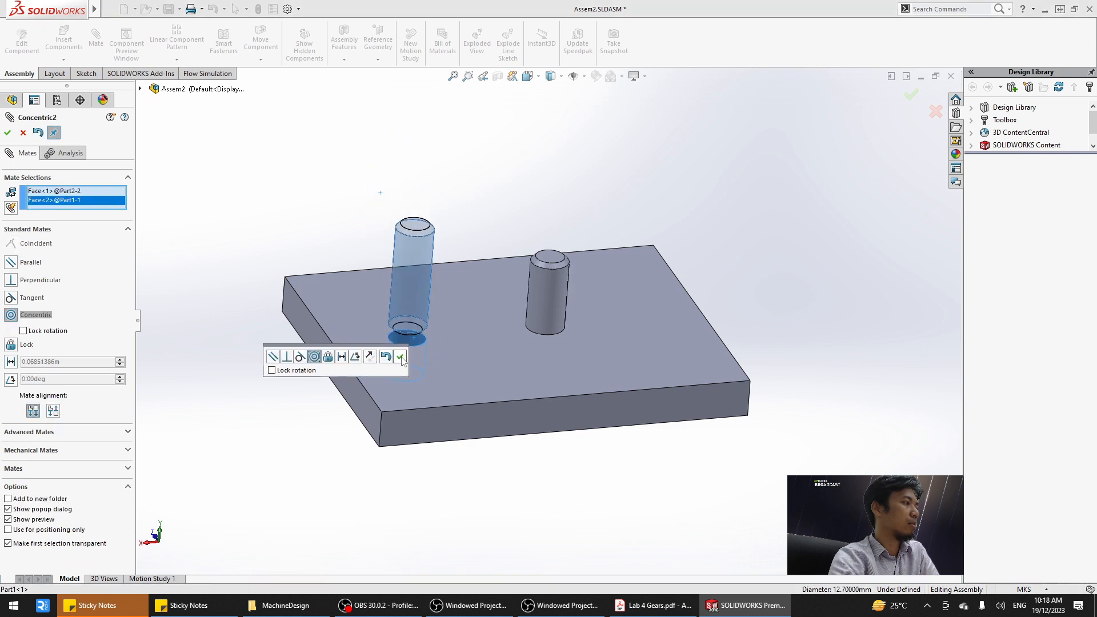
pyautogui.click(400, 356)
# Add a coincident mate between the second shaft's lower end face and the underside of the support plate.
pyautogui.moveTo(356, 478); pyautogui.dragTo(408, 252, button='middle')
pyautogui.click(418, 250)
pyautogui.click(465, 174)
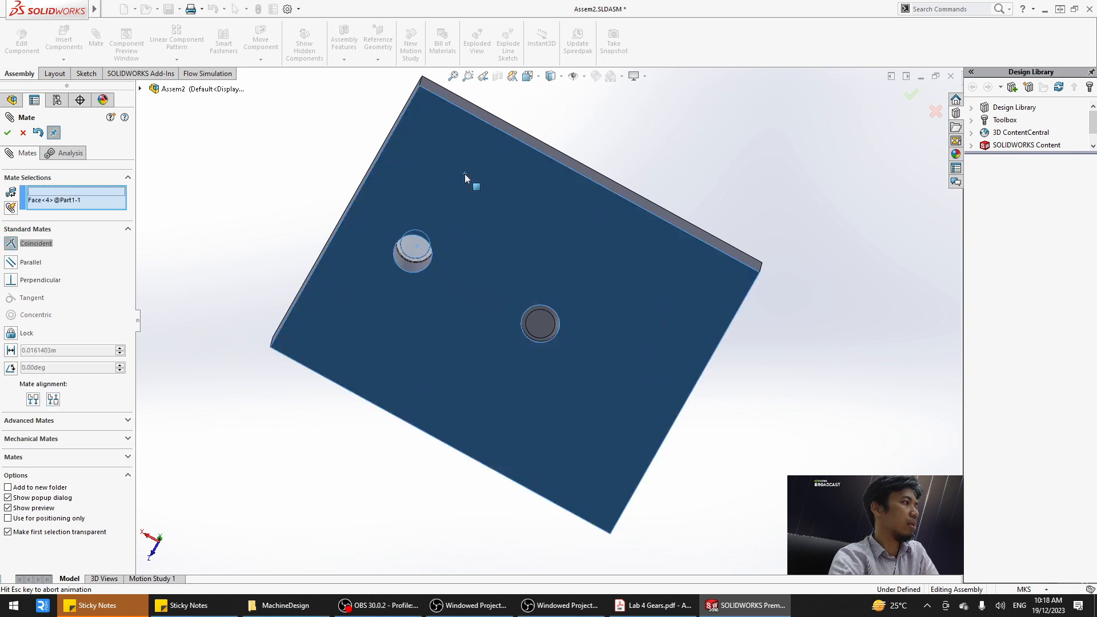
pyautogui.click(450, 149)
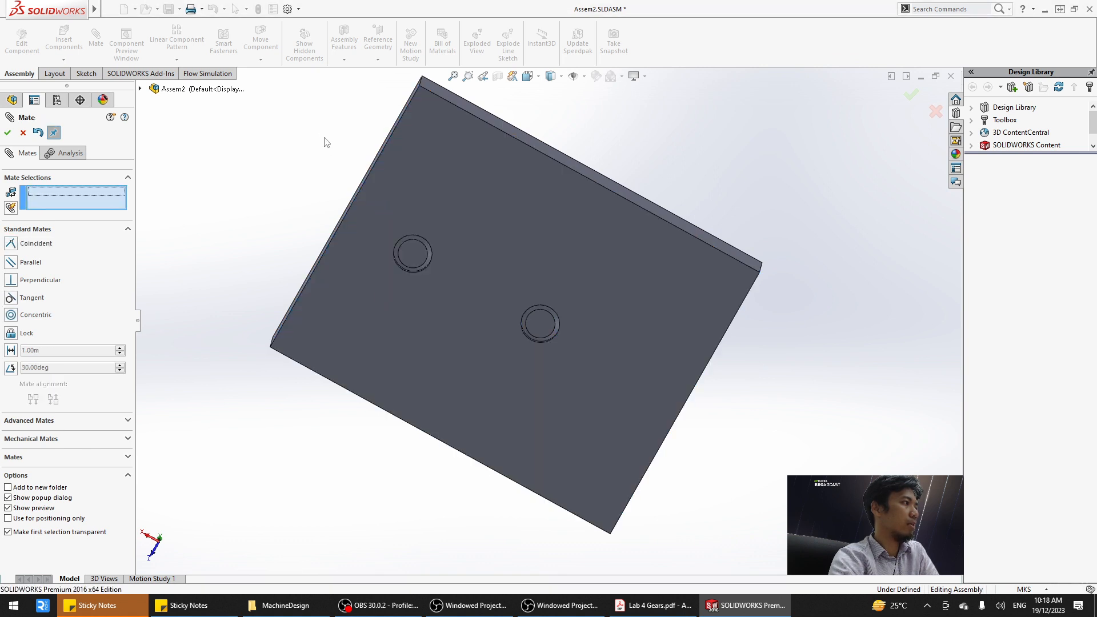
pyautogui.moveTo(349, 240); pyautogui.dragTo(544, 386, button='middle')
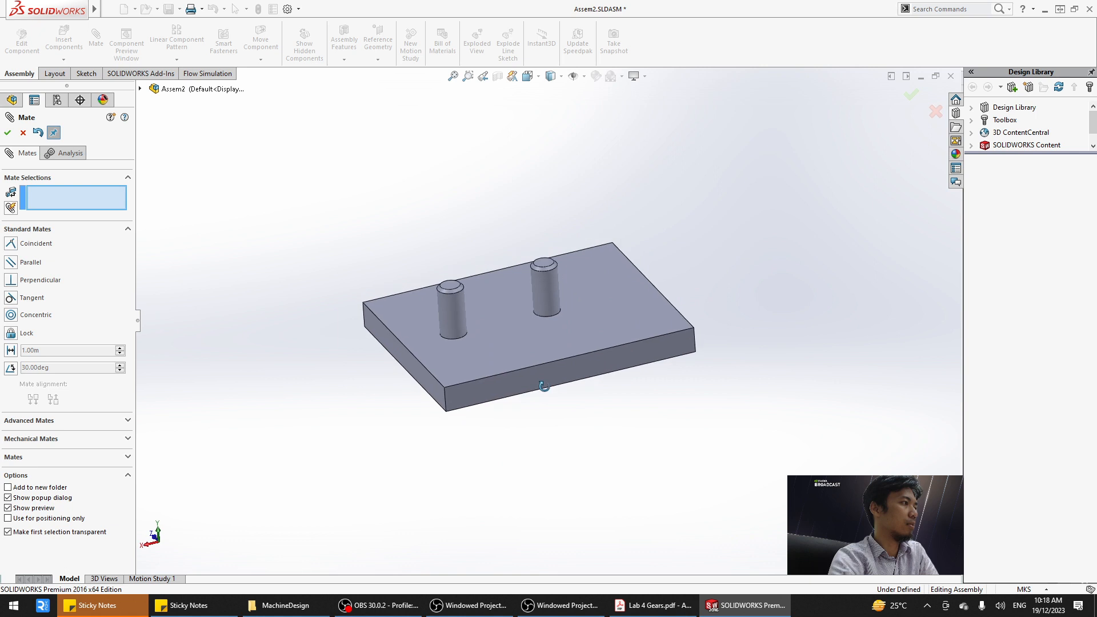
# Finish the mating of the second shaft and read the gear creation instructions and Table 1 in Lab 4 Gears.pdf.
pyautogui.click(7, 133)
pyautogui.moveTo(426, 436); pyautogui.dragTo(499, 445, button='middle')
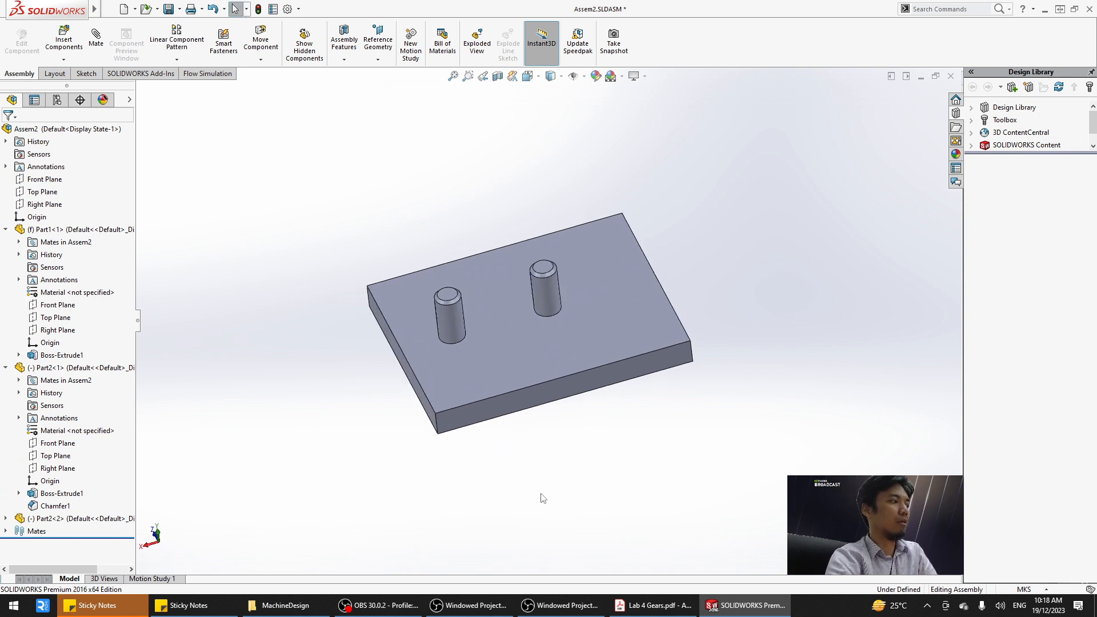
pyautogui.click(634, 605)
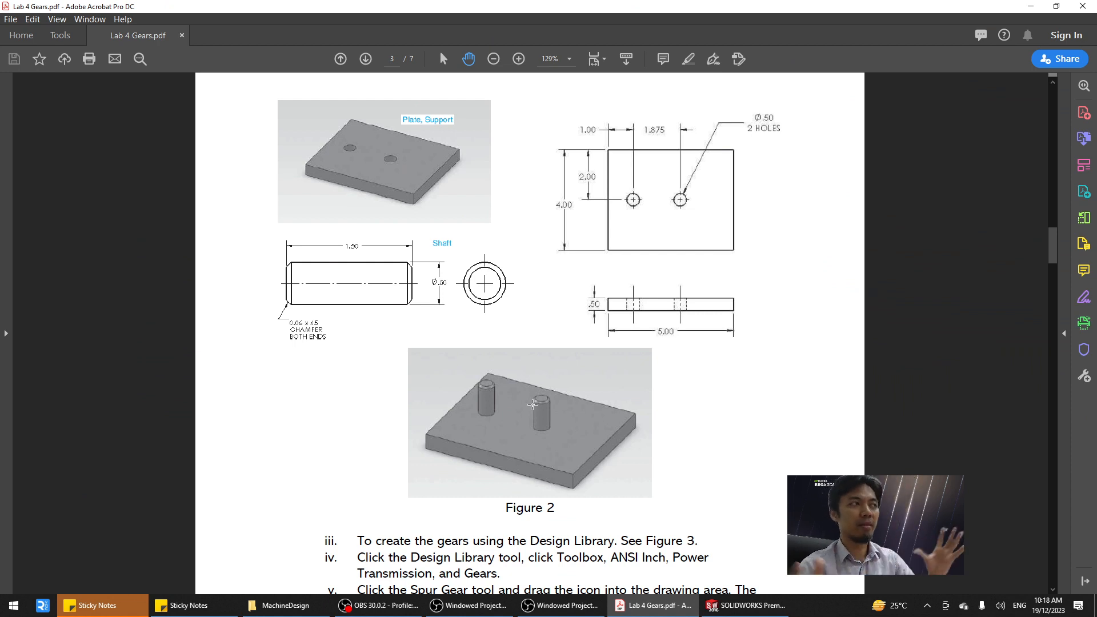
pyautogui.scroll(-5, 588, 400)
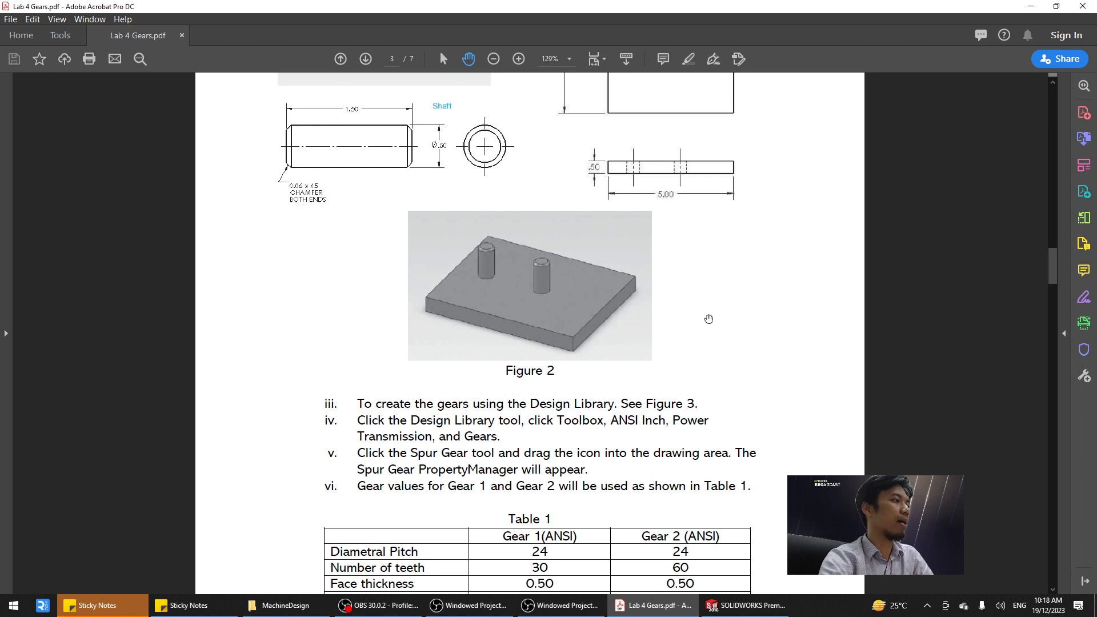
pyautogui.scroll(-5, 708, 319)
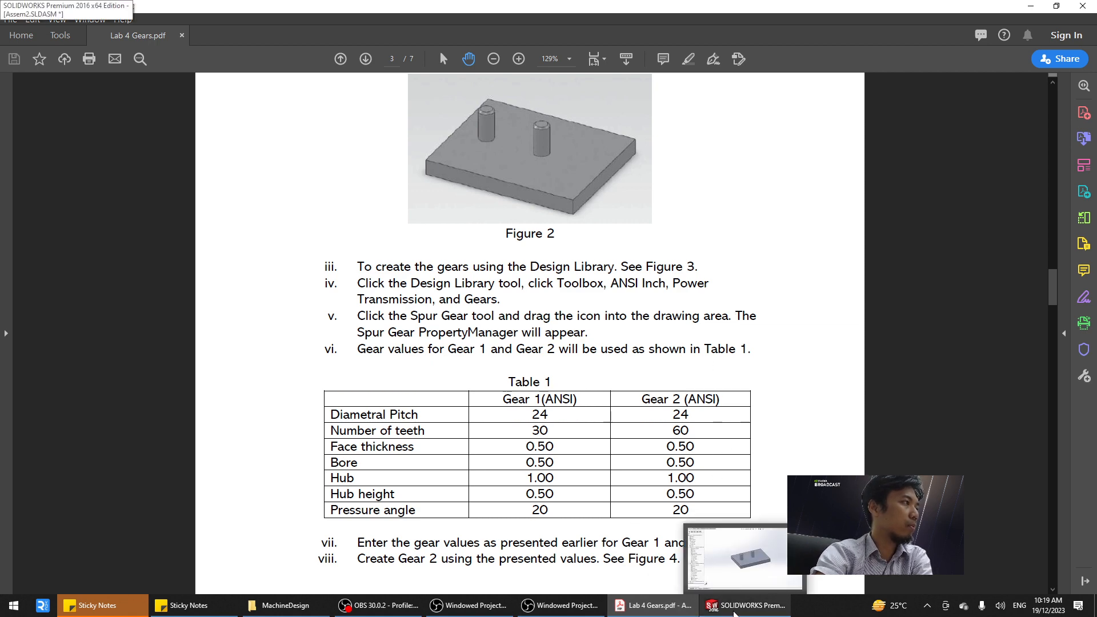
pyautogui.click(734, 611)
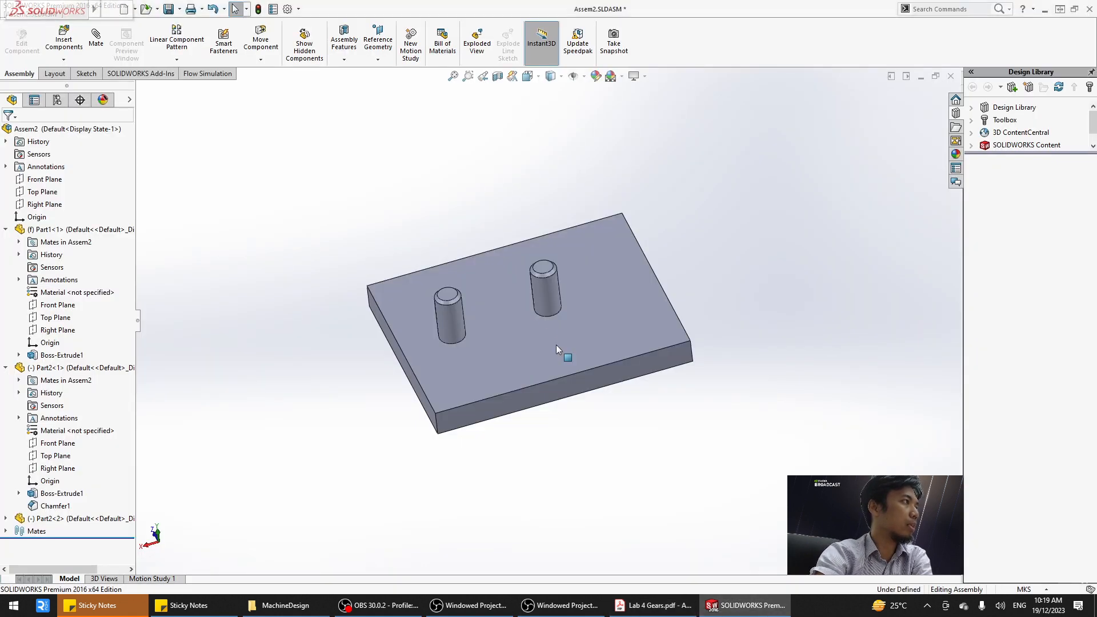
# Open the Toolbox gear library under ANSI Inch, Power Transmission, Gears.
pyautogui.click(1005, 120)
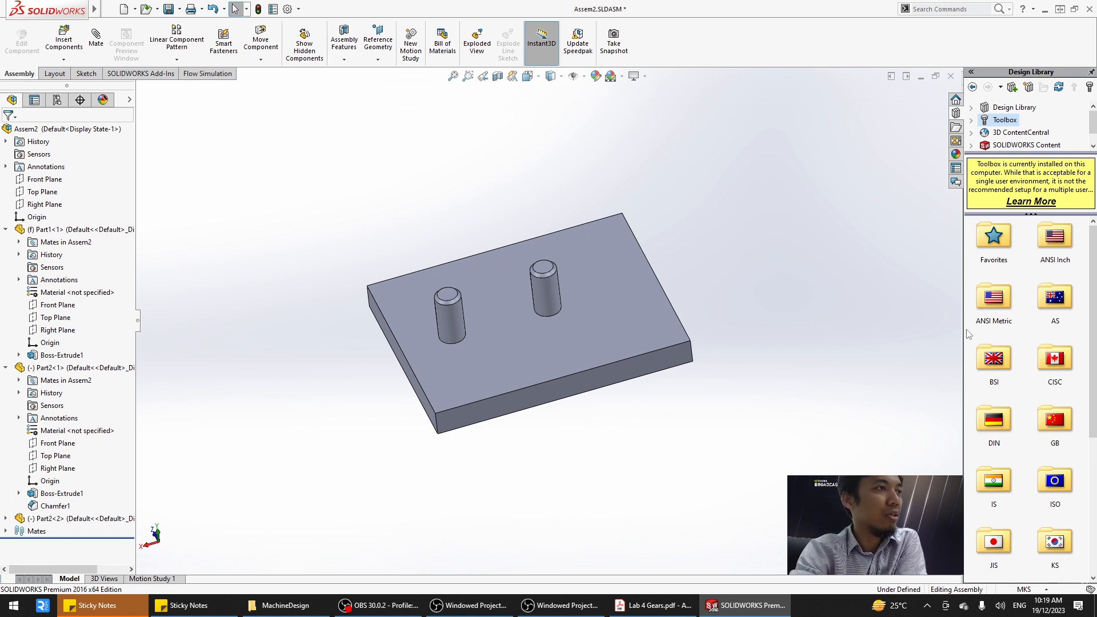
pyautogui.doubleClick(1057, 242)
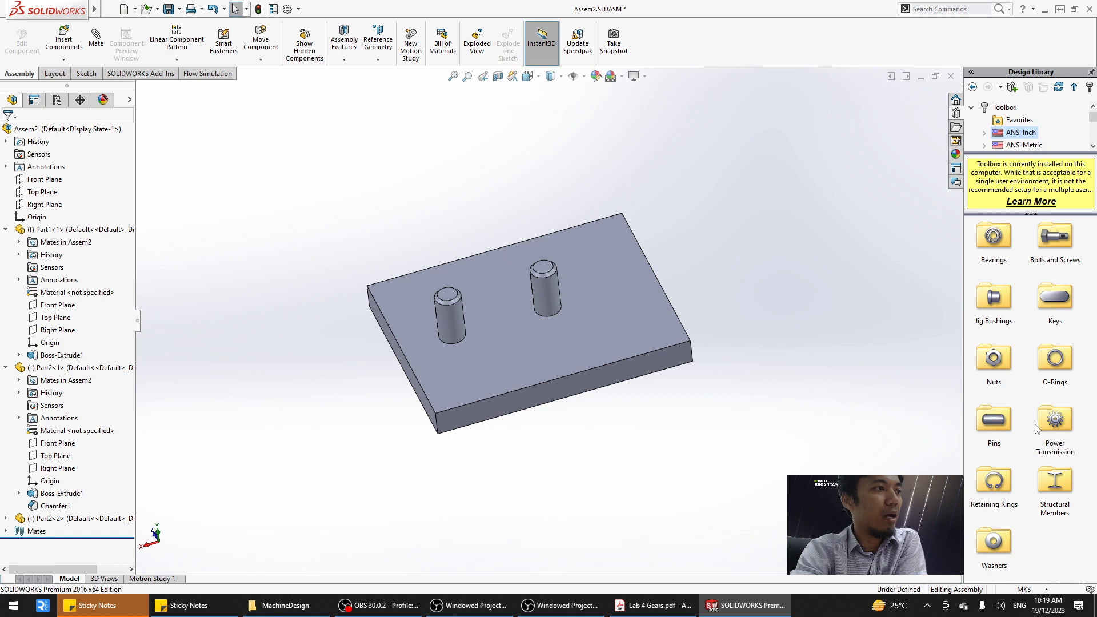
pyautogui.doubleClick(1053, 421)
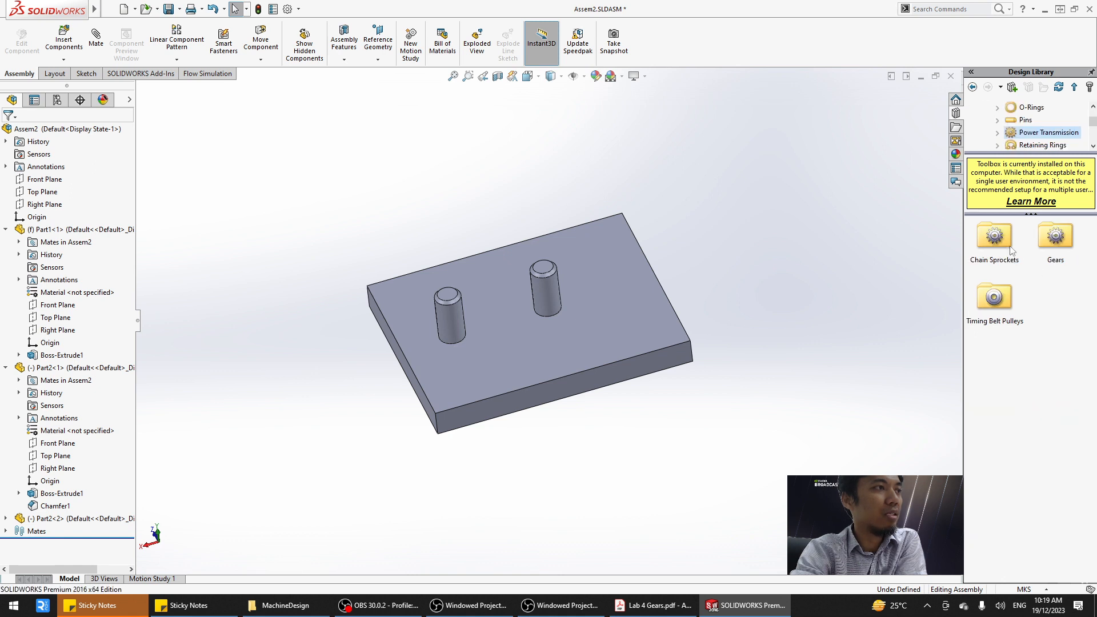
pyautogui.doubleClick(1055, 238)
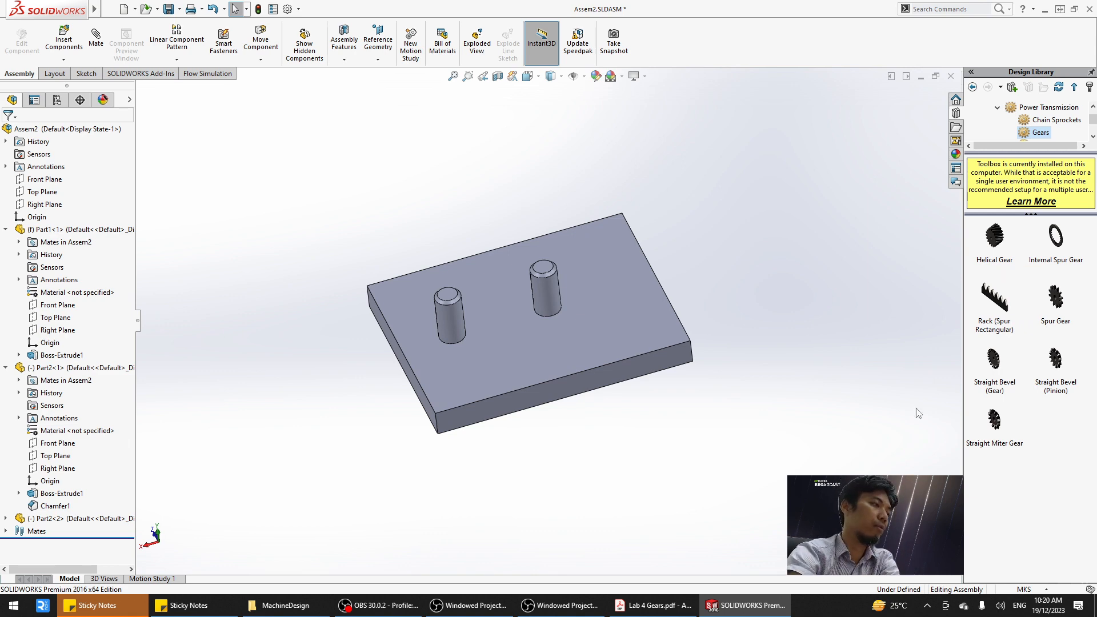
# Insert a Spur Gear from the Toolbox gears into the assembly, placing it in empty space beside the support plate.
pyautogui.click(654, 604)
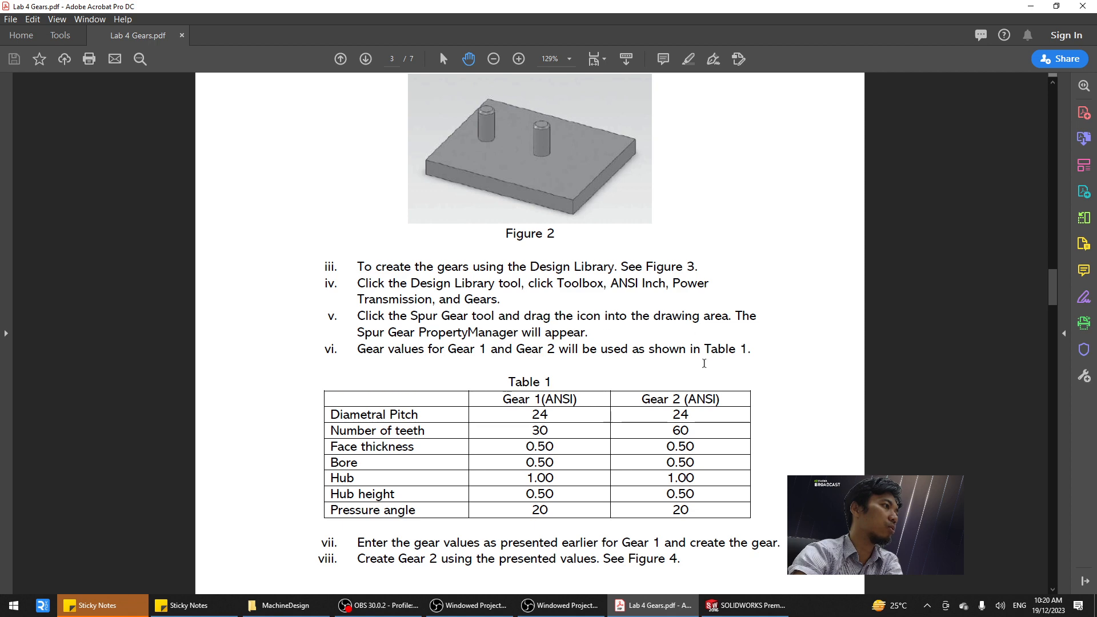
pyautogui.click(746, 605)
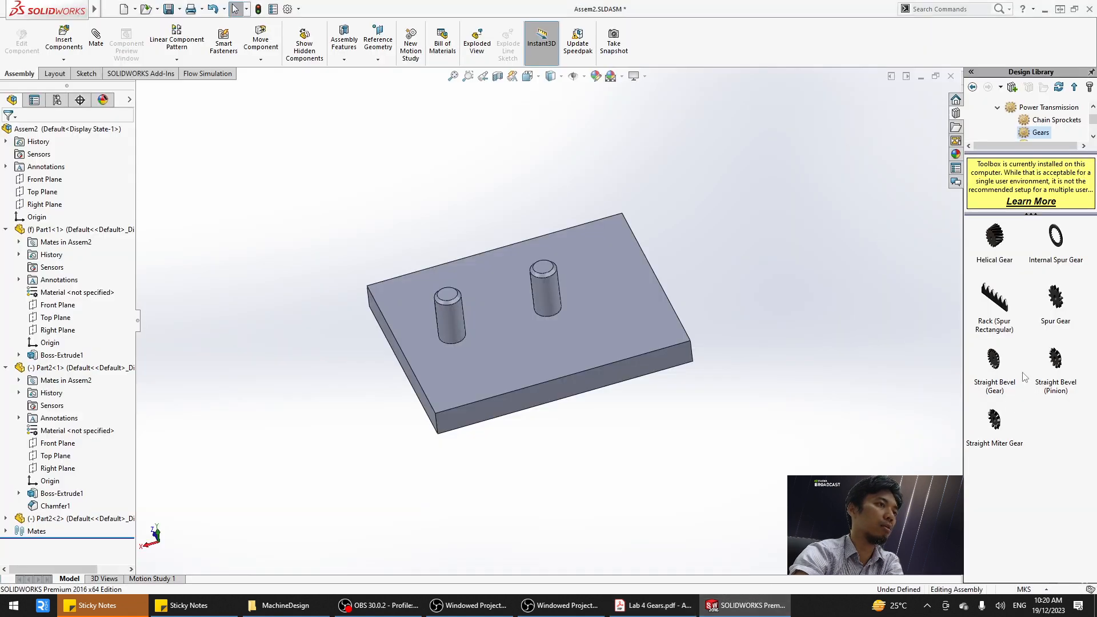
pyautogui.click(1056, 297)
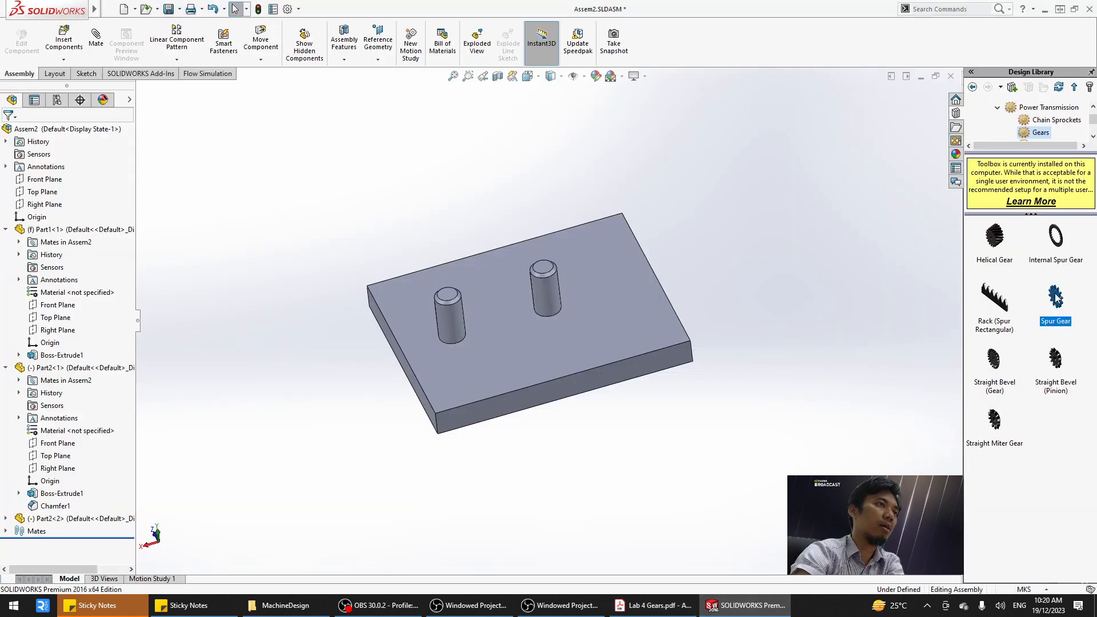
pyautogui.moveTo(1056, 297); pyautogui.dragTo(774, 280)
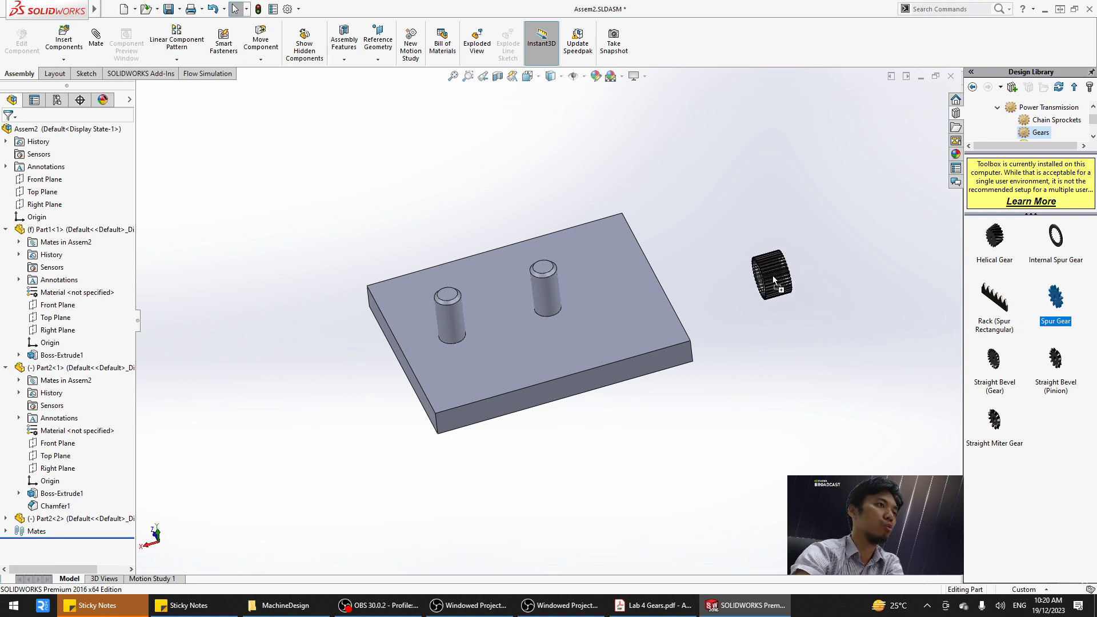
pyautogui.moveTo(774, 280); pyautogui.dragTo(774, 280)
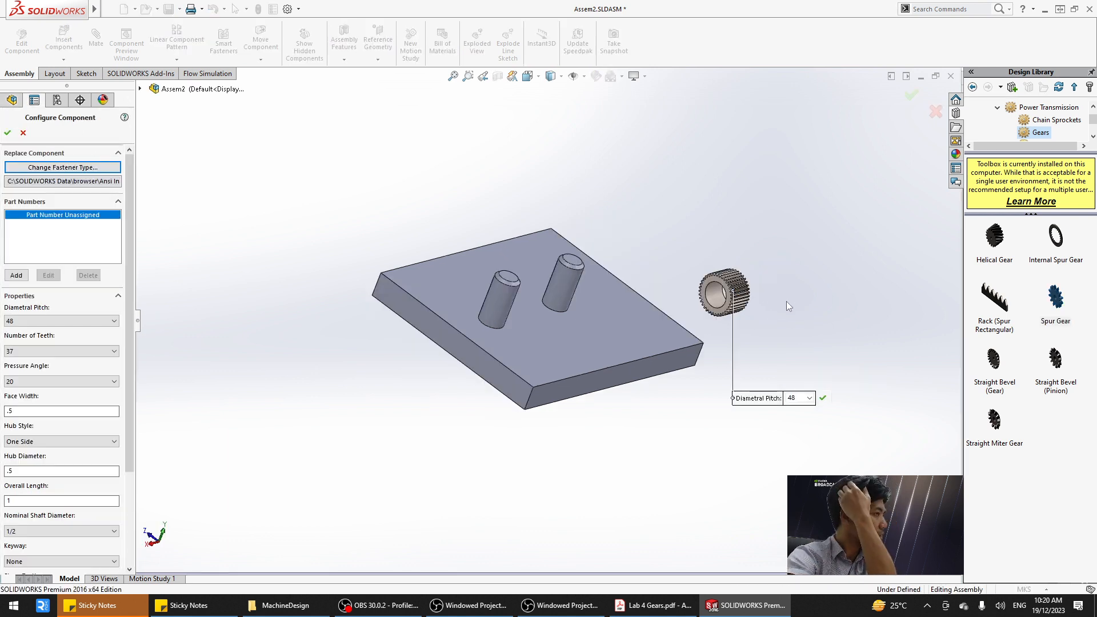
pyautogui.moveTo(699, 276); pyautogui.dragTo(590, 314, button='middle')
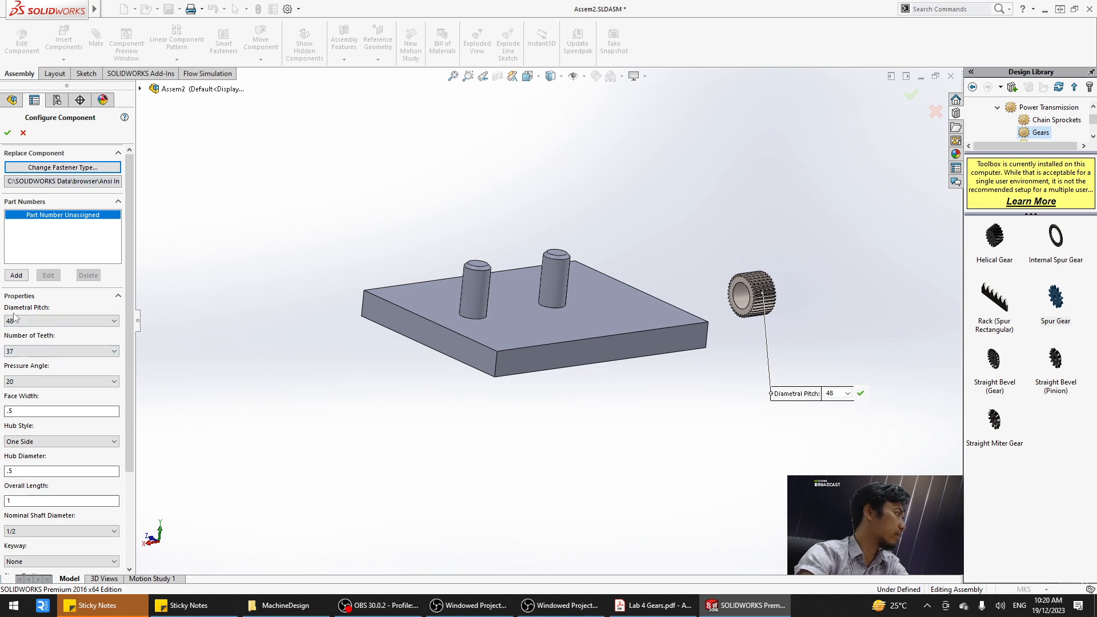
# Set the spur gear's diametral pitch to 24 and number of teeth to 30, following the Gear 1 values in Table 1.
pyautogui.click(651, 605)
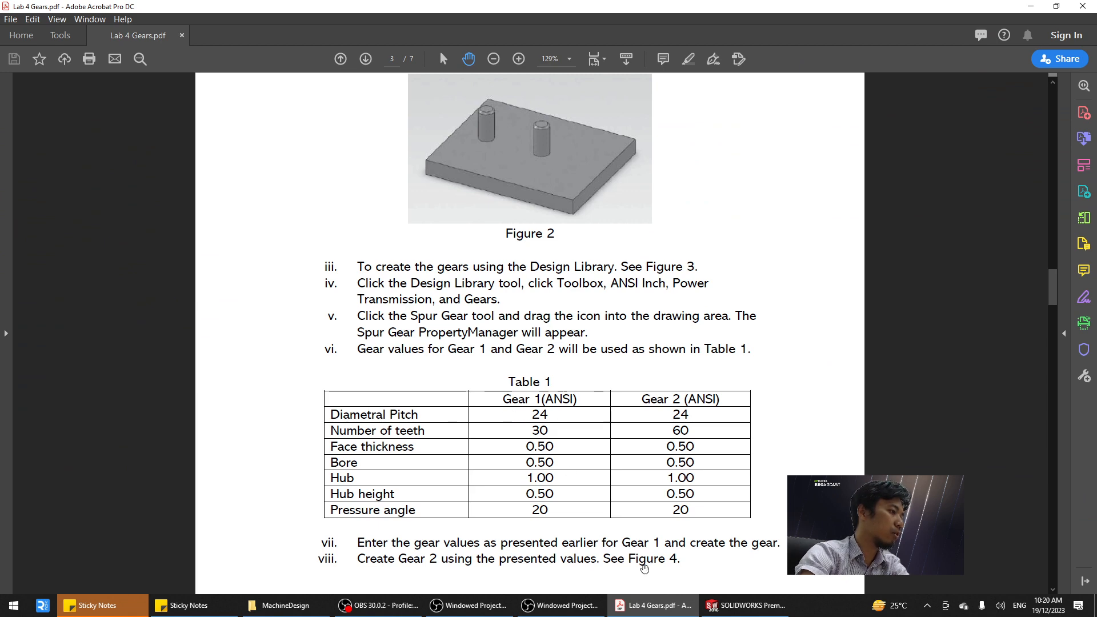
pyautogui.click(732, 611)
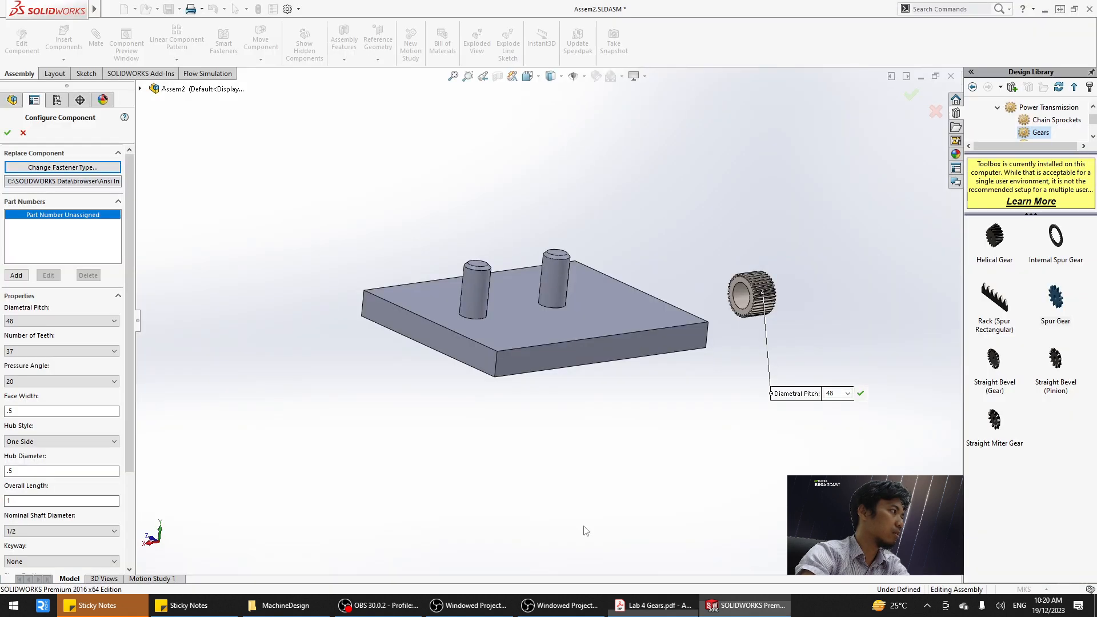
pyautogui.click(83, 320)
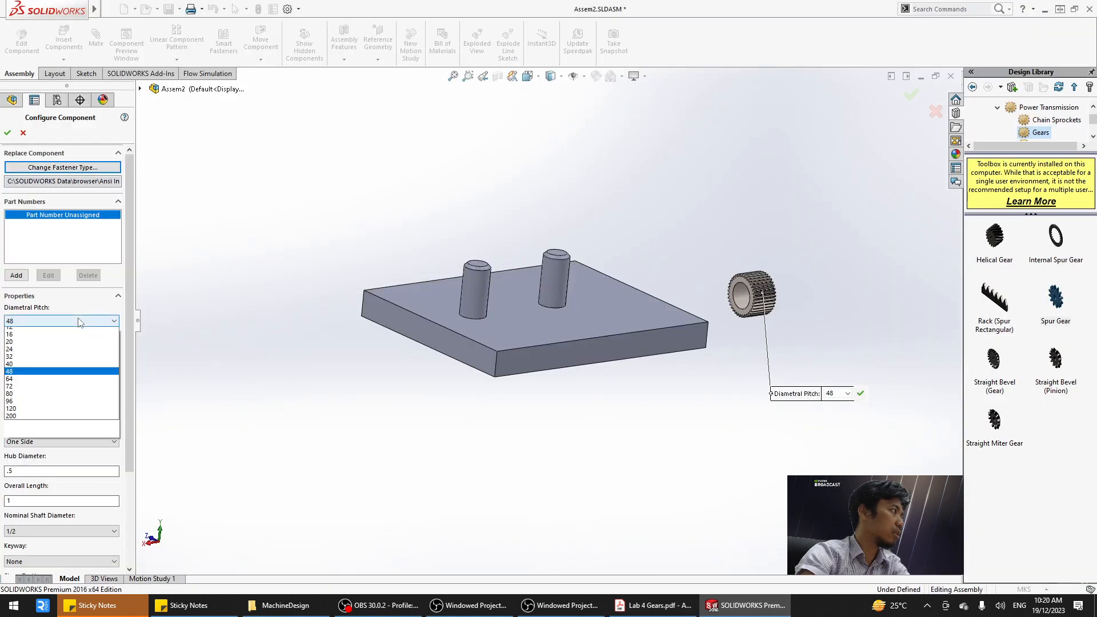
pyautogui.click(45, 449)
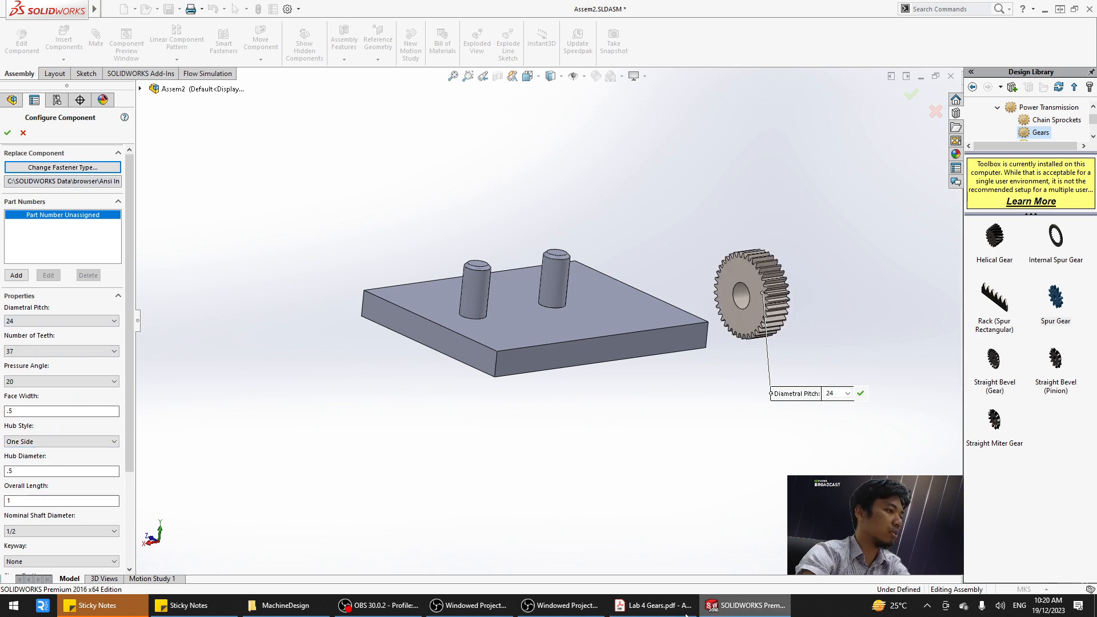
pyautogui.click(631, 606)
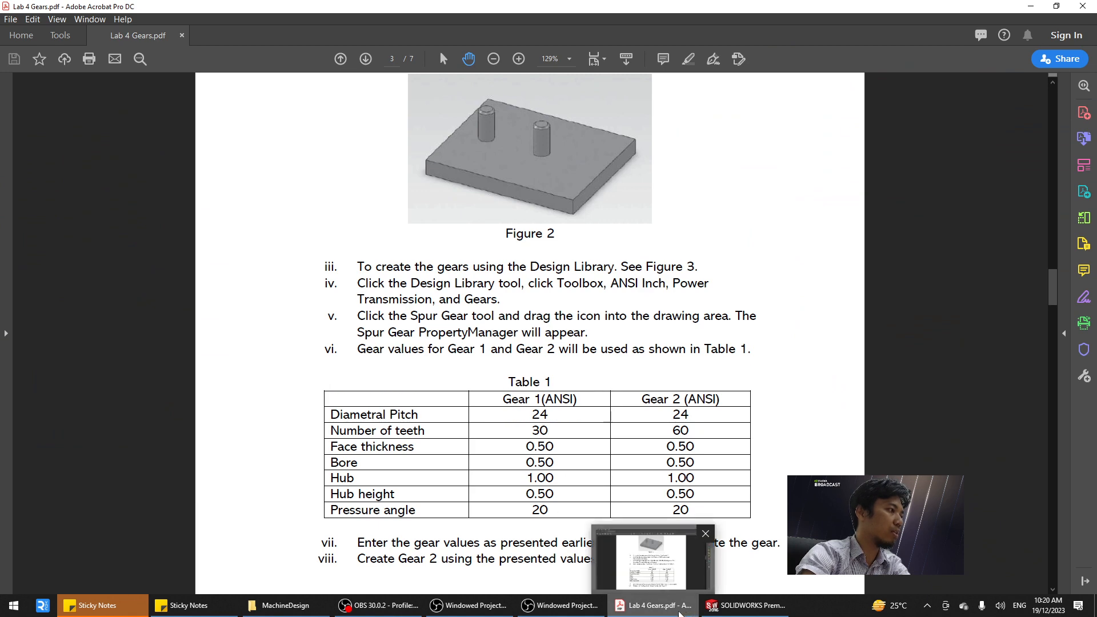
pyautogui.click(699, 612)
pyautogui.click(54, 350)
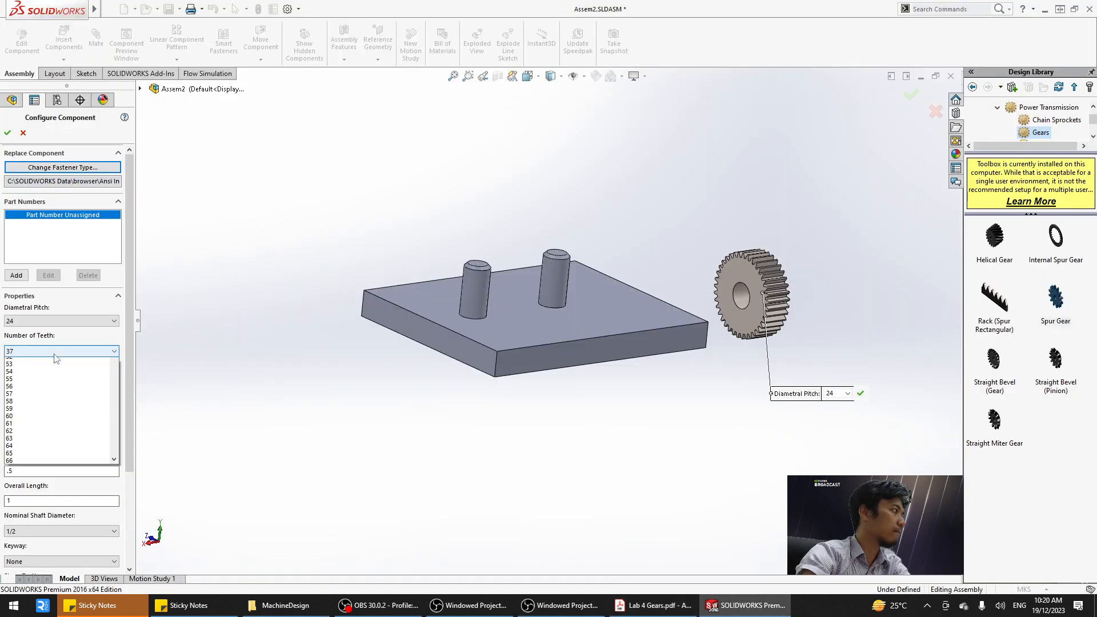
pyautogui.scroll(4, 50, 383)
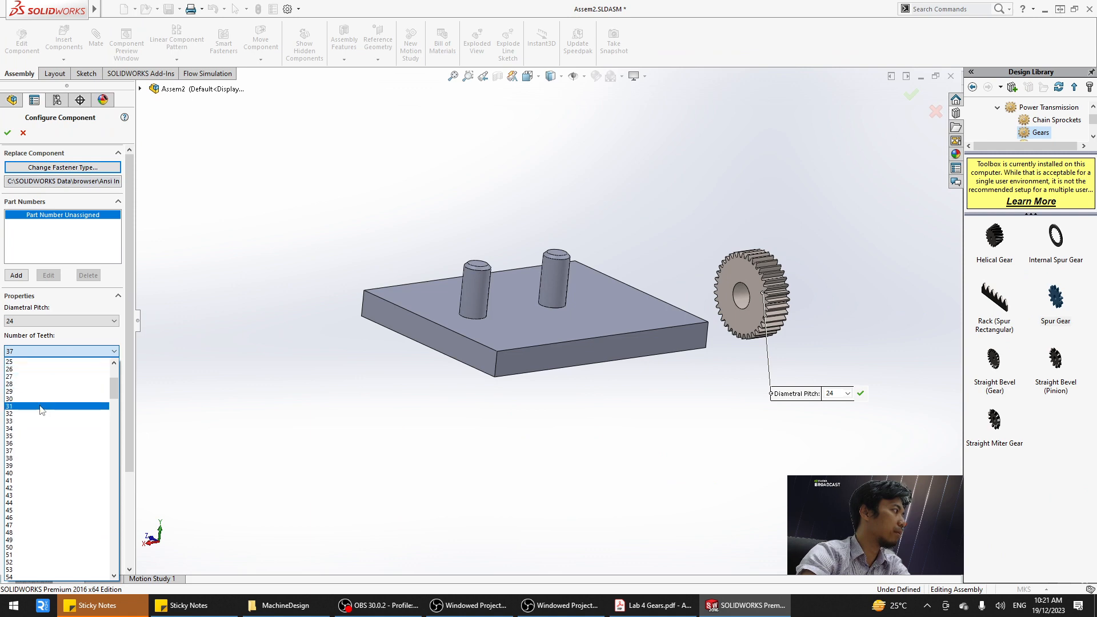
pyautogui.click(44, 398)
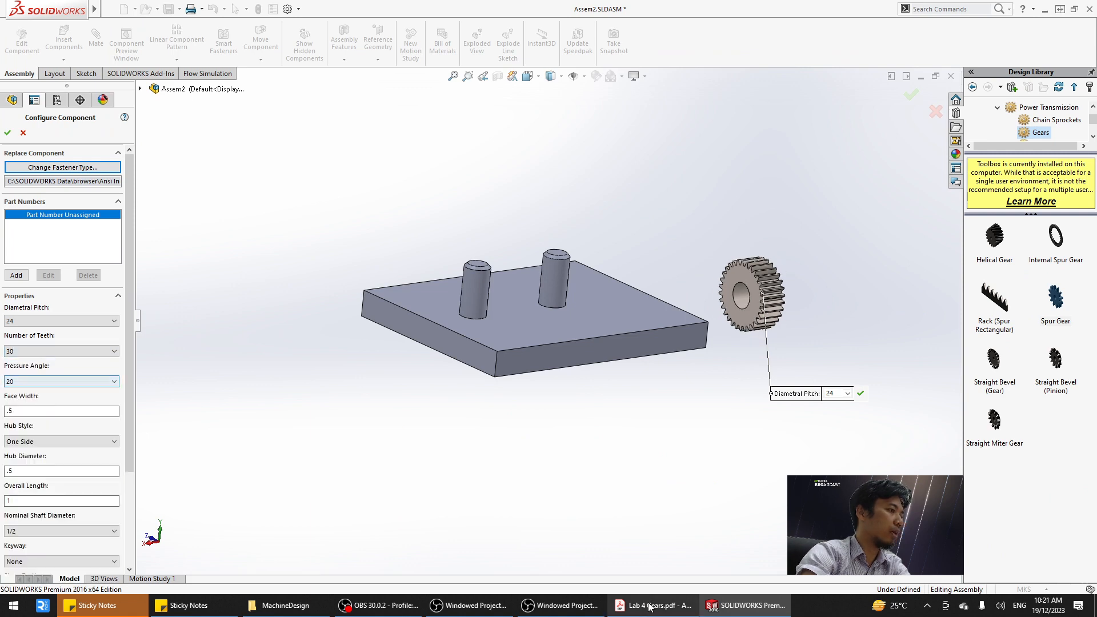
# Check the Gear 1 hub value in Table 1 and set the spur gear's hub diameter to 1.
pyautogui.click(651, 605)
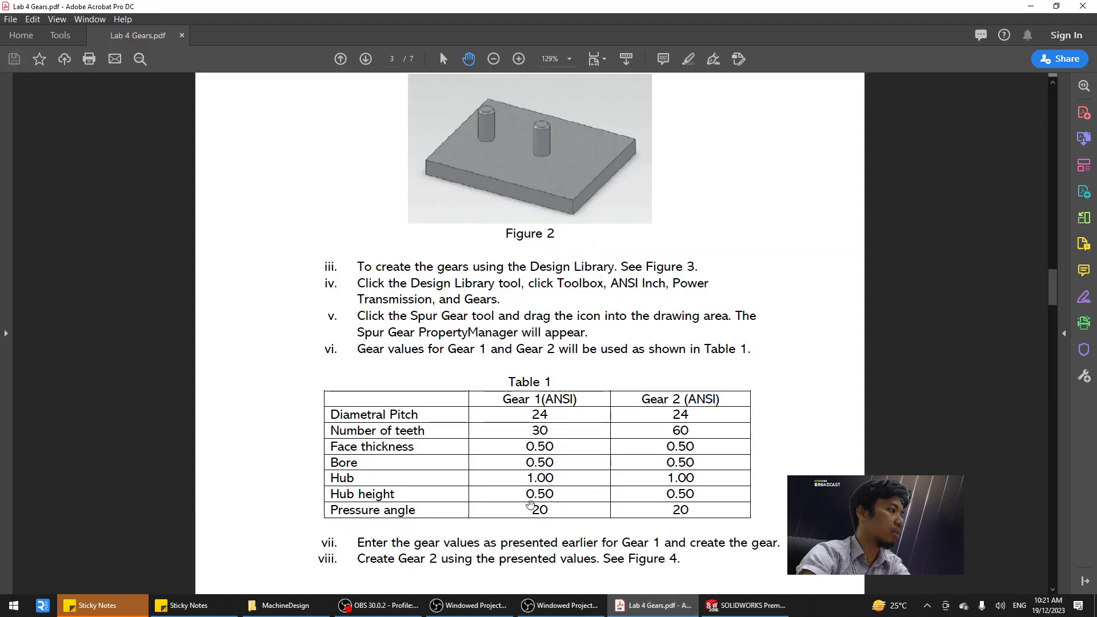
pyautogui.moveTo(669, 611)
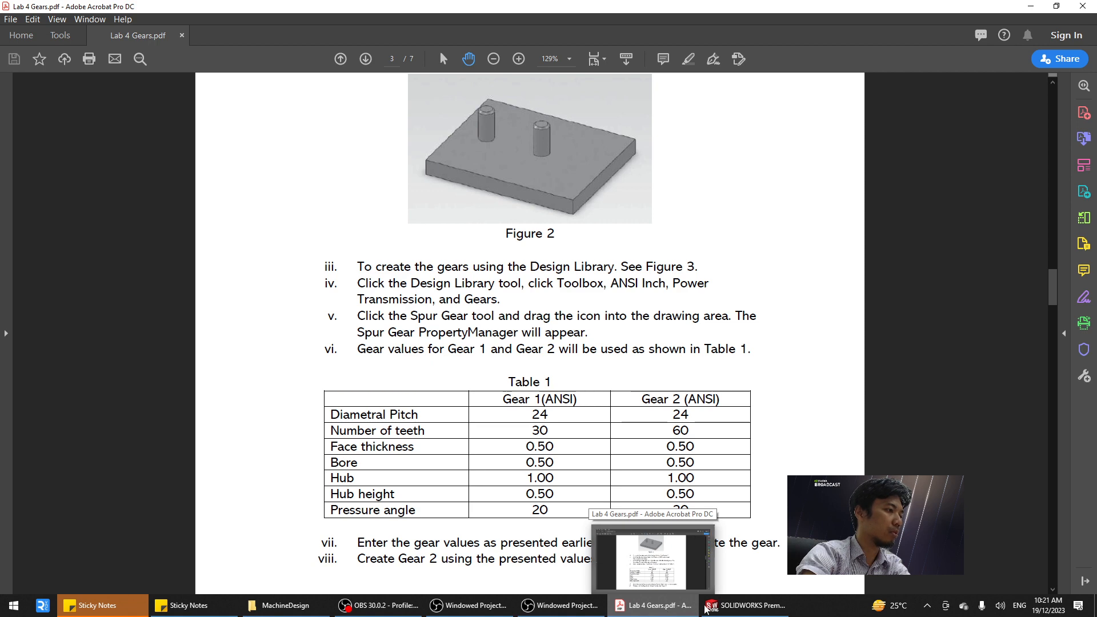
pyautogui.click(668, 608)
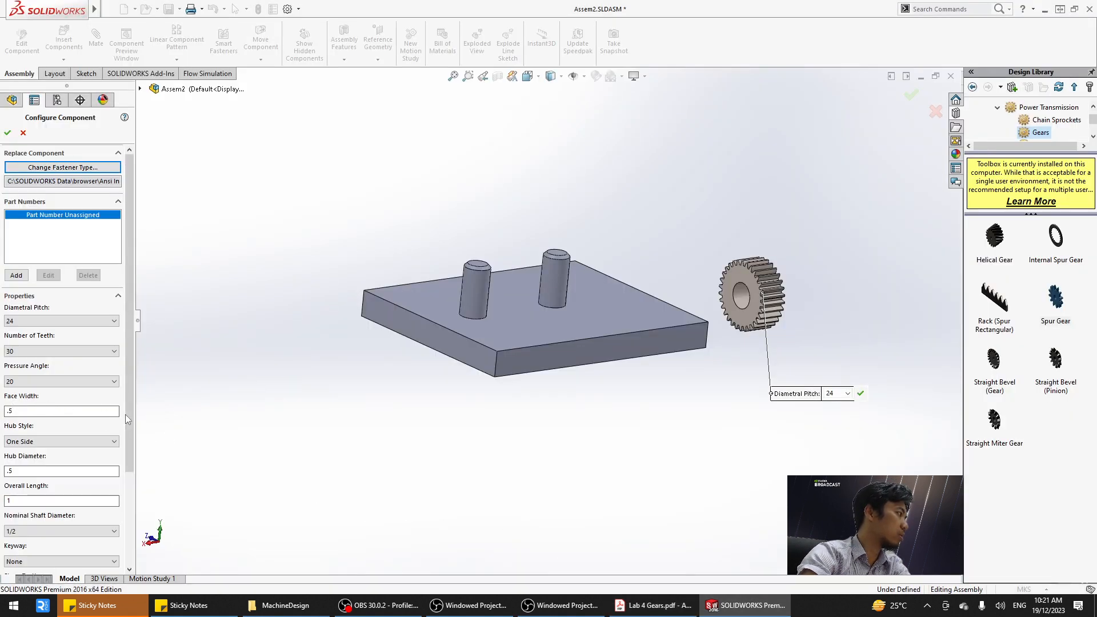
pyautogui.moveTo(127, 425); pyautogui.dragTo(127, 463)
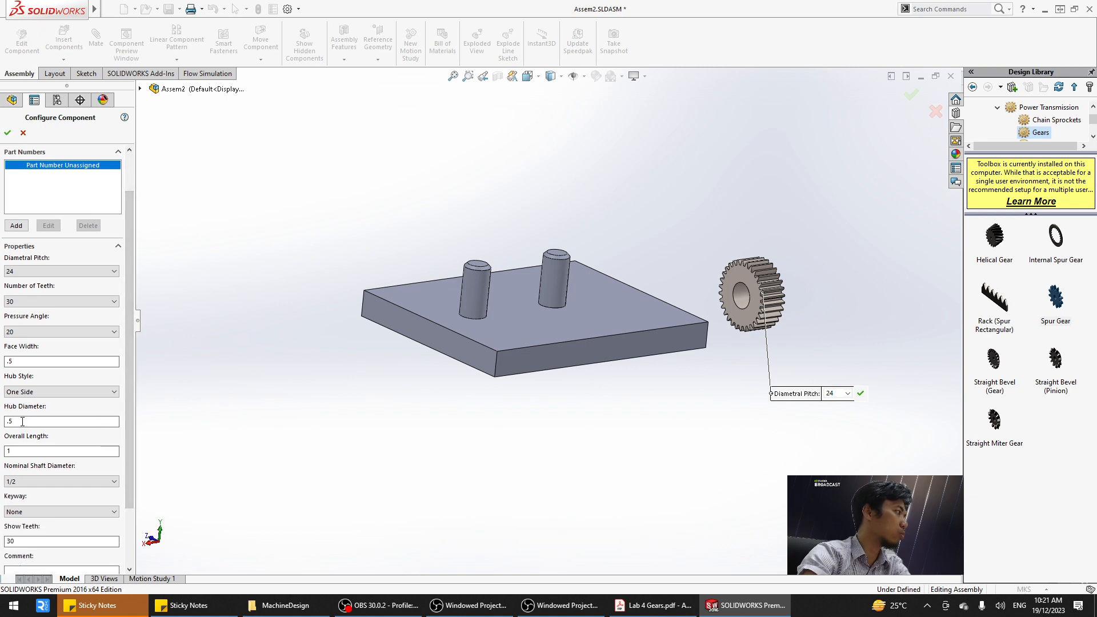
pyautogui.write('1')
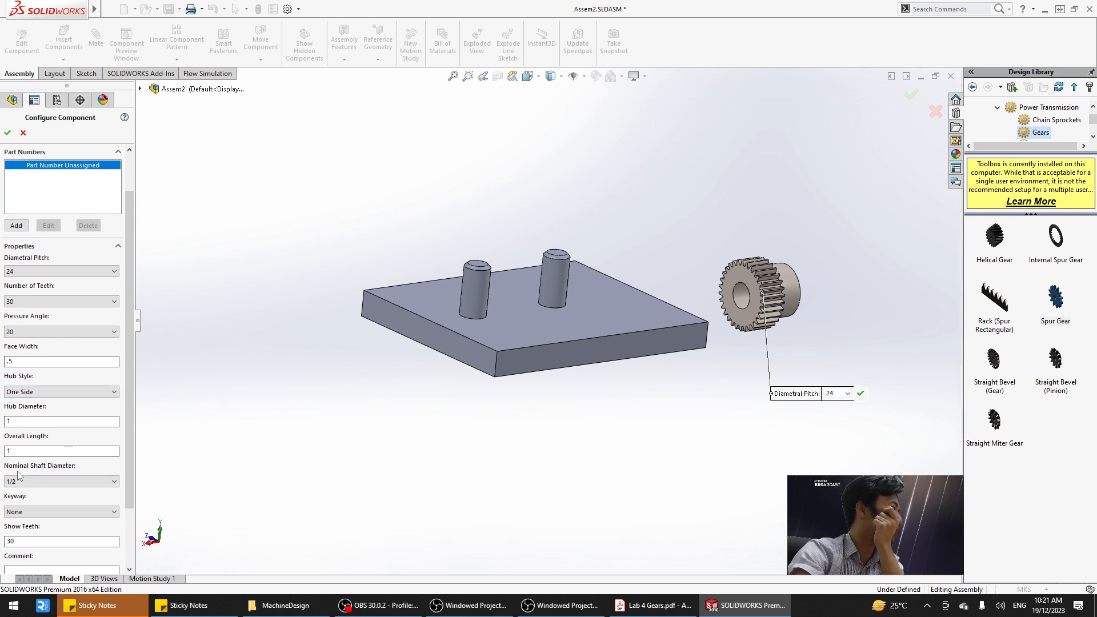
# Check the Gear 1 bore in Table 1 and choose 1/2 as the spur gear's nominal shaft diameter.
pyautogui.click(633, 607)
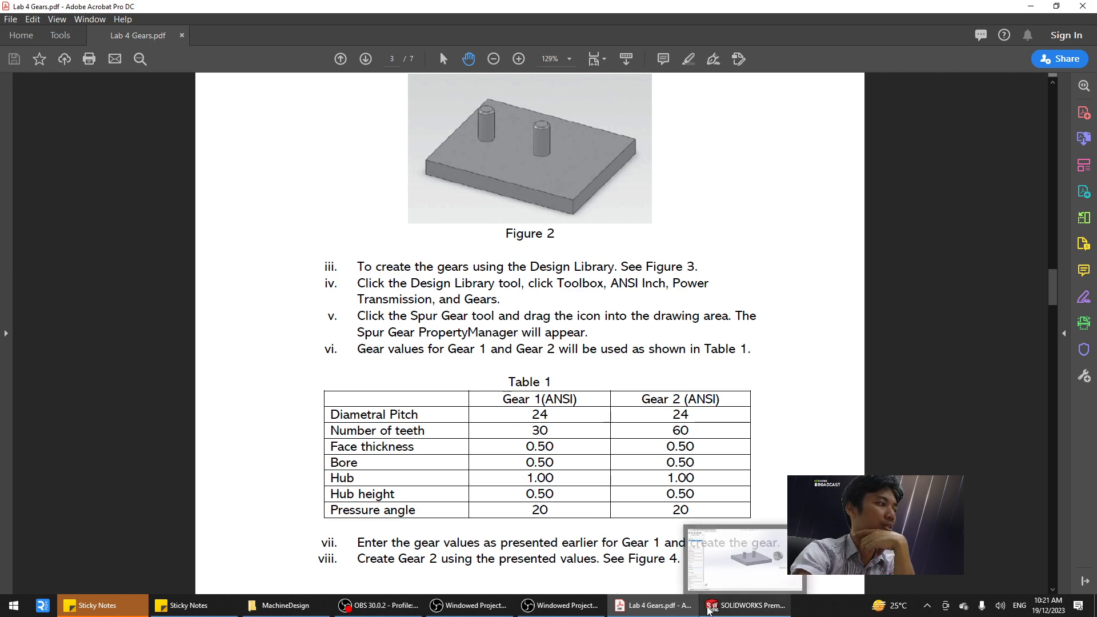
pyautogui.click(718, 611)
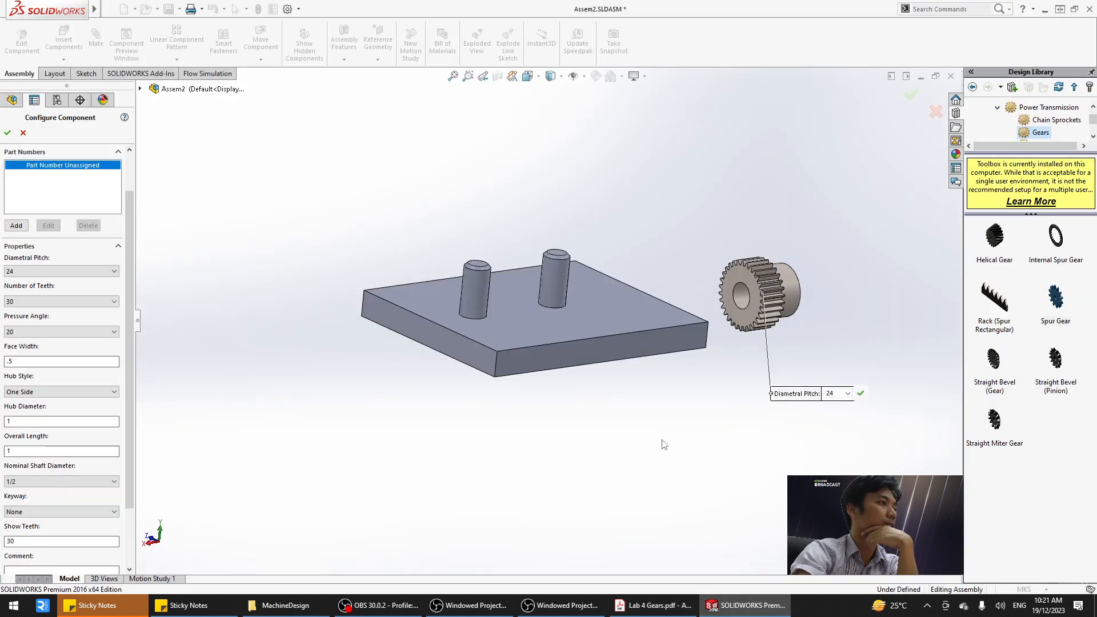
pyautogui.click(22, 482)
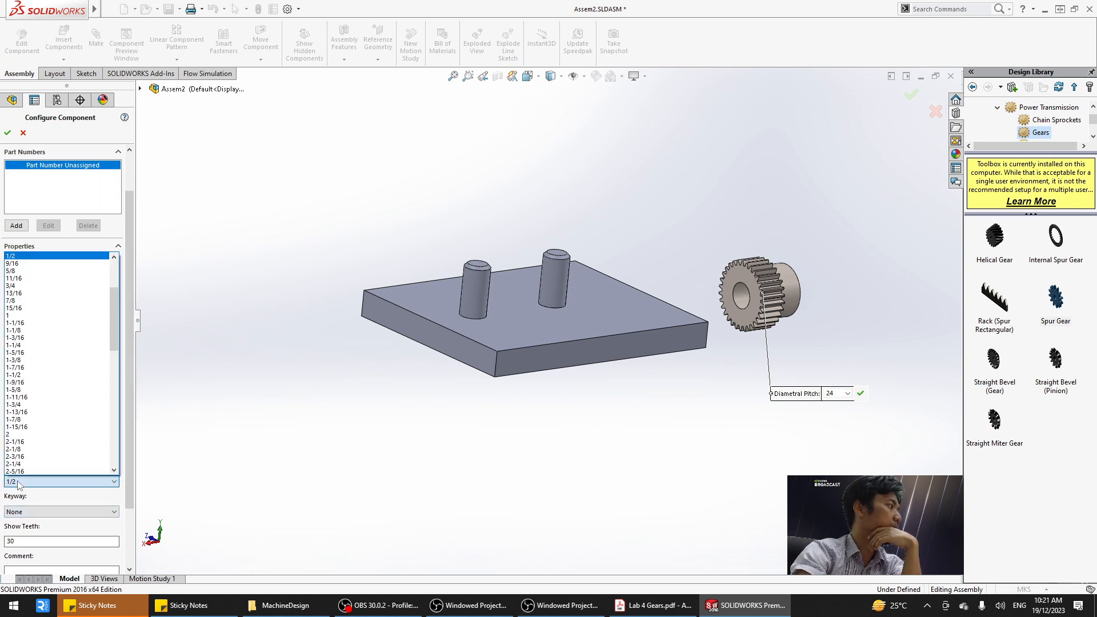
pyautogui.click(15, 256)
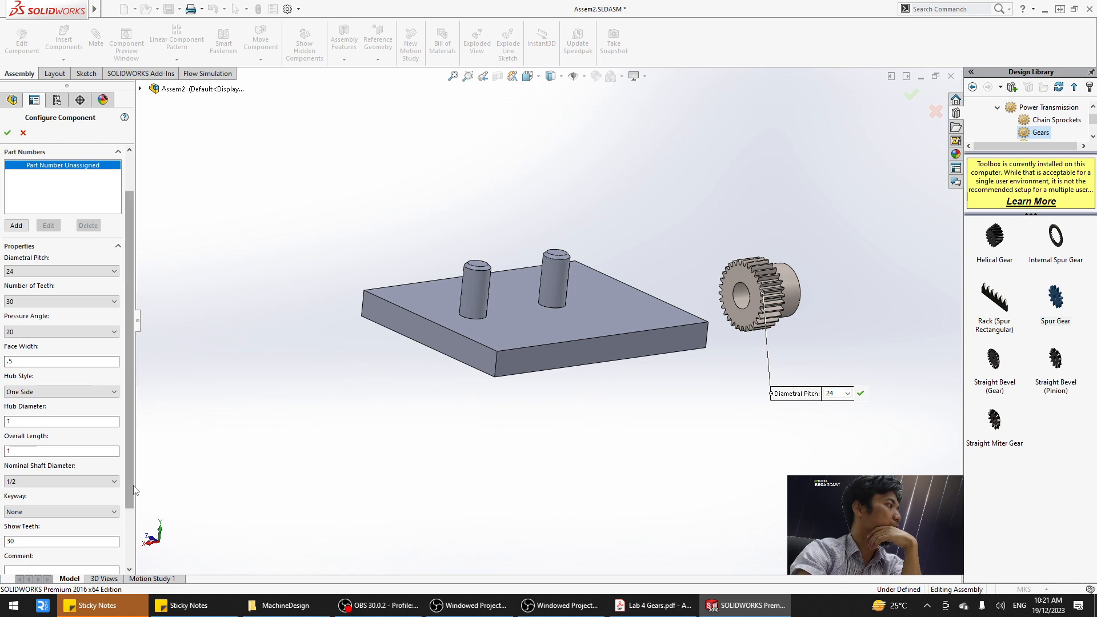
pyautogui.moveTo(129, 492); pyautogui.dragTo(134, 531)
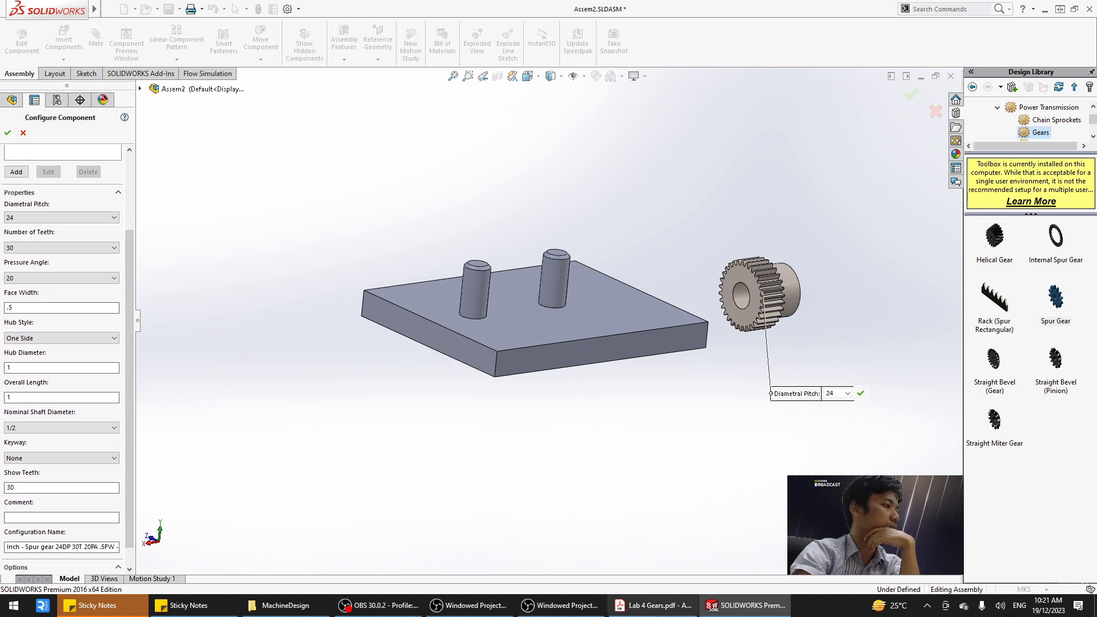
# Check the Gear 1 settings against Figure 4 in the Lab 4 Gears PDF, then accept the spur gear without placing extra copies.
pyautogui.click(653, 604)
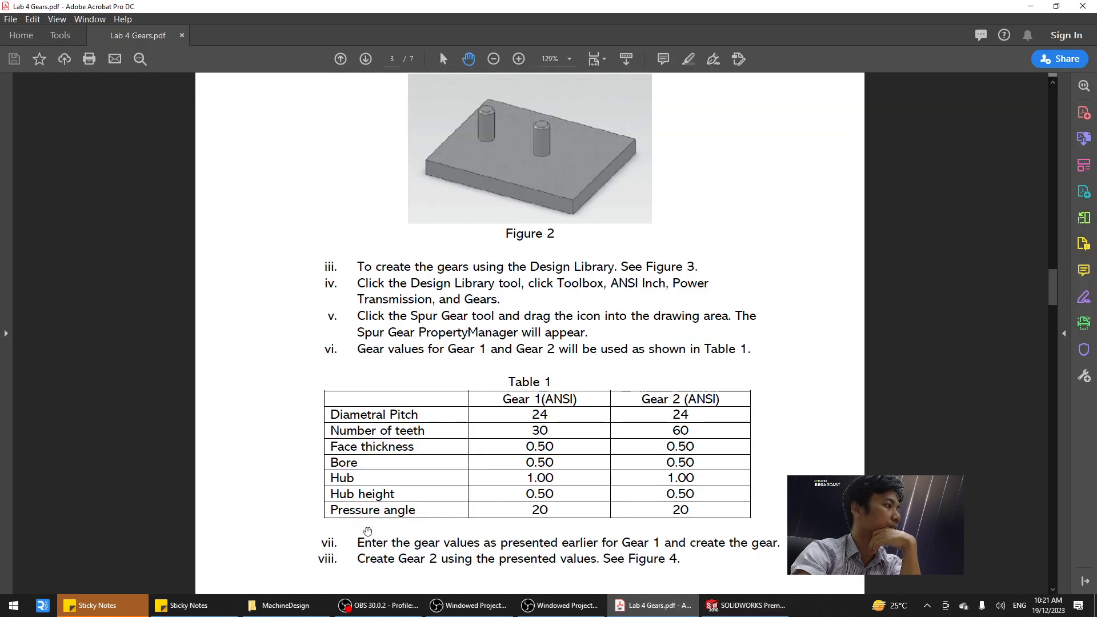
pyautogui.scroll(-12, 693, 489)
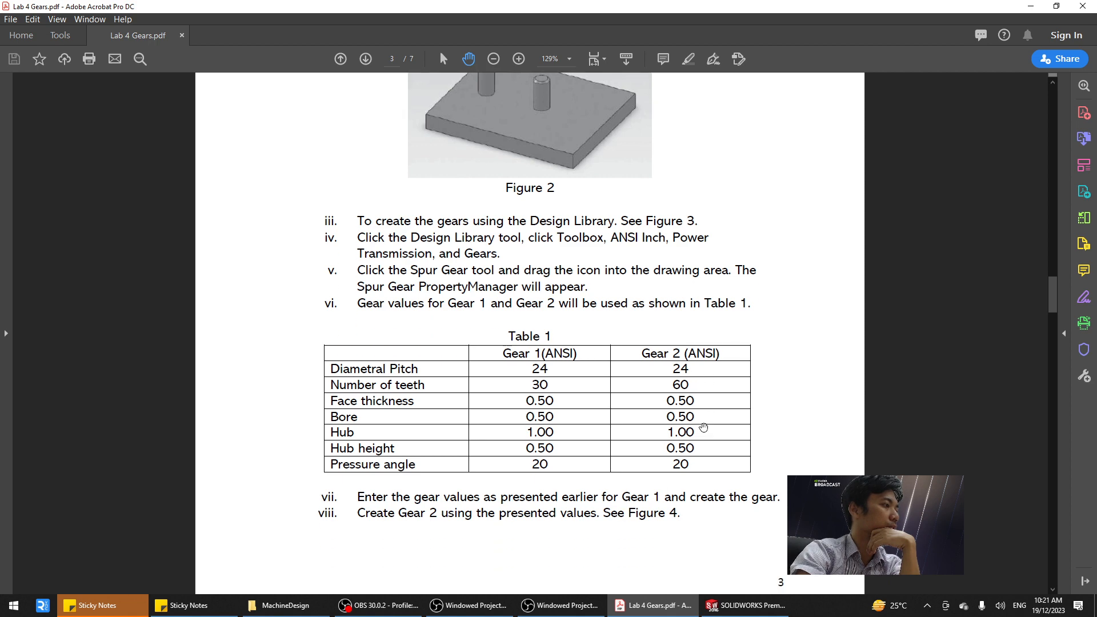
pyautogui.scroll(-1, 510, 268)
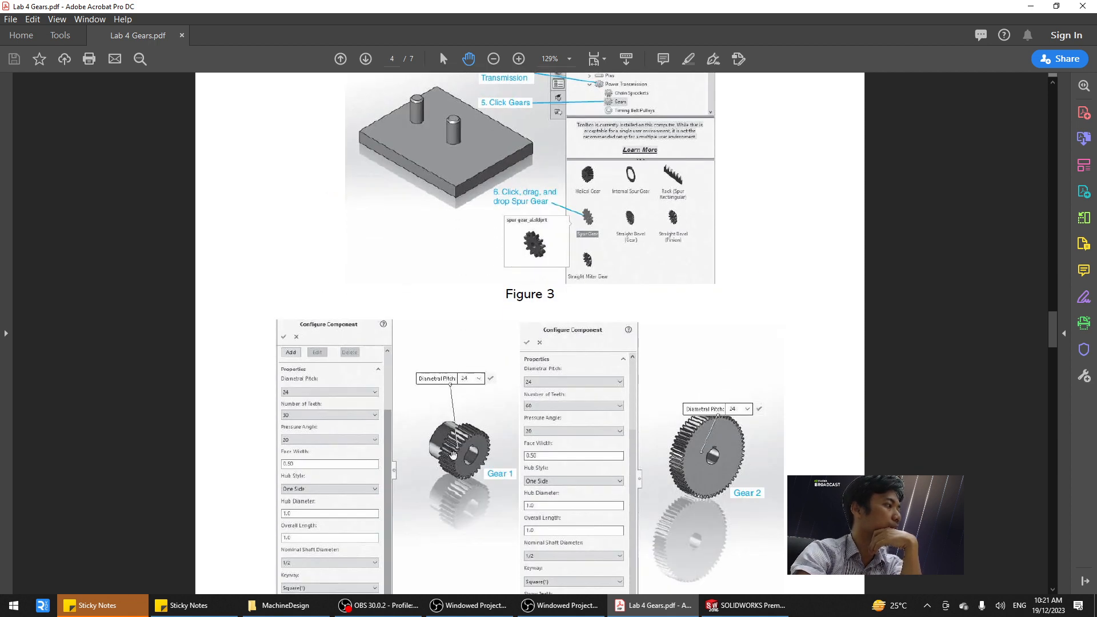
pyautogui.scroll(-2, 464, 469)
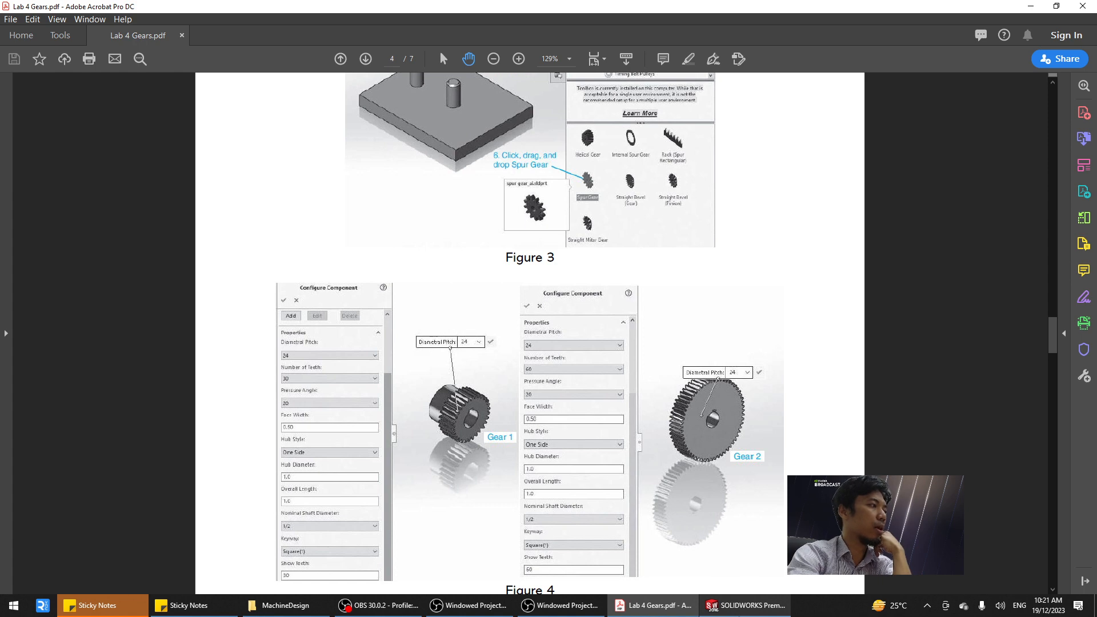
pyautogui.moveTo(733, 610)
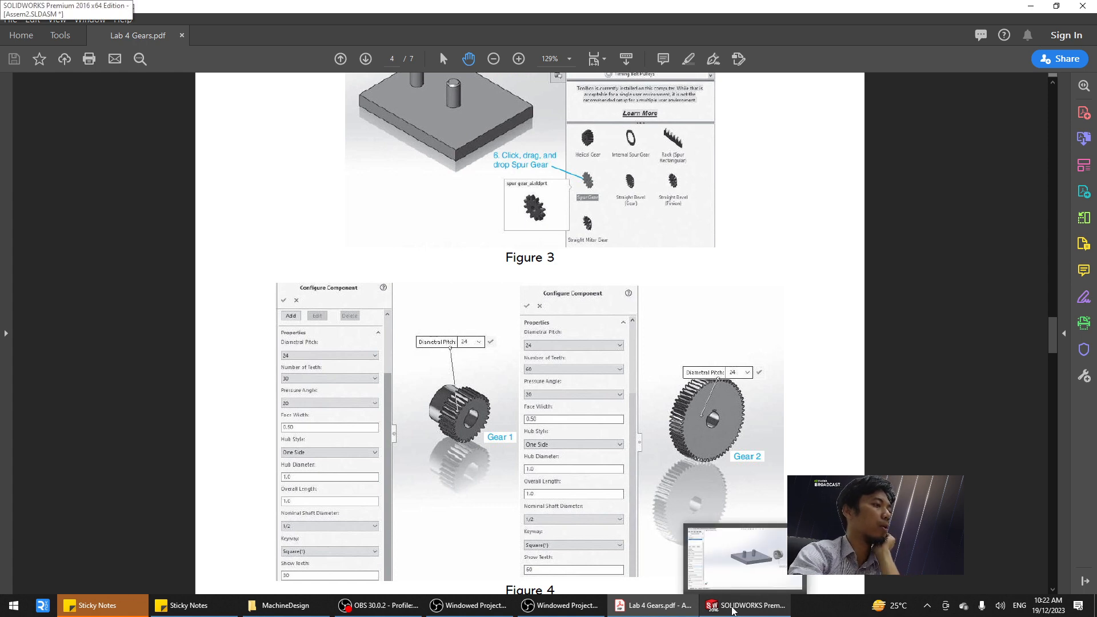
pyautogui.click(733, 610)
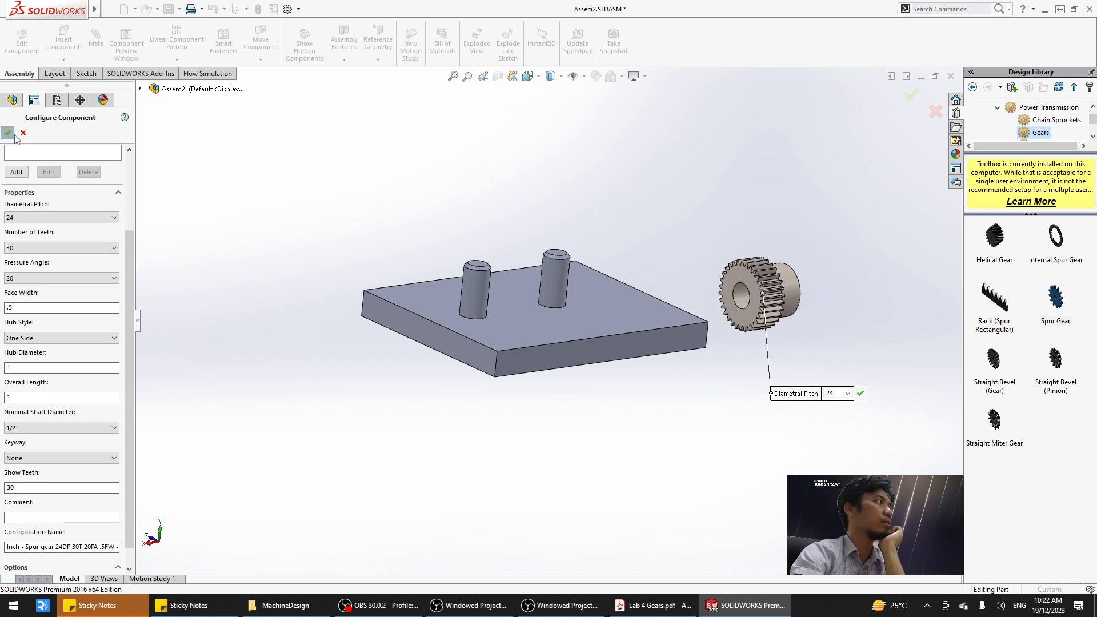
pyautogui.click(7, 132)
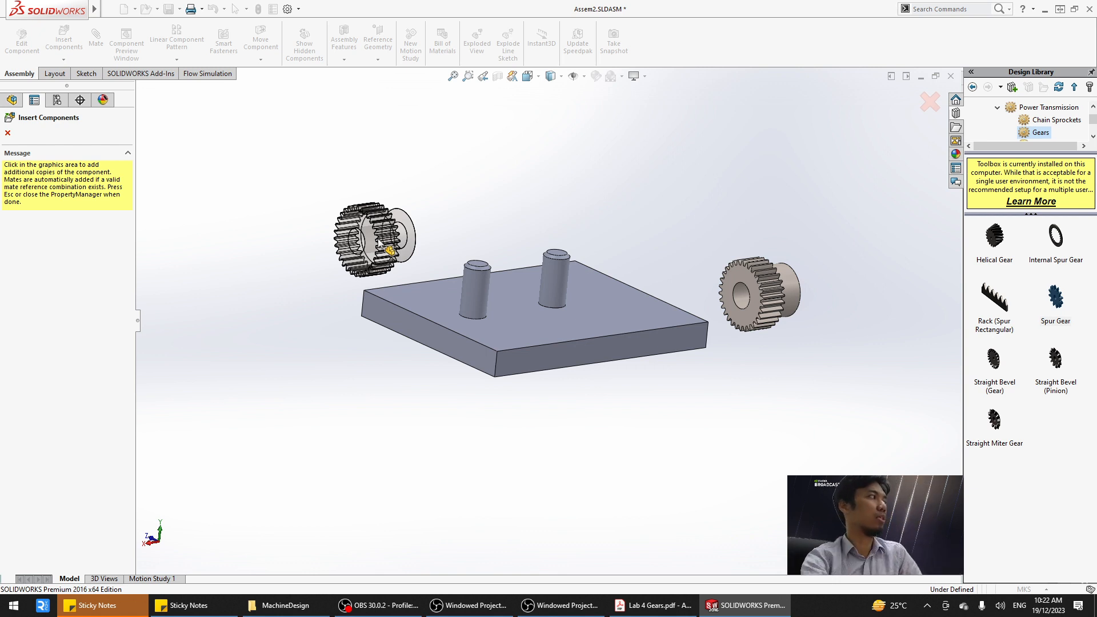
pyautogui.click(7, 133)
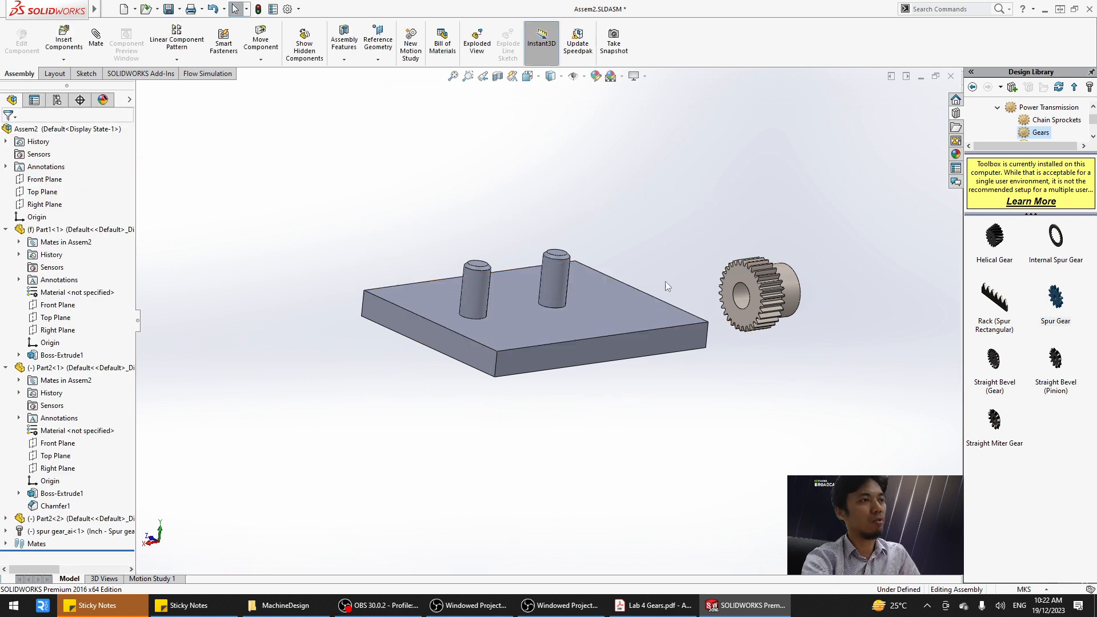
# Insert a second Toolbox Spur Gear into the assembly, placing it in empty space in front of the support plate.
pyautogui.moveTo(738, 208); pyautogui.dragTo(630, 223, button='middle')
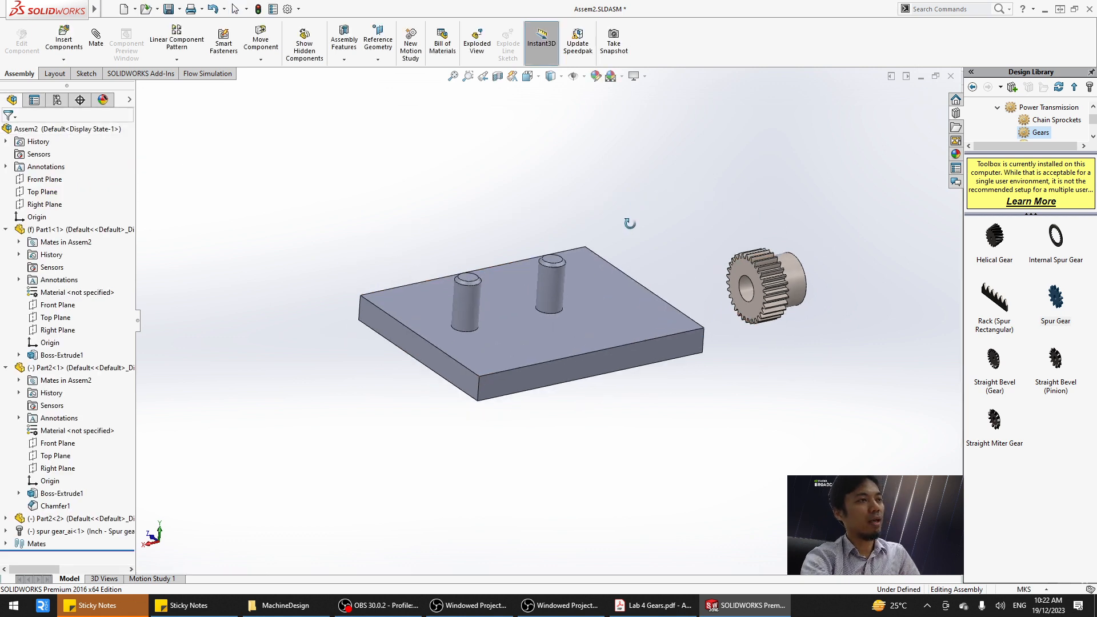
pyautogui.click(1060, 304)
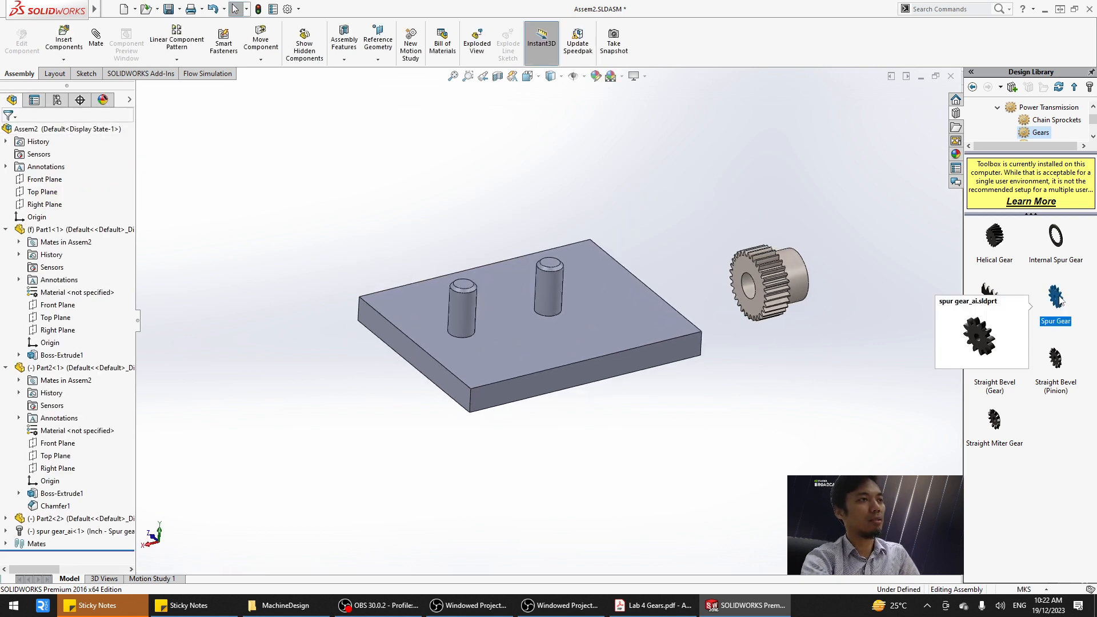
pyautogui.moveTo(1056, 309); pyautogui.dragTo(640, 462)
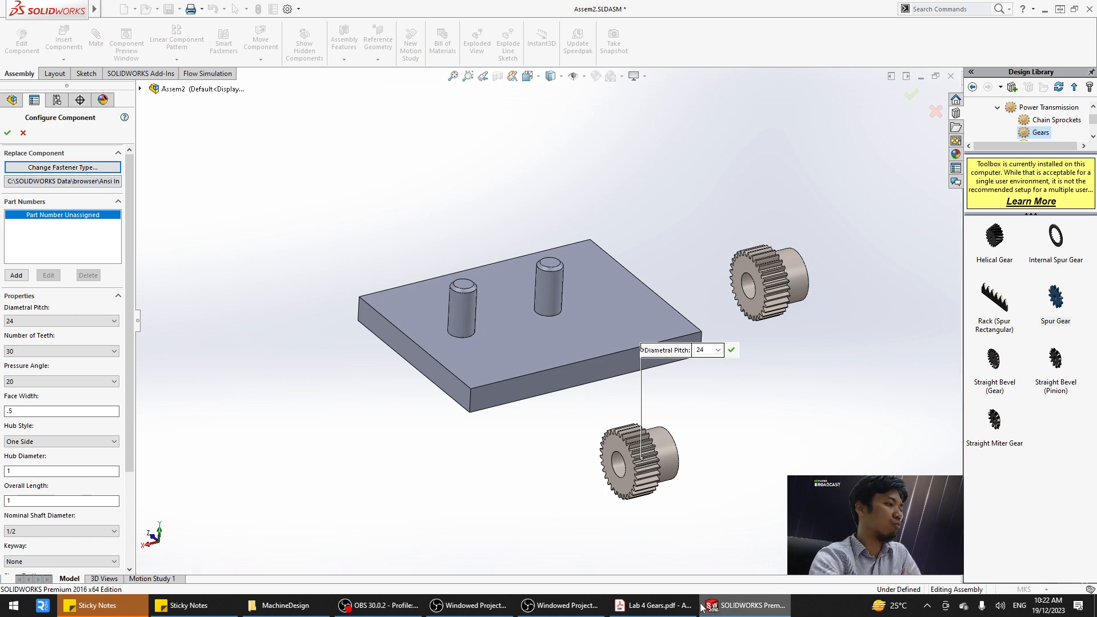
# Check the Gear 2 settings in Figure 4 of the lab sheet and set the second spur gear's number of teeth to 60.
pyautogui.click(656, 606)
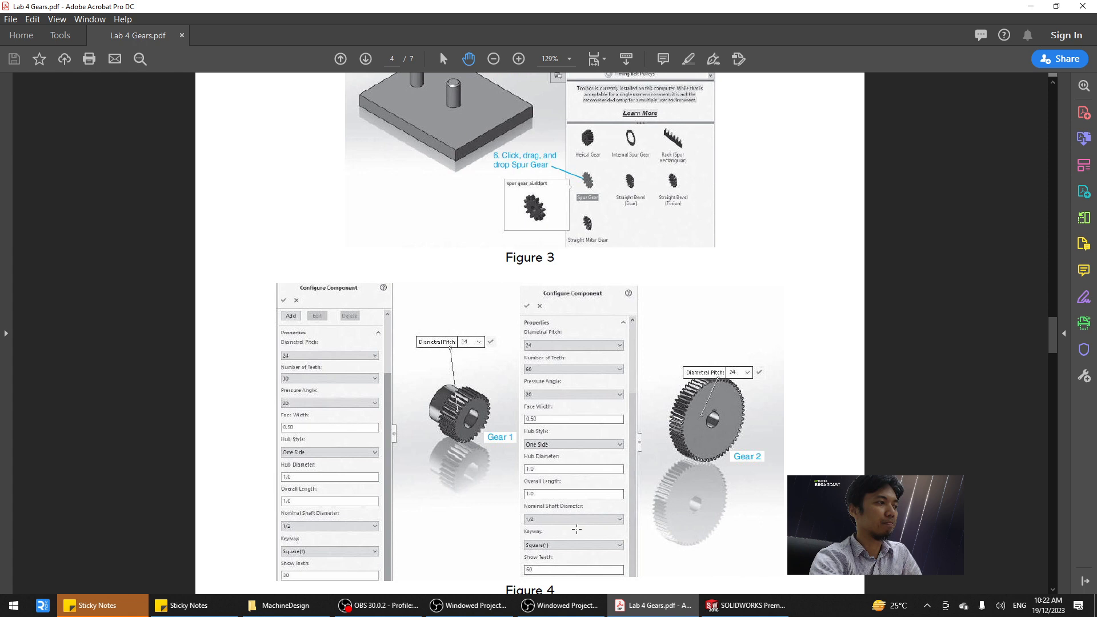
pyautogui.click(724, 604)
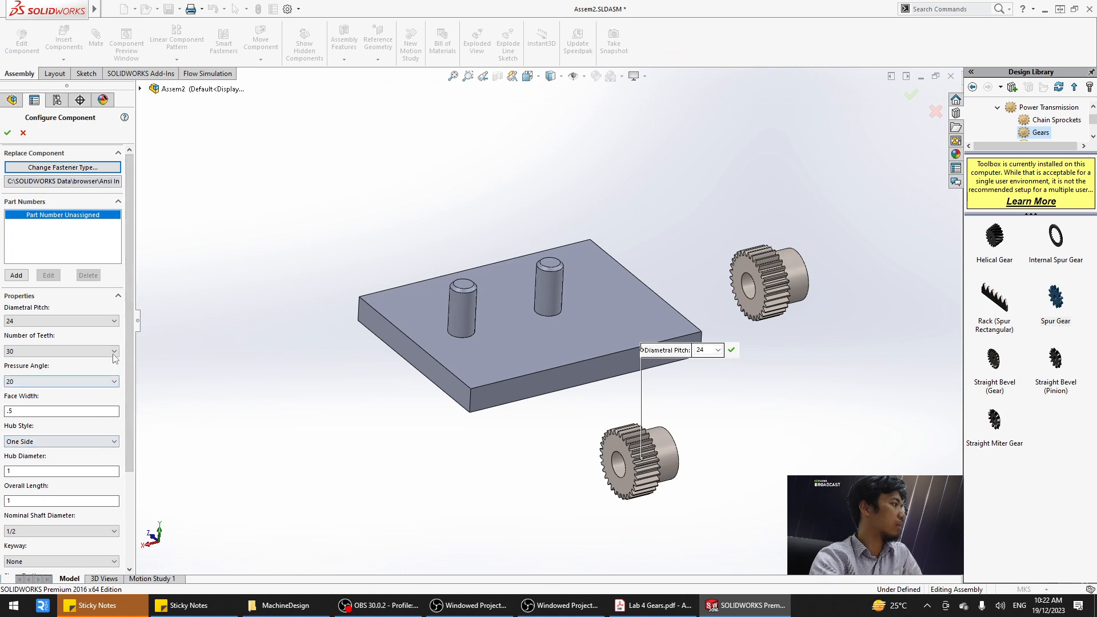
pyautogui.click(636, 607)
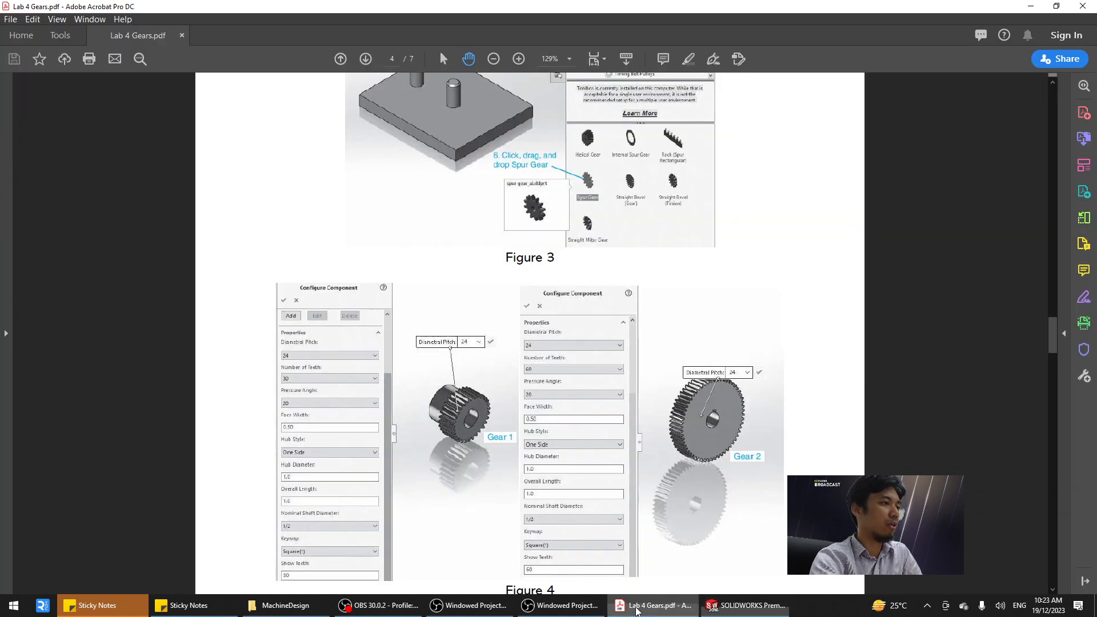
pyautogui.click(742, 606)
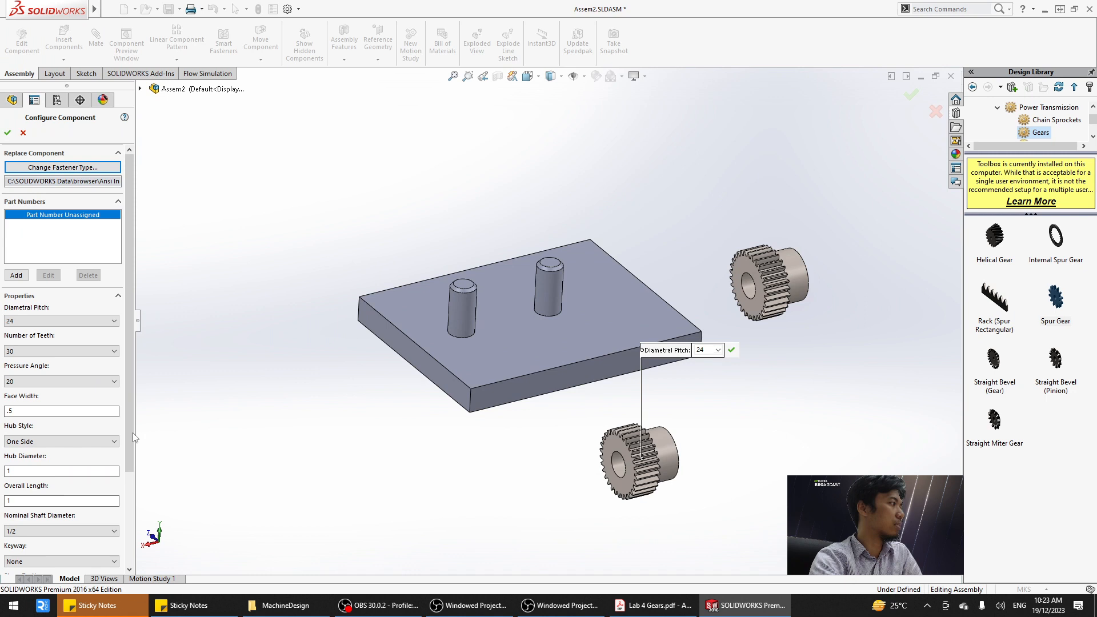
pyautogui.click(85, 350)
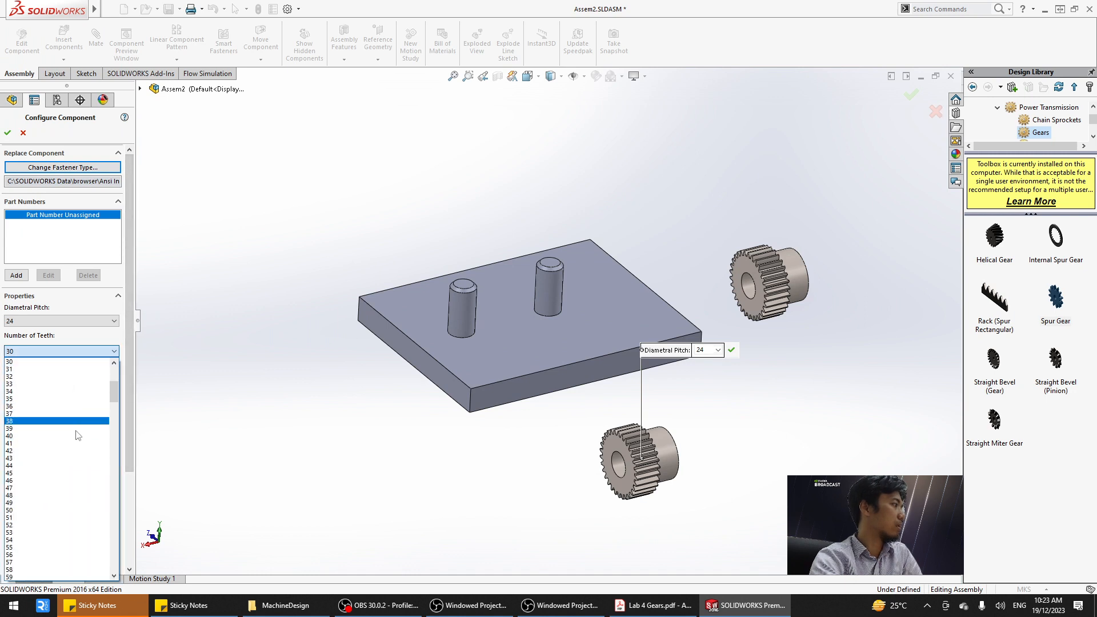
pyautogui.click(57, 569)
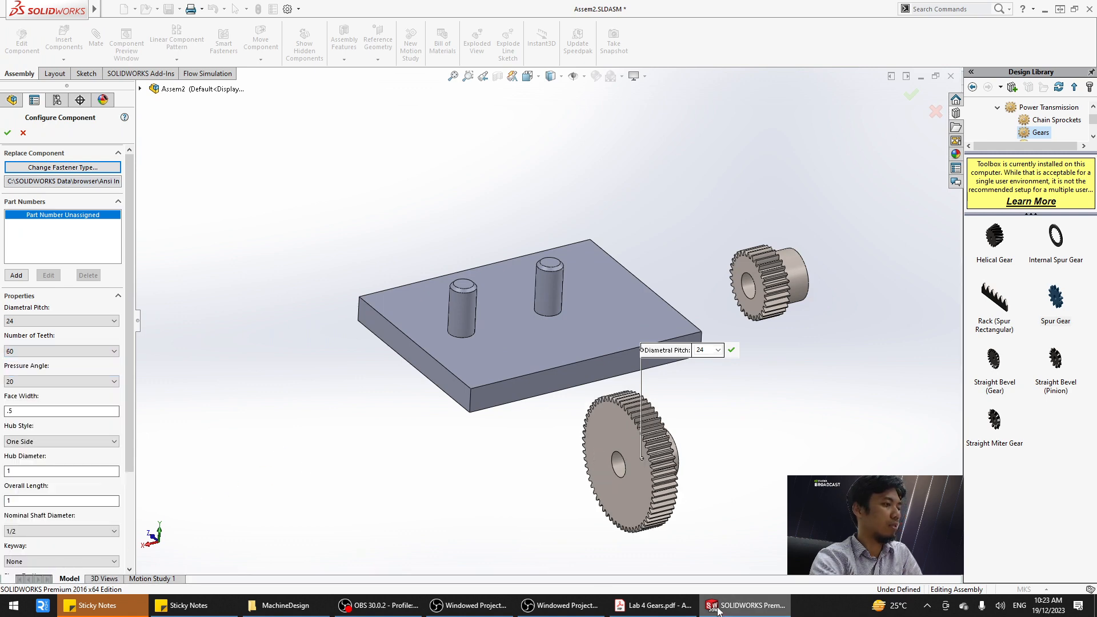
# Recheck the Gear 2 settings in Figure 4, then accept the second spur gear without placing extra copies.
pyautogui.click(670, 610)
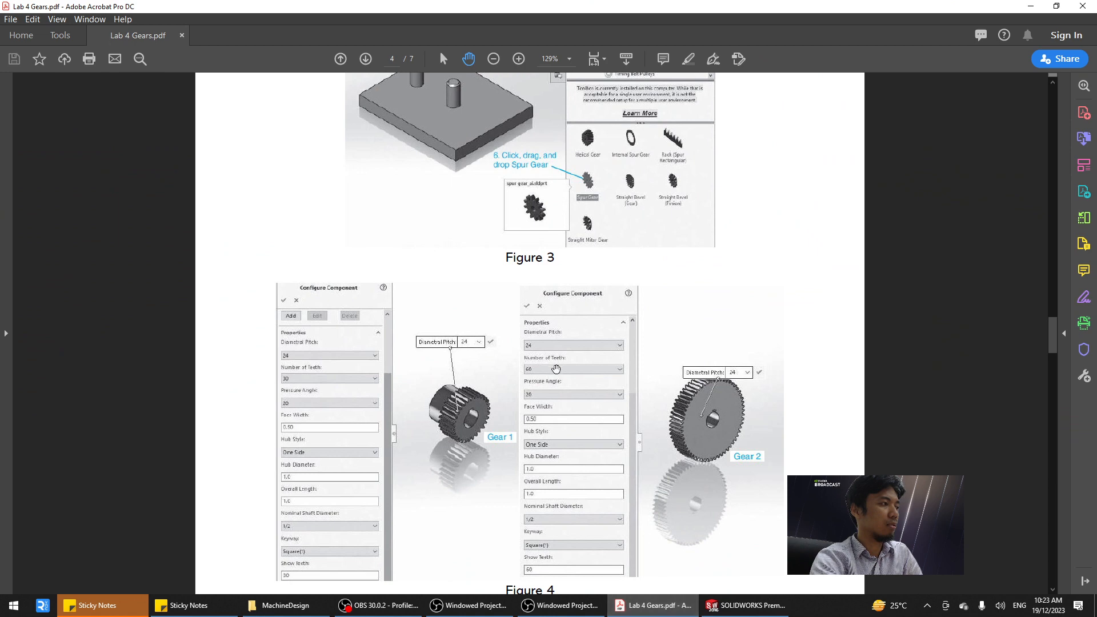
pyautogui.moveTo(619, 609)
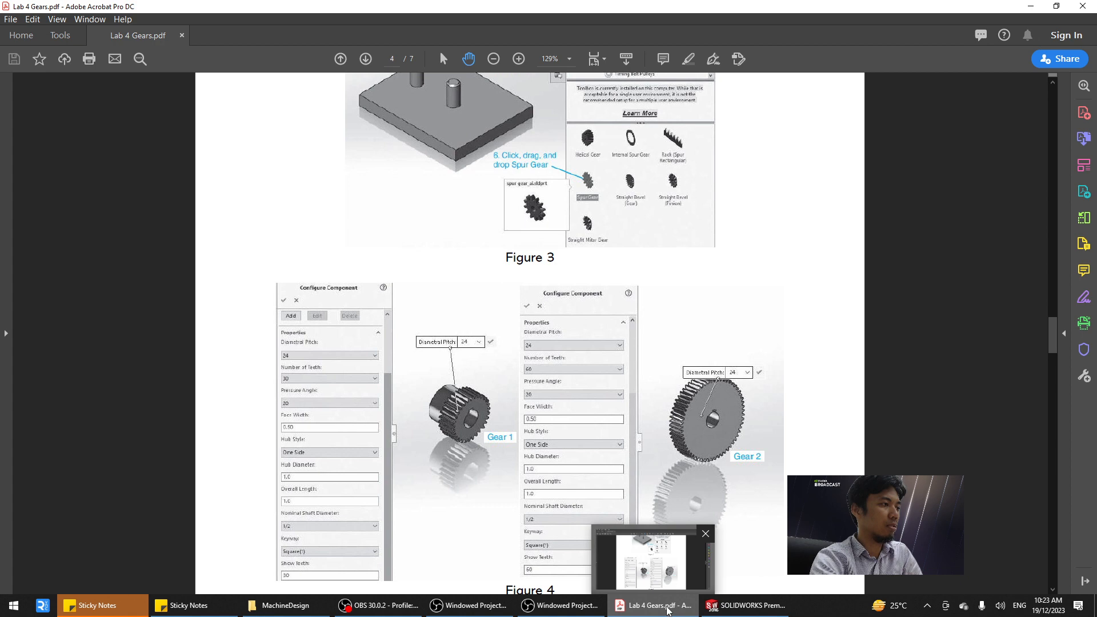
pyautogui.click(667, 610)
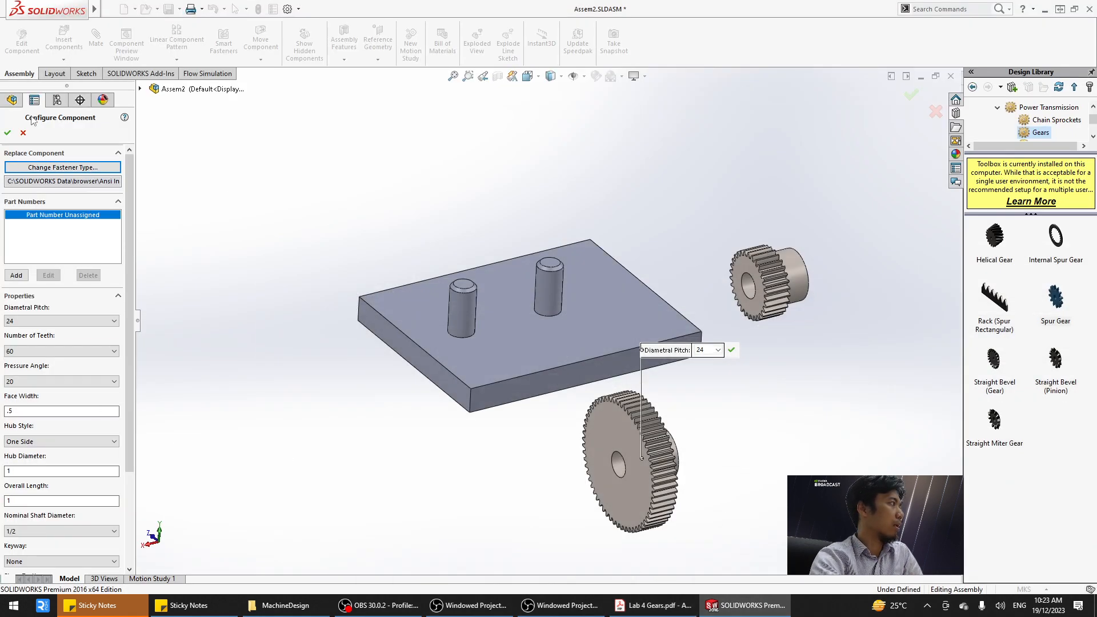
pyautogui.click(6, 132)
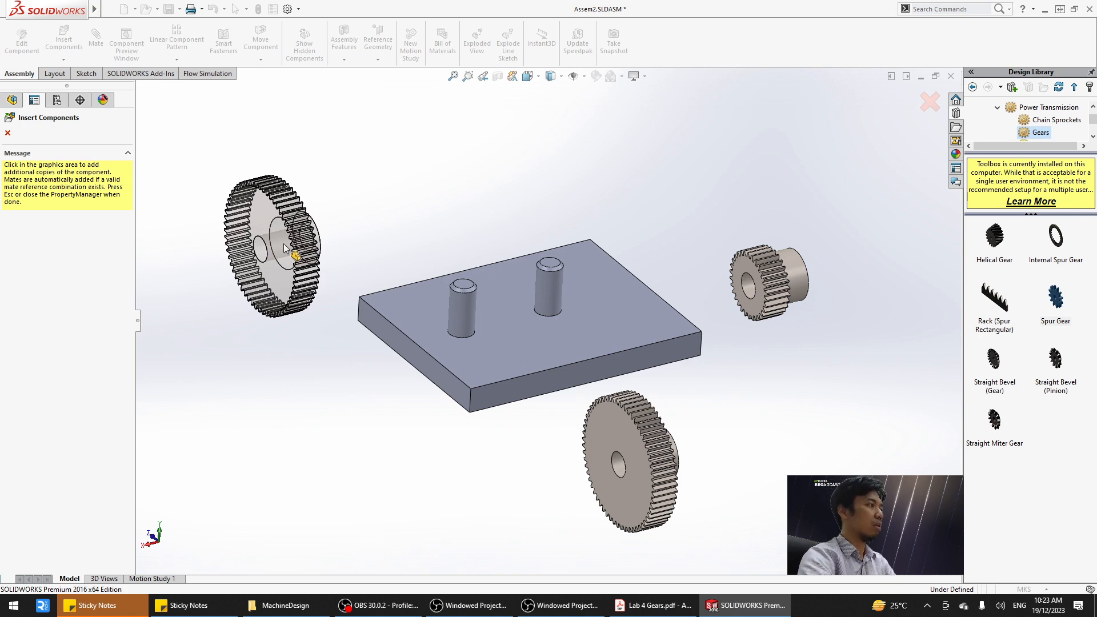
pyautogui.moveTo(417, 246); pyautogui.dragTo(343, 297, button='middle')
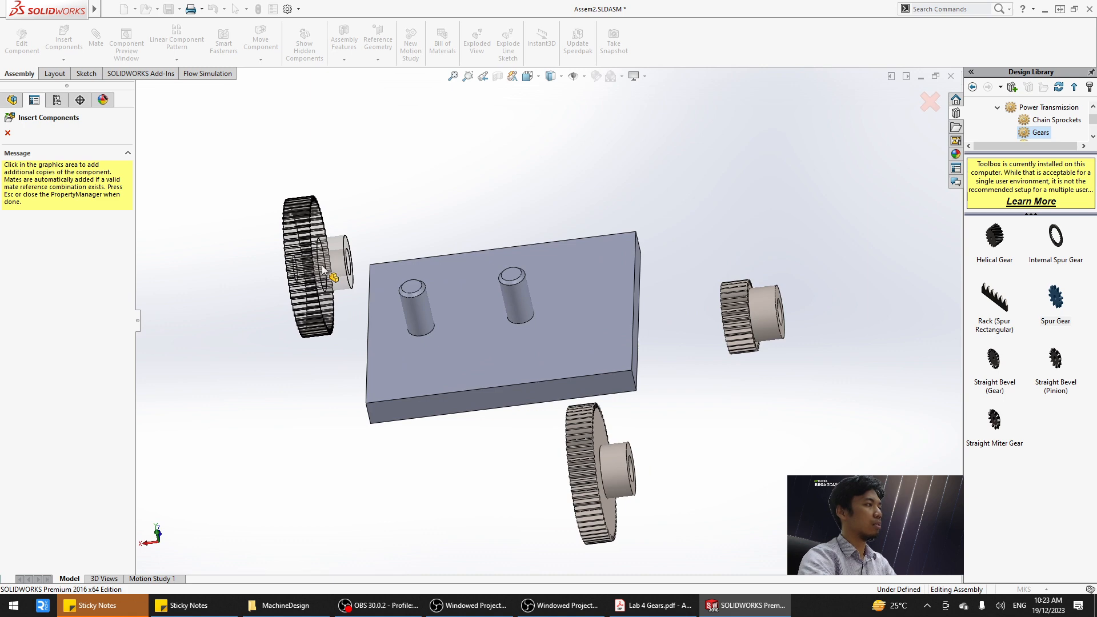
pyautogui.press('Escape')
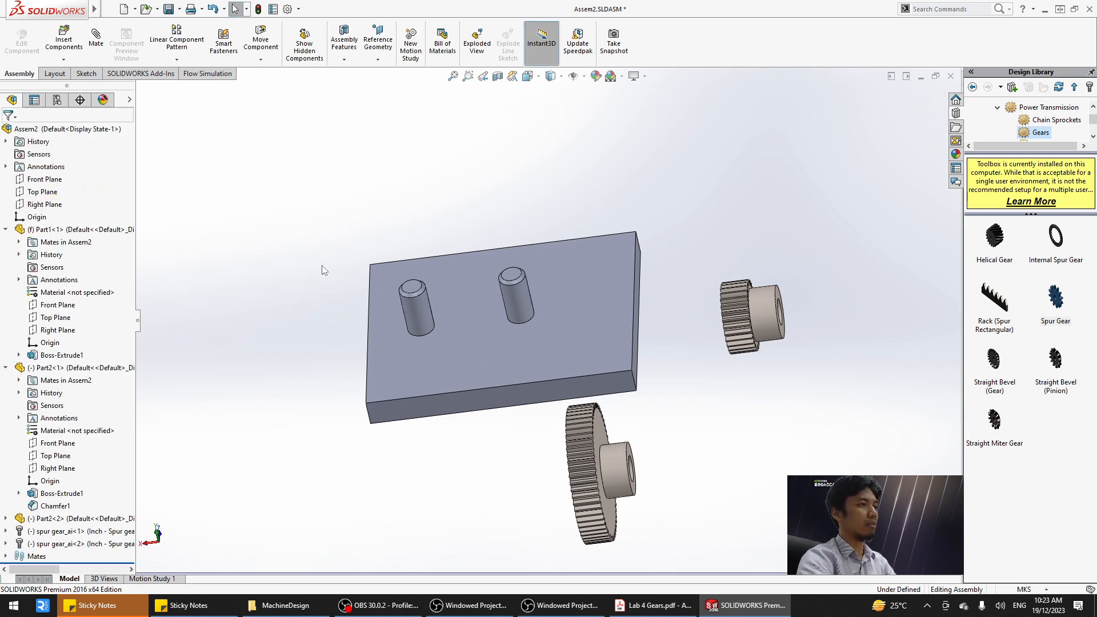
# Add a concentric mate between the 30-tooth gear's bore and the left-hand shaft, flipping the alignment so the hub faces the plate.
pyautogui.moveTo(424, 467); pyautogui.dragTo(456, 490, button='middle')
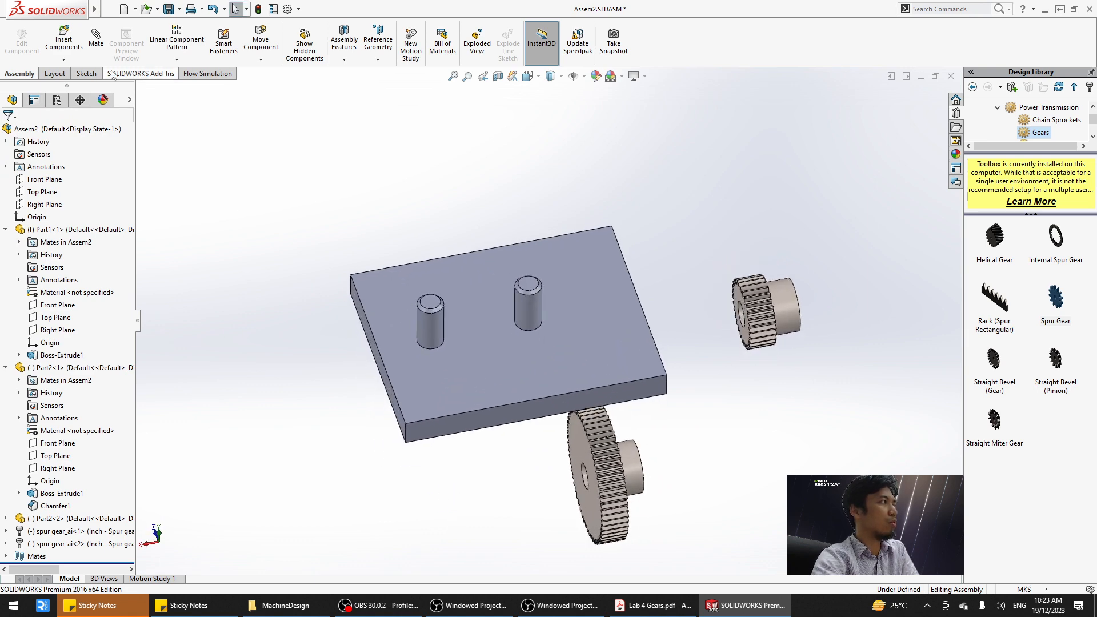
pyautogui.moveTo(707, 293); pyautogui.dragTo(760, 263, button='middle')
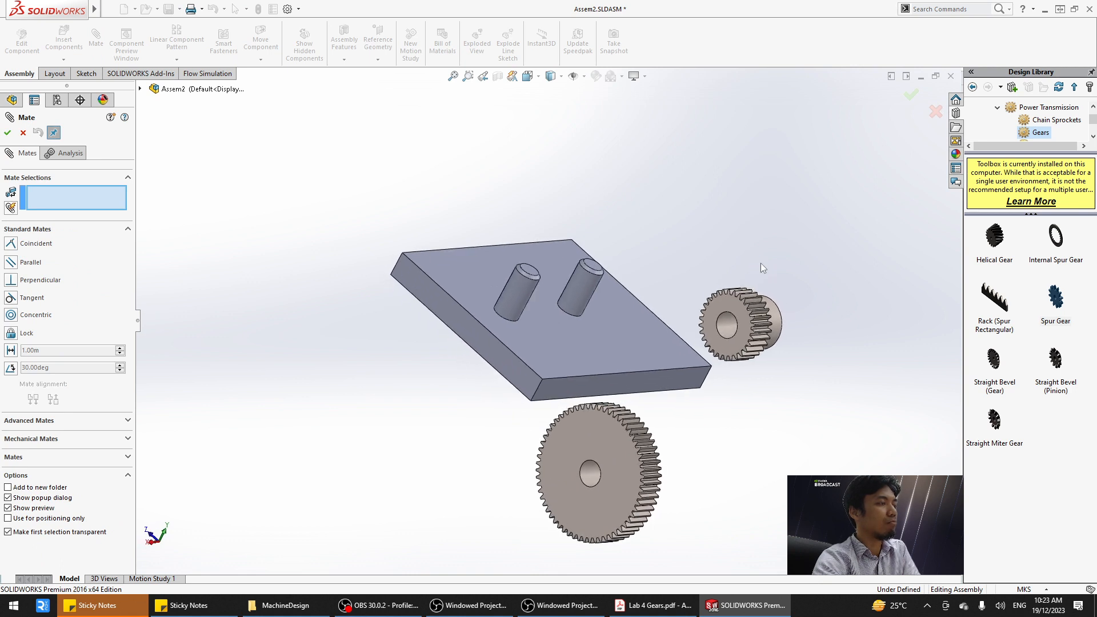
pyautogui.click(723, 329)
pyautogui.click(521, 293)
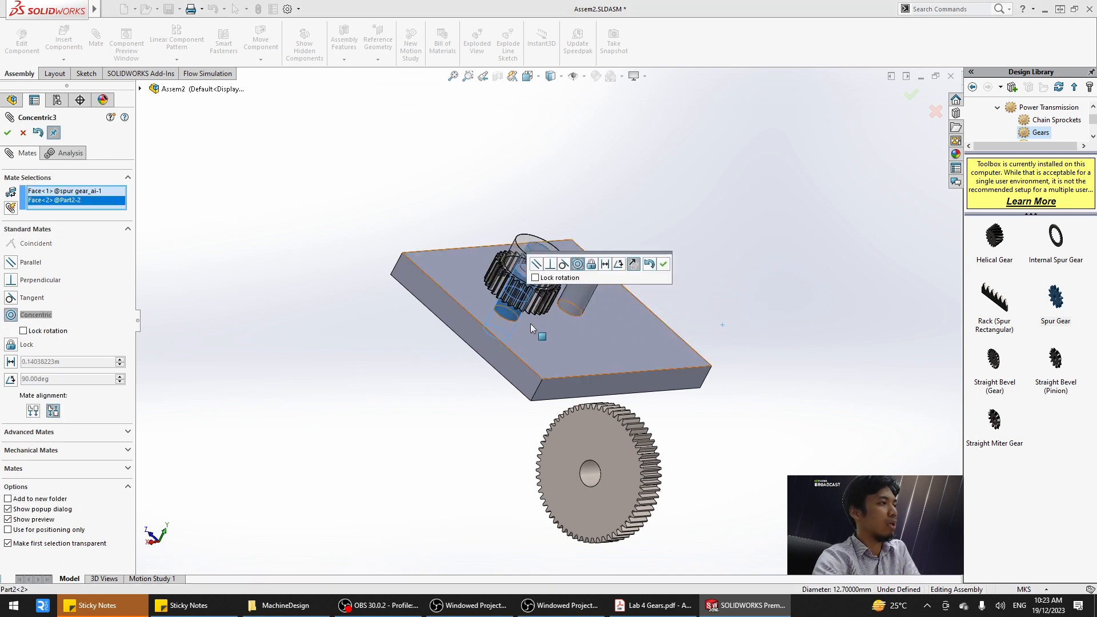
pyautogui.click(634, 268)
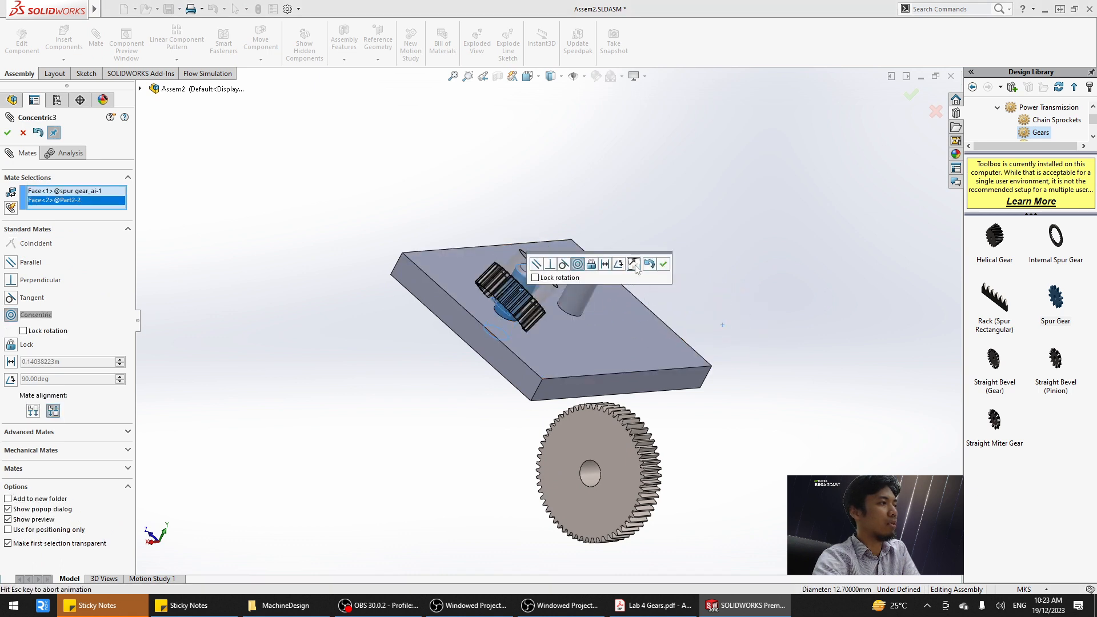
pyautogui.click(663, 264)
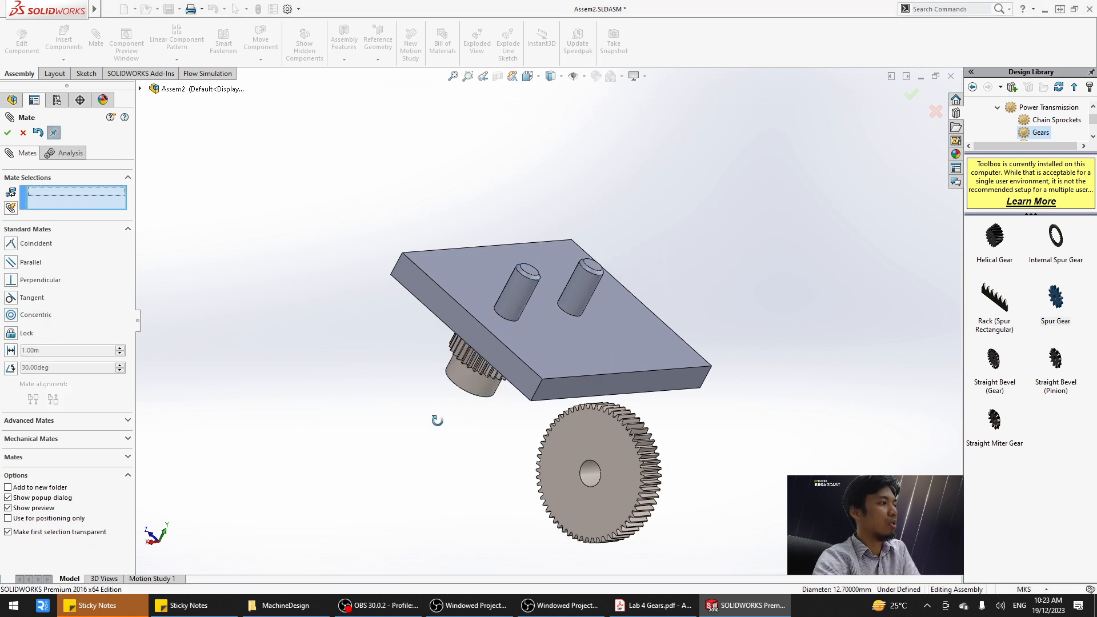
# Add a coincident mate between the 30-tooth gear's hub end face and the top face of the support plate.
pyautogui.moveTo(437, 420); pyautogui.dragTo(494, 275, button='middle')
pyautogui.click(492, 326)
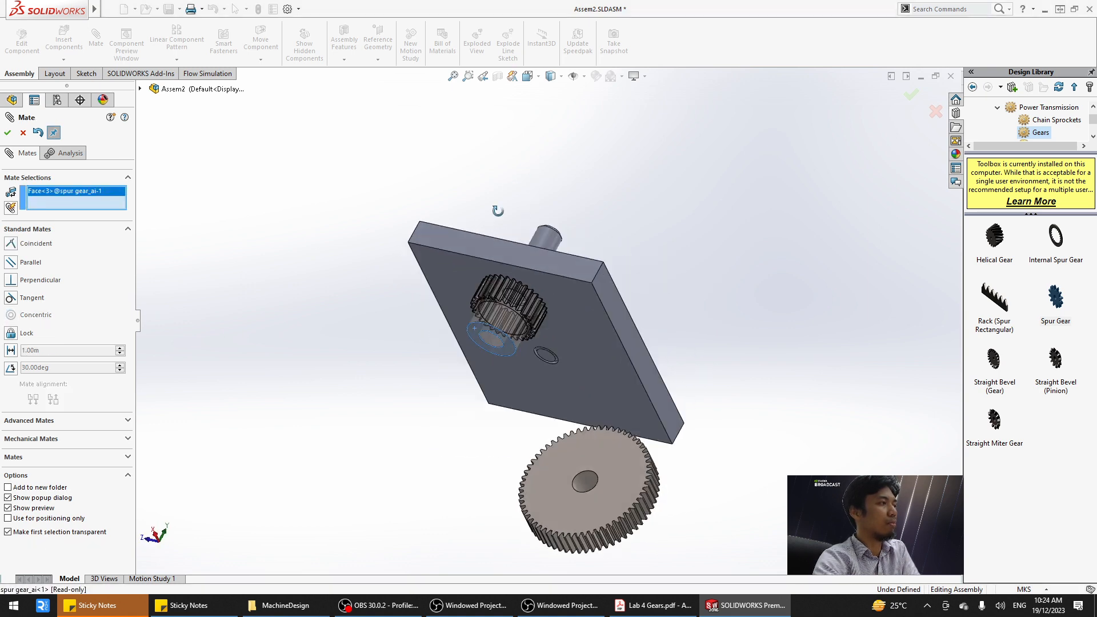
pyautogui.moveTo(498, 211); pyautogui.dragTo(454, 339, button='middle')
pyautogui.click(462, 300)
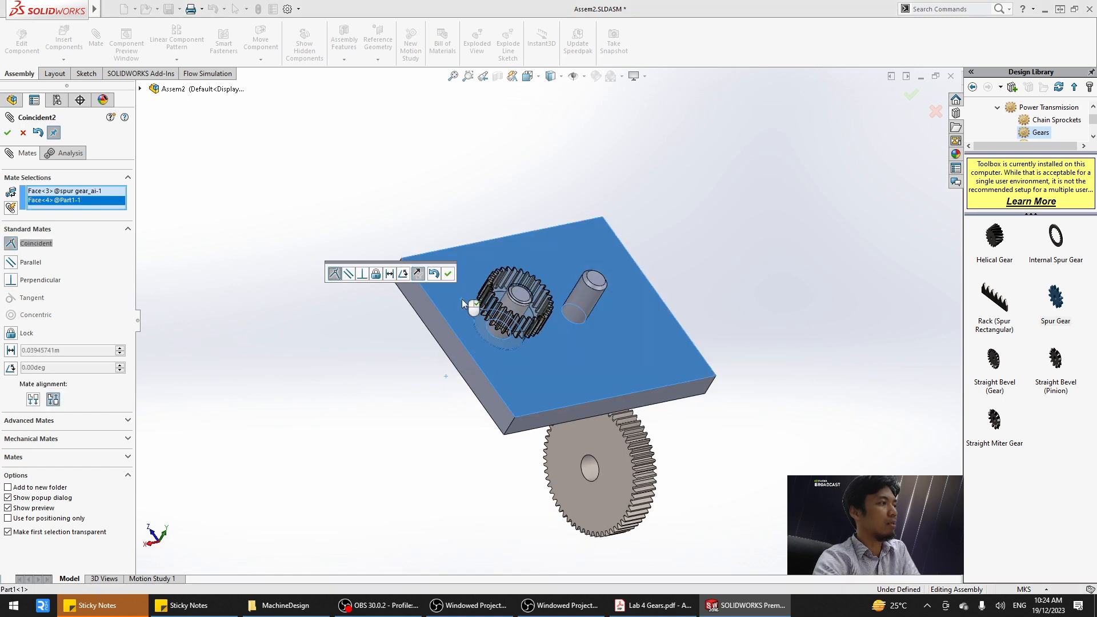
pyautogui.click(449, 274)
pyautogui.moveTo(451, 294); pyautogui.dragTo(436, 312, button='middle')
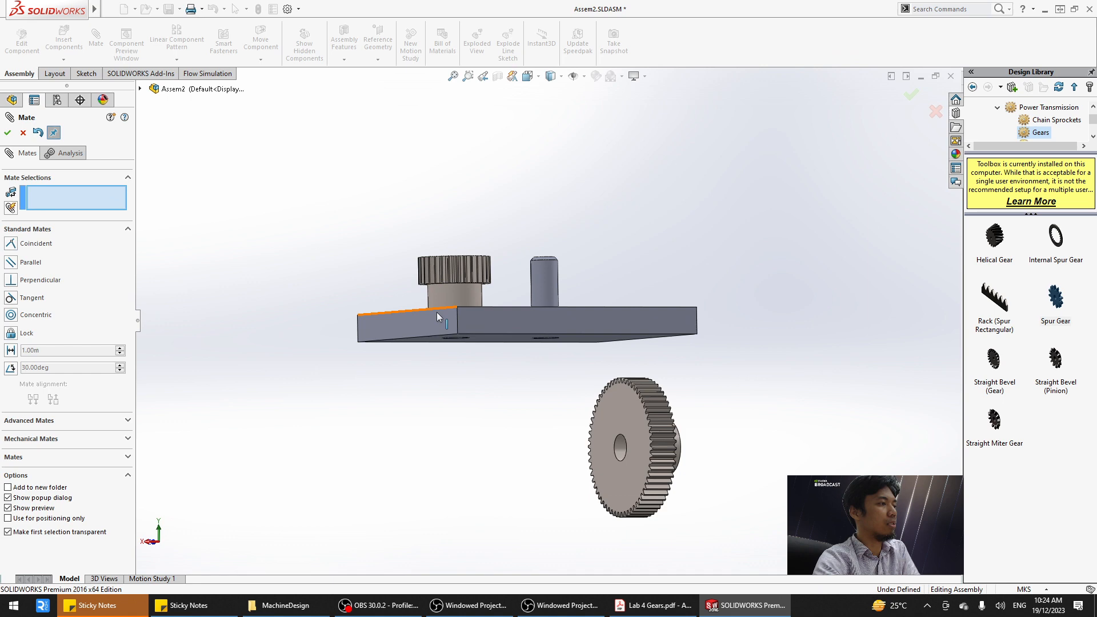
# Add a coincident mate between the 60-tooth gear's flat outer face and the free shaft's top face, flipping the mate alignment.
pyautogui.click(608, 402)
pyautogui.moveTo(534, 203); pyautogui.dragTo(554, 280, button='middle')
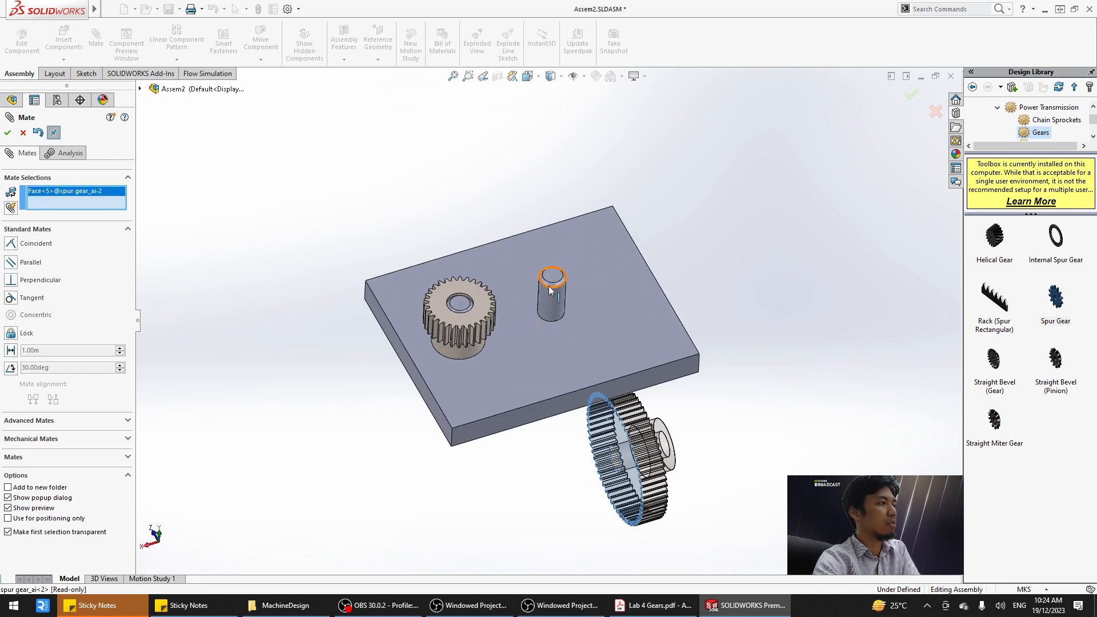
pyautogui.click(554, 280)
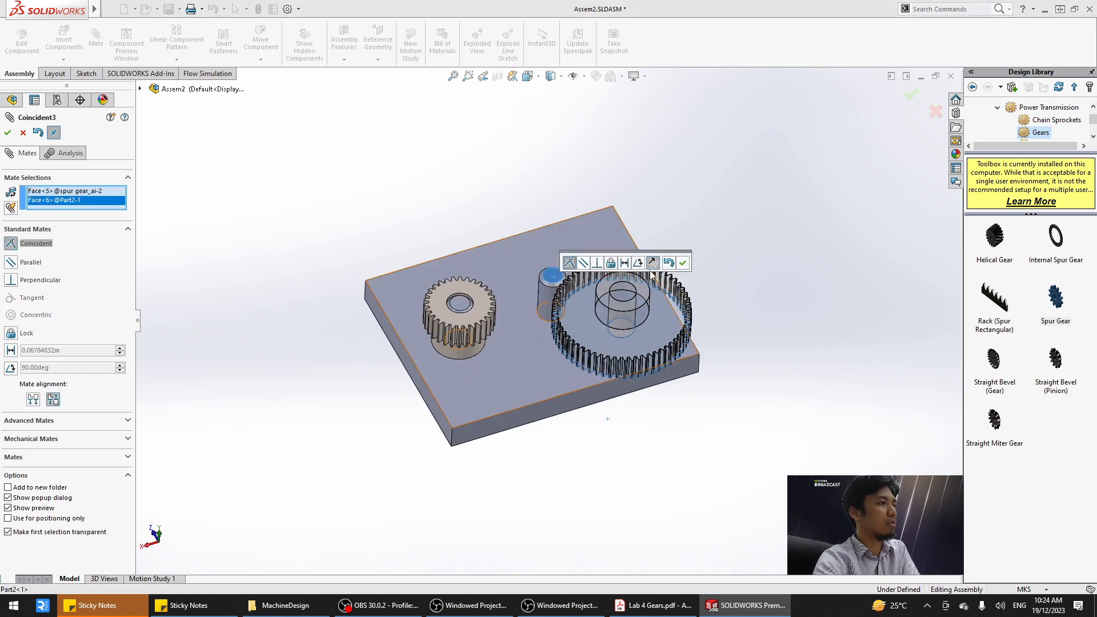
pyautogui.click(653, 264)
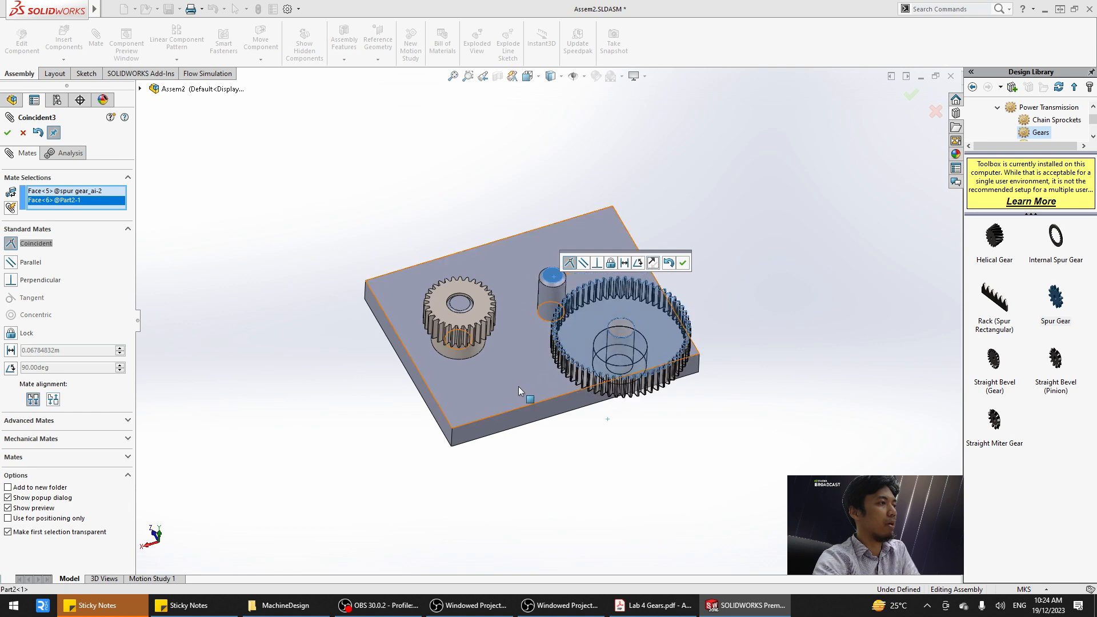
pyautogui.click(683, 263)
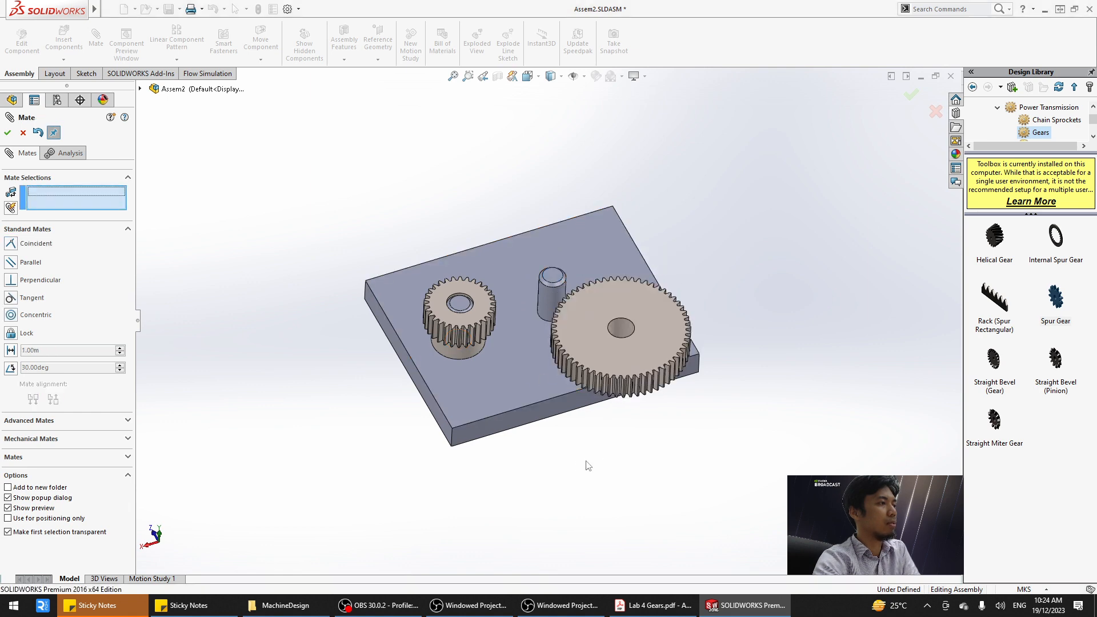
# Add a concentric mate between the 60-tooth gear's bore and the free shaft's cylindrical face, and finish mating.
pyautogui.moveTo(588, 461); pyautogui.dragTo(546, 403, button='middle')
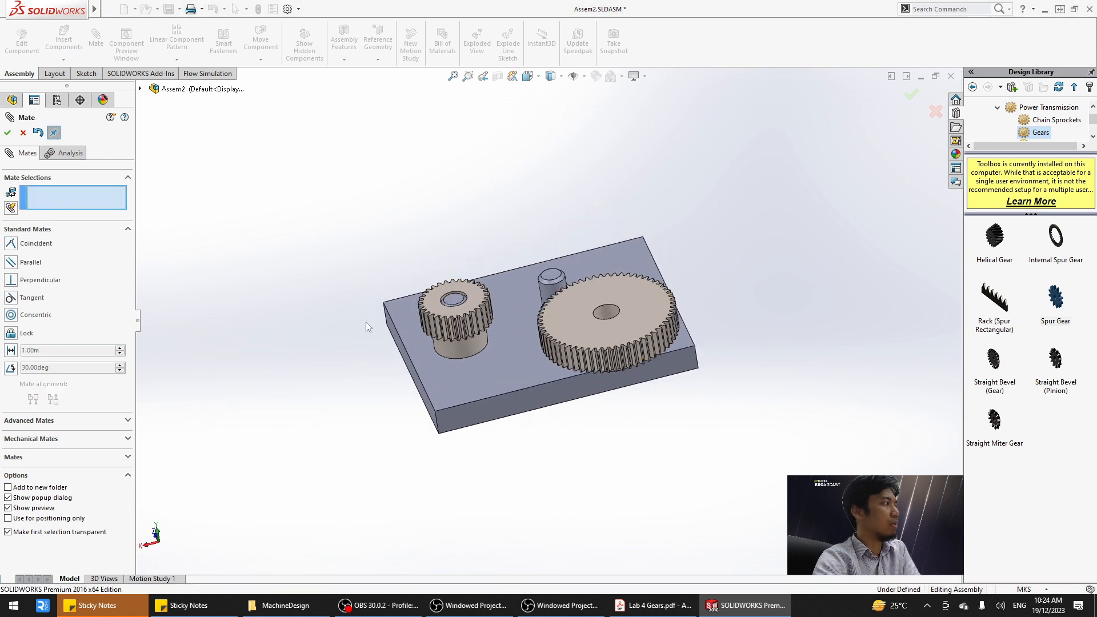
pyautogui.click(607, 310)
pyautogui.click(547, 290)
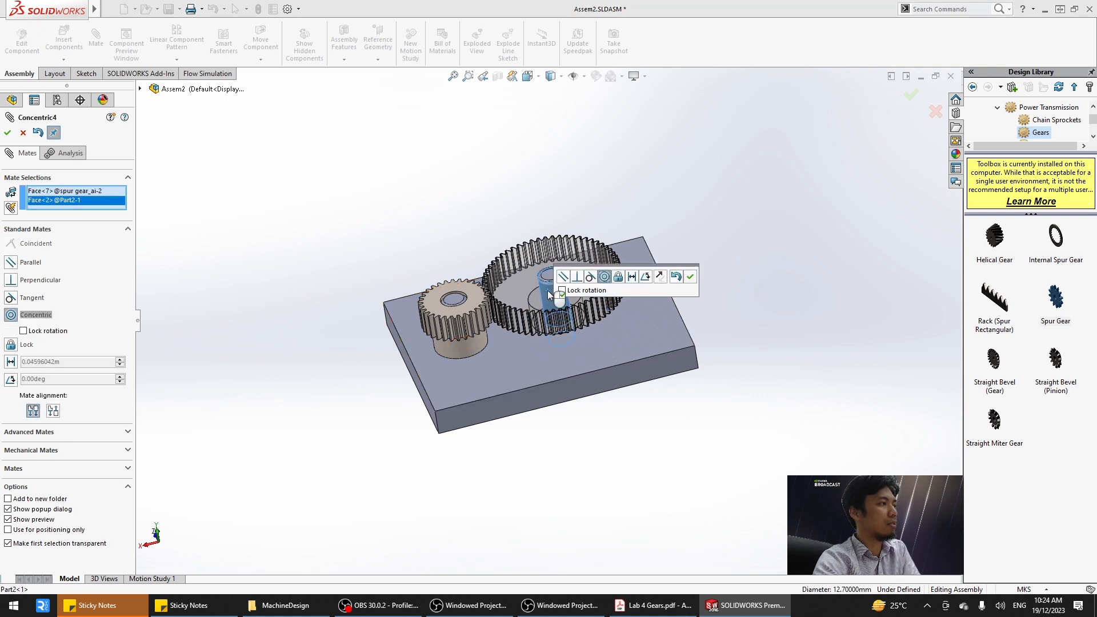
pyautogui.click(690, 277)
pyautogui.moveTo(503, 220); pyautogui.dragTo(516, 372, button='middle')
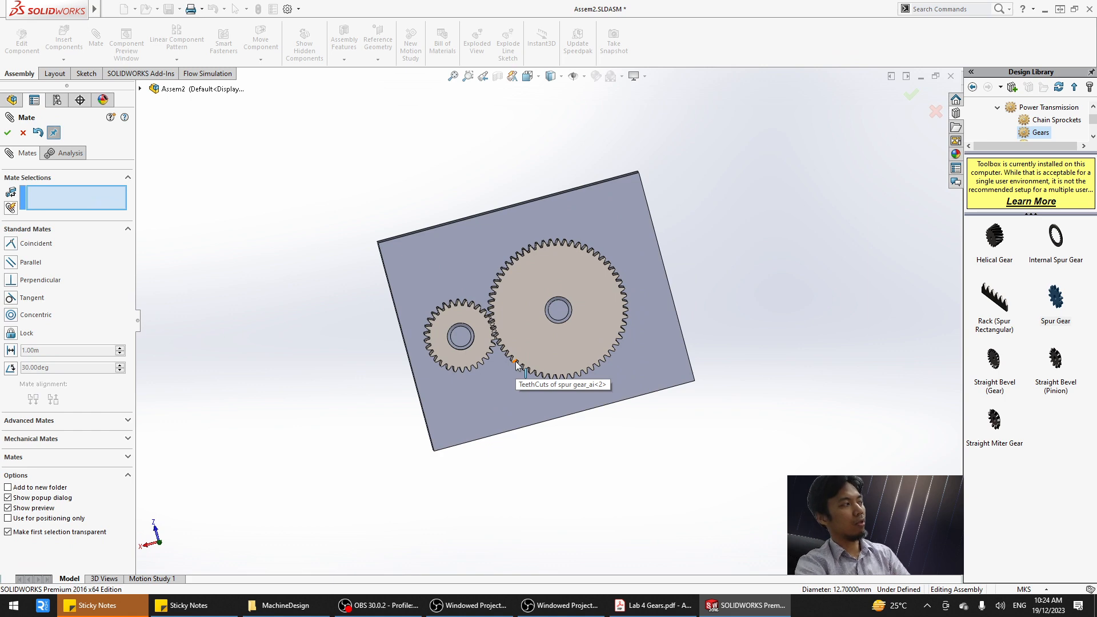
pyautogui.press('Escape')
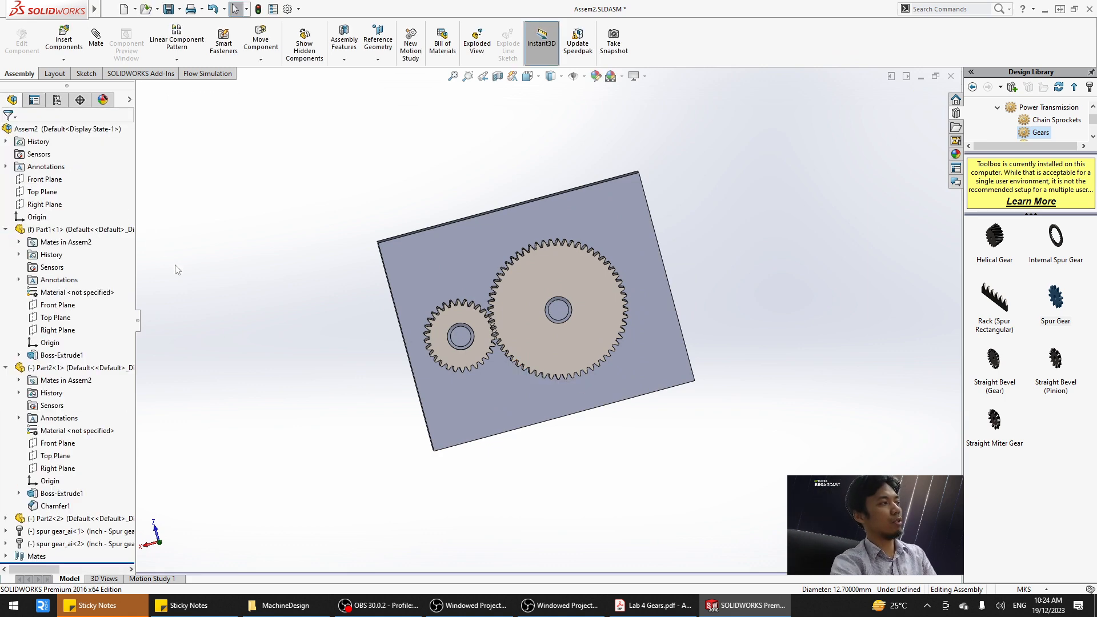
# Rotate the 30-tooth gear with Rotate Component in Standard Drag mode until its teeth sit in the gaps of the 60-tooth gear.
pyautogui.scroll(-5, 492, 361)
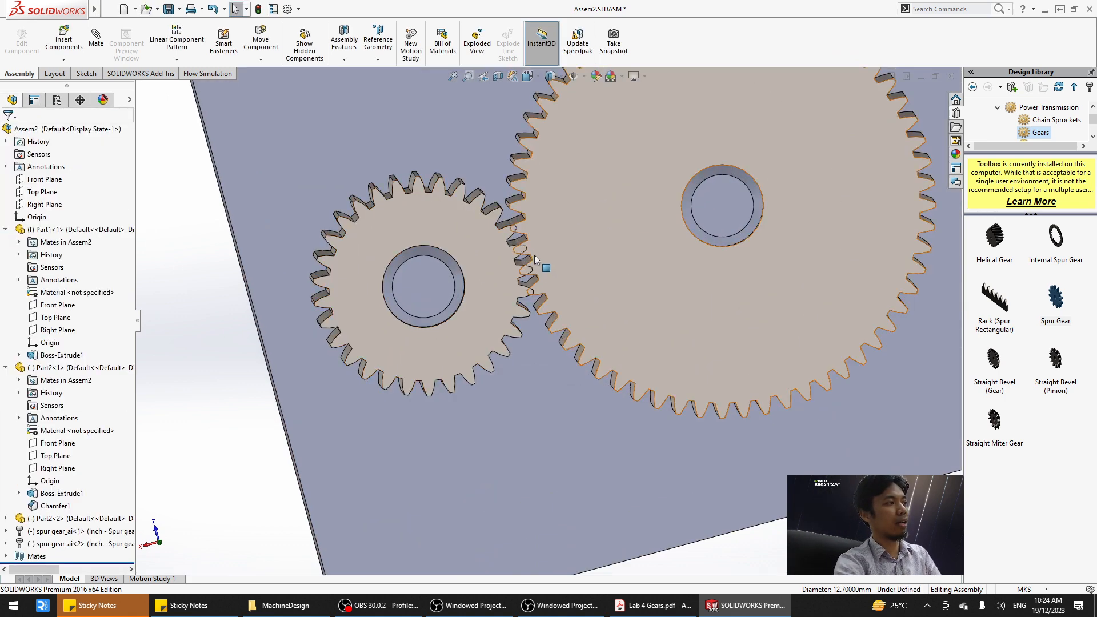
pyautogui.press('space')
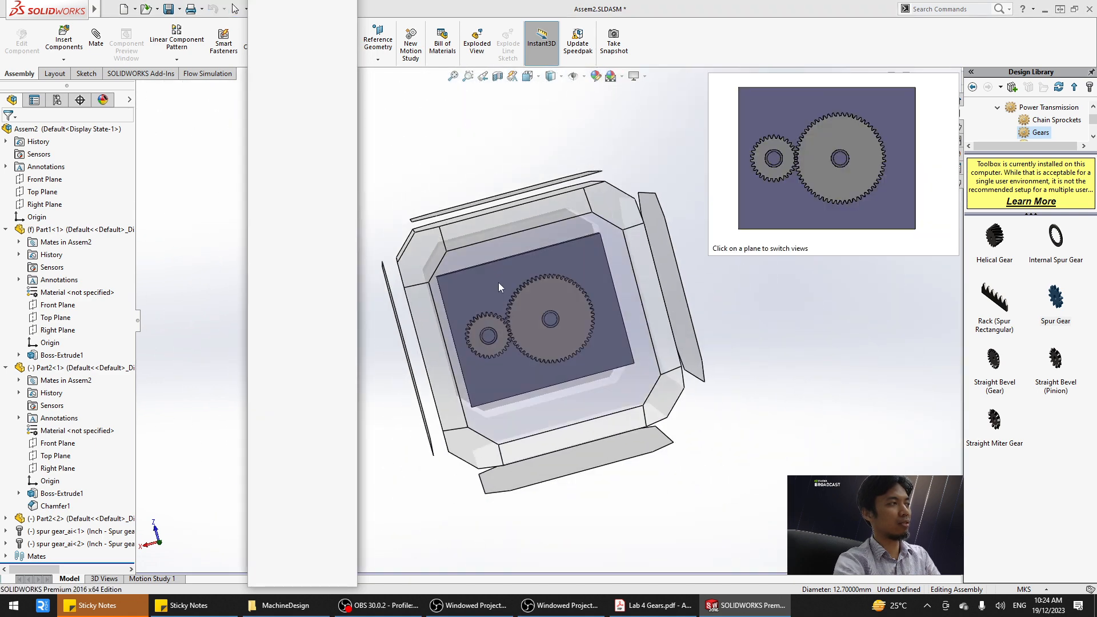
pyautogui.click(498, 283)
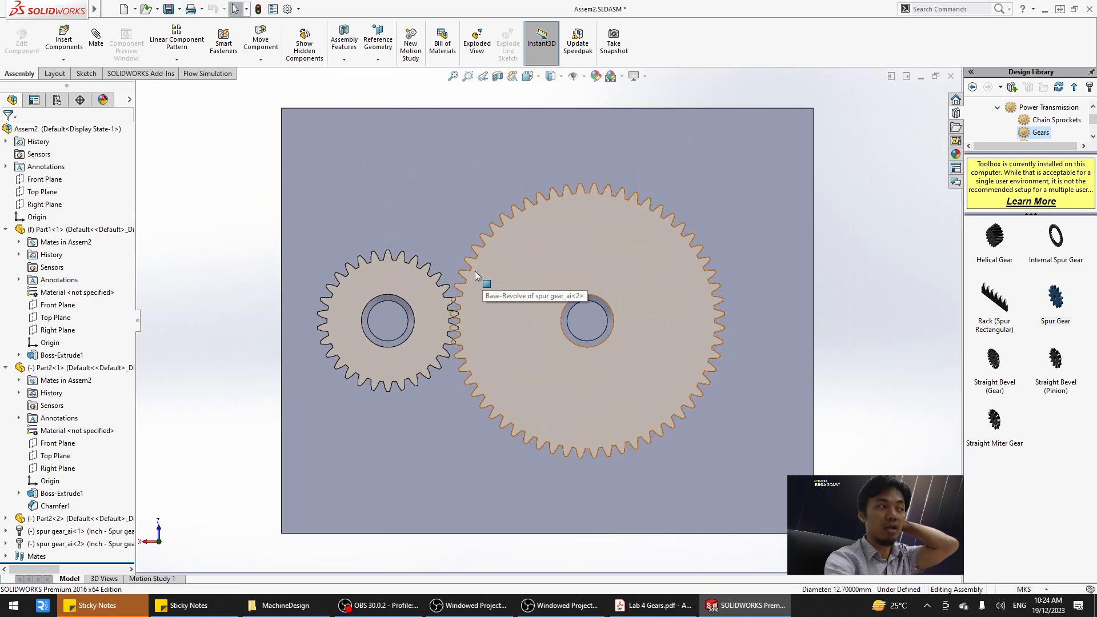
pyautogui.scroll(-3, 429, 302)
pyautogui.scroll(-4, 537, 377)
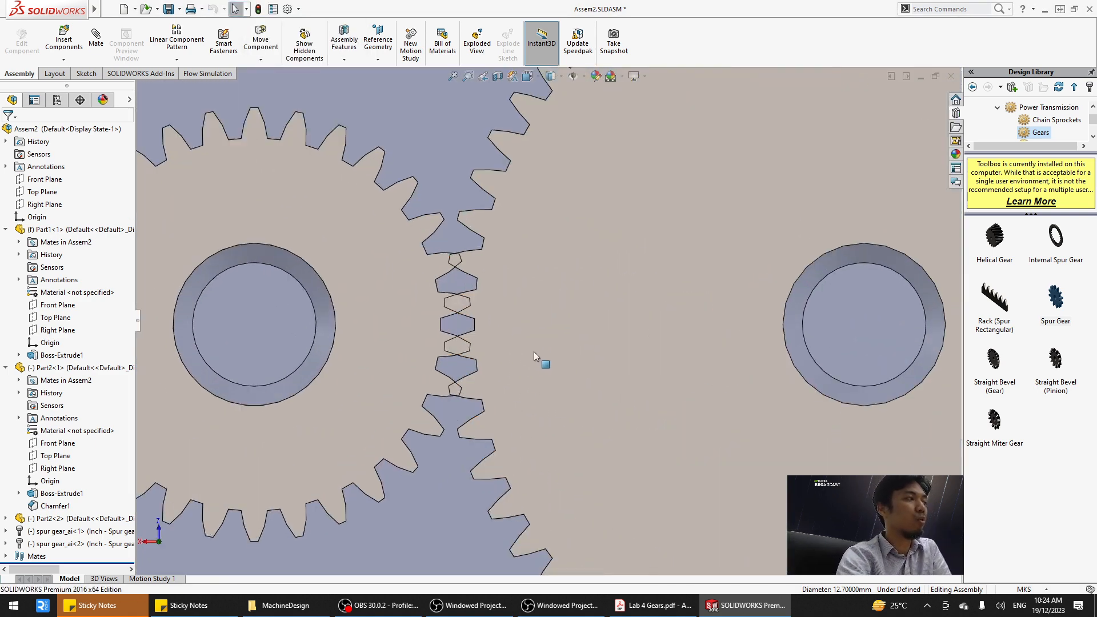
pyautogui.scroll(3, 462, 484)
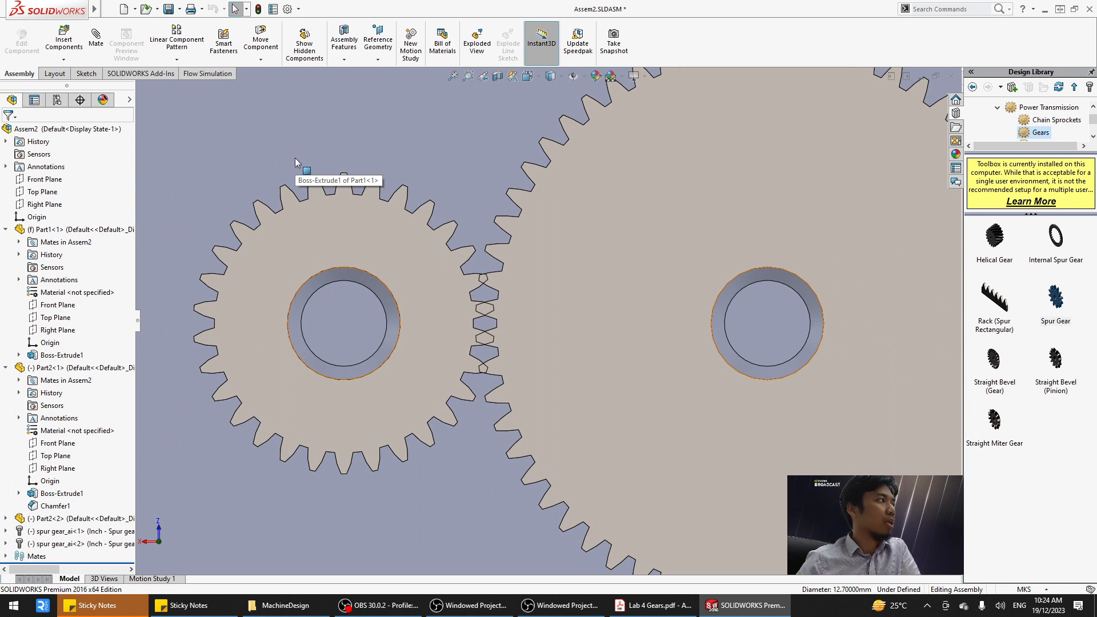
pyautogui.click(261, 60)
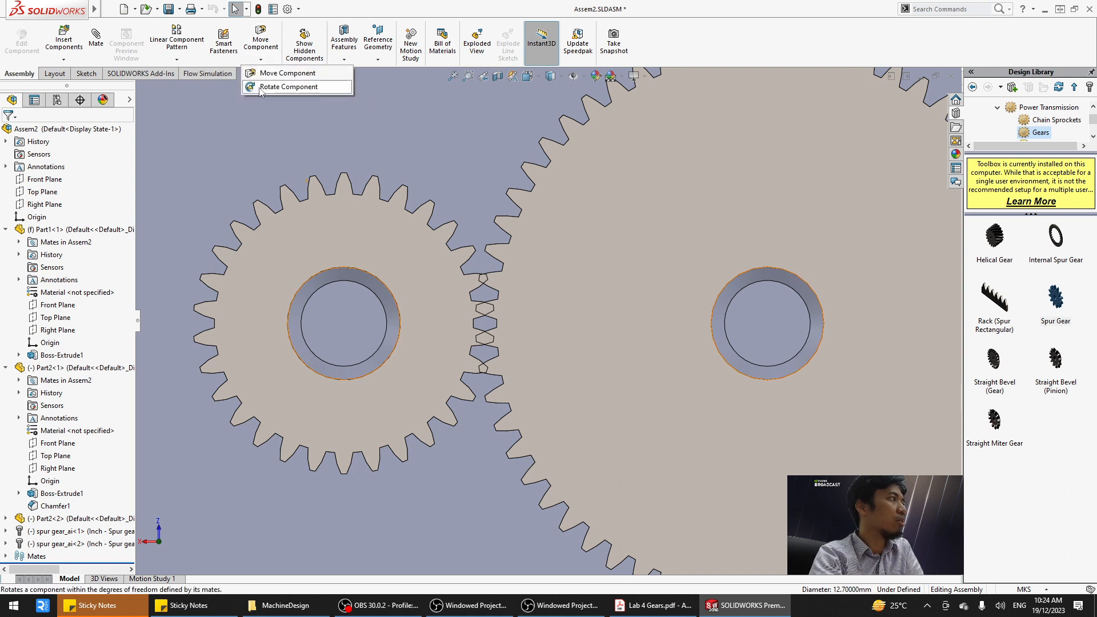
pyautogui.click(261, 87)
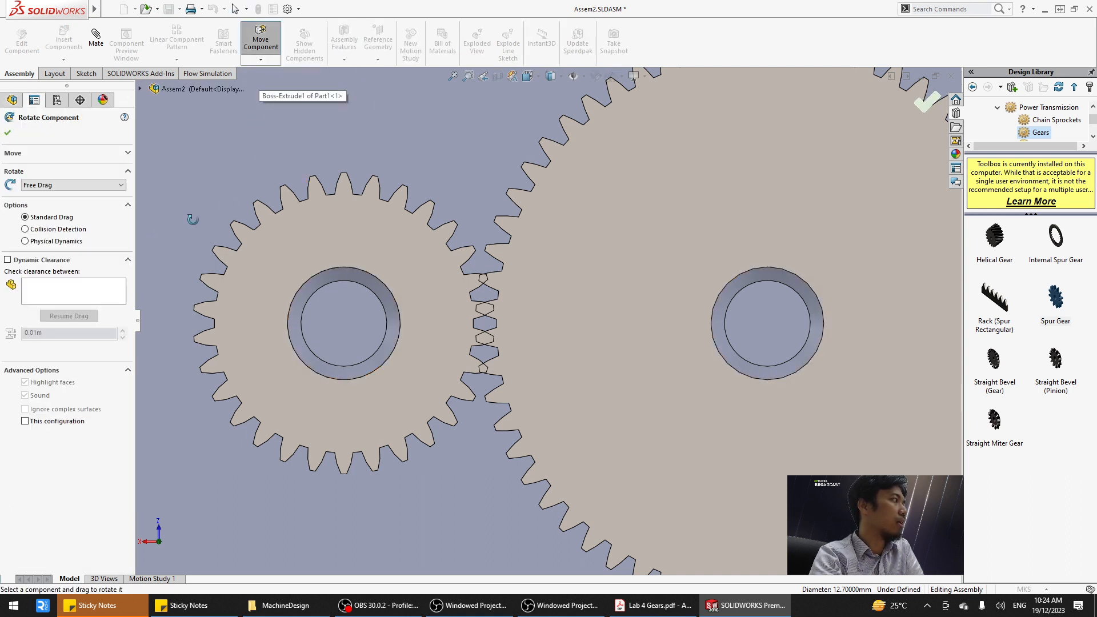
pyautogui.click(77, 241)
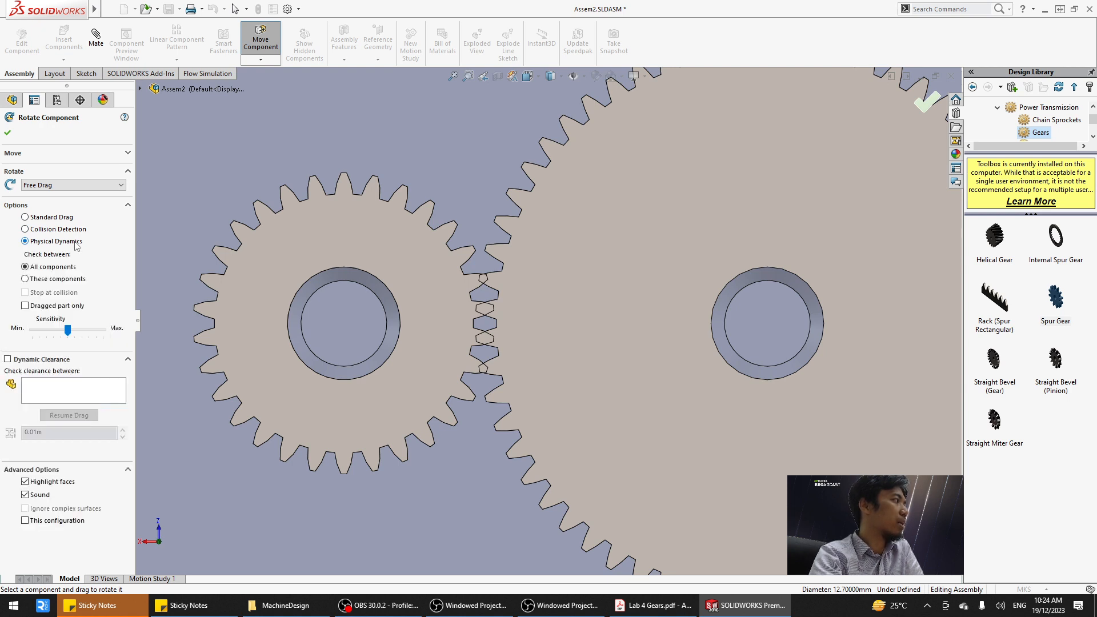
pyautogui.click(60, 219)
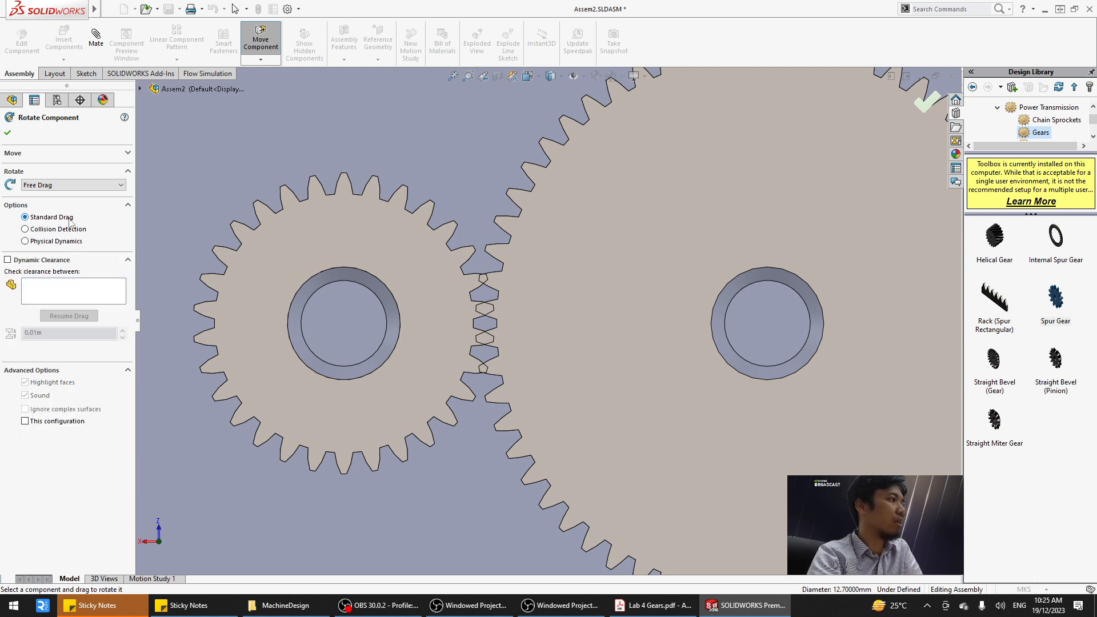
pyautogui.click(447, 344)
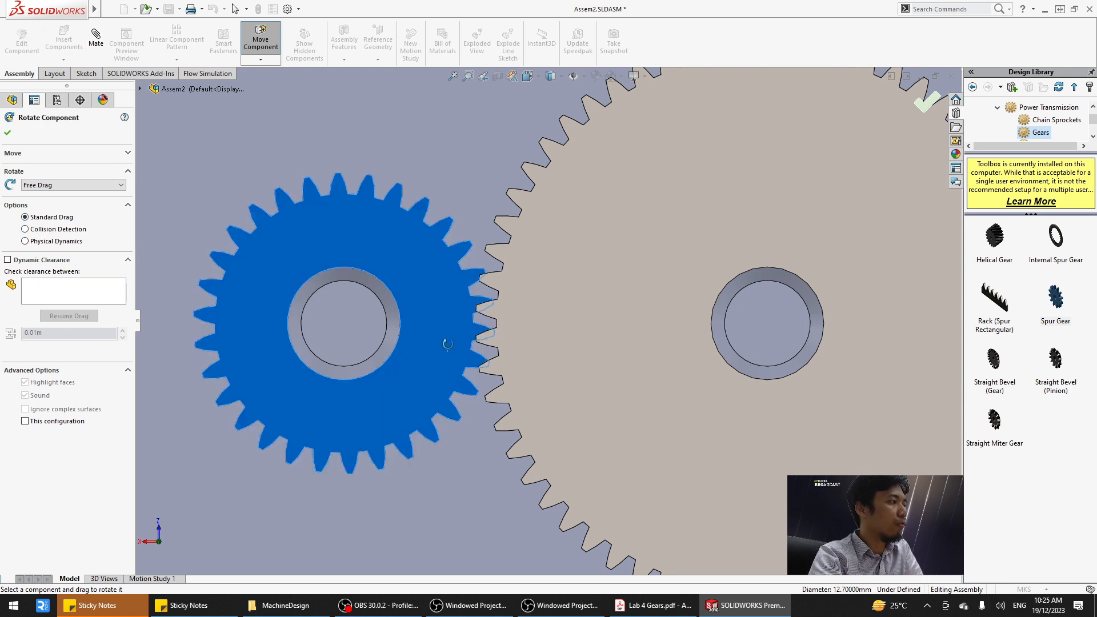
pyautogui.moveTo(447, 344); pyautogui.dragTo(463, 338)
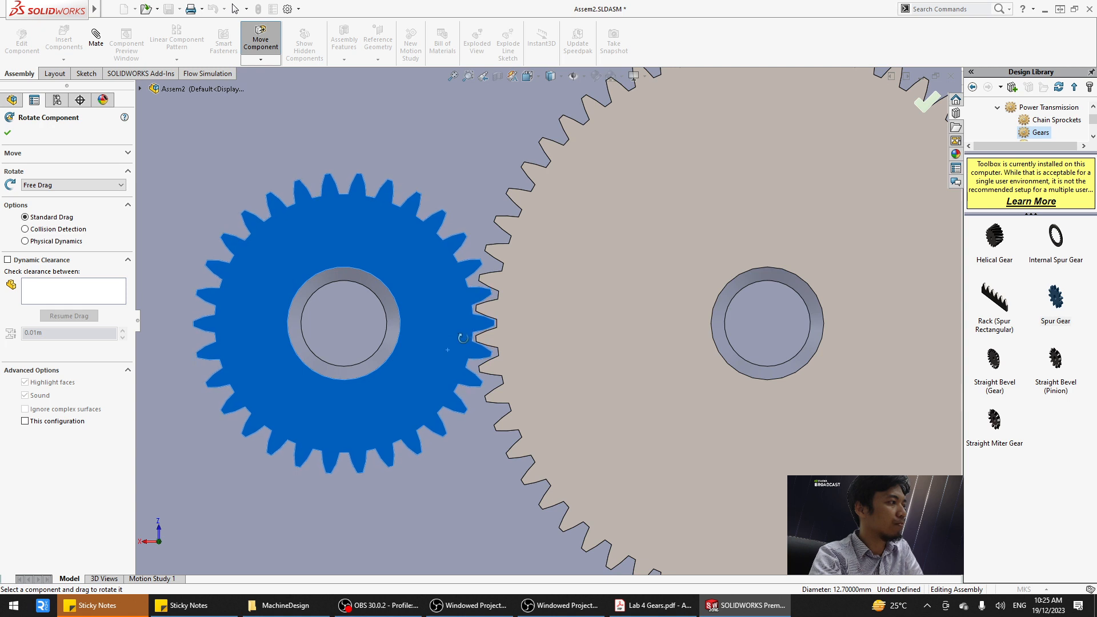
# Enable Physical Dynamics between all components and rotate the 30-tooth gear back and forth against the 60-tooth gear, then finish the rotation.
pyautogui.scroll(-5, 476, 327)
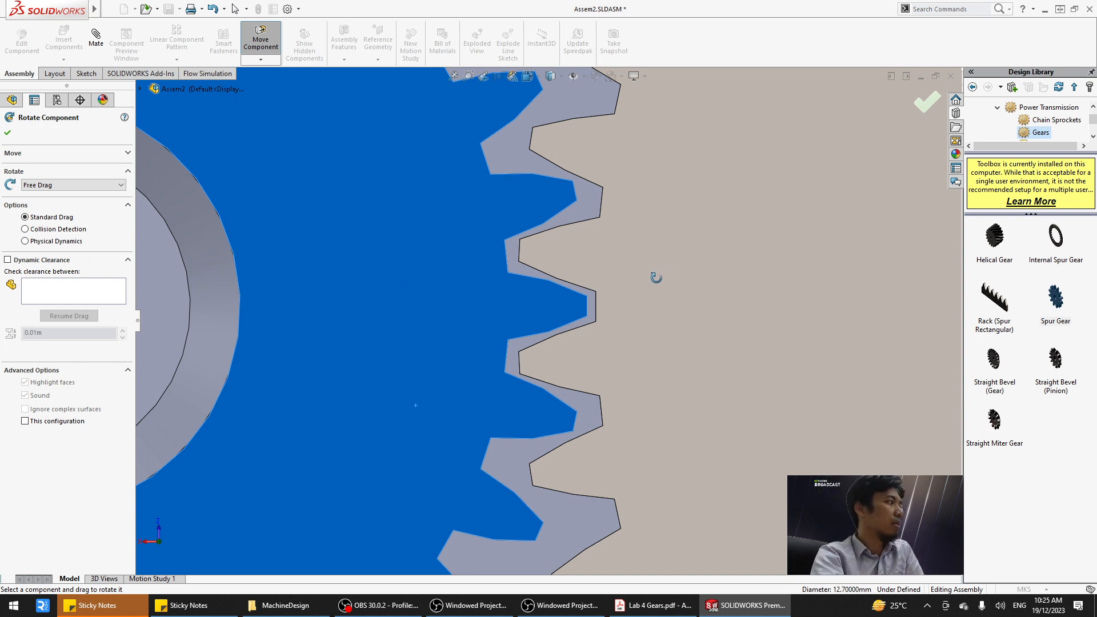
pyautogui.click(25, 242)
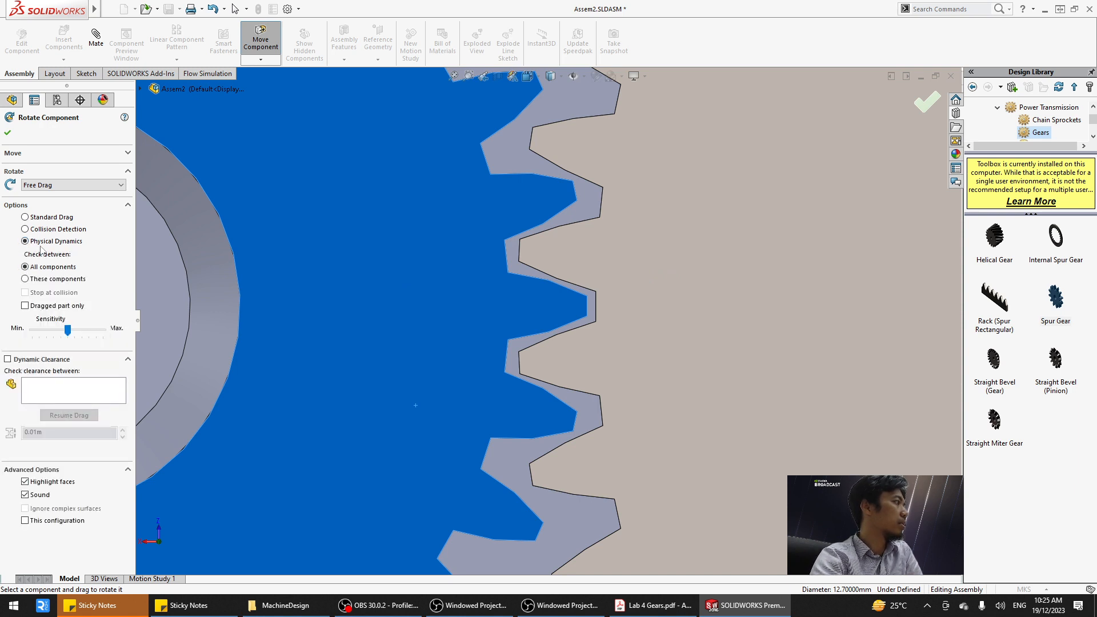
pyautogui.moveTo(429, 354); pyautogui.dragTo(472, 332)
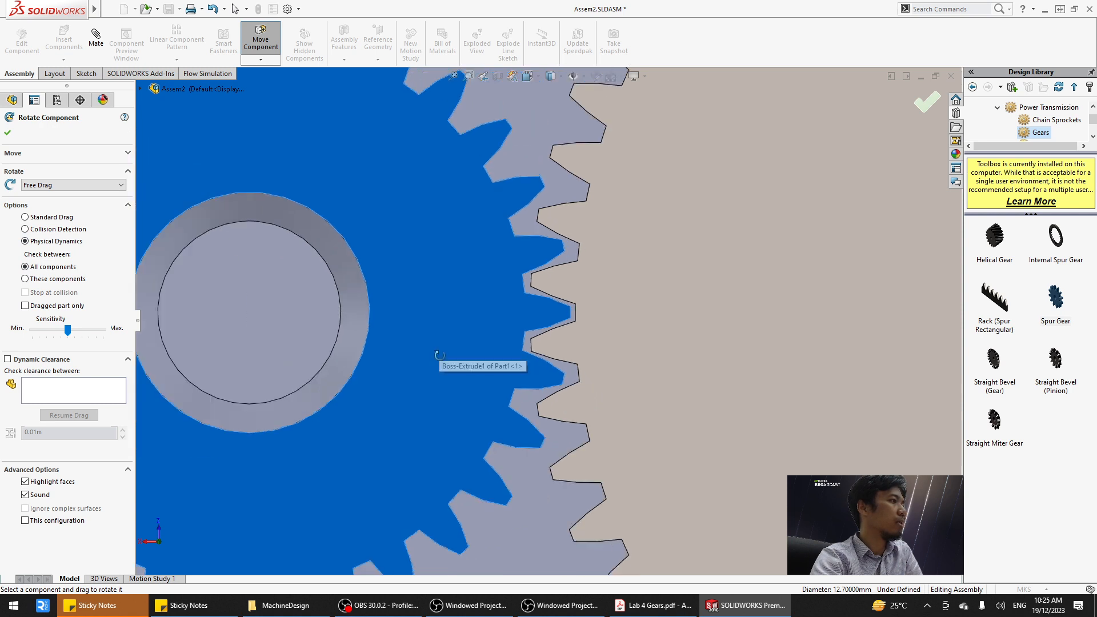
pyautogui.moveTo(475, 295); pyautogui.dragTo(470, 374)
pyautogui.scroll(-5, 526, 323)
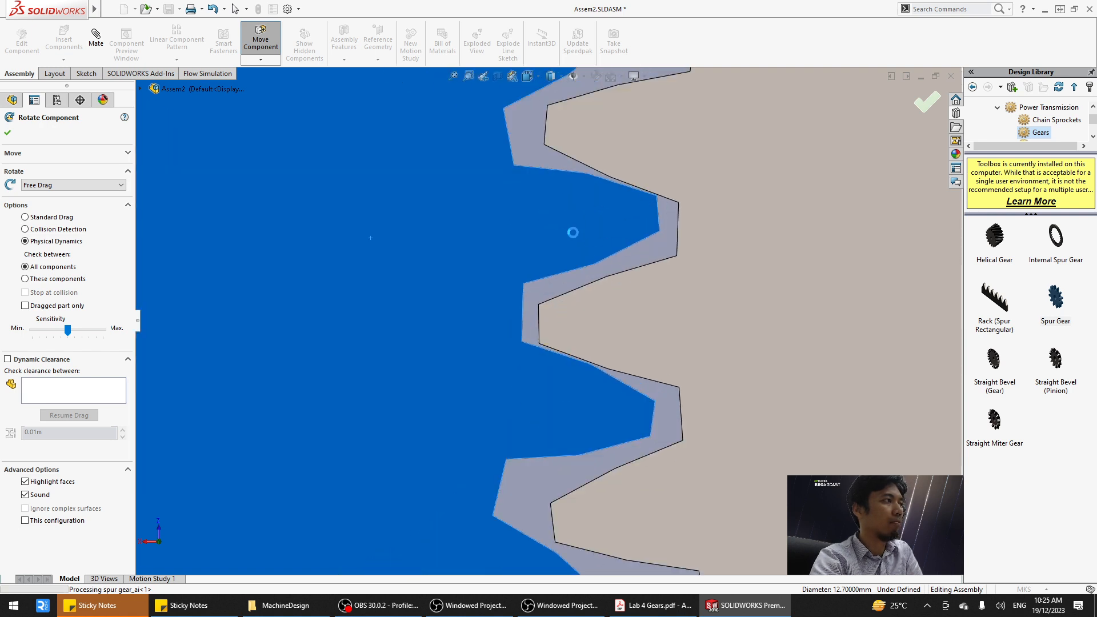
pyautogui.moveTo(572, 235)
pyautogui.mouseDown()
pyautogui.moveTo(571, 252)
pyautogui.moveTo(568, 228)
pyautogui.moveTo(561, 246)
pyautogui.moveTo(565, 228)
pyautogui.moveTo(556, 231)
pyautogui.mouseUp()
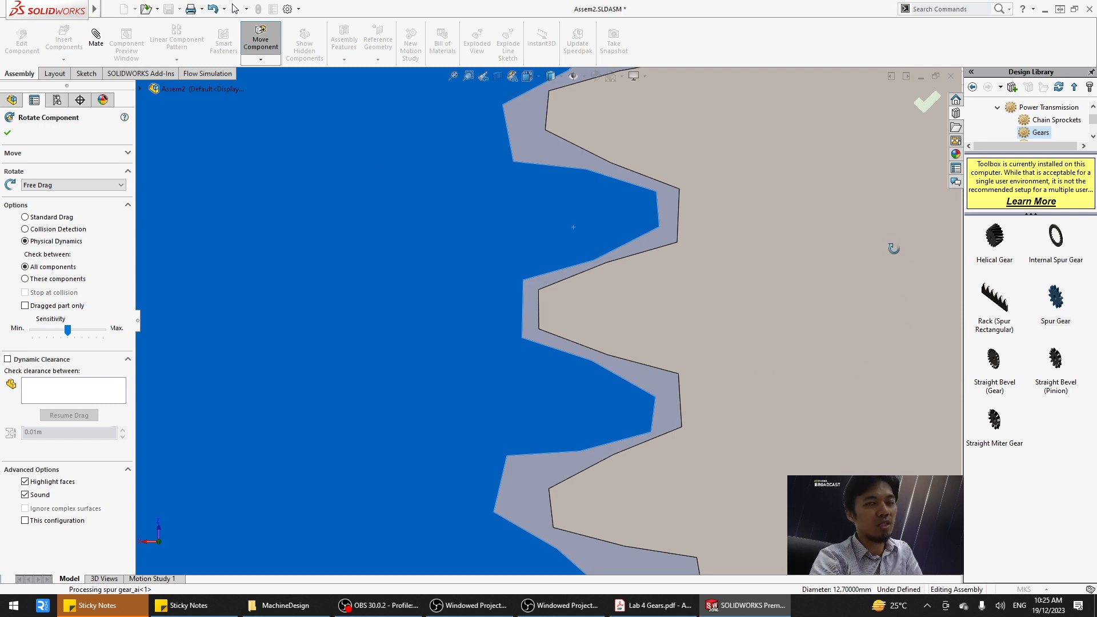
pyautogui.scroll(-2, 725, 188)
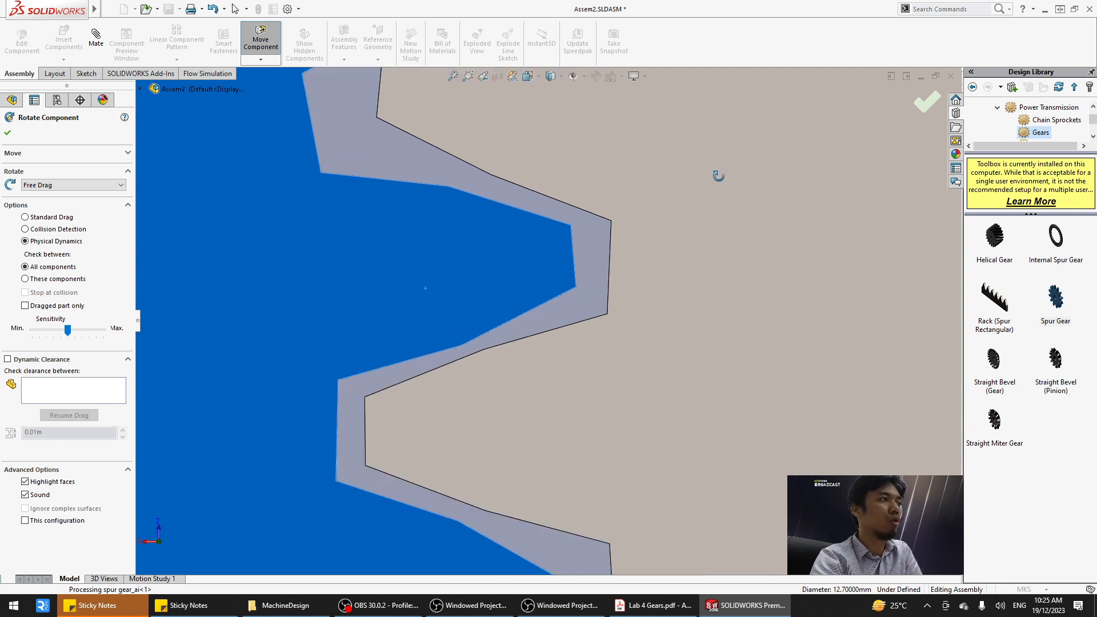
pyautogui.moveTo(512, 267); pyautogui.dragTo(458, 463)
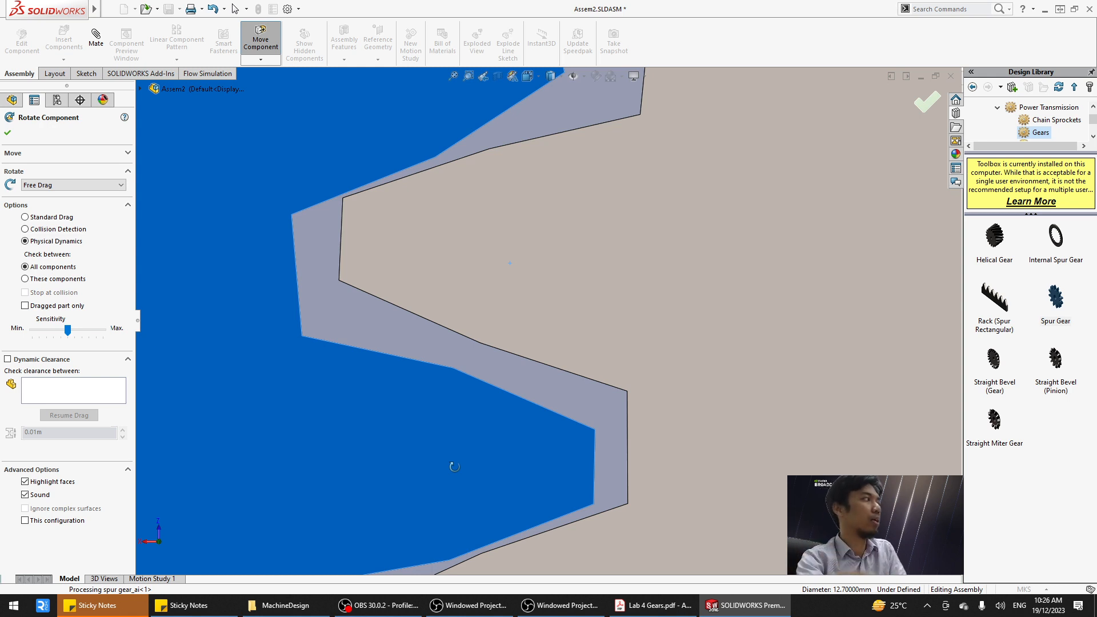
pyautogui.moveTo(507, 467); pyautogui.dragTo(496, 409)
pyautogui.scroll(10, 495, 408)
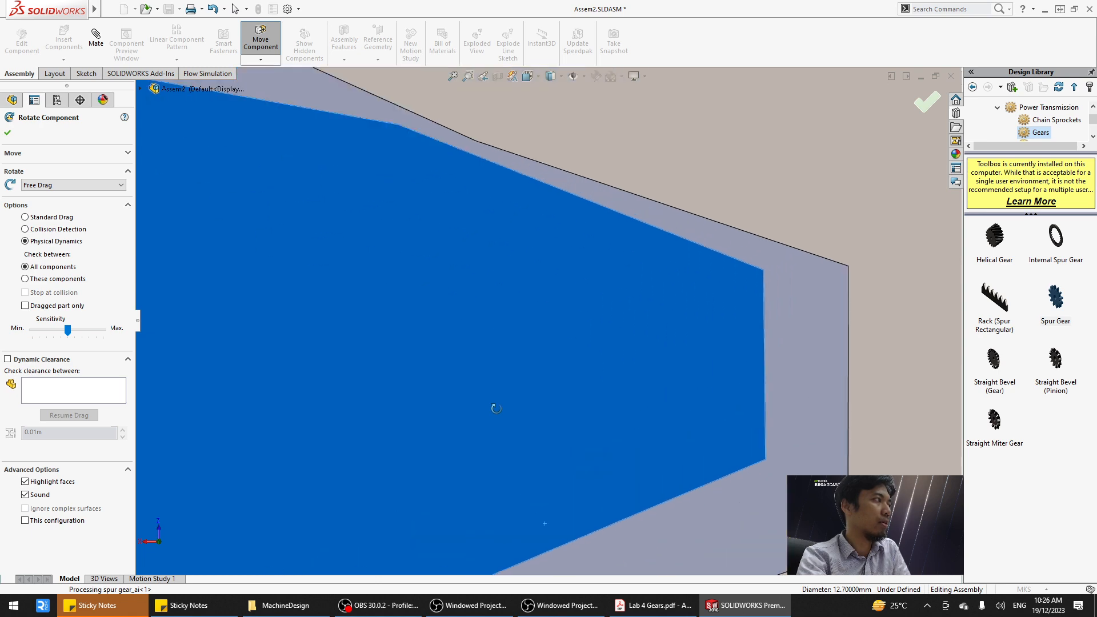
pyautogui.moveTo(592, 466); pyautogui.dragTo(474, 454, button='middle')
pyautogui.moveTo(456, 453); pyautogui.dragTo(189, 180)
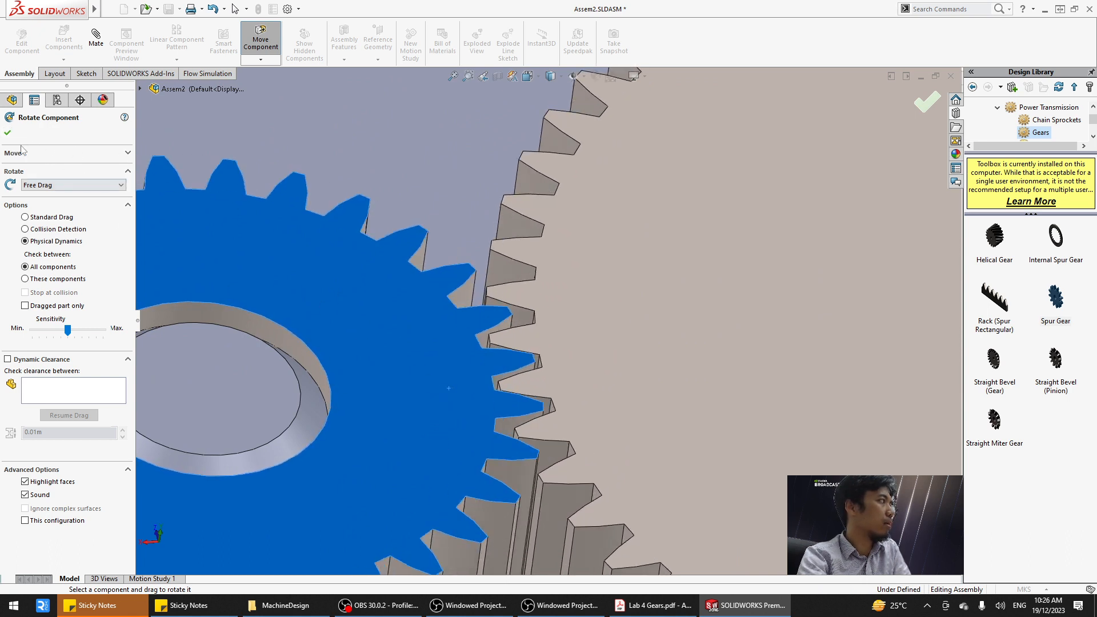
pyautogui.click(8, 134)
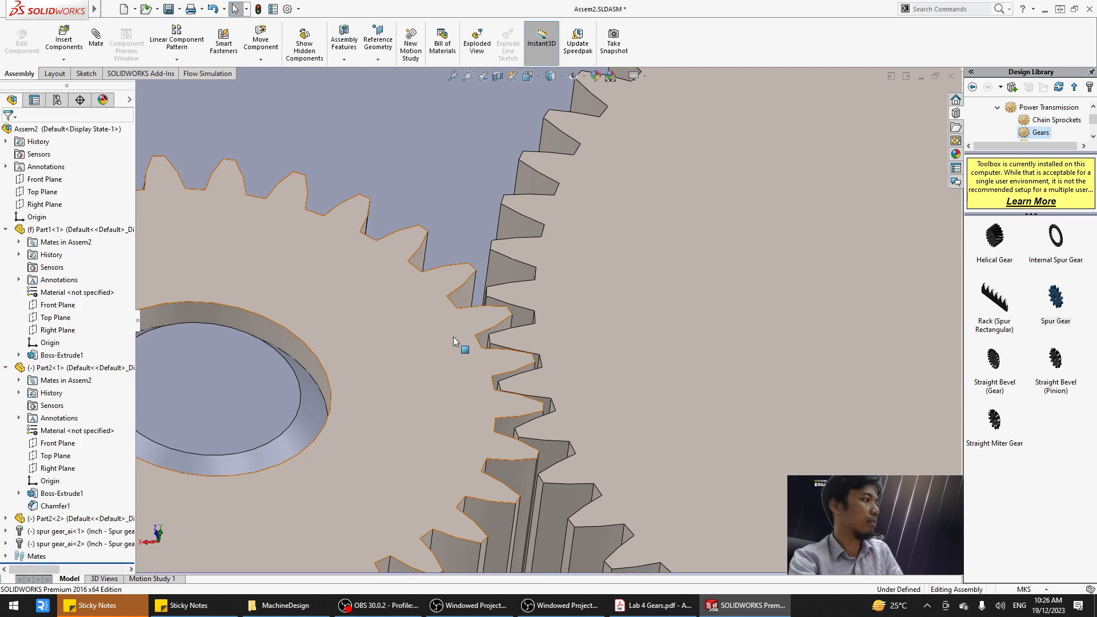
pyautogui.scroll(8, 454, 337)
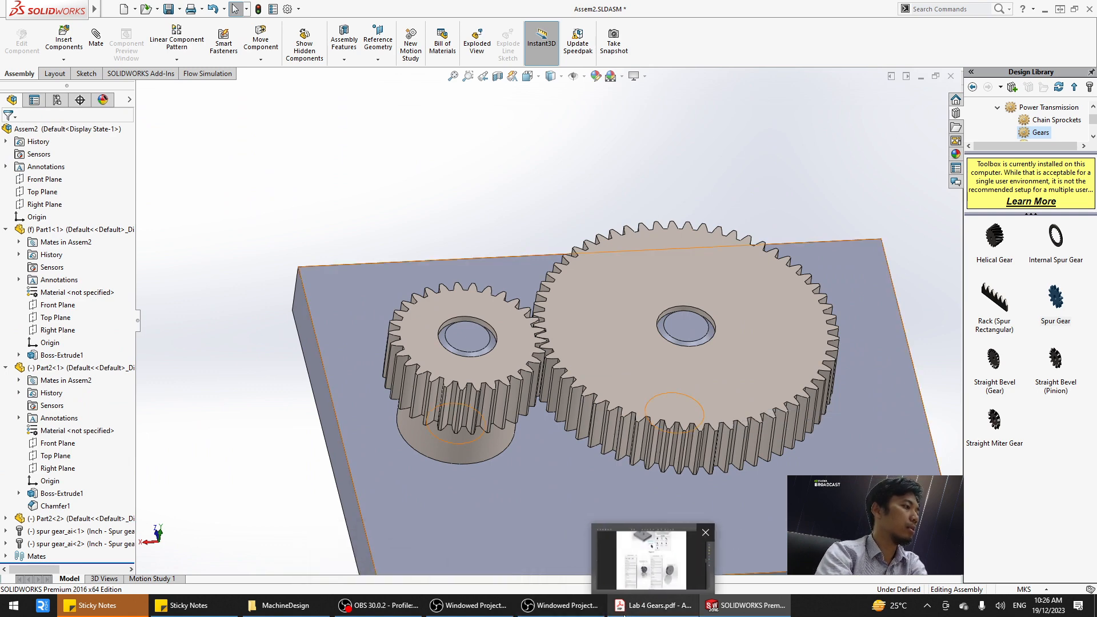
# Switch to the Lab 4 Gears PDF and review the gear mate instructions, the Gears Animation section, Figures 5 to 7 and the exercise.
pyautogui.click(652, 605)
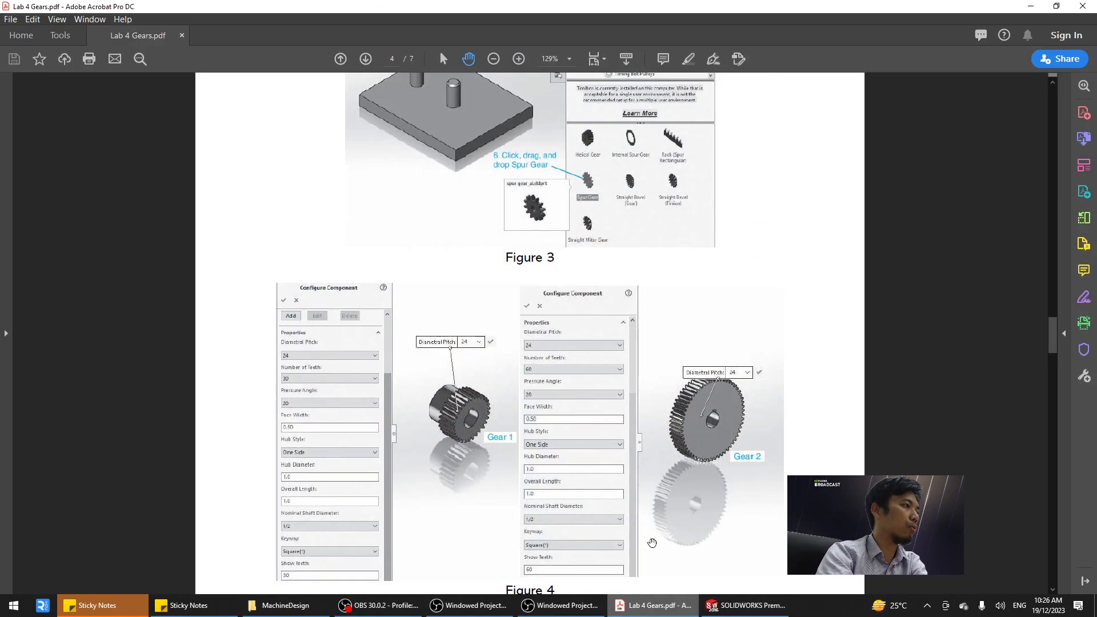
pyautogui.scroll(-10, 652, 316)
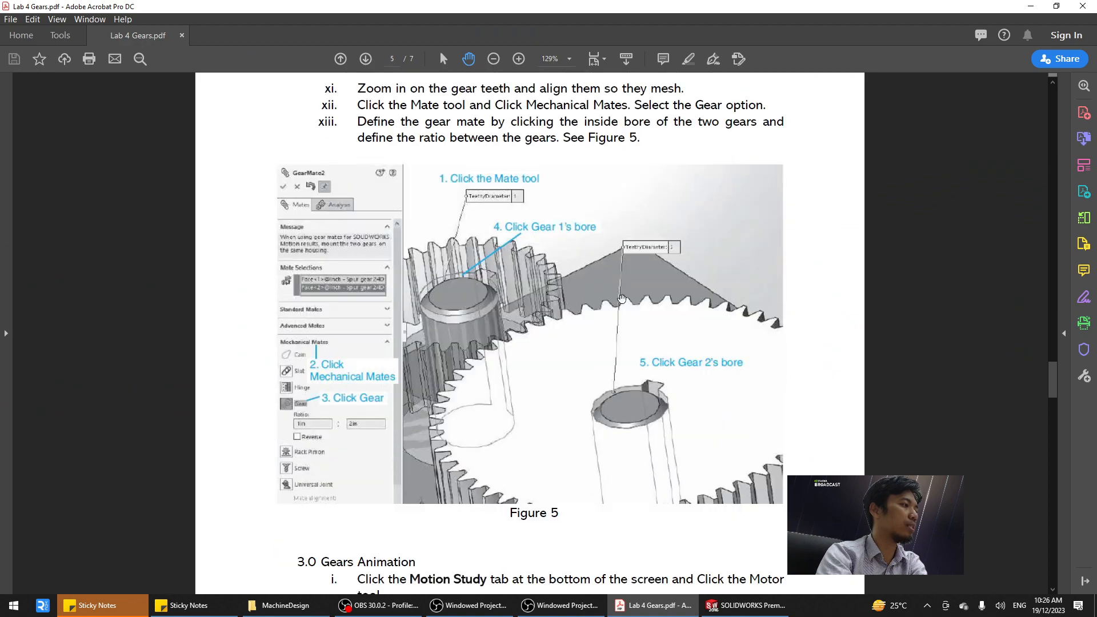
pyautogui.scroll(-3, 621, 298)
pyautogui.scroll(-10, 622, 298)
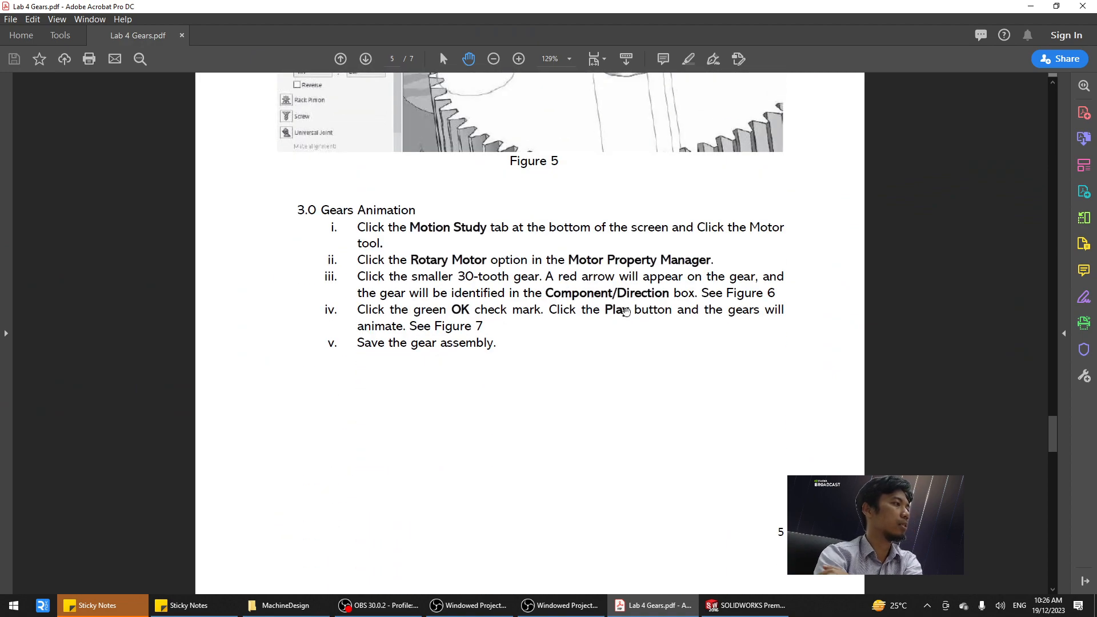
pyautogui.scroll(-2, 646, 352)
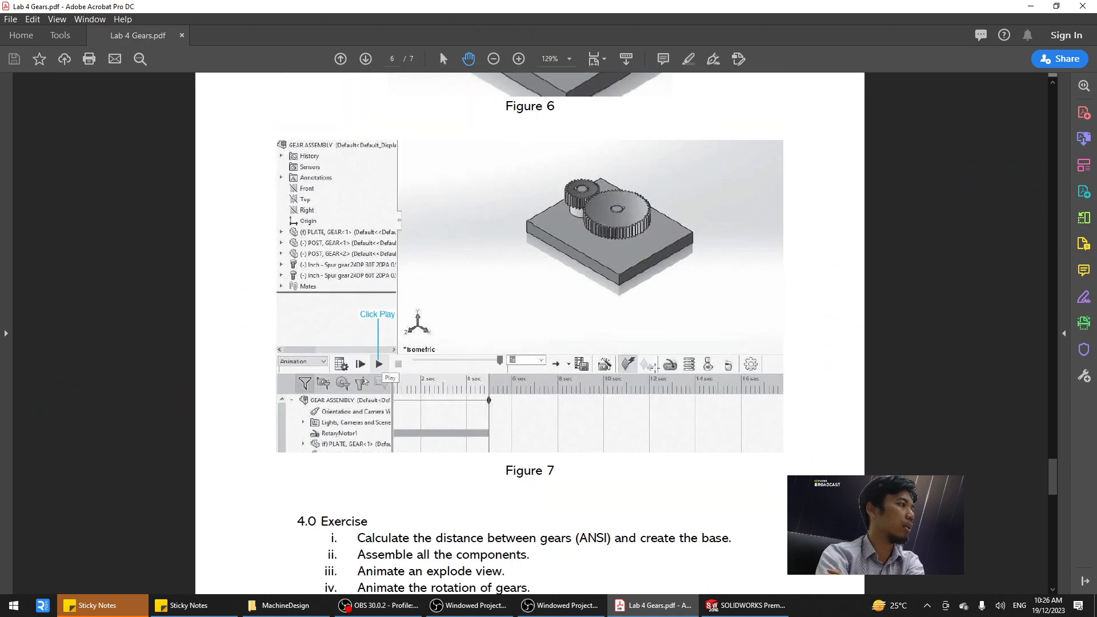
pyautogui.scroll(4, 657, 375)
pyautogui.scroll(1, 655, 377)
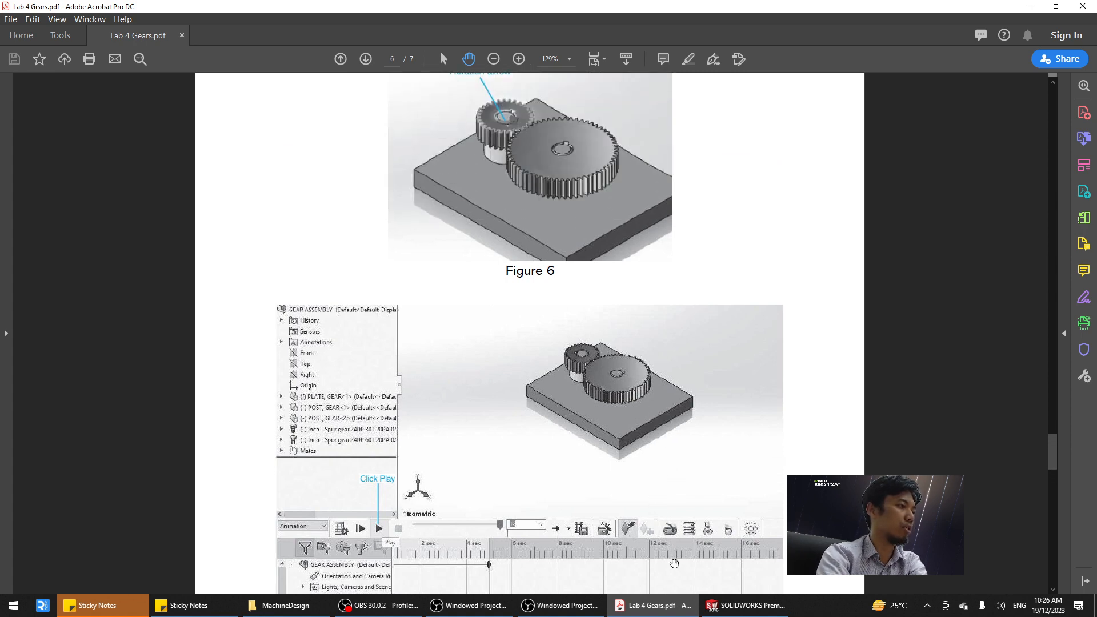
pyautogui.scroll(-3, 474, 420)
pyautogui.scroll(-3, 476, 423)
pyautogui.scroll(2, 567, 451)
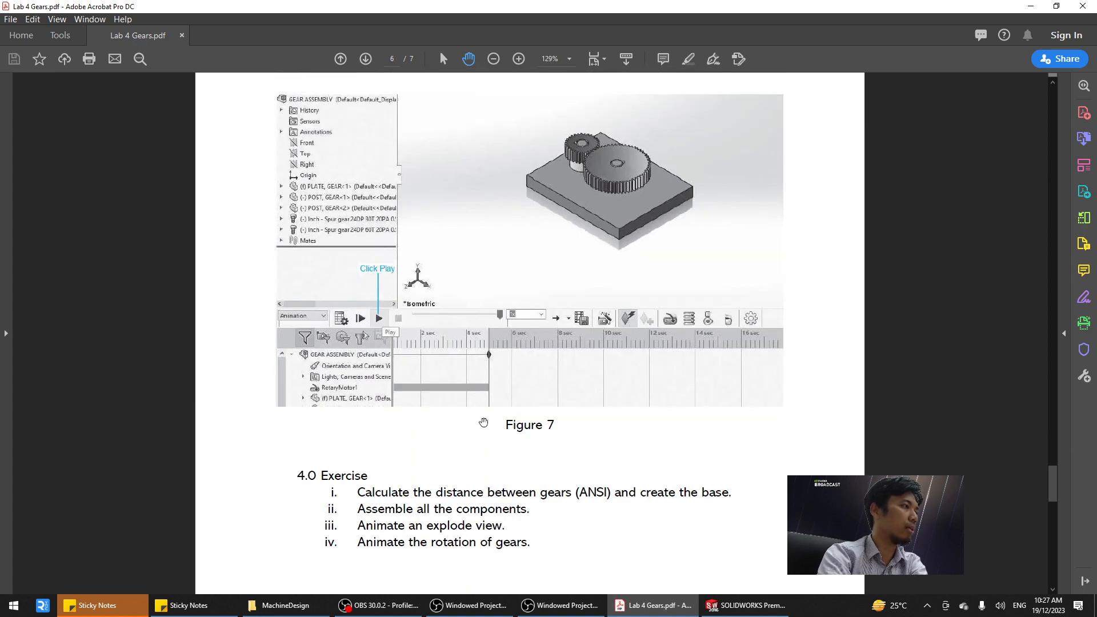
pyautogui.scroll(1, 567, 451)
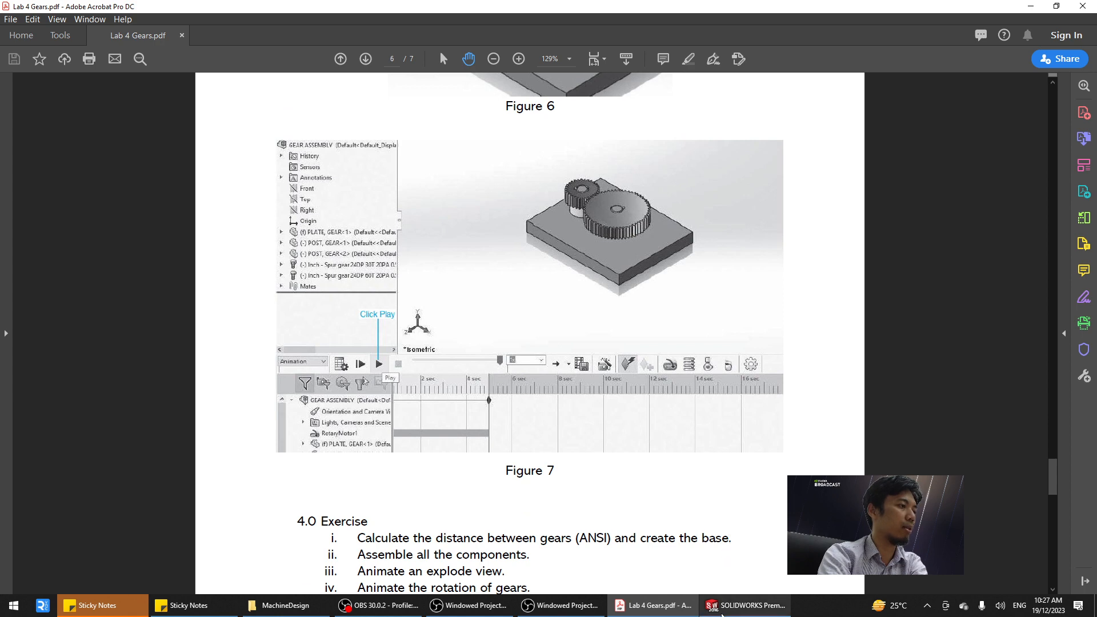
# Switch back to the gear assembly in SOLIDWORKS and examine the two meshed gears on the plate.
pyautogui.click(746, 604)
pyautogui.scroll(1, 855, 437)
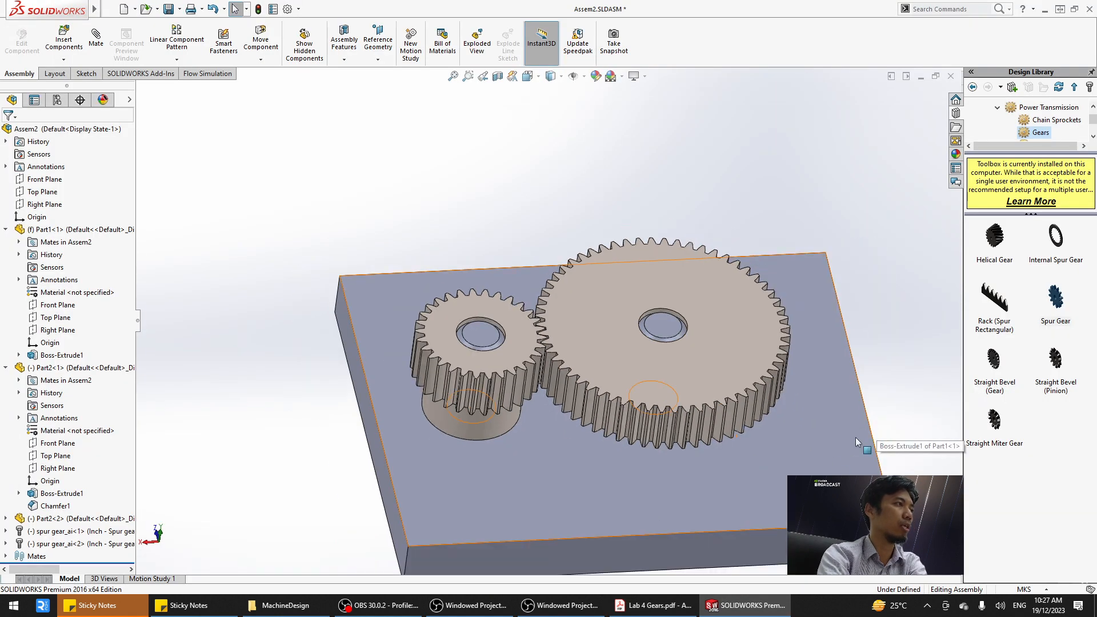
pyautogui.scroll(-1, 817, 465)
pyautogui.scroll(-1, 567, 436)
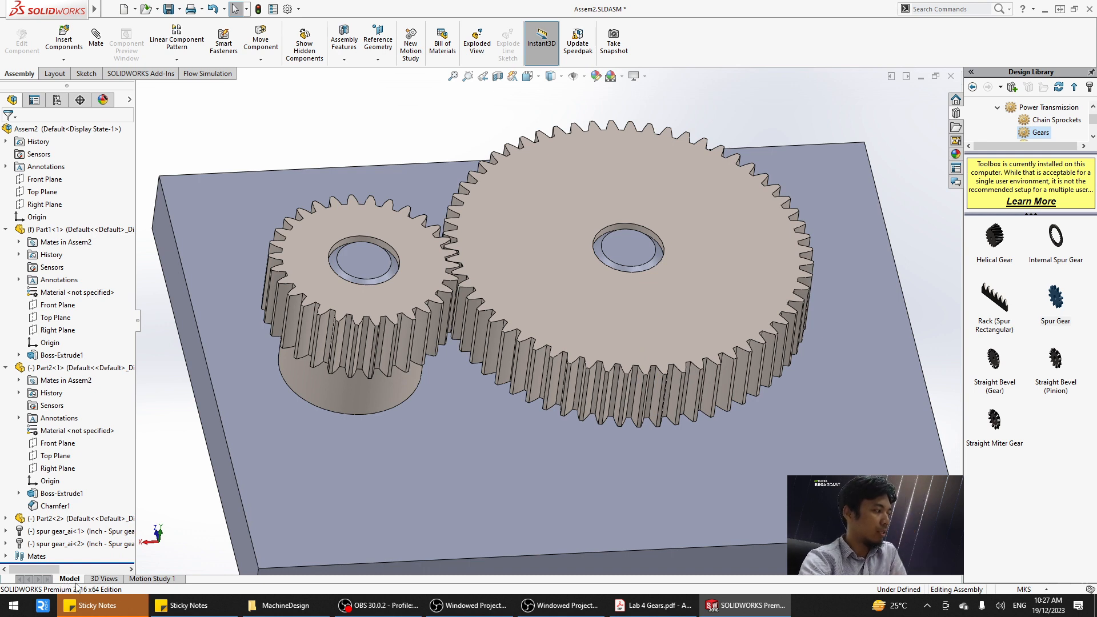
# Open Motion Study 1, expand its timeline, and set the study type to Motion Analysis.
pyautogui.click(154, 580)
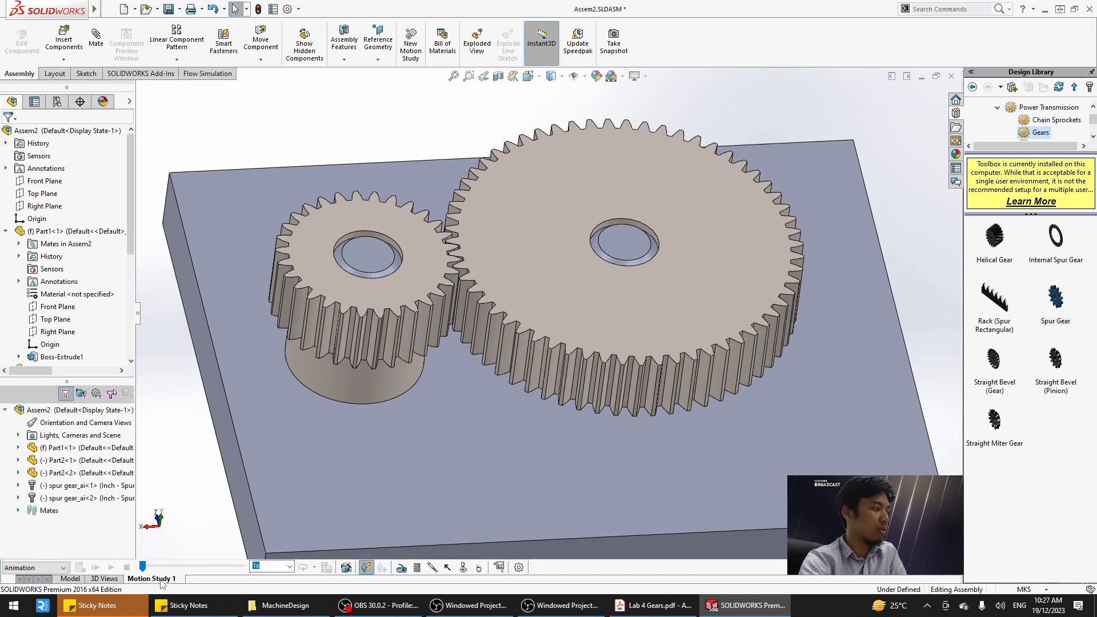
pyautogui.click(954, 570)
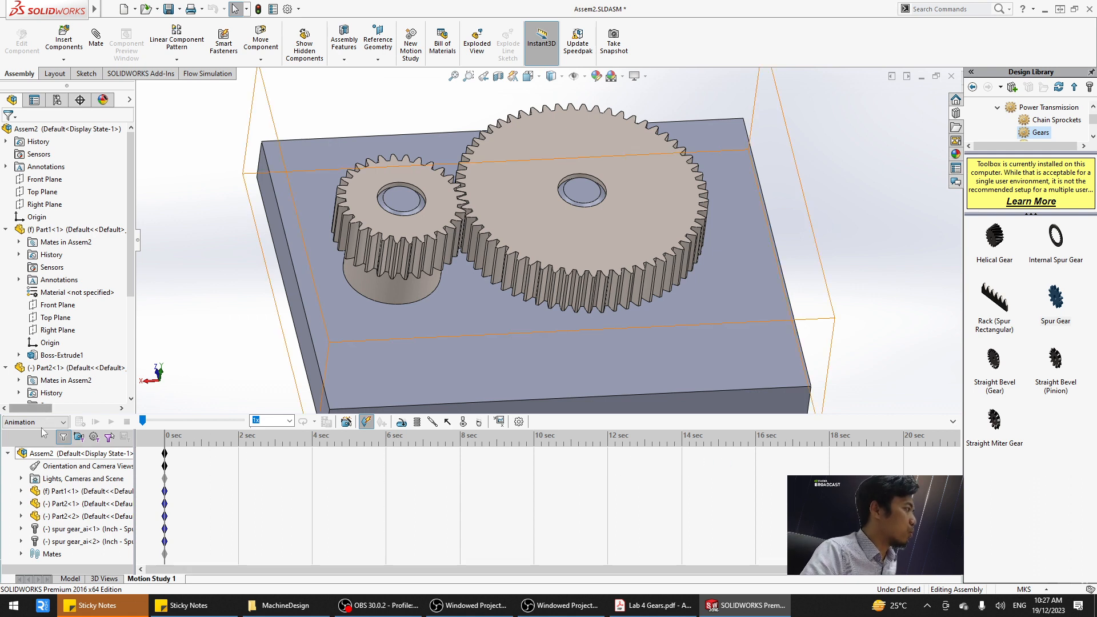
pyautogui.click(12, 422)
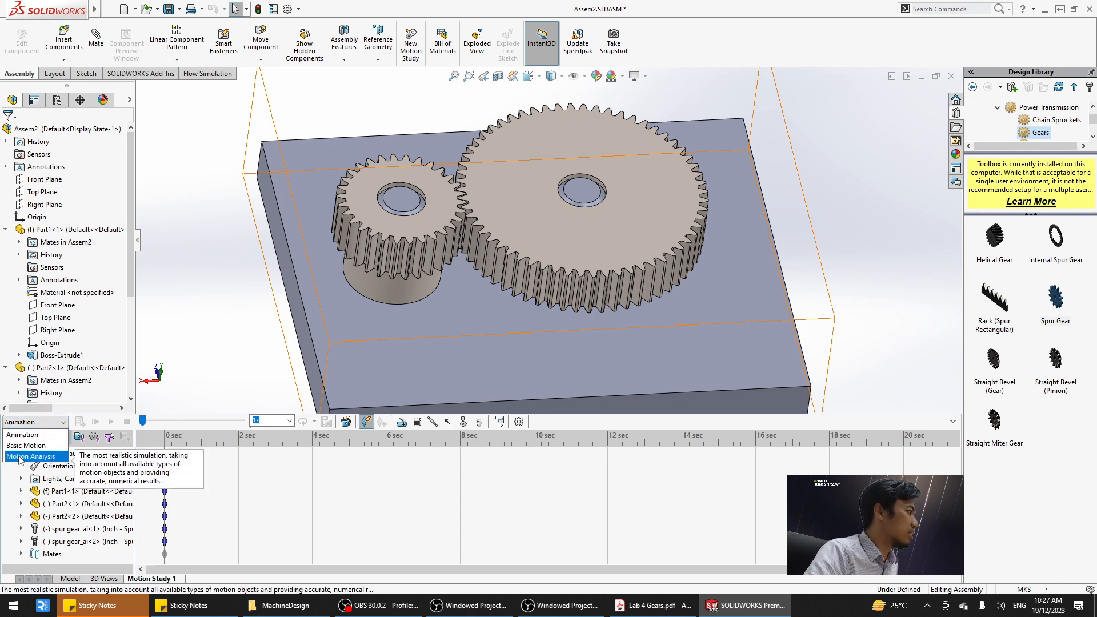
pyautogui.click(19, 456)
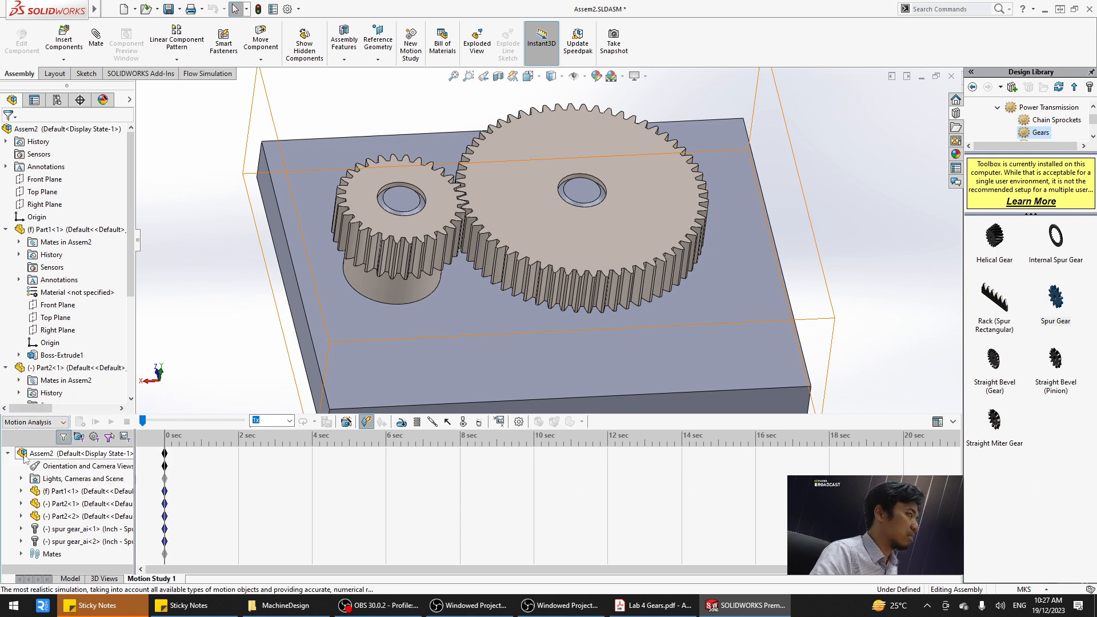
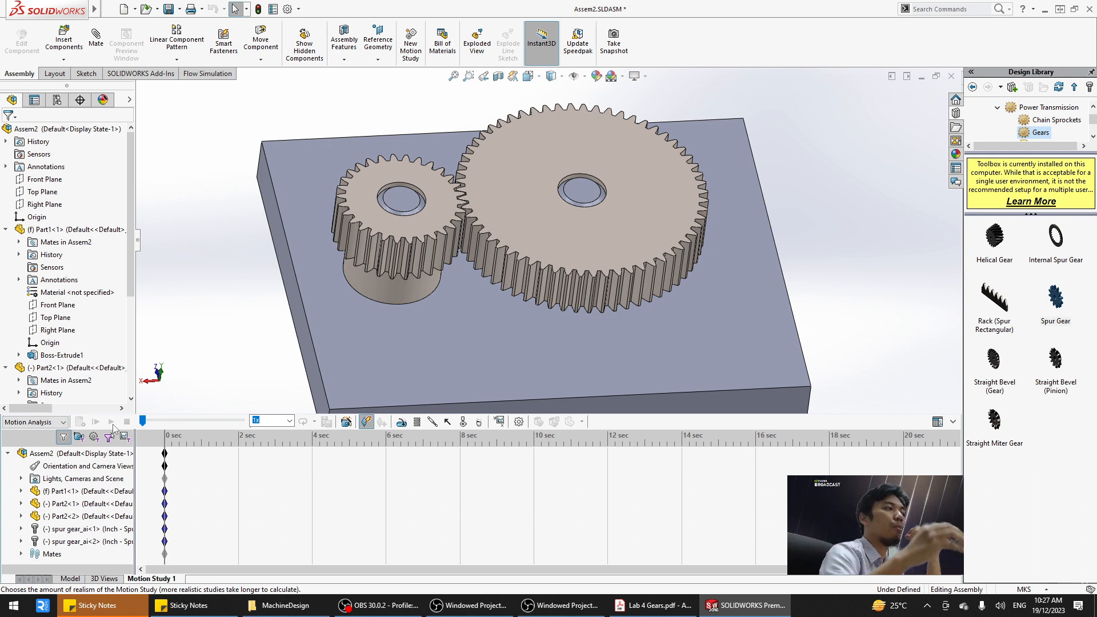
# Add a solid body contact between the 30-tooth and 60-tooth spur gears in the motion study.
pyautogui.click(464, 421)
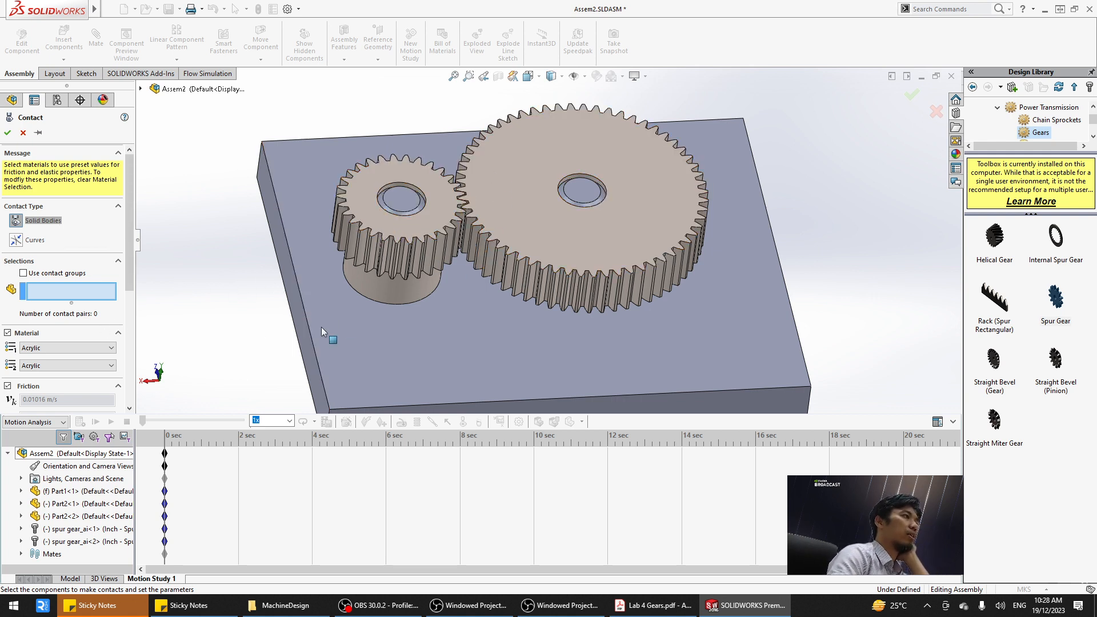
pyautogui.click(444, 204)
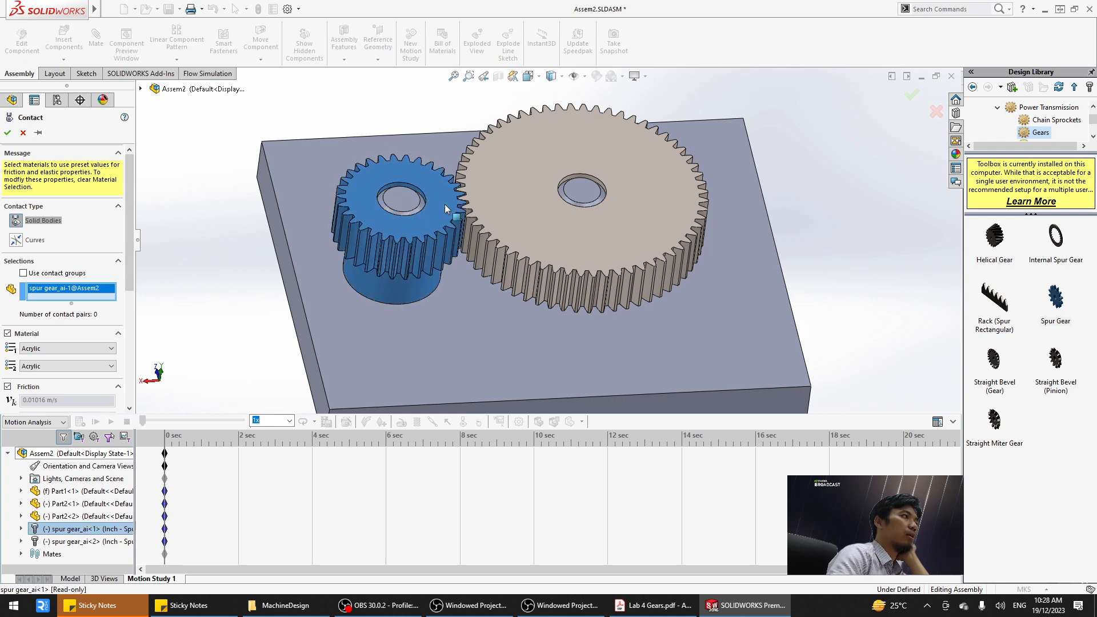
pyautogui.click(516, 195)
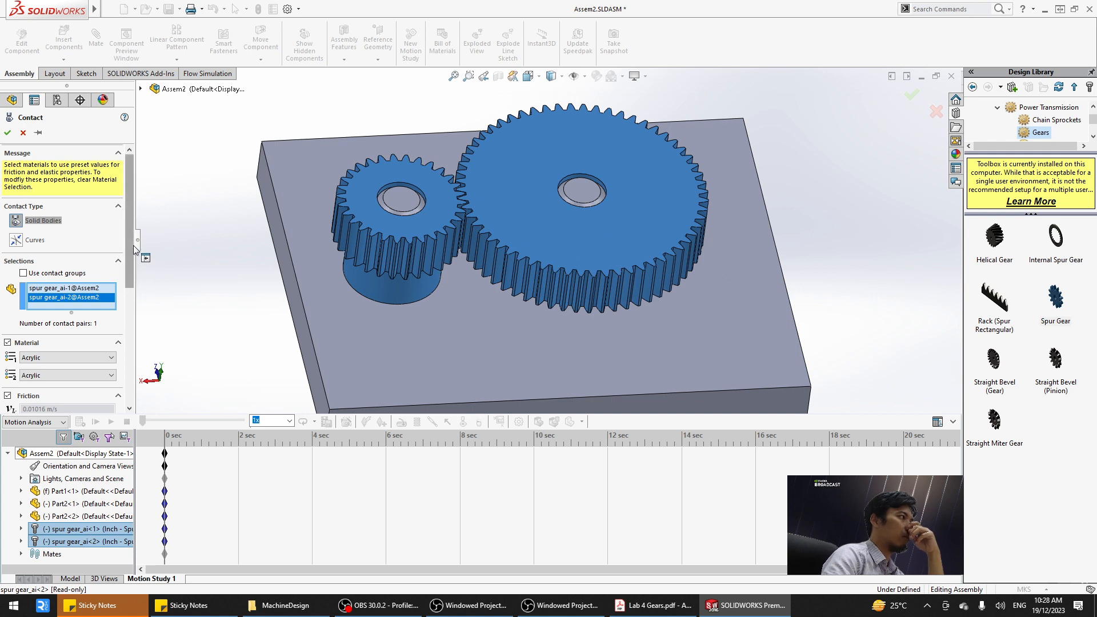
pyautogui.moveTo(130, 239); pyautogui.dragTo(154, 230)
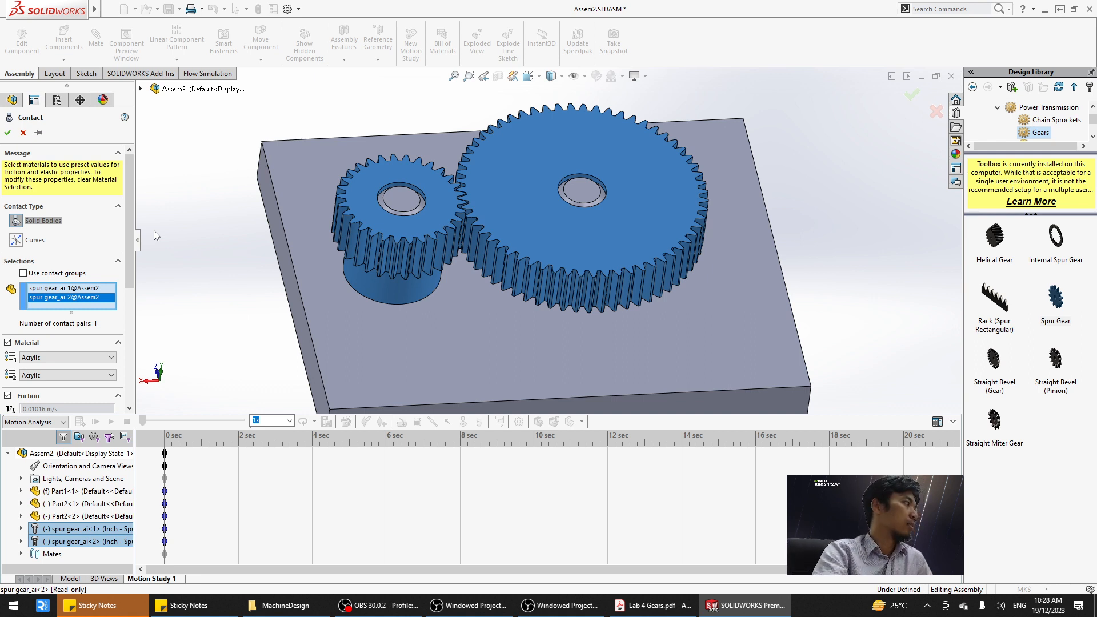
pyautogui.moveTo(130, 222)
pyautogui.mouseDown()
pyautogui.moveTo(138, 235)
pyautogui.moveTo(140, 204)
pyautogui.mouseUp()
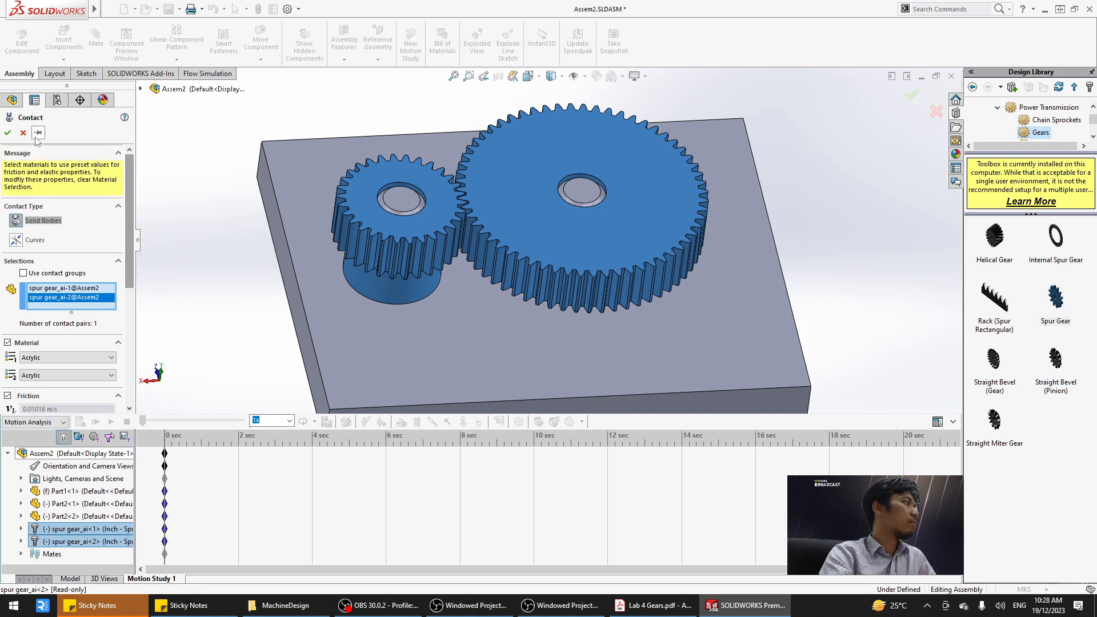
pyautogui.click(8, 133)
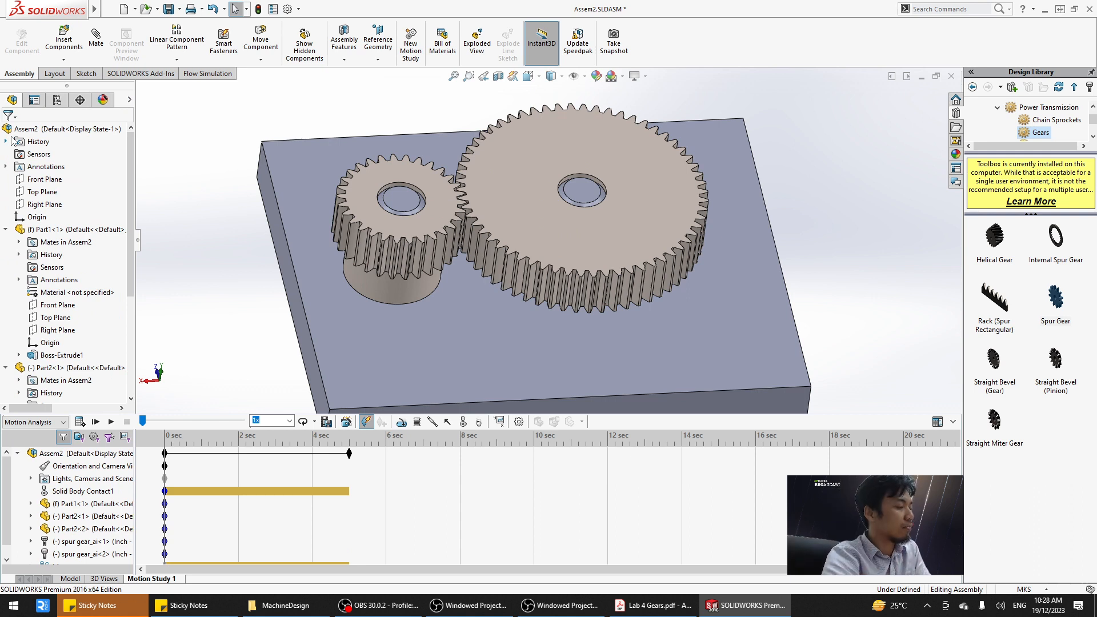
# Add gravity to the motion study along the Y axis, pointing down toward the plate, at 9.81 m/s^2.
pyautogui.click(478, 423)
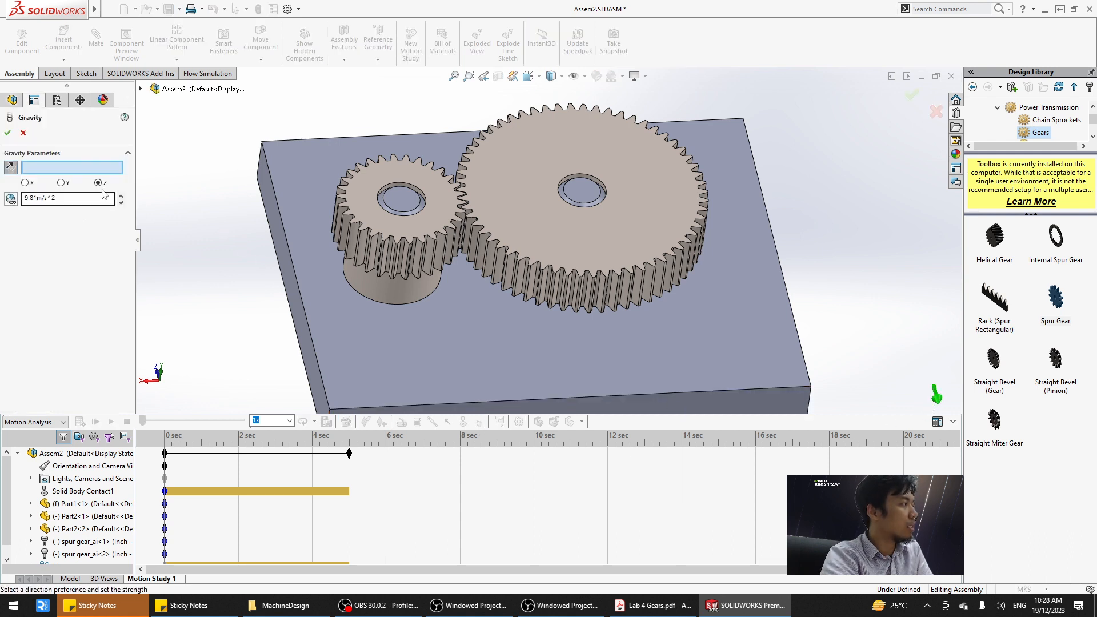
pyautogui.moveTo(217, 303)
pyautogui.mouseDown(button='middle')
pyautogui.moveTo(227, 266)
pyautogui.moveTo(215, 269)
pyautogui.moveTo(222, 306)
pyautogui.mouseUp(button='middle')
pyautogui.scroll(2, 224, 305)
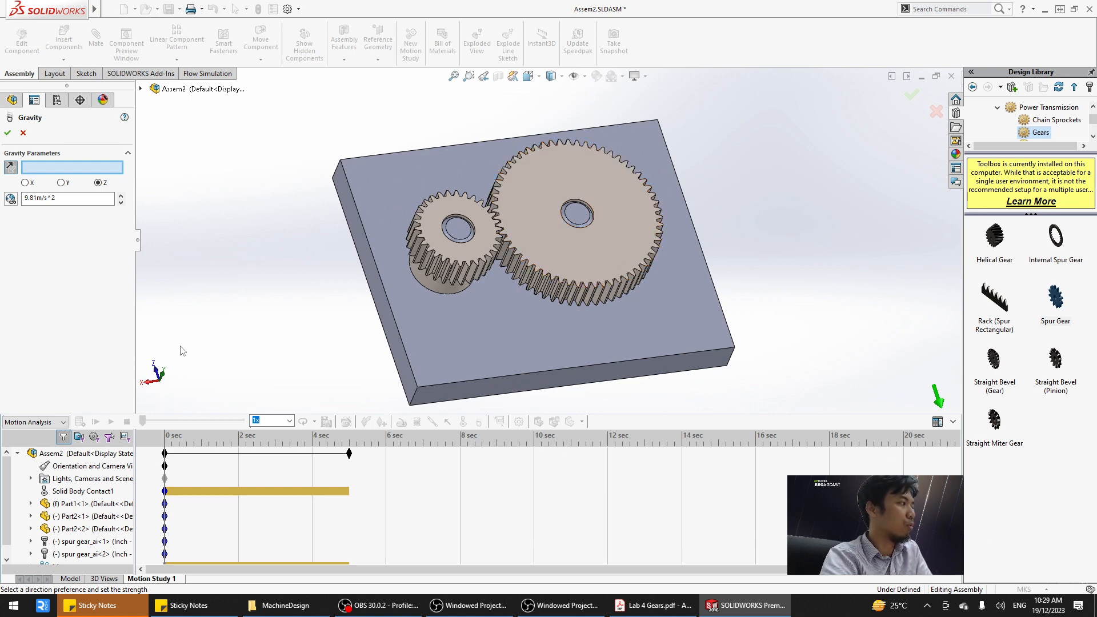
pyautogui.moveTo(294, 357); pyautogui.dragTo(291, 264, button='middle')
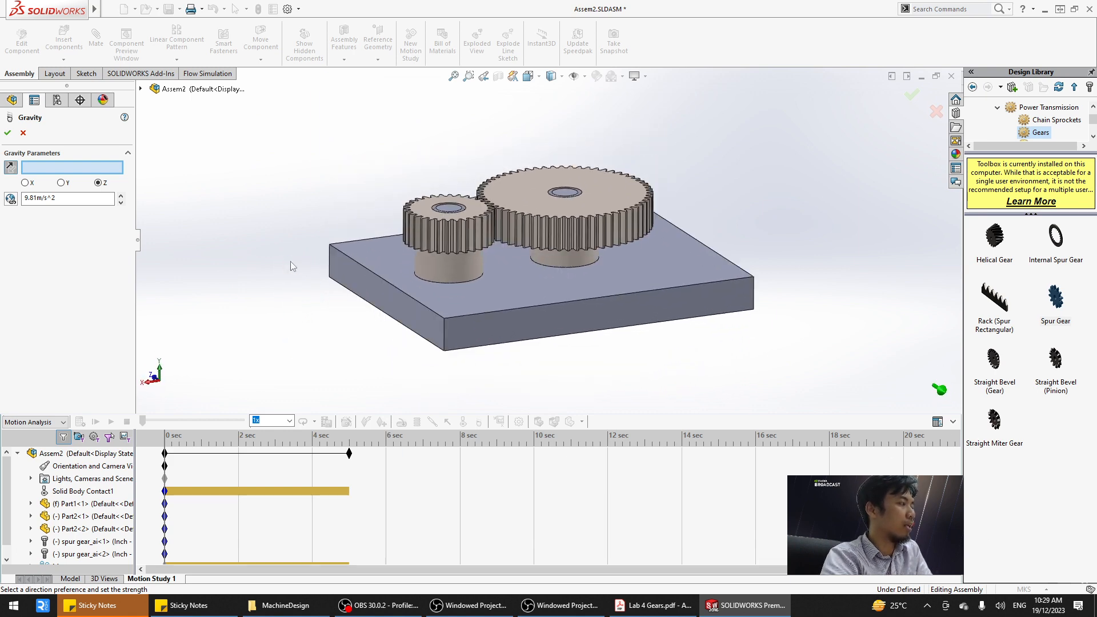
pyautogui.click(61, 183)
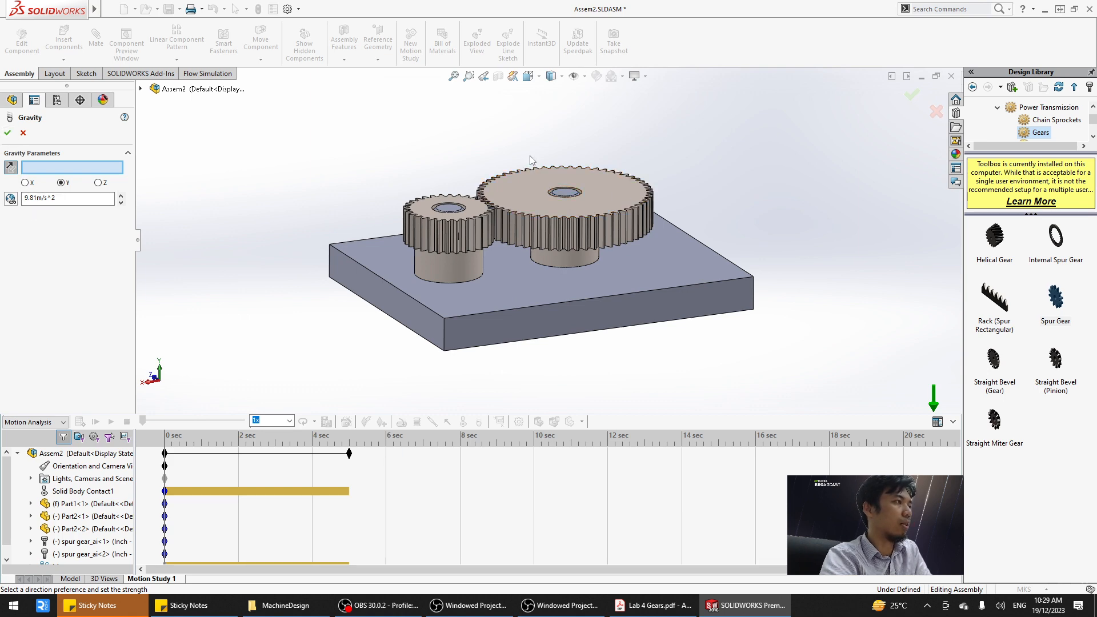
pyautogui.moveTo(532, 160); pyautogui.dragTo(537, 181, button='middle')
pyautogui.scroll(-3, 551, 136)
pyautogui.scroll(2, 574, 269)
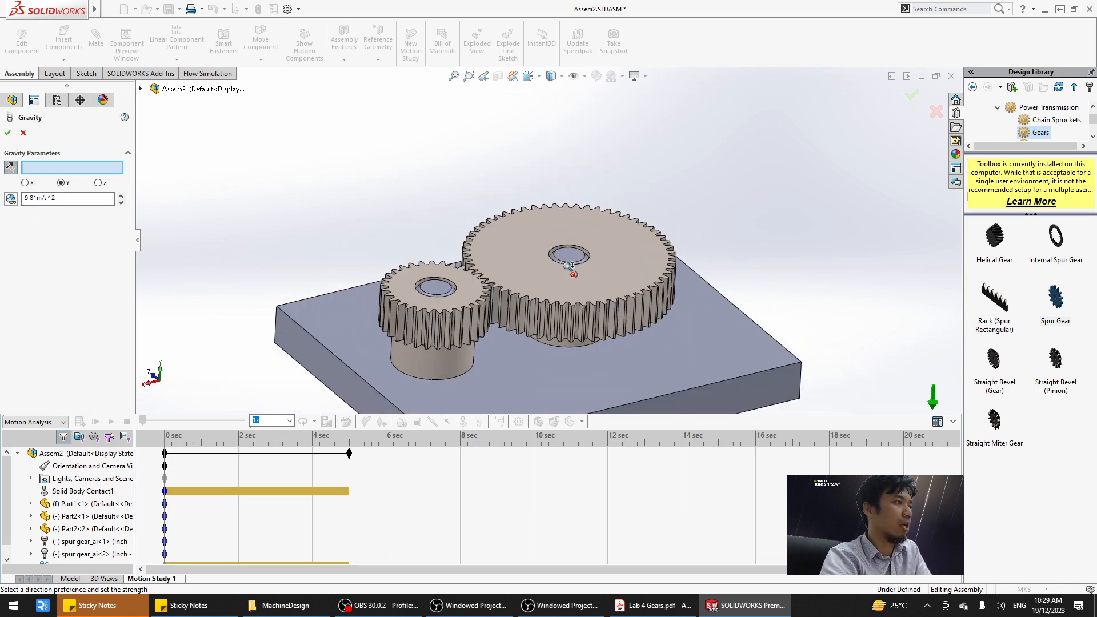
pyautogui.moveTo(574, 262); pyautogui.dragTo(567, 291, button='middle')
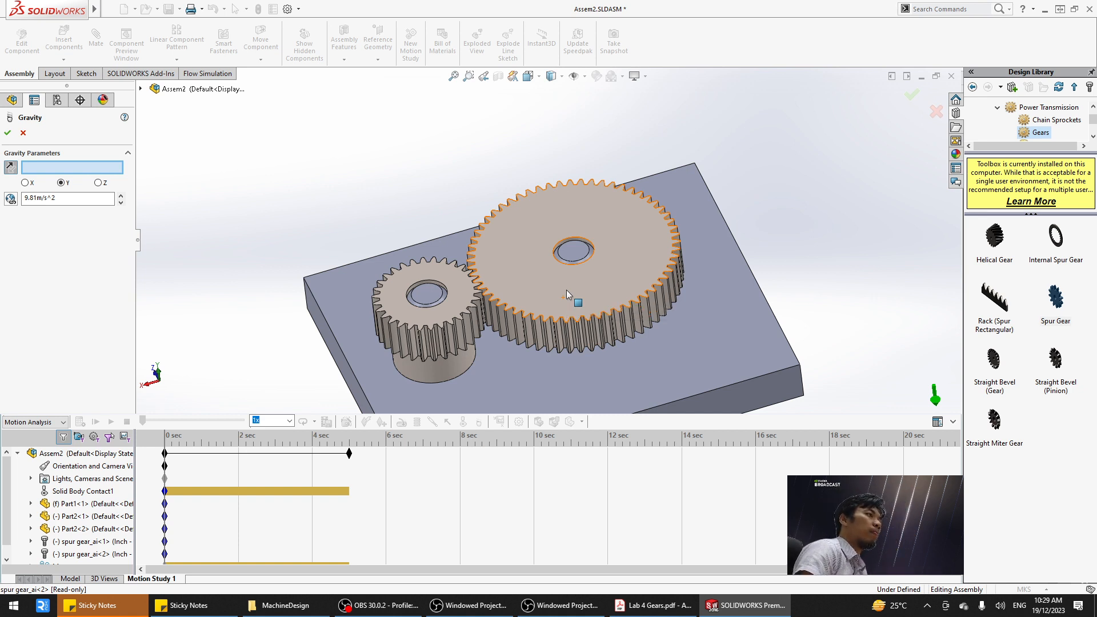
pyautogui.moveTo(569, 244); pyautogui.dragTo(354, 226, button='middle')
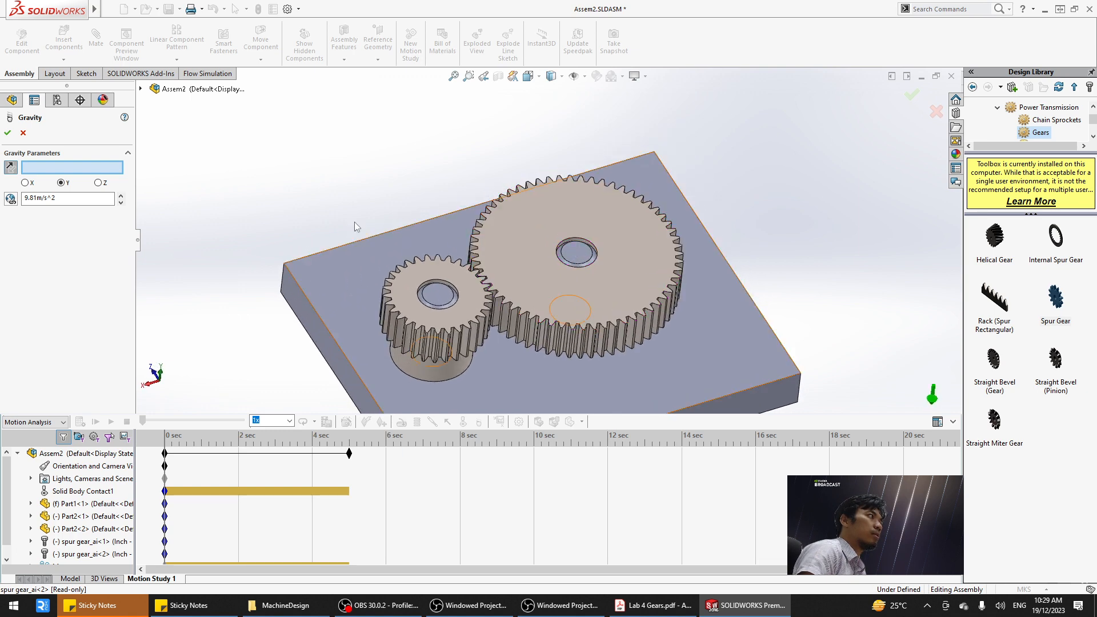
pyautogui.click(7, 133)
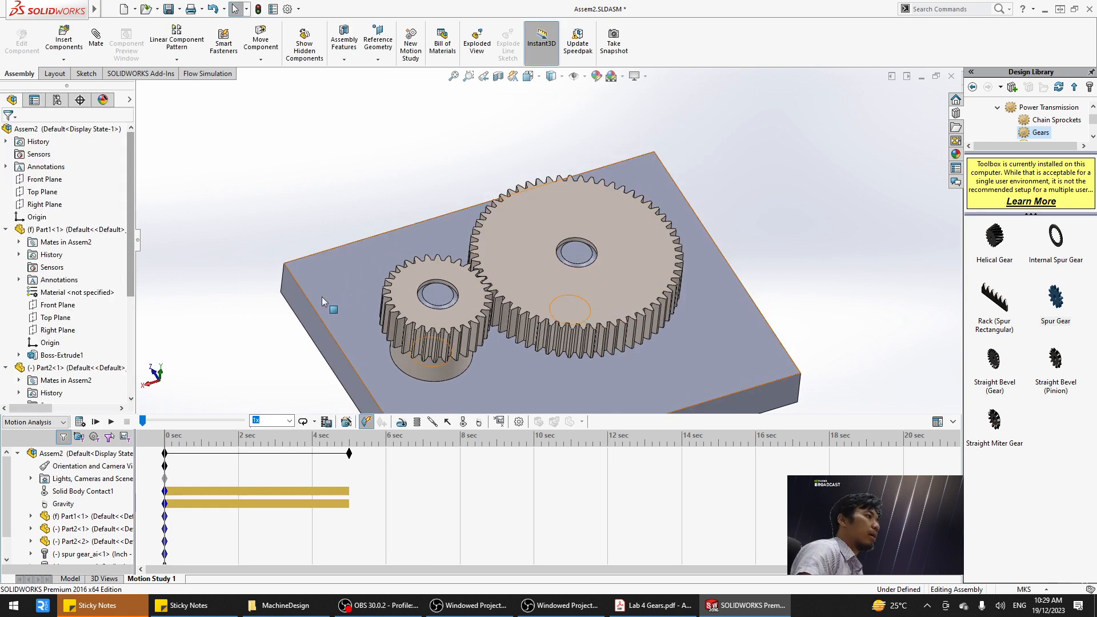
# Add a rotary motor on the 30-tooth gear's top face with a constant speed of 10 RPM.
pyautogui.scroll(1, 491, 331)
pyautogui.scroll(-1, 485, 343)
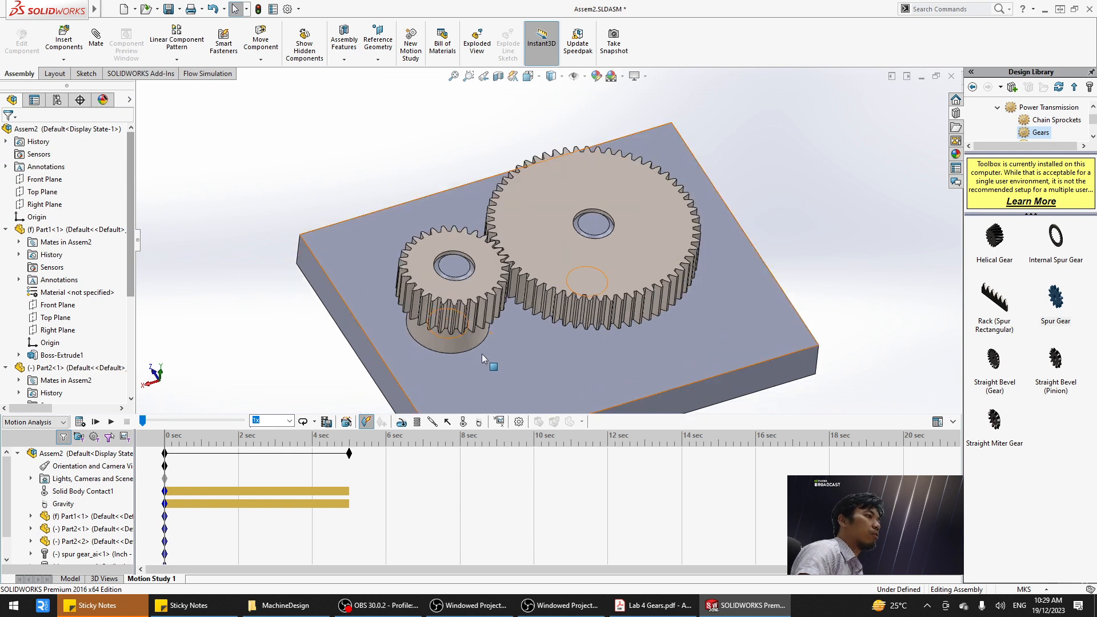
pyautogui.click(401, 422)
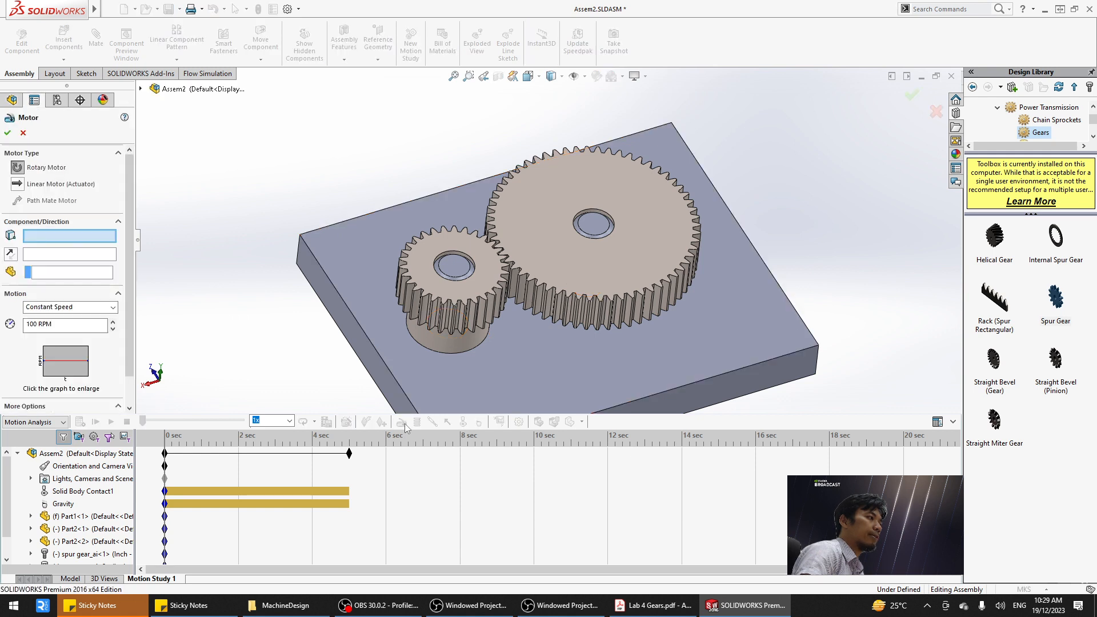
pyautogui.click(481, 251)
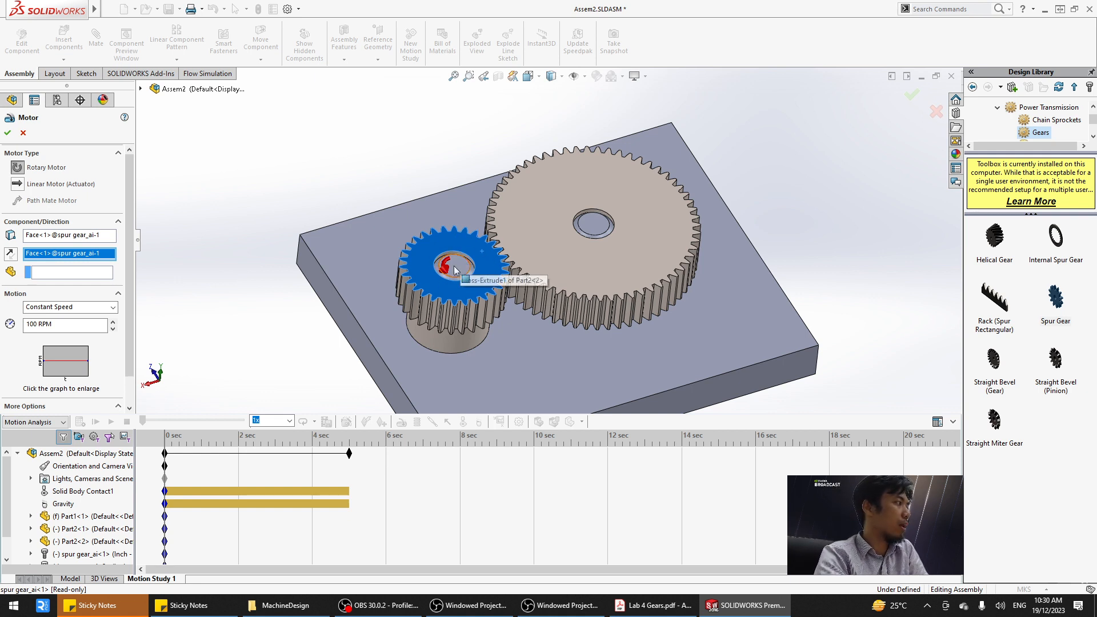
pyautogui.doubleClick(39, 324)
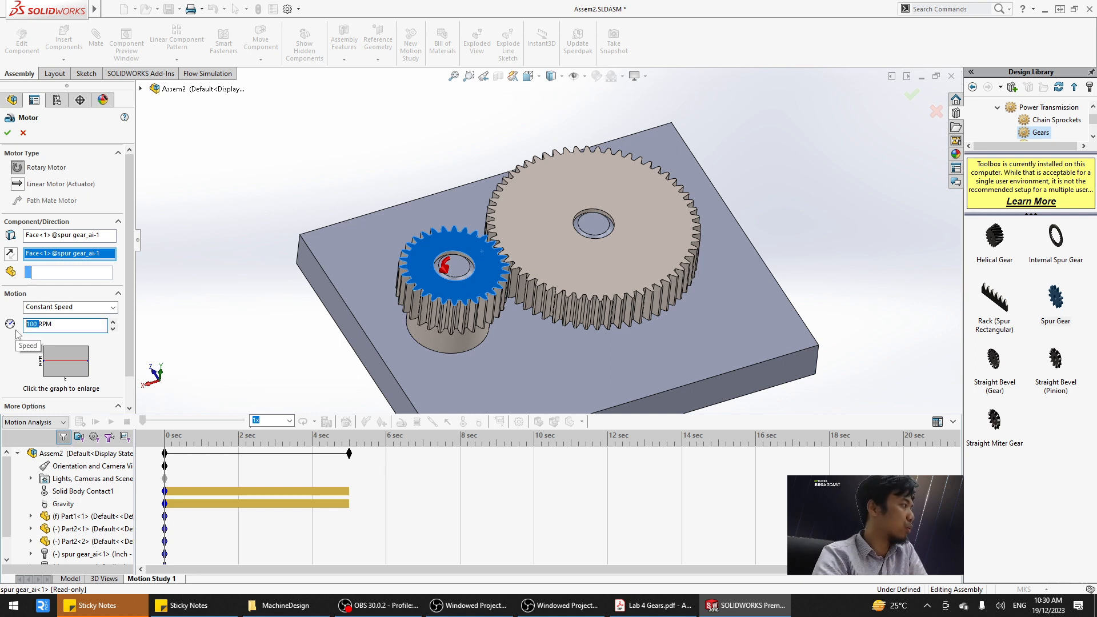
pyautogui.write('10')
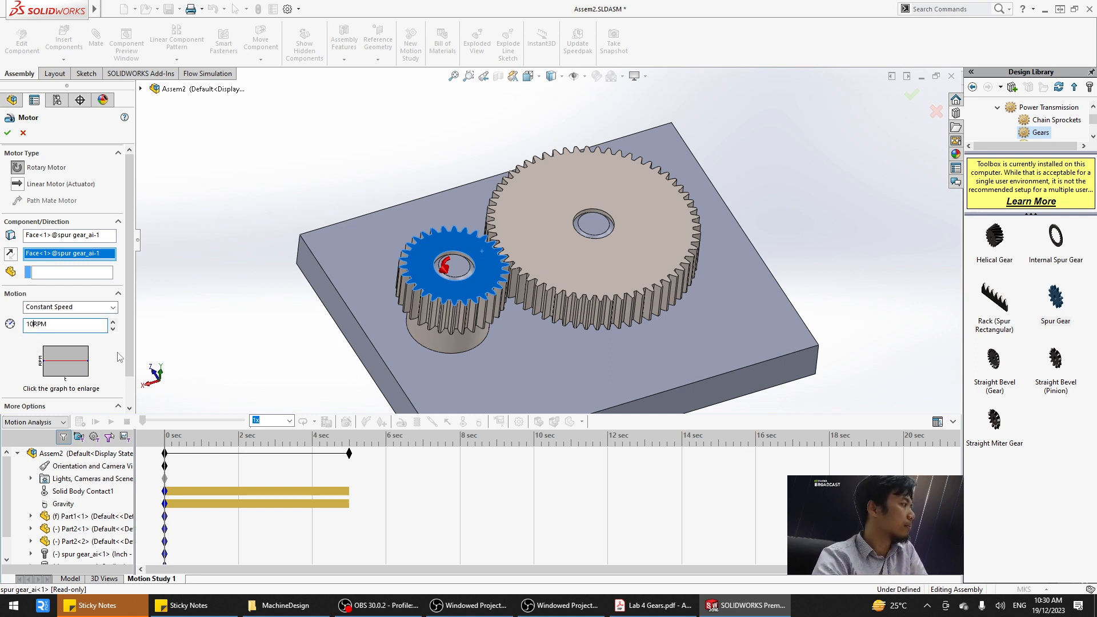
pyautogui.moveTo(130, 341); pyautogui.dragTo(126, 314)
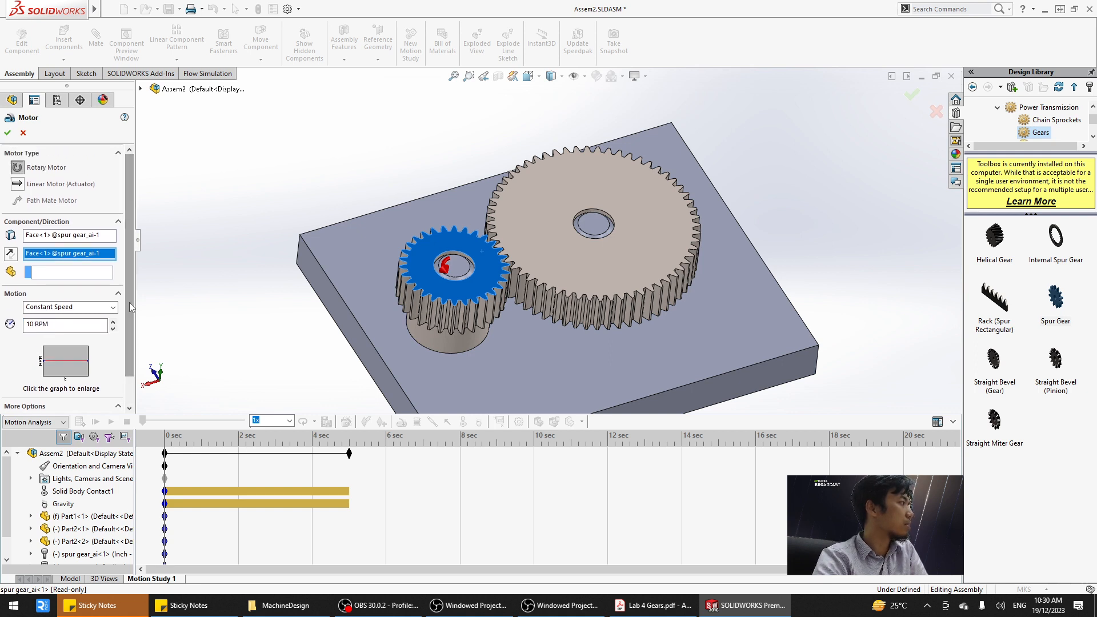
pyautogui.click(8, 132)
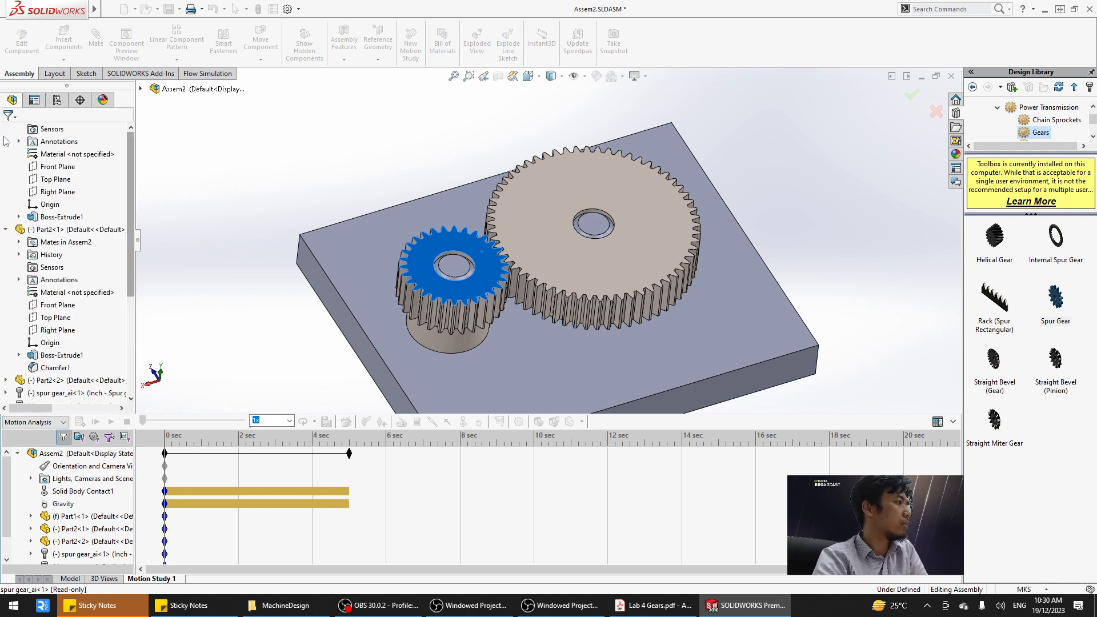
# Extend the motion study's end time to 10 seconds and calculate the study.
pyautogui.scroll(4, 14, 153)
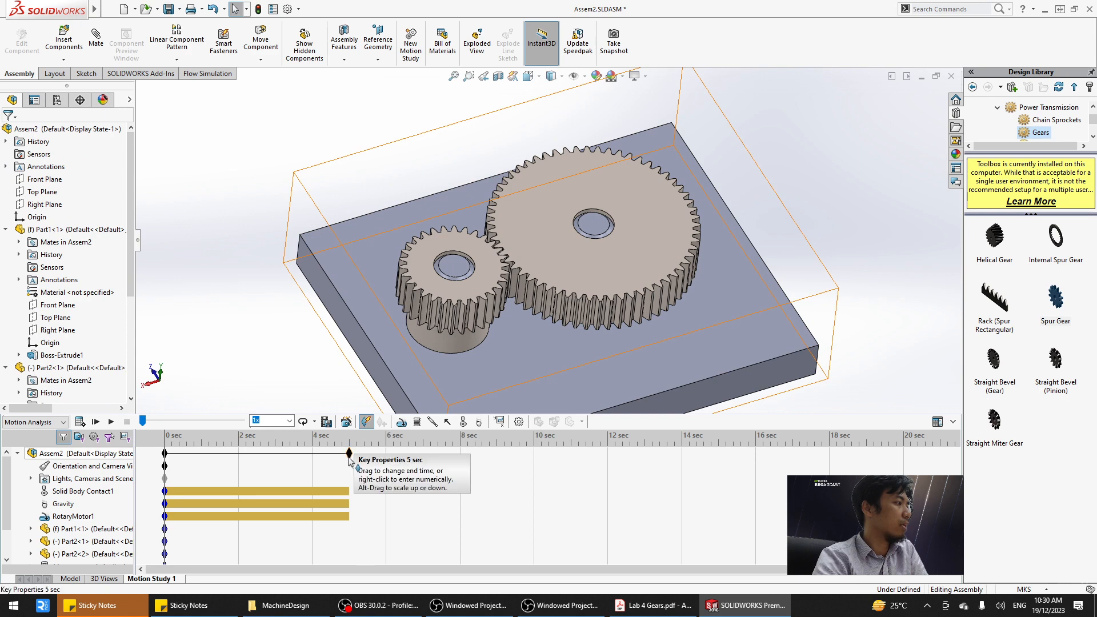
pyautogui.moveTo(350, 457); pyautogui.dragTo(533, 455)
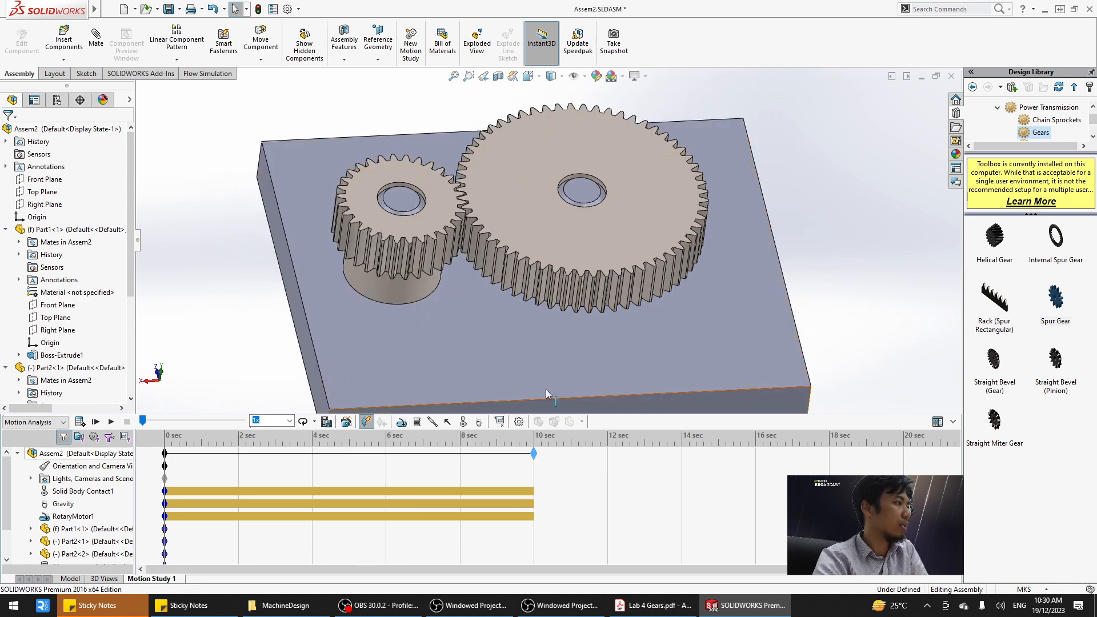
pyautogui.moveTo(546, 389); pyautogui.dragTo(502, 295, button='middle')
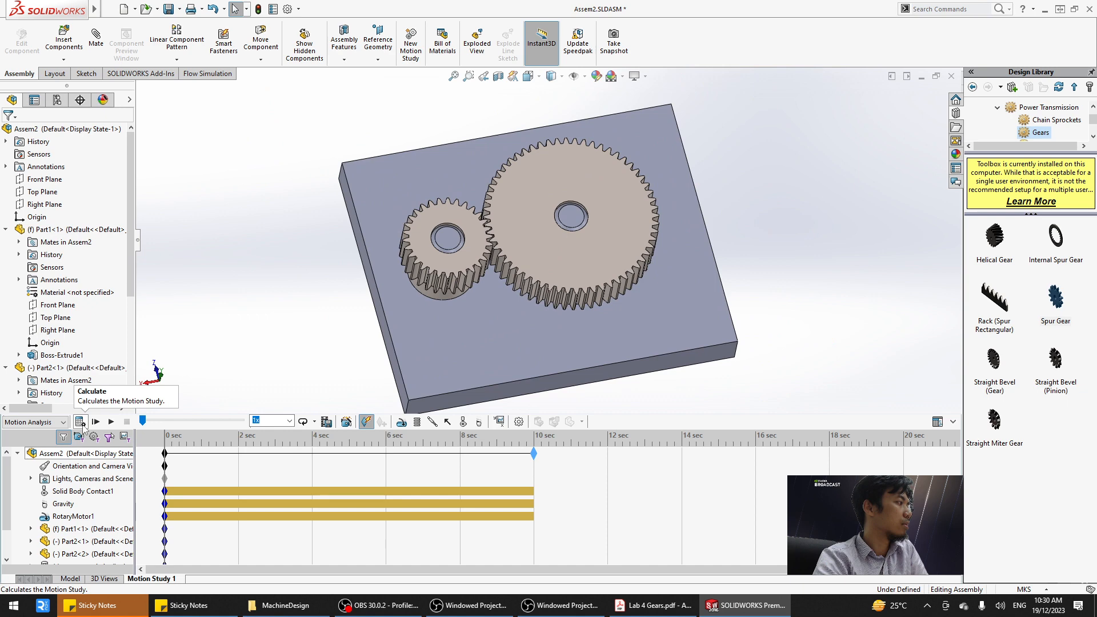
pyautogui.click(81, 422)
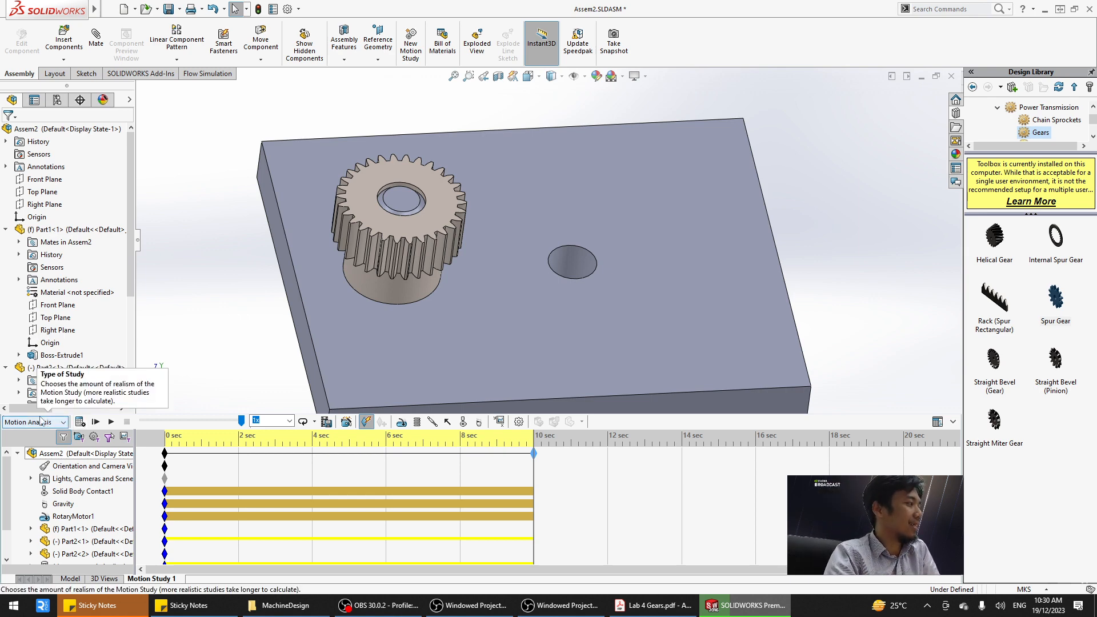
# Rewind the calculated motion study to 0 seconds, play it briefly to check the gears' motion, and return it to the start.
pyautogui.moveTo(661, 363); pyautogui.dragTo(694, 341, button='middle')
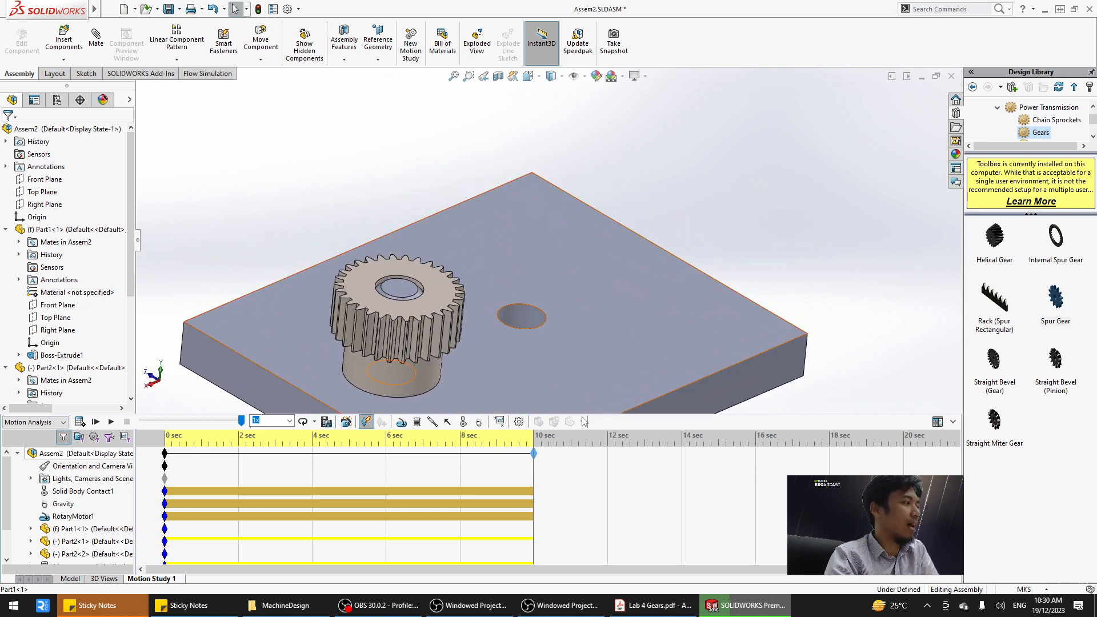
pyautogui.moveTo(241, 421); pyautogui.dragTo(143, 422)
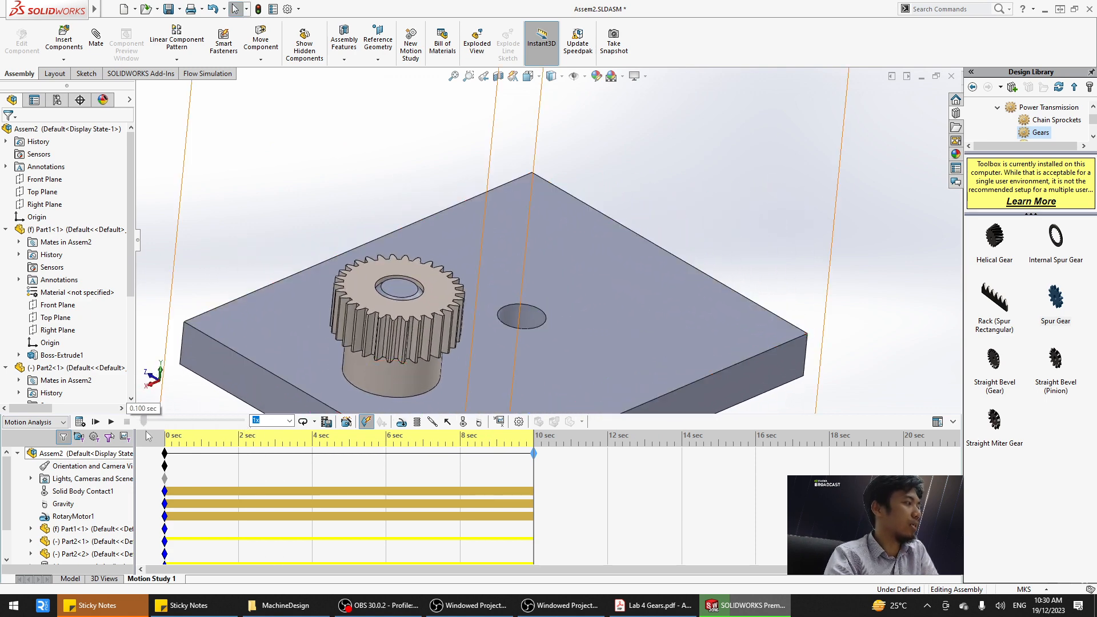
pyautogui.moveTo(684, 320); pyautogui.dragTo(657, 277, button='middle')
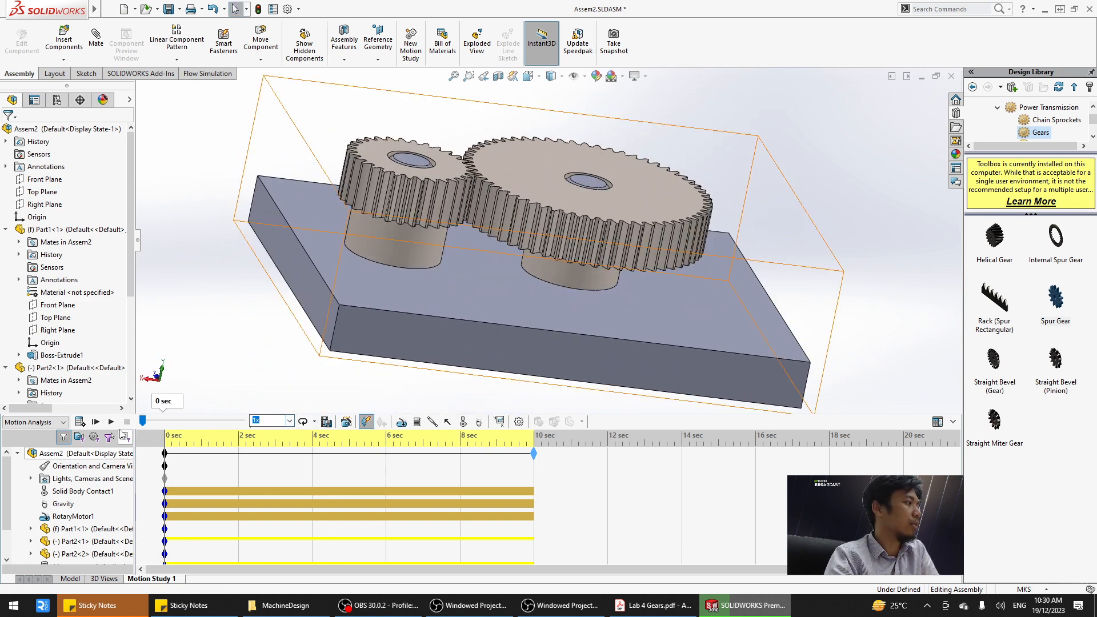
pyautogui.click(112, 423)
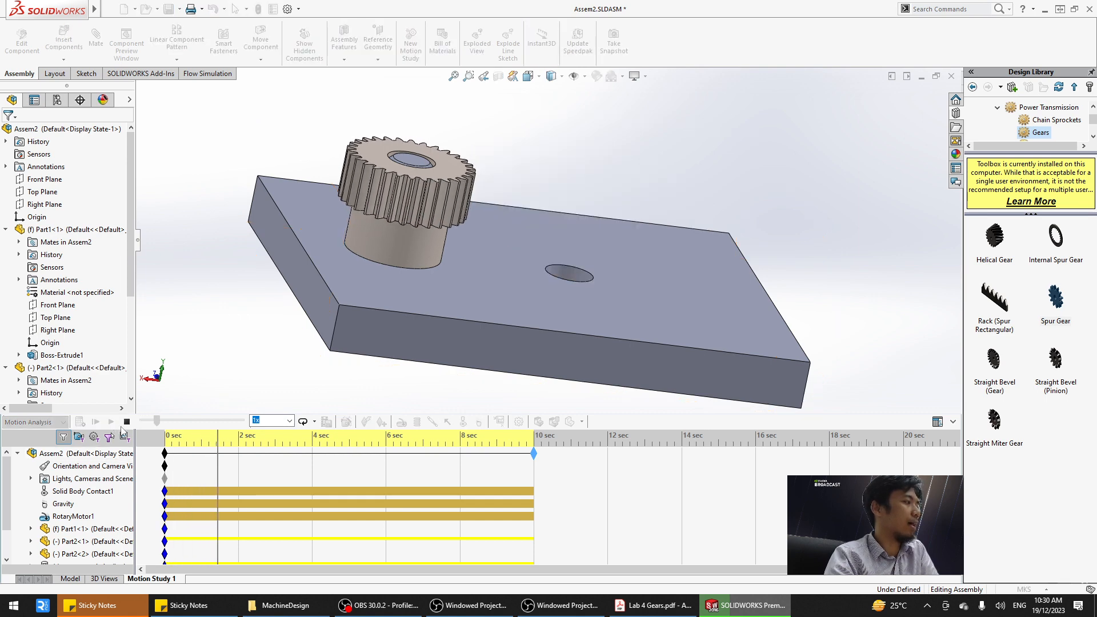
pyautogui.click(127, 422)
pyautogui.moveTo(163, 421); pyautogui.dragTo(140, 421)
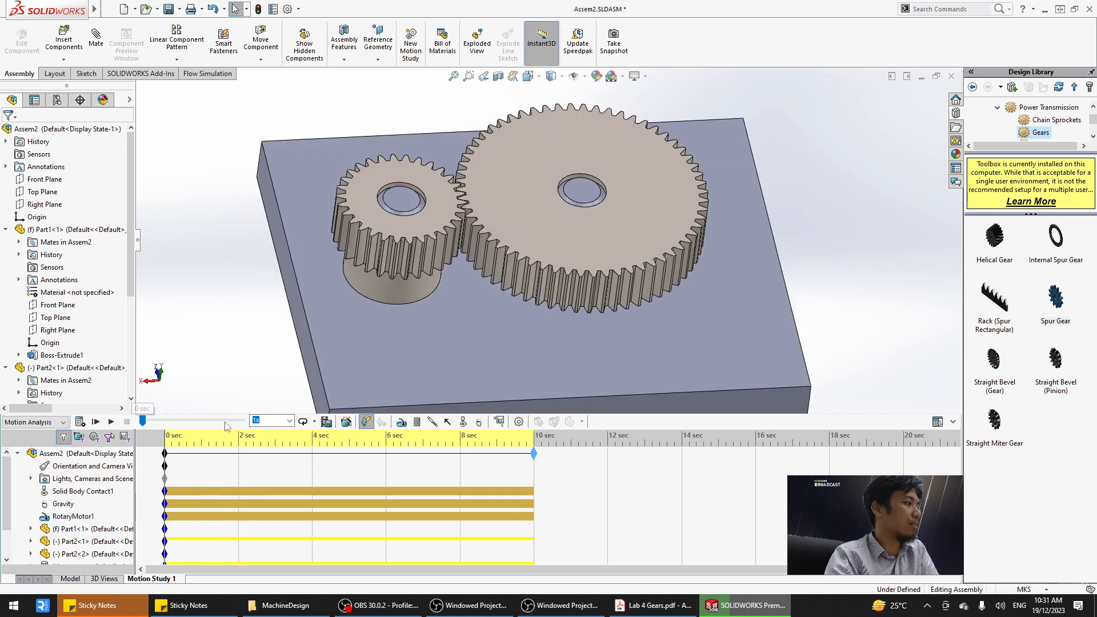
# Set the motion study's playback speed to 0.1x and play it briefly with the gears seen from a lower angle.
pyautogui.click(293, 422)
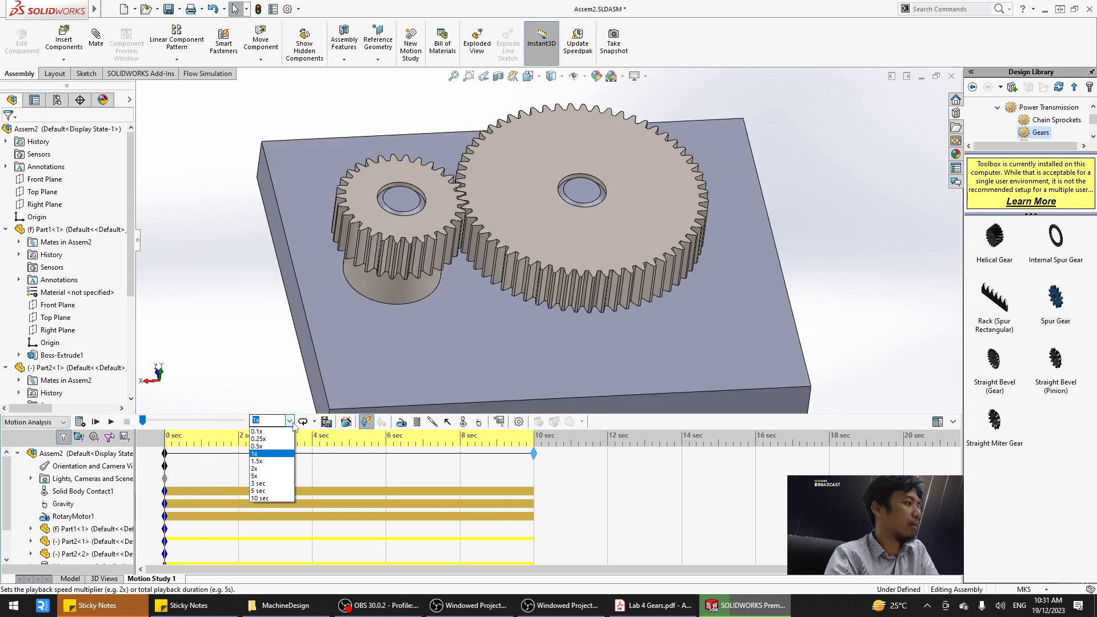
pyautogui.click(258, 432)
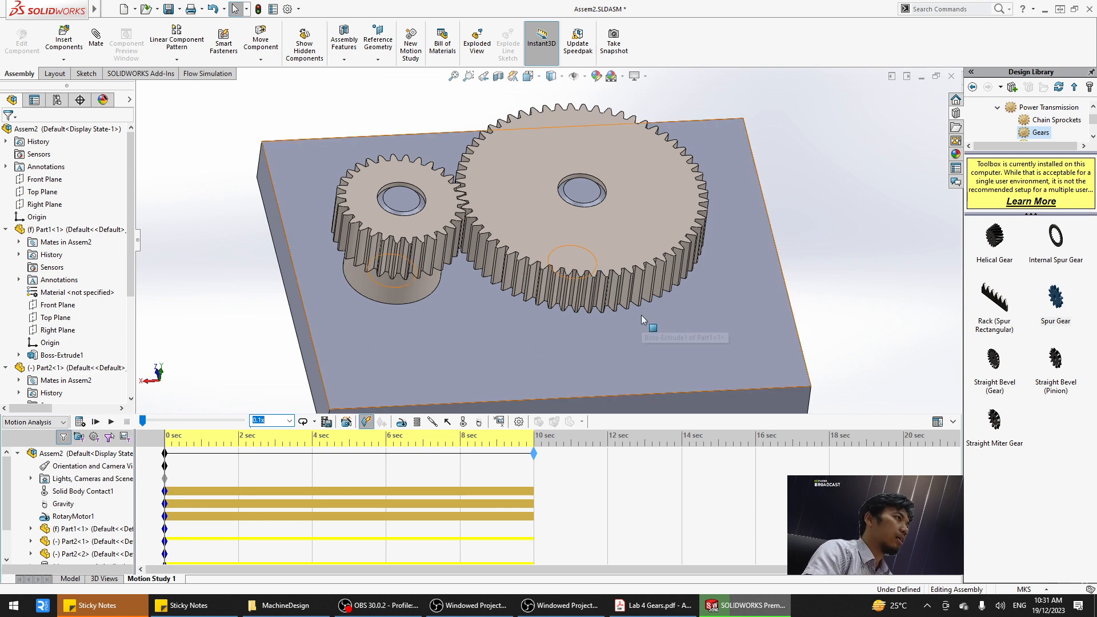
pyautogui.moveTo(648, 318); pyautogui.dragTo(651, 277, button='middle')
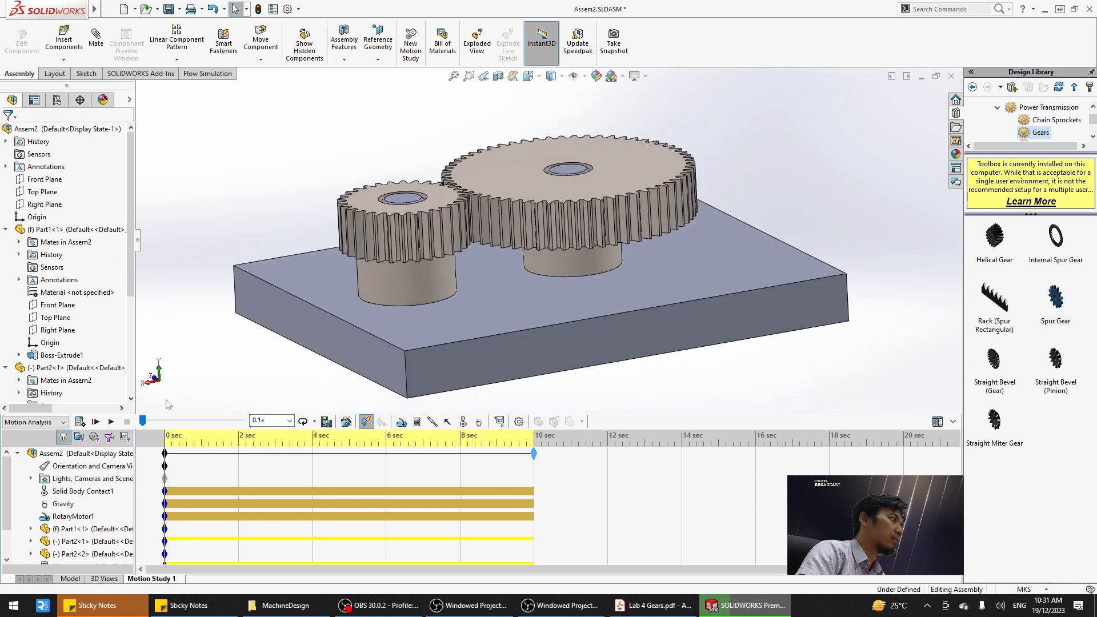
pyautogui.click(111, 423)
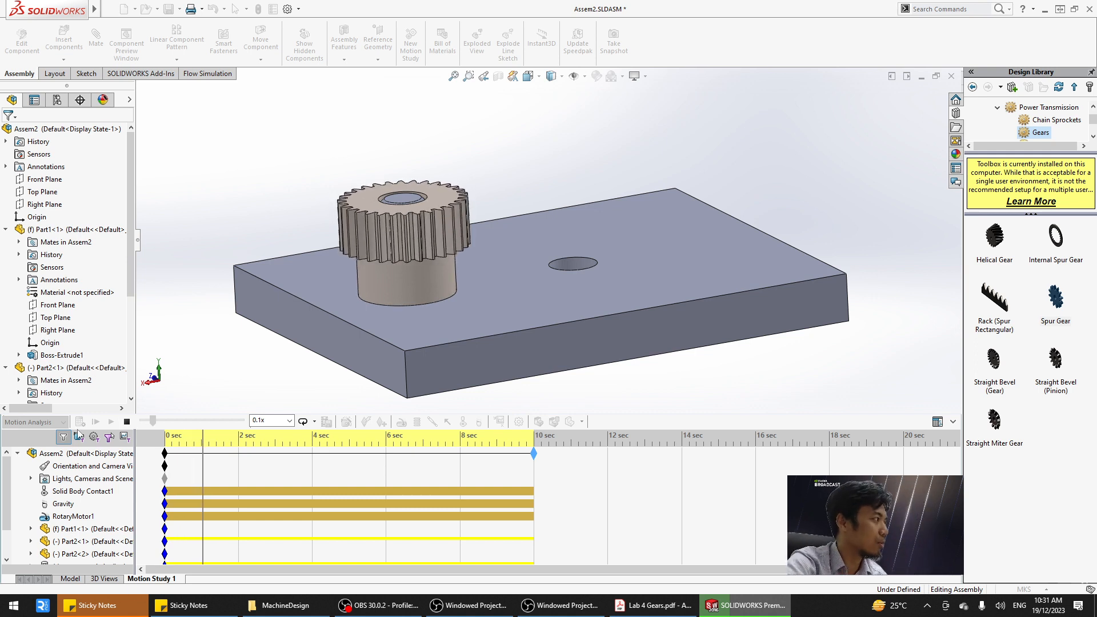
pyautogui.click(127, 421)
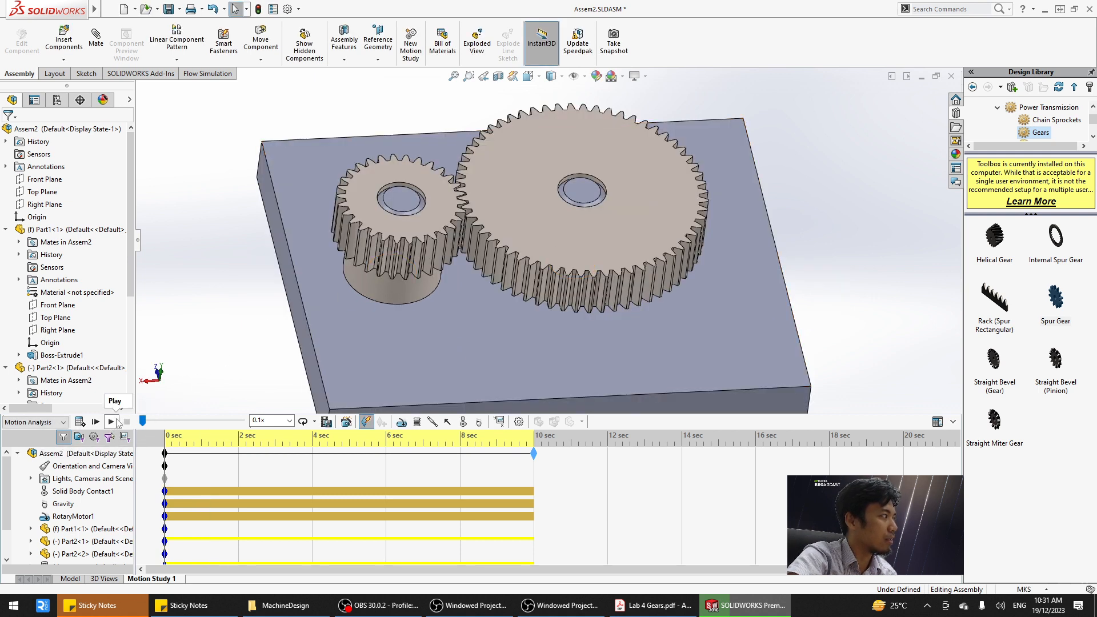
# Replay the study while viewing the plate's underside to examine how the parts move, and rewind it to 0 seconds.
pyautogui.click(113, 421)
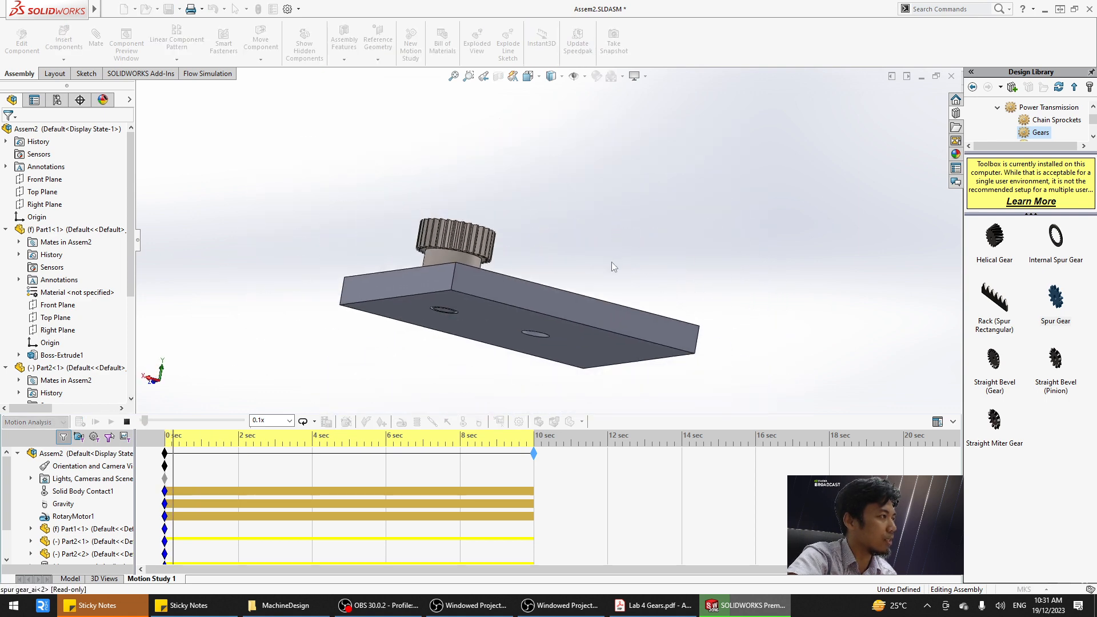
pyautogui.click(127, 422)
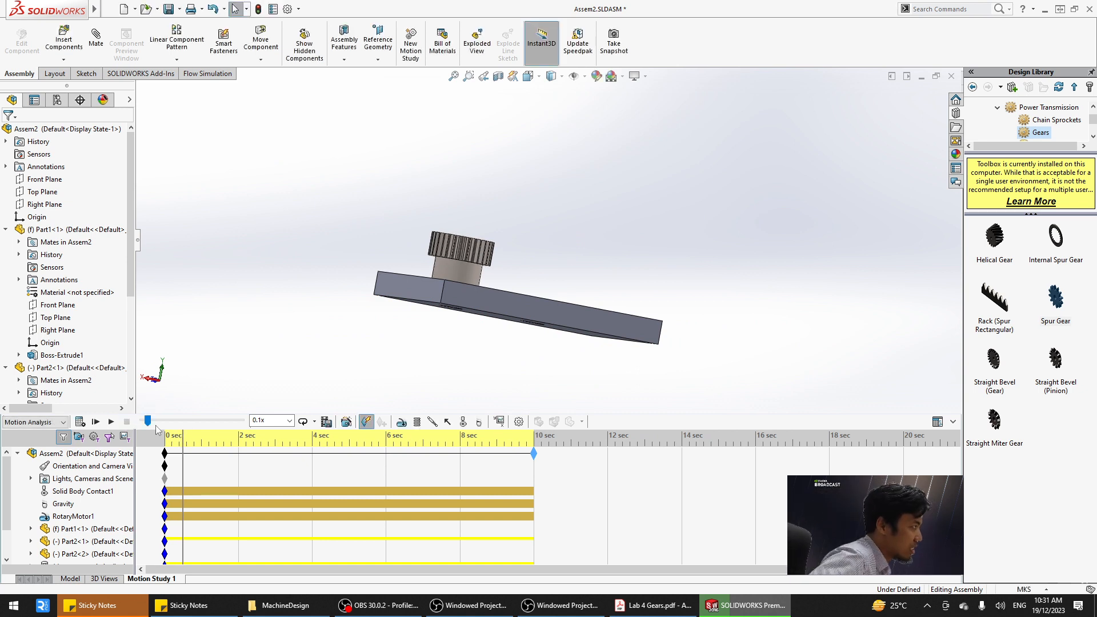
pyautogui.moveTo(154, 423)
pyautogui.moveTo(144, 421); pyautogui.dragTo(141, 422)
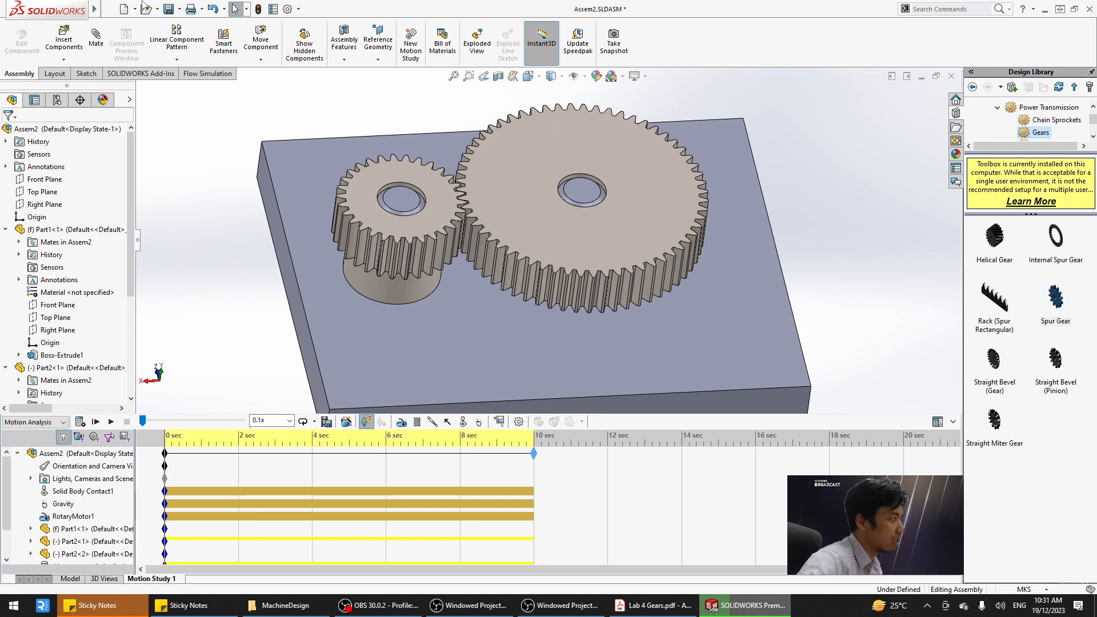
pyautogui.scroll(-1, 86, 531)
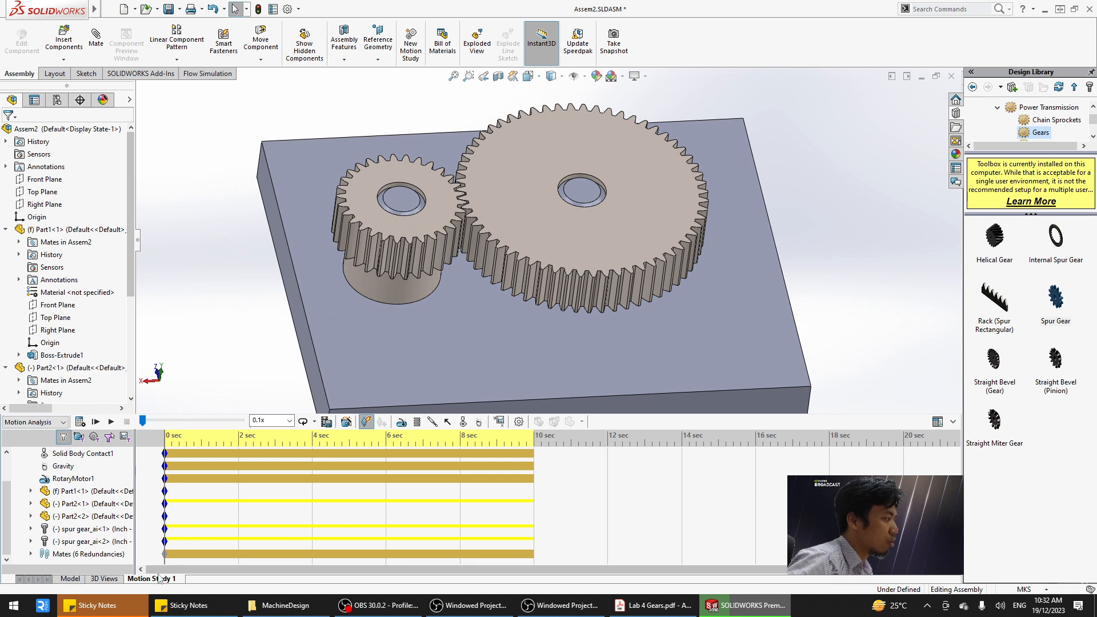
# Return to the assembly model and inspect the gears, shafts and list of existing mates.
pyautogui.click(70, 579)
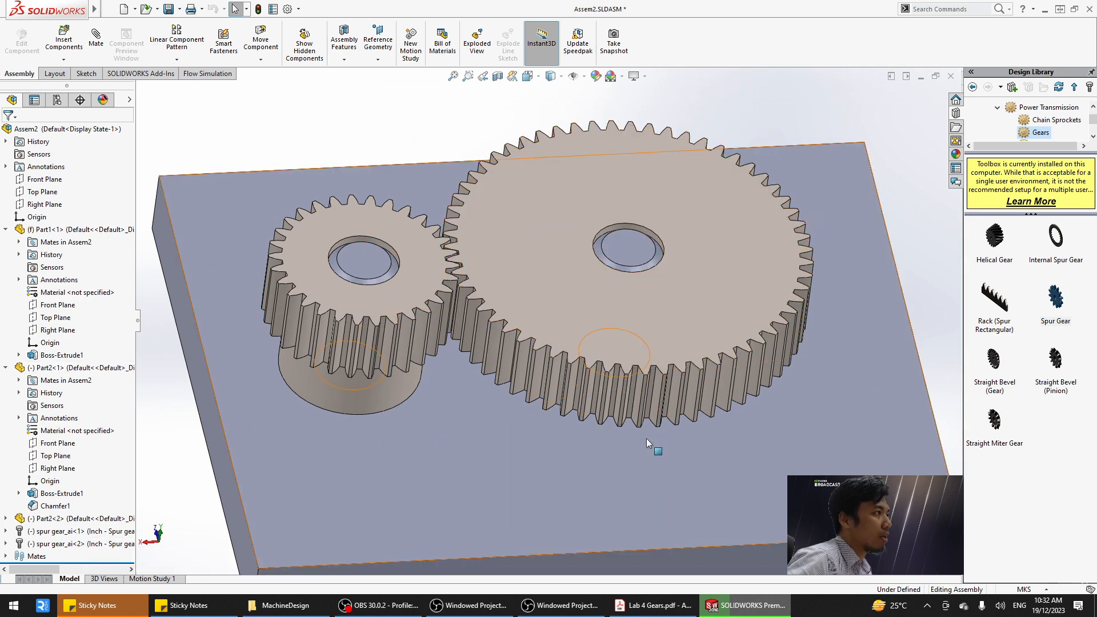
pyautogui.moveTo(647, 440); pyautogui.dragTo(636, 388, button='middle')
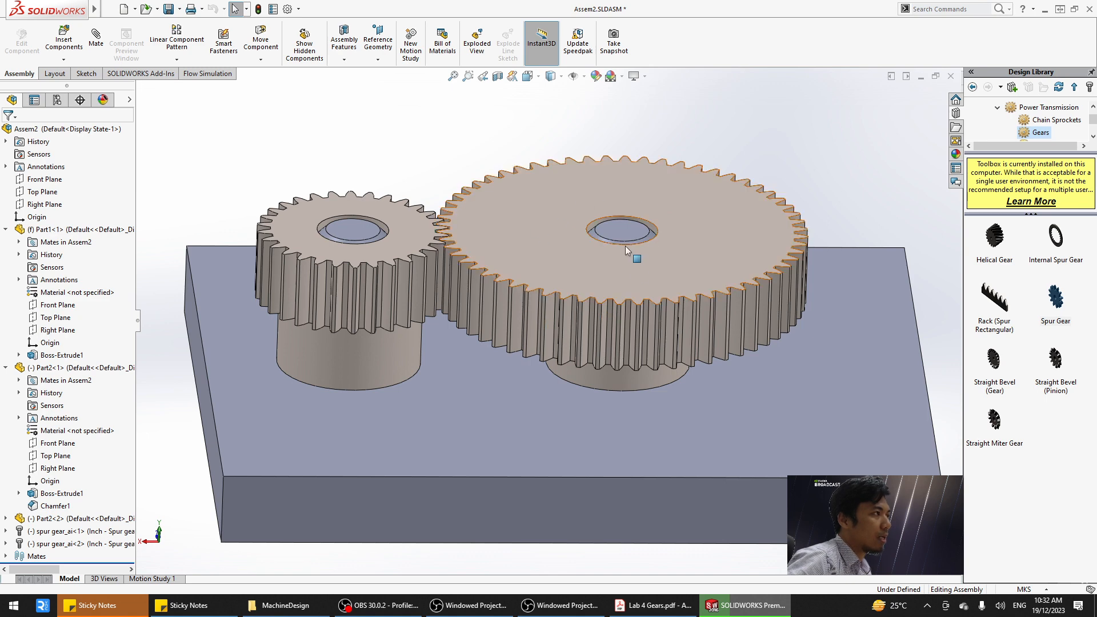
pyautogui.scroll(3, 611, 484)
pyautogui.moveTo(608, 479); pyautogui.dragTo(602, 423, button='middle')
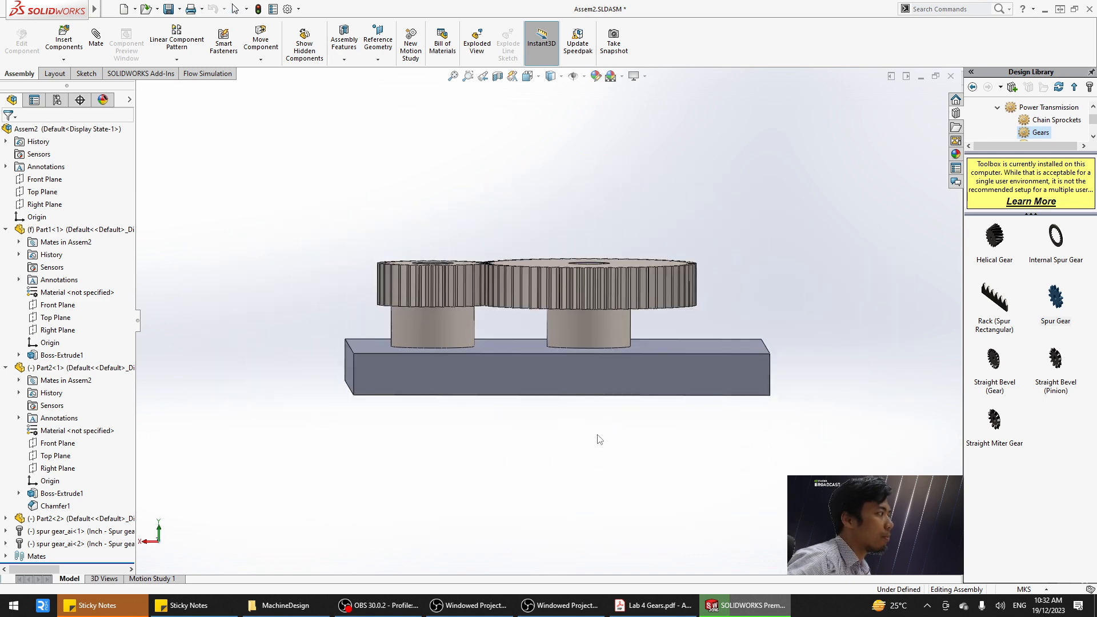
pyautogui.click(6, 555)
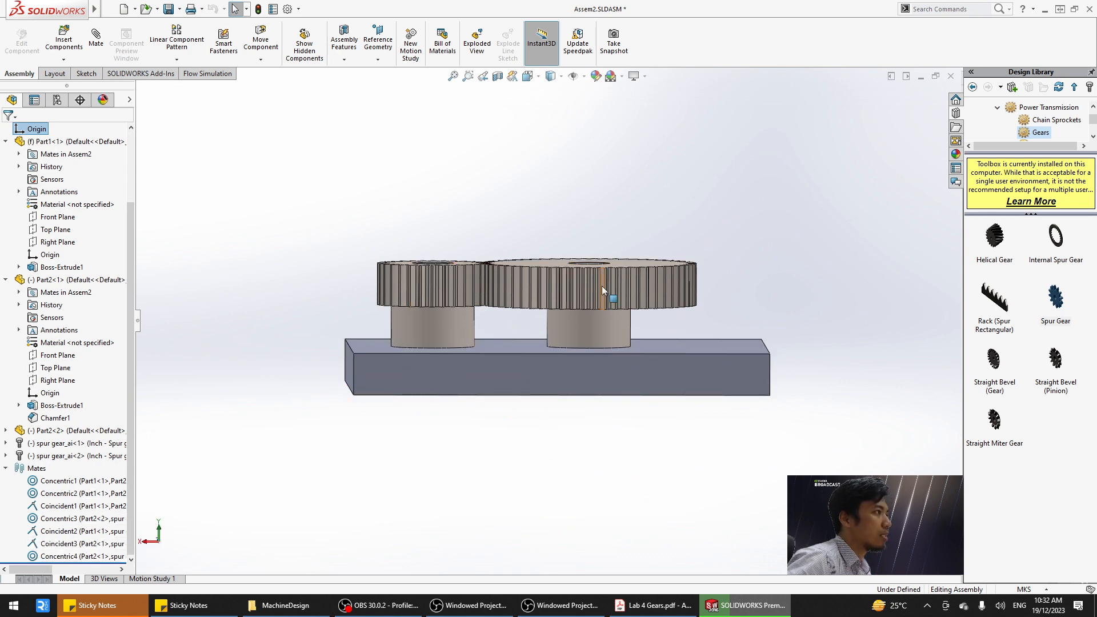
pyautogui.moveTo(548, 191); pyautogui.dragTo(535, 294, button='middle')
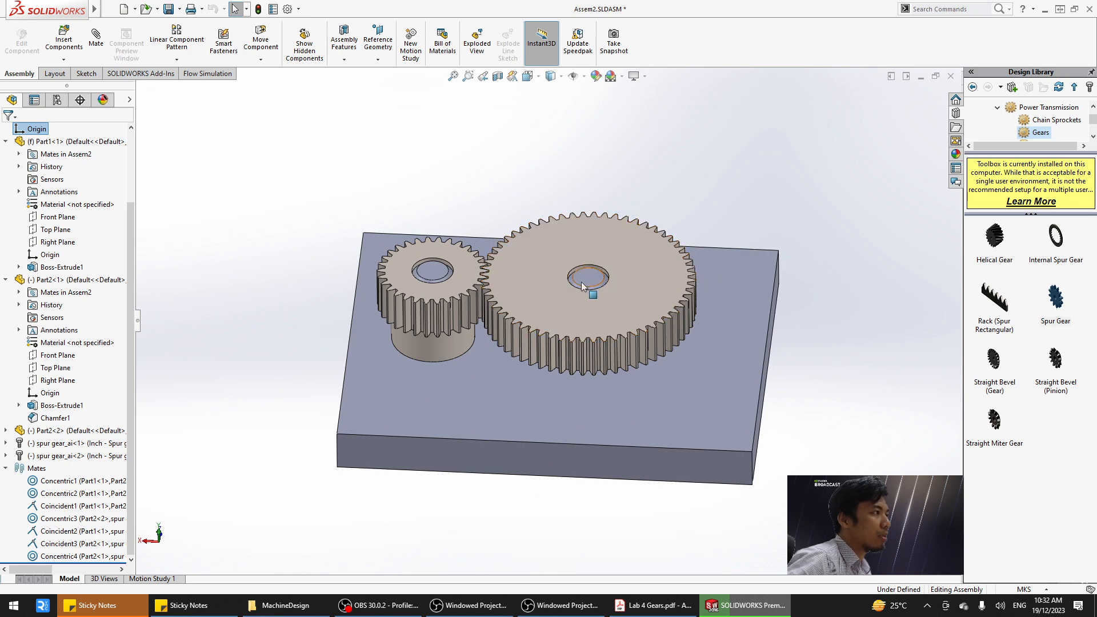
# Add a coincident mate between the bottom end face of the larger gear's shaft and the plate's bottom face.
pyautogui.moveTo(530, 510); pyautogui.dragTo(471, 504, button='middle')
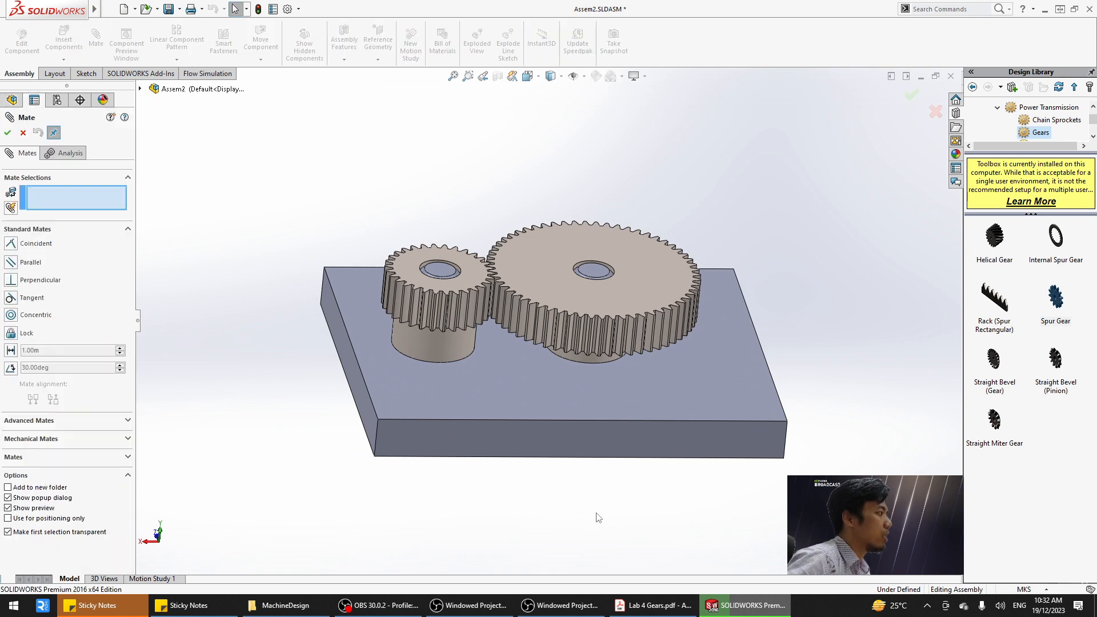
pyautogui.moveTo(598, 518); pyautogui.dragTo(599, 329, button='middle')
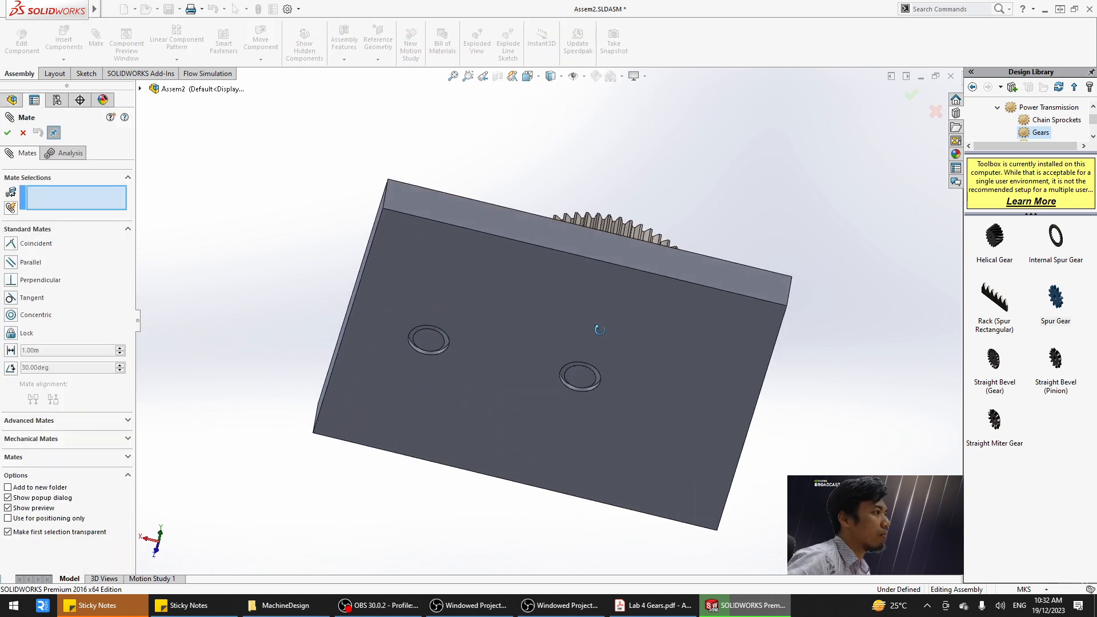
pyautogui.click(583, 373)
pyautogui.click(592, 323)
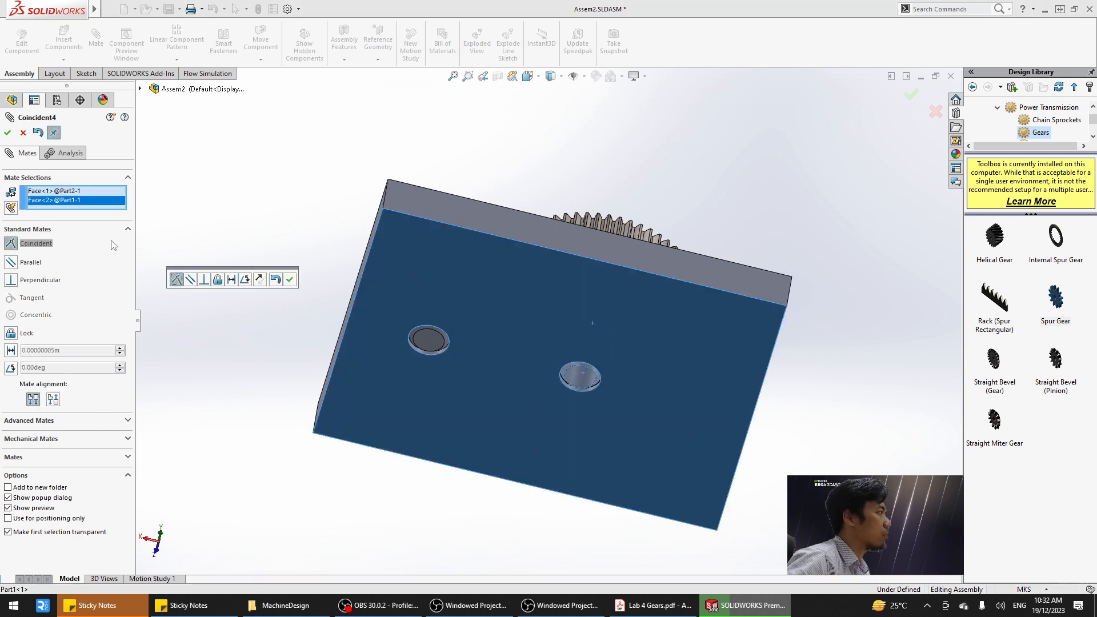
pyautogui.click(290, 280)
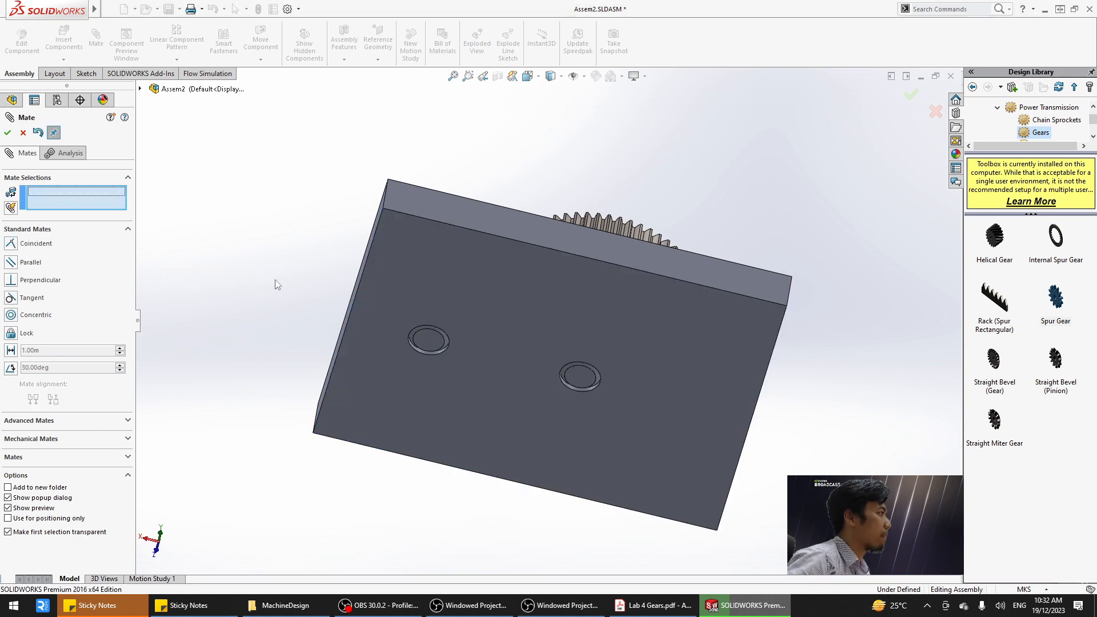
pyautogui.click(7, 133)
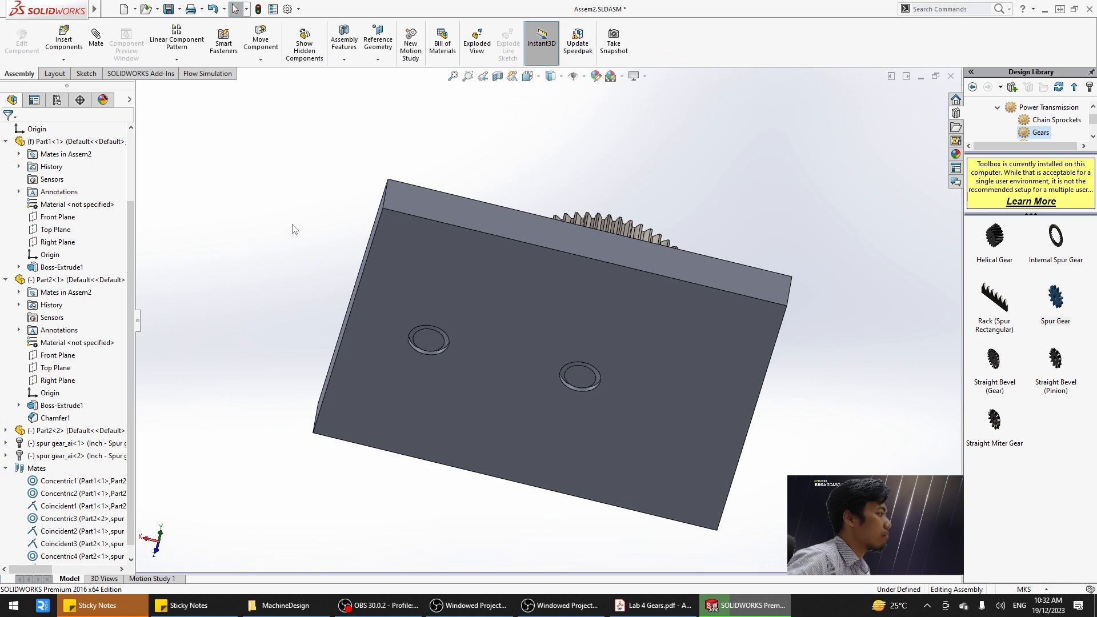
# Review the assembly's mates one by one, from Coincident4 back to Concentric3, to examine which faces each one constrains.
pyautogui.moveTo(292, 194); pyautogui.dragTo(285, 347, button='middle')
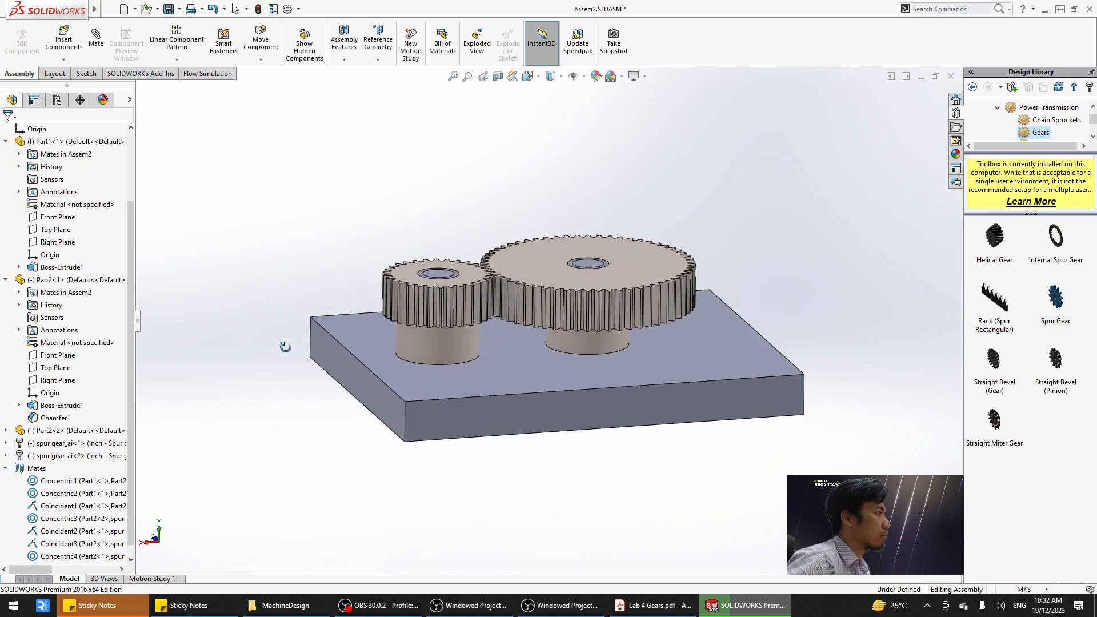
pyautogui.scroll(-1, 129, 354)
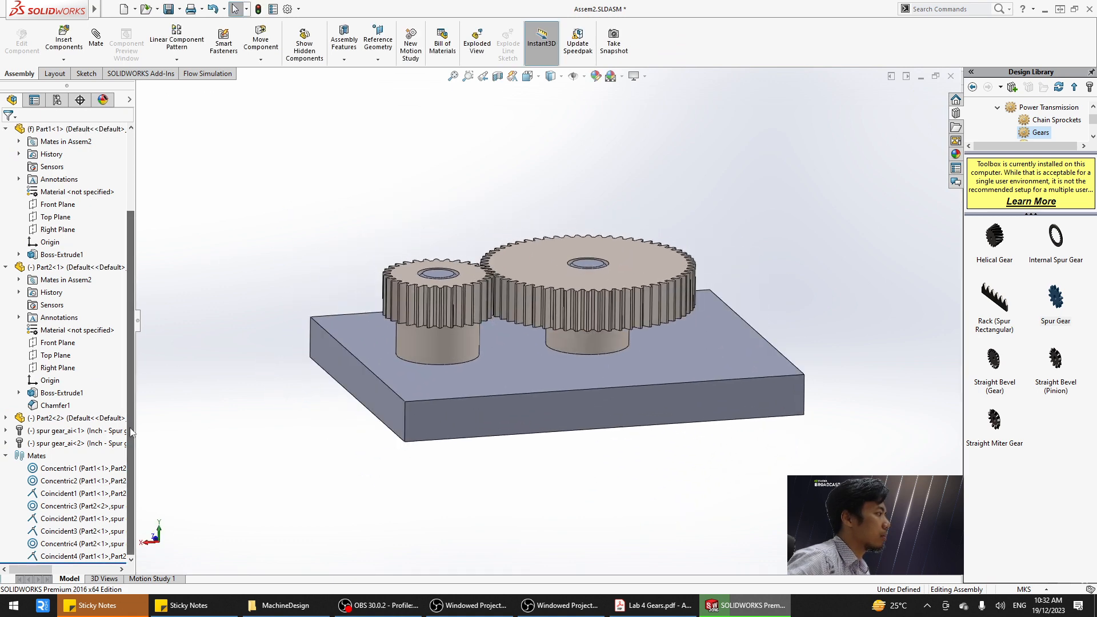
pyautogui.click(89, 556)
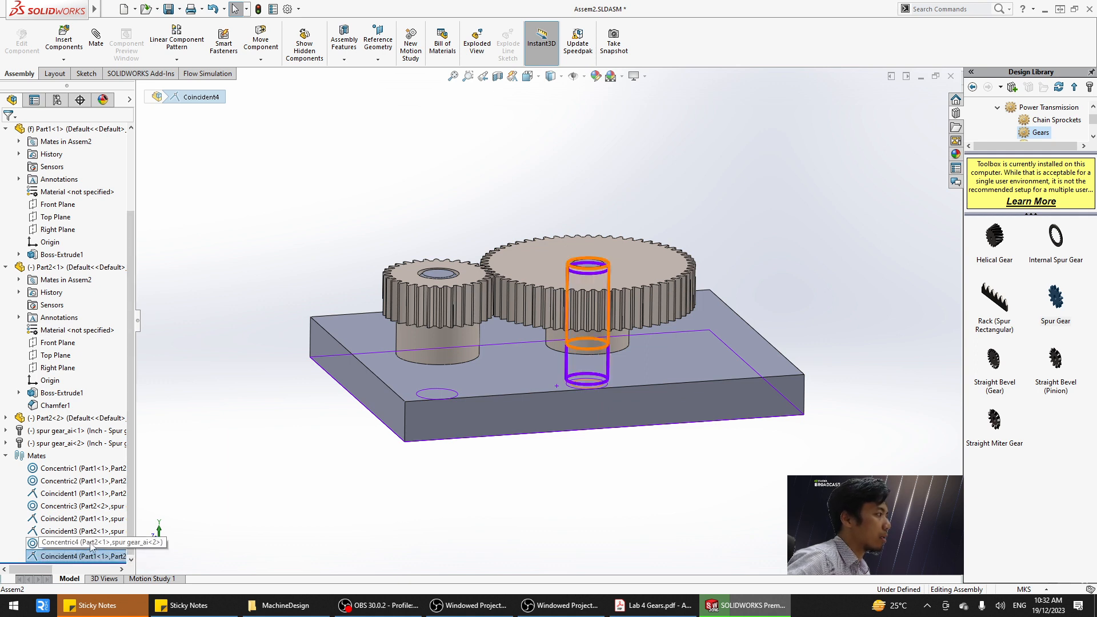
pyautogui.click(54, 543)
pyautogui.click(51, 532)
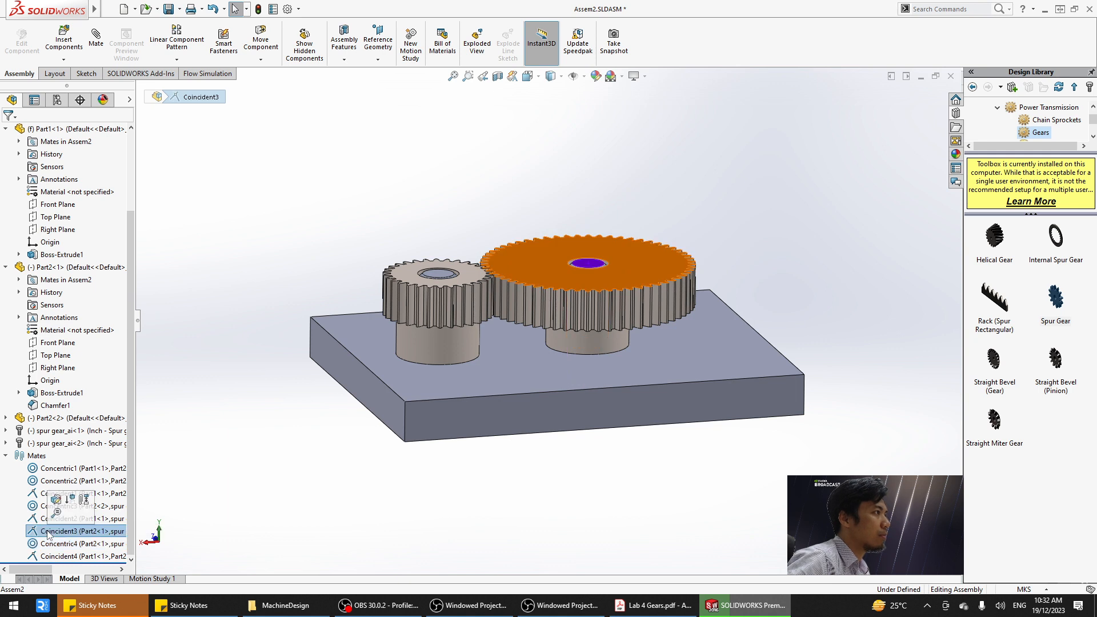
pyautogui.click(37, 519)
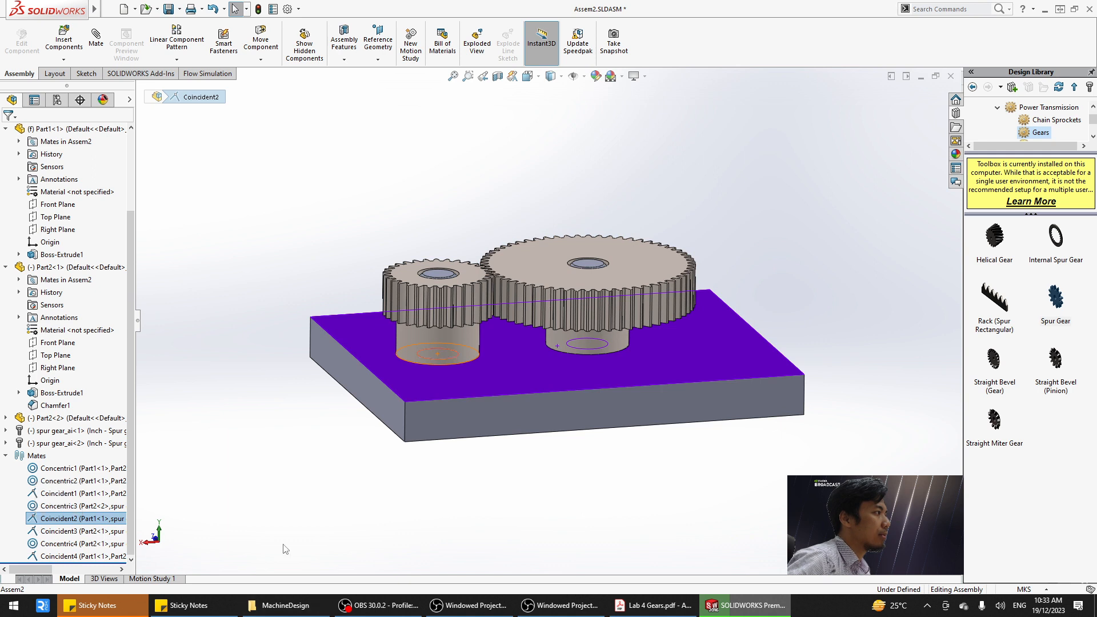
pyautogui.click(86, 507)
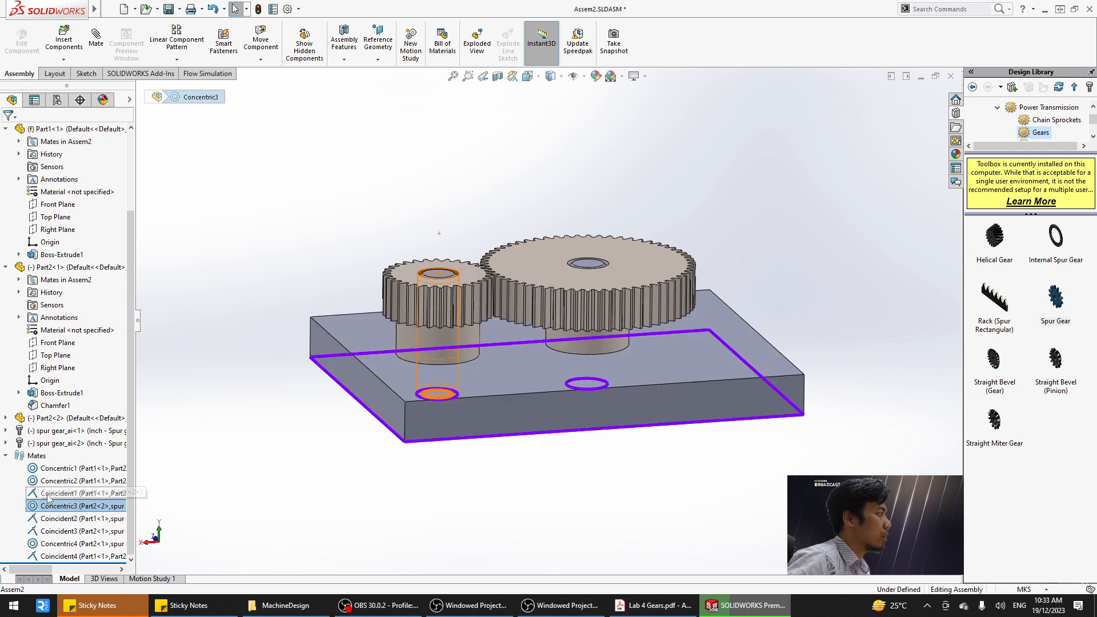
pyautogui.click(221, 398)
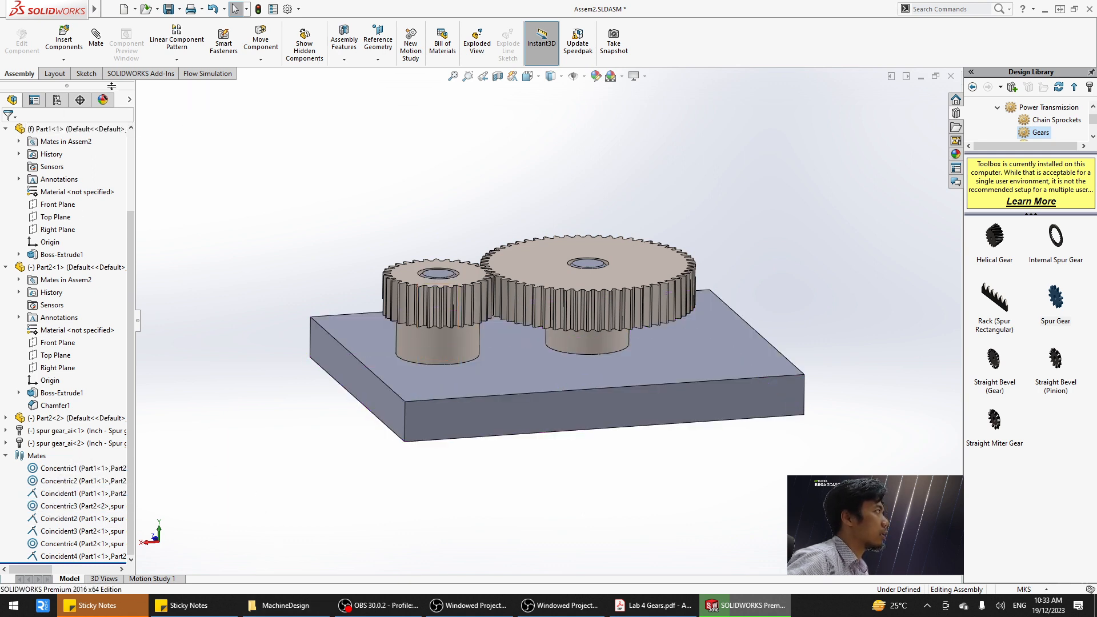
# Update Motion Study 1's initial animation state to the changed component positions, and check the Coincident4 mate in the study.
pyautogui.click(151, 578)
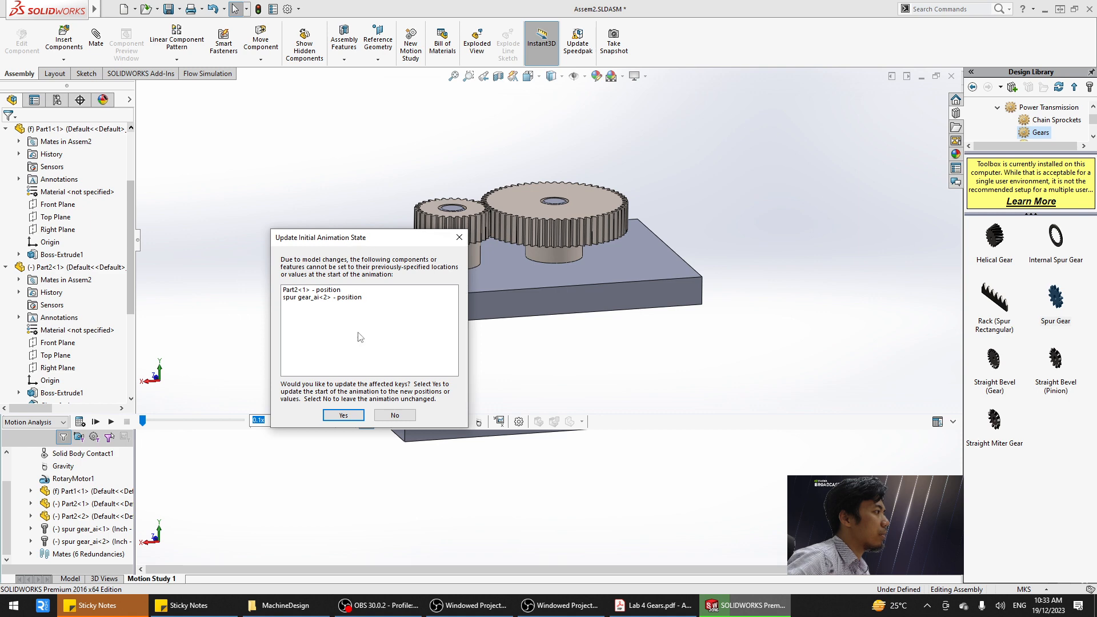
pyautogui.click(343, 415)
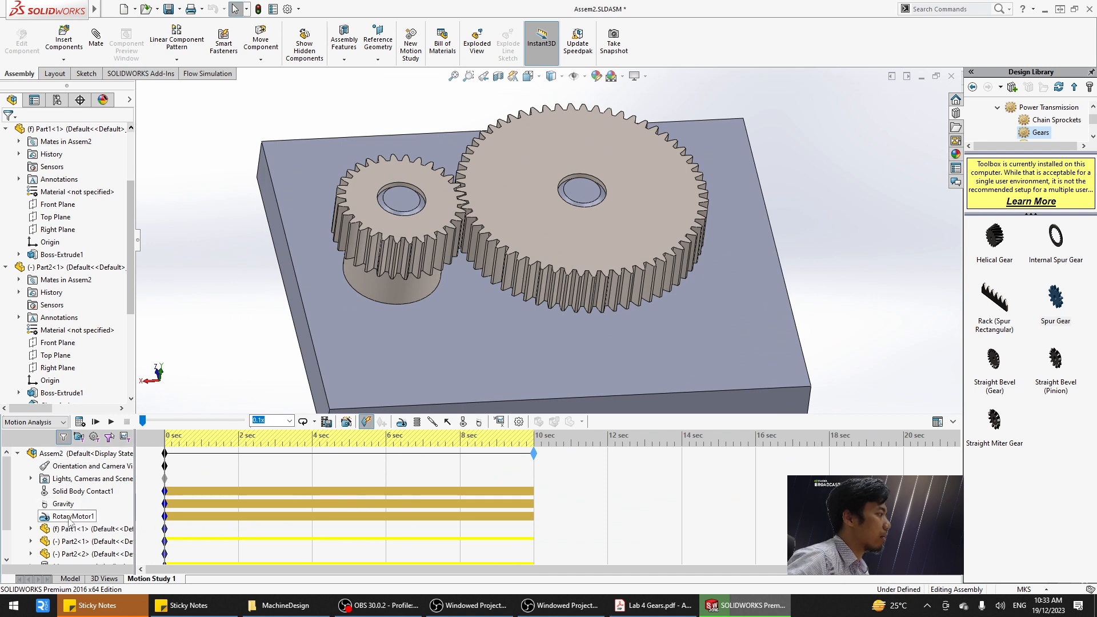
pyautogui.scroll(-1, 91, 508)
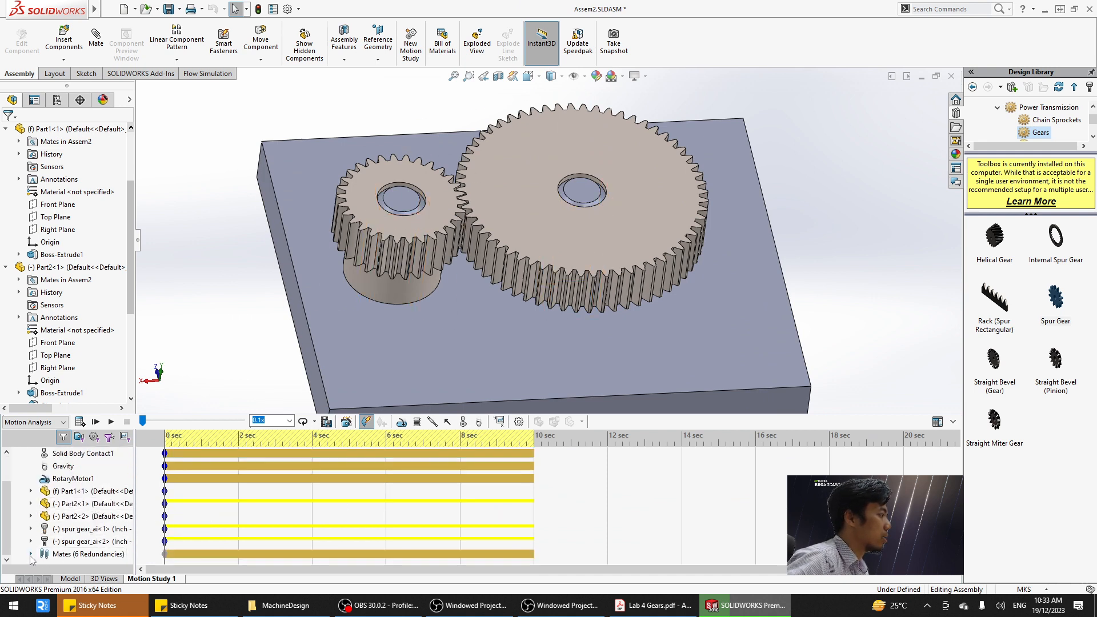
pyautogui.click(31, 555)
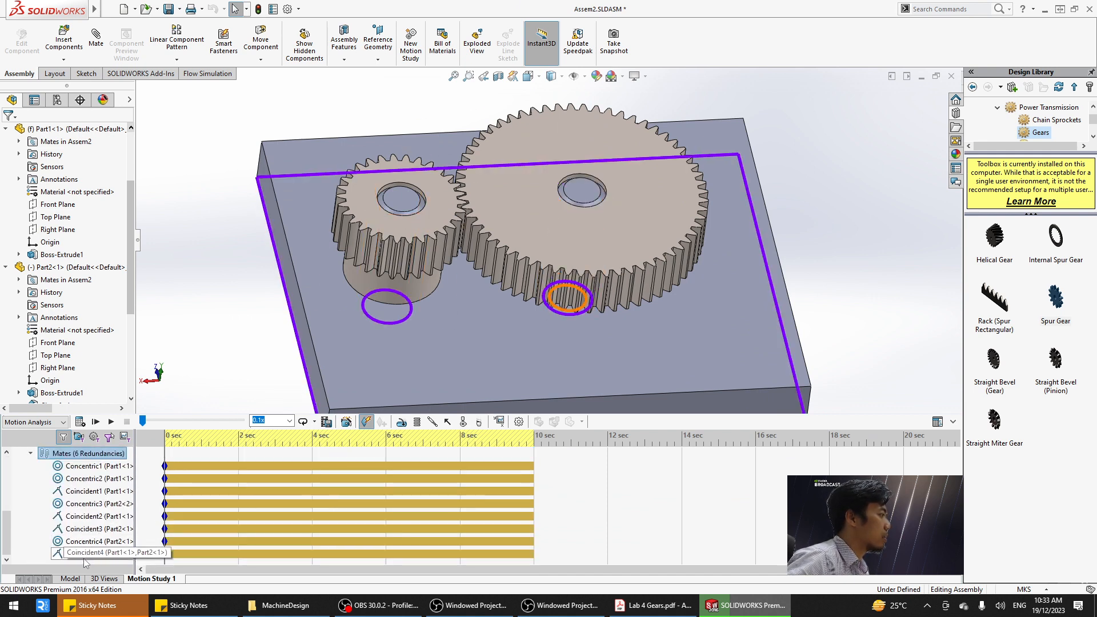
pyautogui.click(84, 555)
pyautogui.moveTo(245, 331); pyautogui.dragTo(243, 278, button='middle')
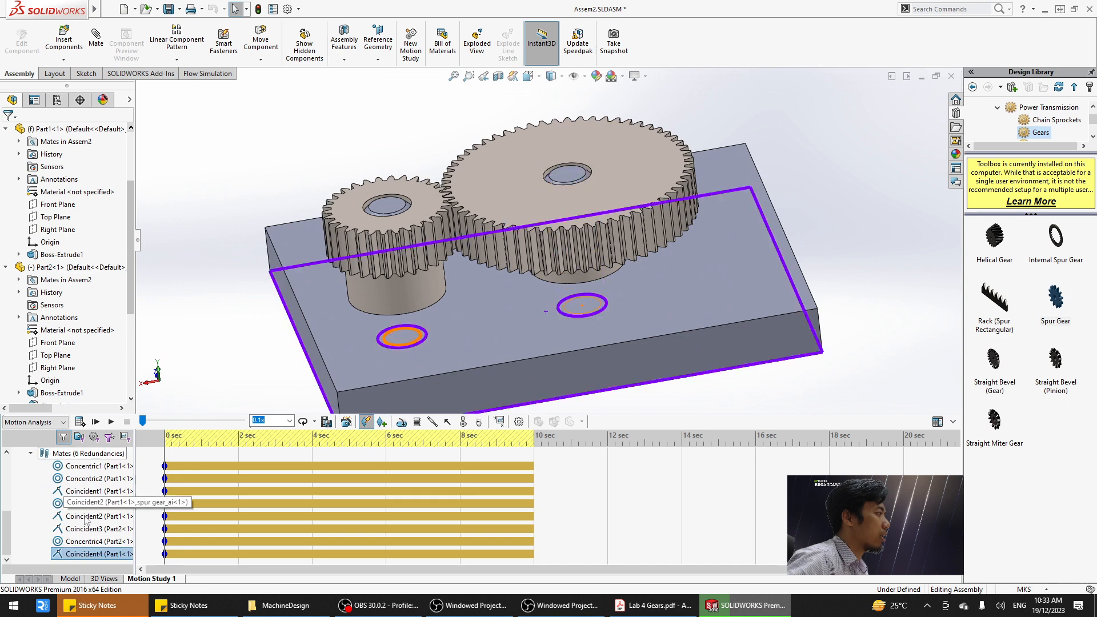
pyautogui.click(85, 553)
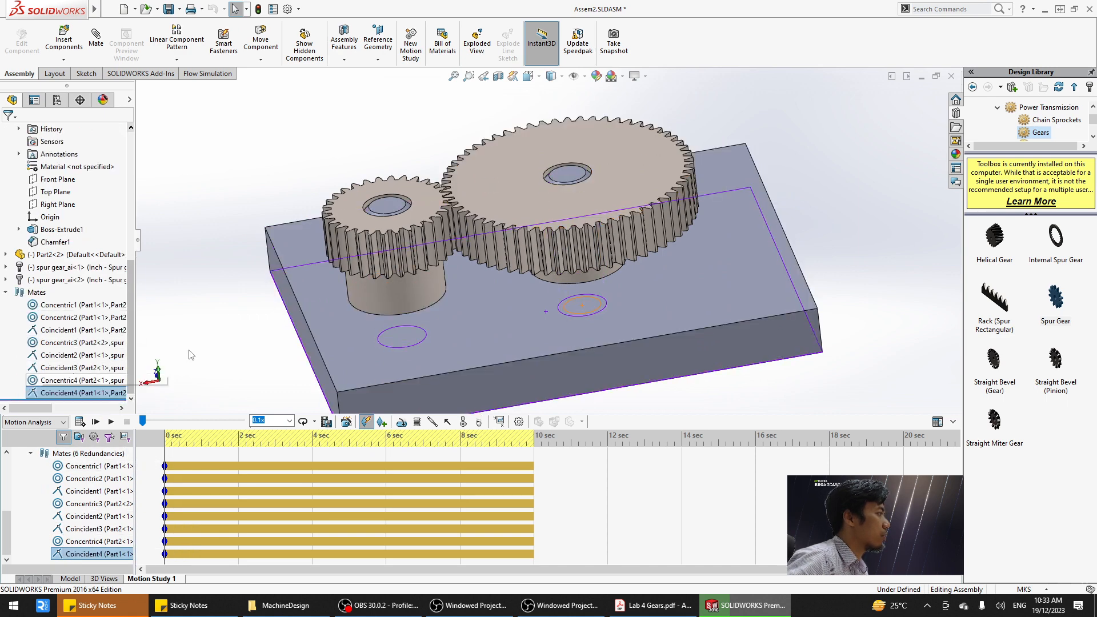
# Recalculate the motion study with the added shaft mate and play the result.
pyautogui.click(80, 422)
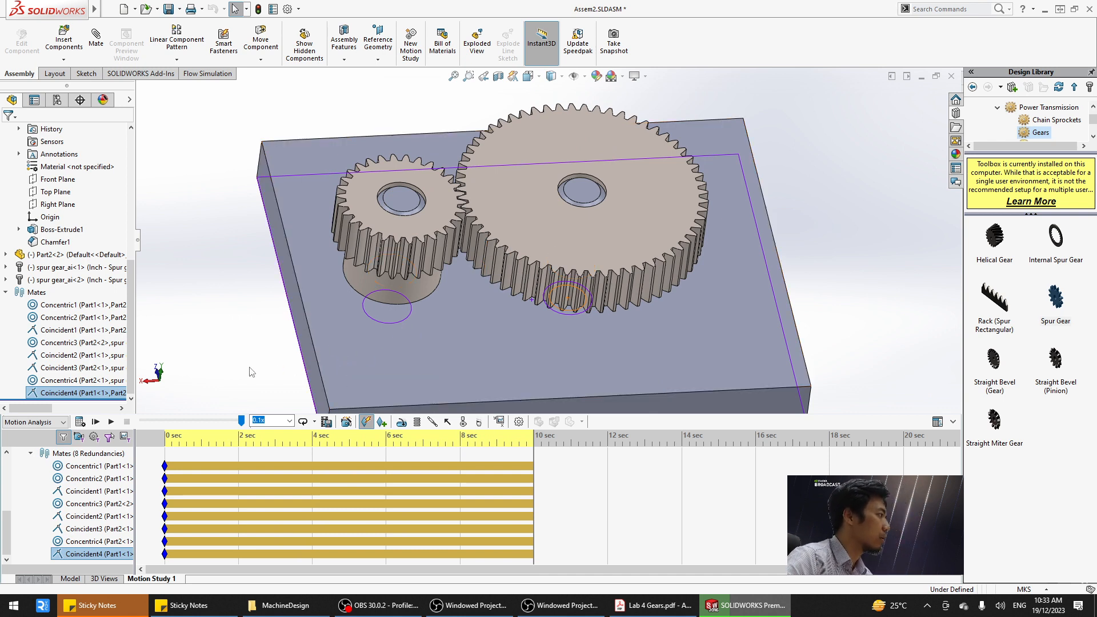
pyautogui.click(818, 277)
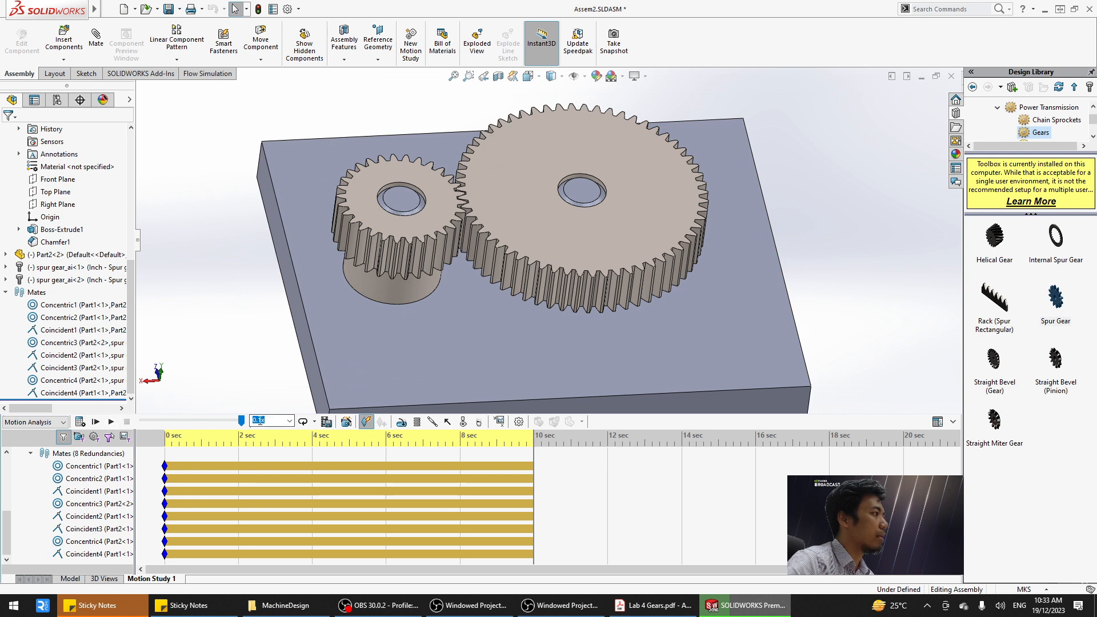
pyautogui.click(110, 421)
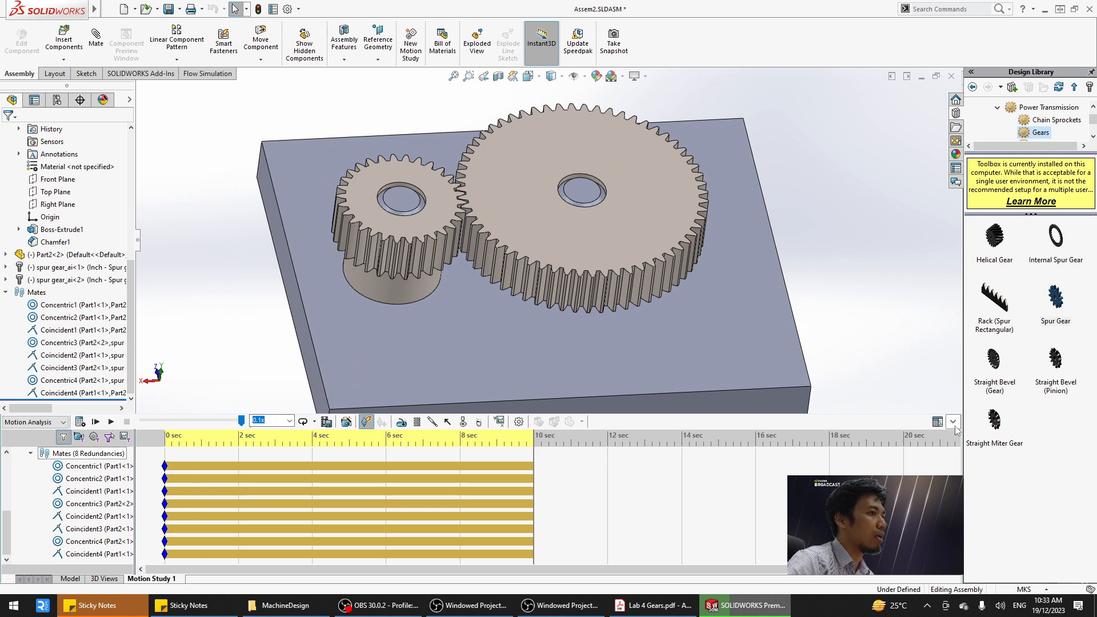
# Set the motion study's playback speed to 1x and replay the gear animation.
pyautogui.click(111, 422)
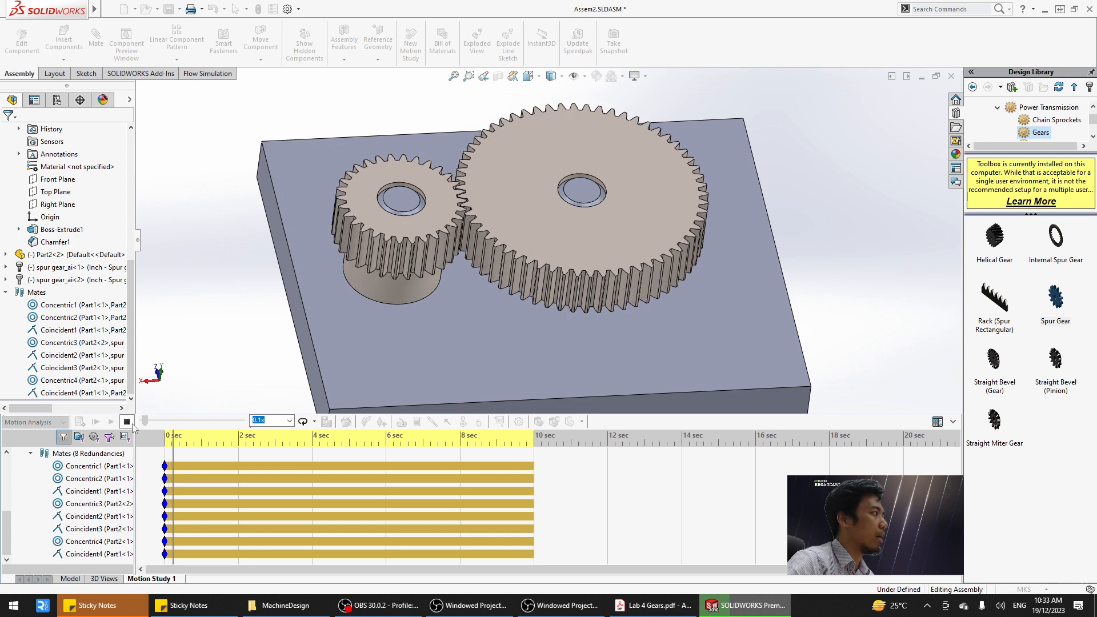
pyautogui.click(127, 421)
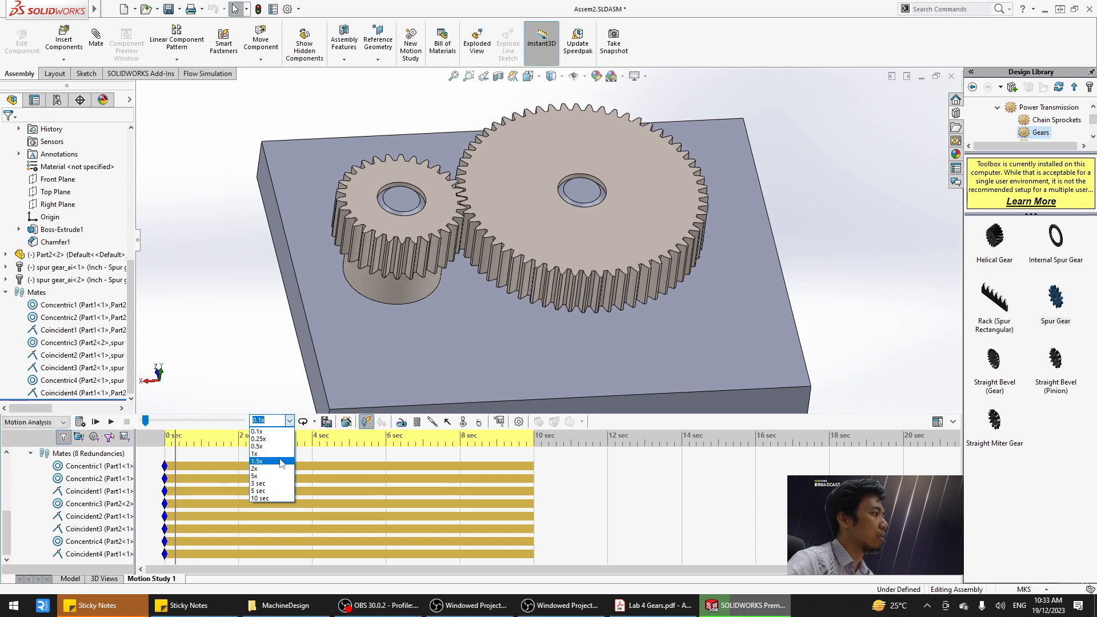
pyautogui.click(252, 453)
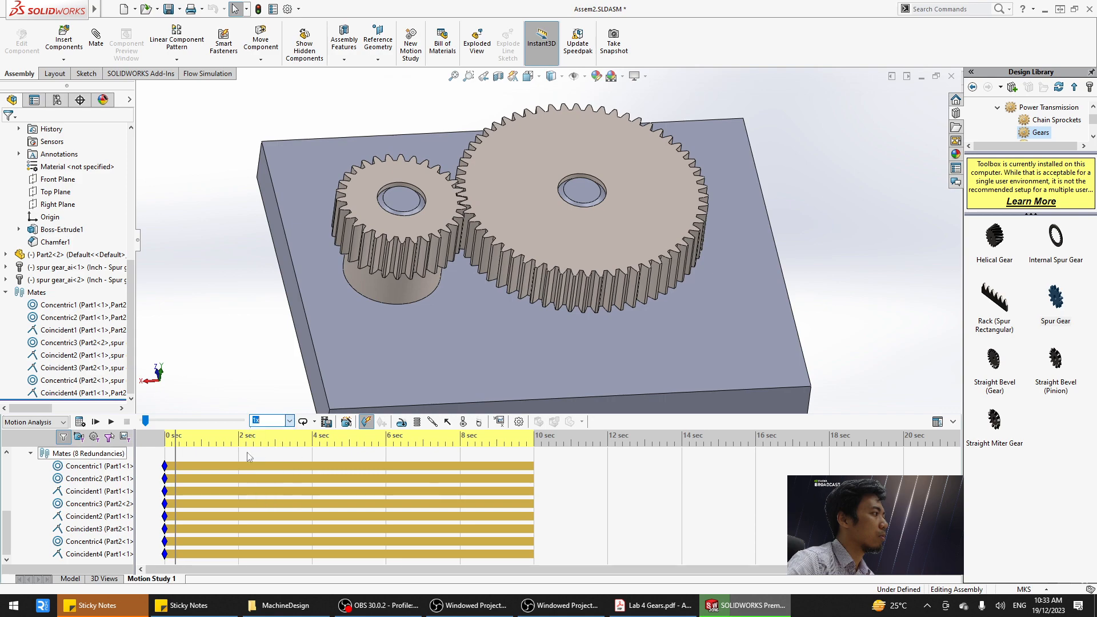
pyautogui.click(111, 422)
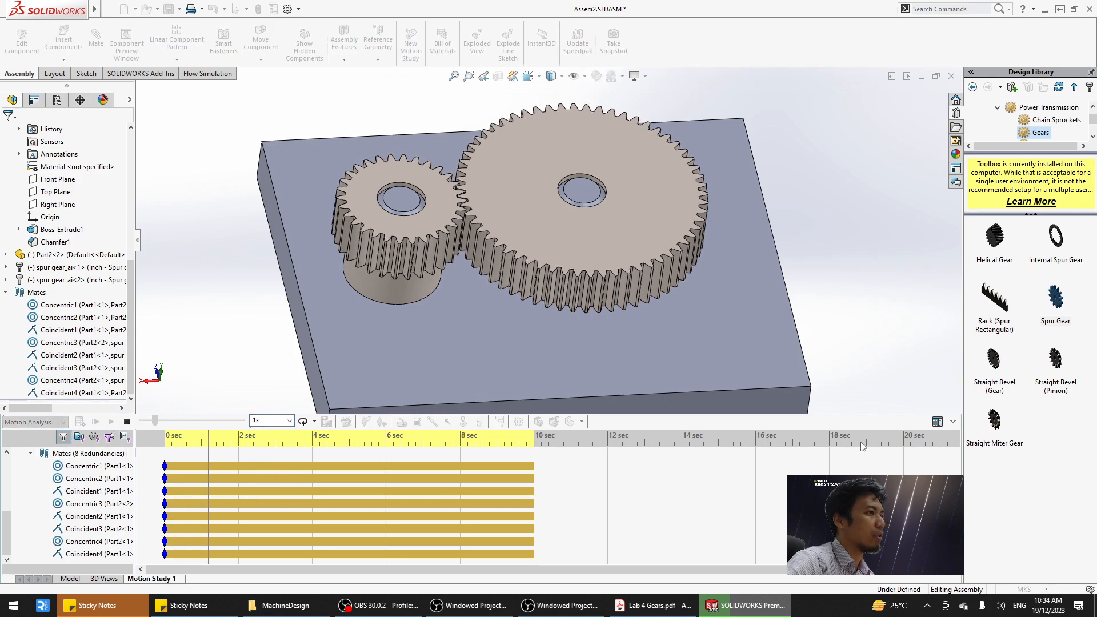
# Examine the meshing teeth of both gears up close while the animation plays, and stop the playback.
pyautogui.click(952, 422)
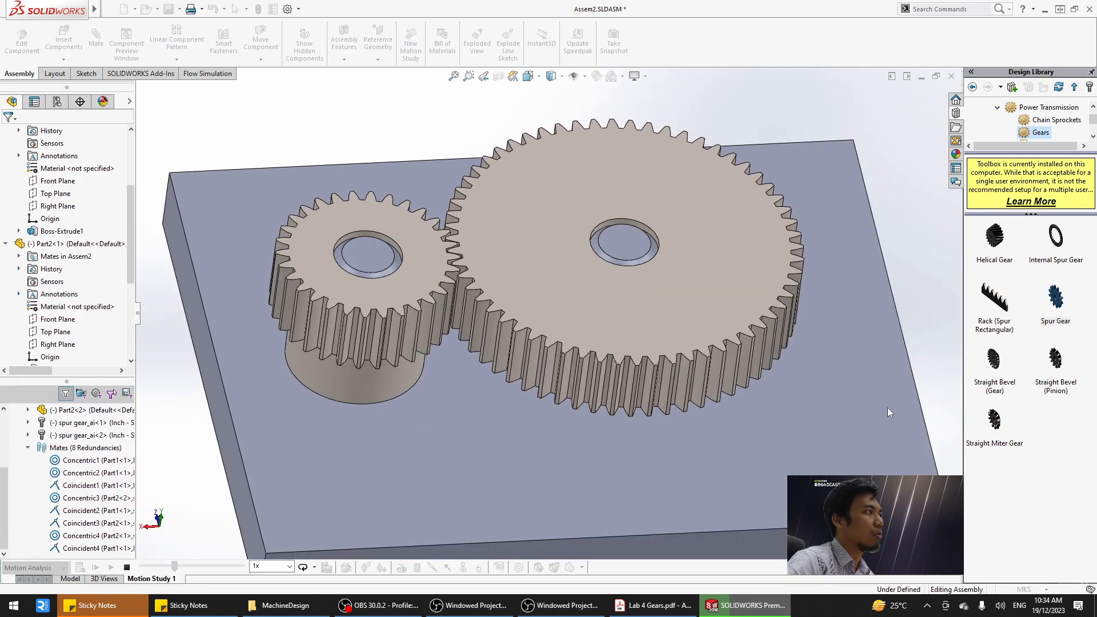
pyautogui.moveTo(476, 405); pyautogui.dragTo(461, 450, button='middle')
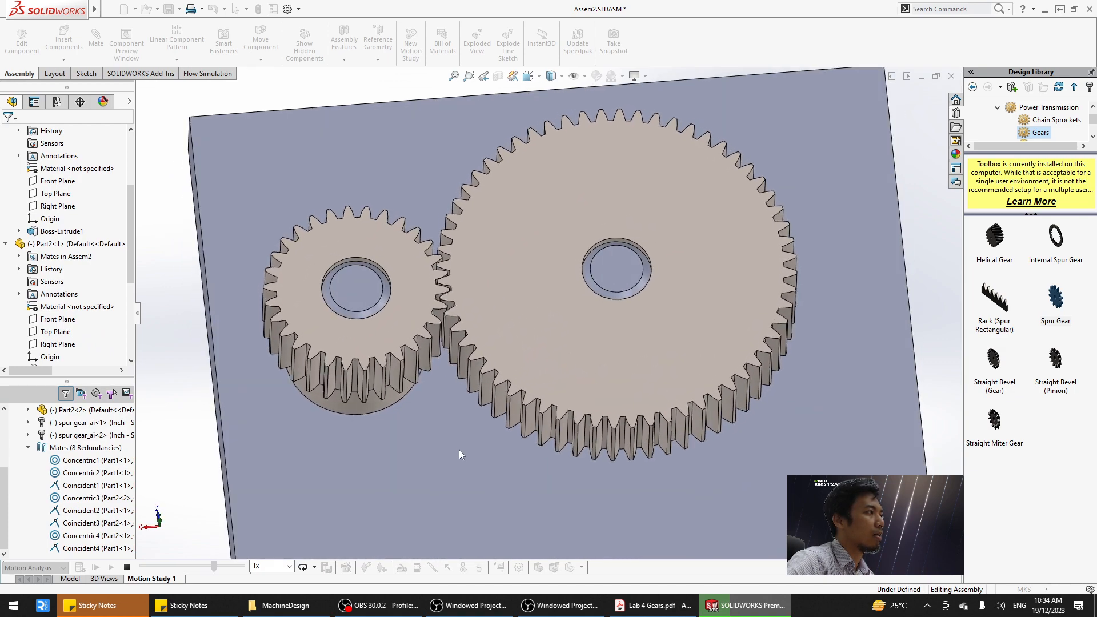
pyautogui.moveTo(458, 450); pyautogui.dragTo(458, 349, button='middle')
pyautogui.moveTo(472, 150); pyautogui.dragTo(500, 411, button='middle')
pyautogui.scroll(-3, 482, 458)
pyautogui.scroll(10, 600, 240)
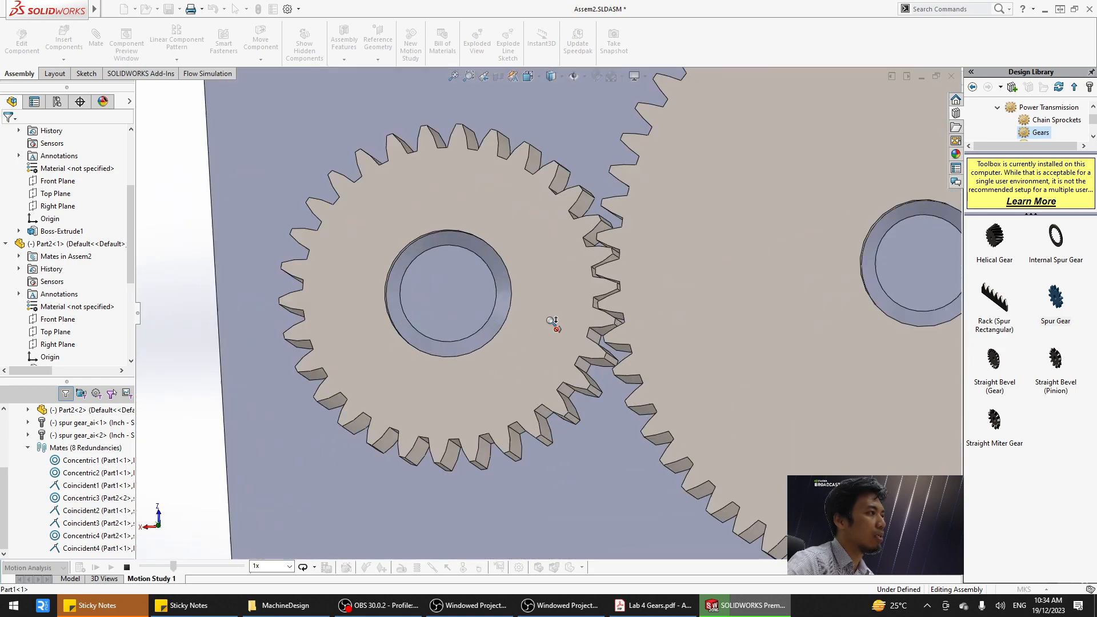
pyautogui.scroll(2, 600, 301)
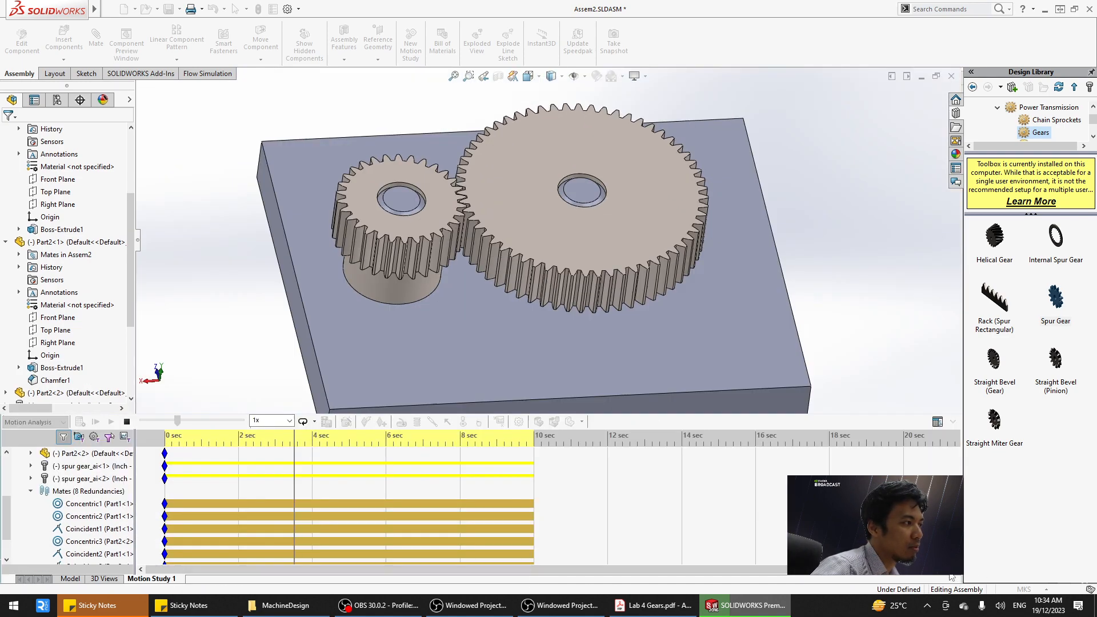
pyautogui.click(953, 566)
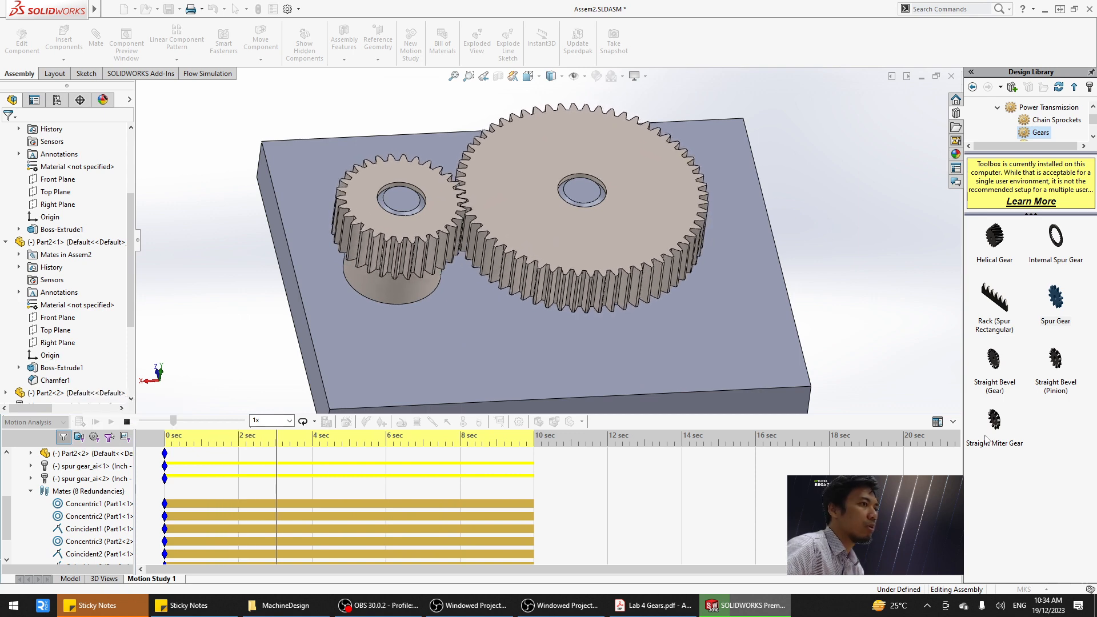
pyautogui.click(128, 422)
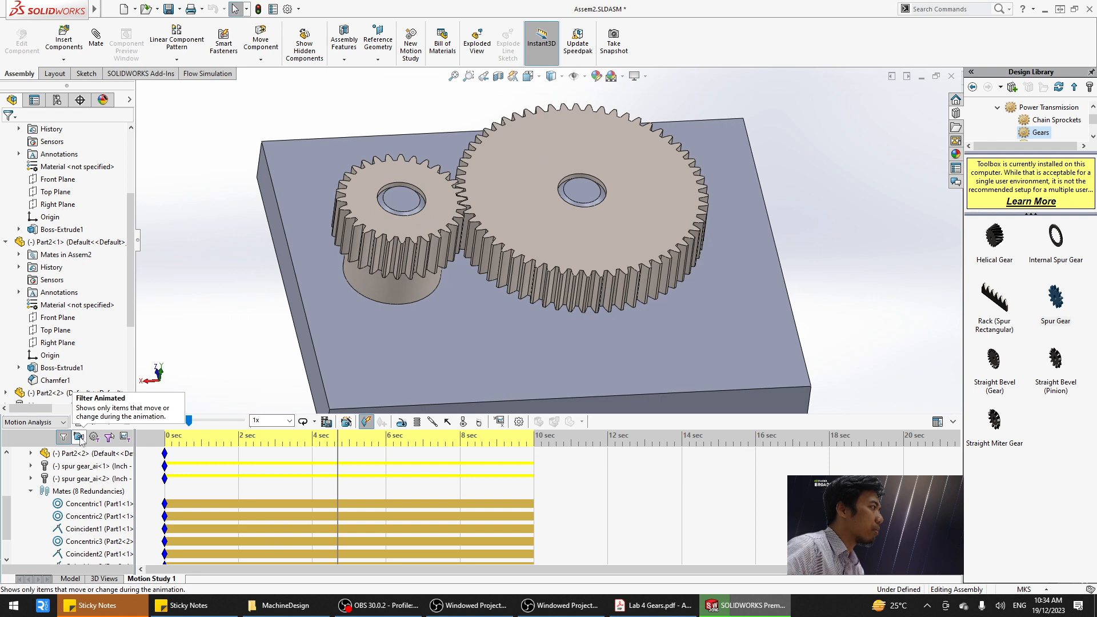
# Save the entire animation as Assem2.avi in the Gear folder with a 4:3 aspect ratio and the Intel IYUV codec.
pyautogui.click(326, 422)
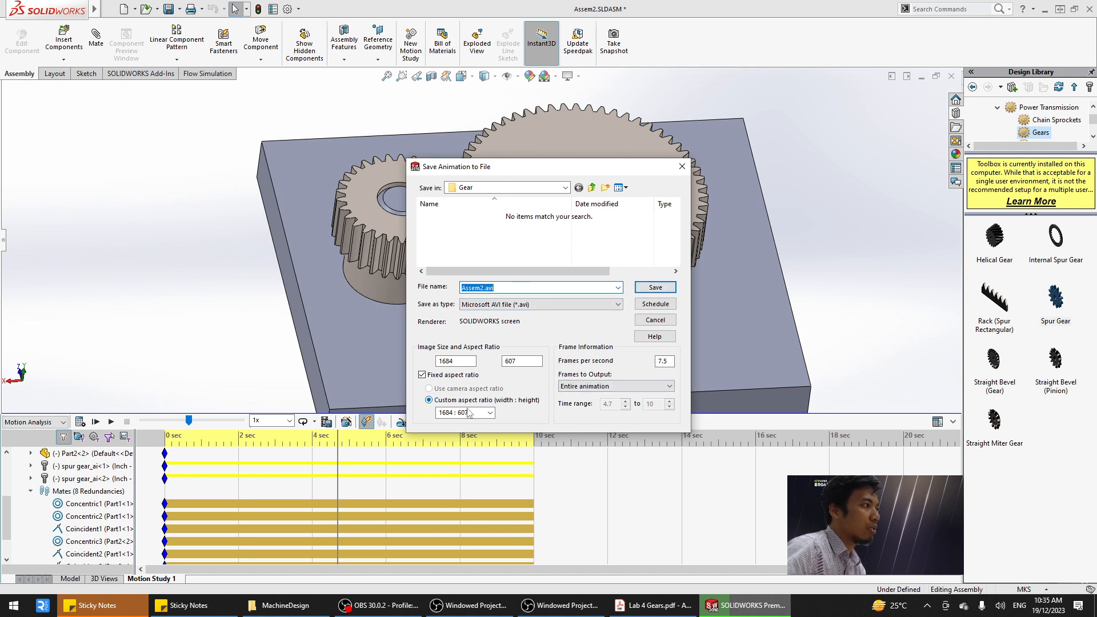
pyautogui.click(490, 412)
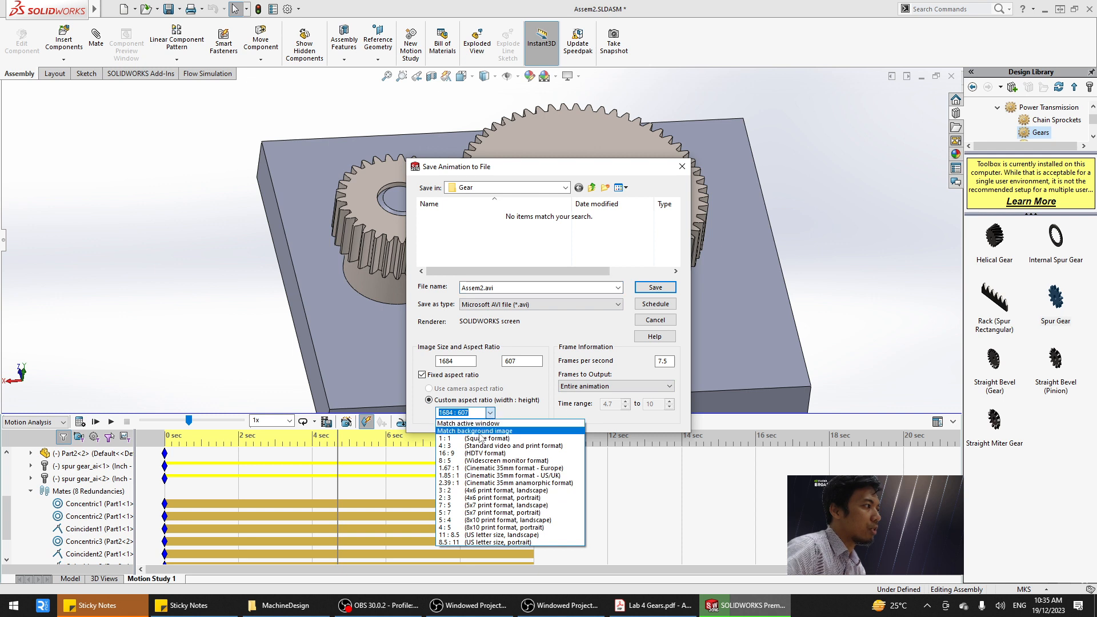
pyautogui.click(491, 436)
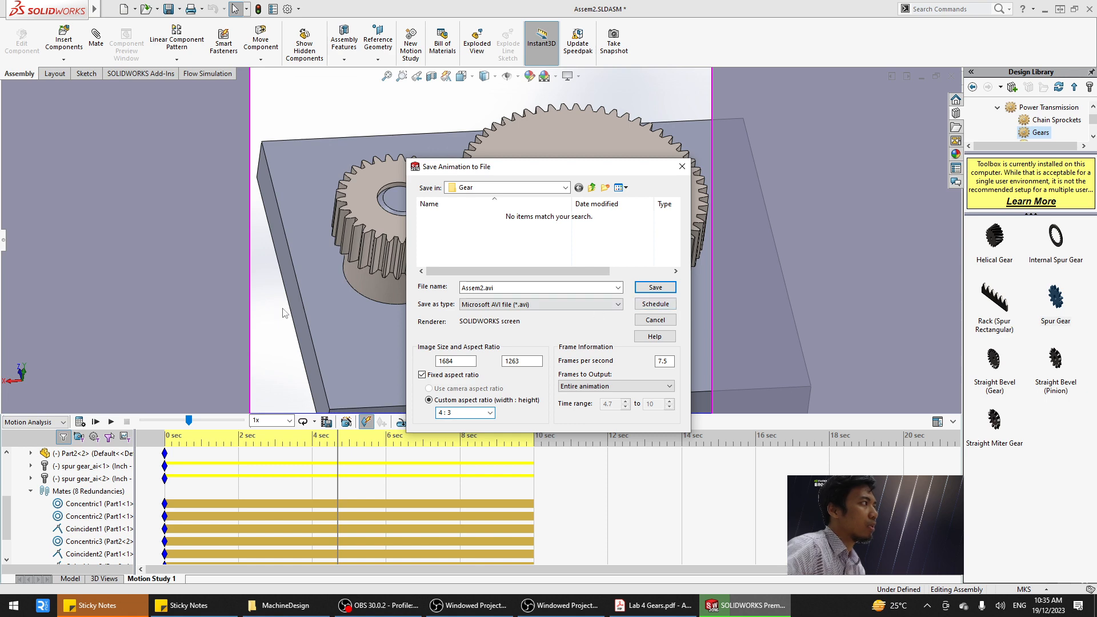
pyautogui.click(655, 289)
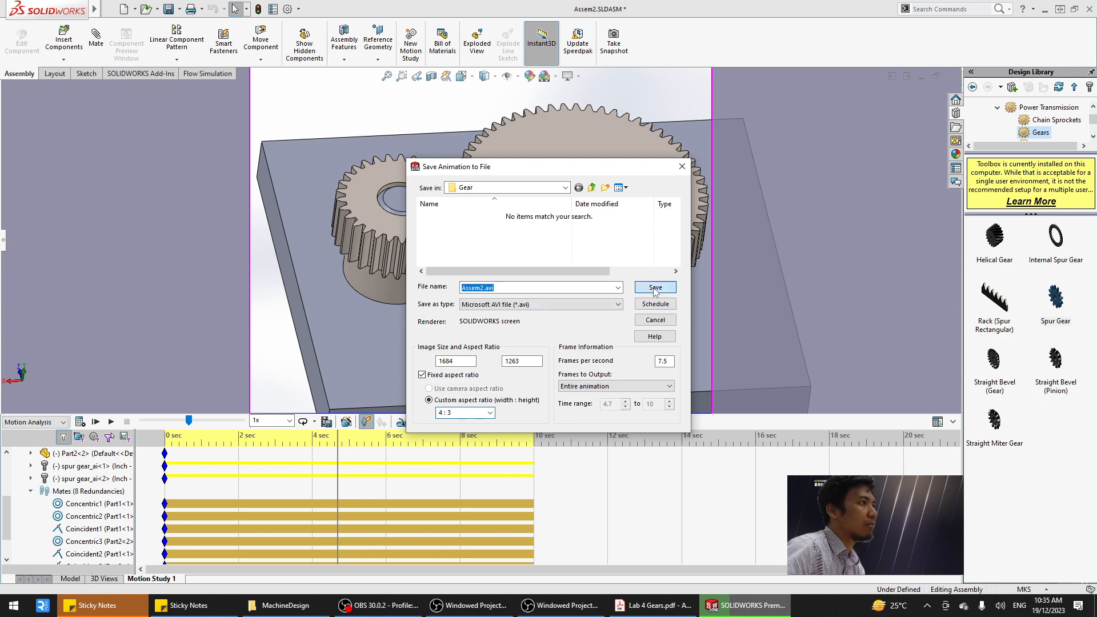
pyautogui.click(561, 292)
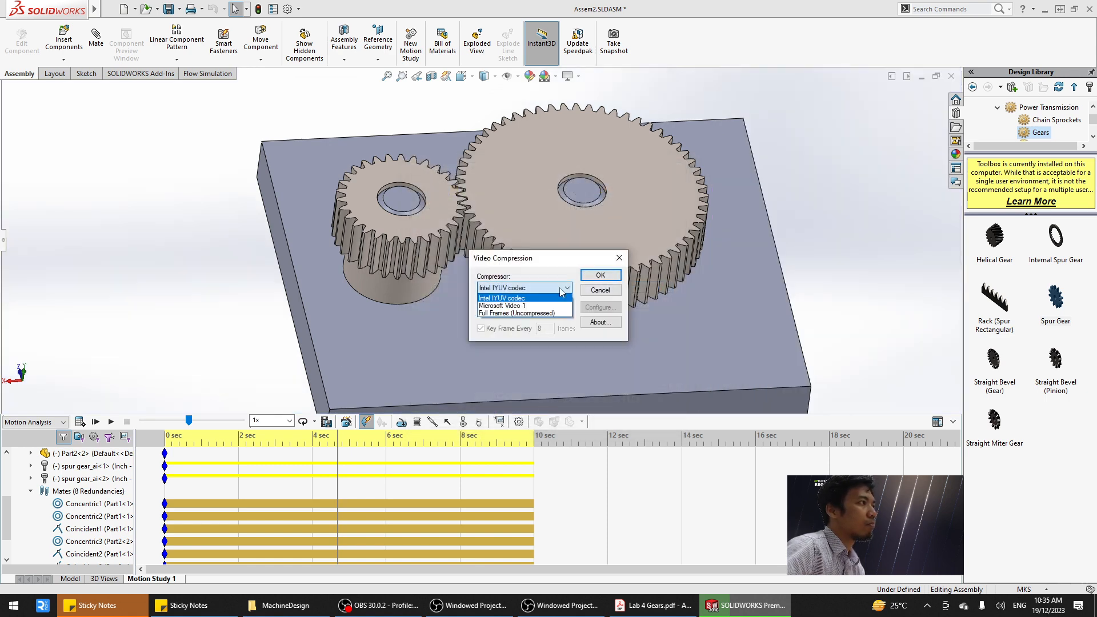
pyautogui.click(560, 291)
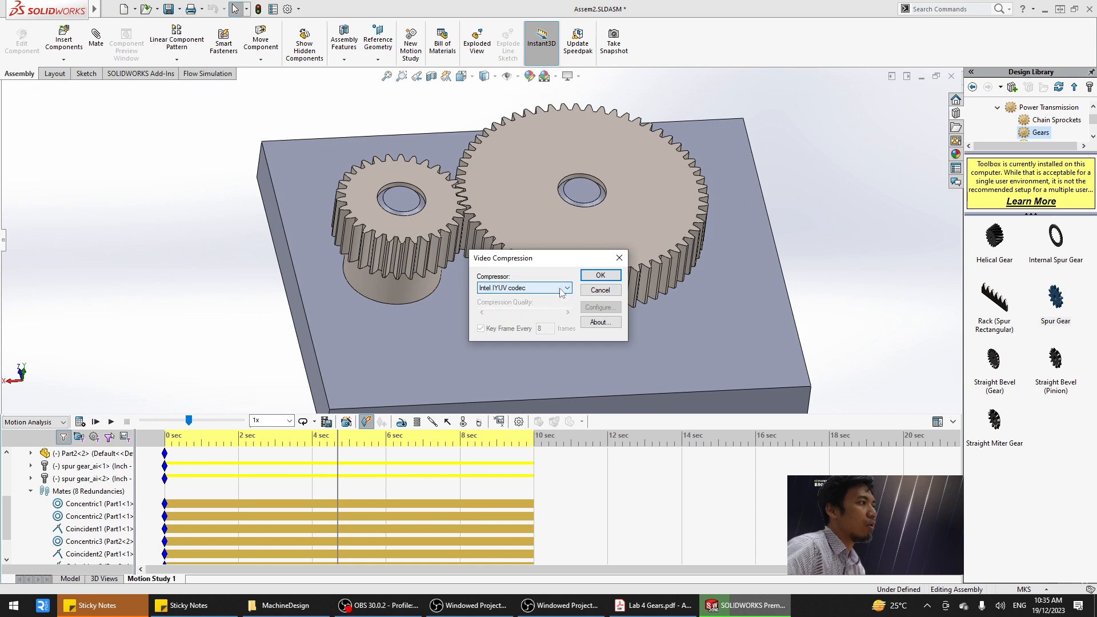
pyautogui.click(601, 276)
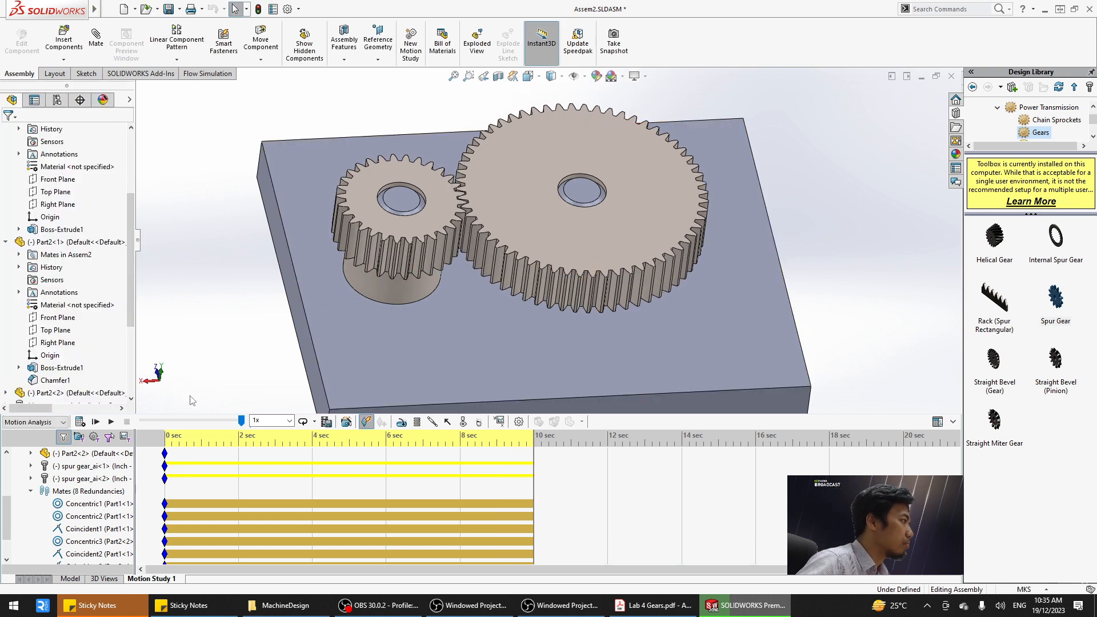
# Check the animation's save folder and open SolidWorks > Teaching > MMJ34403 > Gear on drive E: in File Explorer.
pyautogui.click(331, 423)
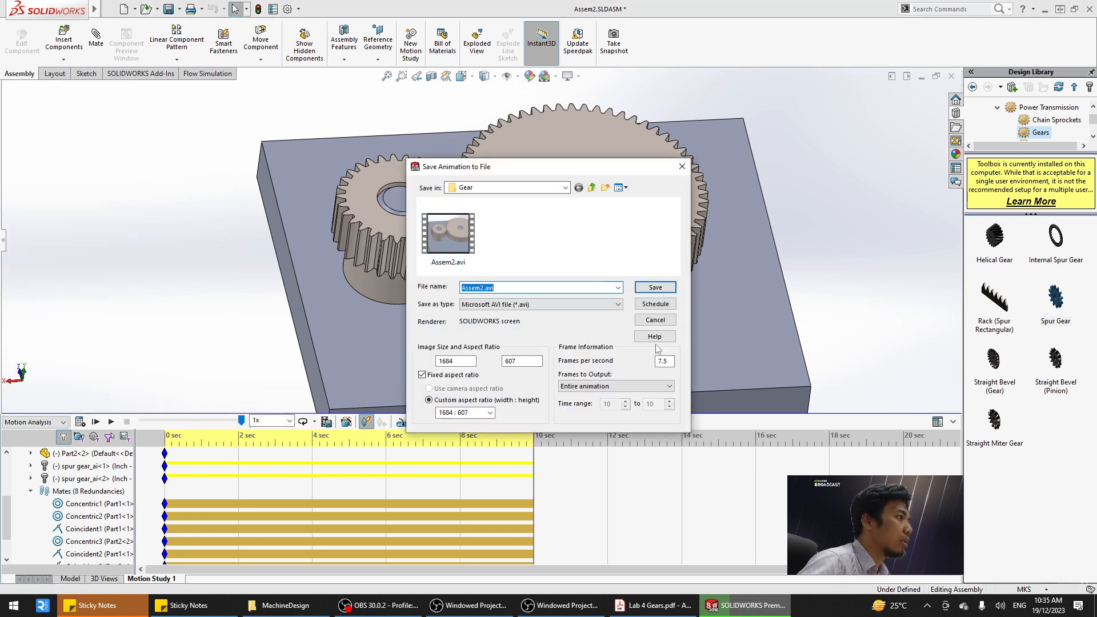
pyautogui.click(655, 320)
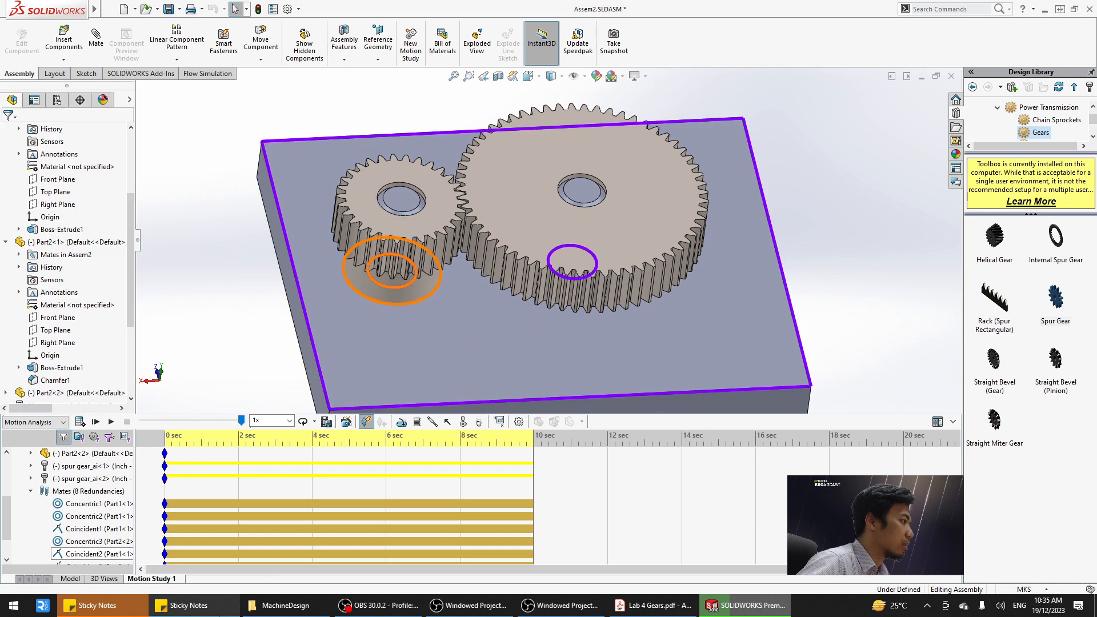
pyautogui.click(262, 606)
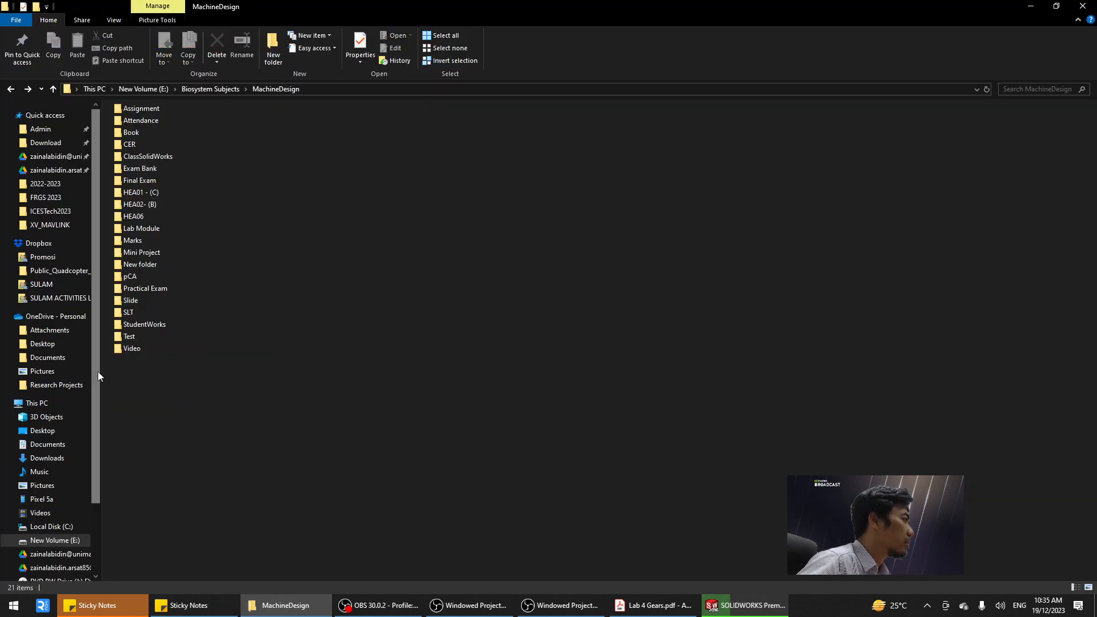
pyautogui.click(217, 90)
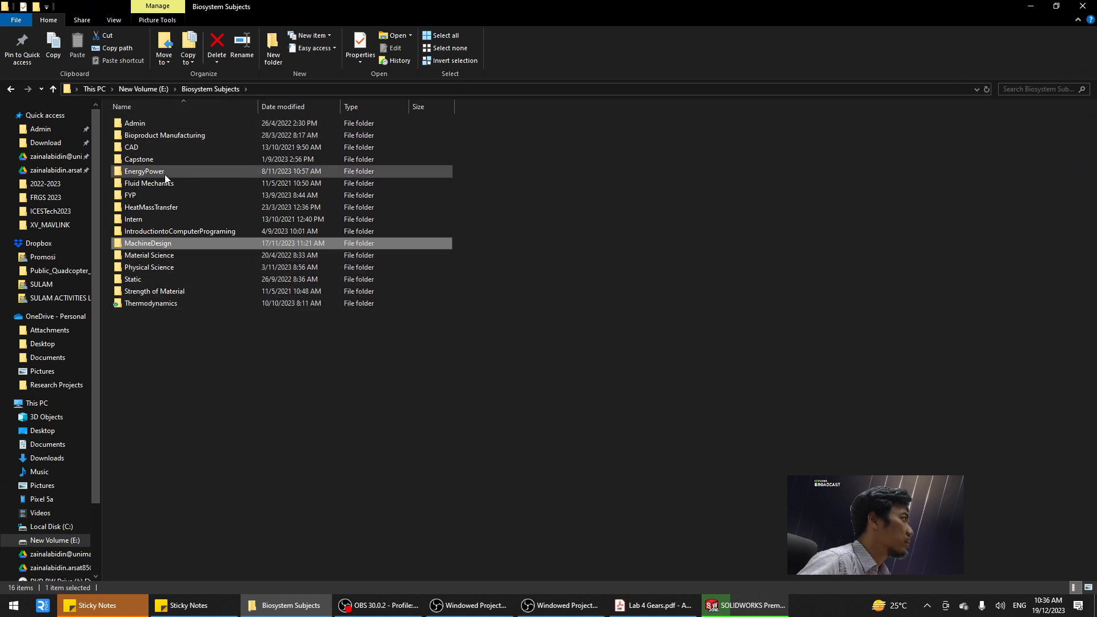
pyautogui.click(144, 89)
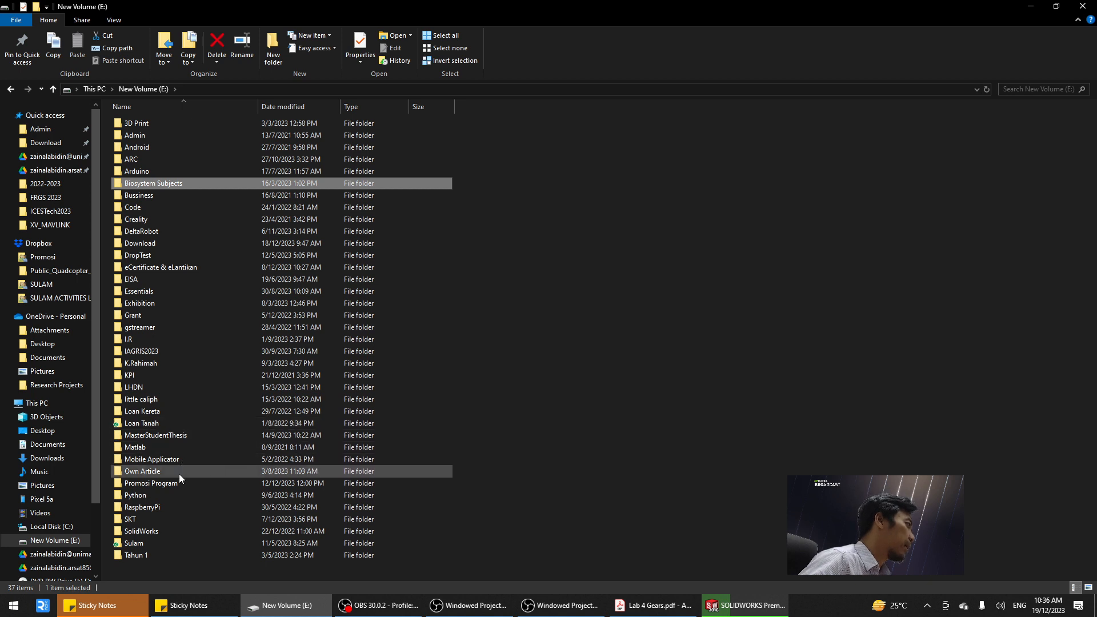
pyautogui.doubleClick(174, 531)
pyautogui.doubleClick(152, 135)
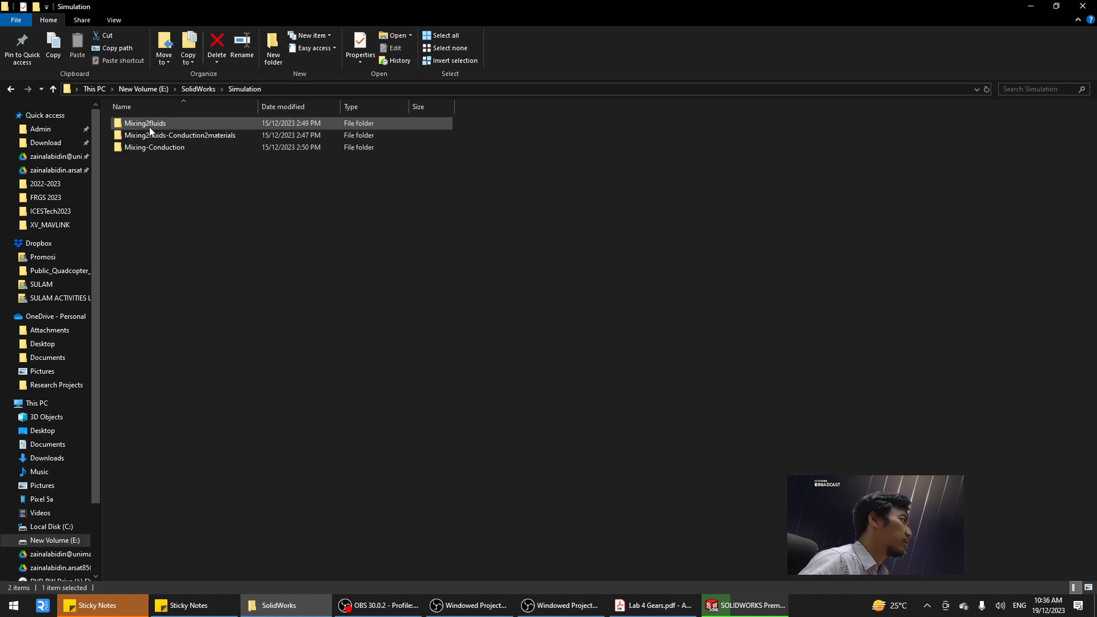
pyautogui.hotkey('alt', 'Left')
pyautogui.doubleClick(135, 136)
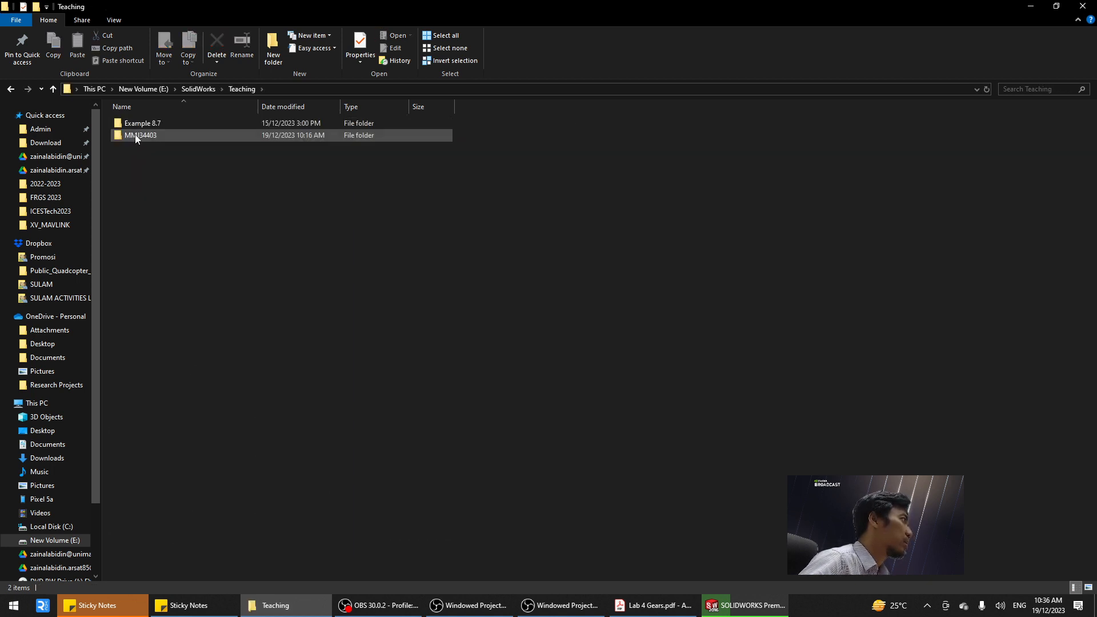
pyautogui.click(135, 134)
pyautogui.doubleClick(135, 135)
pyautogui.doubleClick(135, 135)
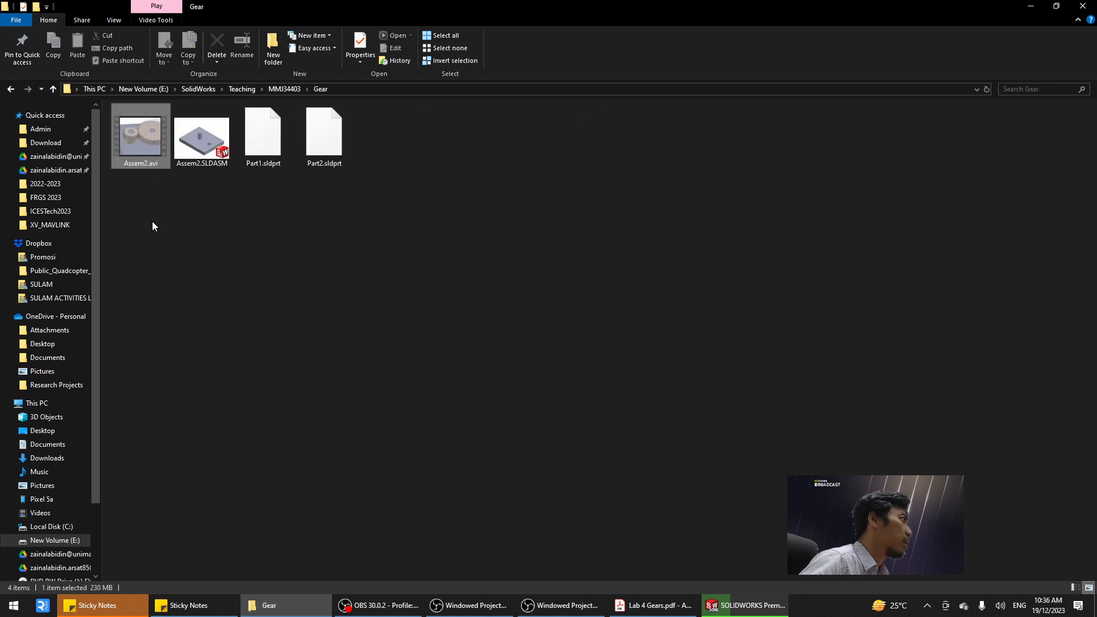
# Play Assem2.avi in VLC media player, close the player, and return to the SOLIDWORKS assembly with the motion timeline collapsed.
pyautogui.doubleClick(139, 146)
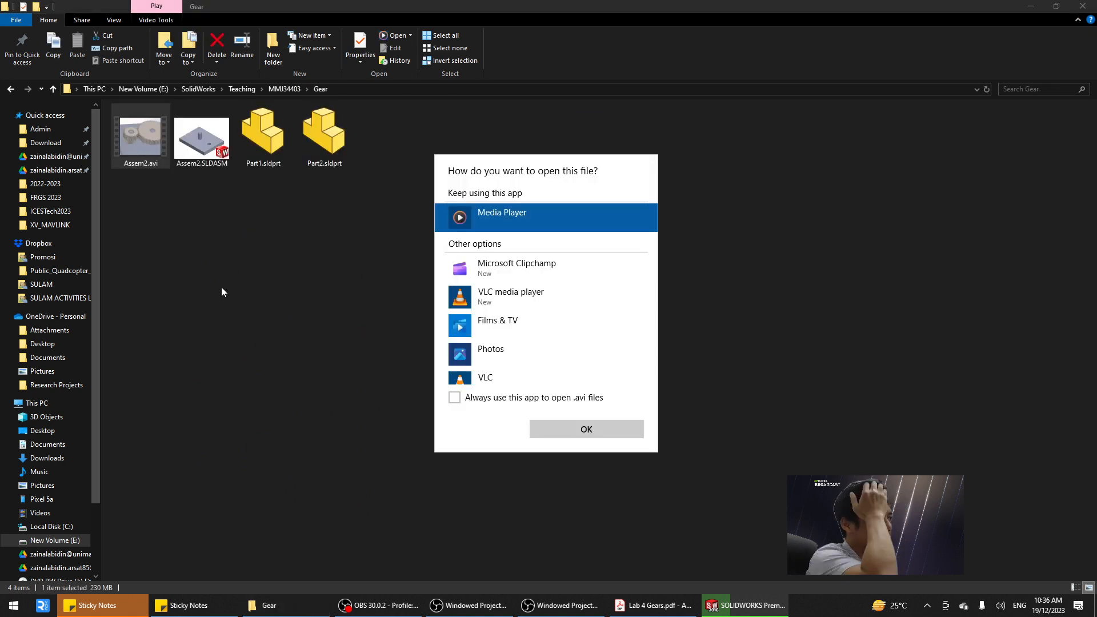
pyautogui.click(521, 303)
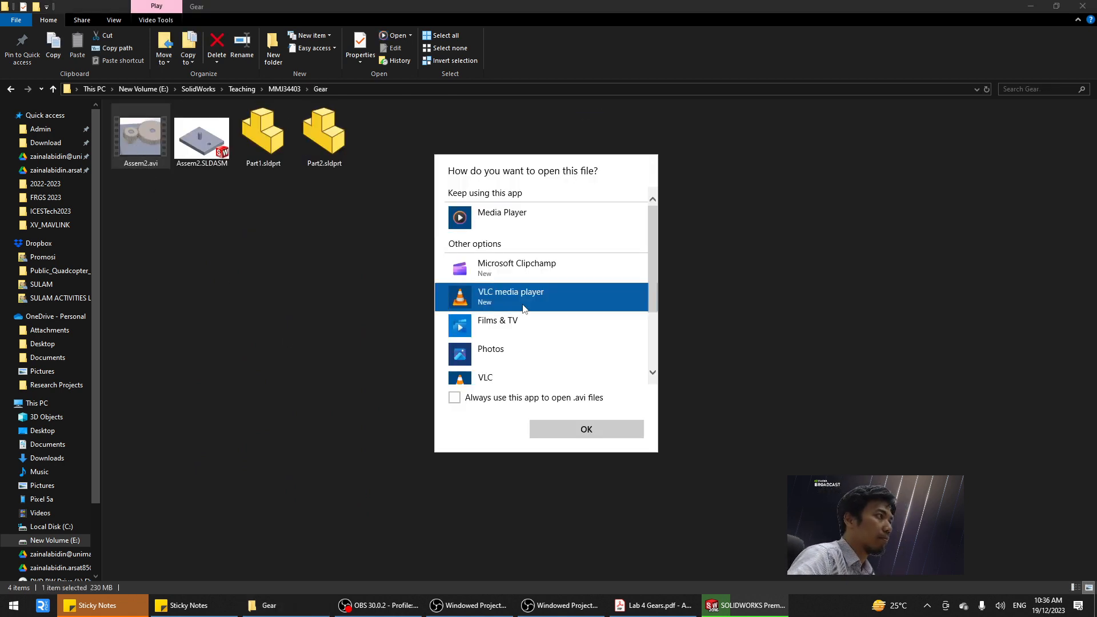
pyautogui.click(549, 433)
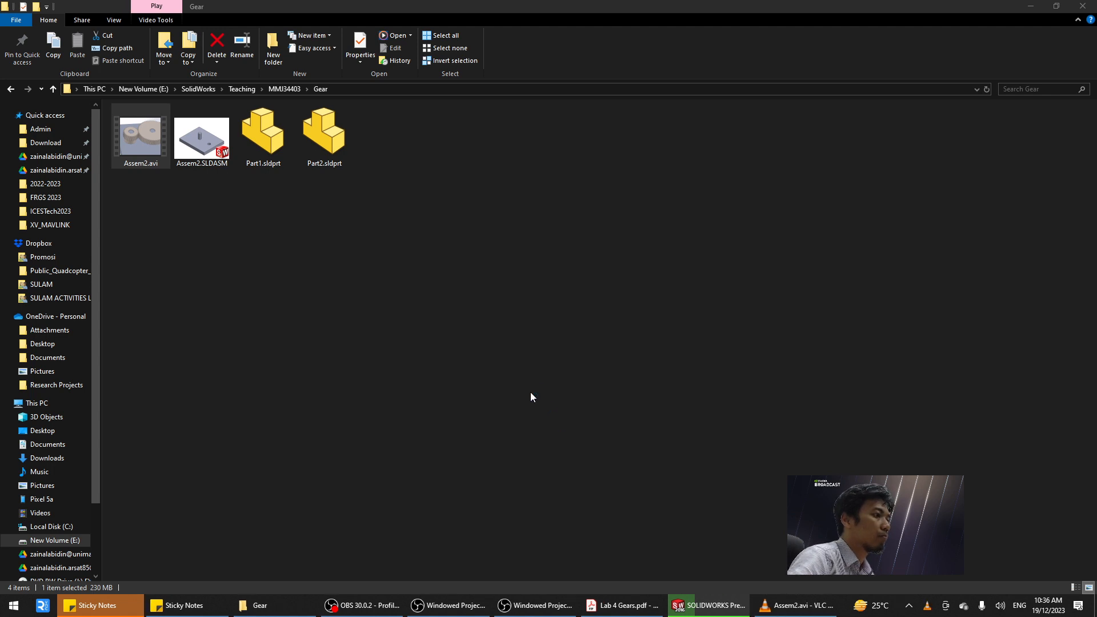
pyautogui.click(785, 608)
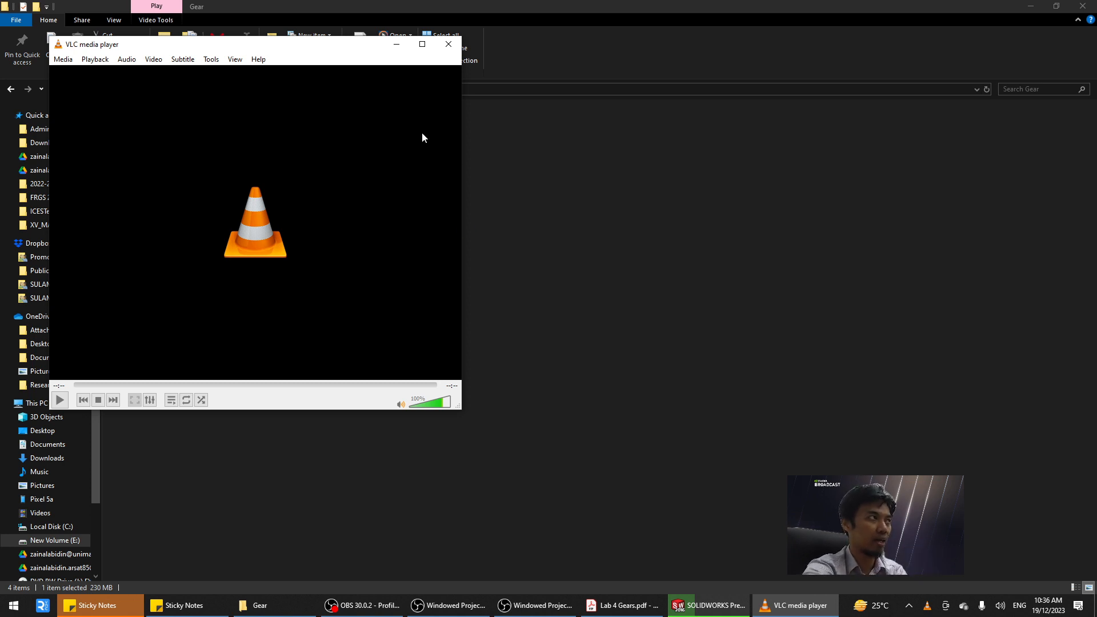
pyautogui.click(457, 47)
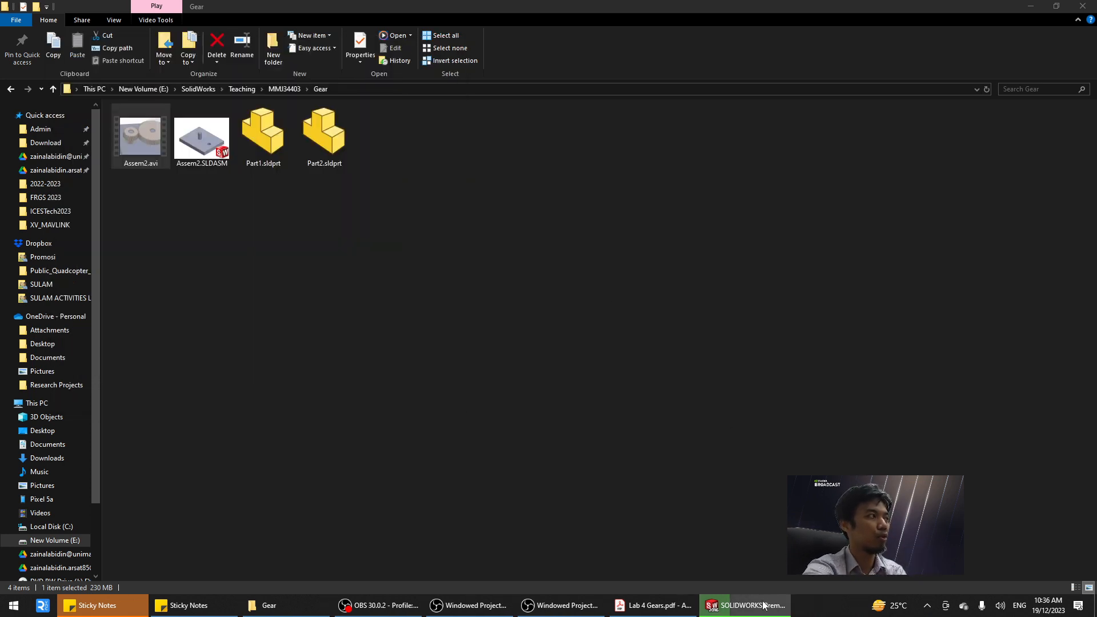
pyautogui.click(760, 607)
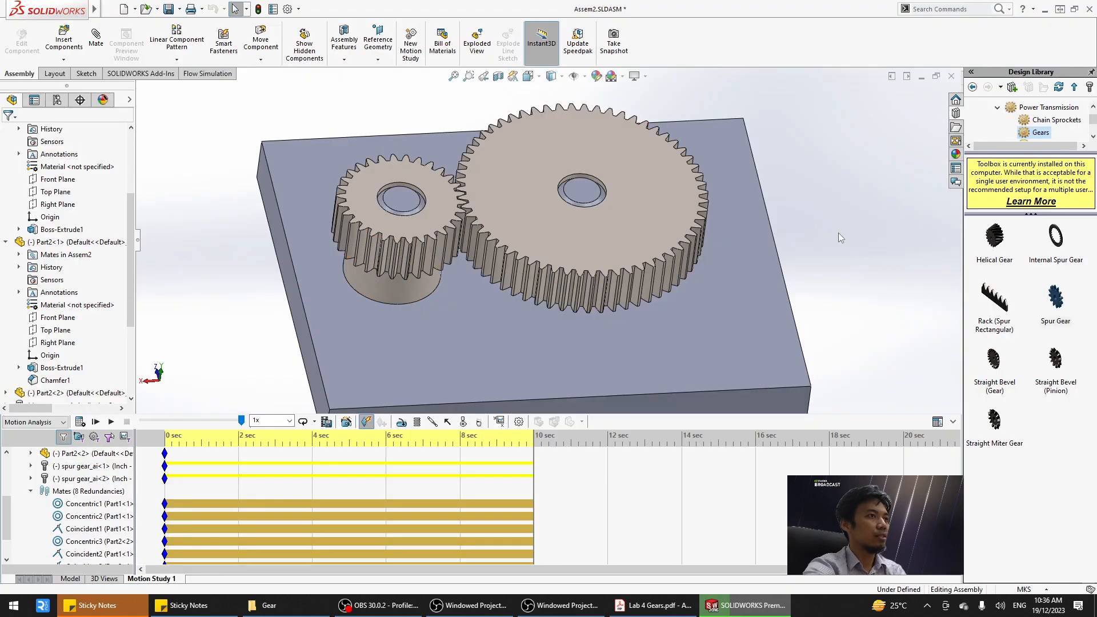
pyautogui.click(953, 422)
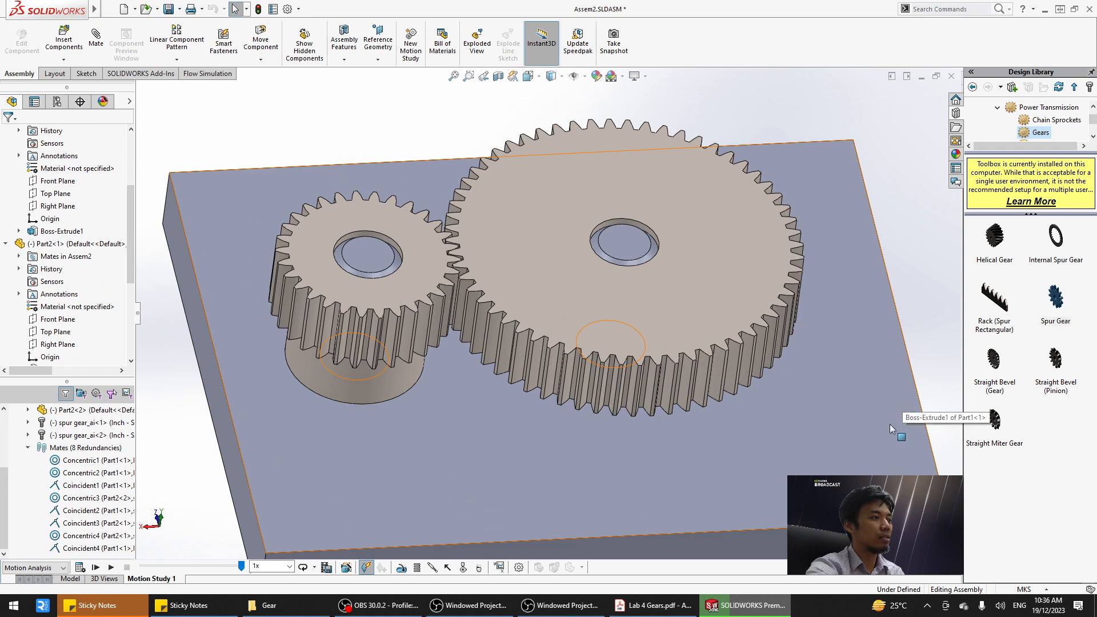
# Switch to Lab 4 Gears.pdf in Acrobat, read the 4.0 Exercise tasks and the labelled gear train figure, and return to SOLIDWORKS.
pyautogui.click(663, 600)
pyautogui.scroll(-5, 548, 295)
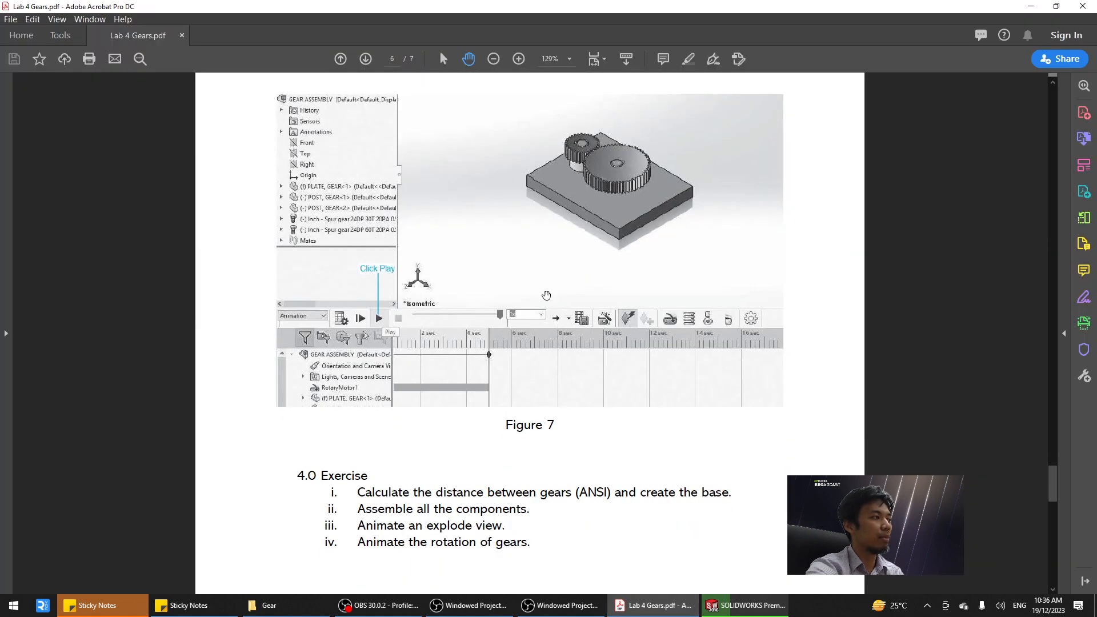
pyautogui.scroll(5, 548, 295)
pyautogui.scroll(-5, 549, 302)
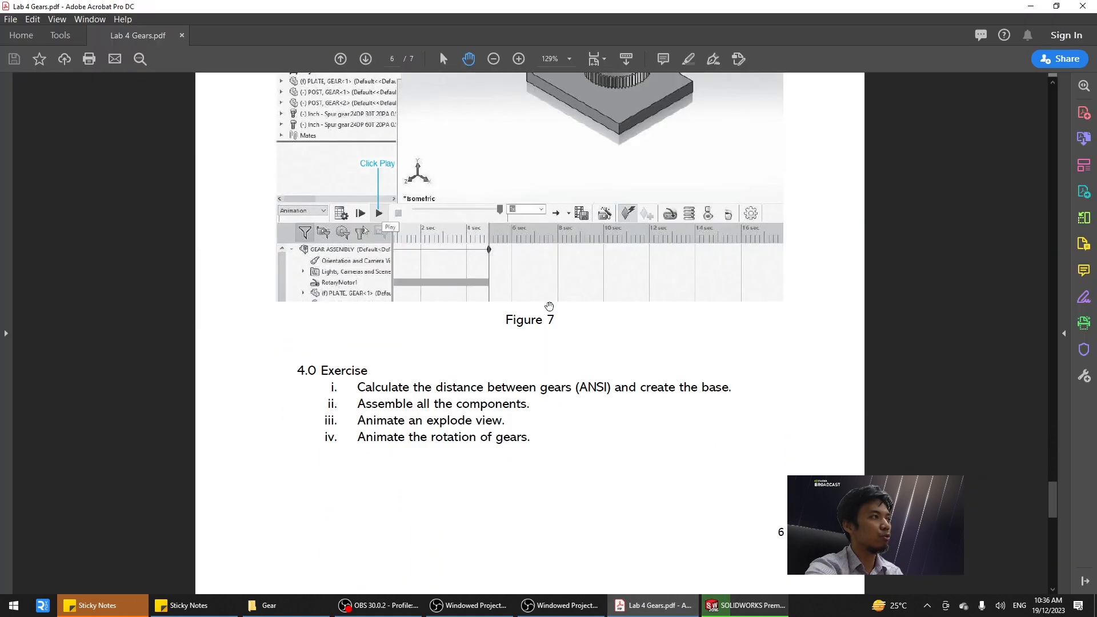
pyautogui.scroll(5, 548, 307)
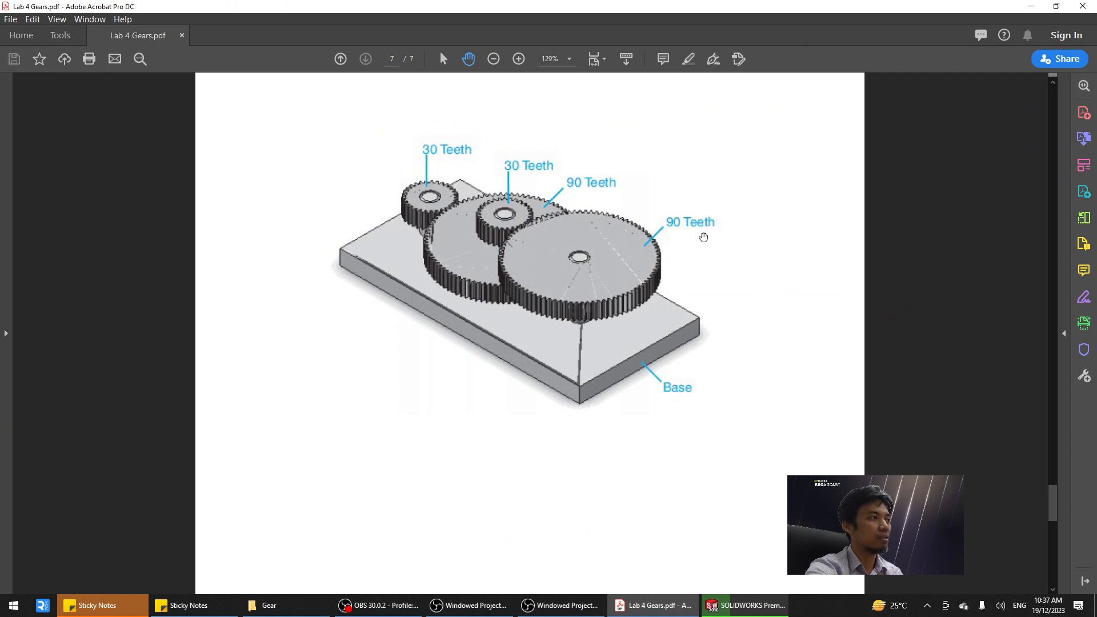
pyautogui.scroll(-5, 651, 236)
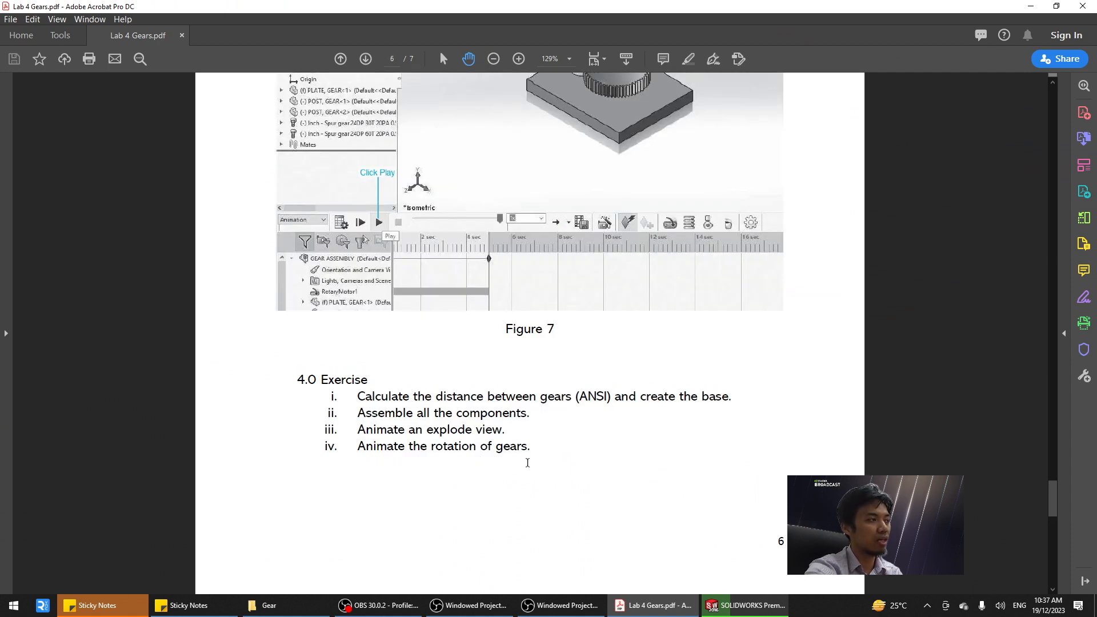
pyautogui.scroll(-3, 536, 460)
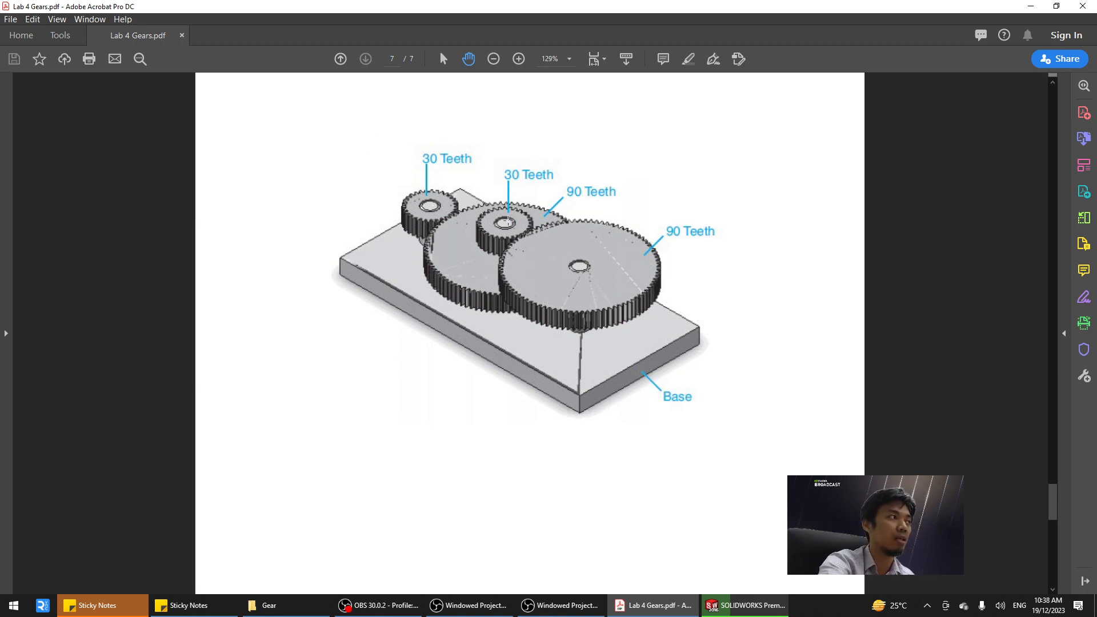
pyautogui.scroll(10, 509, 220)
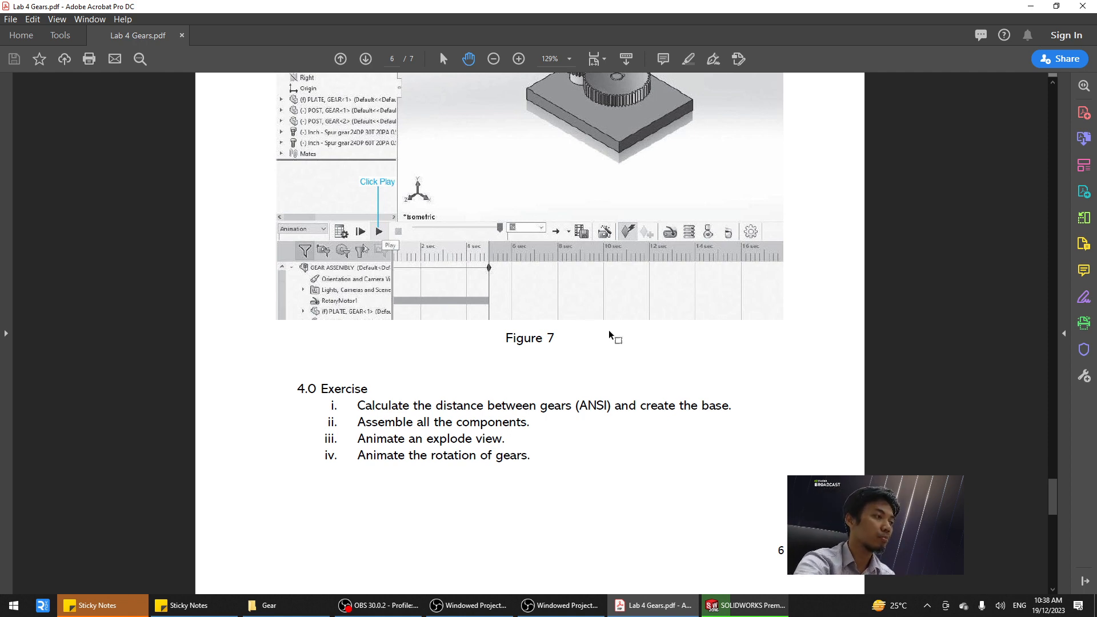
pyautogui.click(653, 608)
pyautogui.click(652, 611)
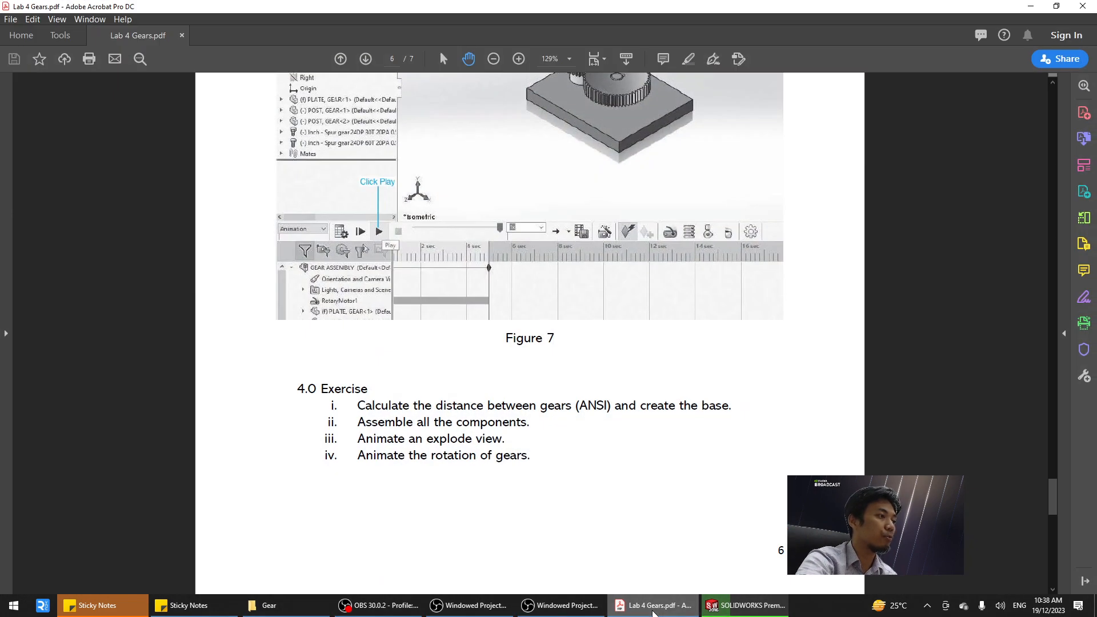
pyautogui.click(737, 612)
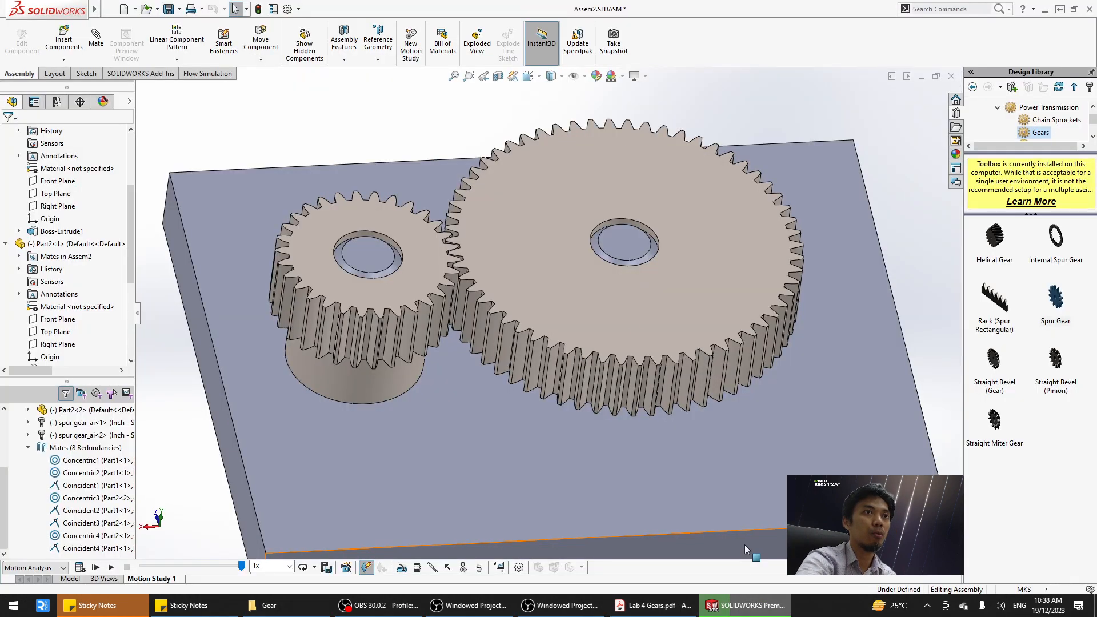